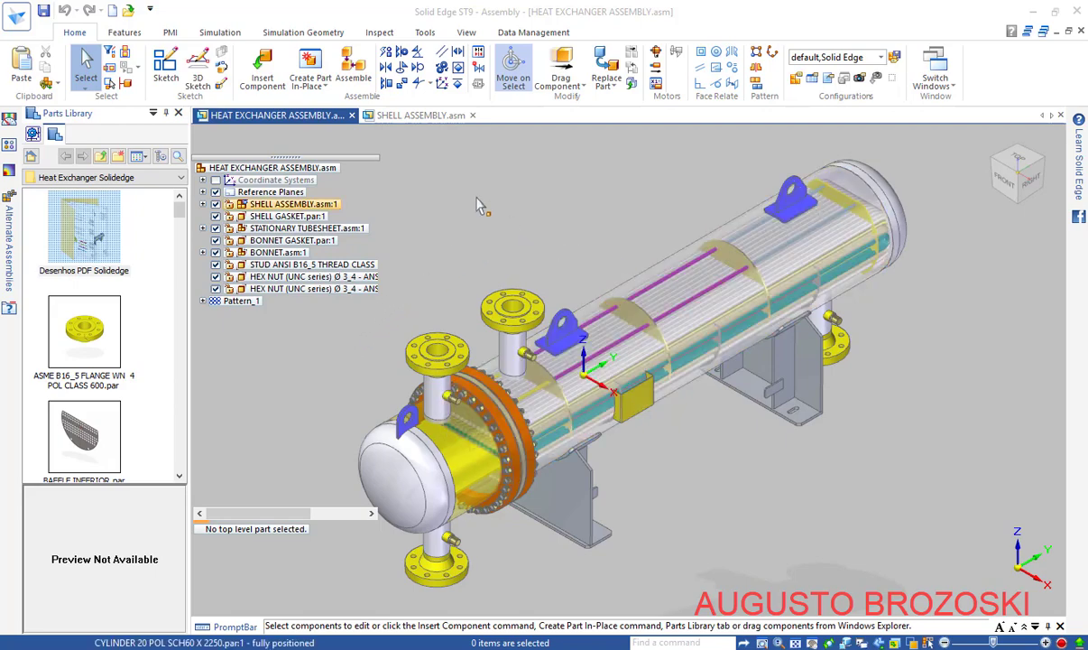
# Show the SHELL ASSEMBLY.asm model tab, then bring up the heat exchanger PDF in Acrobat Reader
pyautogui.click(423, 117)
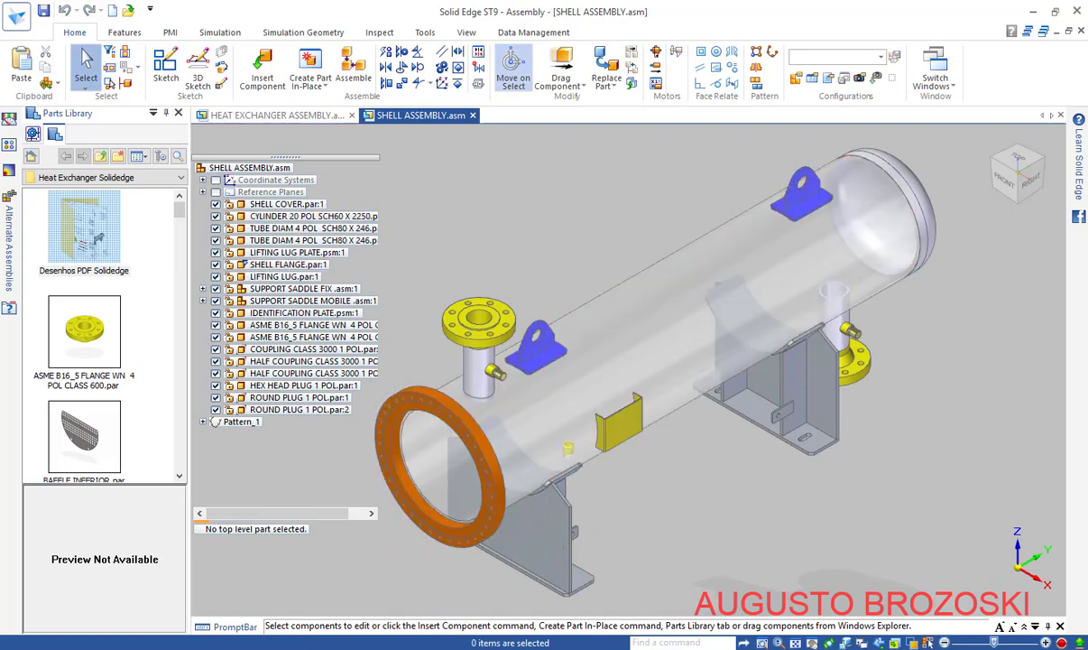
pyautogui.click(433, 648)
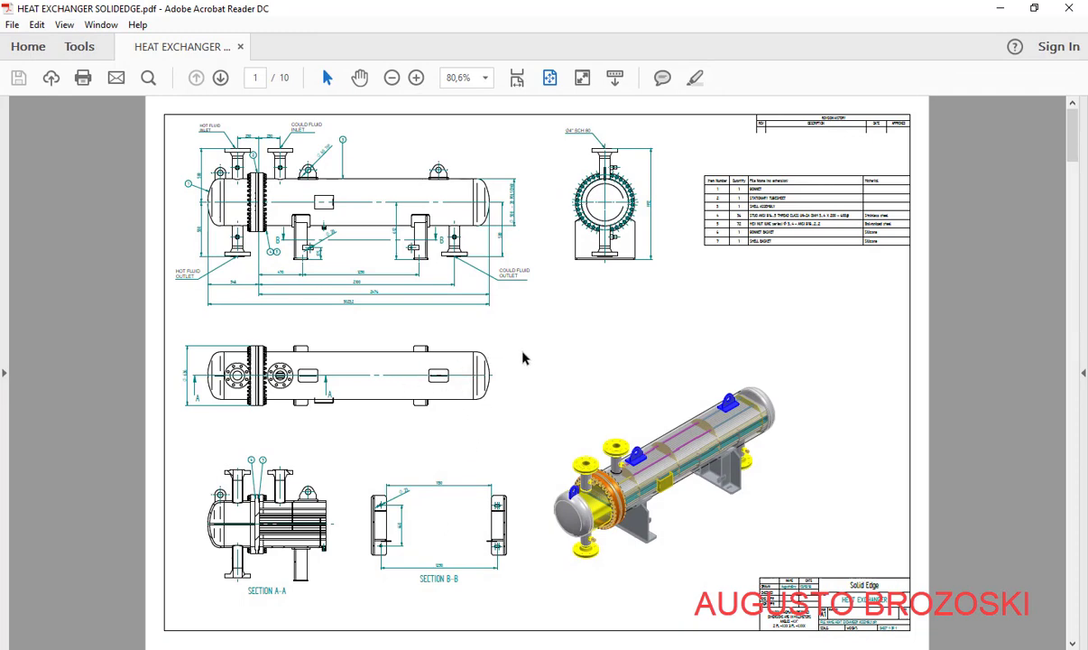
# Scroll through the heat exchanger PDF sheets, go back to page 2, and minimize Acrobat Reader
pyautogui.scroll(-3, 497, 388)
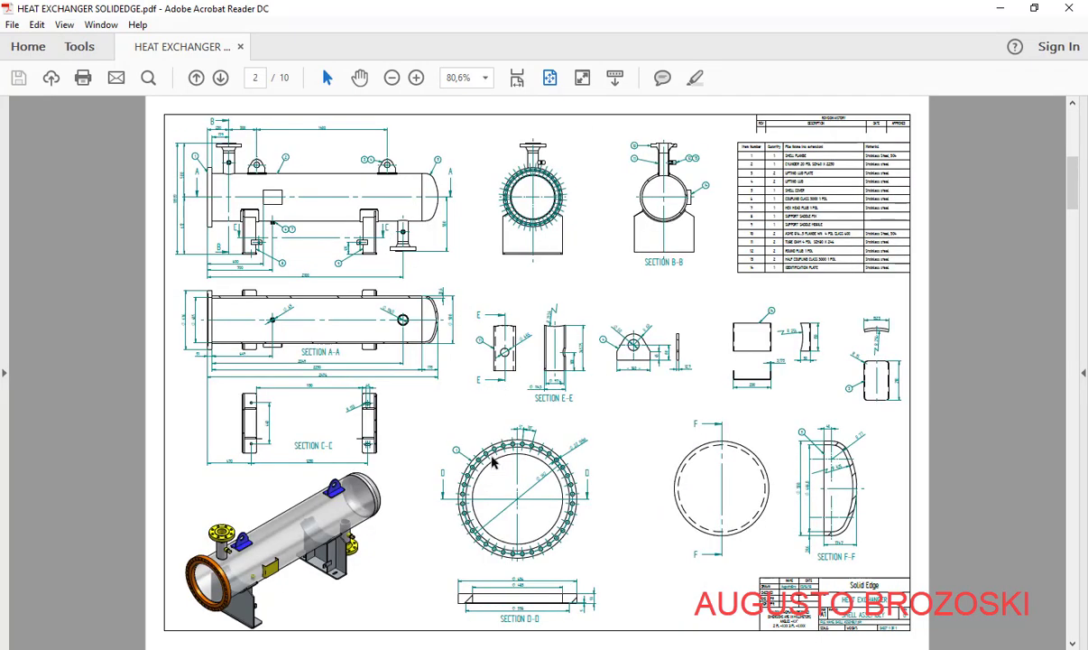
pyautogui.scroll(-6, 492, 460)
pyautogui.scroll(-3, 547, 533)
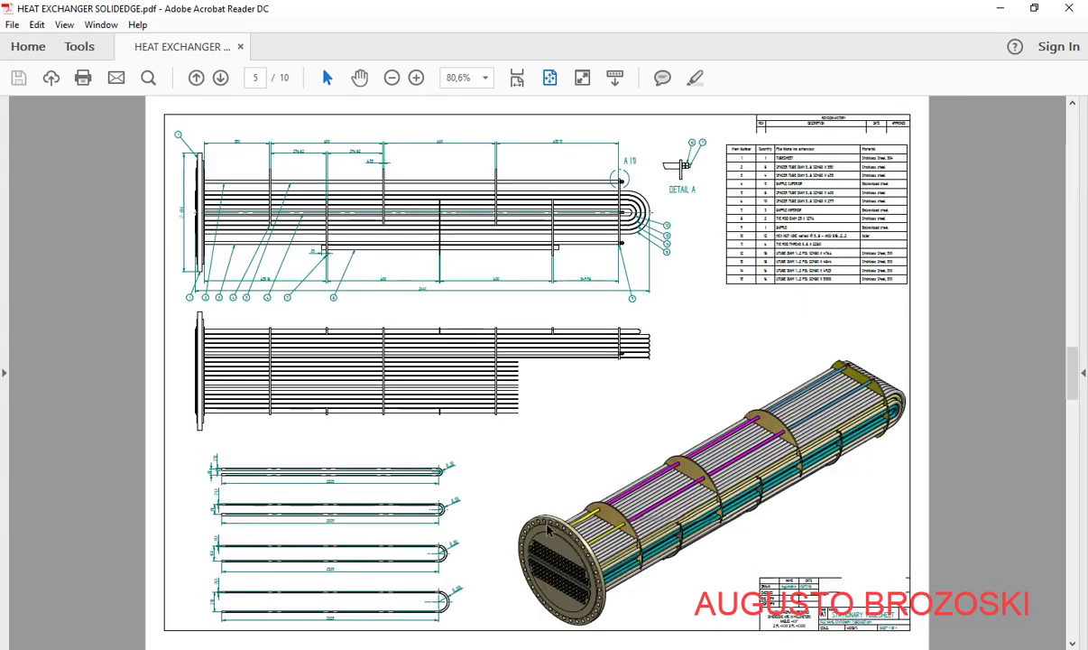
pyautogui.scroll(-12, 548, 532)
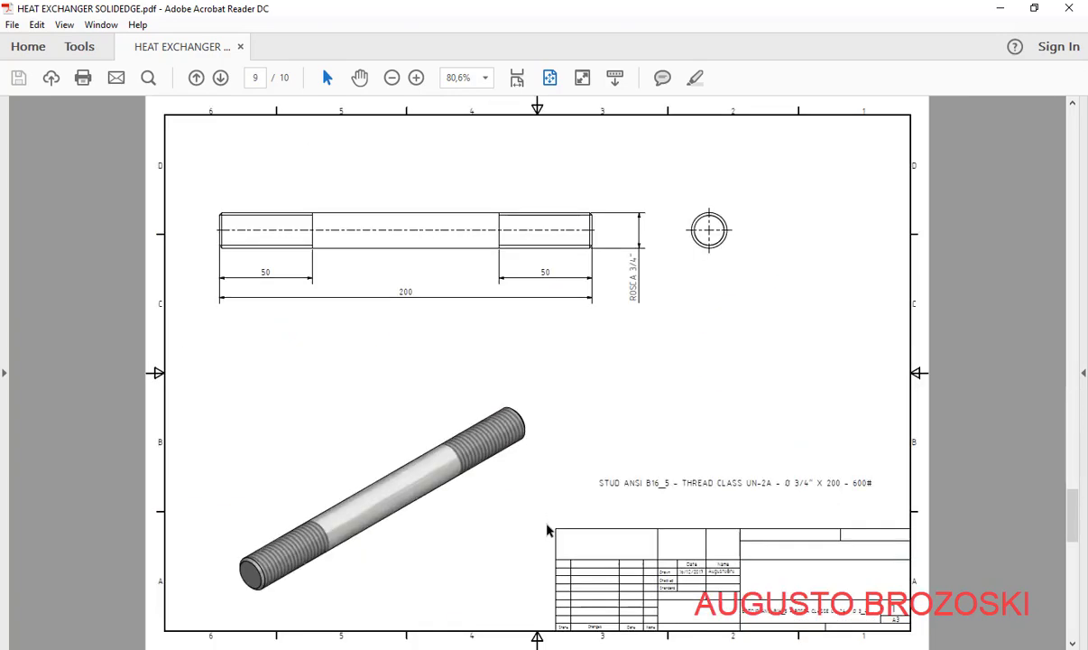
pyautogui.scroll(-3, 548, 532)
pyautogui.scroll(9, 547, 532)
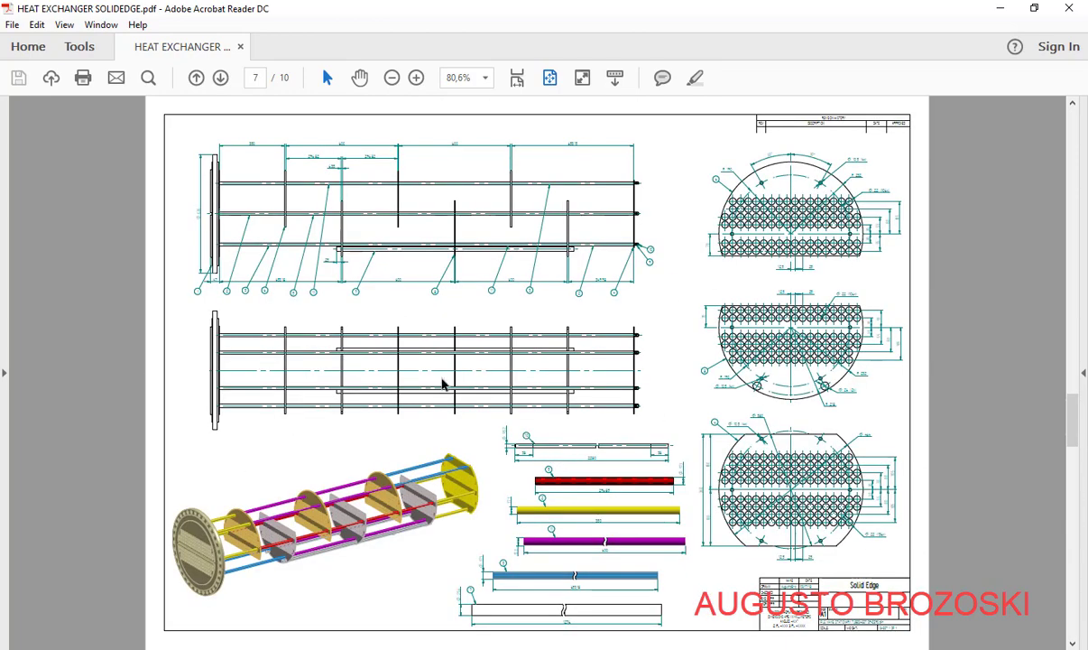
pyautogui.scroll(9, 456, 361)
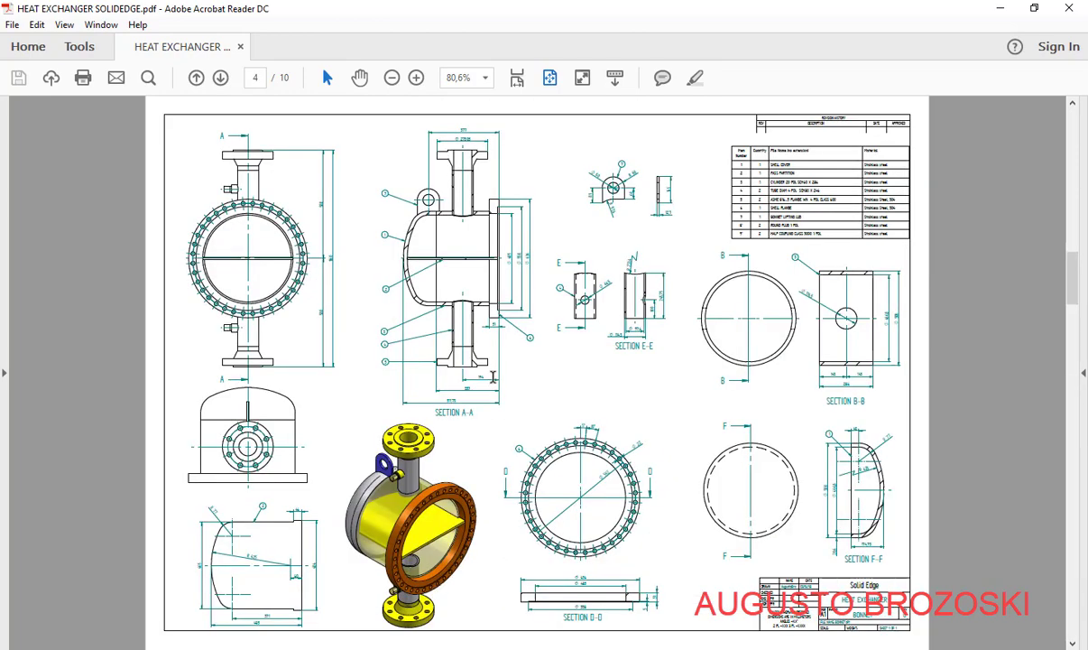
pyautogui.scroll(6, 493, 377)
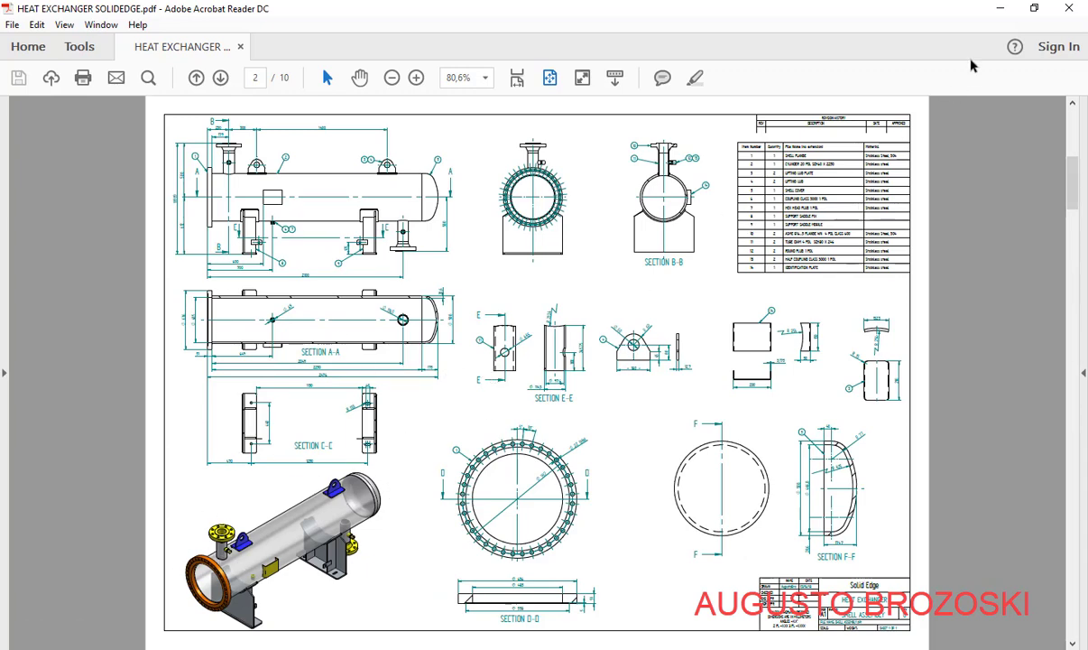
pyautogui.click(998, 8)
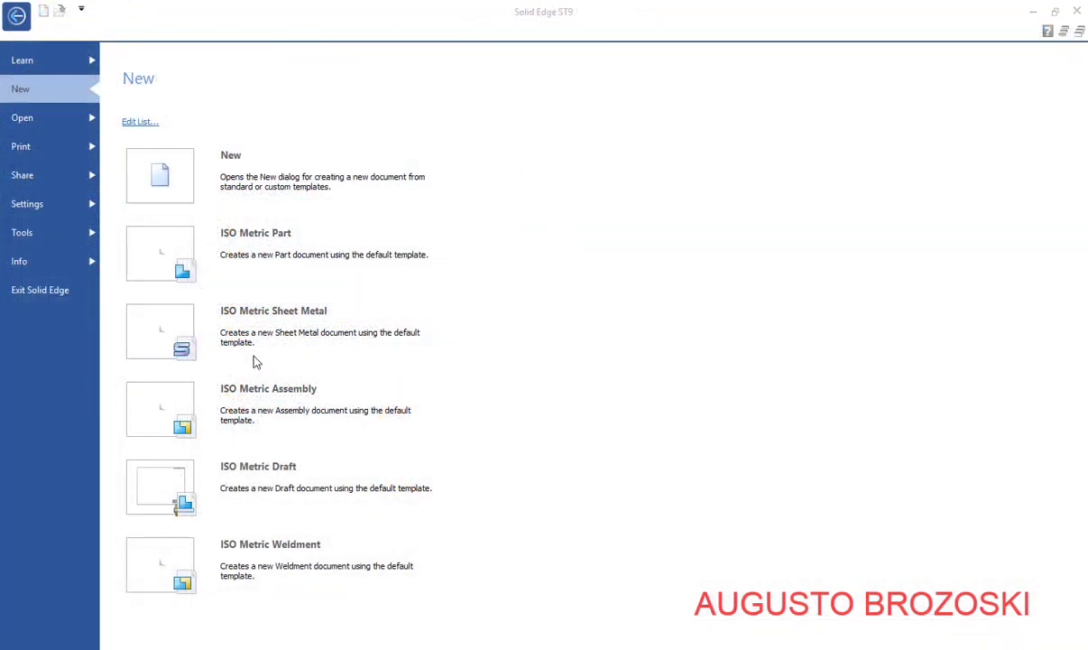
# Create a new ISO Metric Part document (Part3) from the Application menu
pyautogui.click(17, 18)
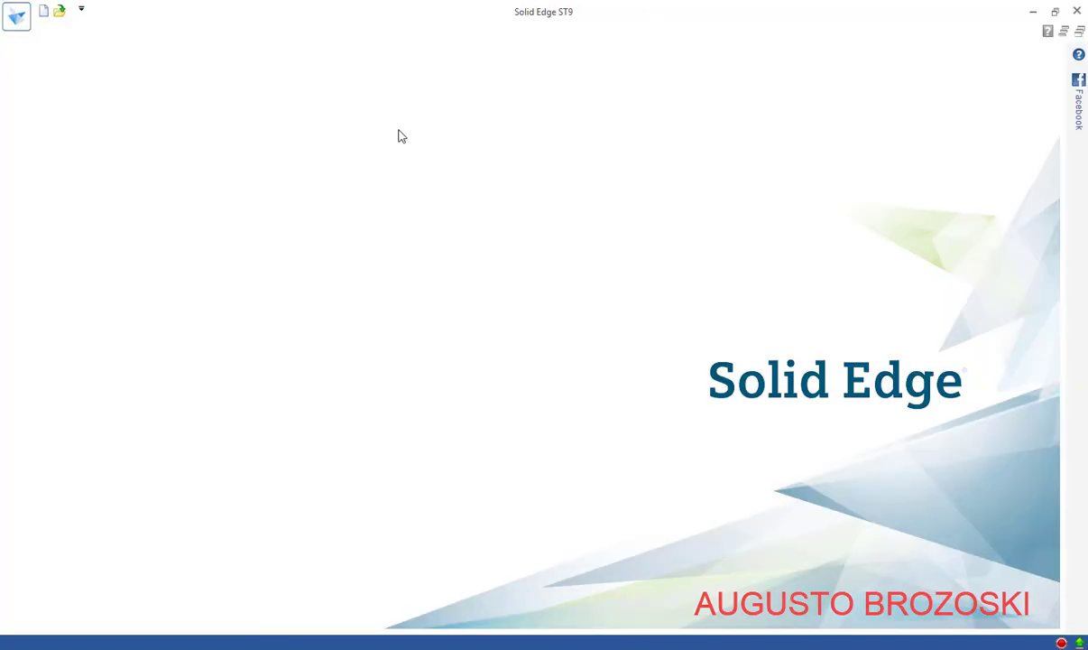
pyautogui.click(18, 17)
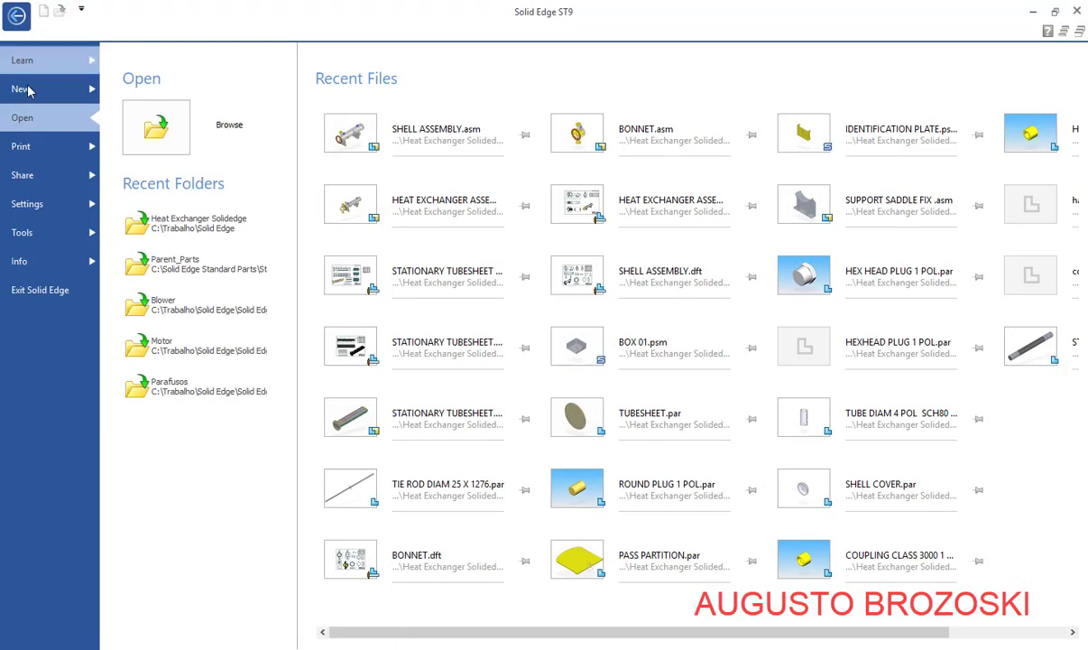
pyautogui.click(36, 87)
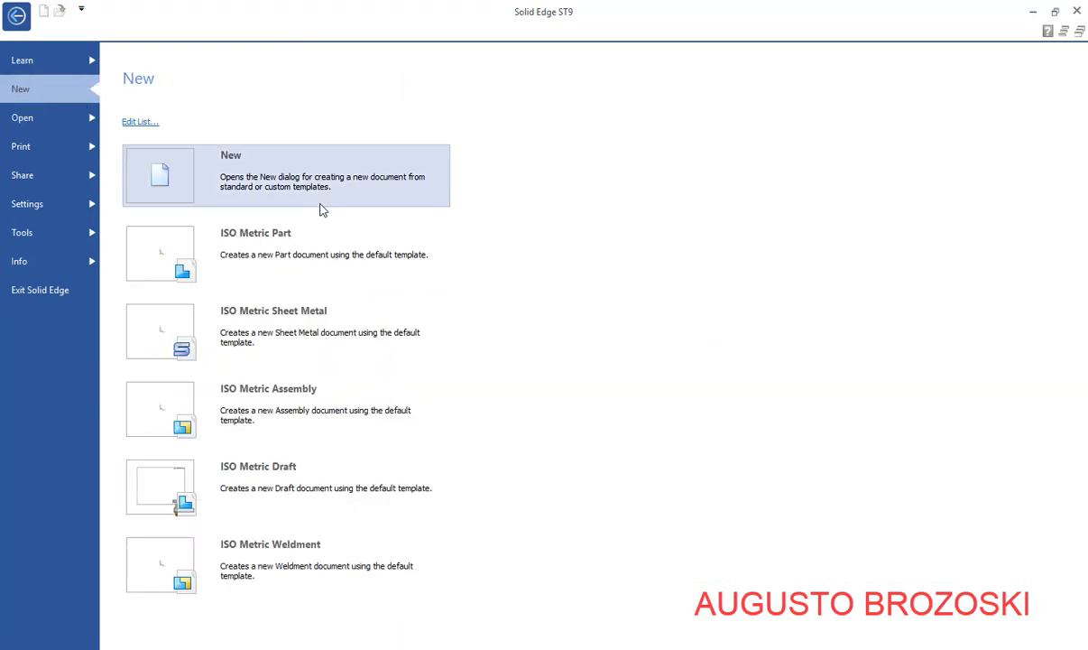
pyautogui.click(268, 256)
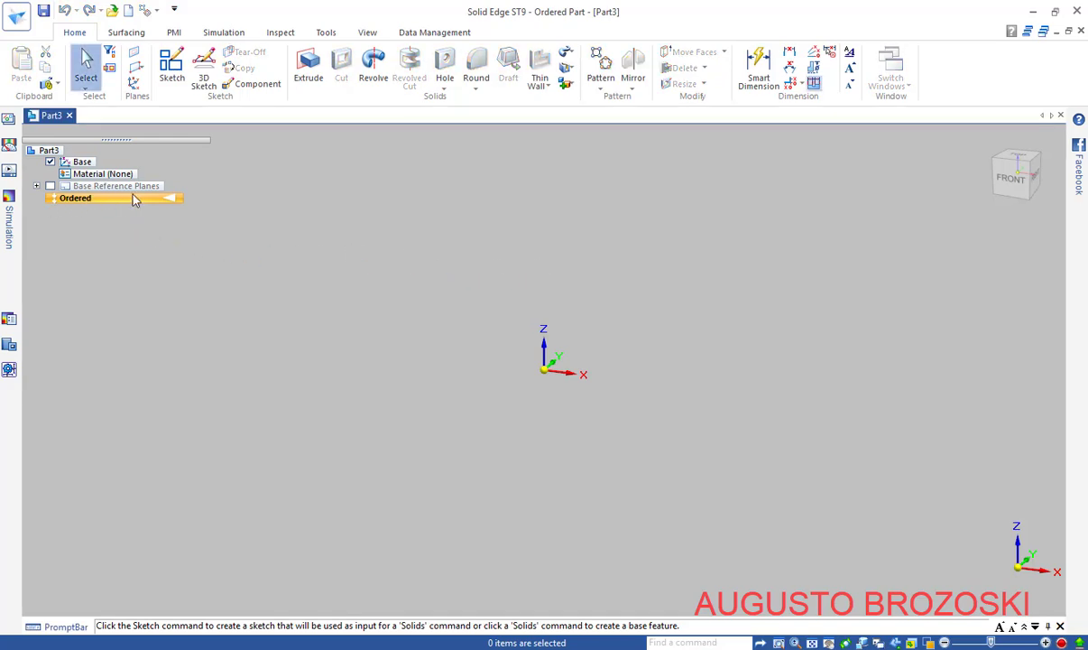
# Bring the heat exchanger PDF back up on page 2 for reference
pyautogui.click(433, 647)
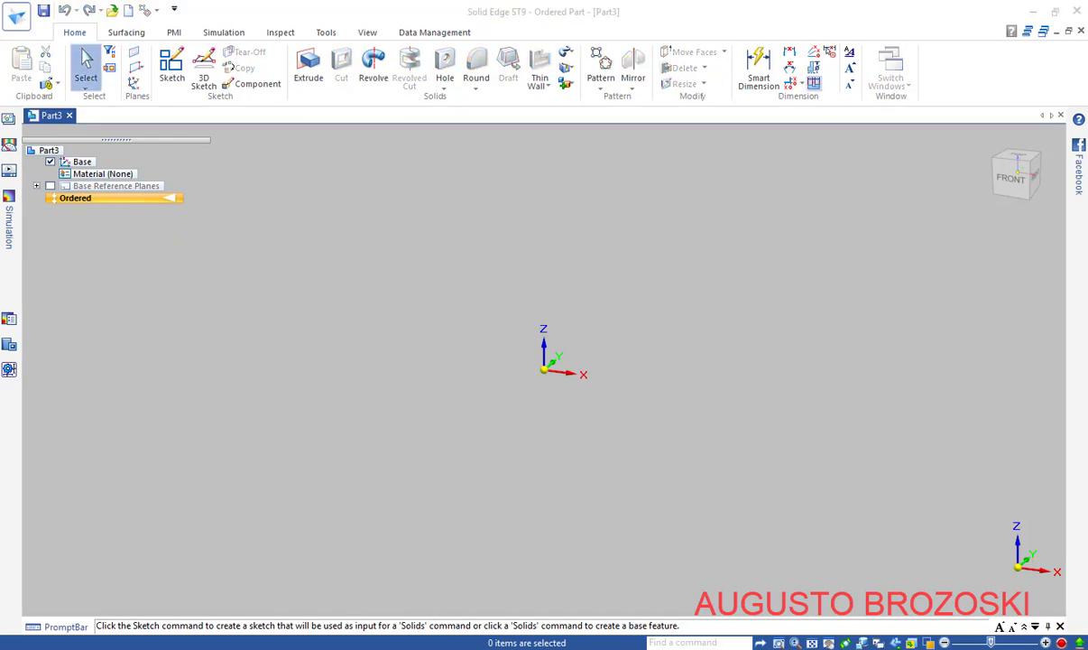
pyautogui.scroll(-1, 442, 428)
pyautogui.scroll(1, 247, 386)
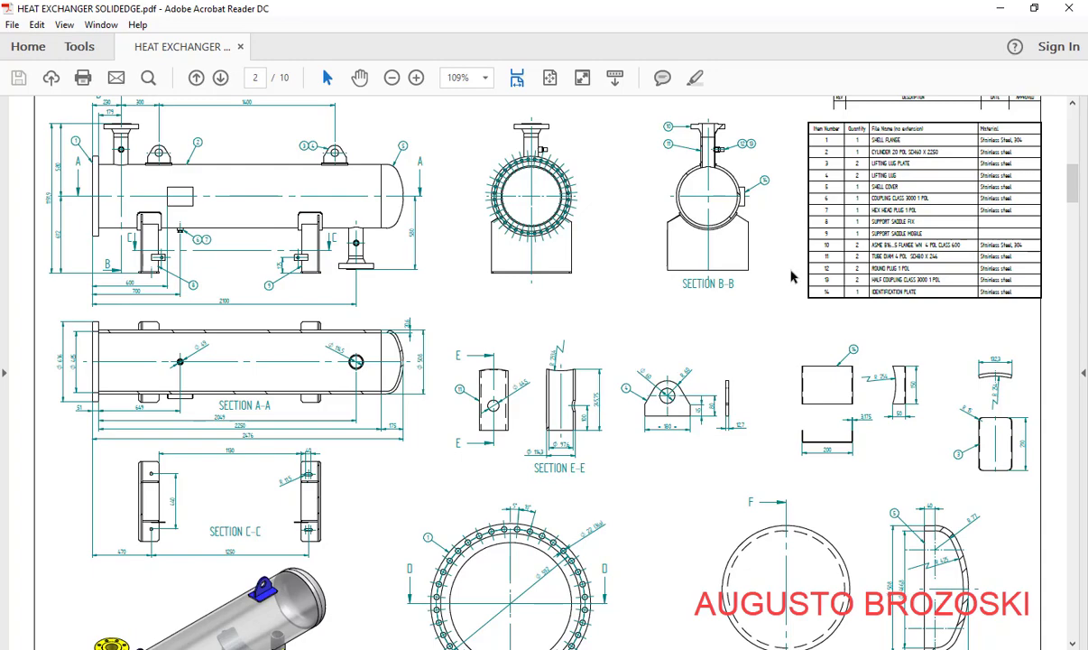
# Zoom the PDF to 200% on the Section D-D flange view, then minimize Acrobat Reader
pyautogui.scroll(-6, 565, 454)
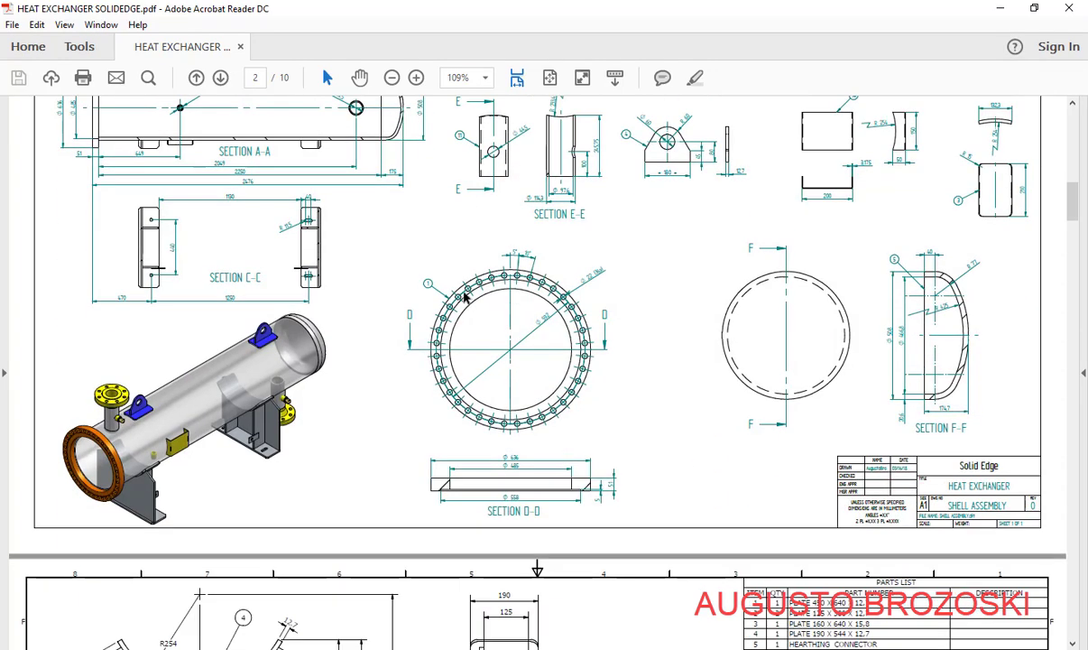
pyautogui.click(416, 78)
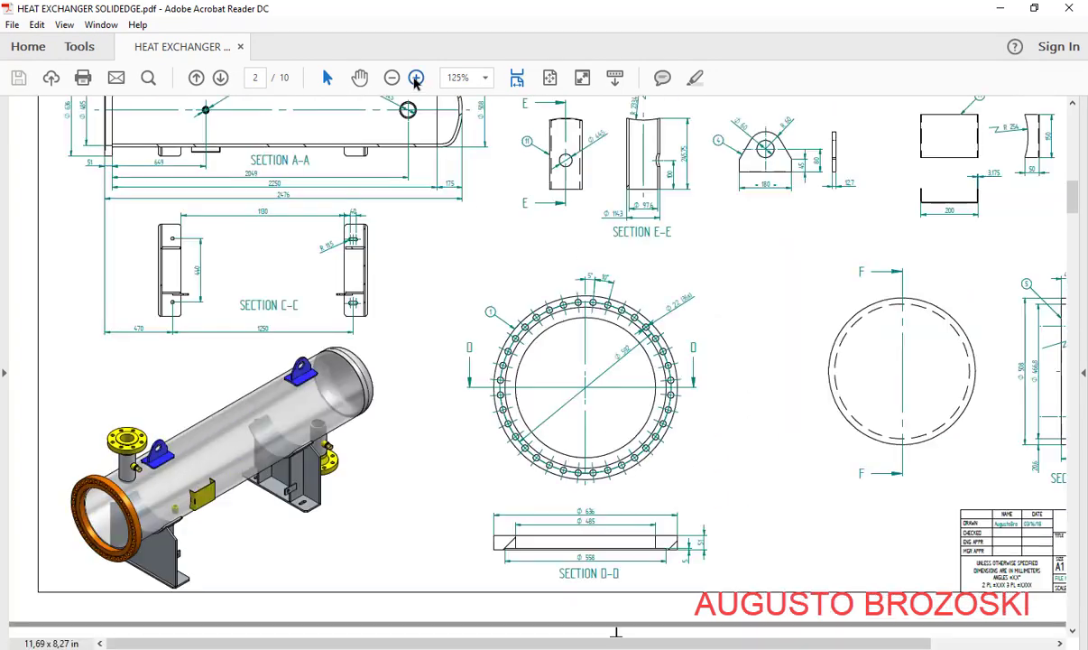
pyautogui.click(415, 77)
pyautogui.scroll(-5, 590, 396)
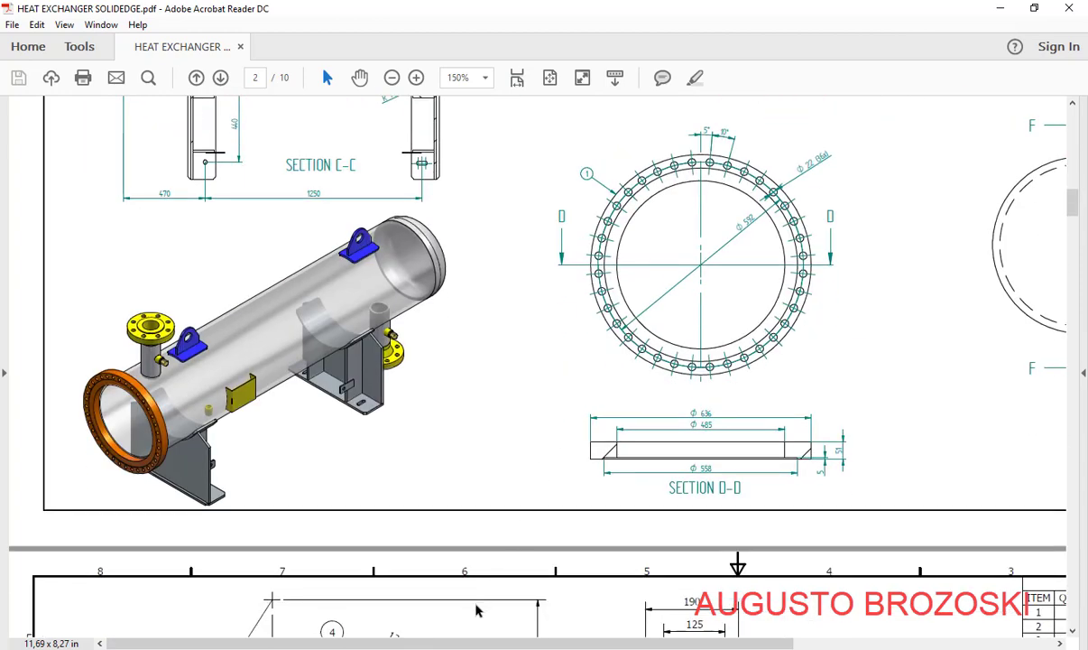
pyautogui.moveTo(455, 645); pyautogui.dragTo(605, 645)
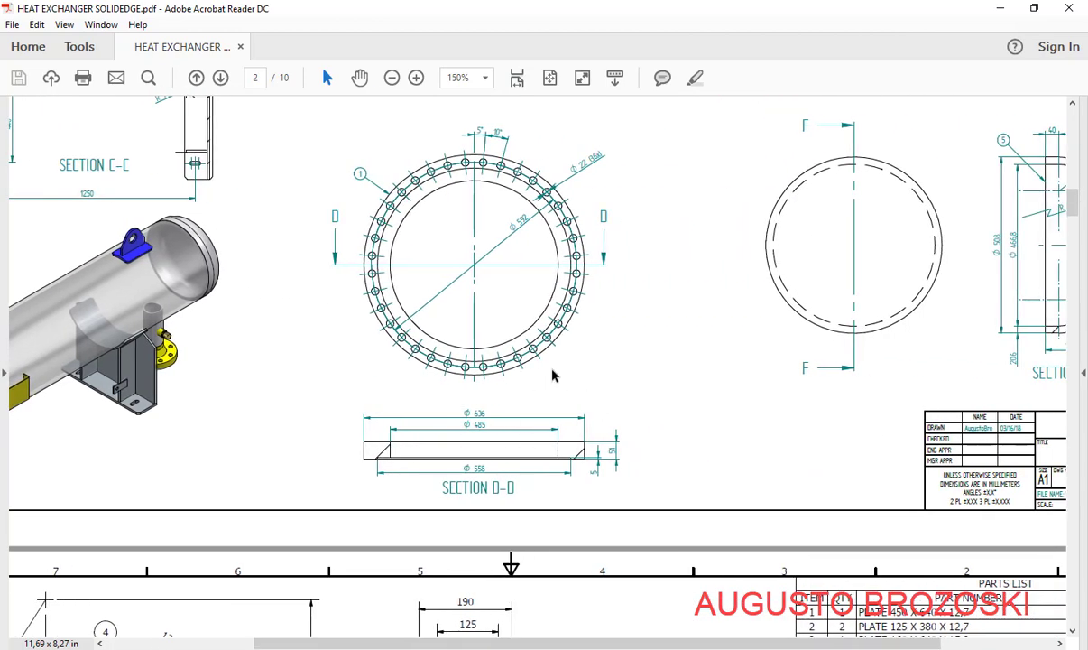
pyautogui.click(416, 77)
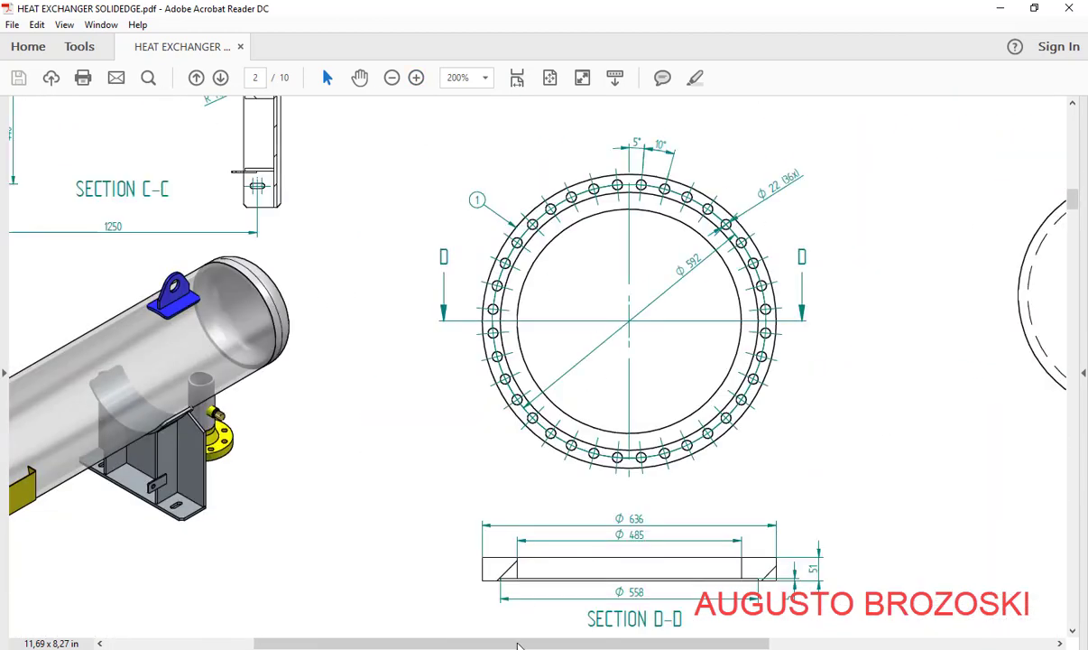
pyautogui.moveTo(534, 641); pyautogui.dragTo(616, 638)
pyautogui.scroll(-1, 596, 439)
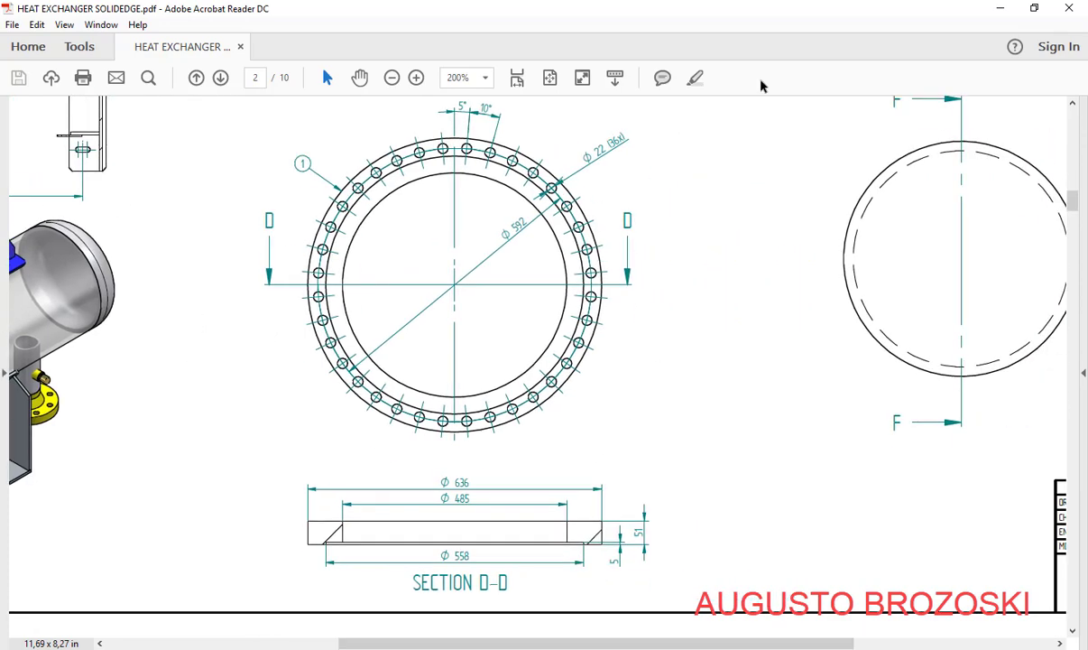
pyautogui.click(999, 12)
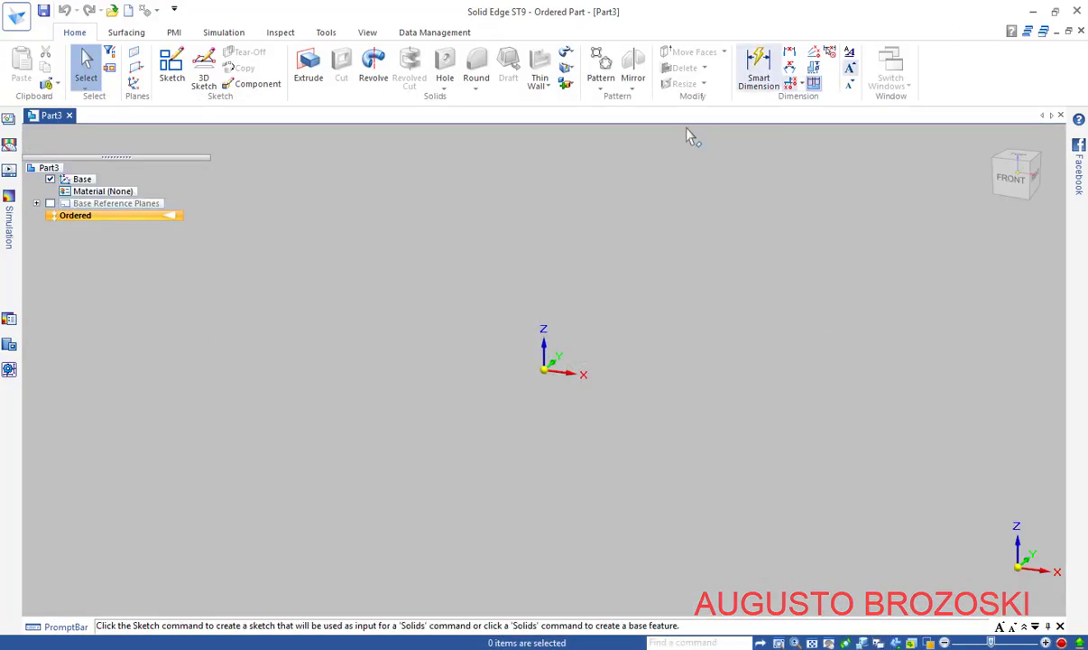
# Save the part as Shell Flange Diam 636.par in the Solidedge Heat Exchanger Video folder
pyautogui.click(42, 12)
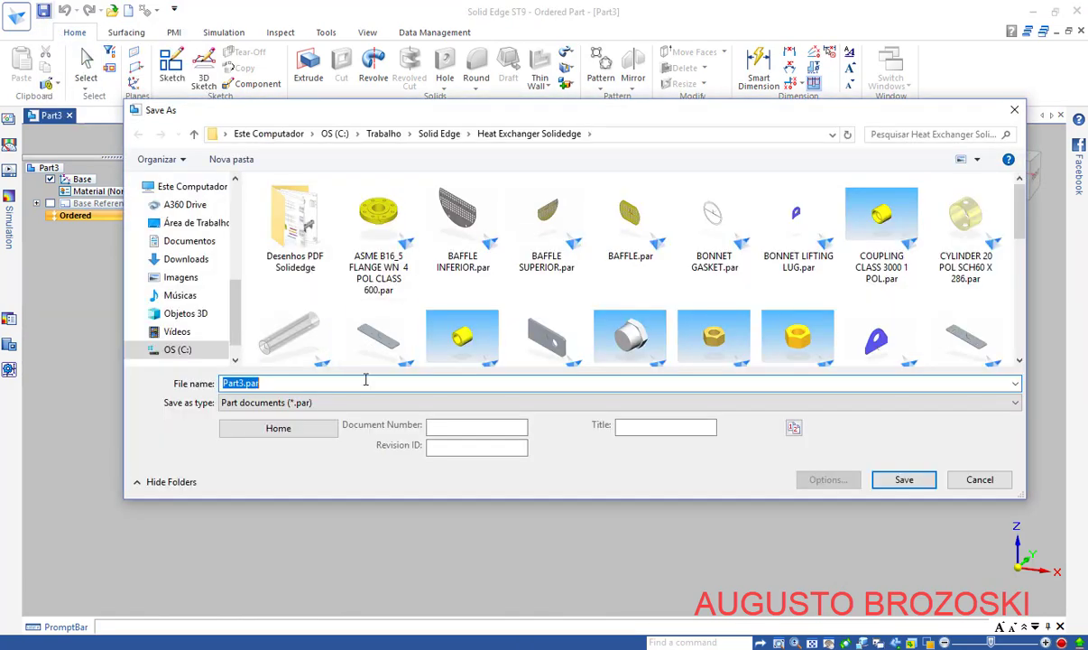
pyautogui.click(438, 133)
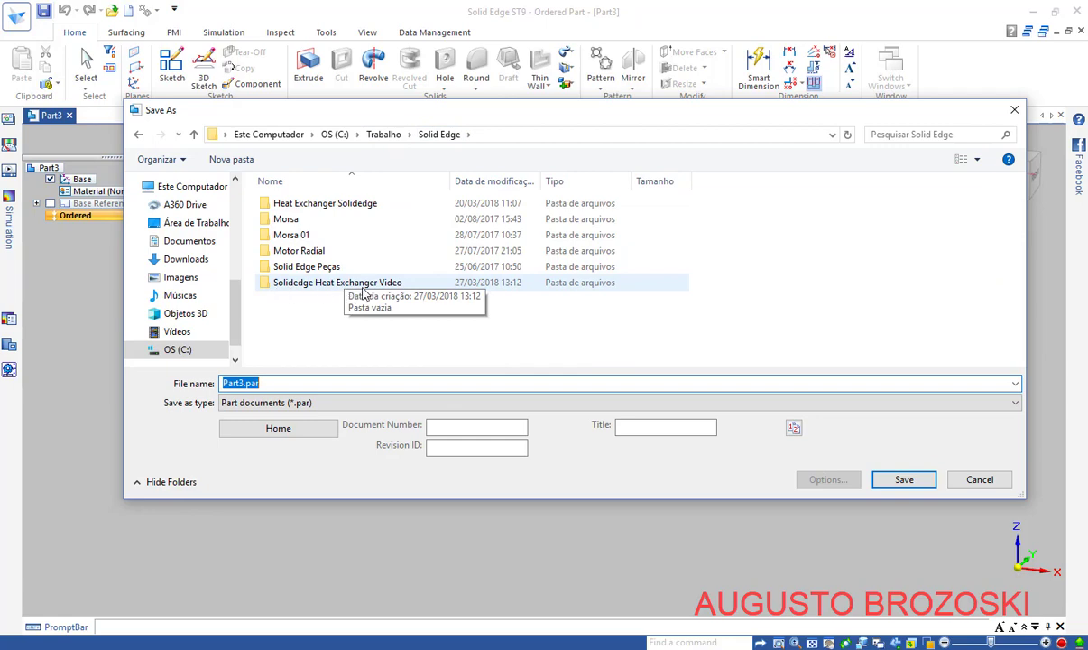
pyautogui.doubleClick(364, 284)
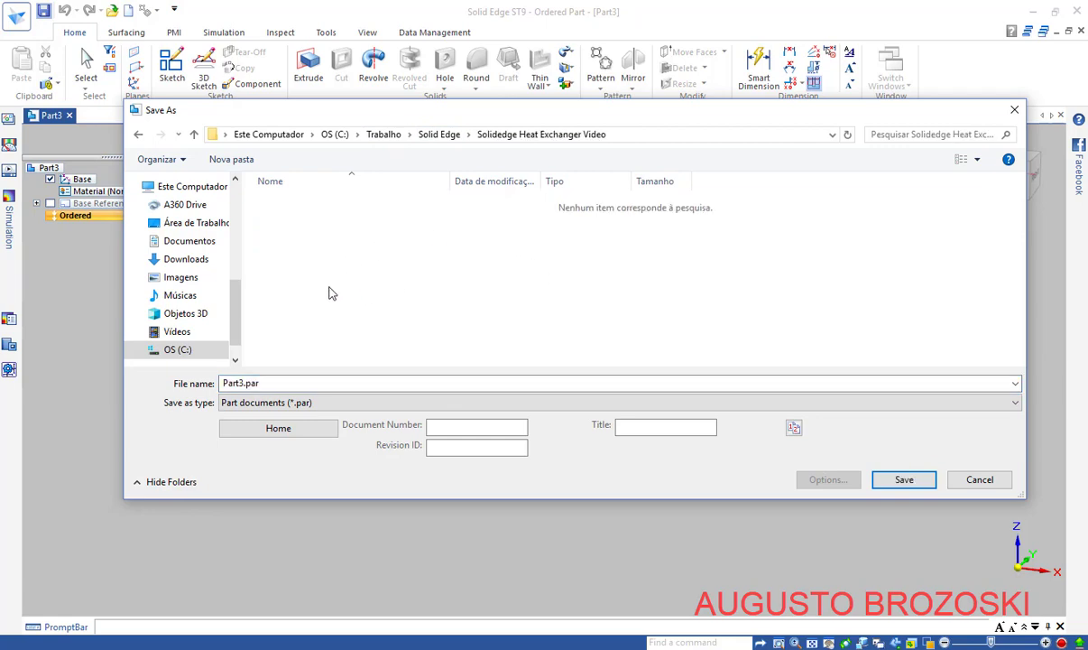
pyautogui.moveTo(273, 383); pyautogui.dragTo(185, 371)
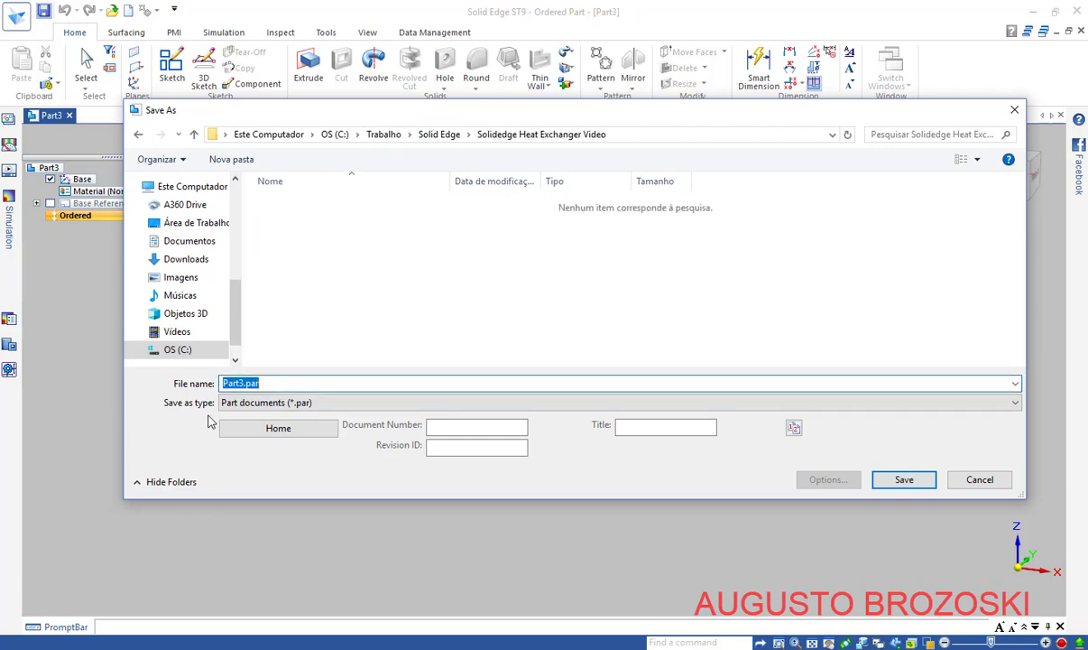
pyautogui.write('Shell Flange Diam 636')
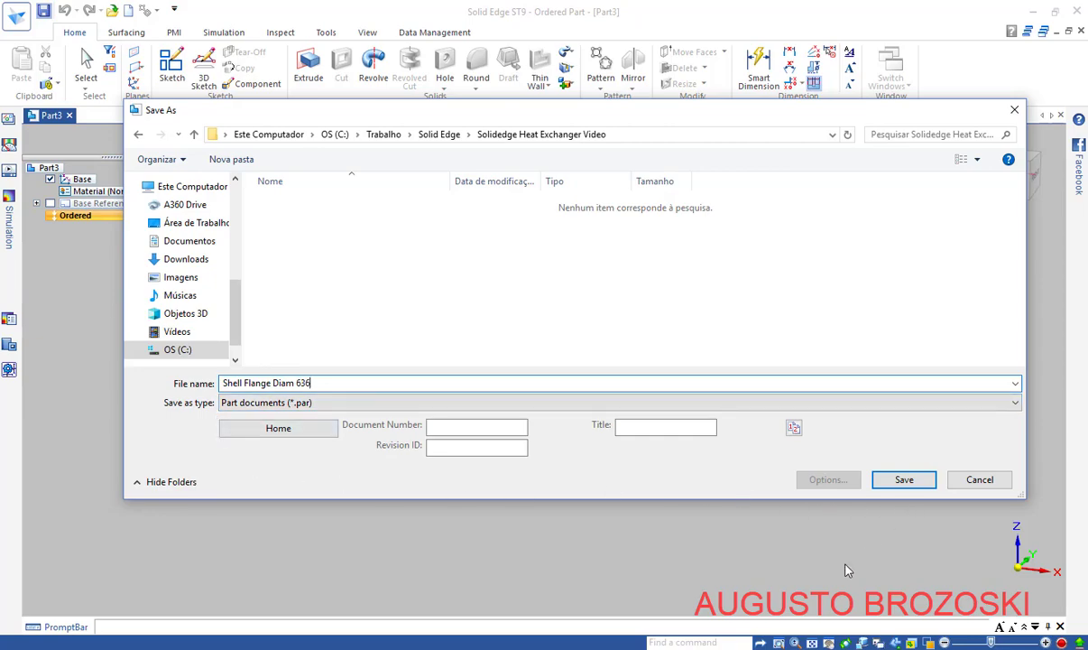
pyautogui.click(470, 649)
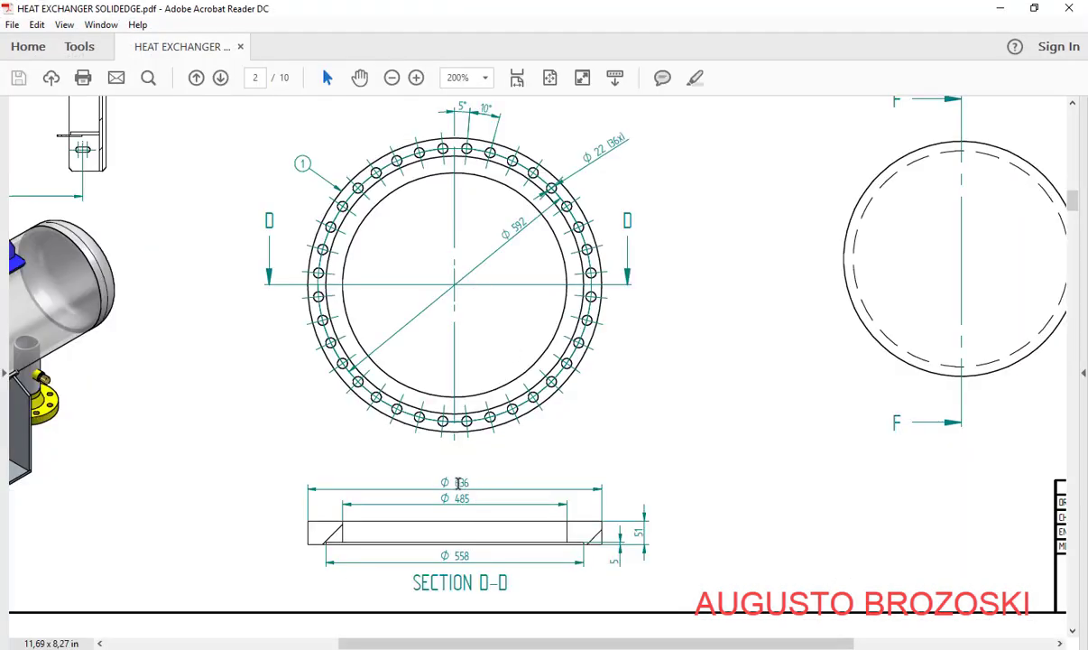
pyautogui.click(998, 9)
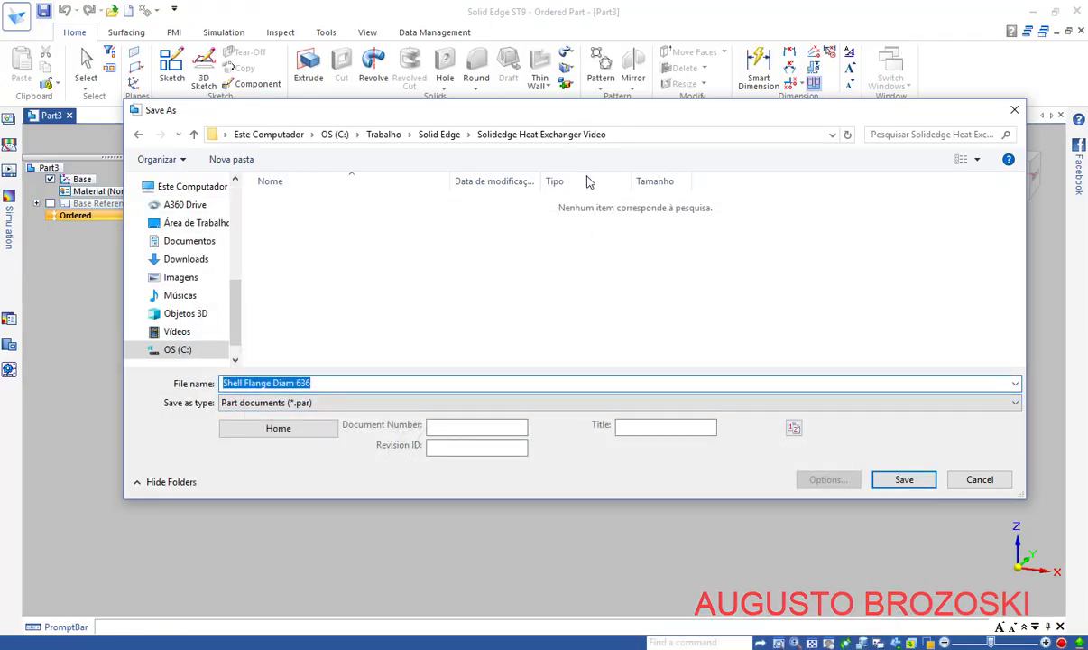
pyautogui.click(903, 480)
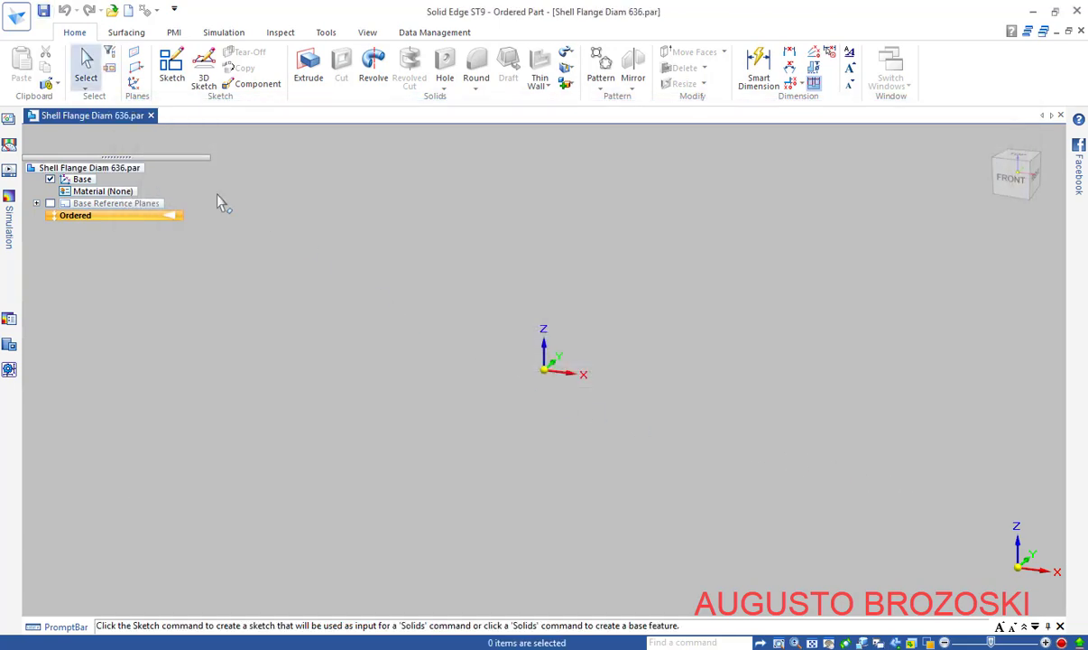
# Start Sketch 1 on the front base plane of Shell Flange Diam 636.par
pyautogui.click(171, 67)
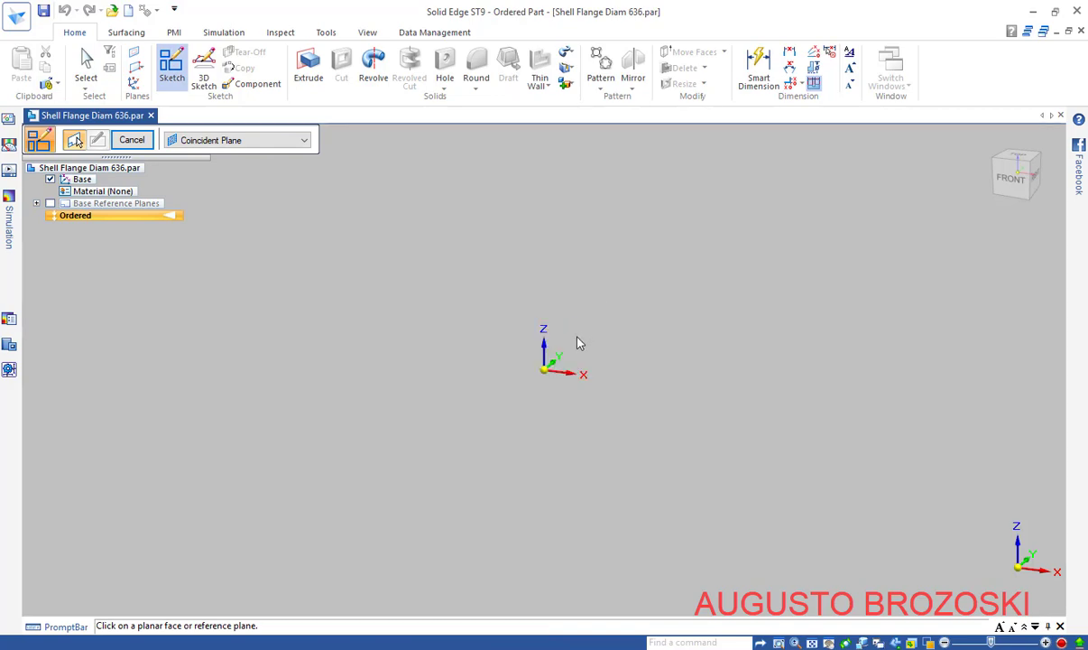
pyautogui.click(575, 344)
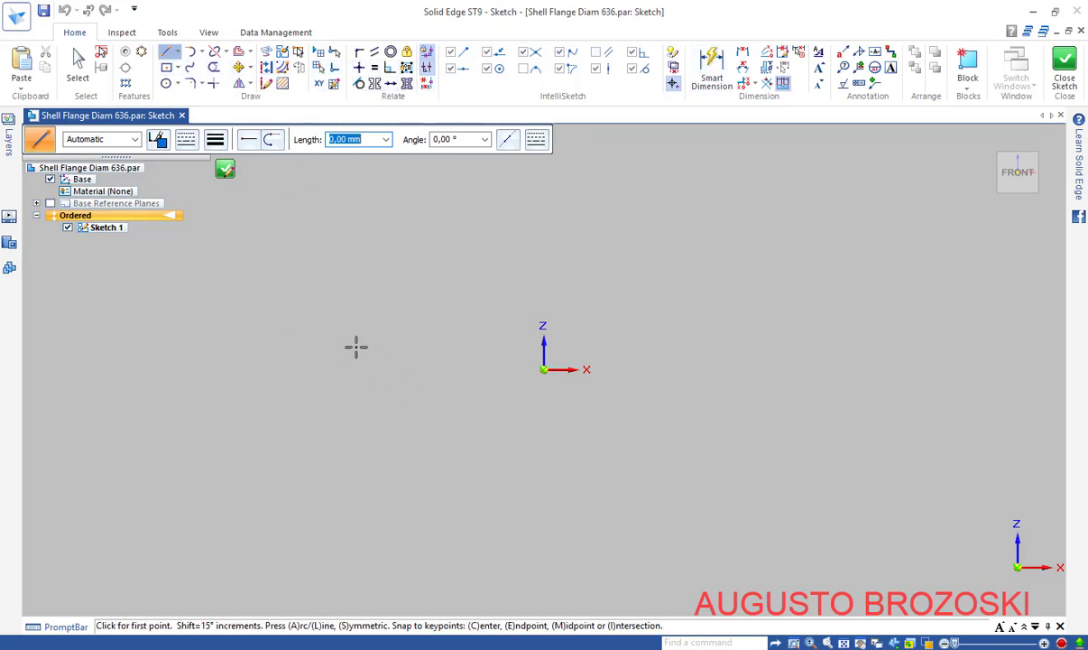
# Draw a 636 mm diameter circle centered on the sketch origin
pyautogui.click(167, 83)
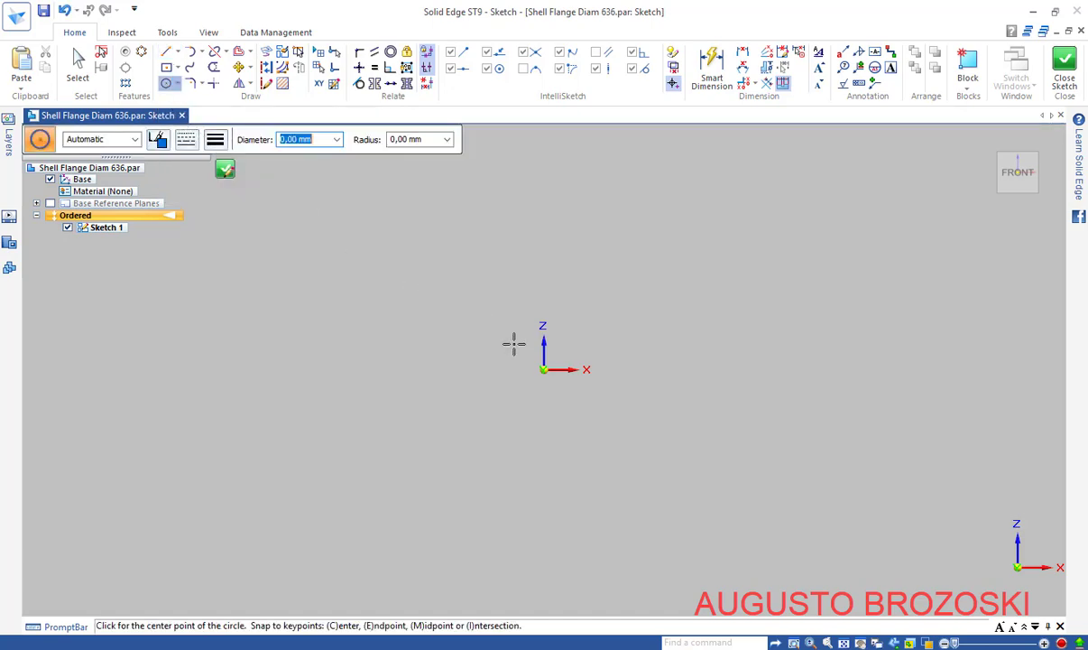
pyautogui.click(542, 368)
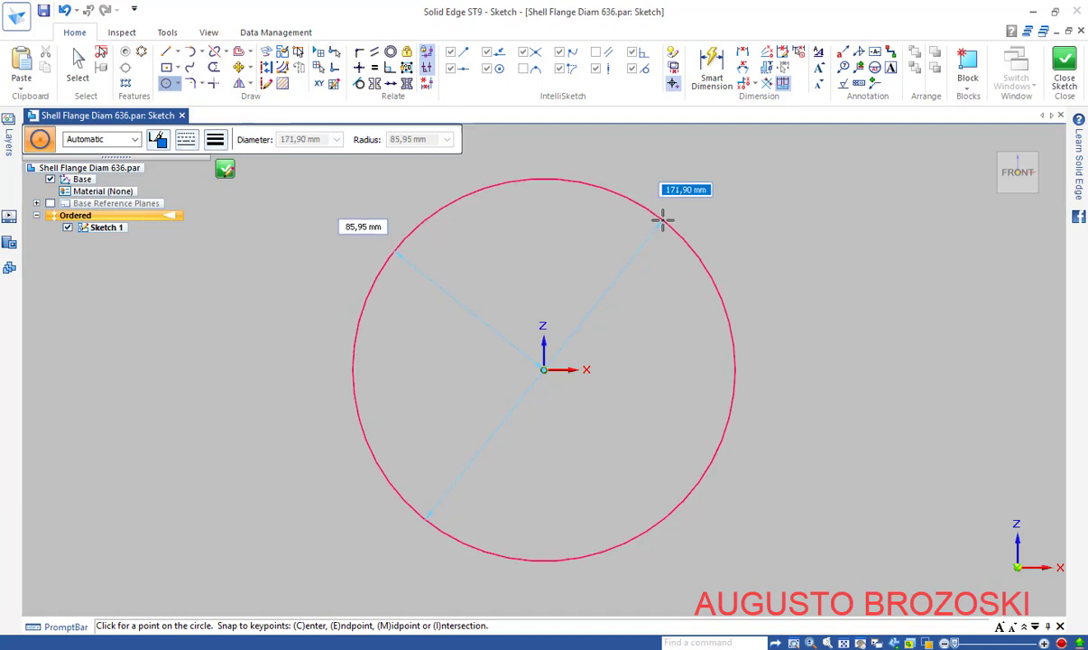
pyautogui.write('6')
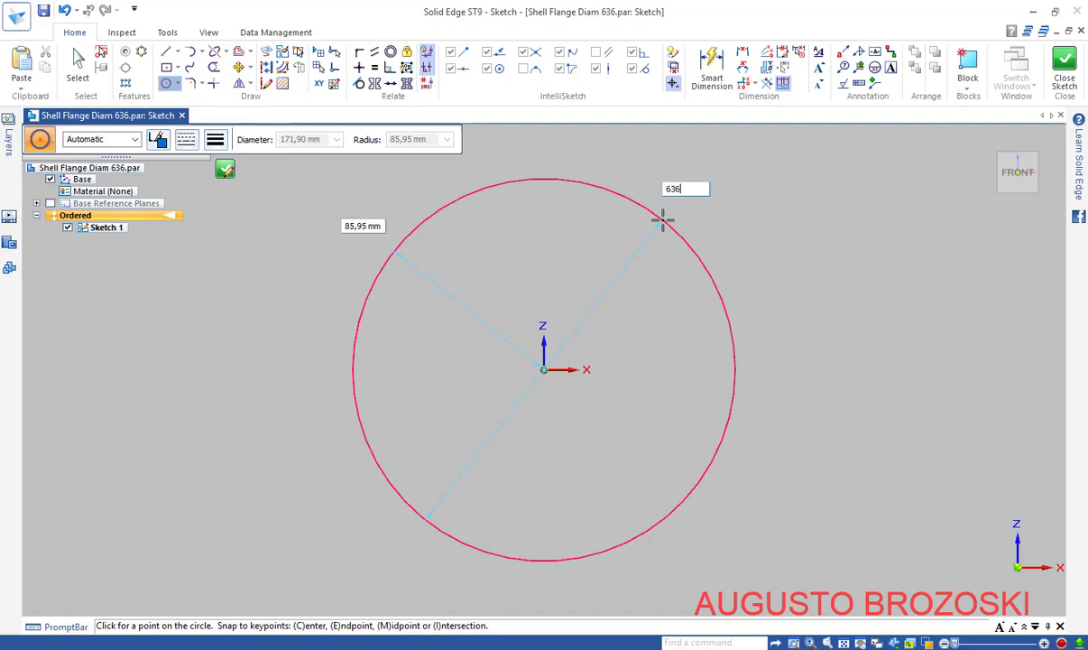
pyautogui.write('36')
pyautogui.press('Return')
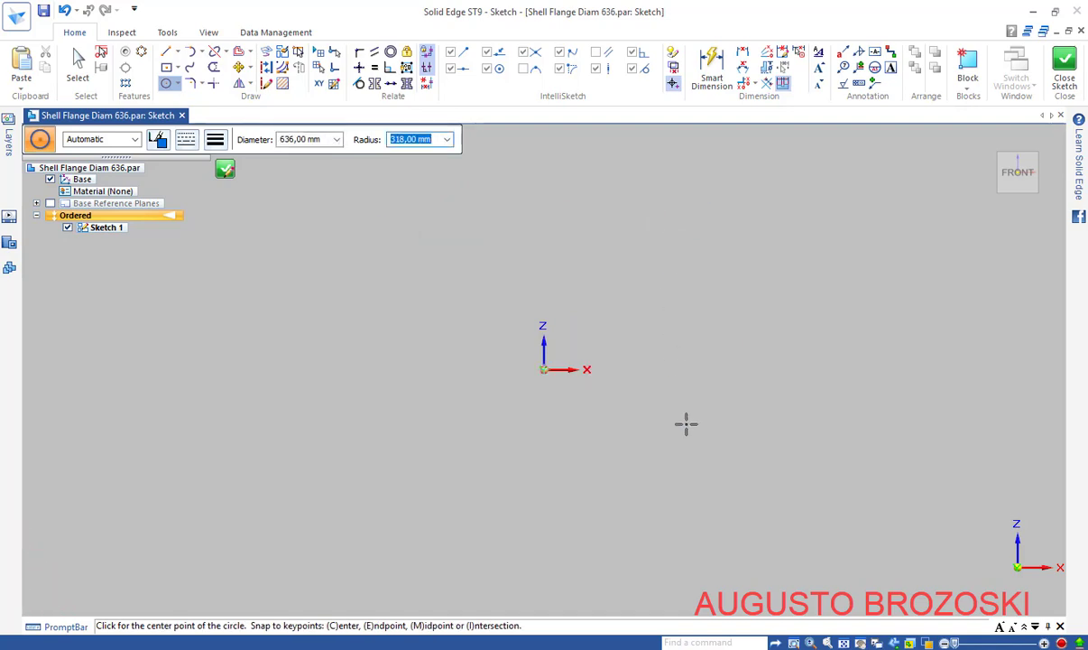
pyautogui.click(543, 369)
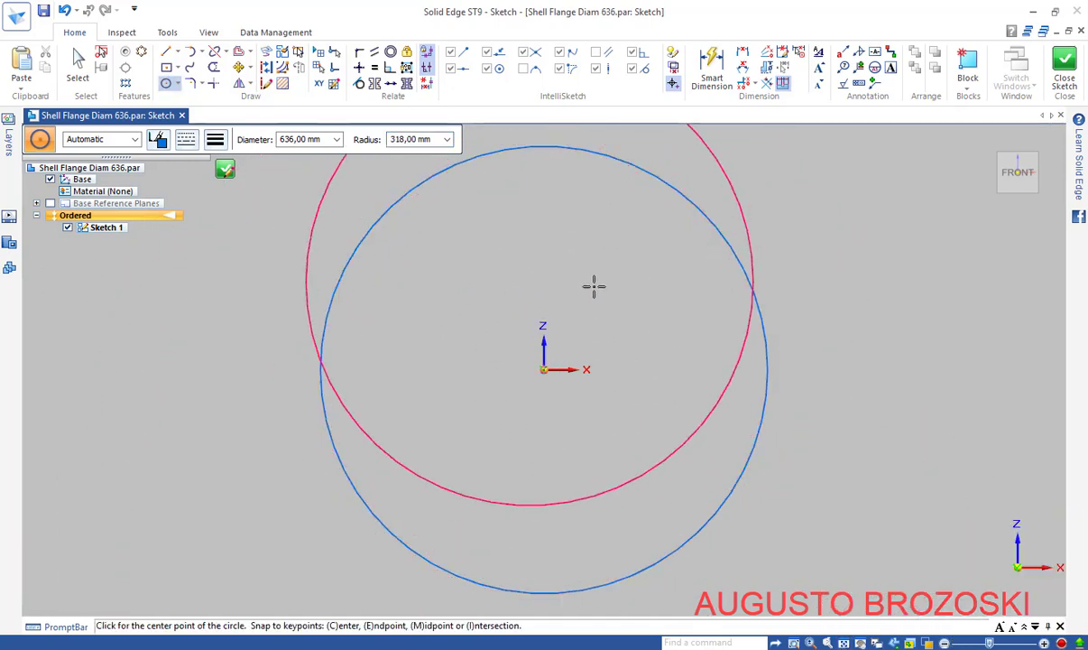
pyautogui.press('Escape')
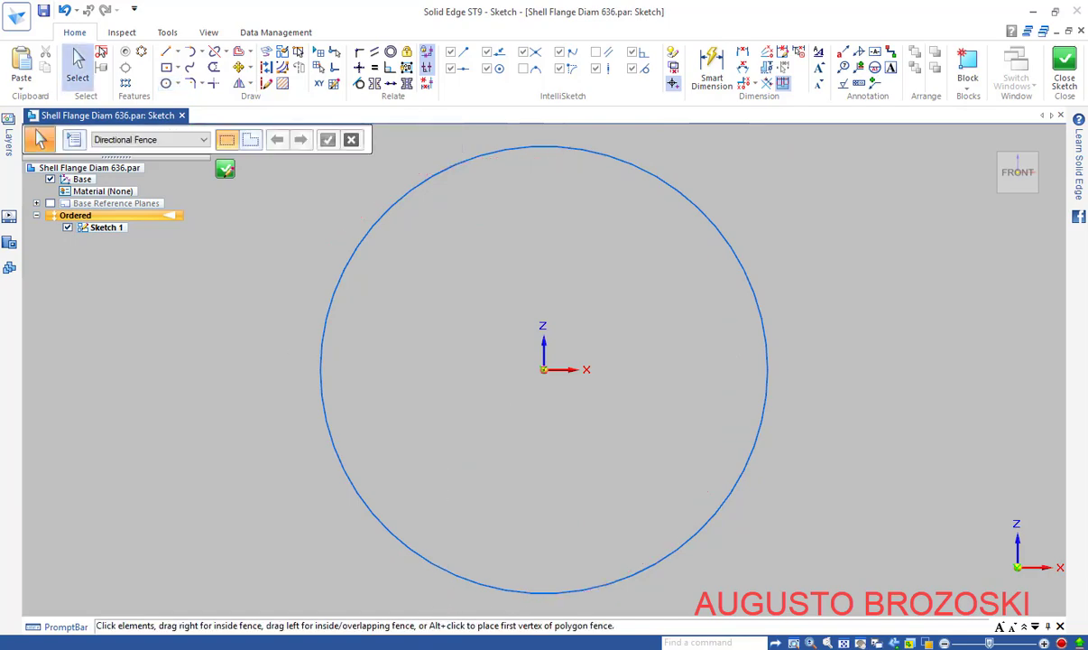
# After checking the drawing PDF, draw a concentric 485 mm circle at the origin
pyautogui.click(428, 647)
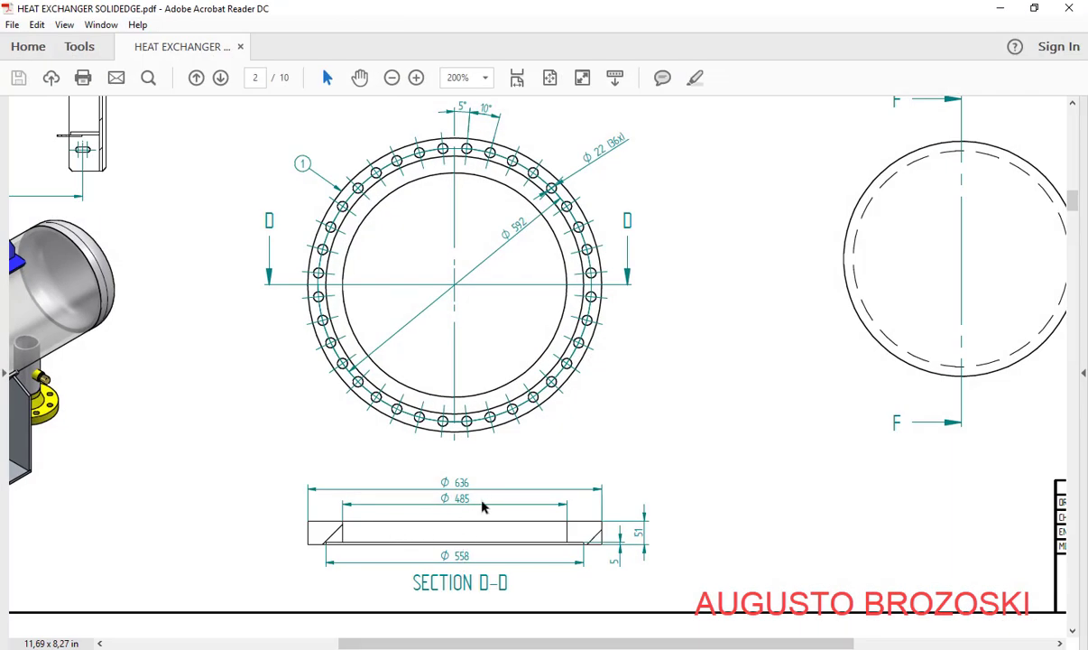
pyautogui.click(1000, 9)
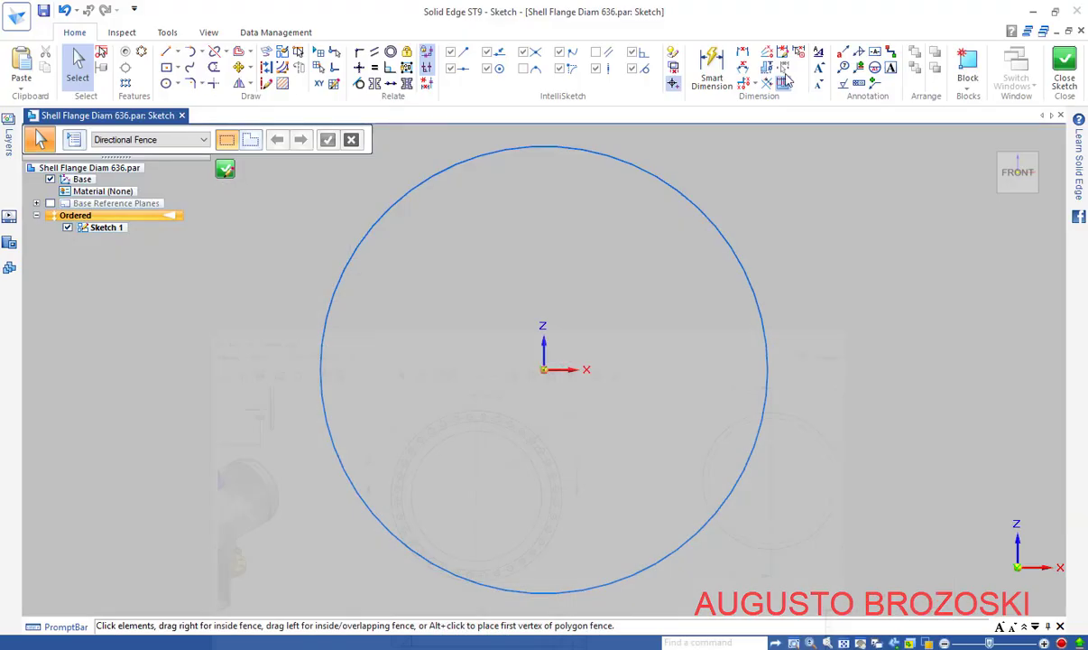
pyautogui.click(165, 83)
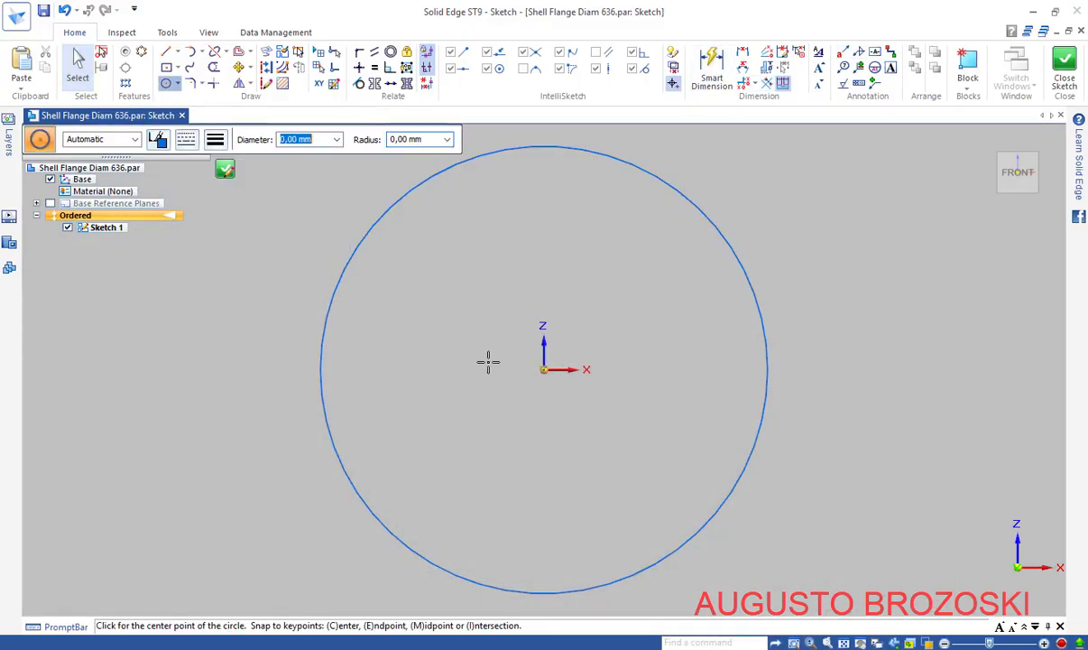
pyautogui.click(543, 369)
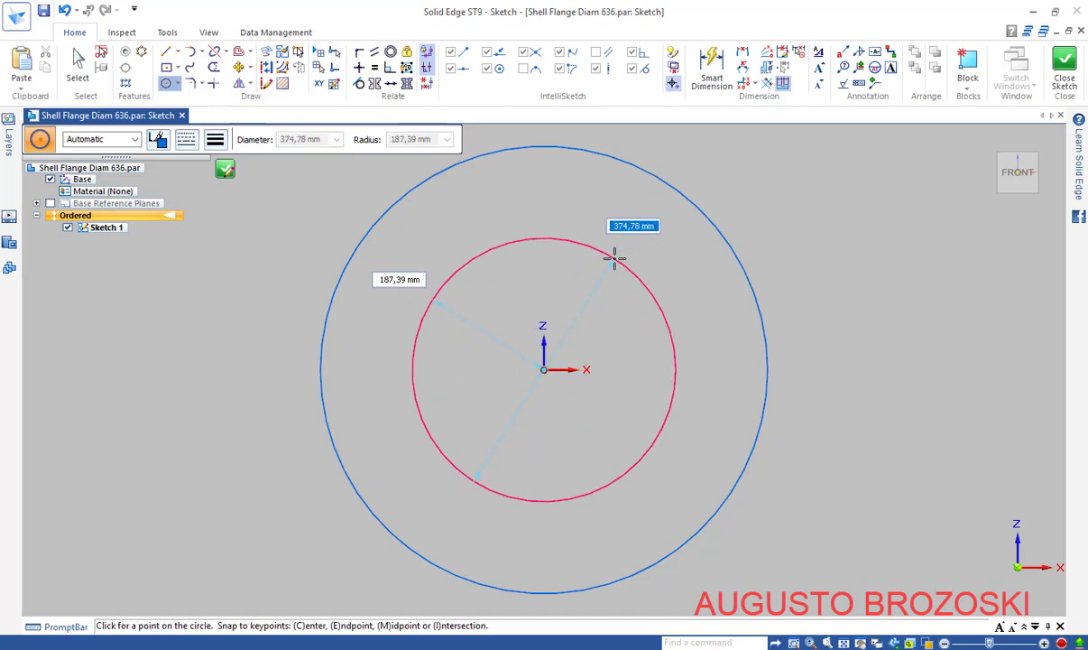
pyautogui.write('485')
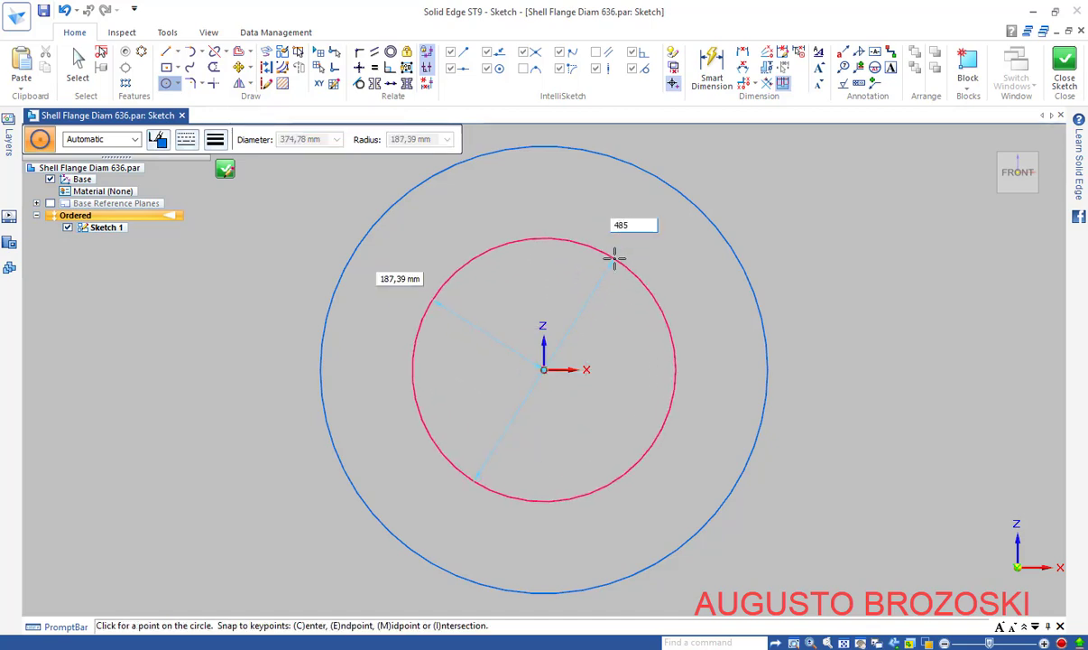
pyautogui.press('Return')
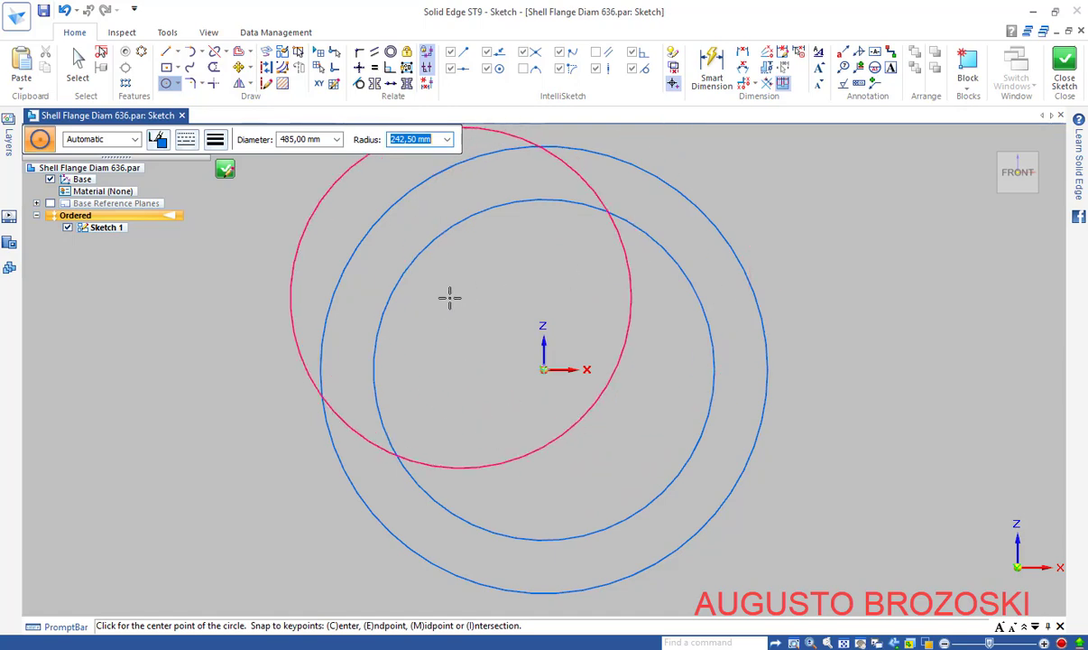
pyautogui.press('Escape')
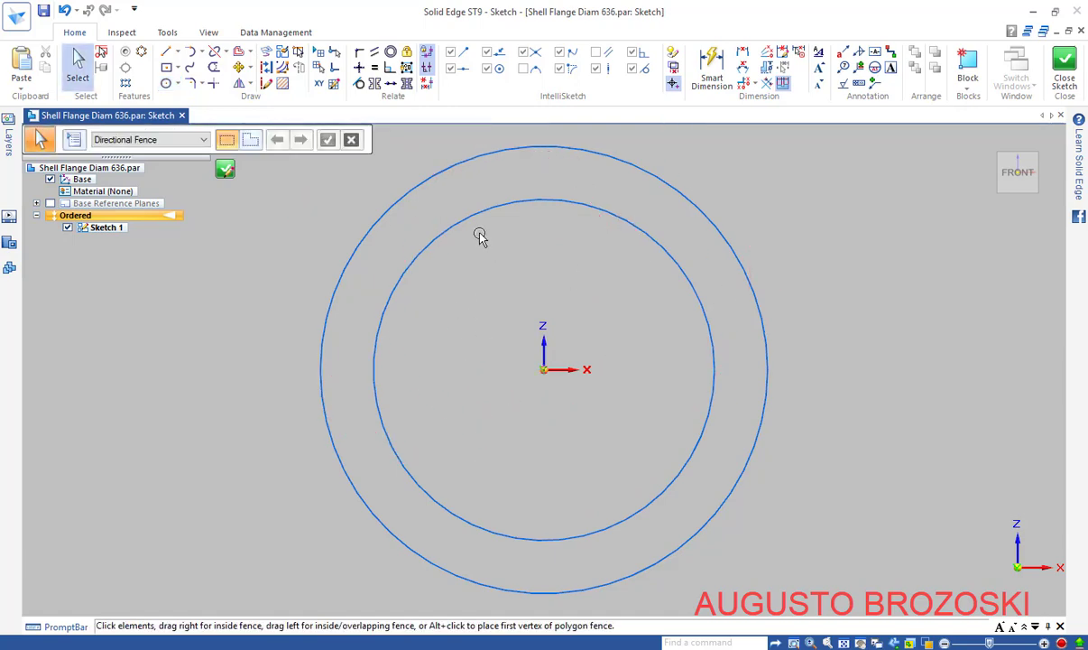
# Dimension the inner circle at Ø485 mm and the outer at Ø636 mm, then close the sketch
pyautogui.click(718, 77)
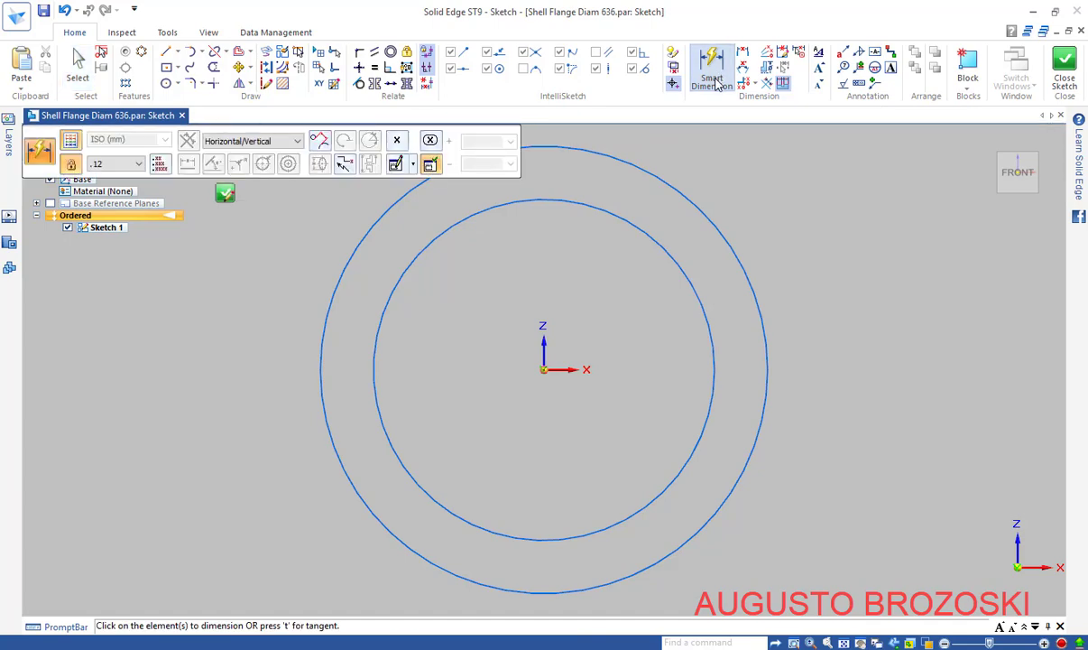
pyautogui.click(660, 237)
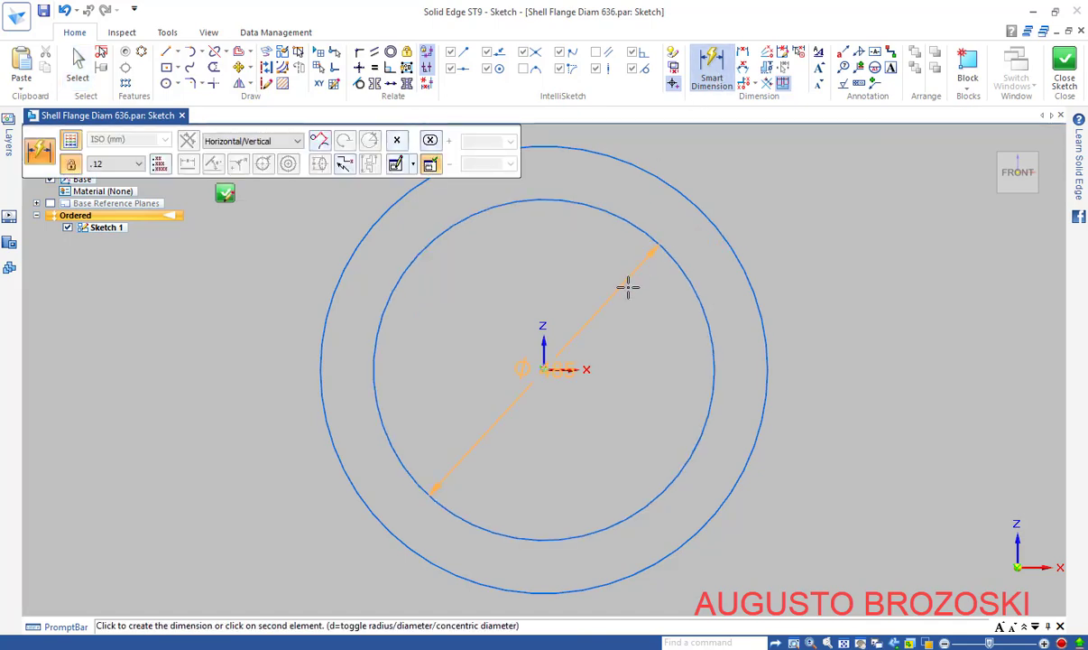
pyautogui.click(555, 372)
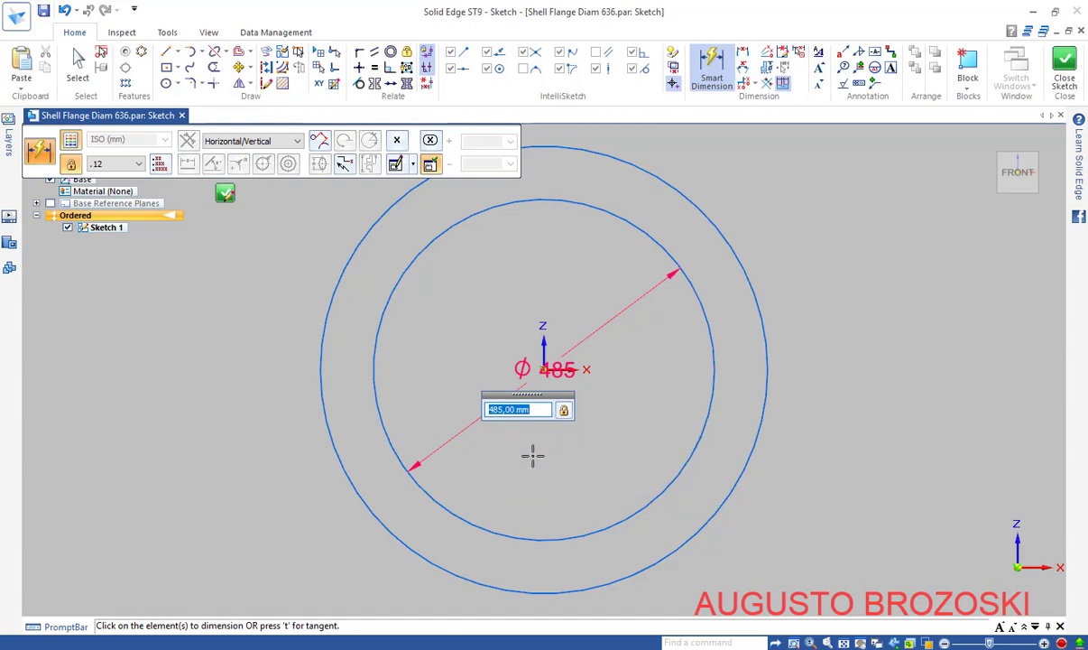
pyautogui.press('Return')
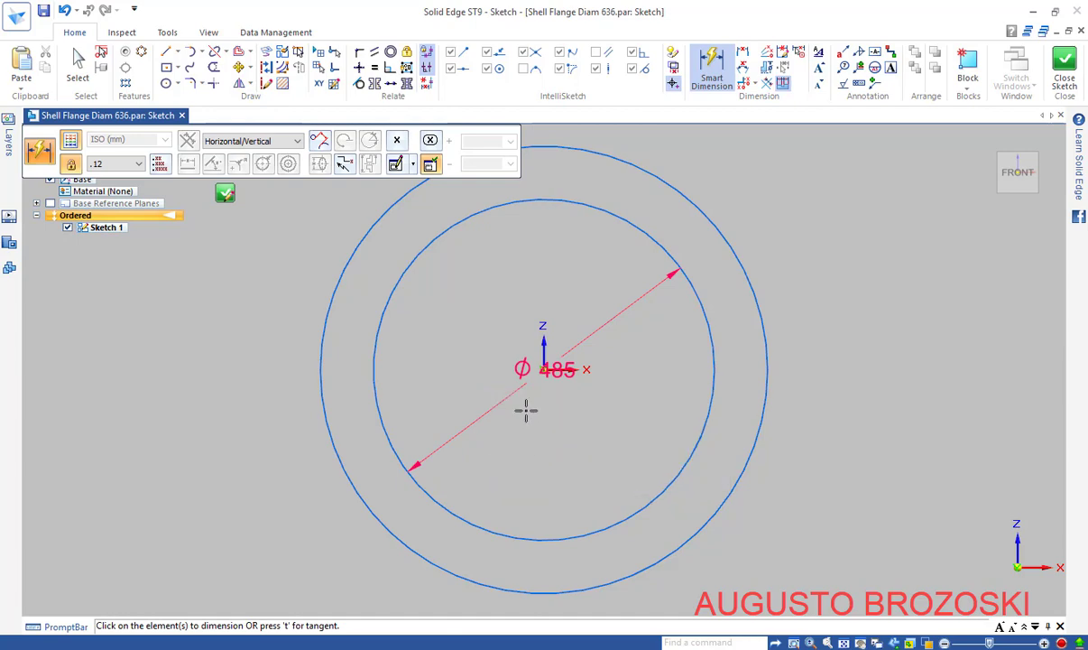
pyautogui.click(686, 202)
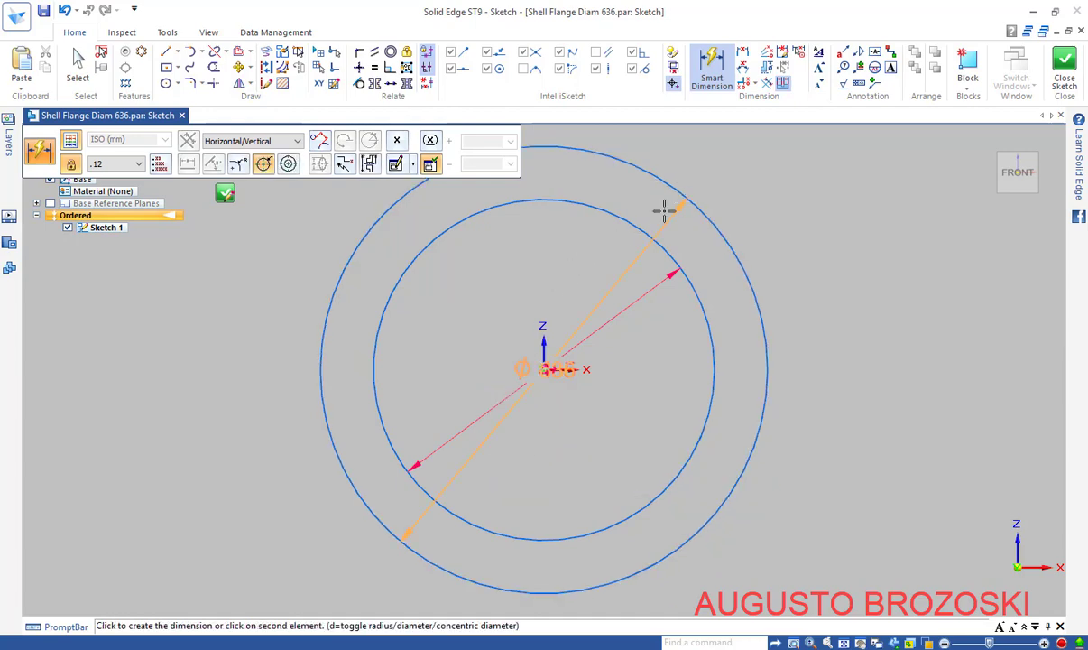
pyautogui.click(572, 243)
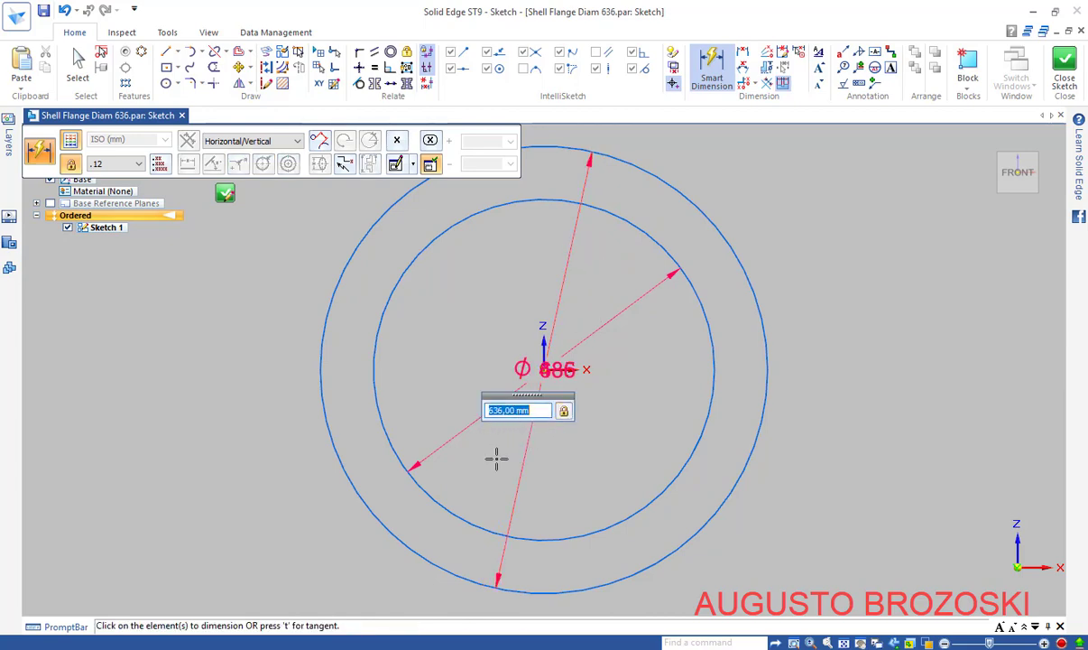
pyautogui.press('Return')
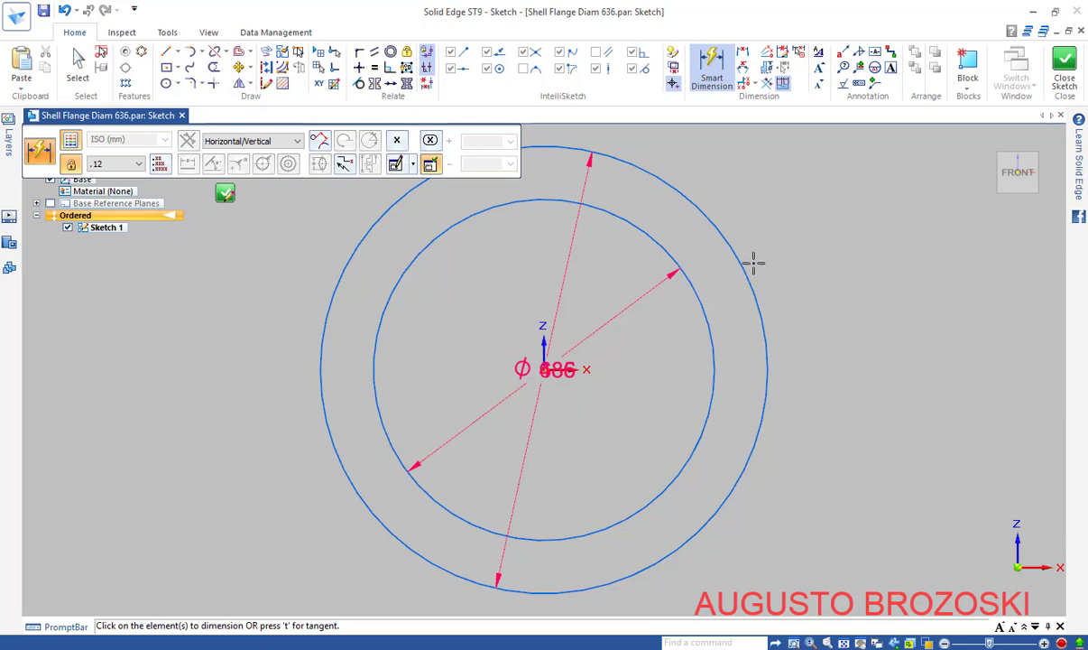
pyautogui.click(1066, 63)
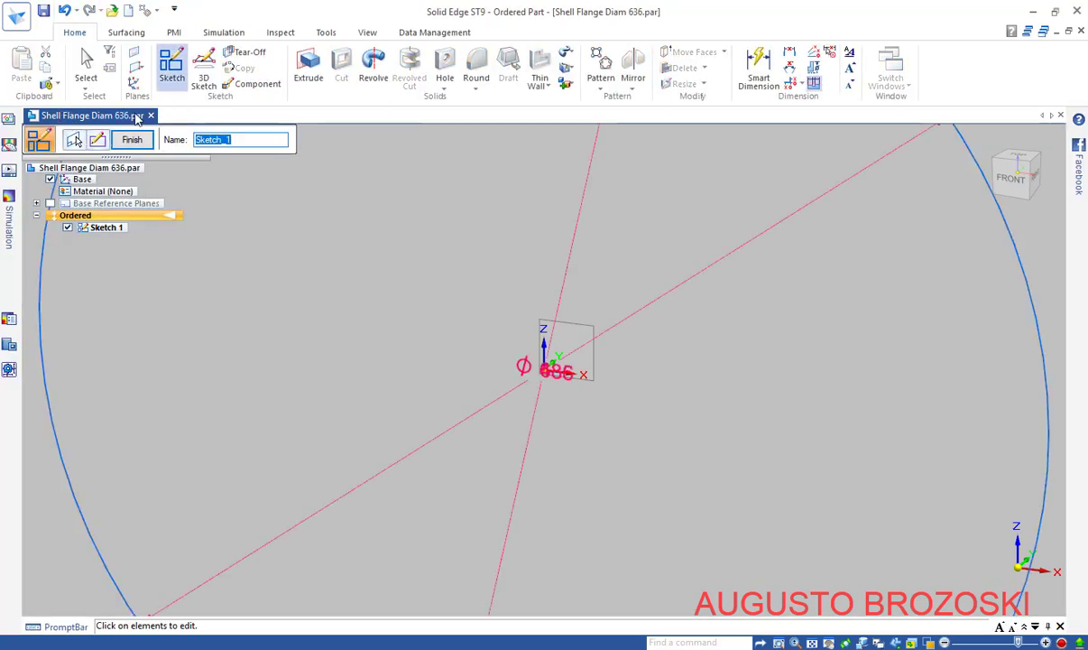
# Start an extrusion with the ring between the 485 and 636 mm circles as profile
pyautogui.click(307, 74)
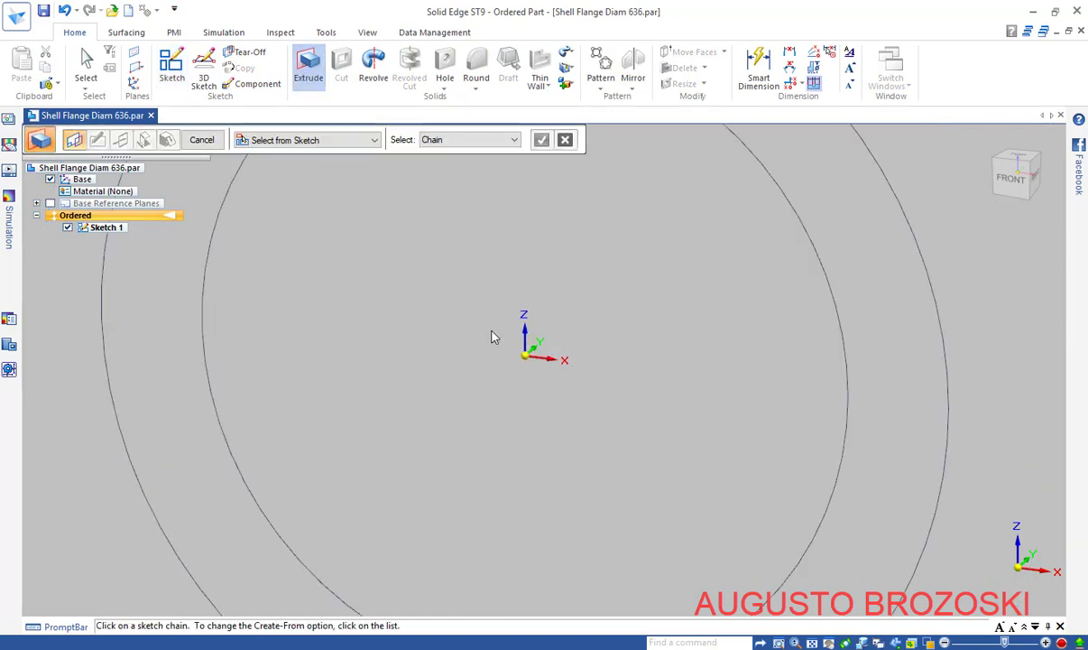
pyautogui.scroll(-3, 491, 336)
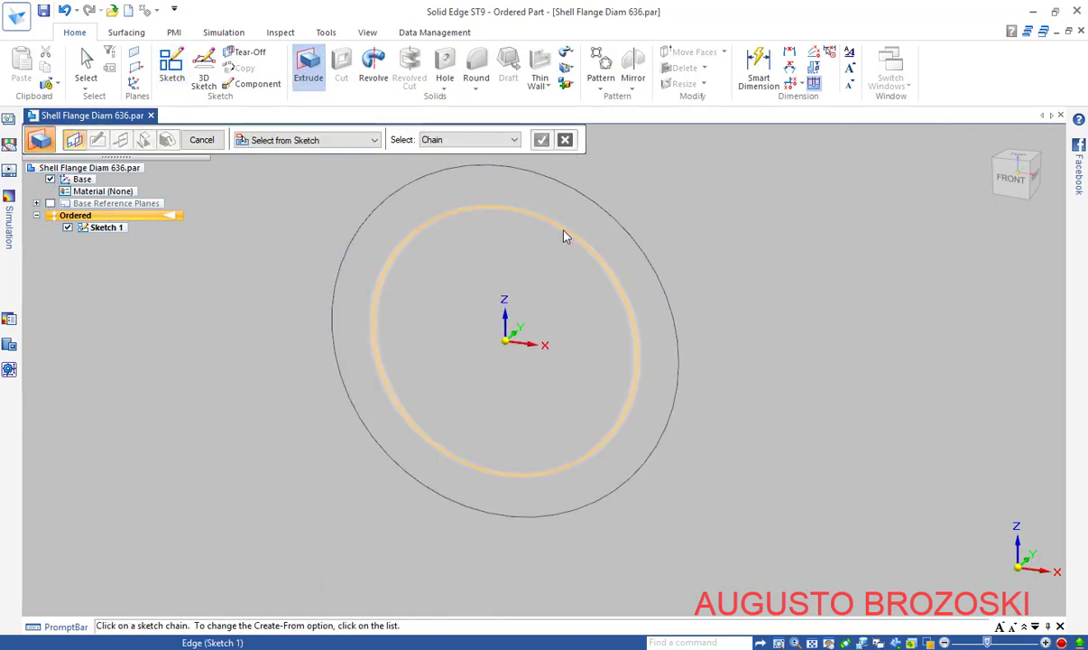
pyautogui.click(566, 235)
pyautogui.click(591, 204)
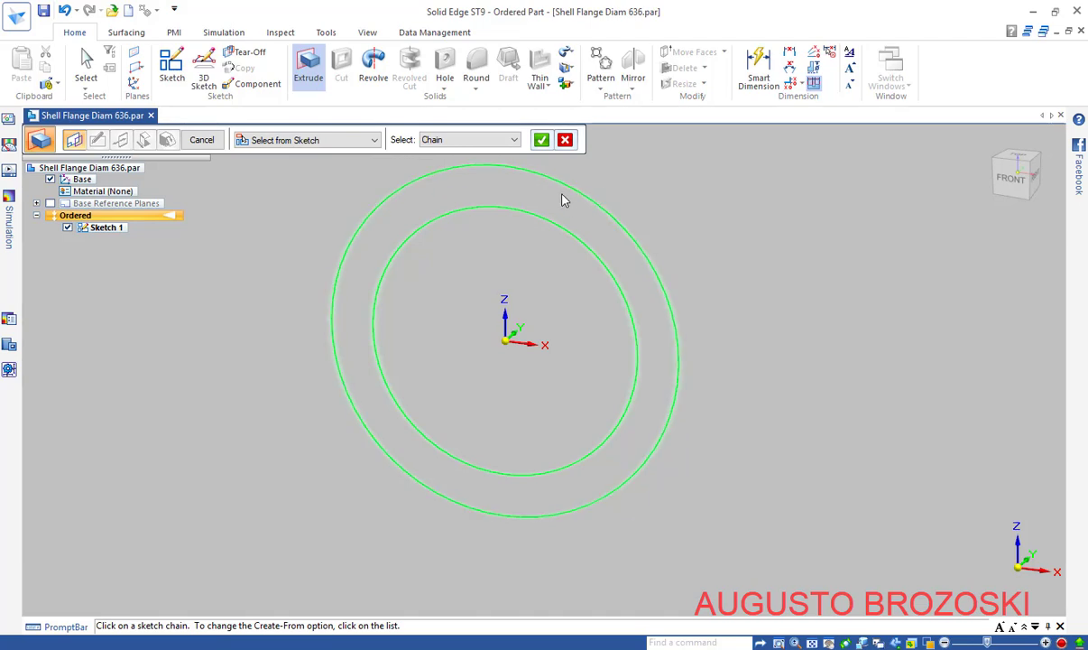
pyautogui.click(542, 141)
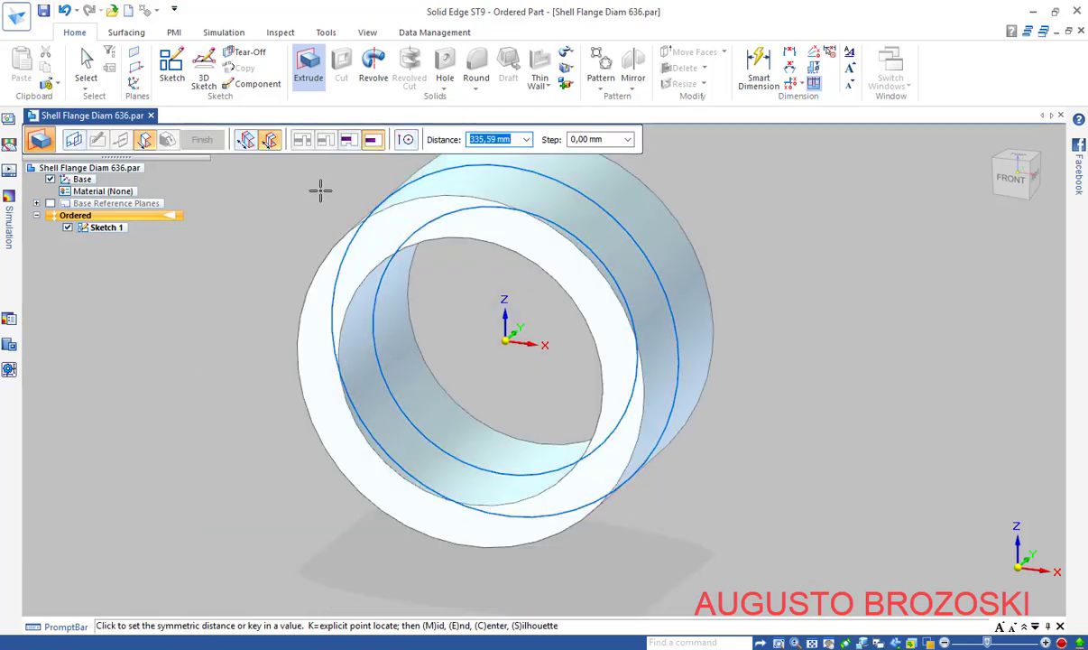
# Extrude the ring symmetrically to 51 mm thickness and finish Protrusion 1
pyautogui.click(271, 142)
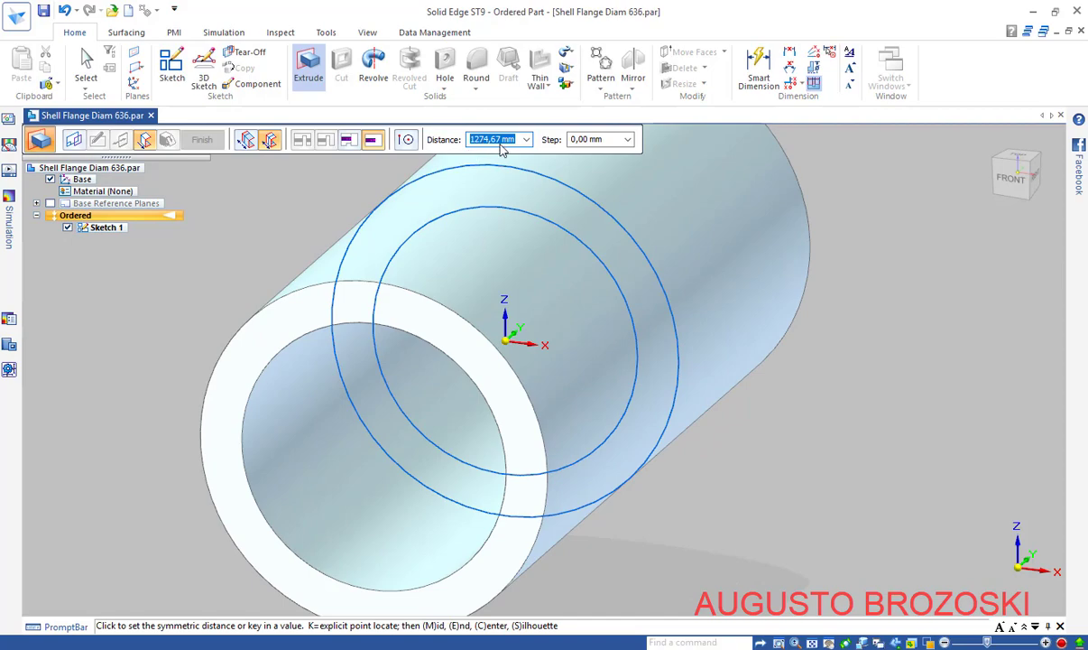
pyautogui.click(456, 648)
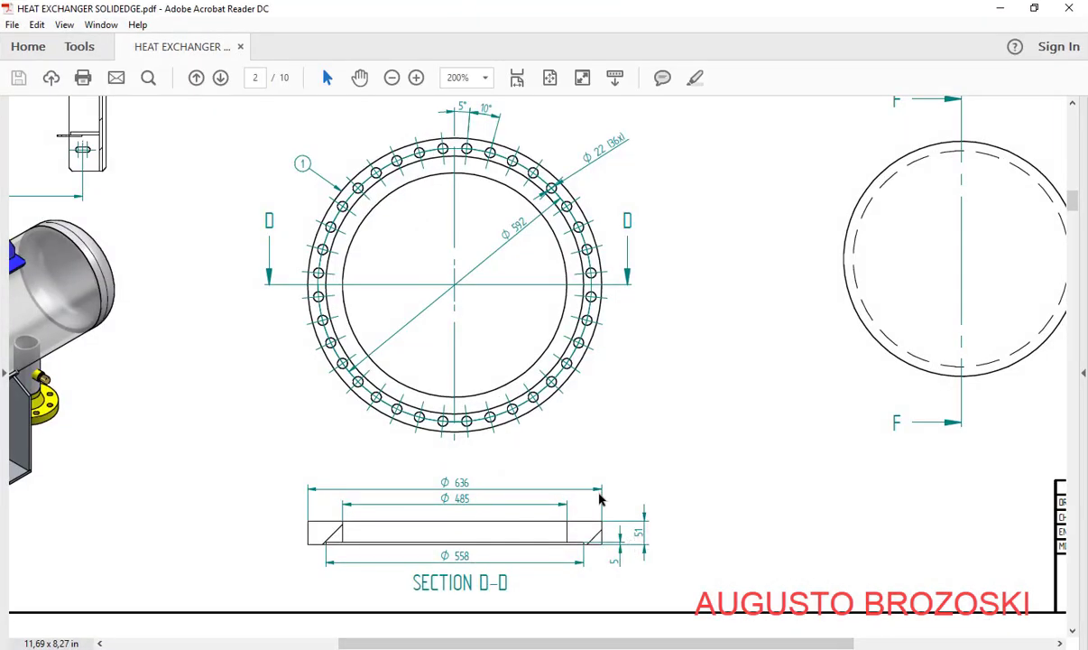
pyautogui.click(998, 9)
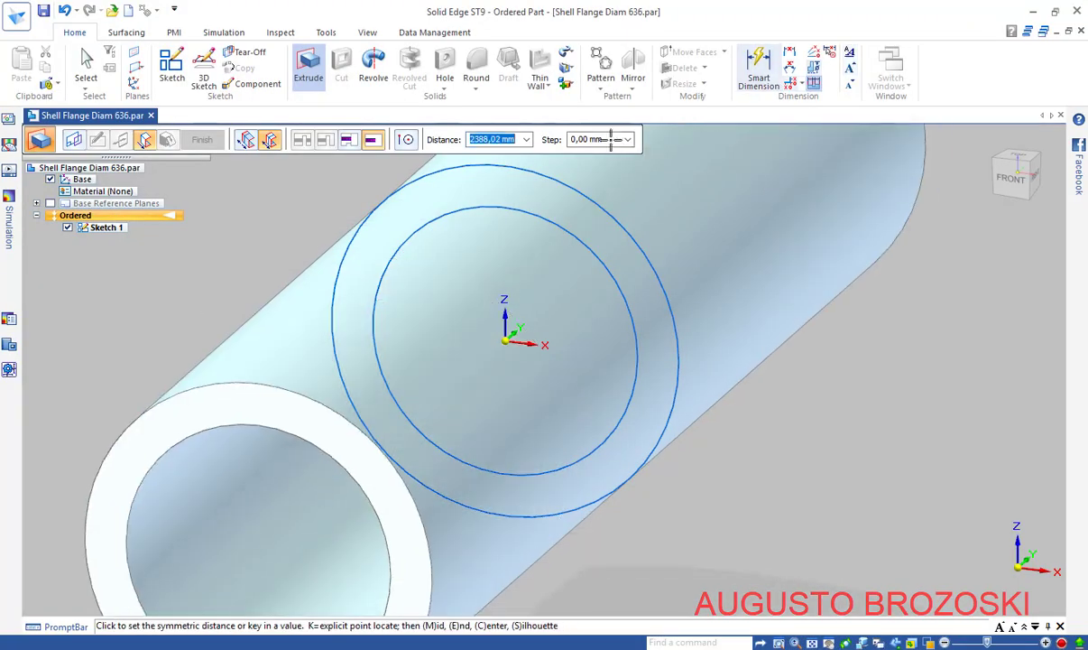
pyautogui.write('51')
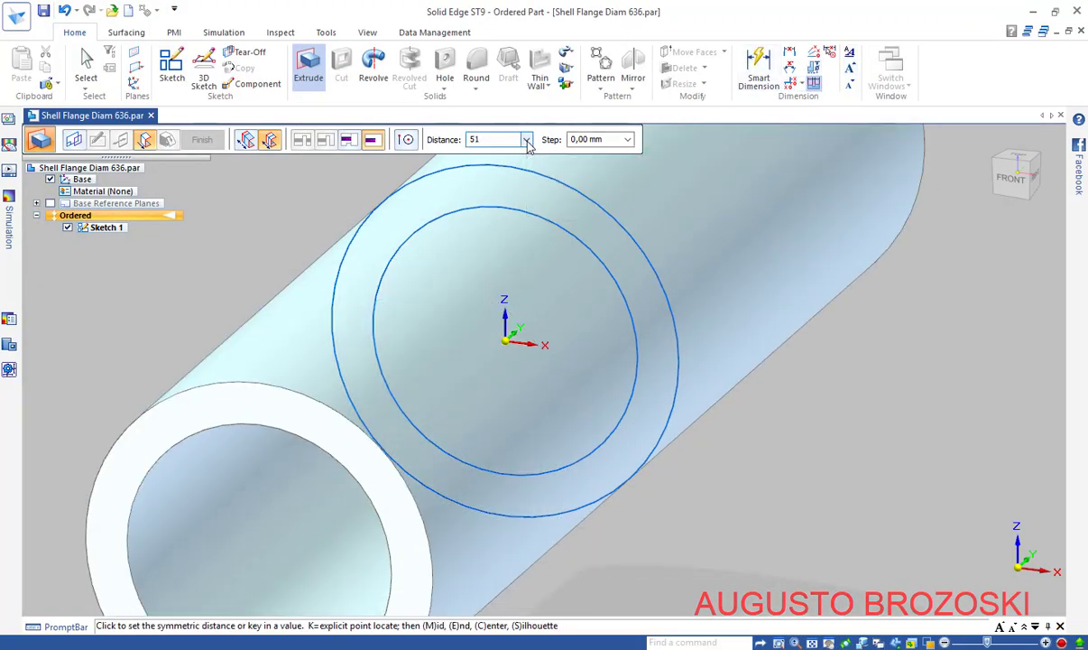
pyautogui.press('Return')
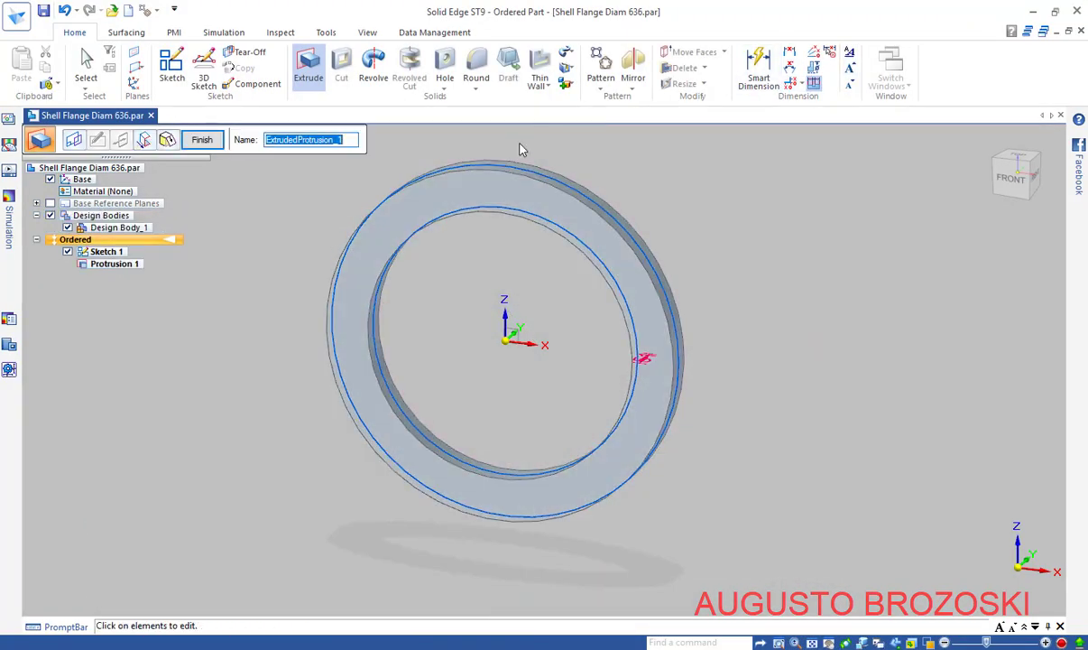
pyautogui.moveTo(542, 311); pyautogui.dragTo(460, 298, button='middle')
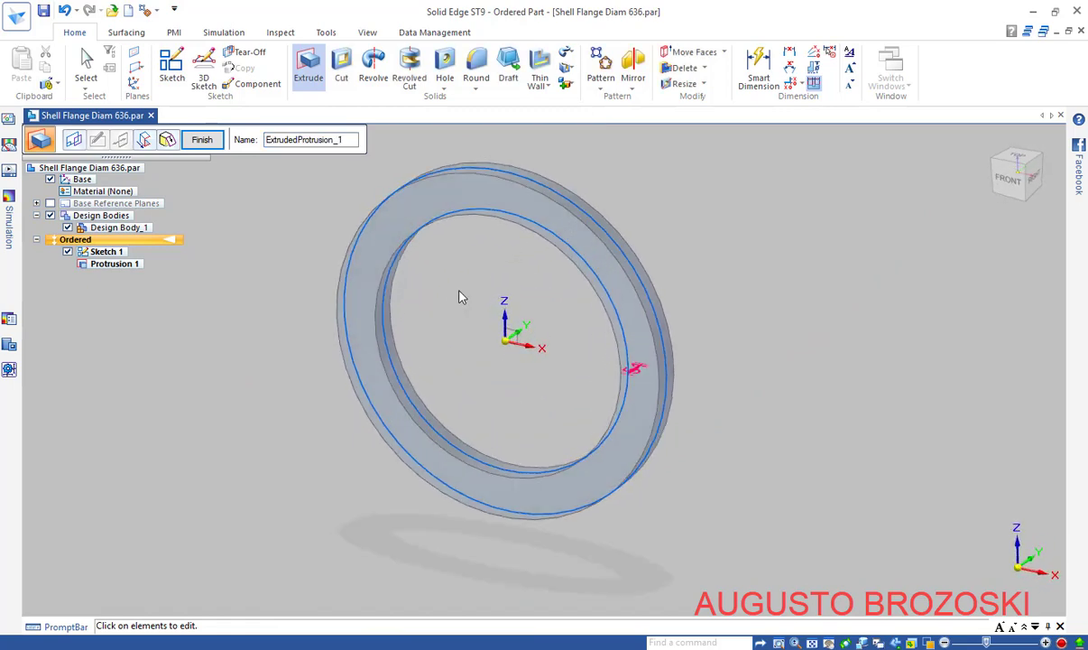
pyautogui.click(202, 141)
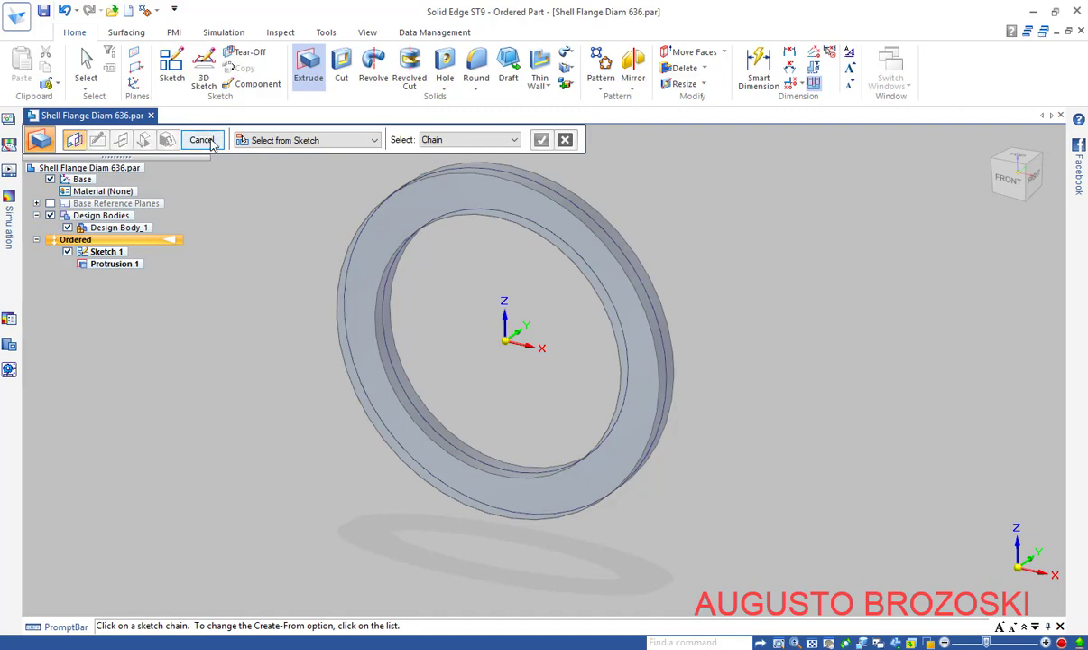
# Return to the isometric home view, fit the flange on screen, and save the part
pyautogui.click(204, 141)
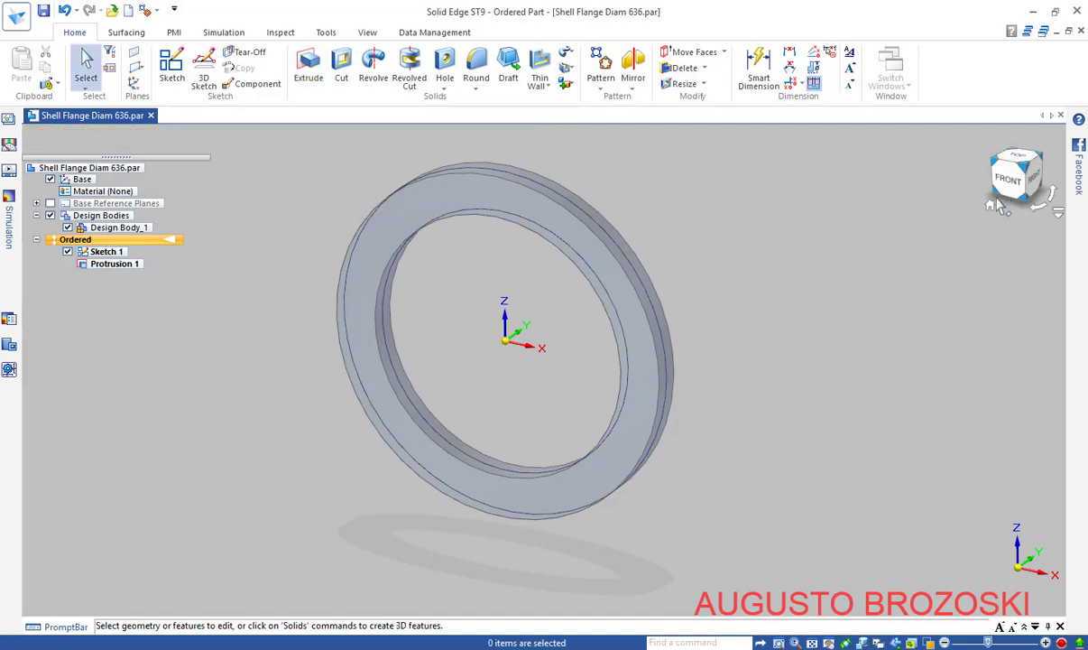
pyautogui.click(991, 212)
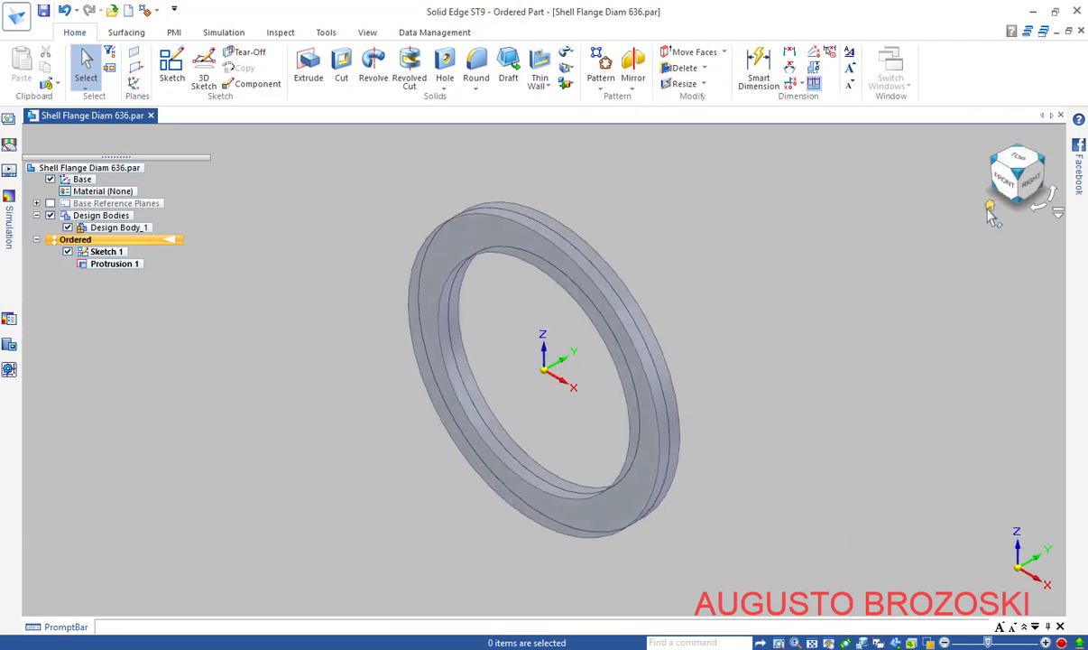
pyautogui.click(812, 642)
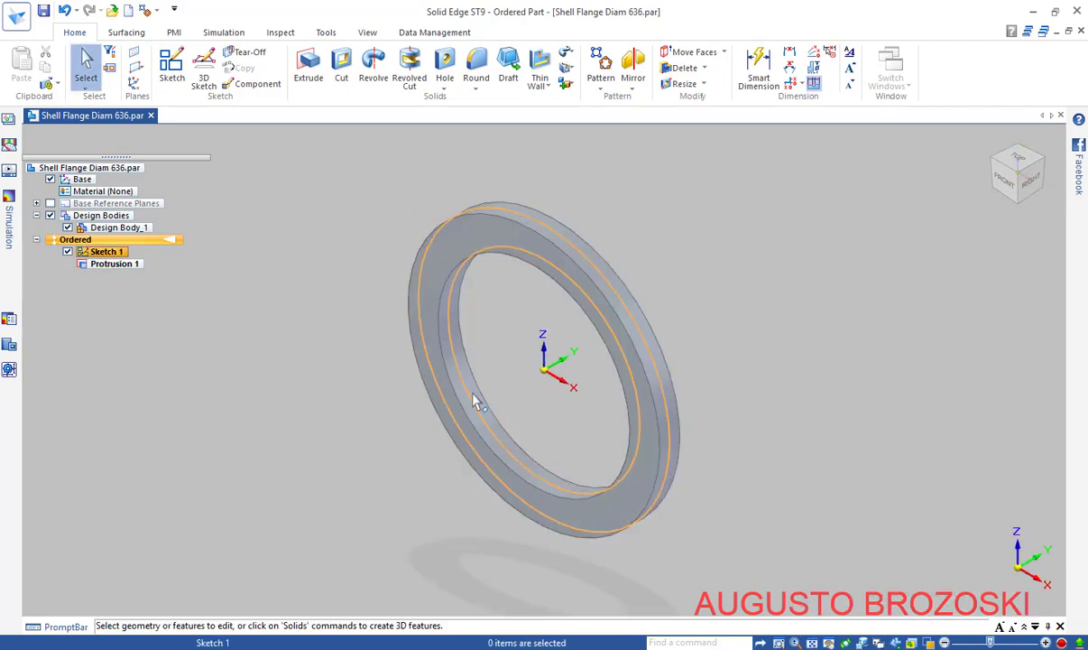
pyautogui.click(43, 13)
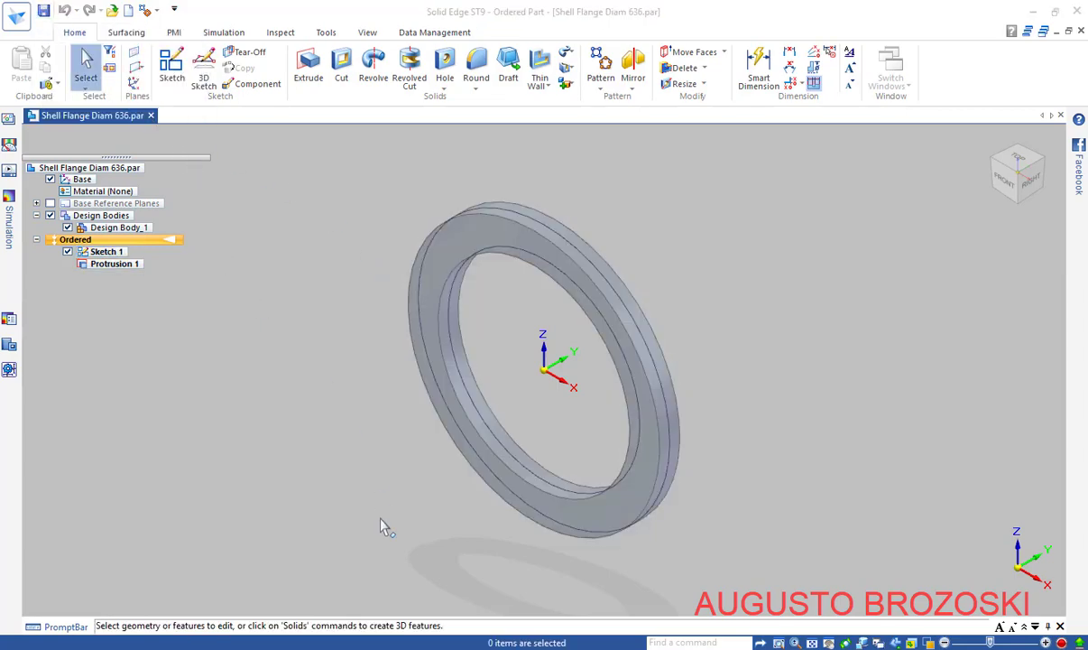
# Review the flange dimensions in the PDF drawing, then begin a new sketch
pyautogui.click(428, 649)
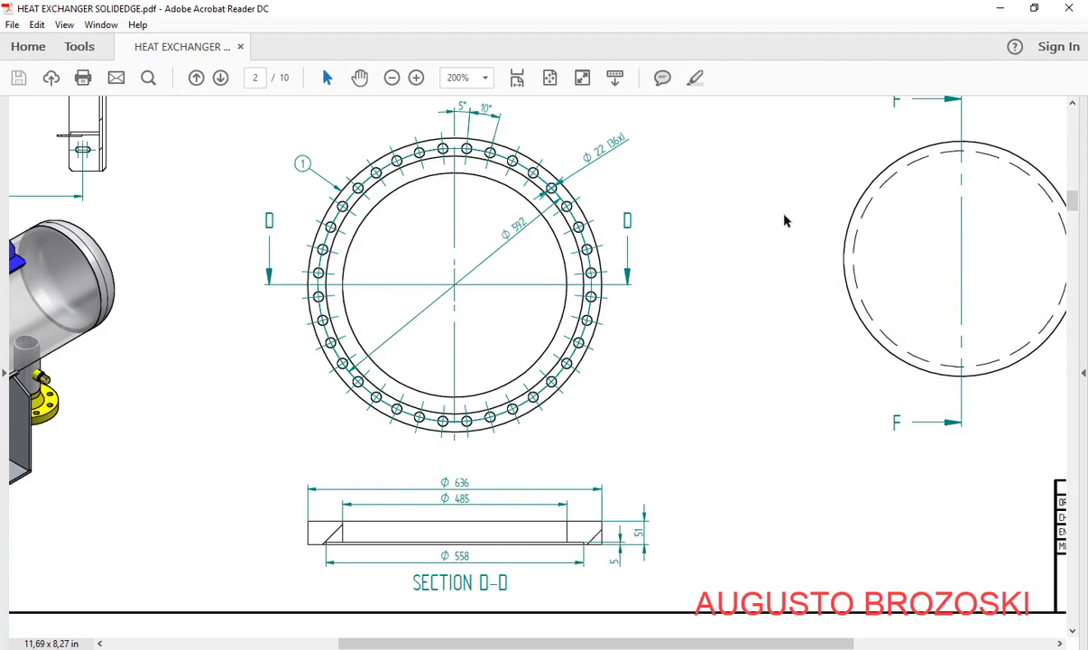
pyautogui.click(999, 9)
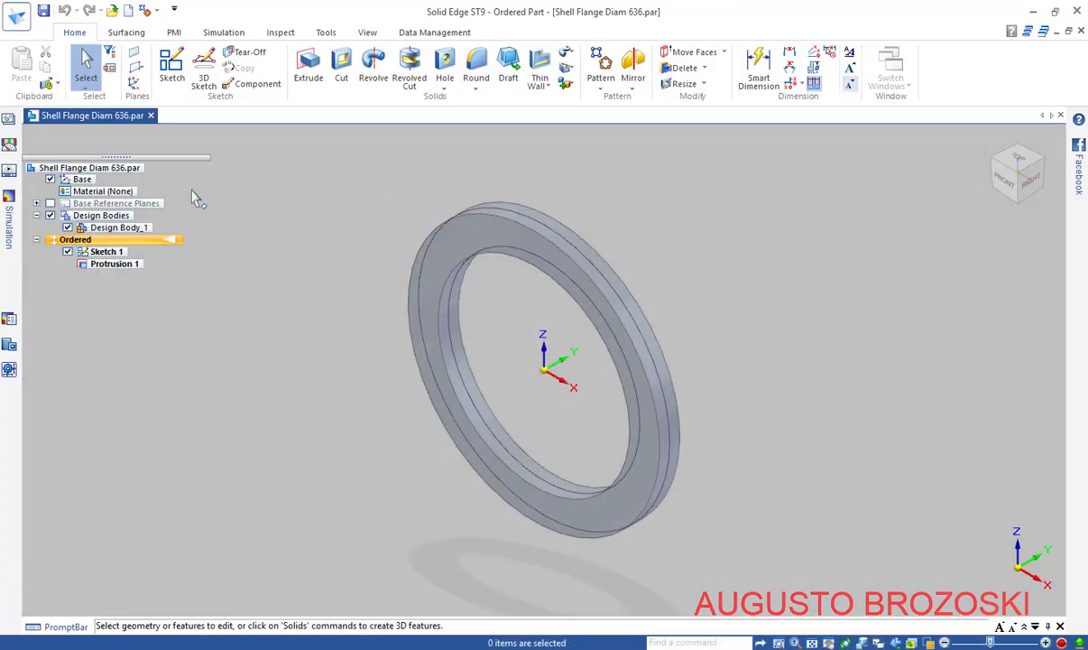
pyautogui.click(175, 68)
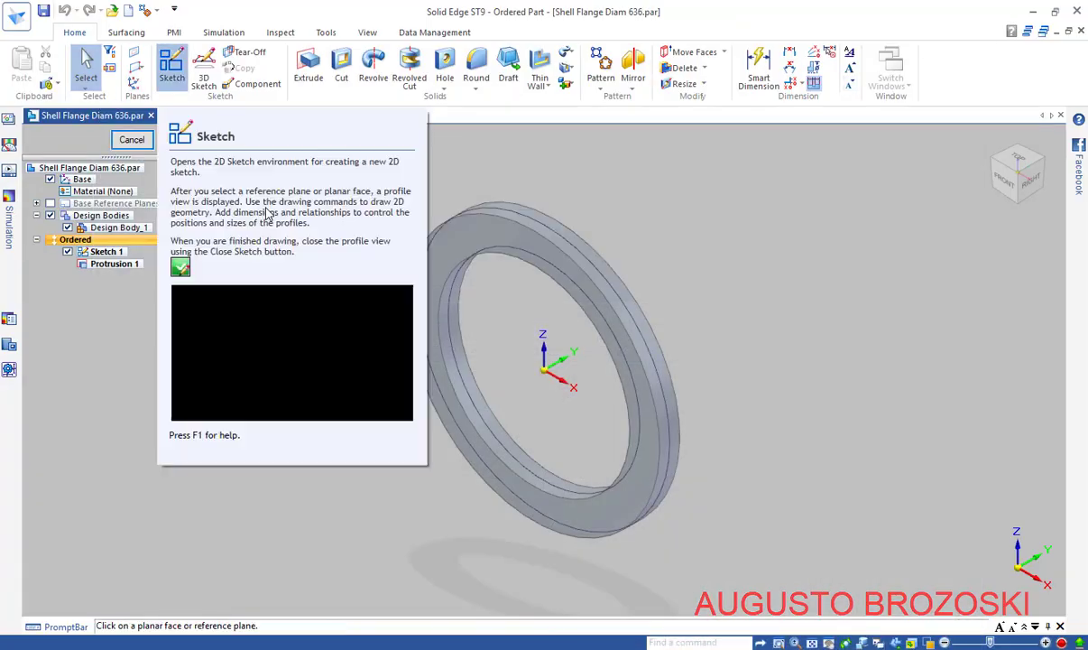
# Draw a 558 mm diameter circle centred on the origin of the flange's front face
pyautogui.click(485, 242)
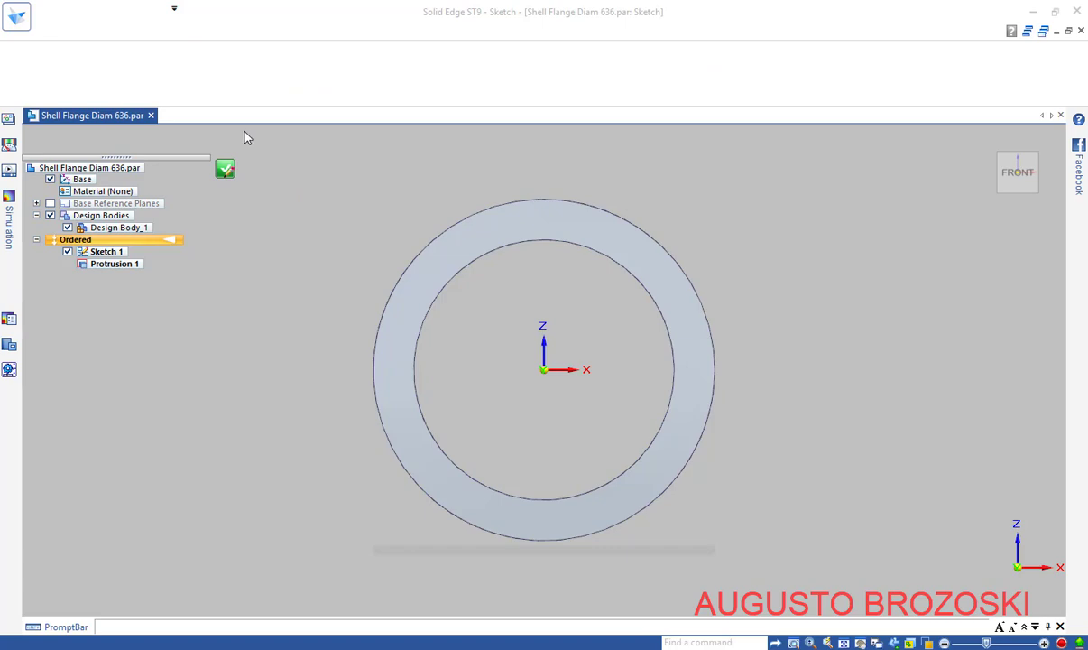
pyautogui.click(166, 84)
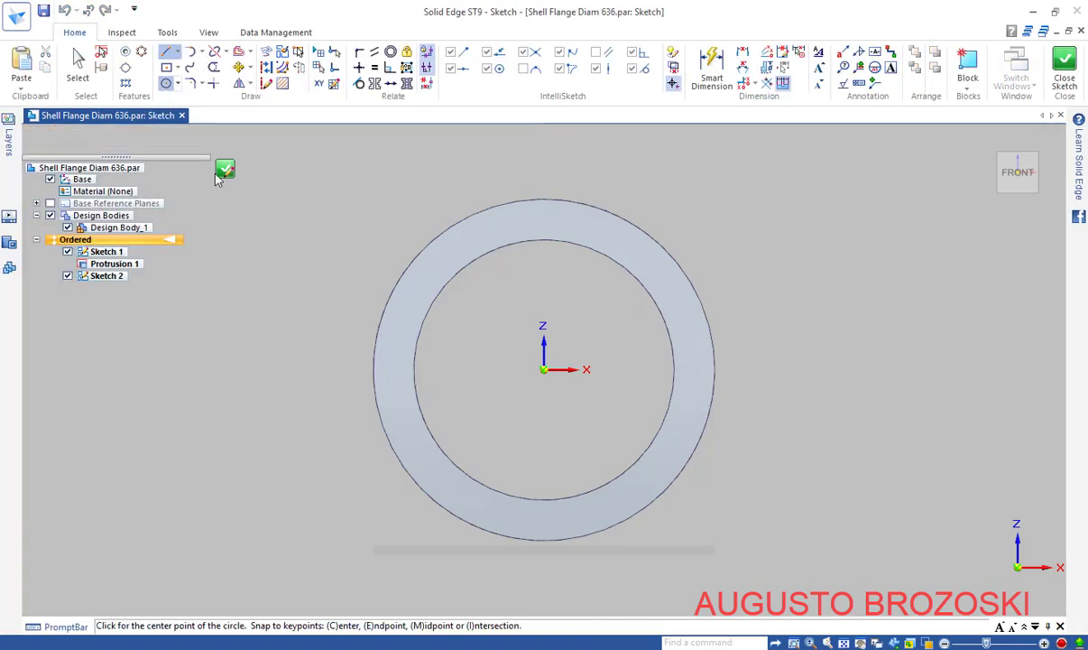
pyautogui.click(543, 370)
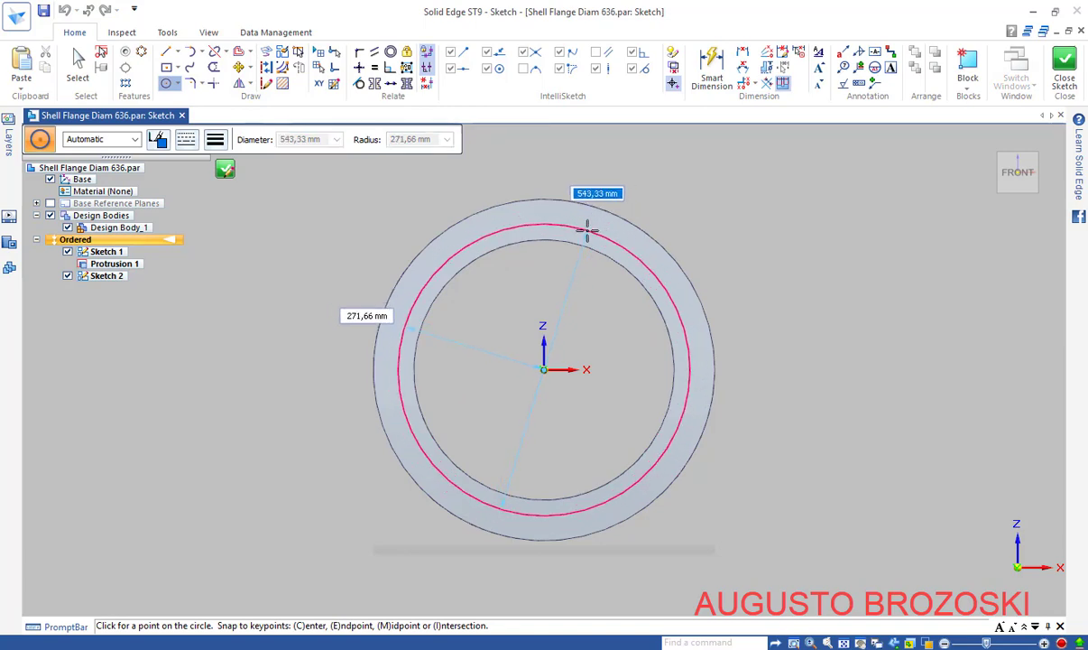
pyautogui.write('558')
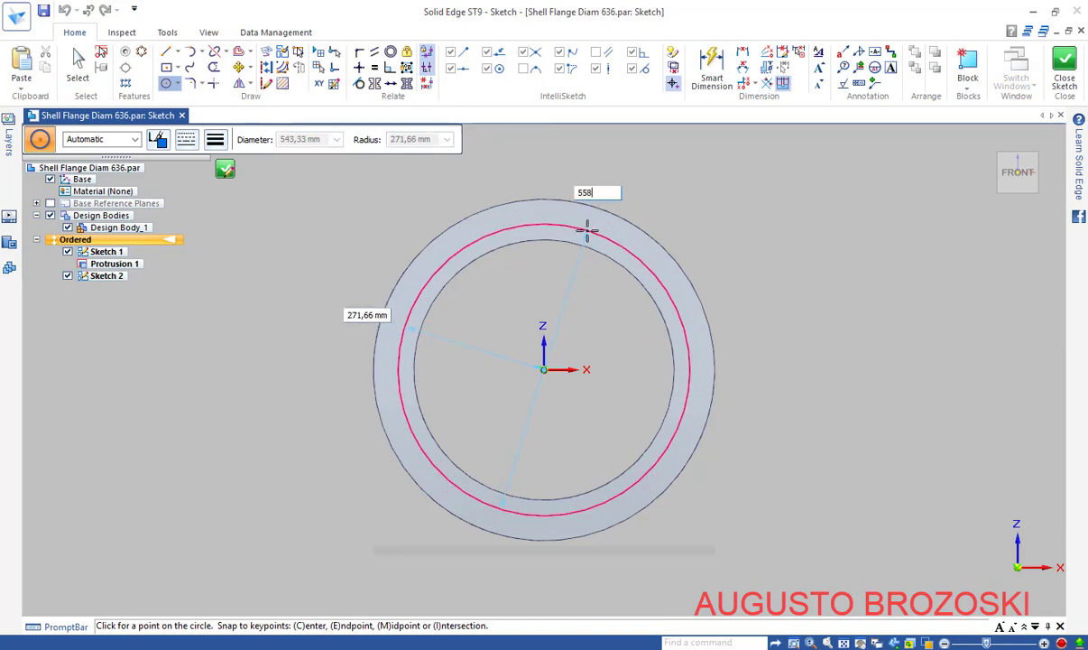
pyautogui.press('Return')
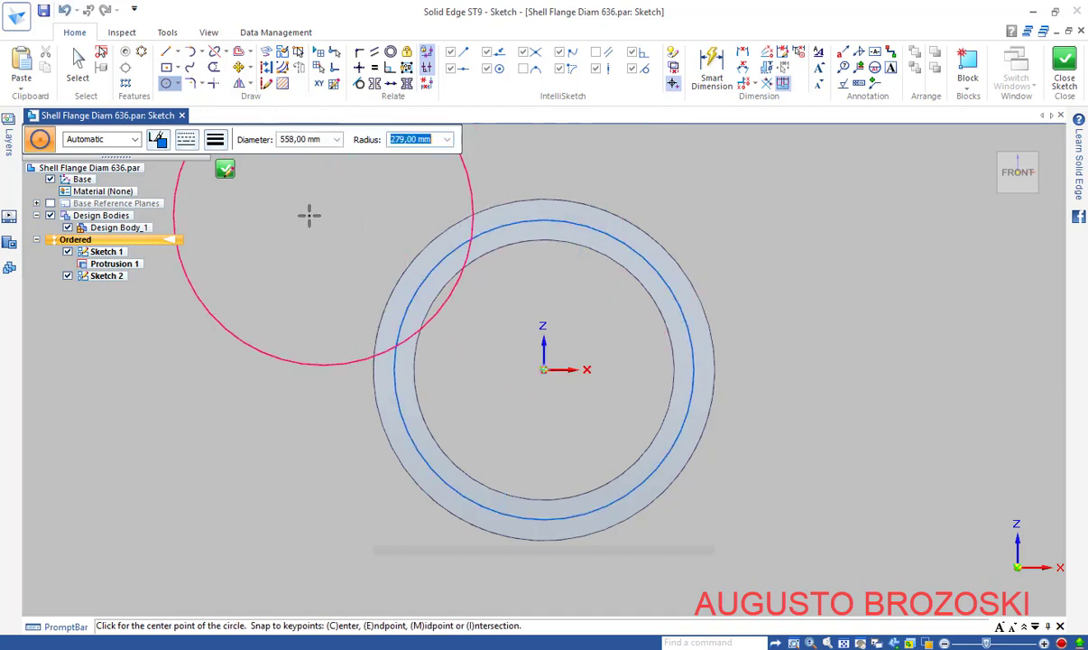
pyautogui.press('Escape')
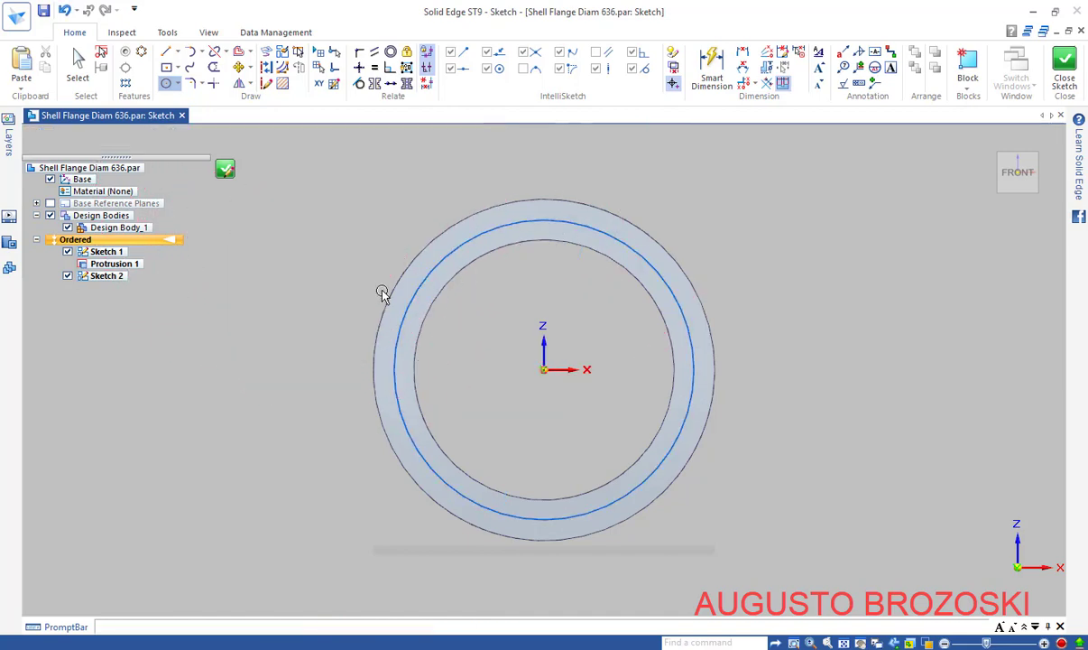
pyautogui.click(712, 67)
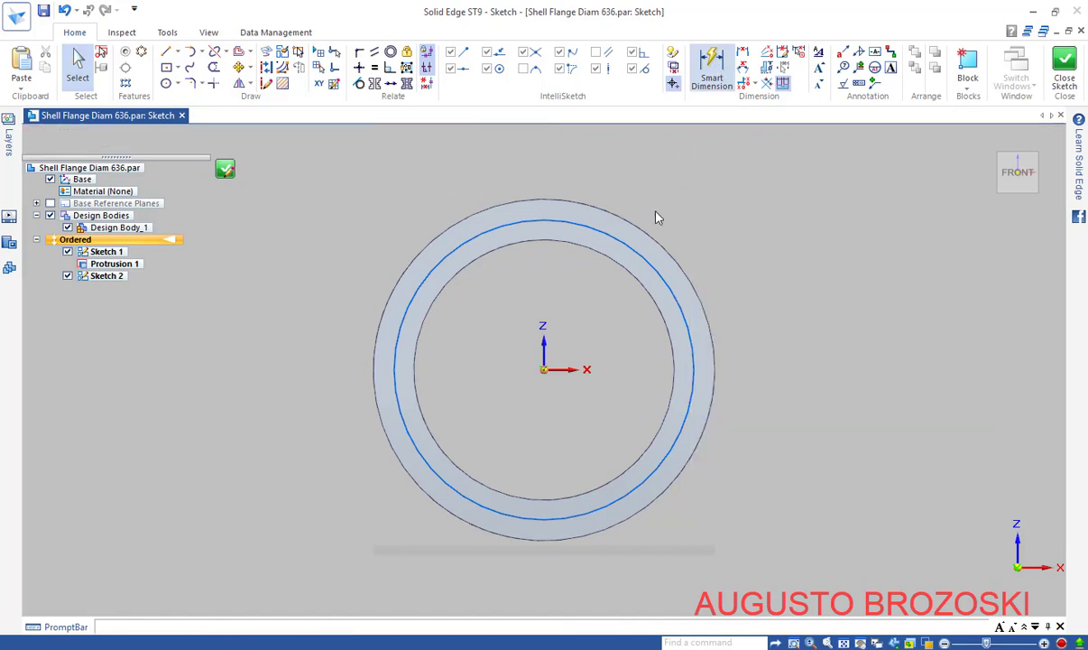
# Give the circle a Ø558 diameter dimension, close it as Sketch 2, and reopen Sketch 2
pyautogui.click(639, 253)
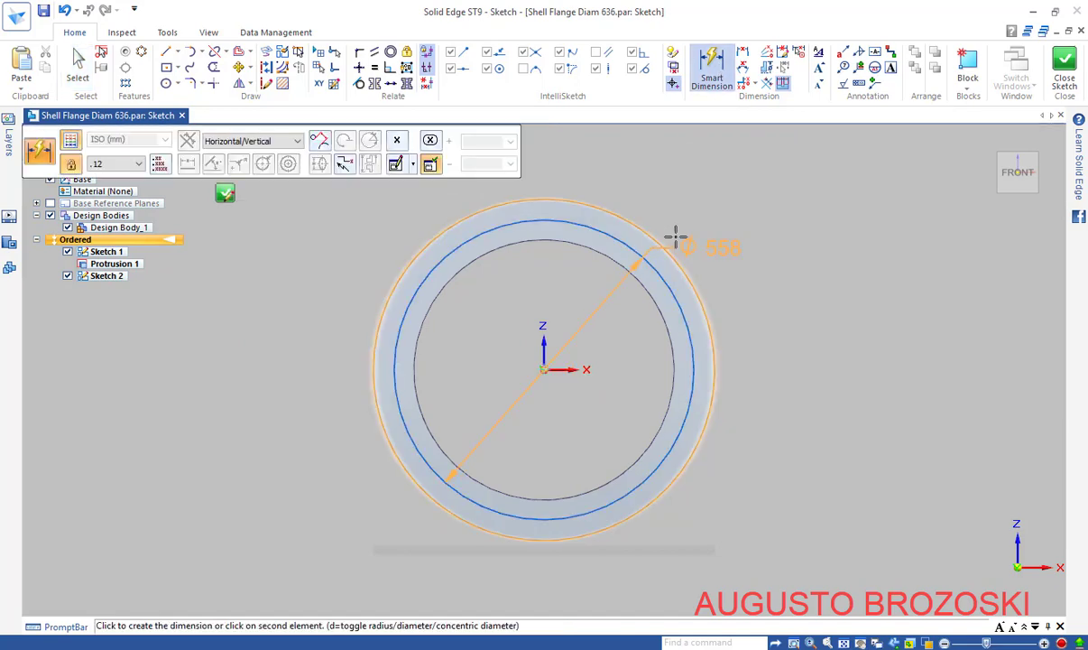
pyautogui.click(587, 314)
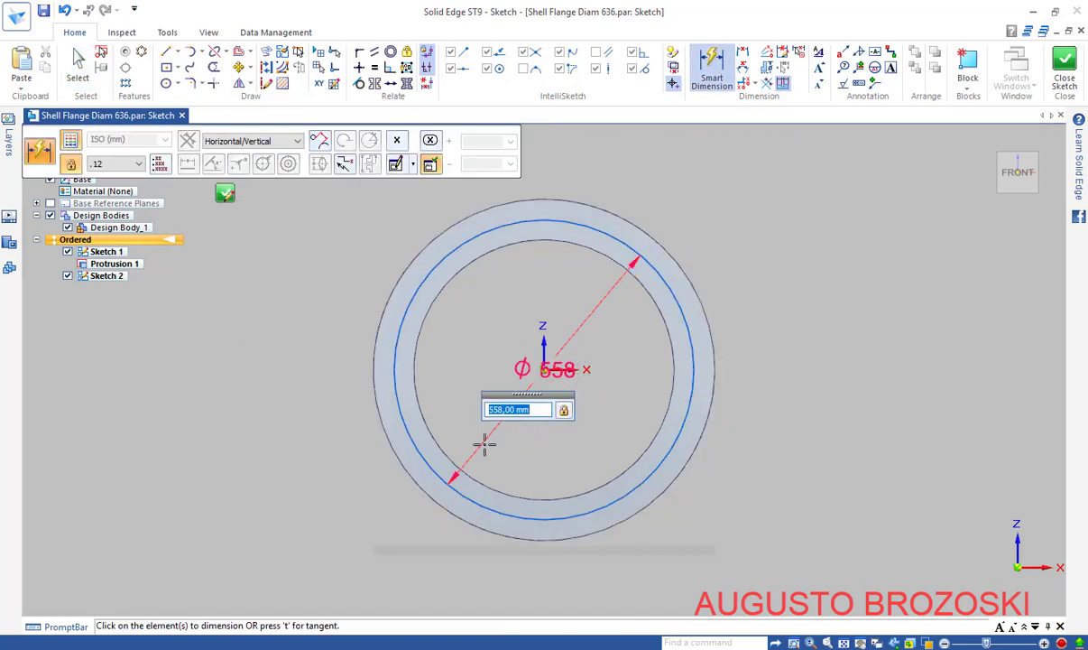
pyautogui.click(409, 452)
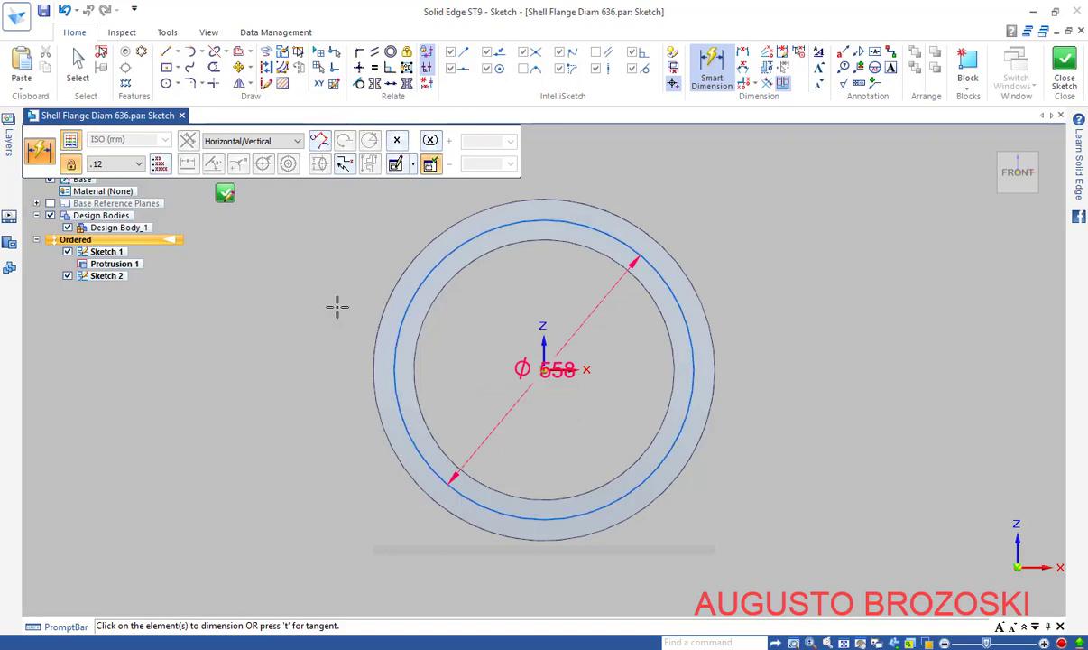
pyautogui.click(225, 195)
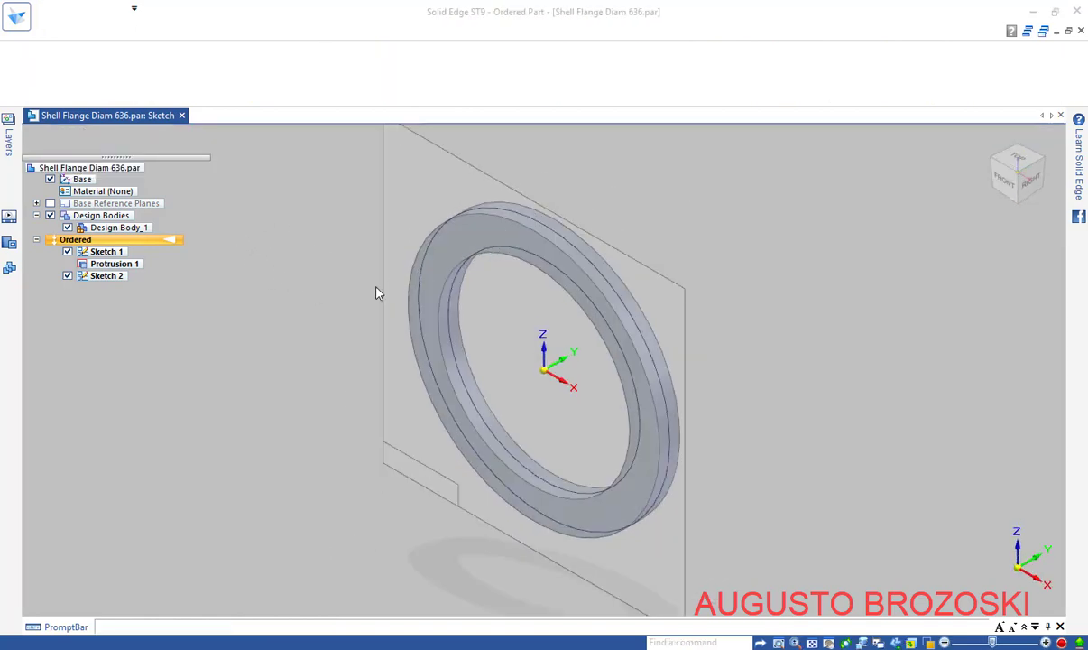
pyautogui.doubleClick(118, 276)
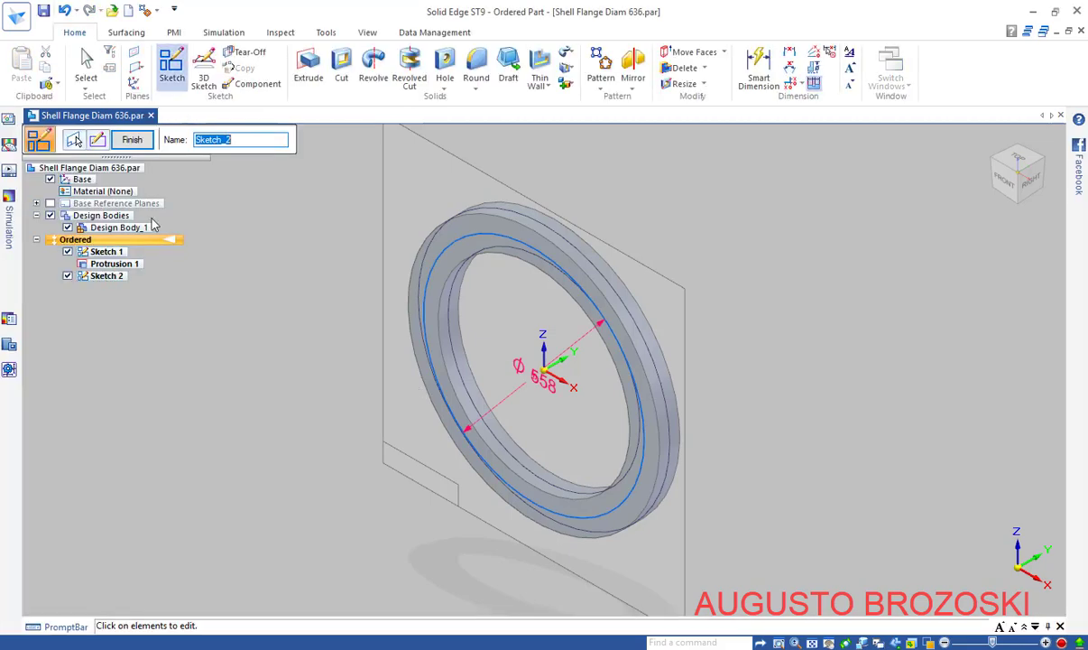
# Abandon the sketch edit and start a cut using Sketch 2's Ø558 circle as the profile
pyautogui.click(74, 140)
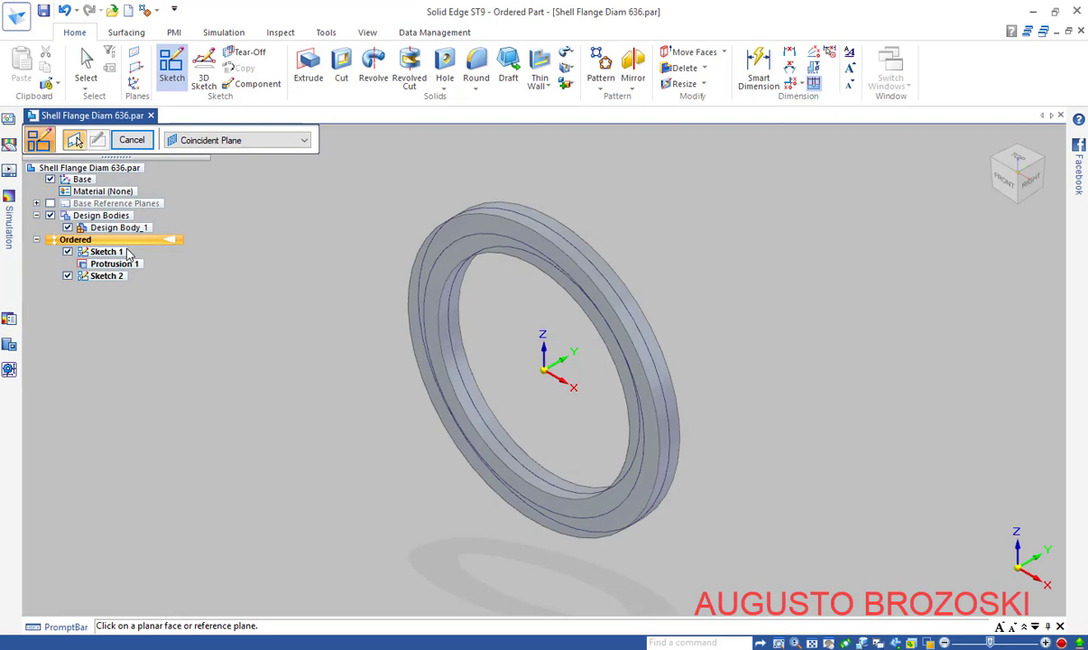
pyautogui.click(131, 140)
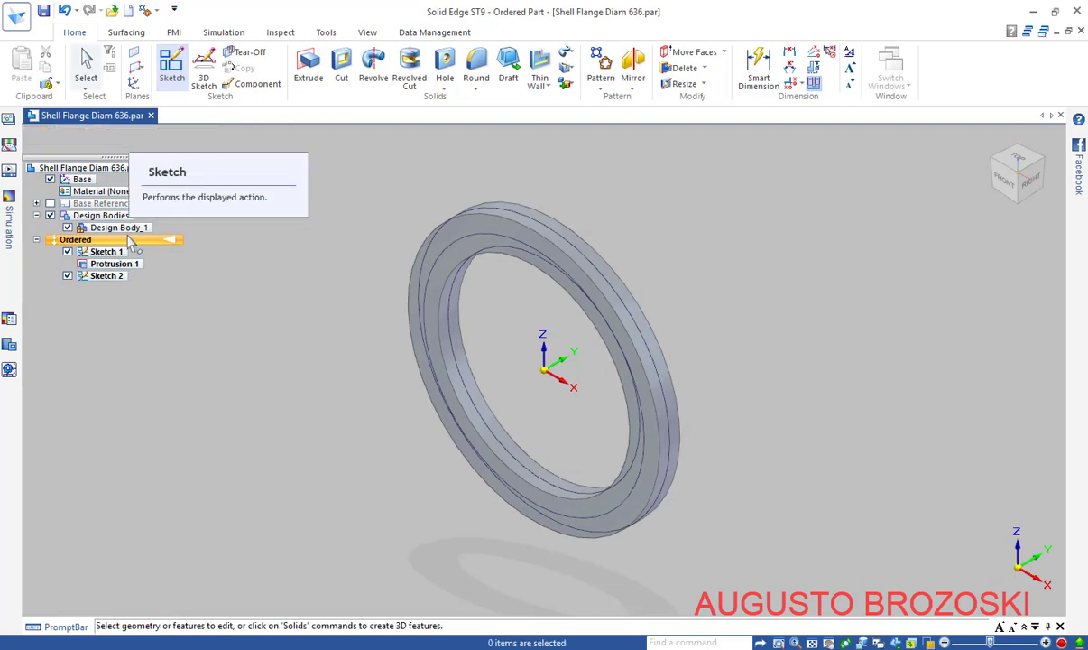
pyautogui.click(105, 278)
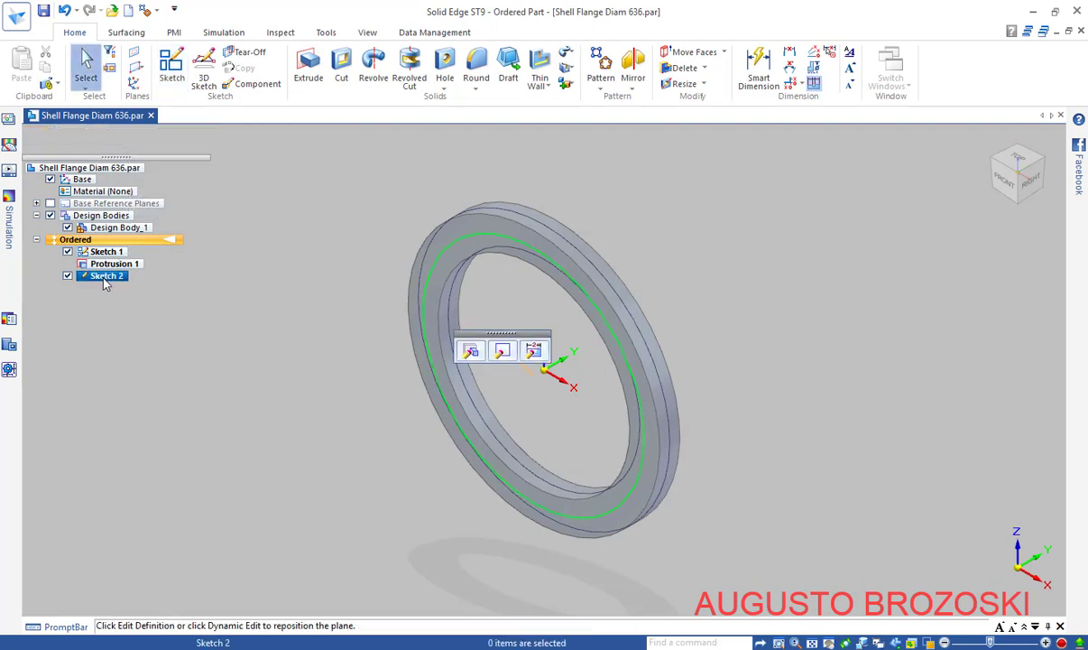
pyautogui.click(341, 70)
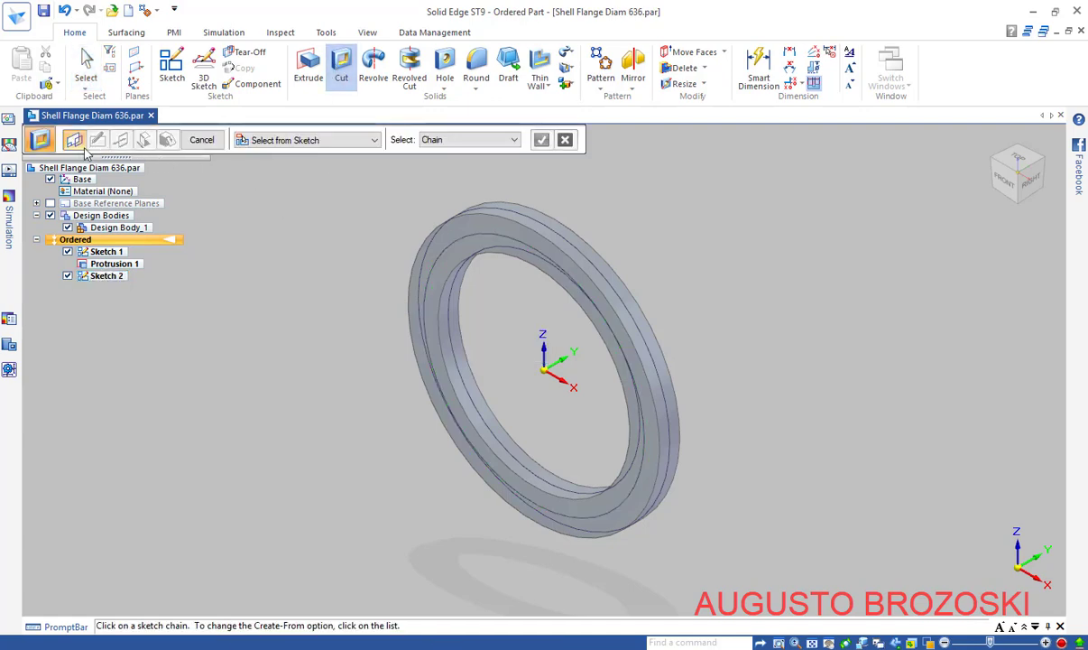
pyautogui.click(478, 242)
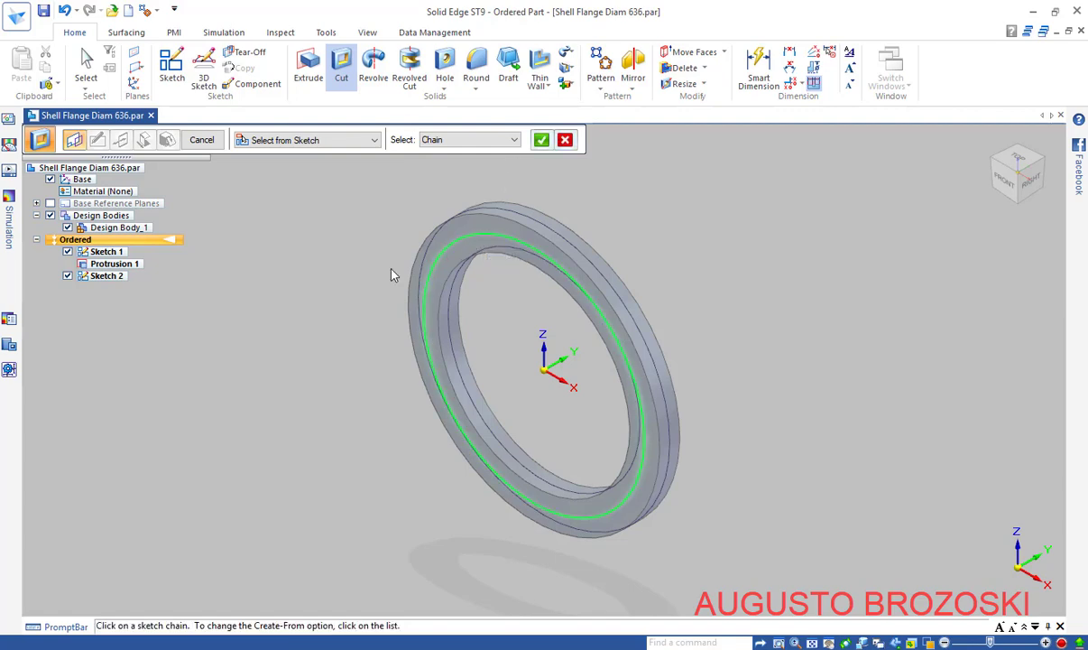
pyautogui.click(541, 139)
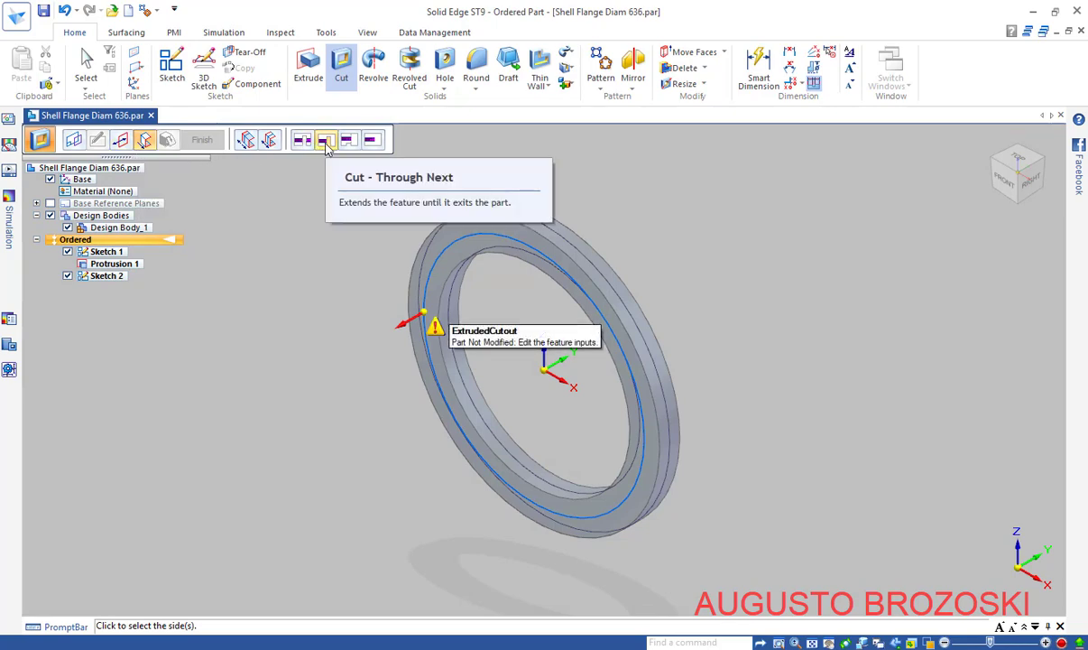
# Cut the profile a finite 5 mm into the flange's front face, creating Cutout 1
pyautogui.click(377, 143)
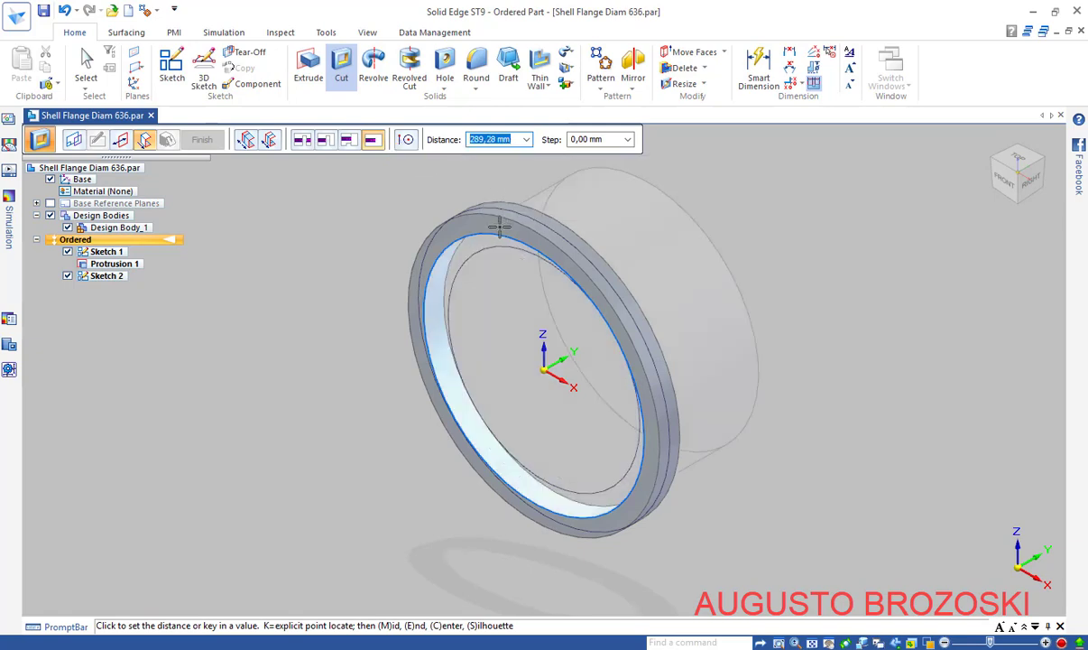
pyautogui.write('5')
pyautogui.press('Tab')
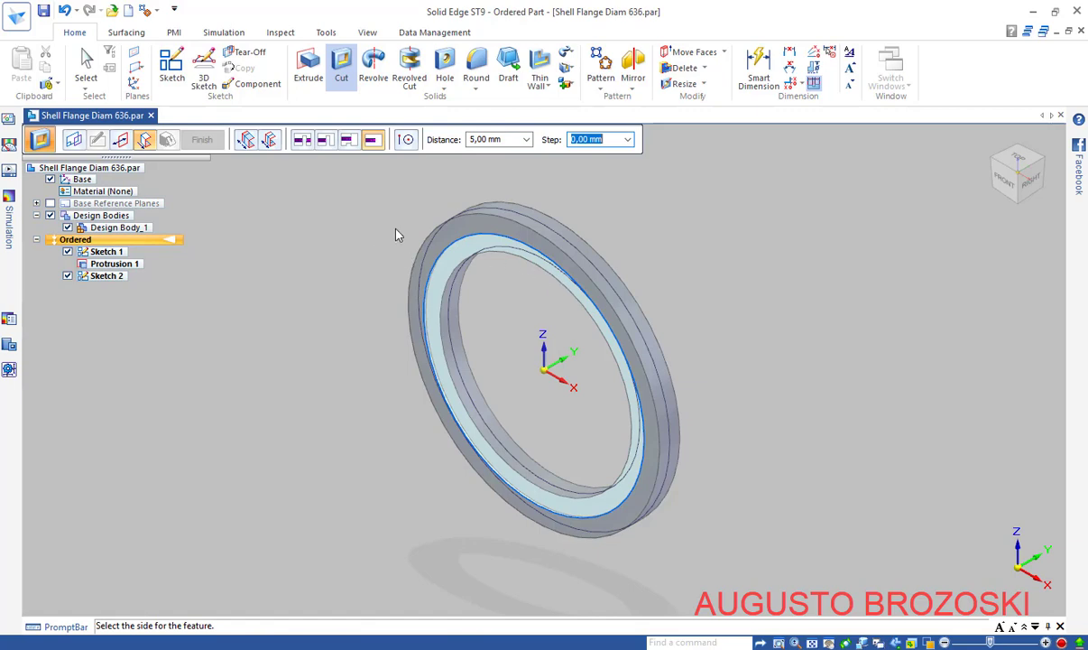
pyautogui.click(637, 208)
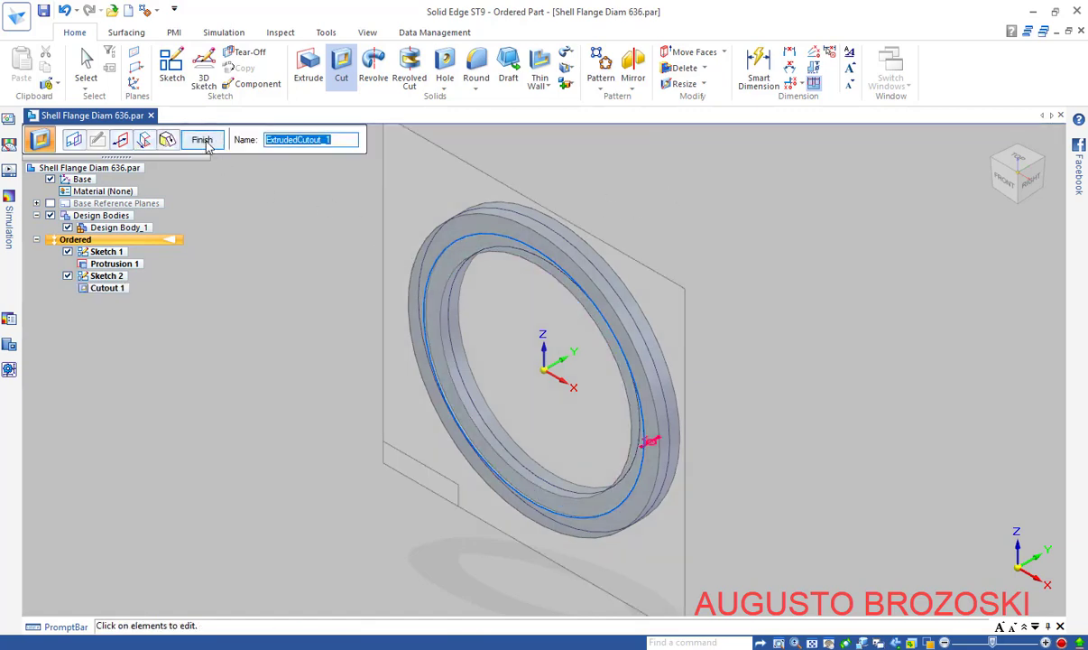
pyautogui.click(201, 140)
pyautogui.click(200, 142)
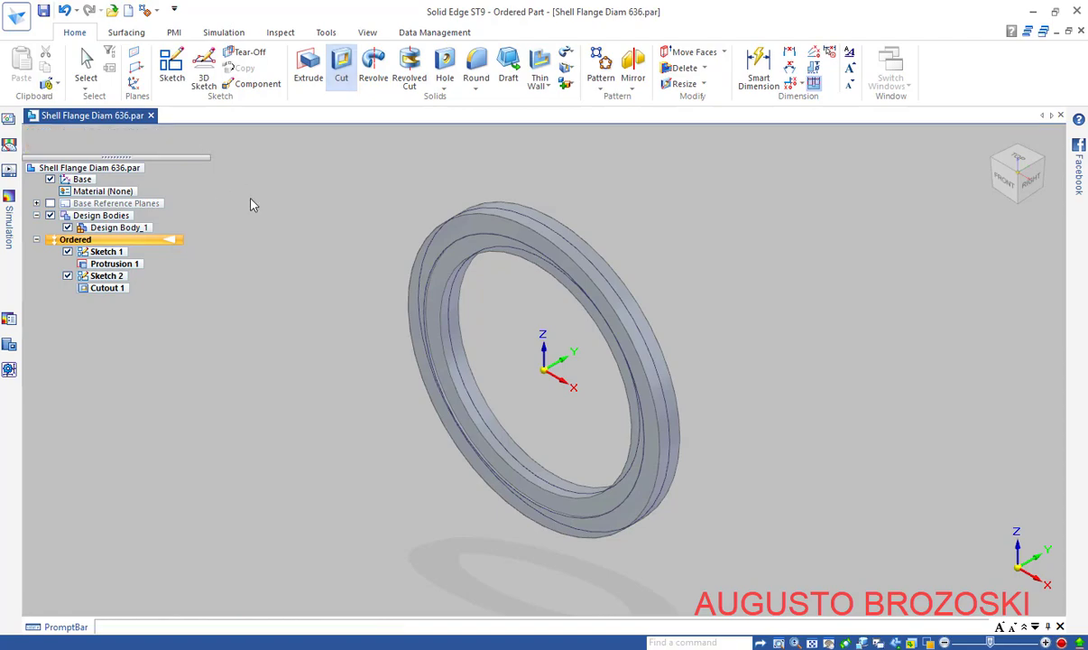
# Hide Sketch 1 and Sketch 2 and show the flange ring in isometric view
pyautogui.scroll(3, 478, 304)
pyautogui.moveTo(456, 317); pyautogui.dragTo(500, 224, button='middle')
pyautogui.scroll(5, 500, 224)
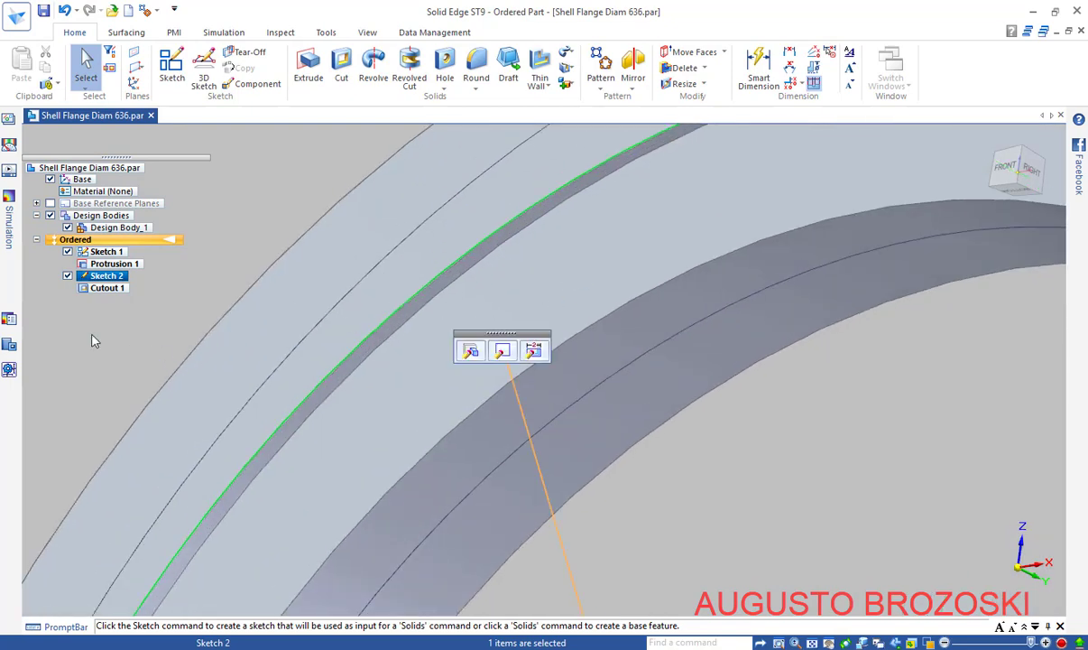
pyautogui.click(85, 314)
pyautogui.click(67, 275)
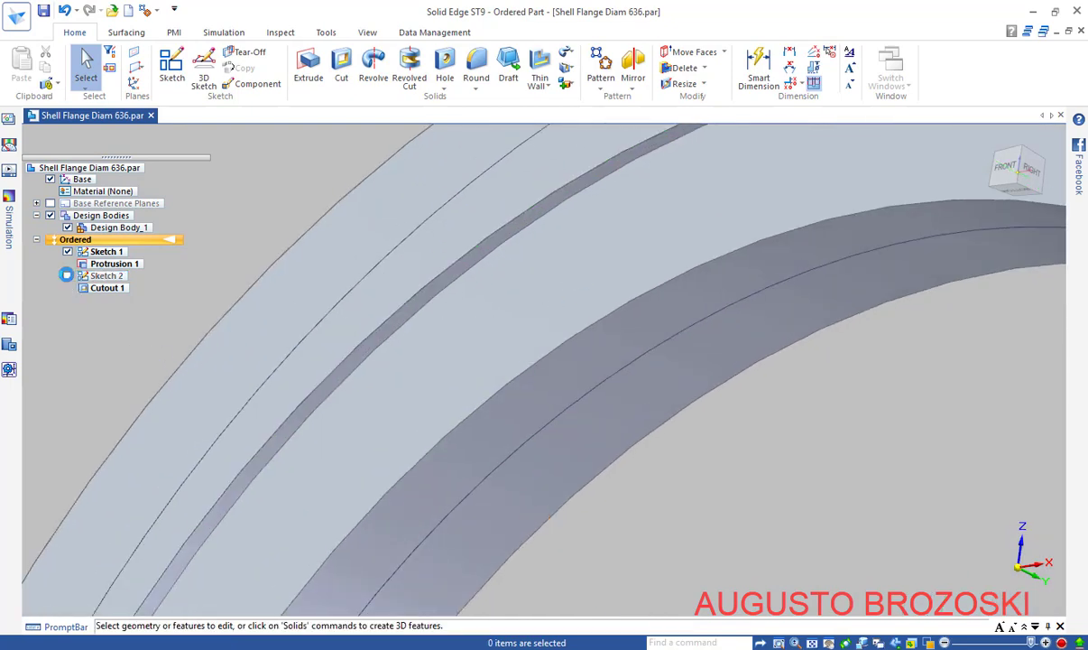
pyautogui.click(67, 251)
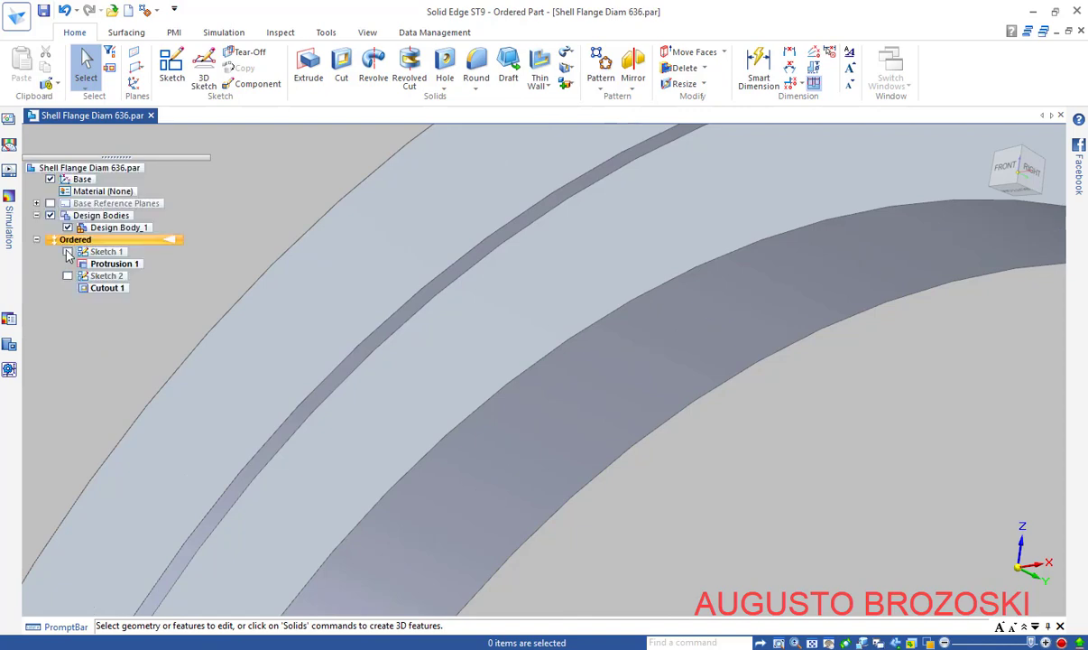
pyautogui.scroll(-8, 487, 287)
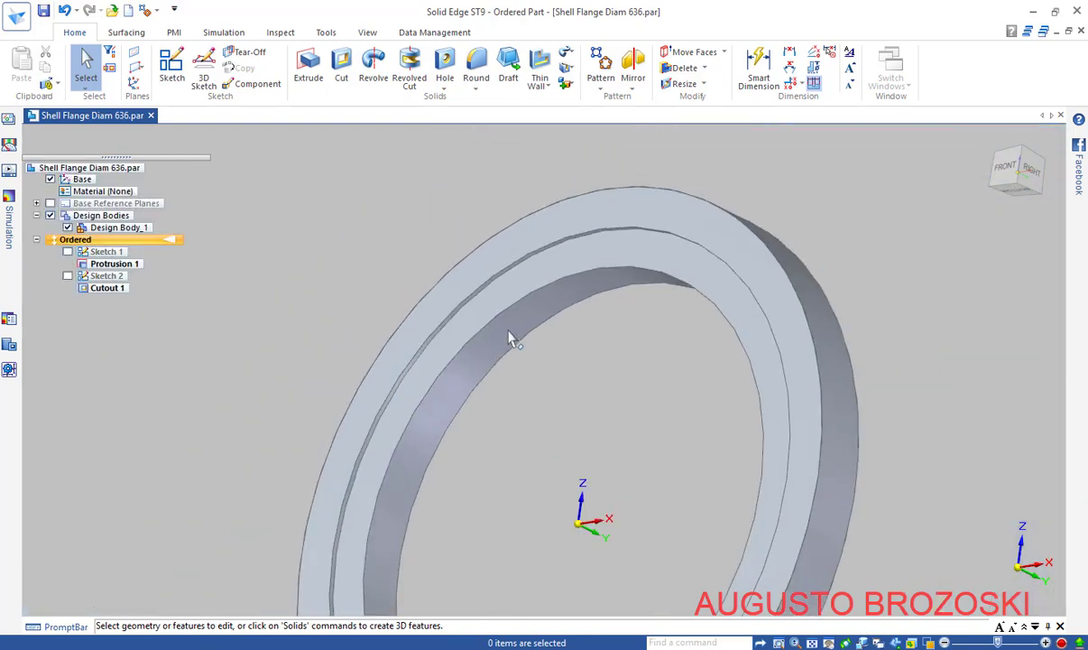
pyautogui.click(991, 209)
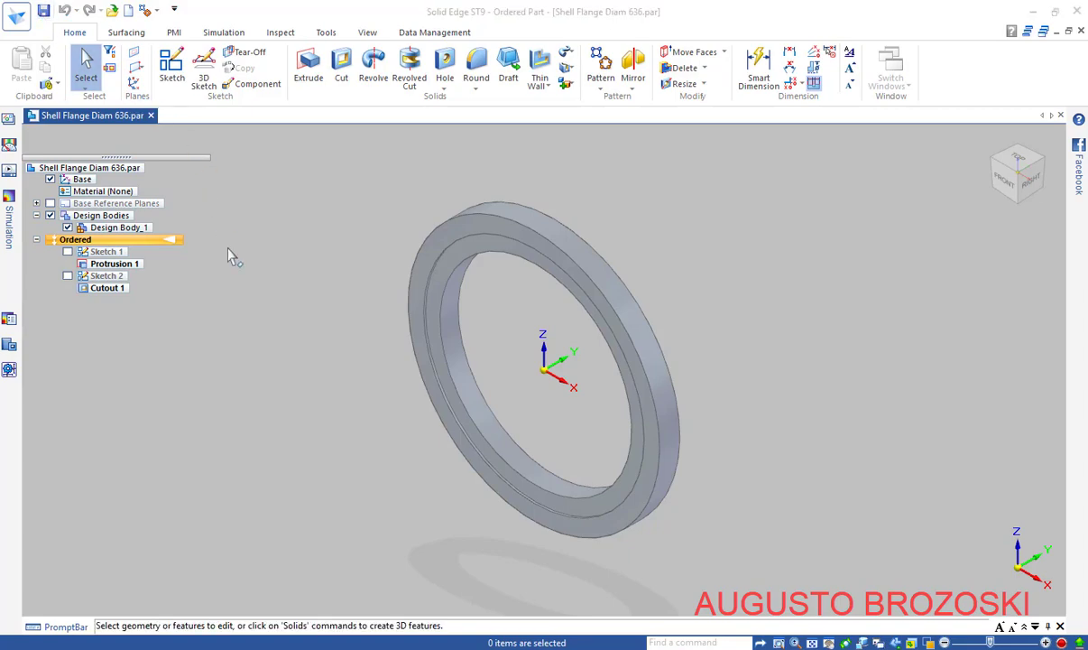
pyautogui.click(433, 648)
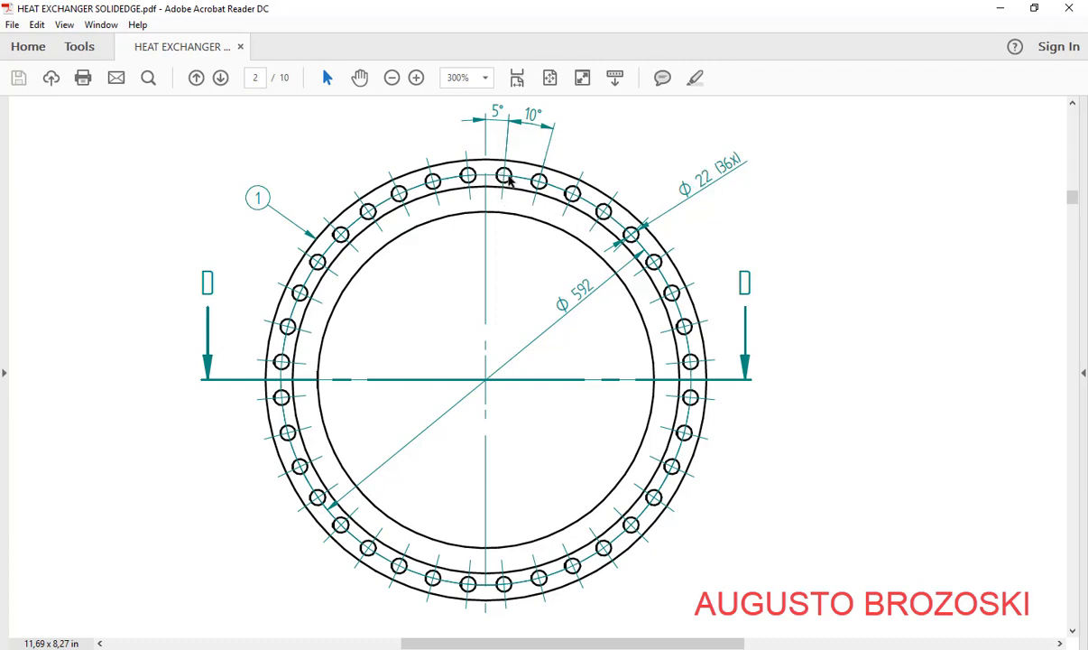
pyautogui.click(1000, 10)
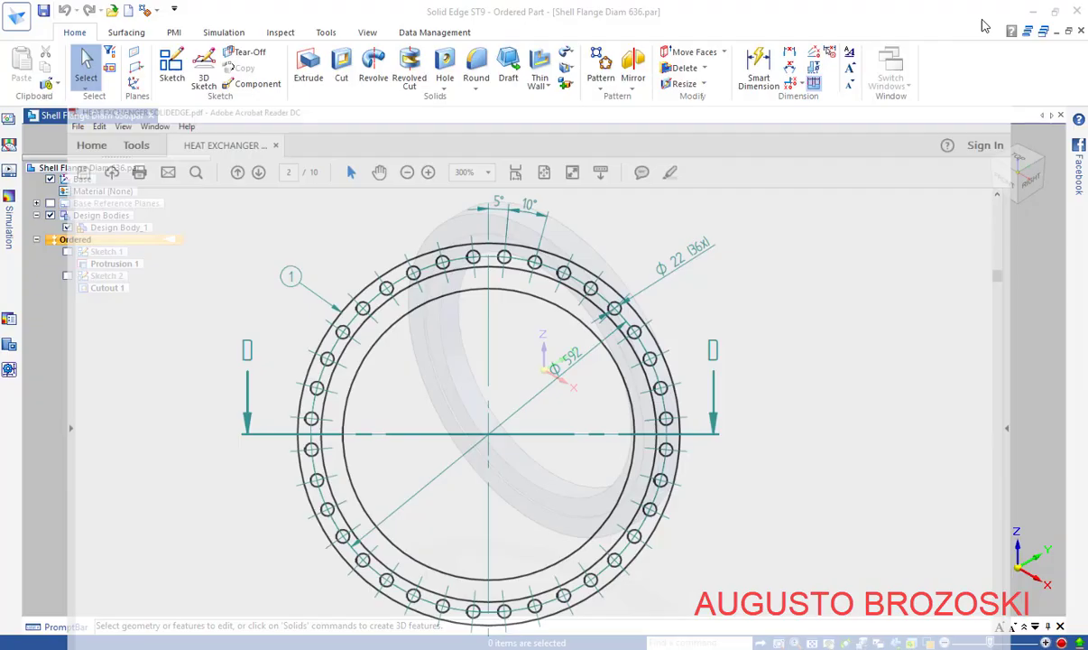
# Start Sketch 3 on the flange face and draw a vertical and a slanted line from the origin
pyautogui.click(173, 68)
pyautogui.click(507, 233)
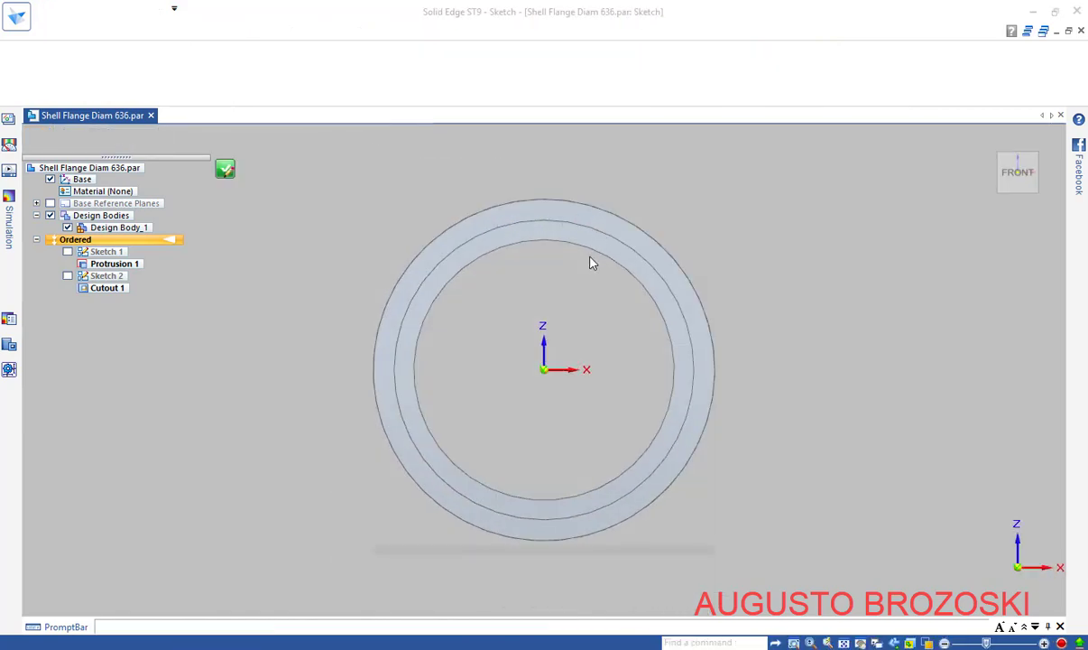
pyautogui.scroll(2, 573, 252)
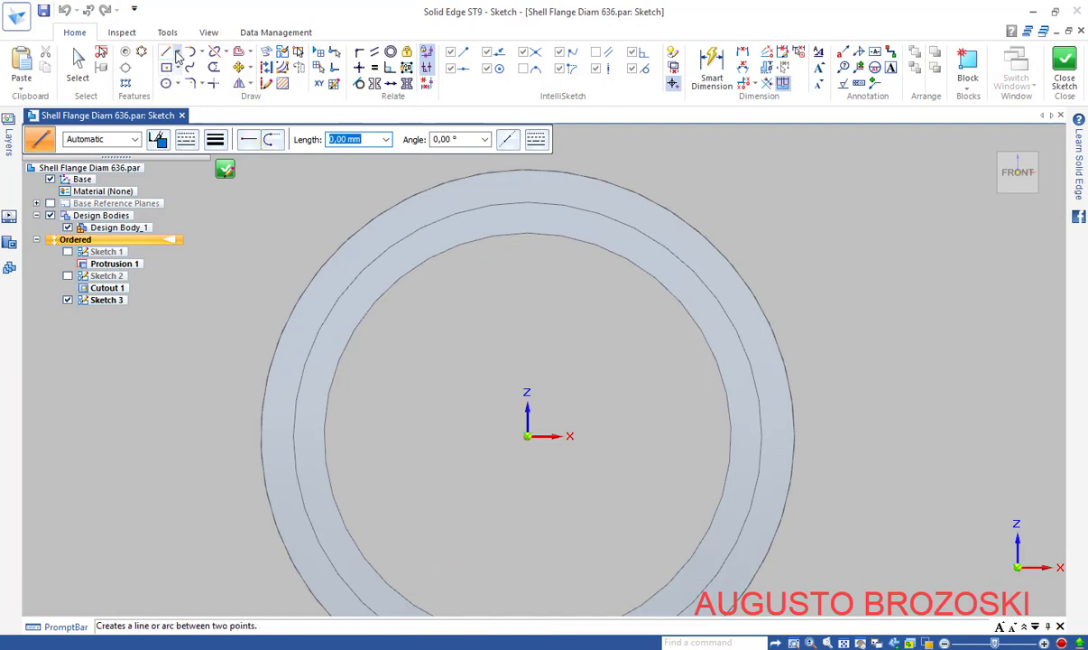
pyautogui.click(177, 53)
pyautogui.click(185, 68)
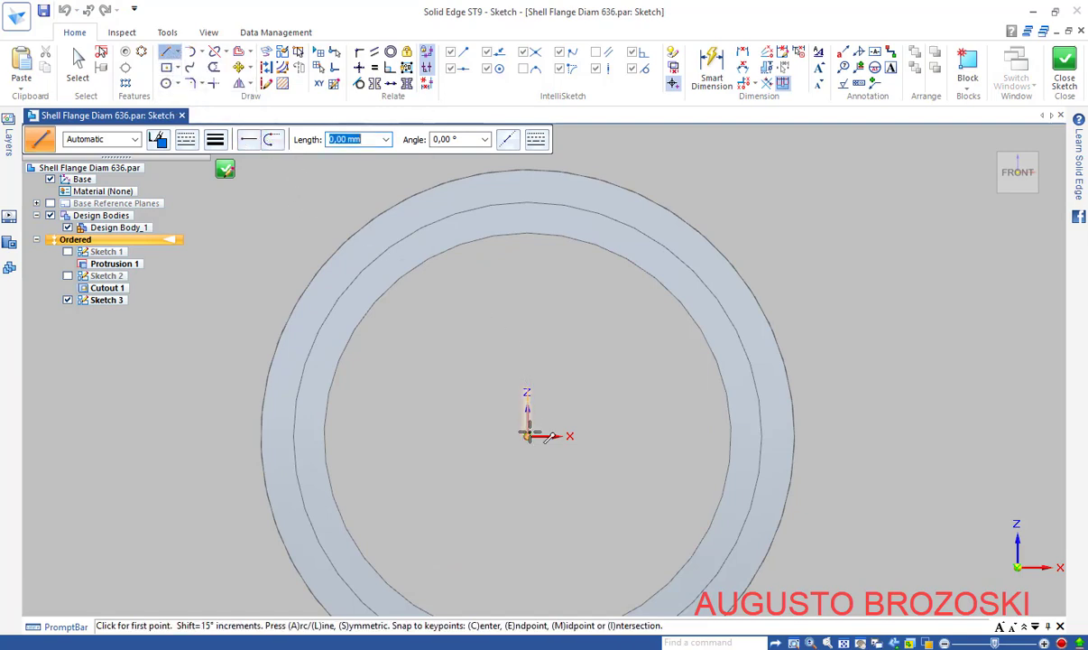
pyautogui.click(527, 435)
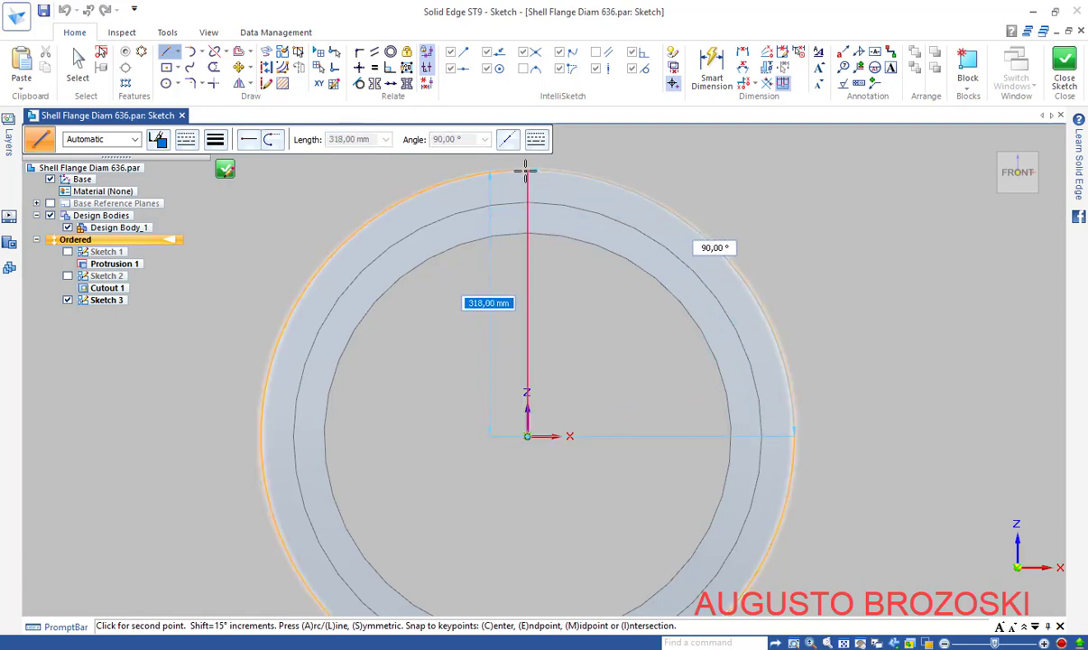
pyautogui.click(527, 170)
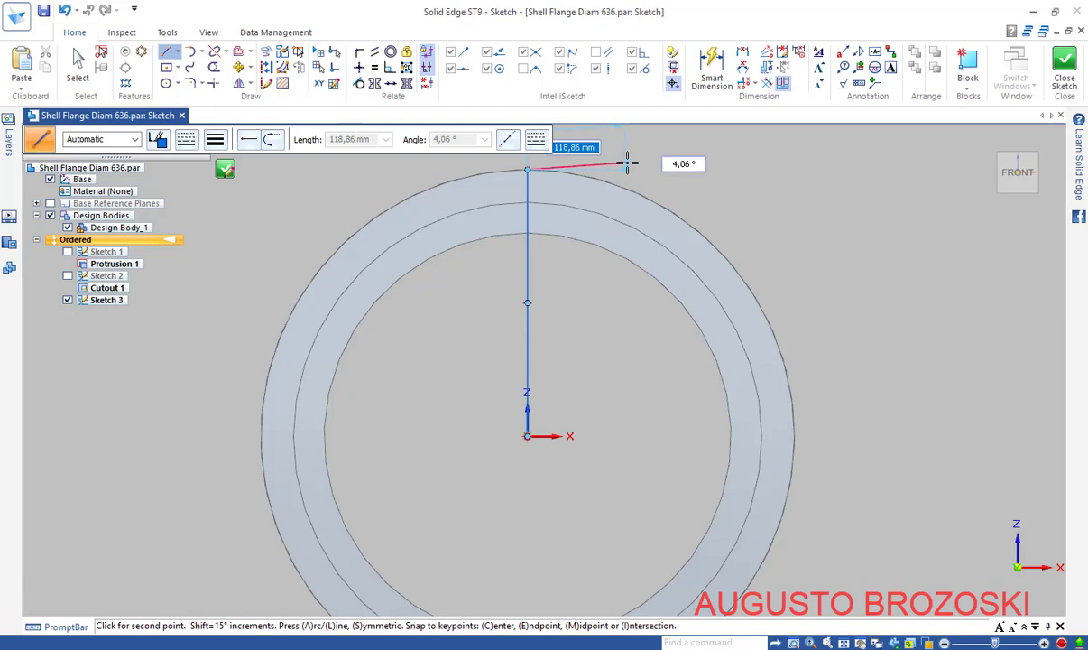
pyautogui.rightClick(642, 169)
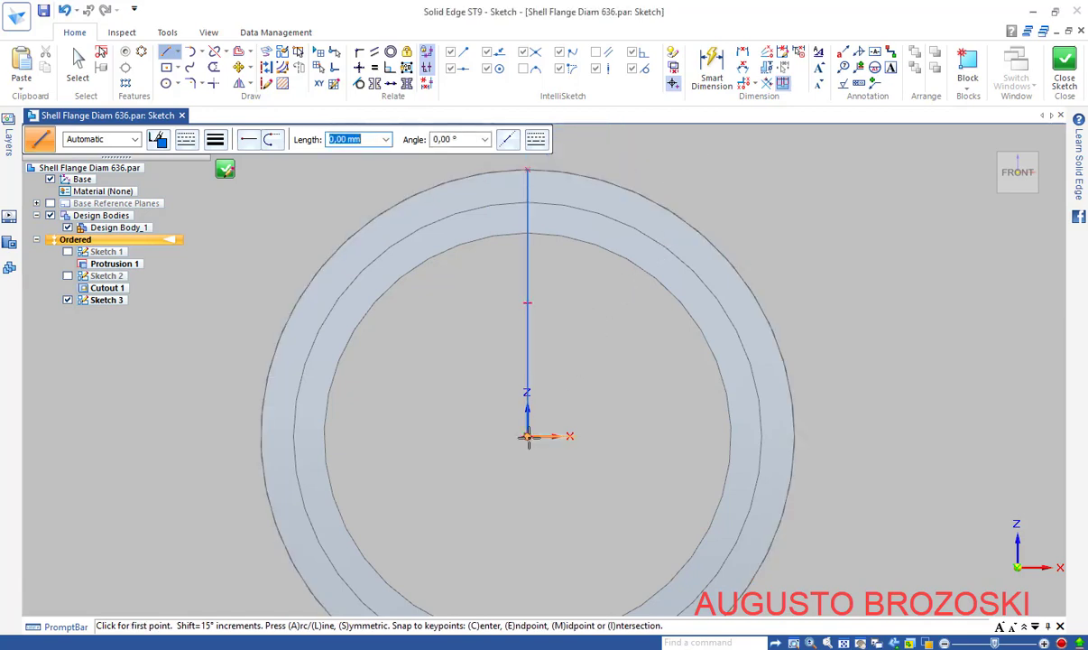
pyautogui.click(528, 437)
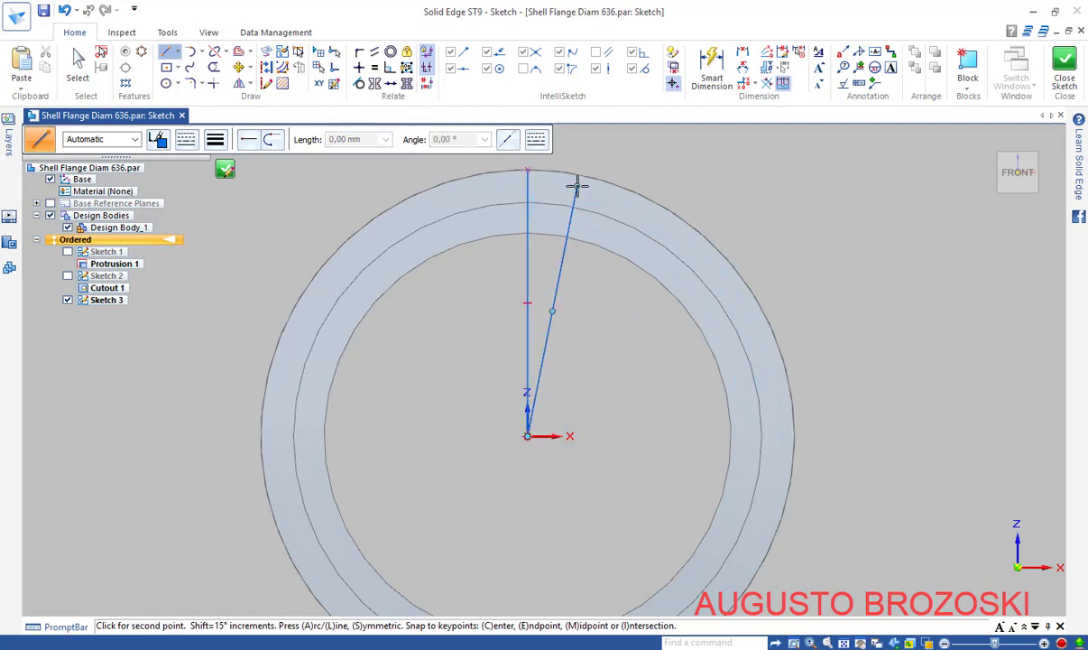
pyautogui.click(576, 187)
pyautogui.press('Escape')
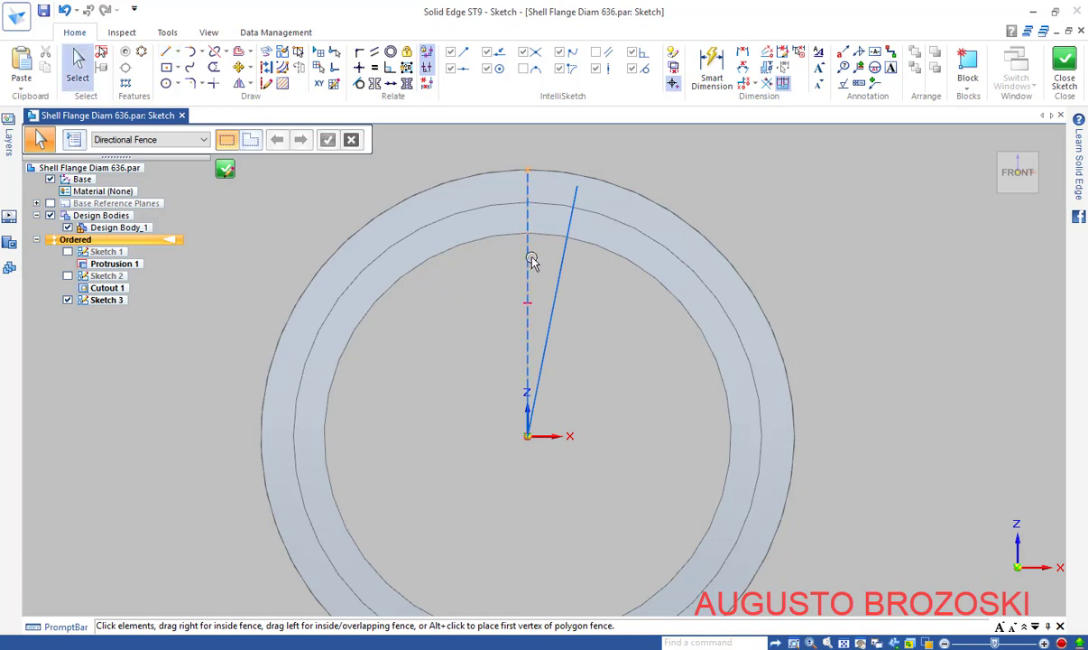
# Convert the slanted line into construction geometry
pyautogui.click(532, 258)
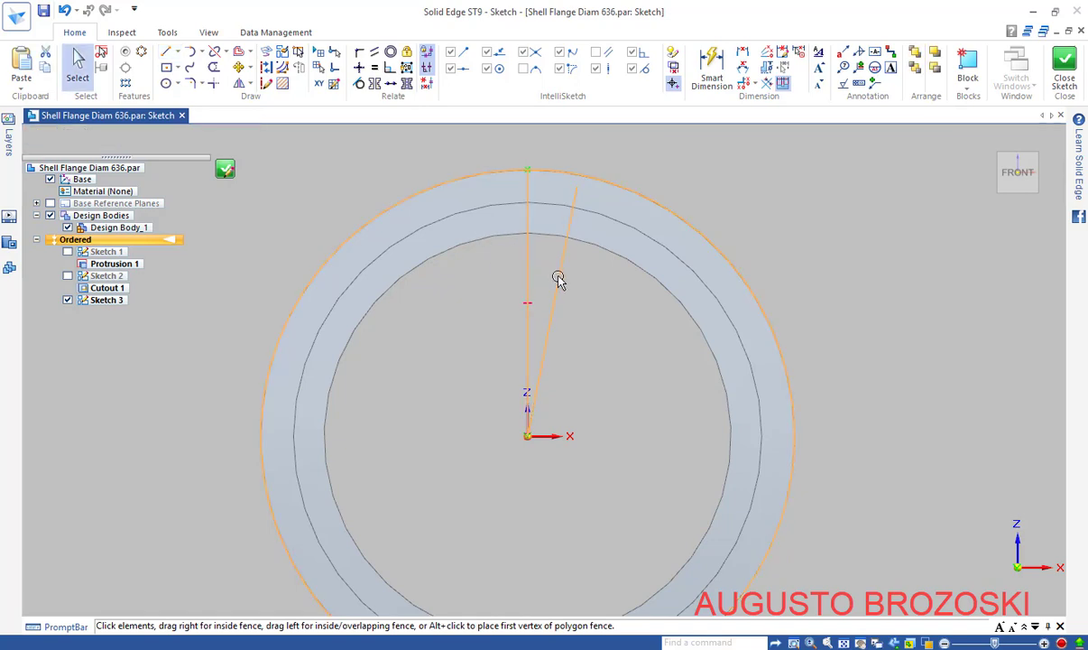
pyautogui.click(559, 280)
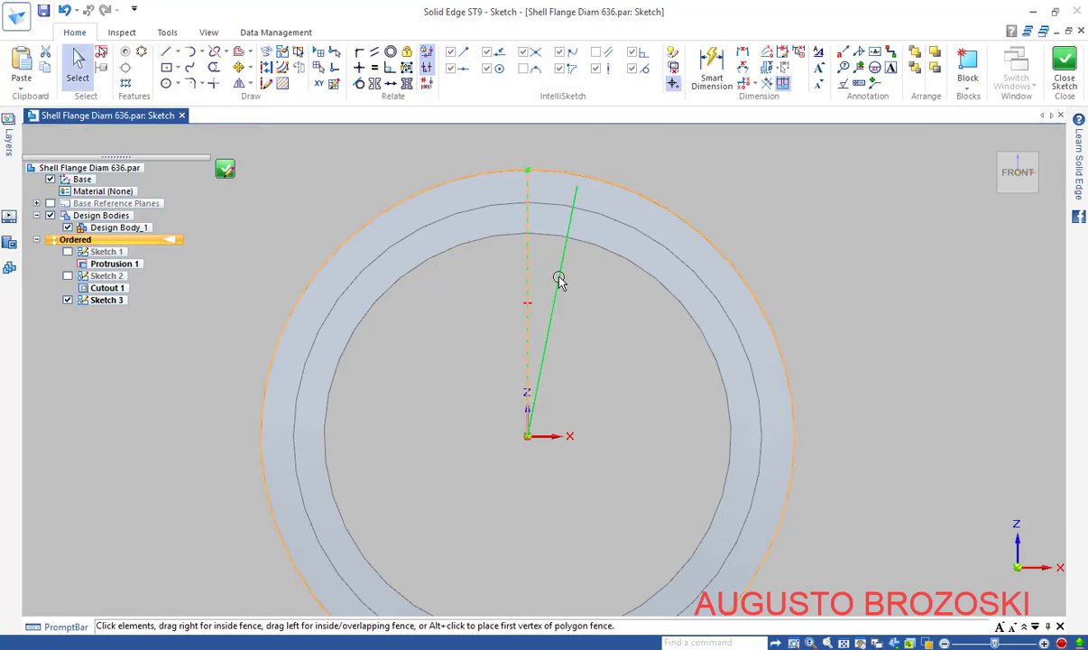
pyautogui.click(266, 83)
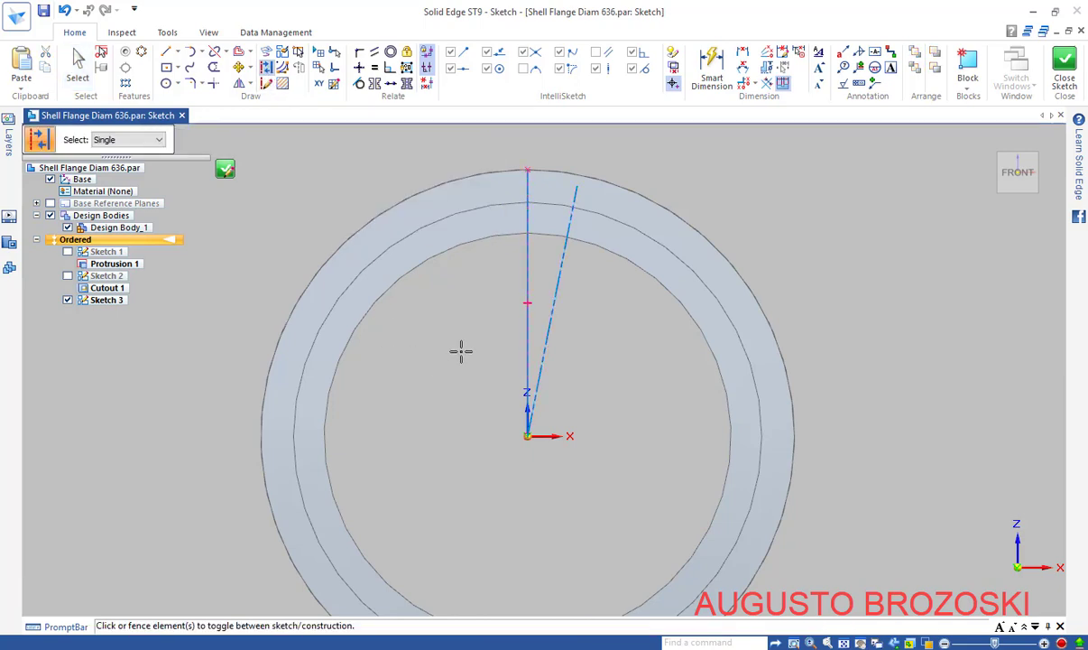
pyautogui.press('Escape')
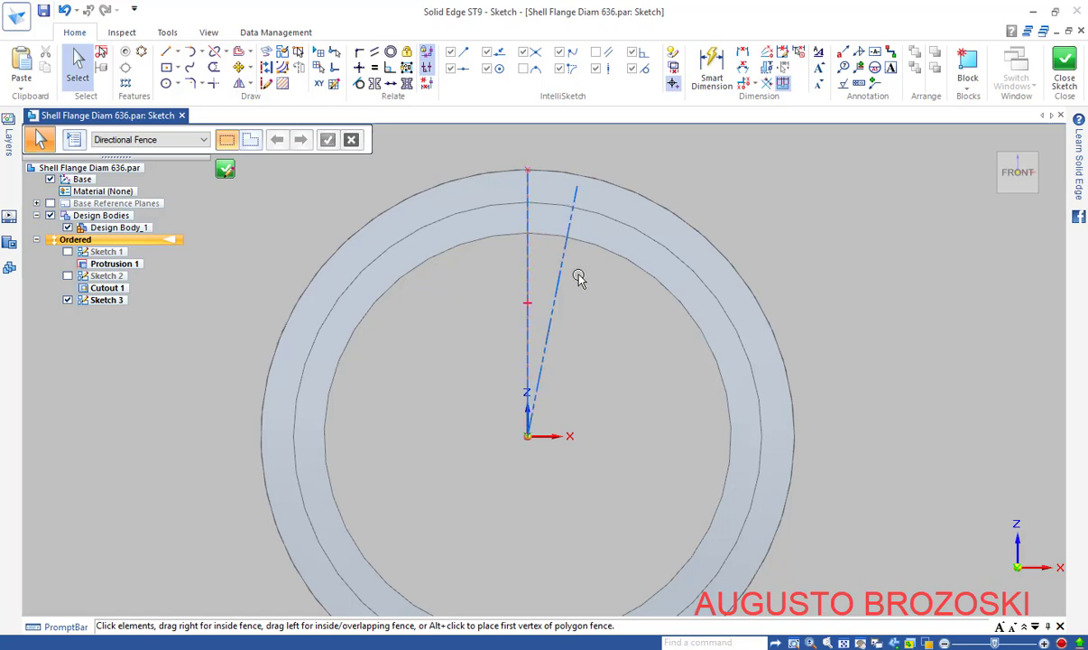
# Dimension the angle between the vertical line and the construction line as 5°
pyautogui.click(713, 70)
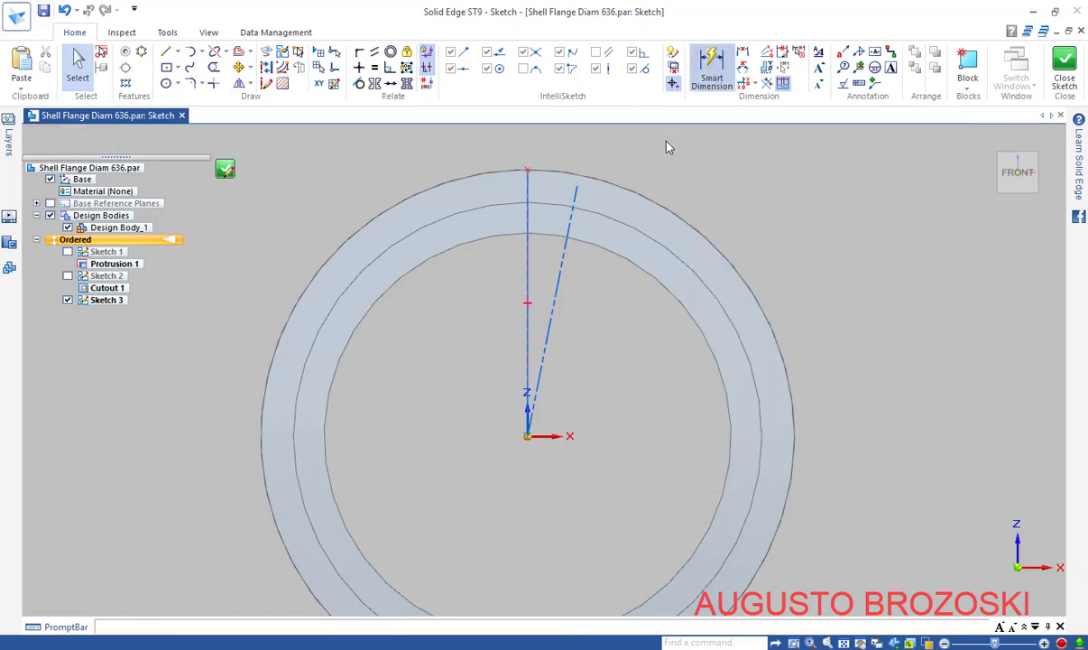
pyautogui.click(530, 249)
pyautogui.click(568, 213)
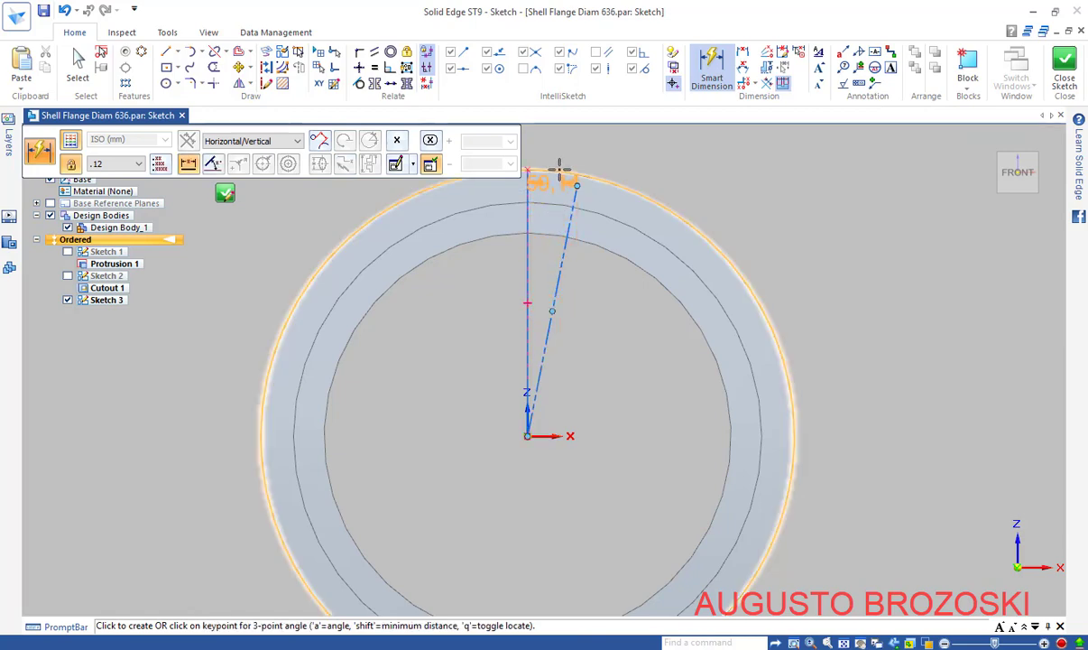
pyautogui.click(216, 166)
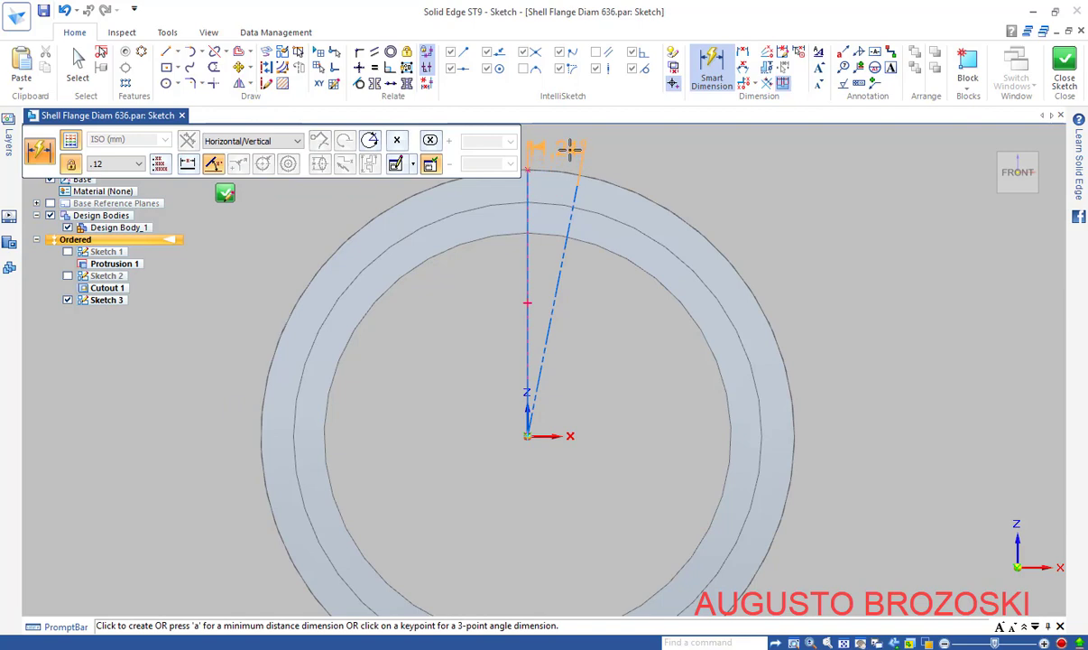
pyautogui.click(569, 149)
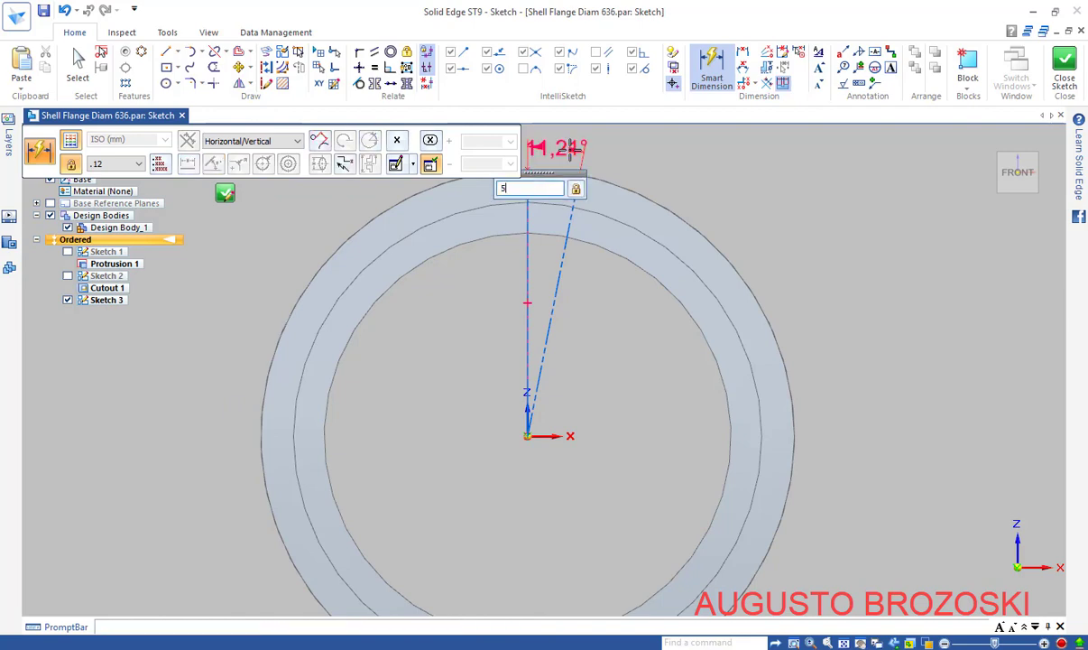
pyautogui.press('Return')
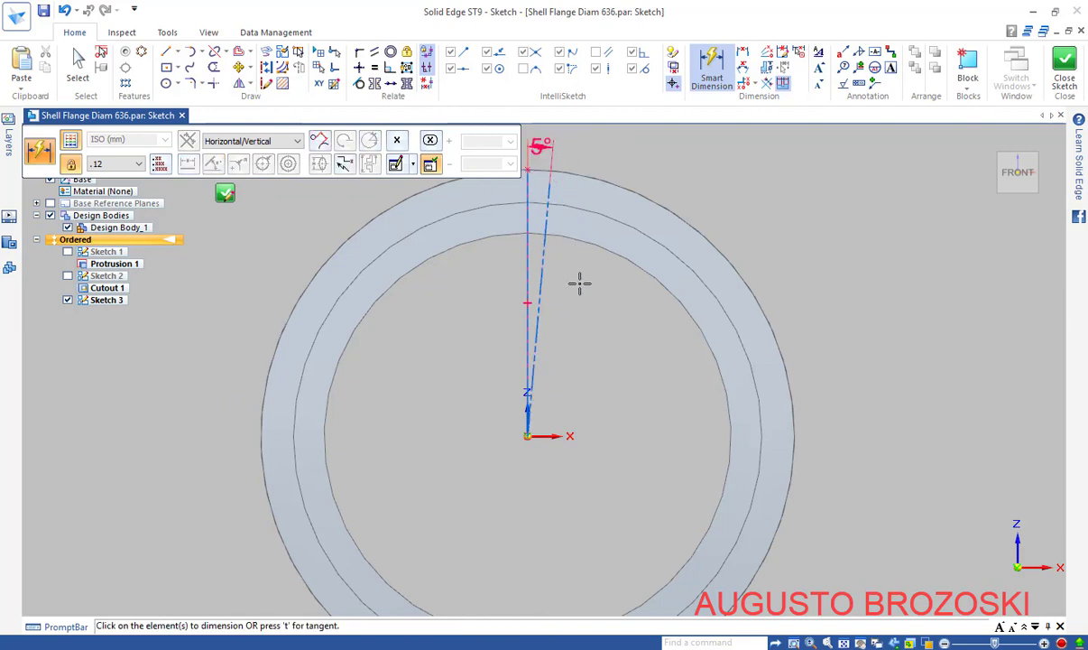
# Set the construction line's length to 296 mm (592/2), per the flange drawing
pyautogui.click(544, 262)
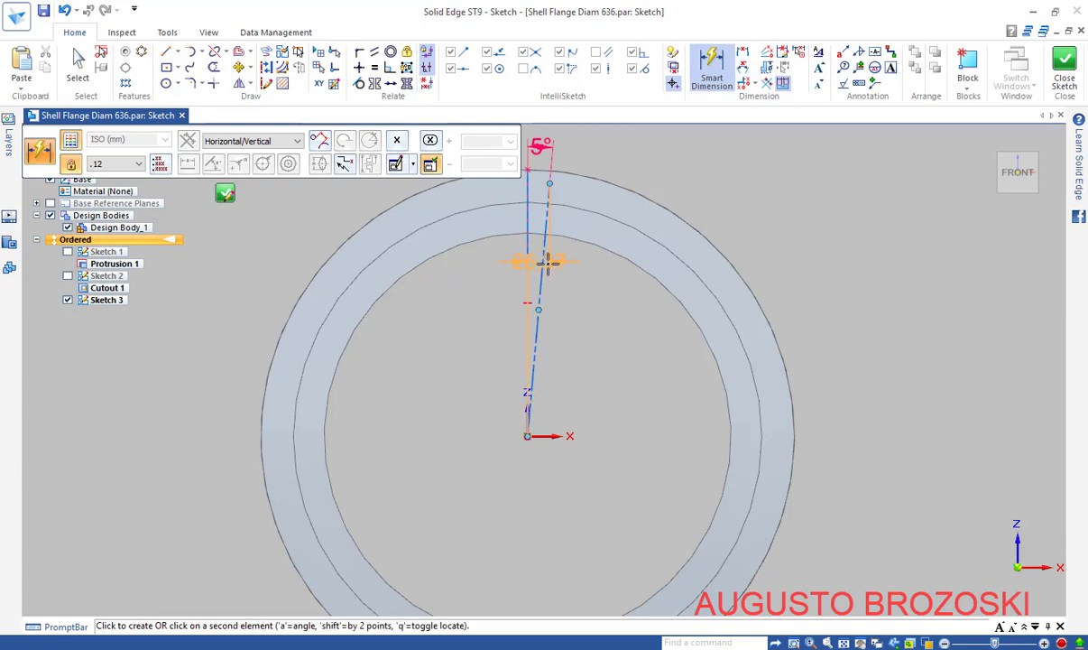
pyautogui.click(581, 299)
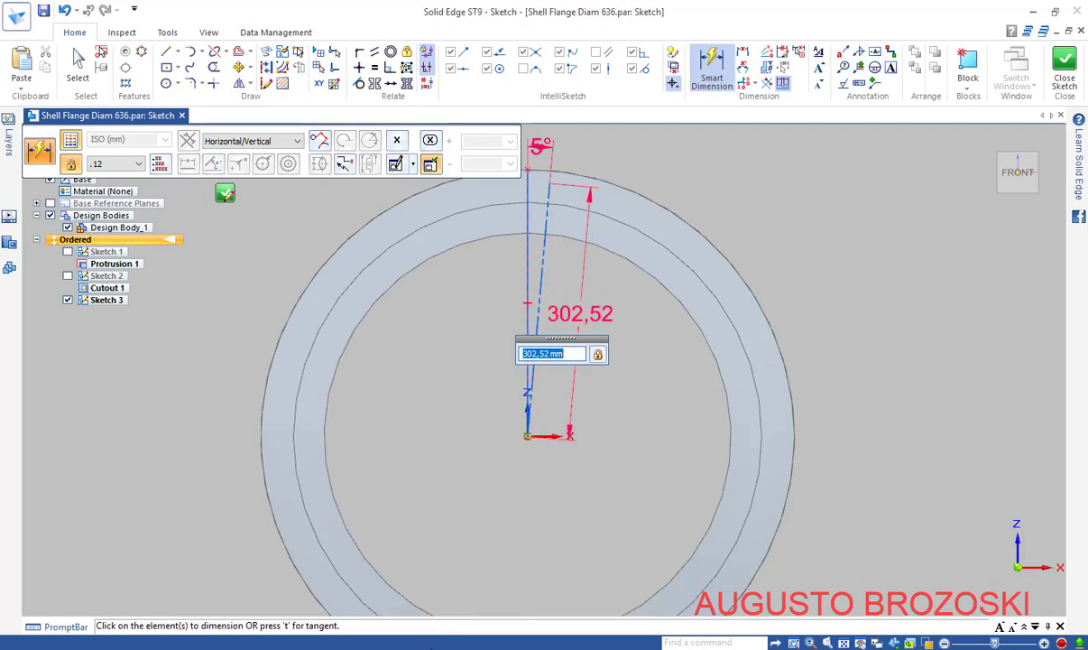
pyautogui.hotkey('alt', 'Tab')
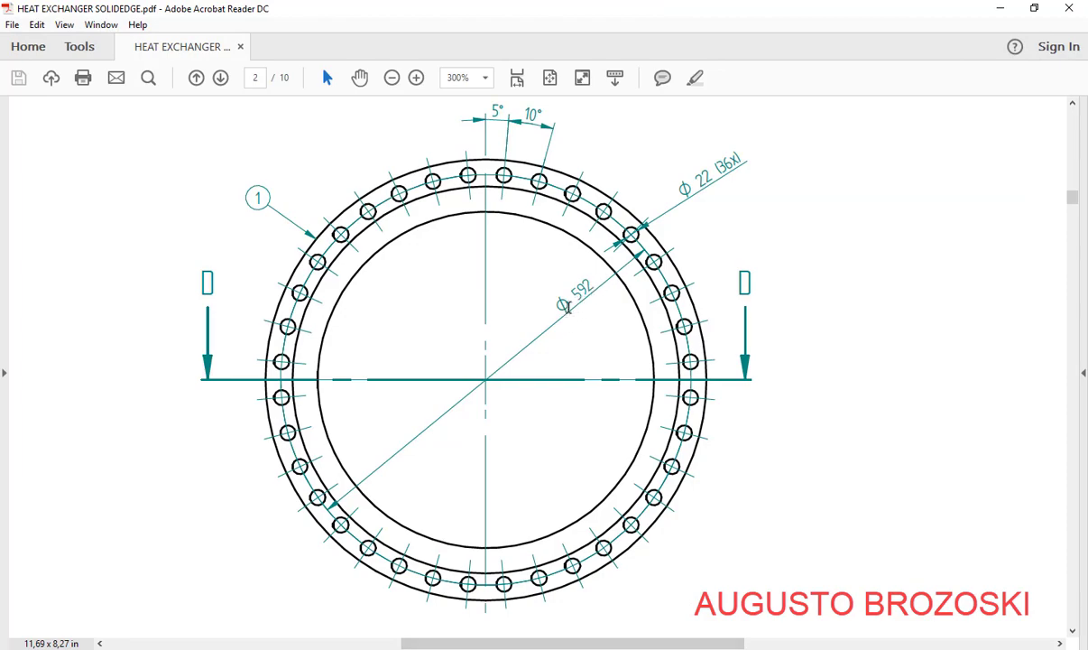
pyautogui.click(997, 10)
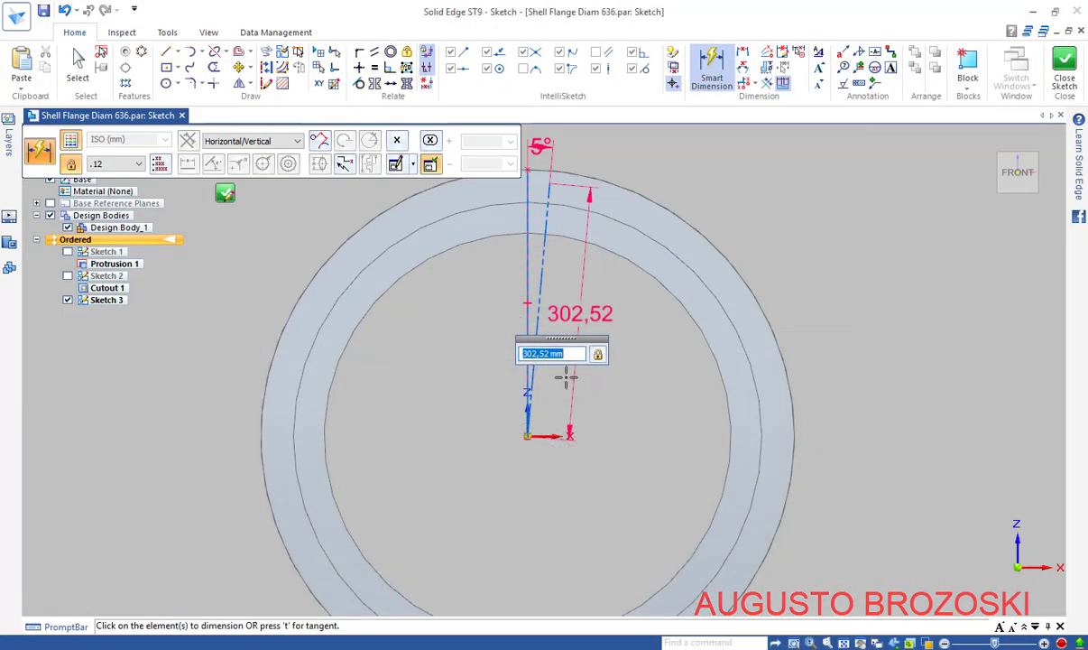
pyautogui.write('592/2')
pyautogui.press('Return')
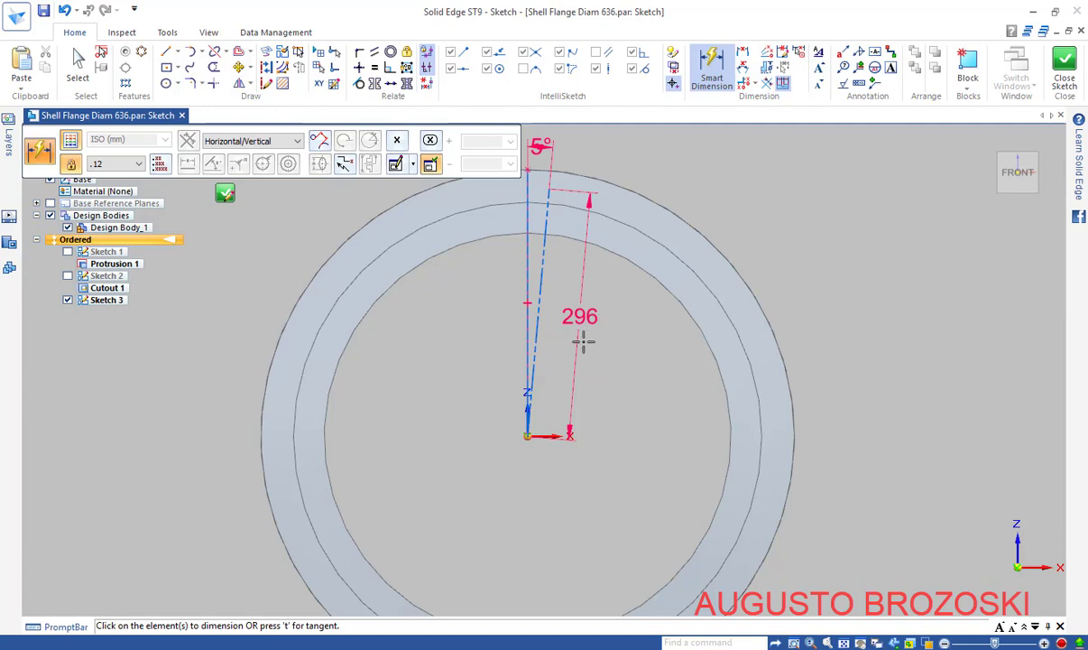
pyautogui.scroll(-2, 546, 298)
pyautogui.scroll(5, 537, 262)
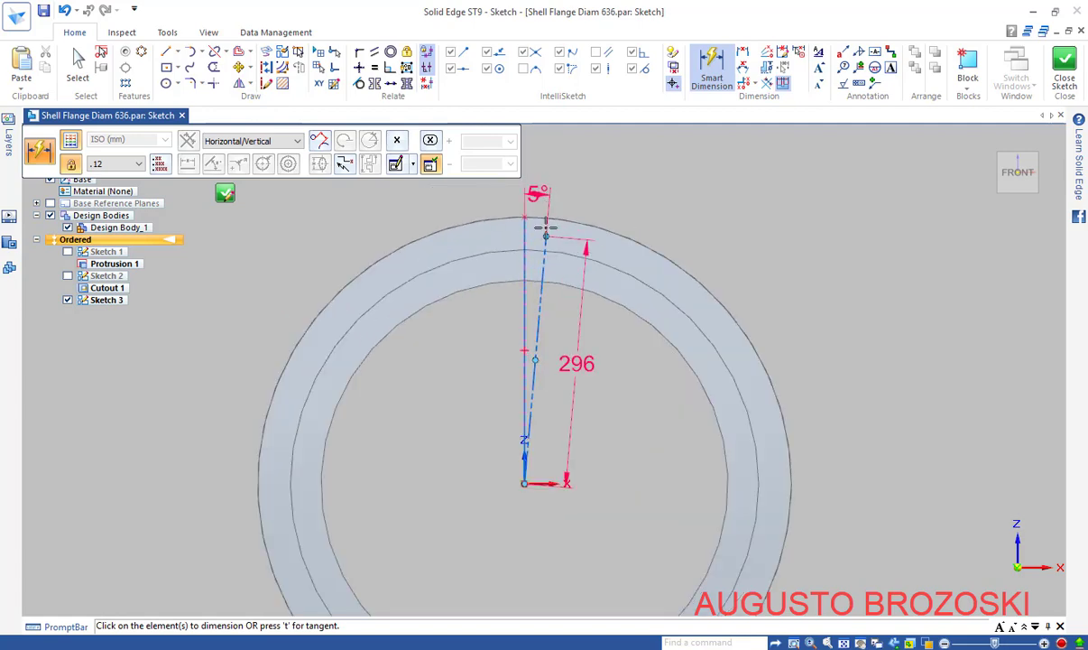
# Draw a circle at the construction line's end and dimension it to Ø22
pyautogui.click(166, 83)
pyautogui.click(548, 246)
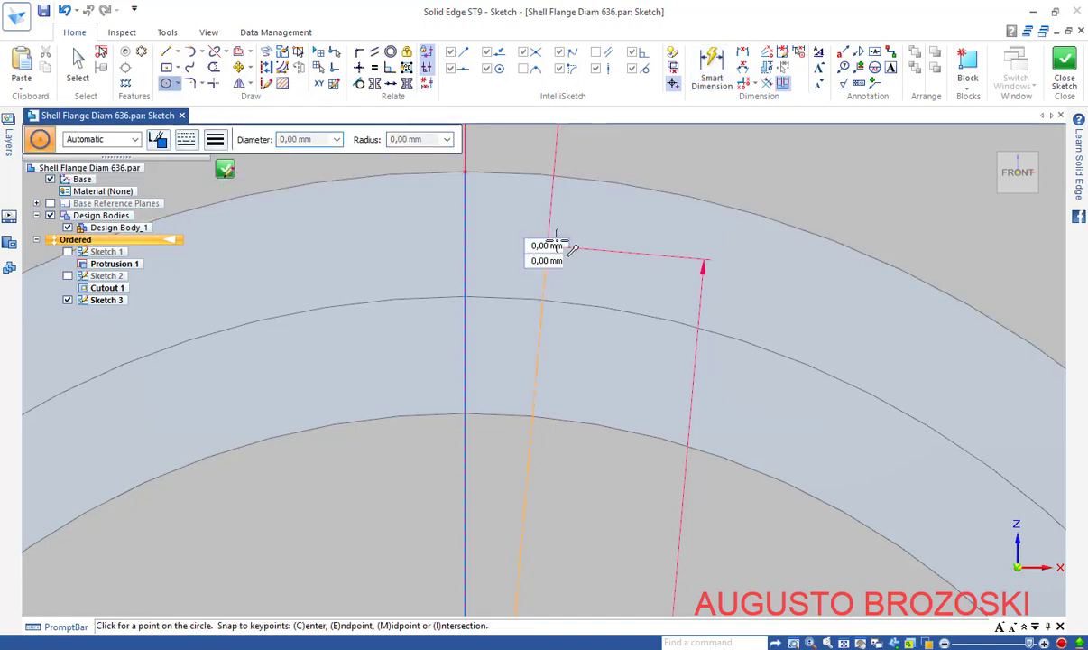
pyautogui.click(586, 218)
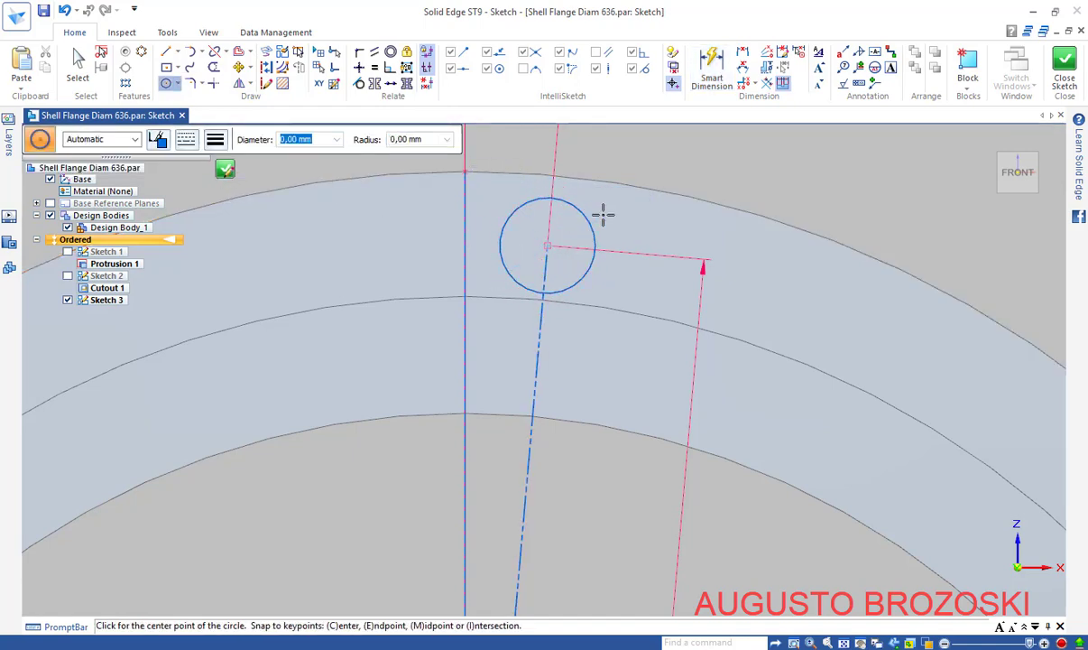
pyautogui.click(712, 69)
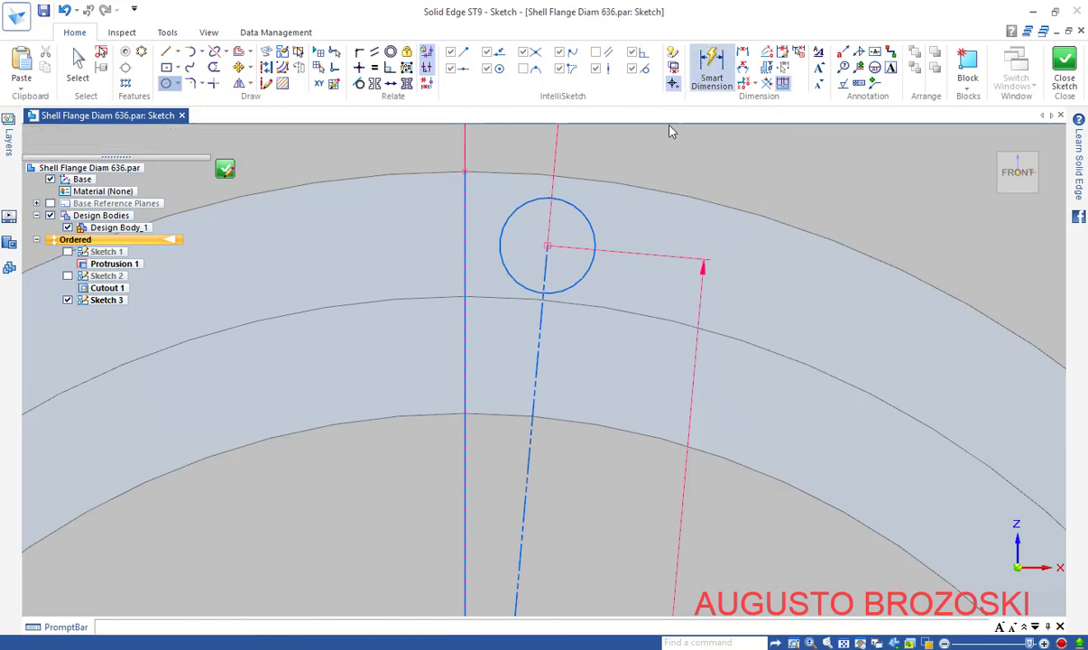
pyautogui.click(578, 212)
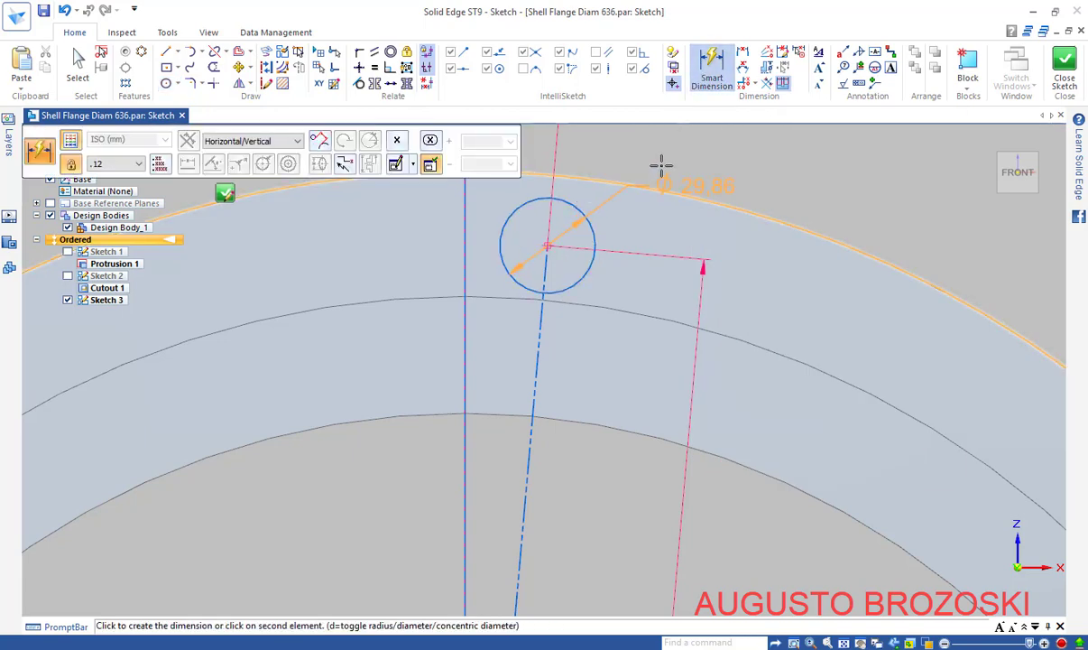
pyautogui.click(668, 160)
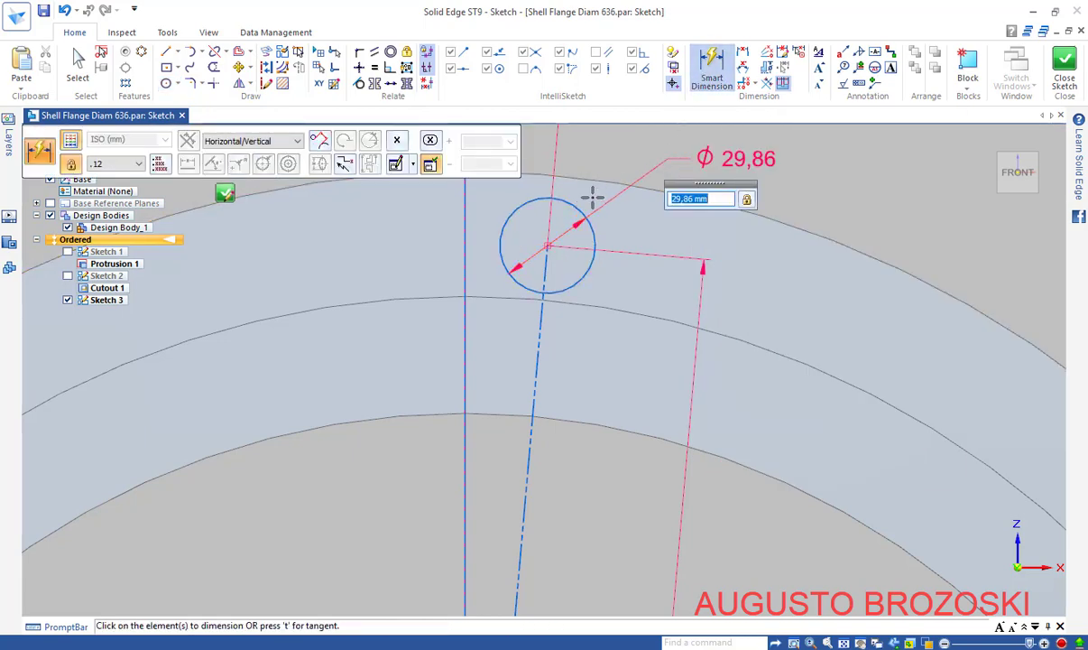
pyautogui.write('22')
pyautogui.press('Return')
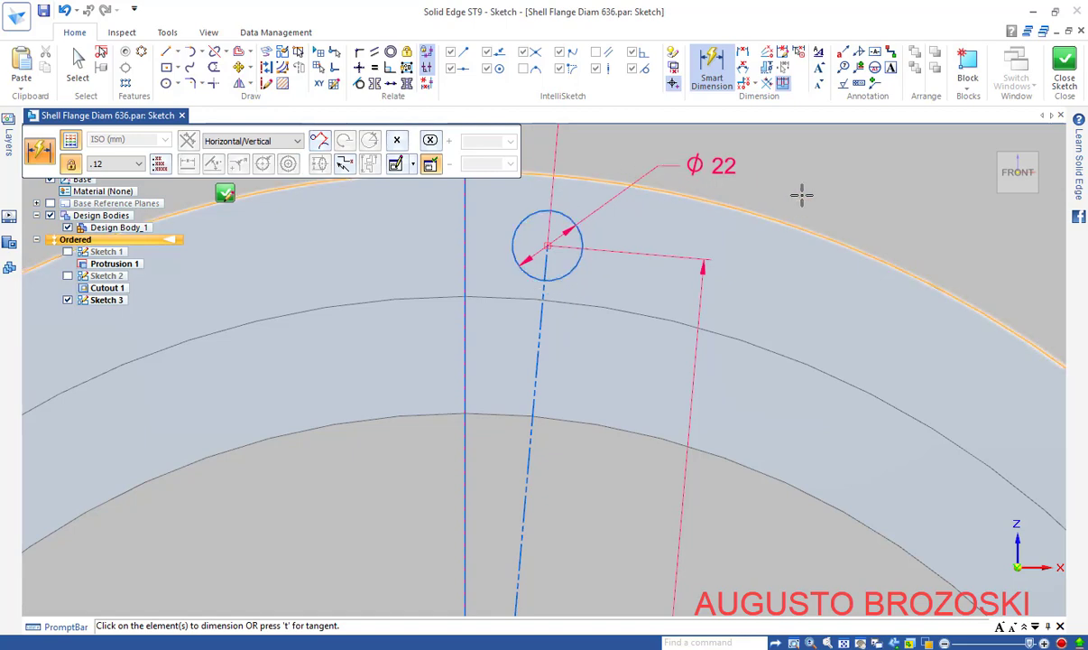
pyautogui.press('Escape')
pyautogui.press('Escape')
# Close Sketch 3 and return to the 3-D flange part
pyautogui.scroll(-3, 574, 295)
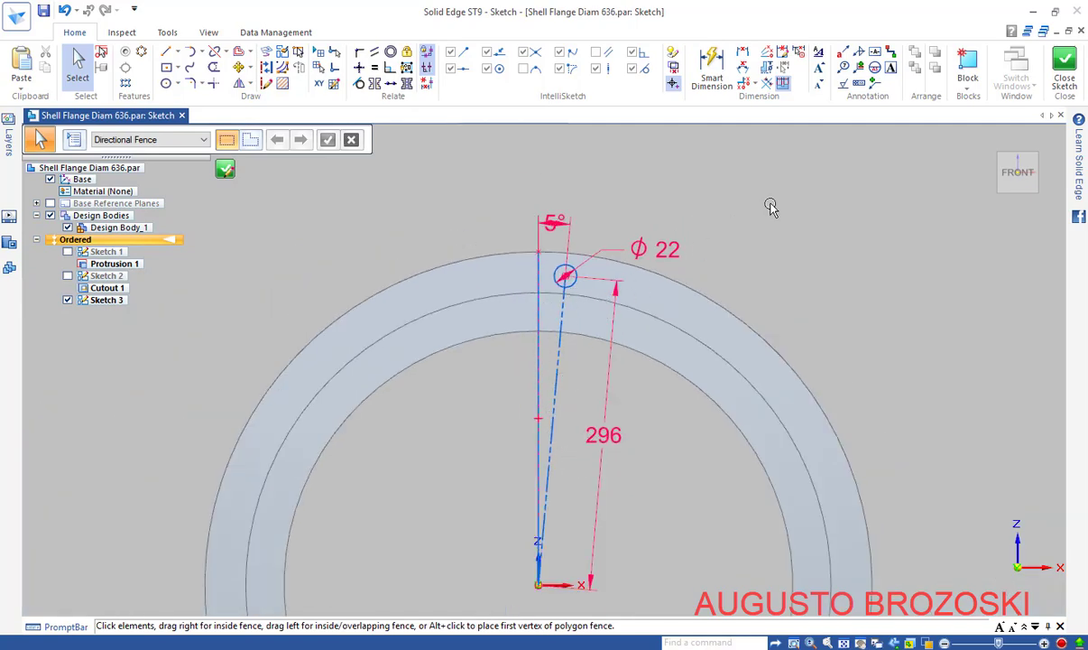
pyautogui.click(1064, 70)
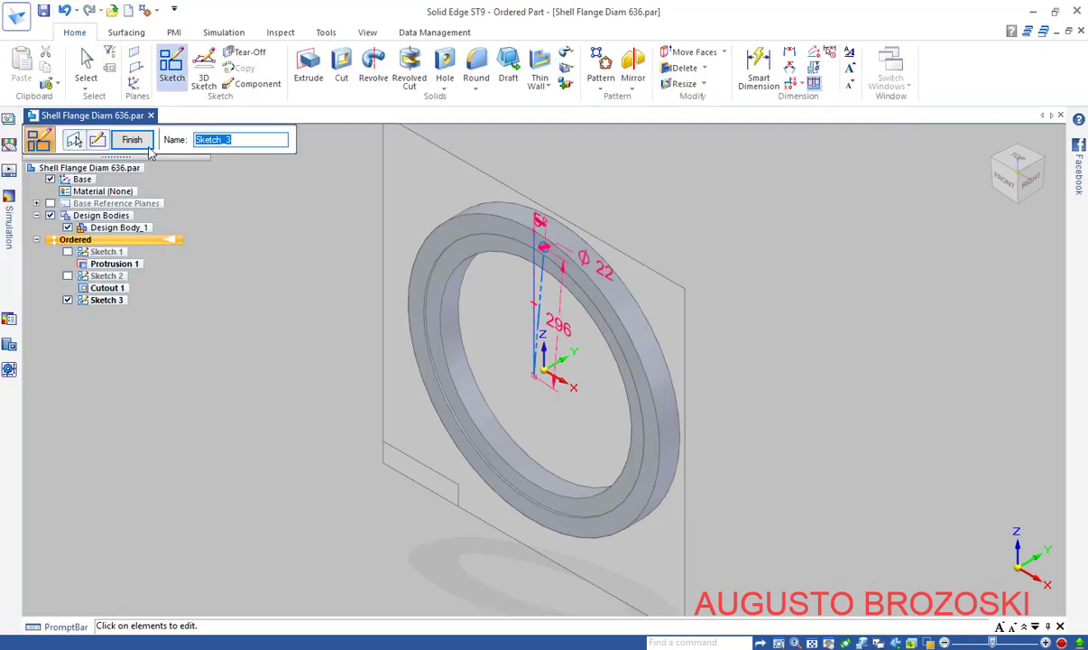
pyautogui.click(149, 146)
pyautogui.click(147, 146)
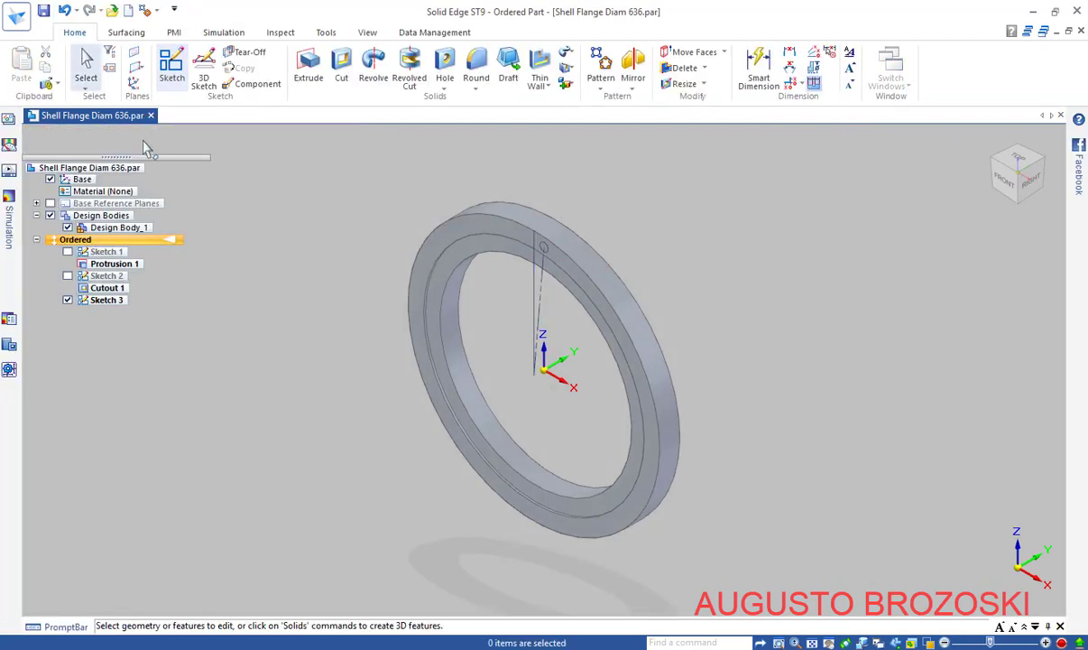
# Cut the Ø22 circle through the next wall of the flange ring as Cutout 2
pyautogui.click(341, 65)
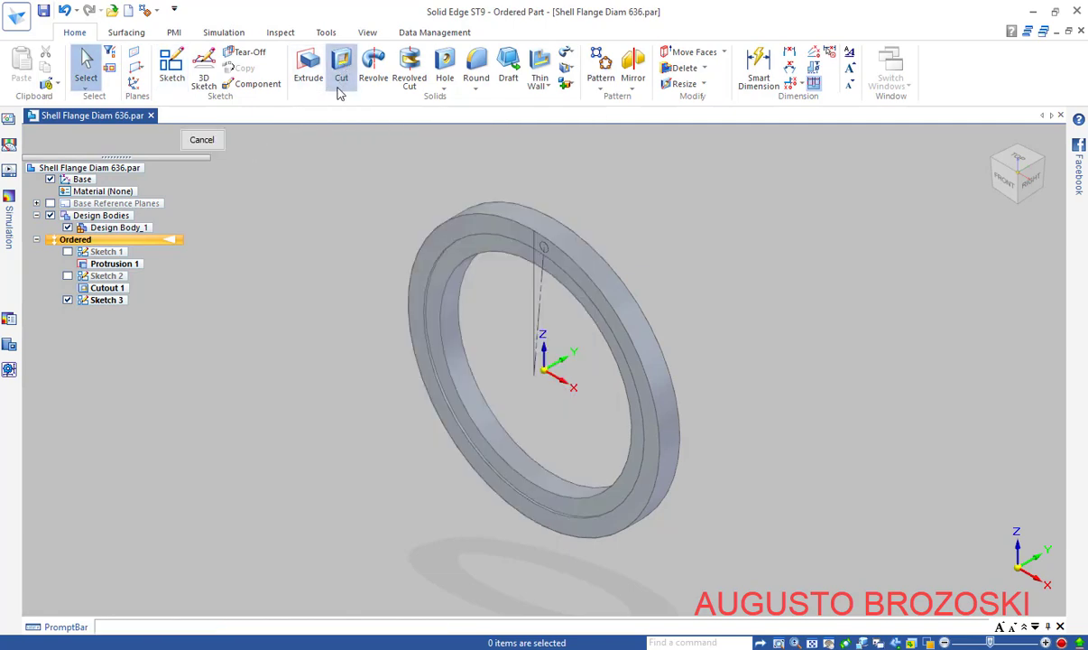
pyautogui.scroll(5, 541, 230)
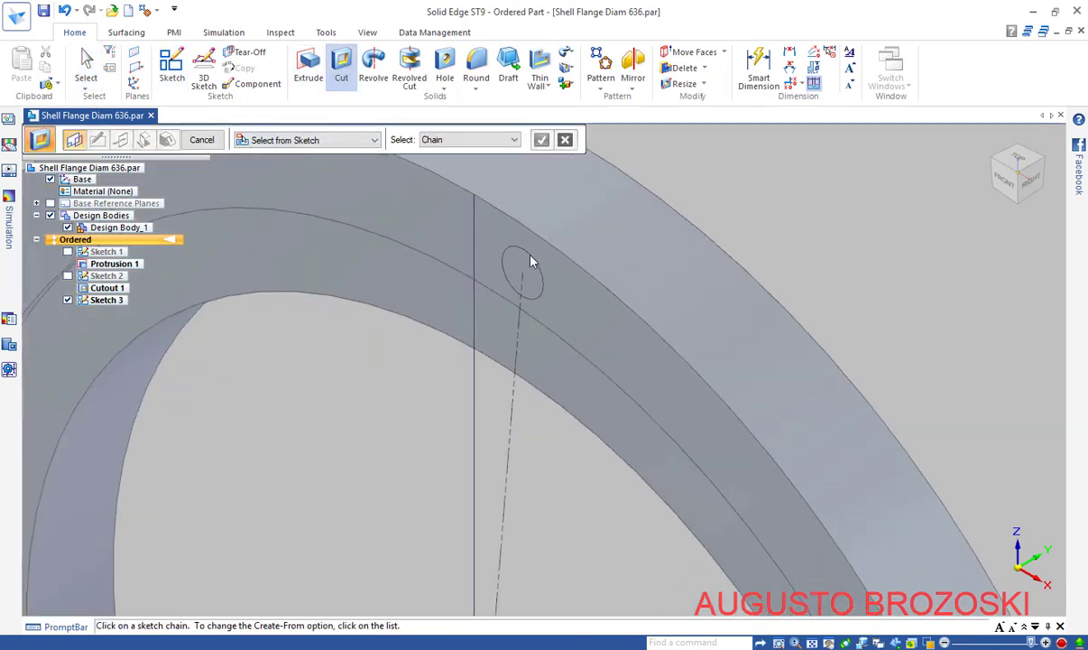
pyautogui.click(506, 250)
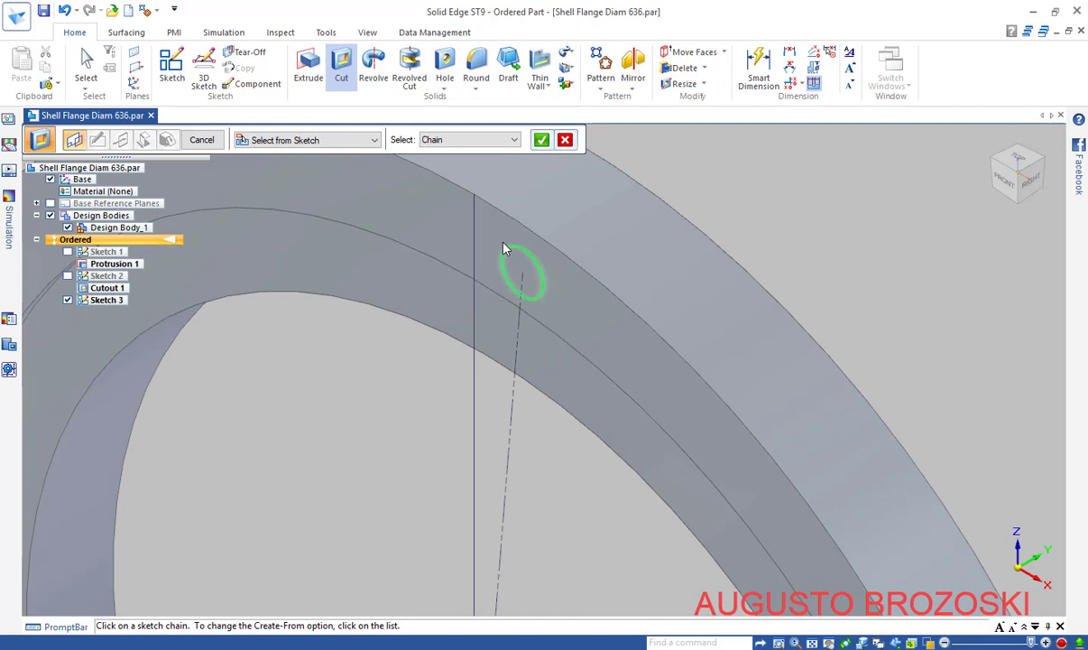
pyautogui.click(540, 140)
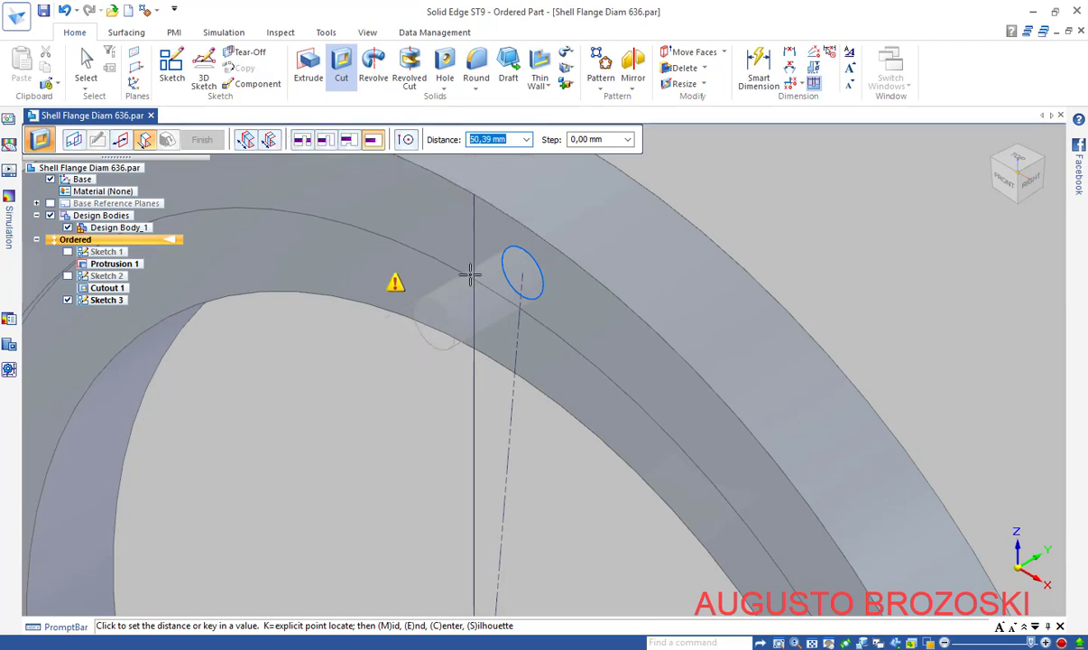
pyautogui.click(683, 174)
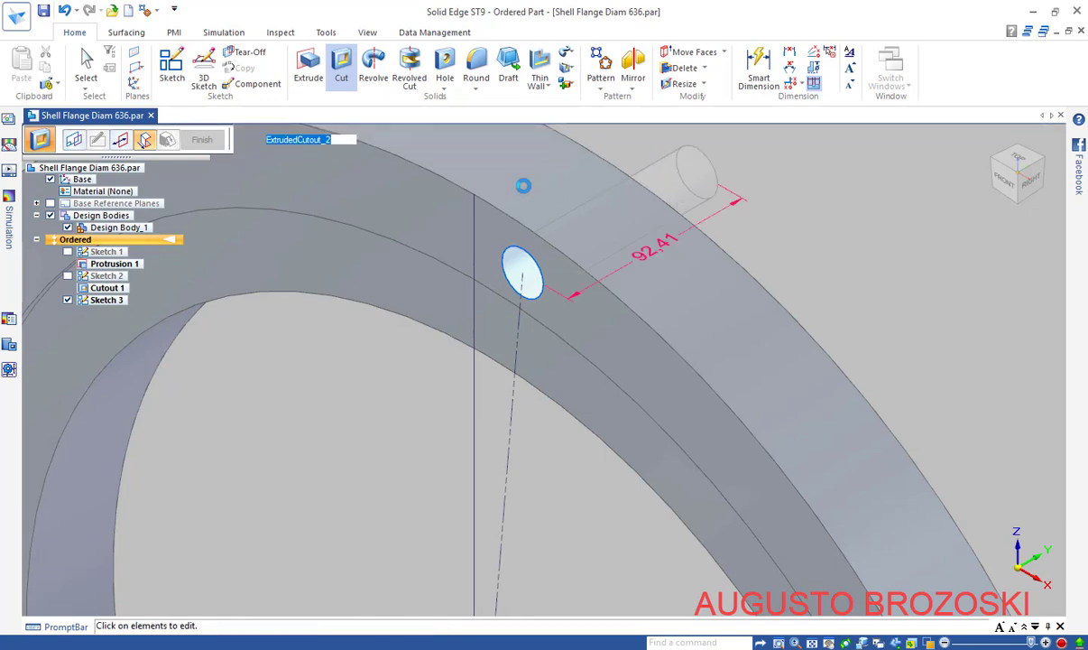
pyautogui.click(144, 140)
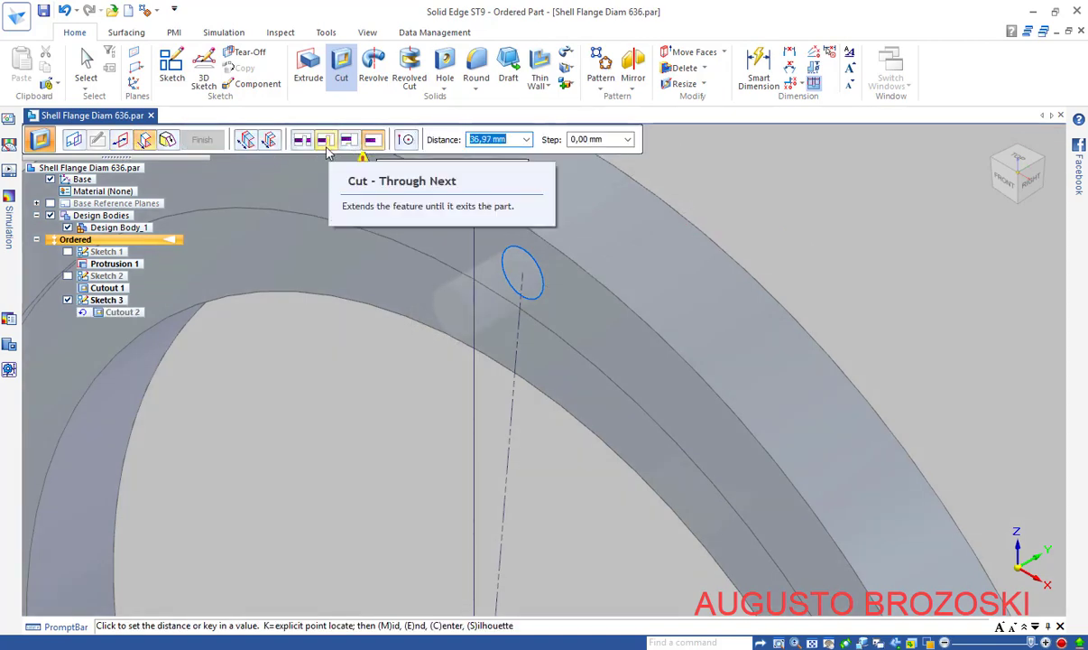
pyautogui.click(326, 141)
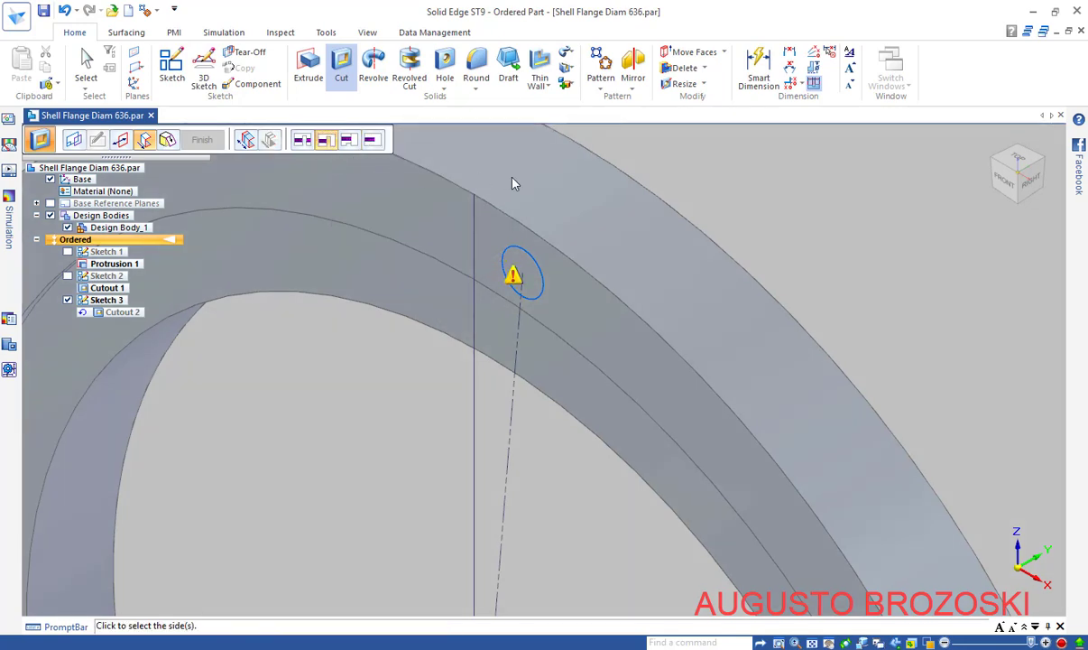
pyautogui.click(735, 159)
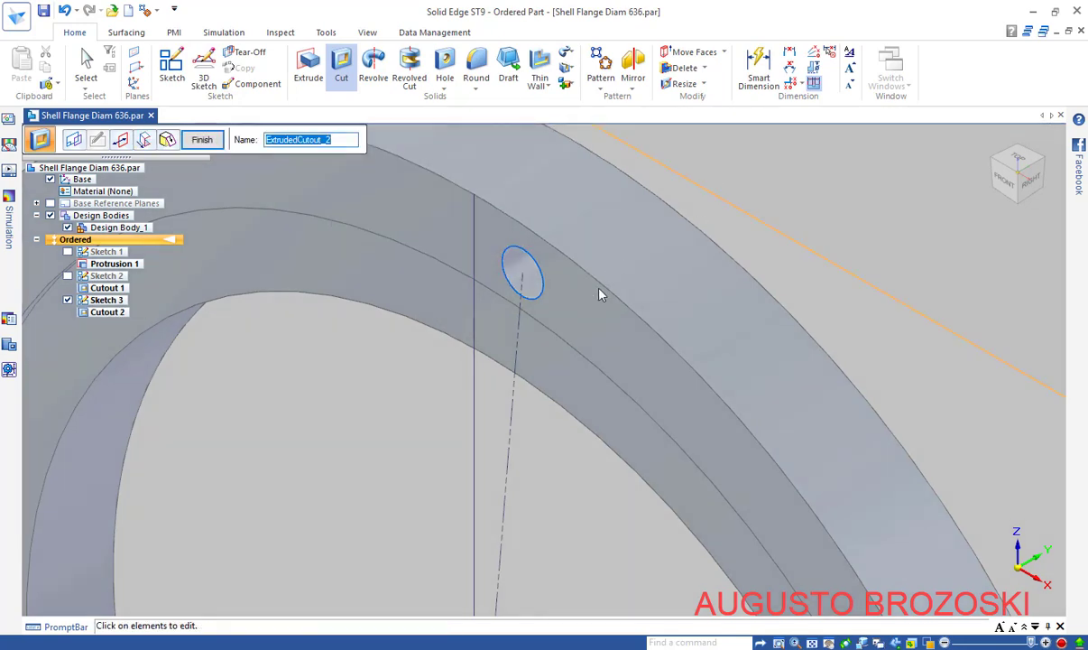
pyautogui.moveTo(607, 284); pyautogui.dragTo(707, 204, button='middle')
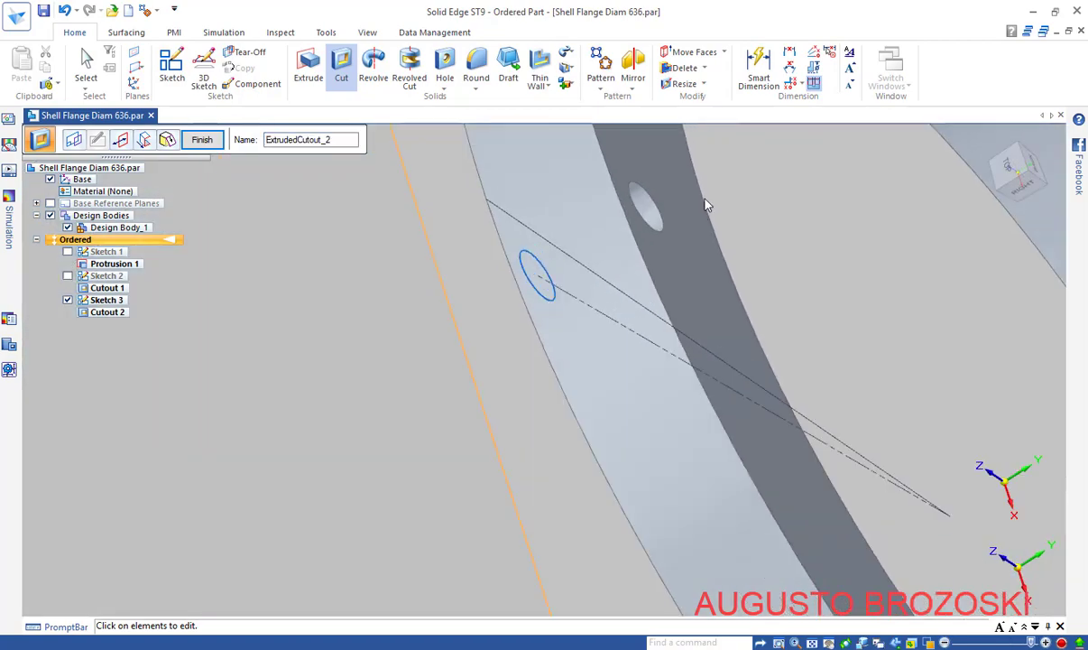
pyautogui.click(204, 141)
pyautogui.click(204, 141)
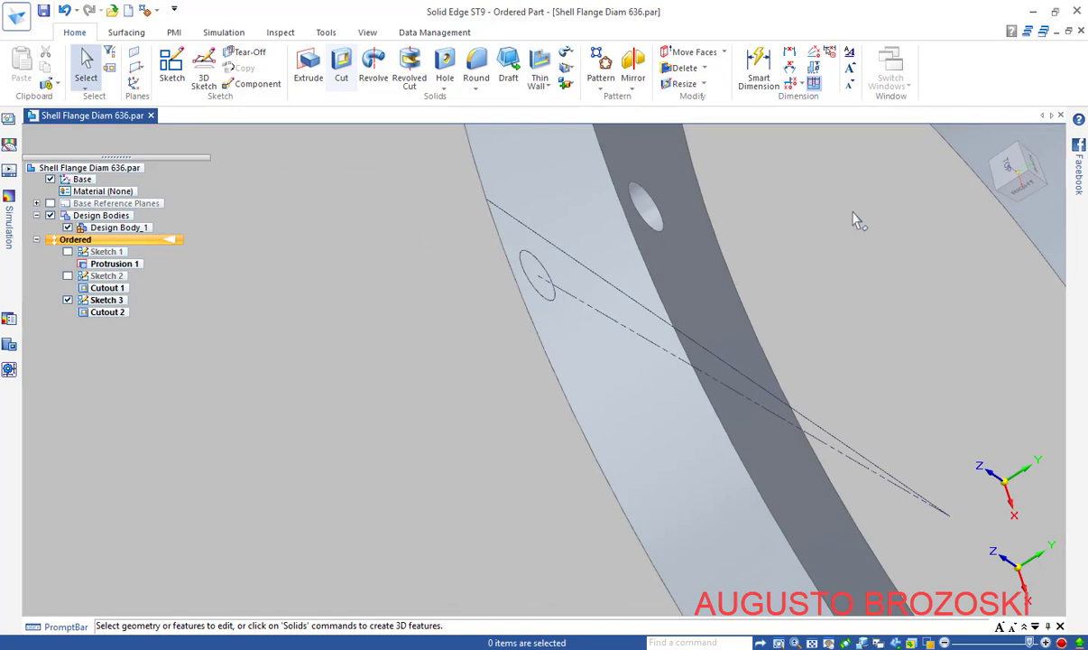
pyautogui.click(992, 208)
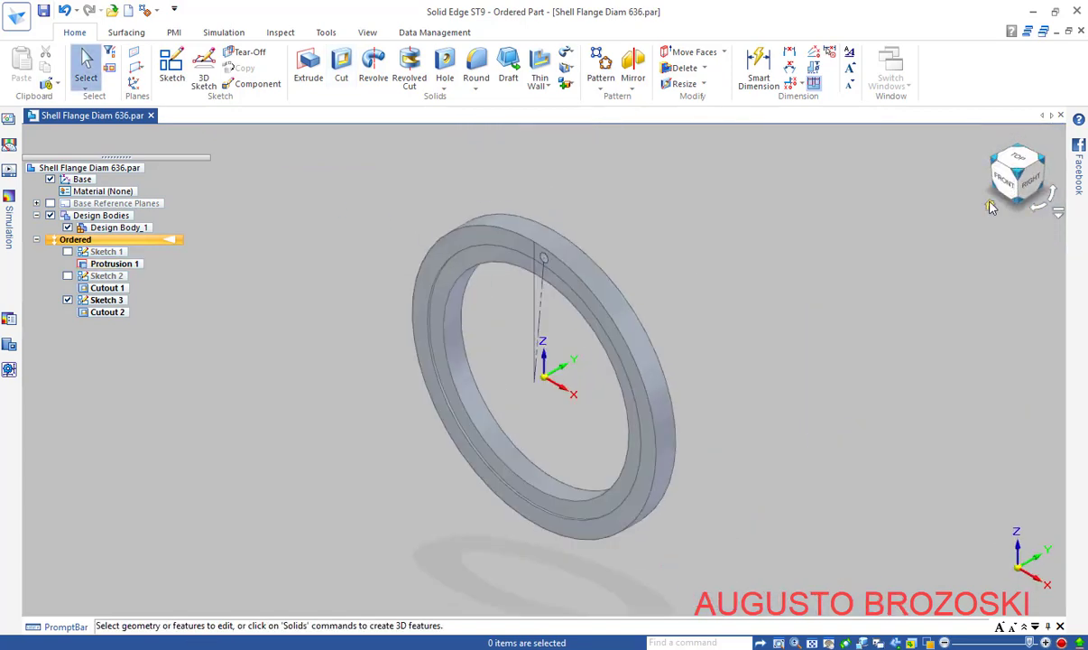
# Save the part and begin a pattern of Cutout 2 on the flange's front face
pyautogui.click(43, 11)
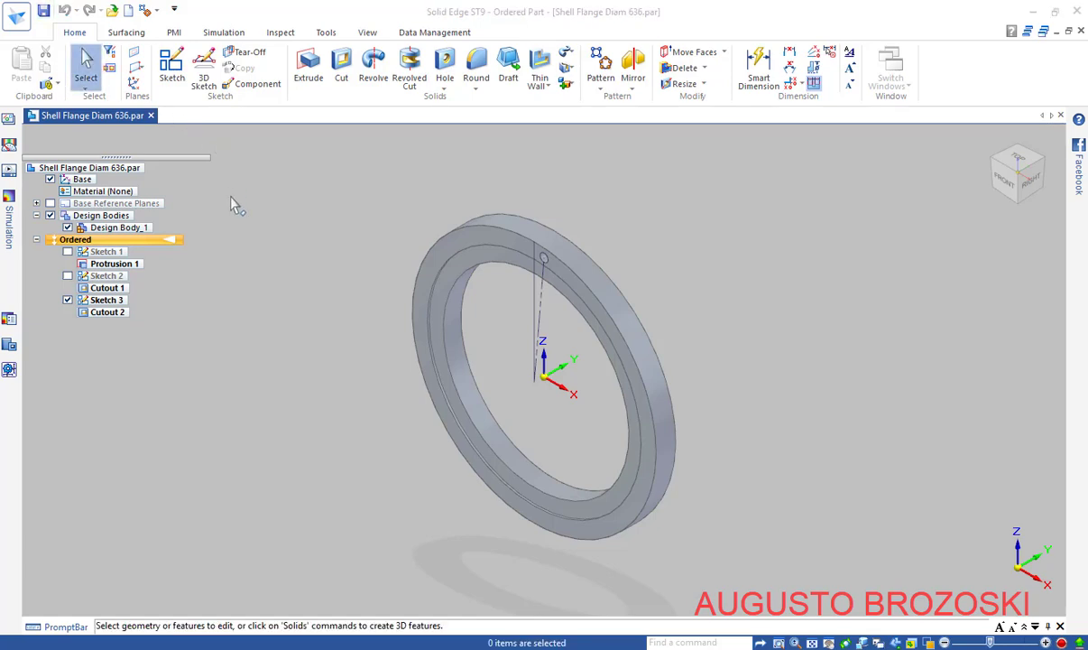
pyautogui.click(109, 314)
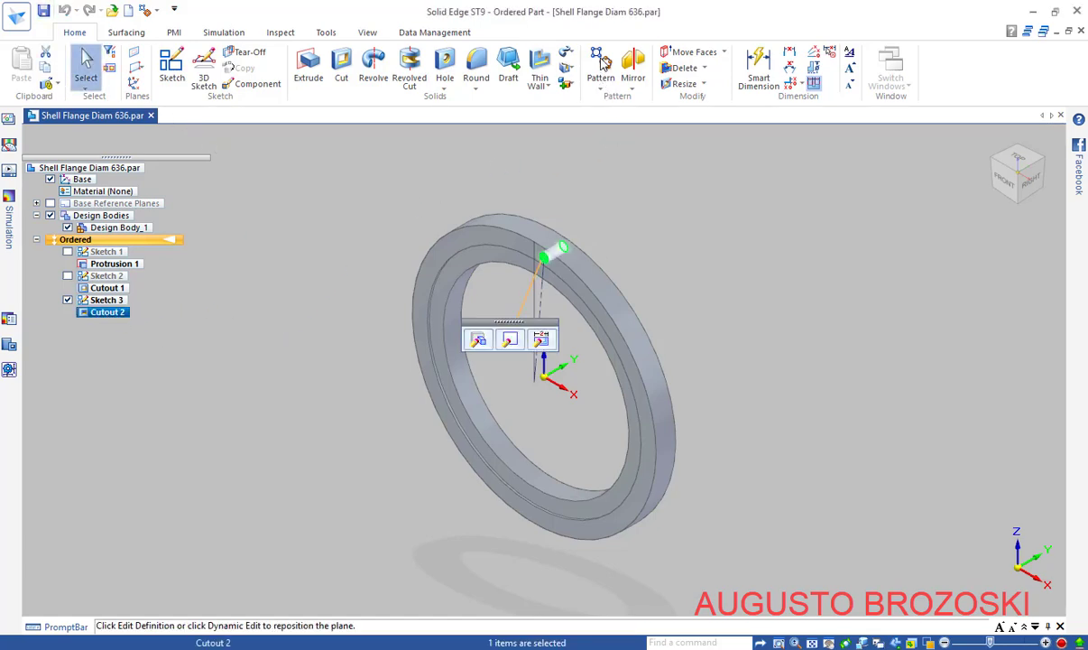
pyautogui.click(601, 65)
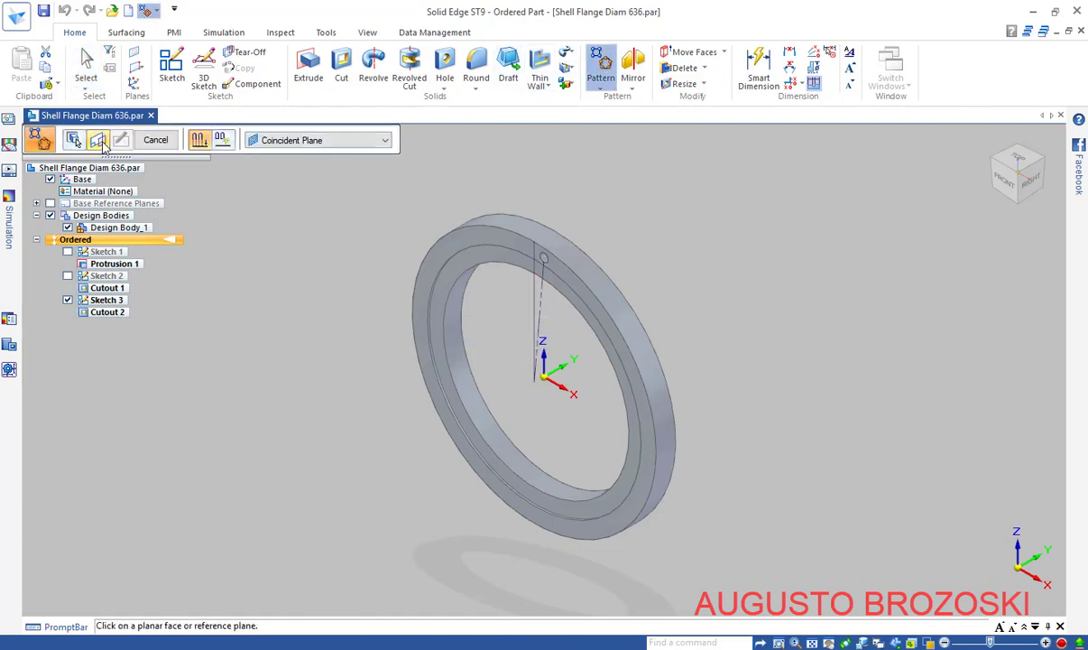
pyautogui.click(488, 238)
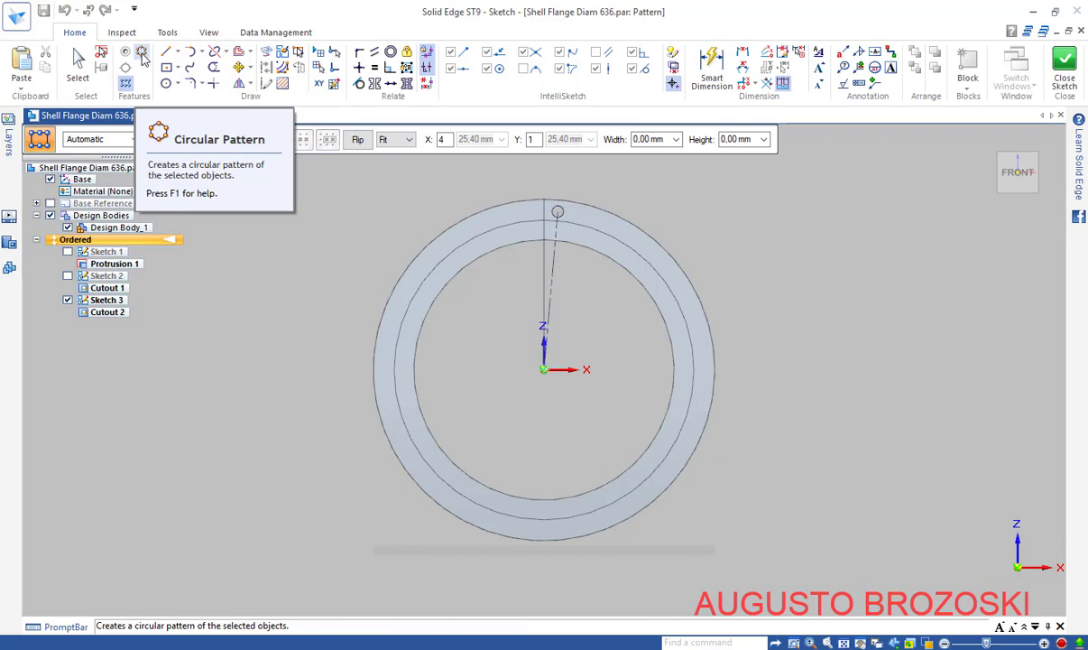
# Draw a full-circle Fit pattern path of 296 mm radius, centred on the origin, through the hole
pyautogui.click(142, 54)
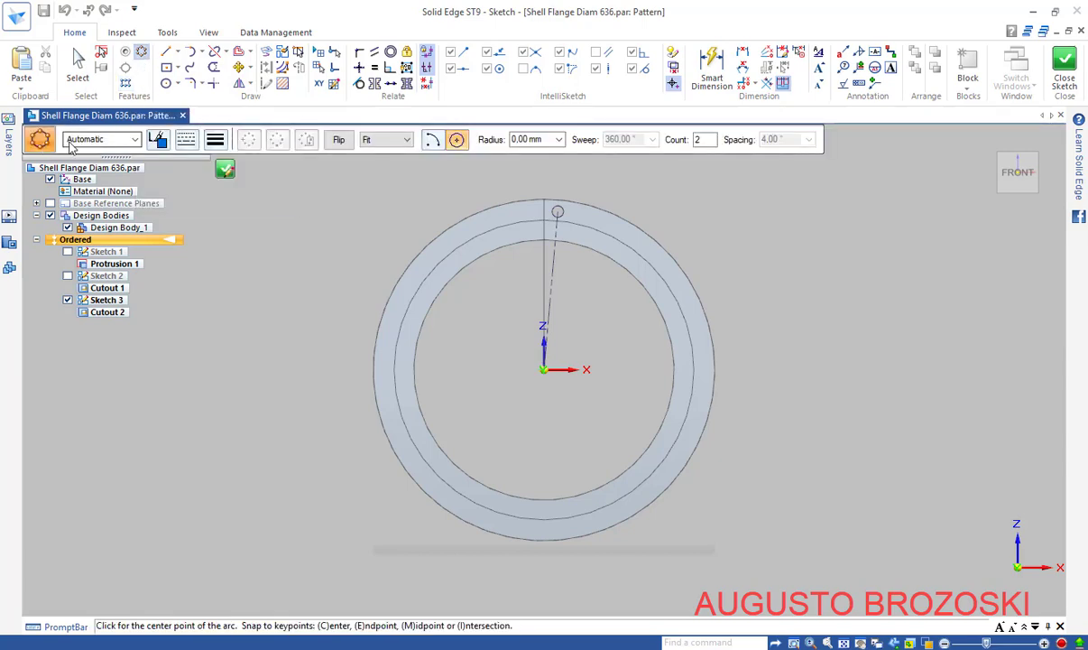
pyautogui.click(409, 147)
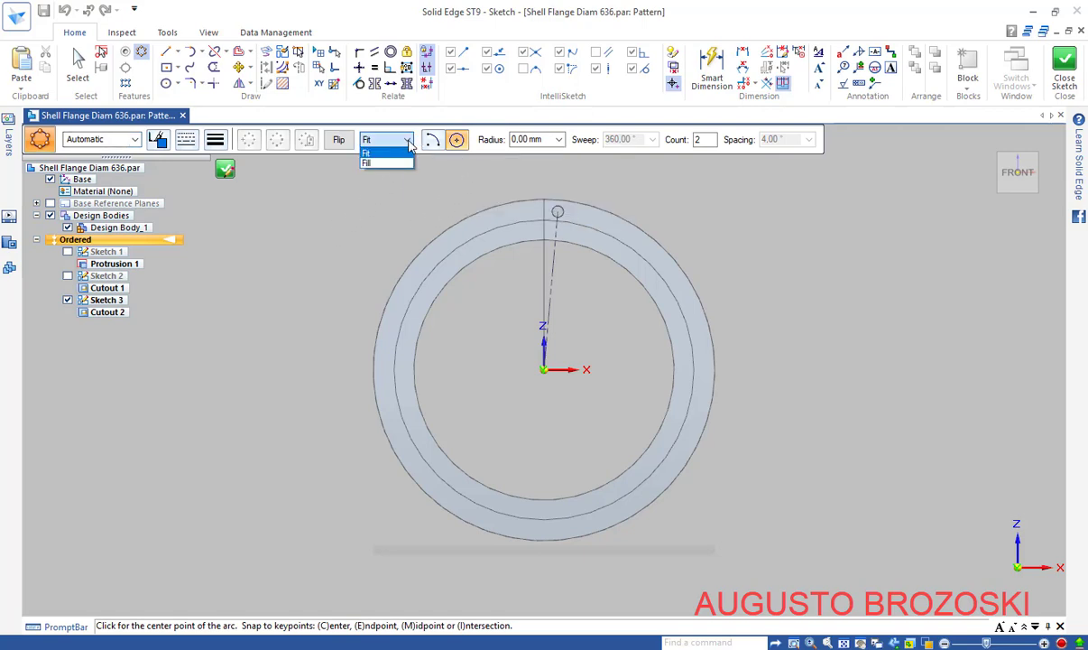
pyautogui.click(401, 153)
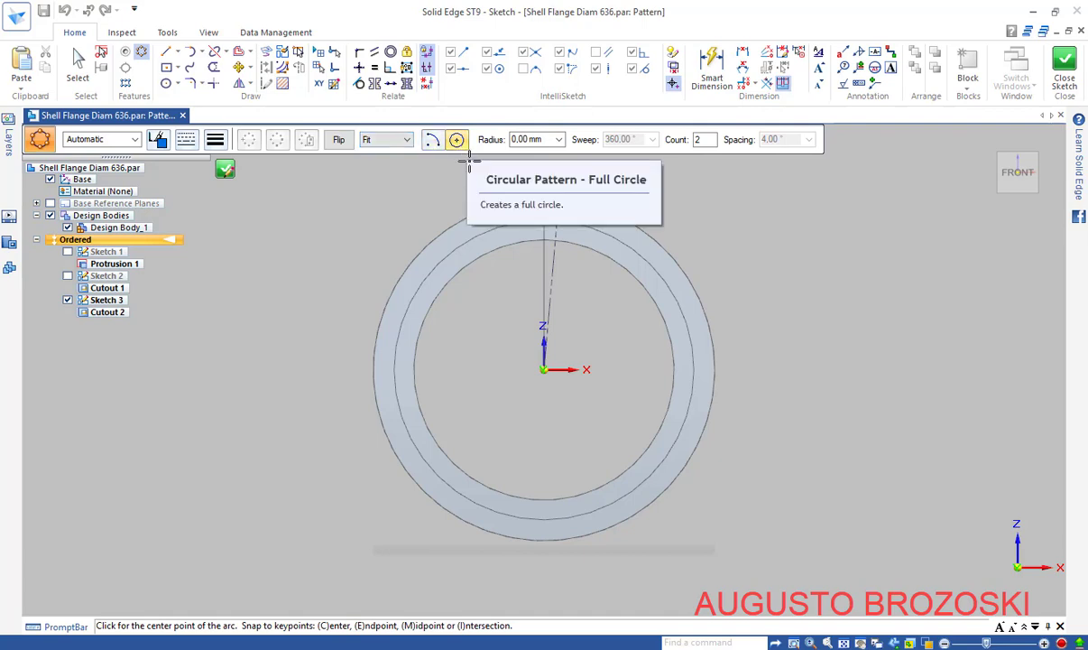
pyautogui.click(546, 370)
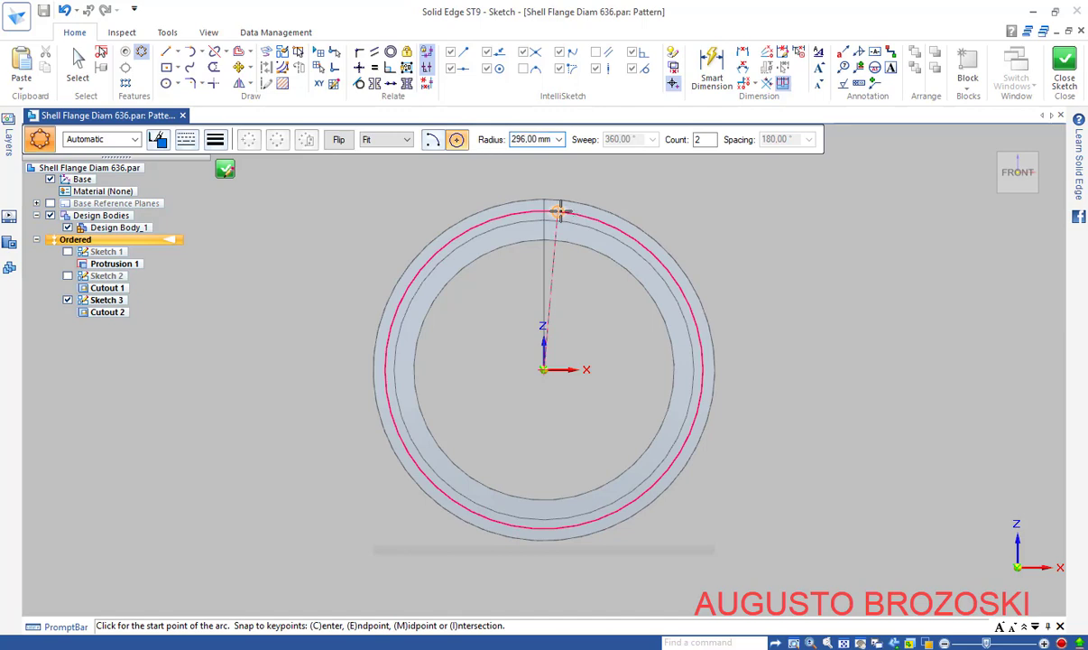
pyautogui.click(561, 211)
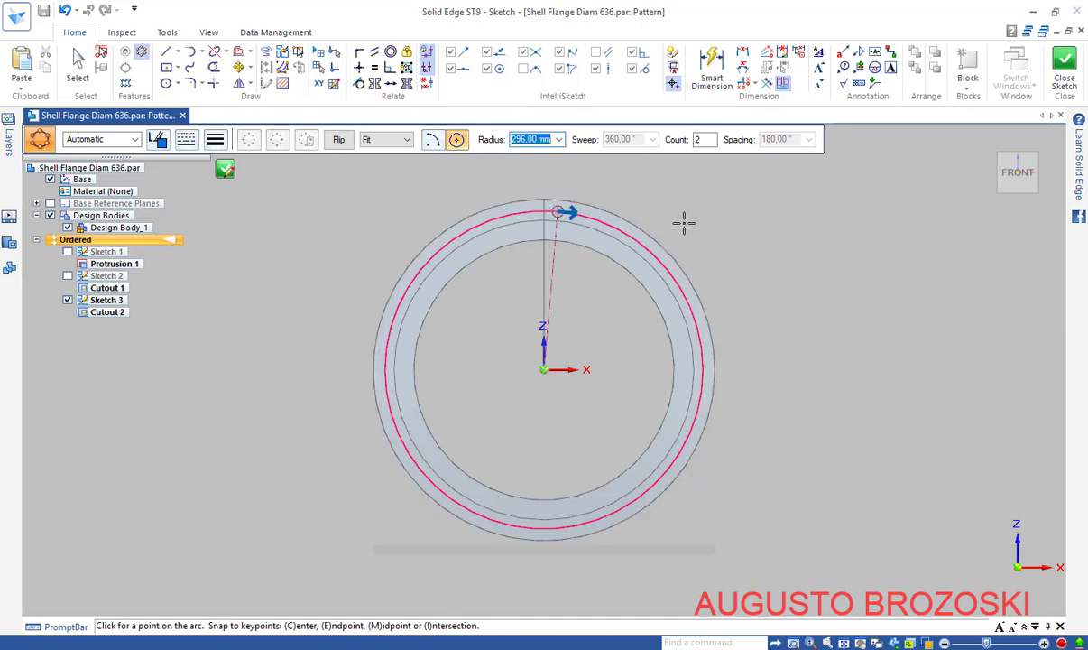
pyautogui.click(683, 222)
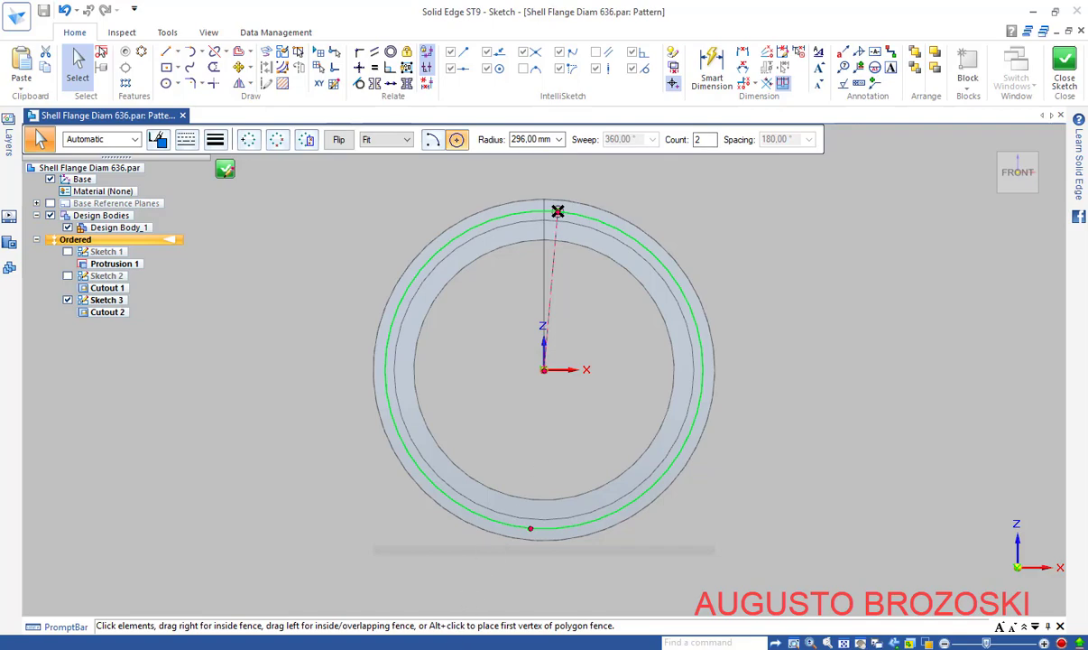
pyautogui.hotkey('alt', 'Tab')
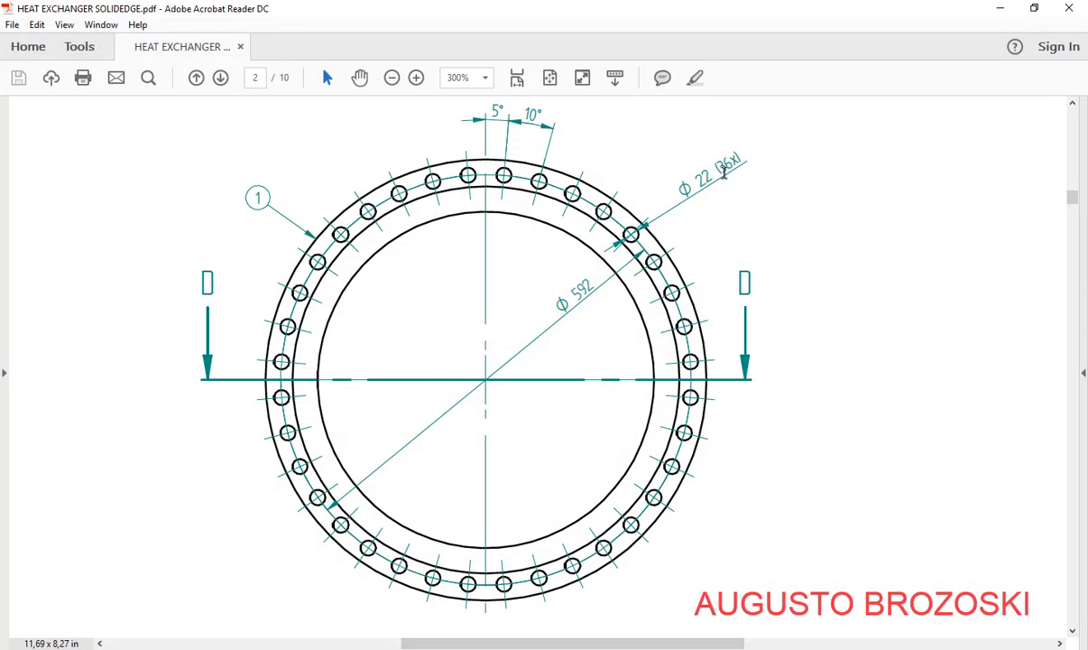
pyautogui.click(998, 10)
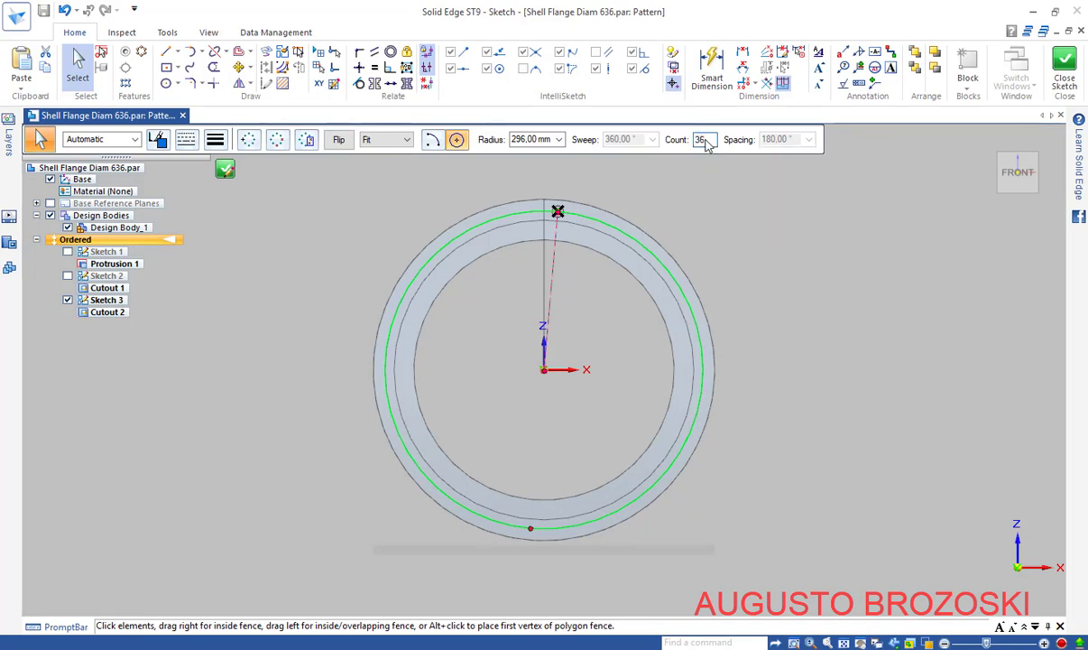
# Set the circular pattern count to 36 for the Ø22 hole, accept it and check it from the front view
pyautogui.press('Return')
pyautogui.keyDown('shift'); pyautogui.moveTo(563, 342); pyautogui.dragTo(457, 369, button='middle'); pyautogui.keyUp('shift')
pyautogui.scroll(3, 428, 256)
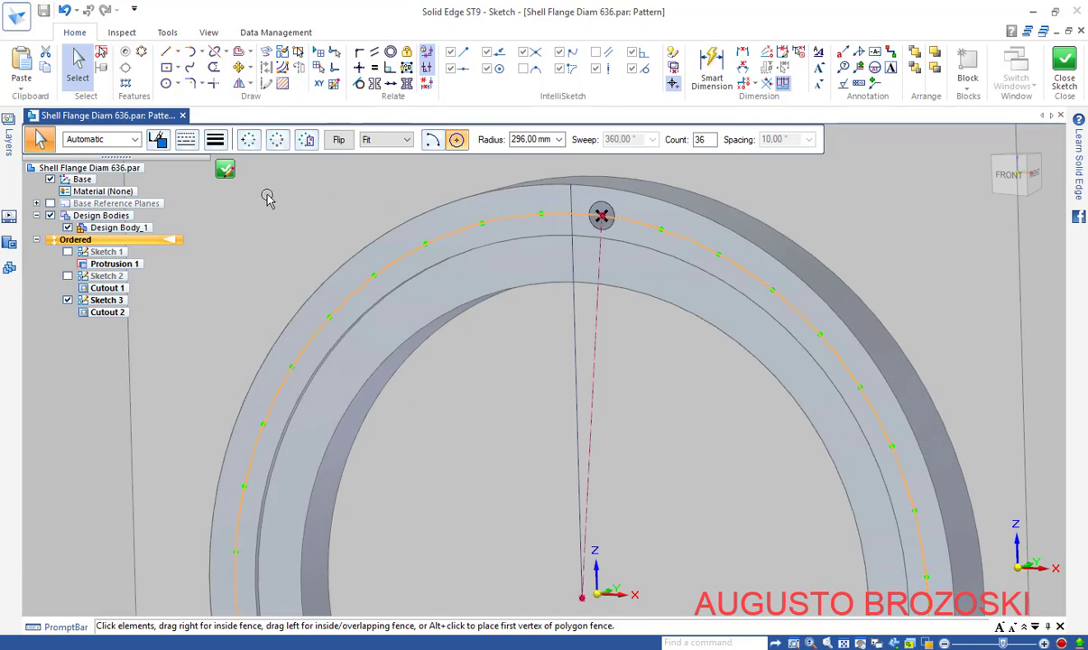
pyautogui.click(226, 172)
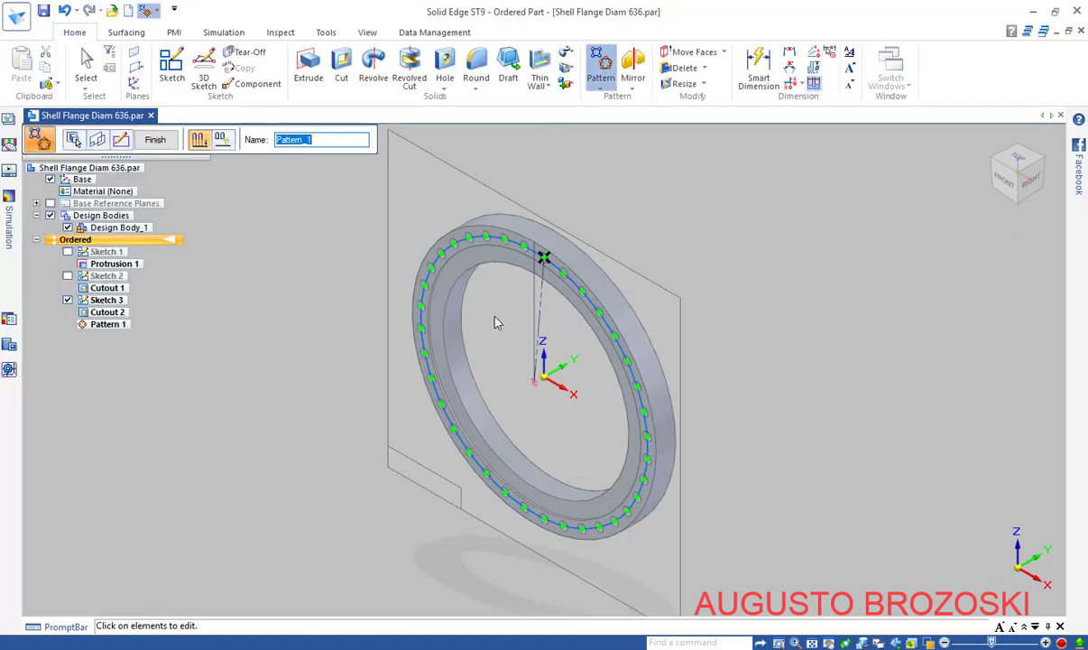
pyautogui.hotkey('ctrl', 'f')
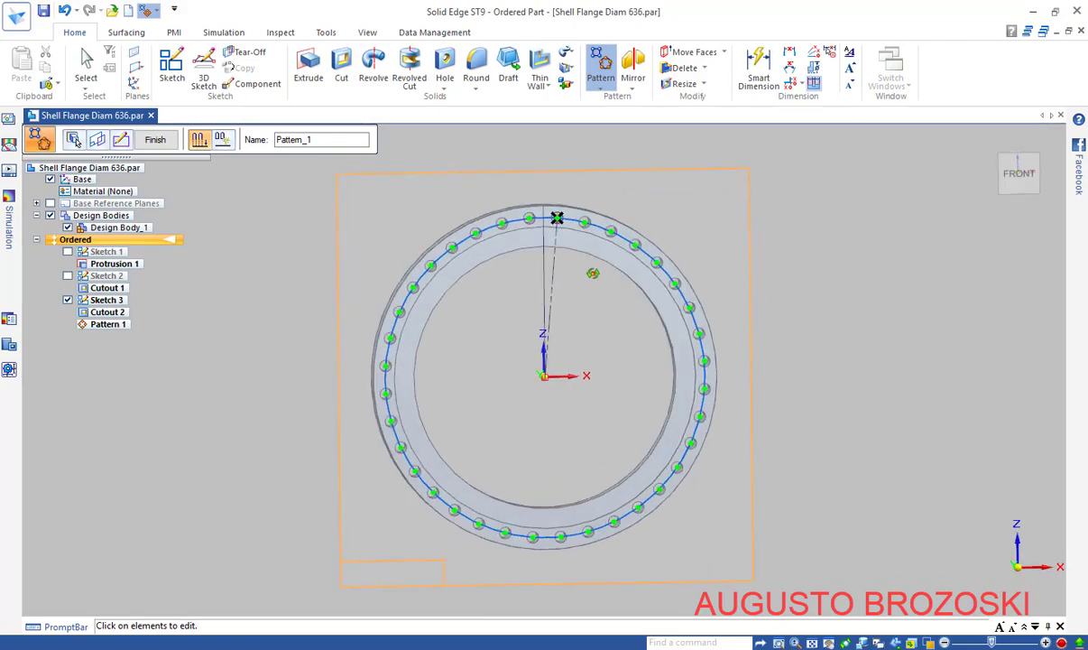
pyautogui.moveTo(592, 272); pyautogui.dragTo(530, 330, button='middle')
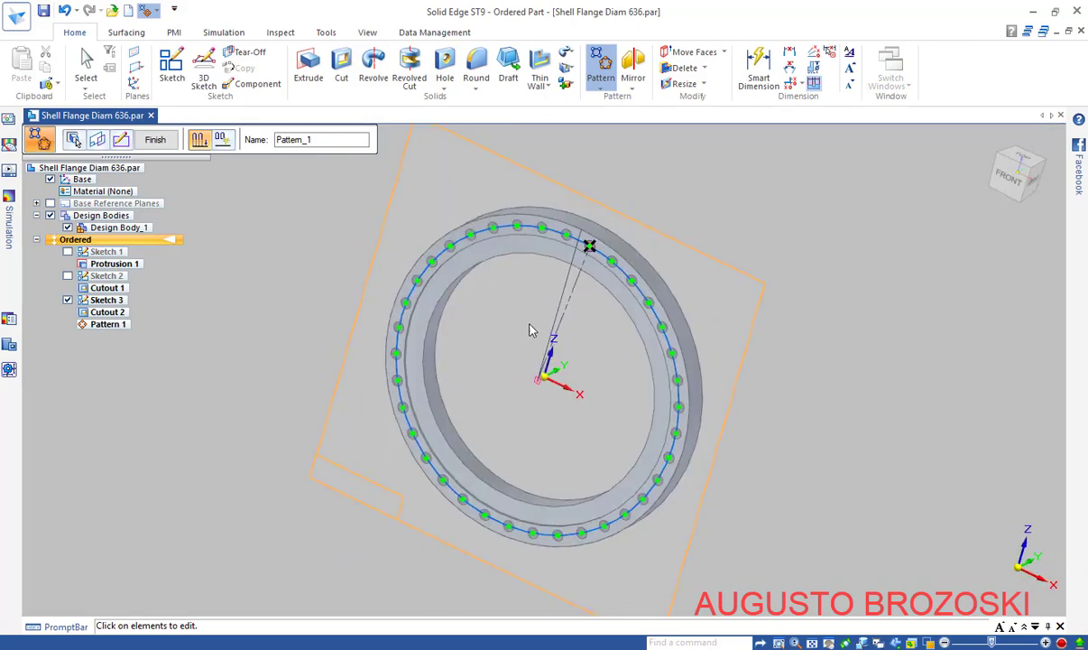
pyautogui.click(156, 139)
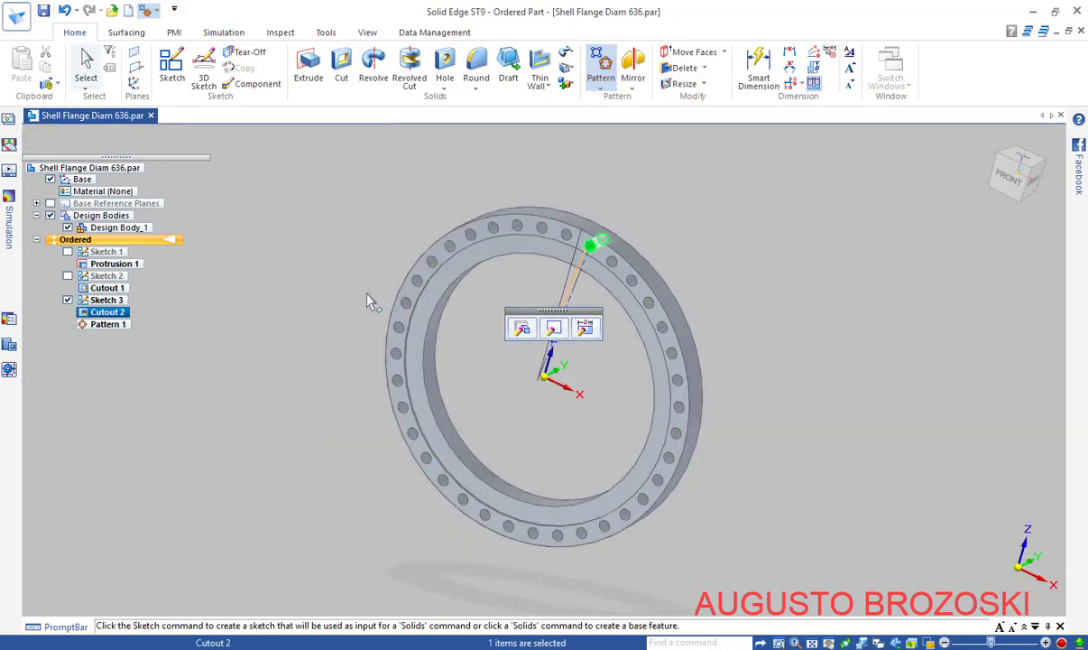
# Hide Sketch 3, return the flange to an isometric view and save the part
pyautogui.press('Escape')
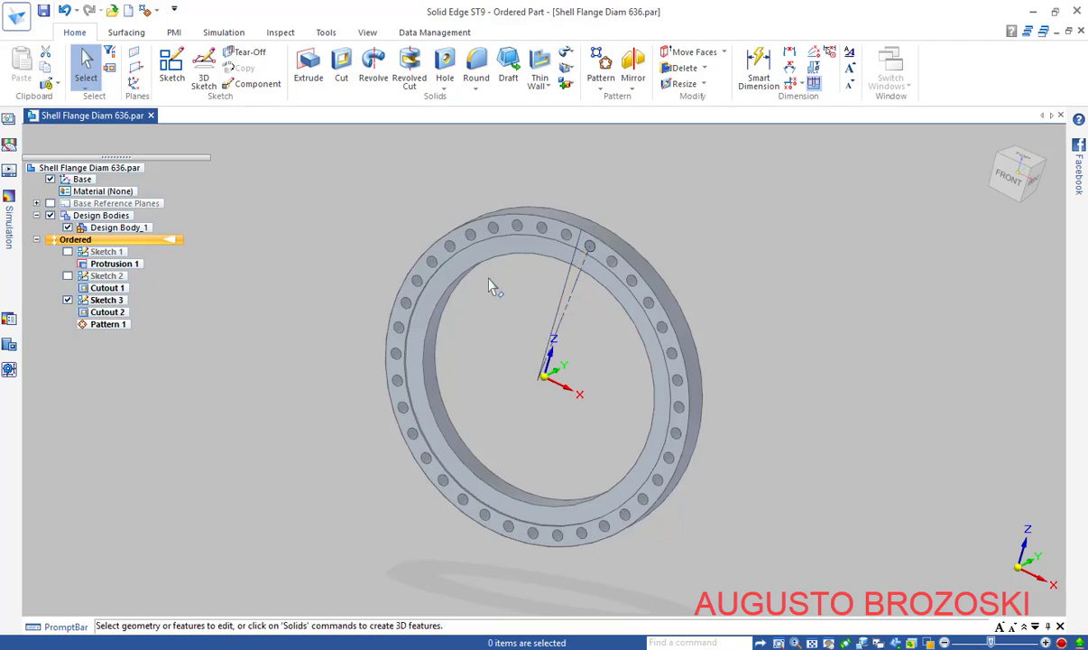
pyautogui.click(68, 300)
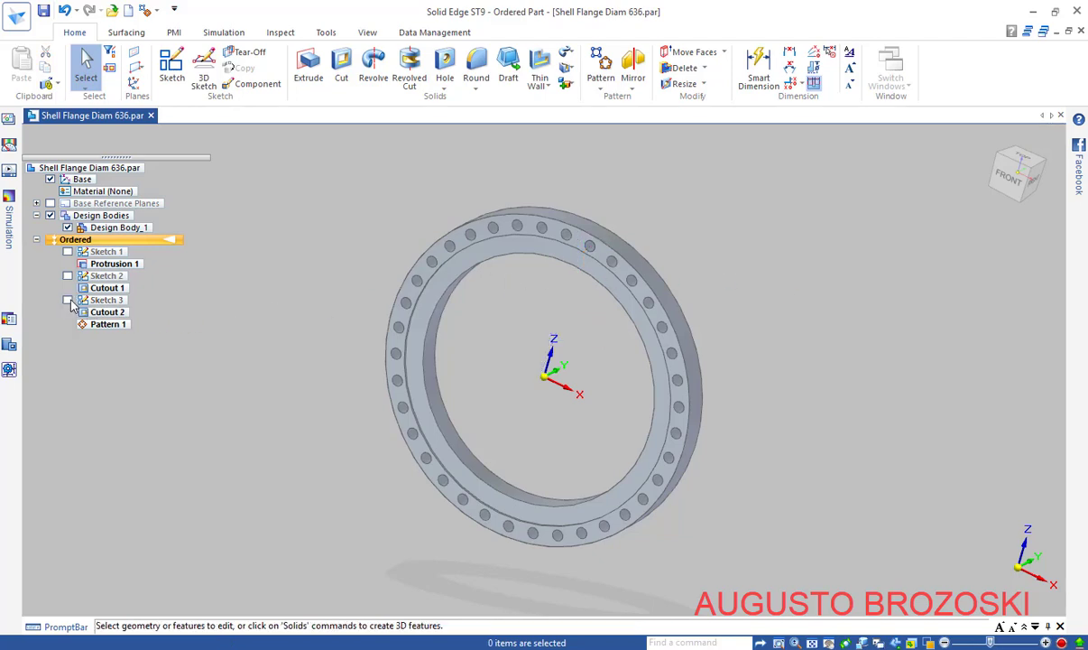
pyautogui.click(992, 210)
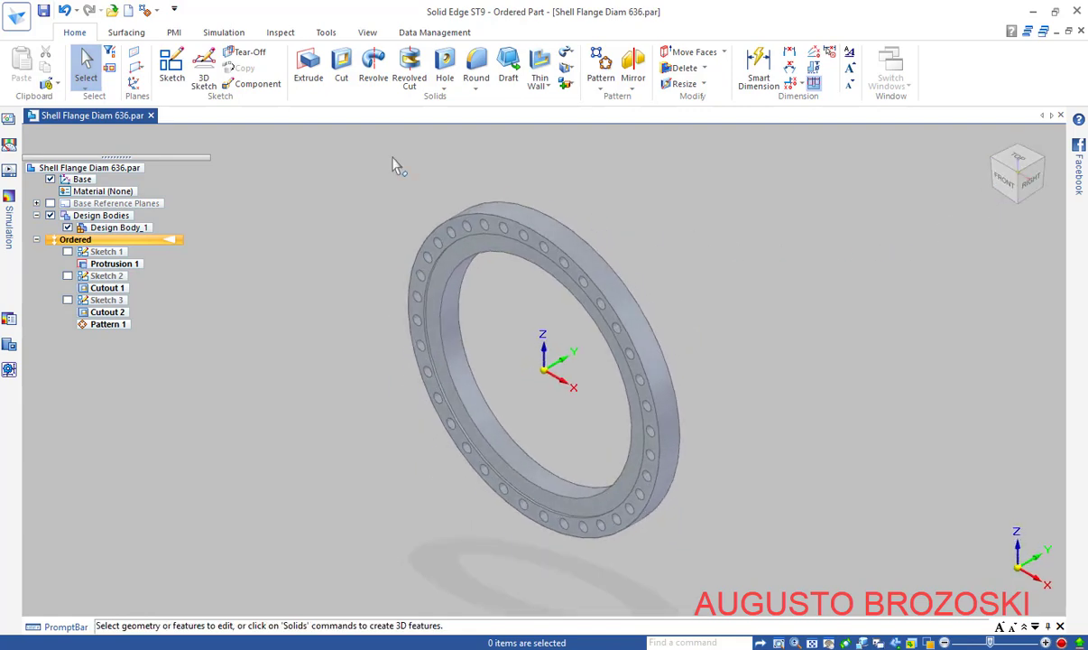
pyautogui.click(44, 11)
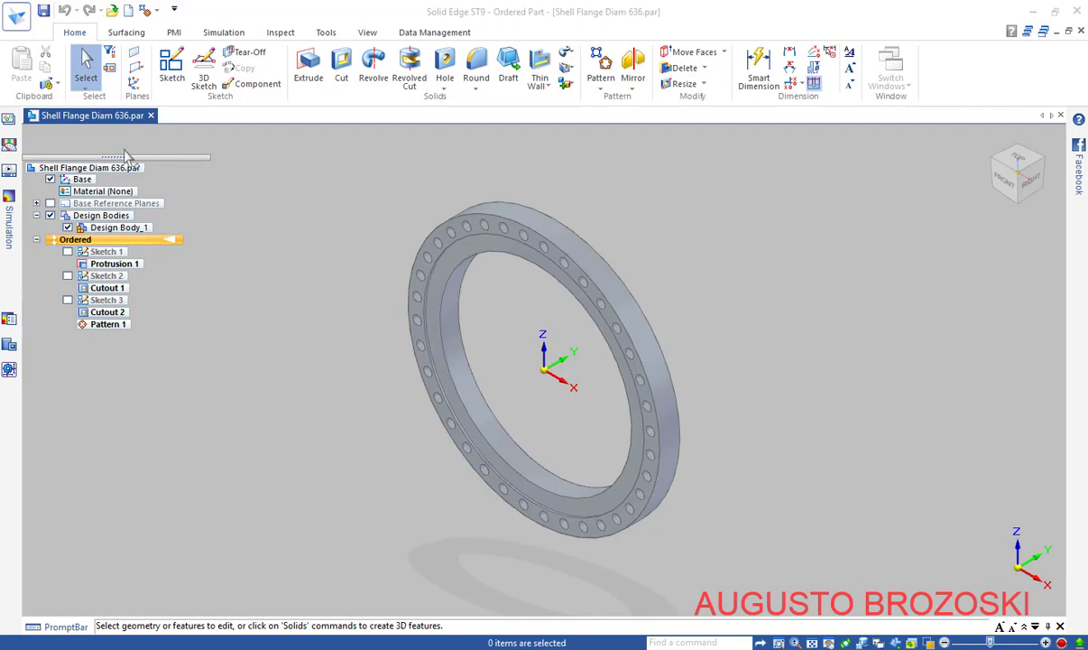
pyautogui.rightClick(122, 171)
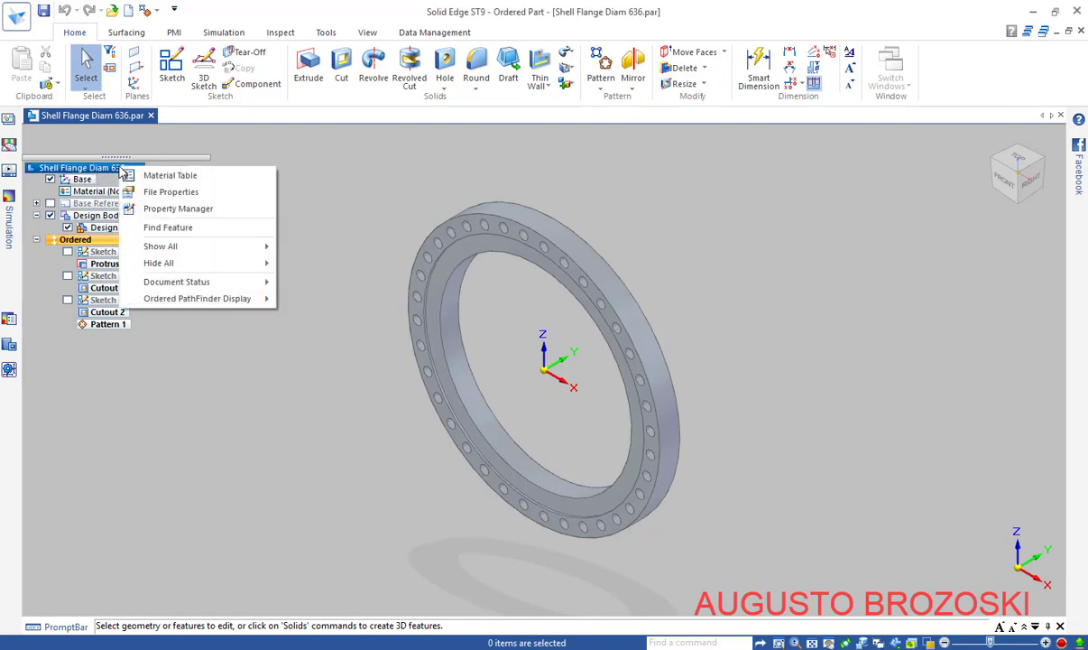
# Apply Stainless Steel, 304 with a Gold face style to the flange and confirm
pyautogui.click(180, 178)
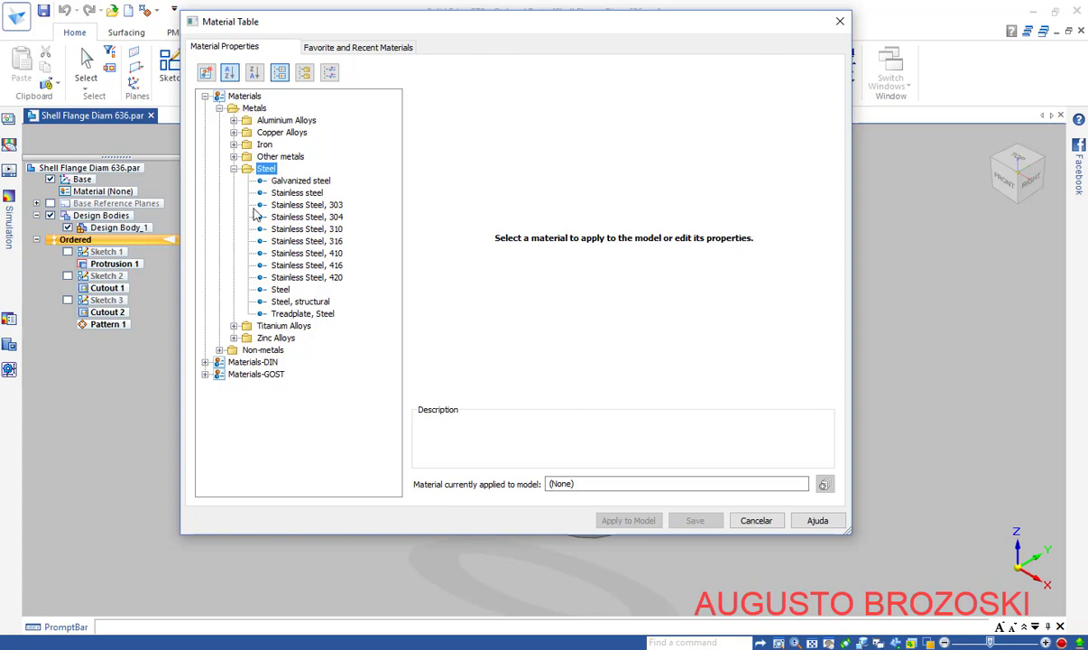
pyautogui.click(326, 220)
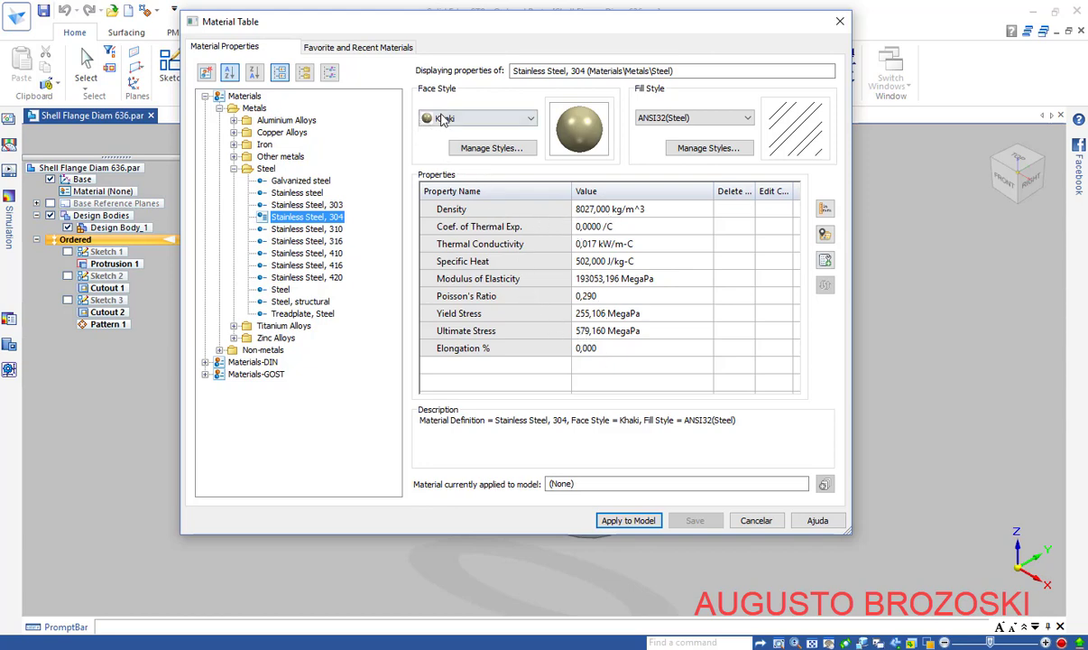
pyautogui.click(528, 121)
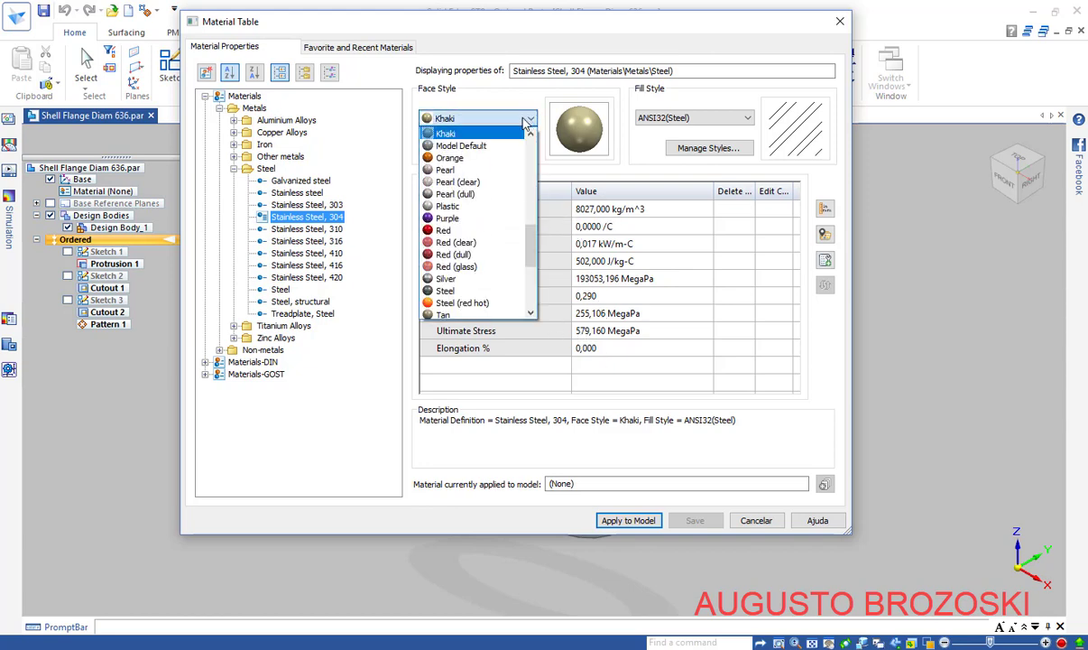
pyautogui.scroll(1, 476, 249)
pyautogui.scroll(8, 479, 235)
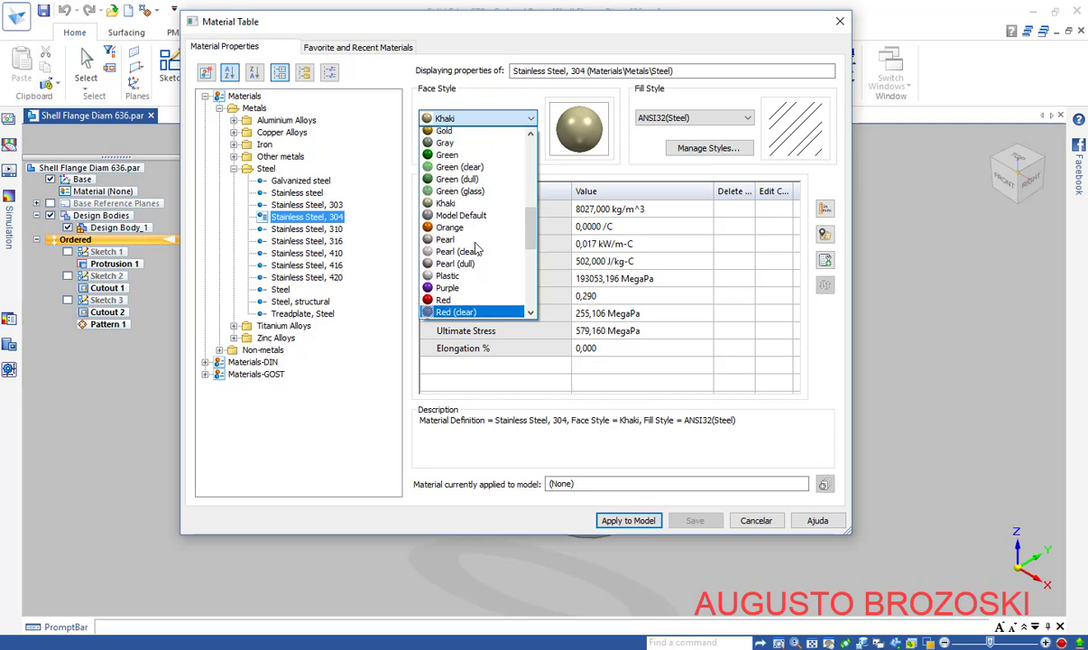
pyautogui.scroll(-10, 481, 206)
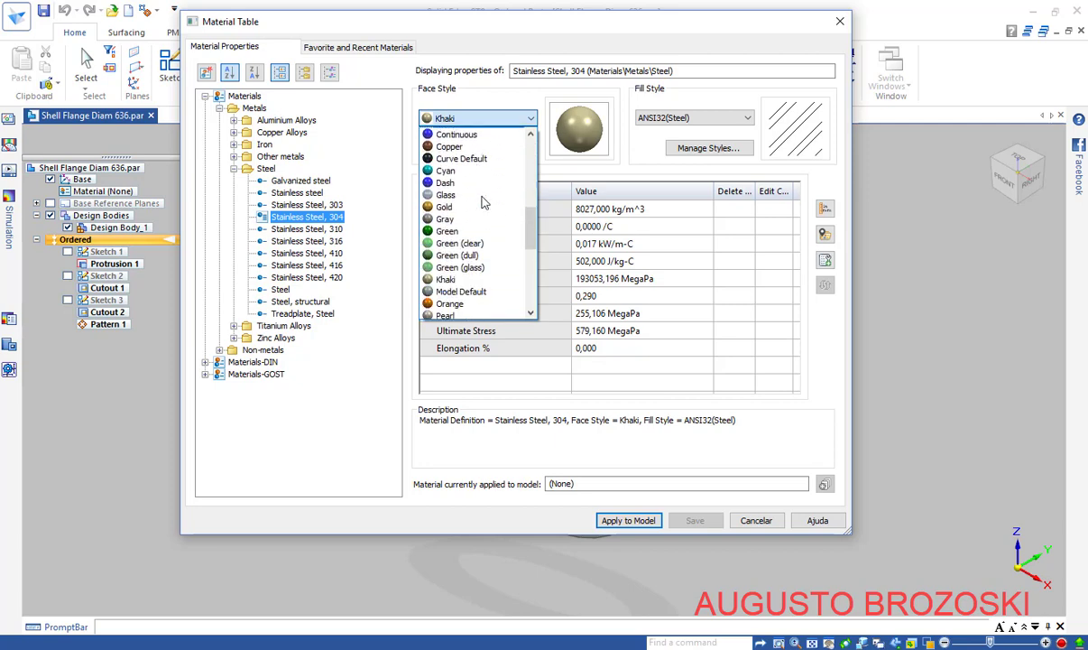
pyautogui.scroll(-2, 476, 212)
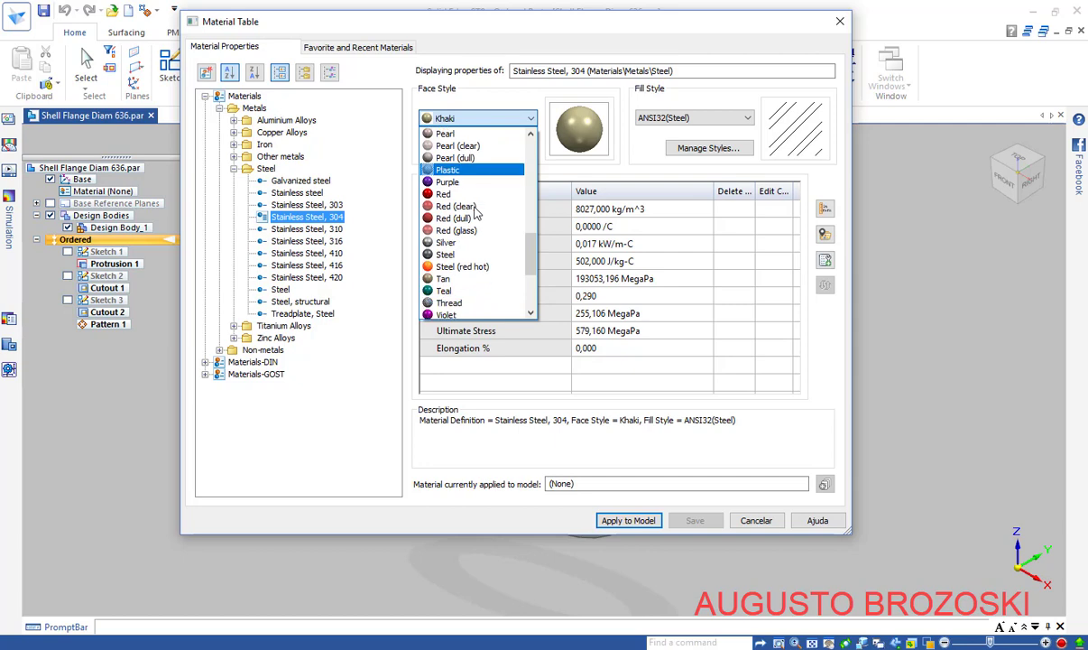
pyautogui.scroll(6, 477, 212)
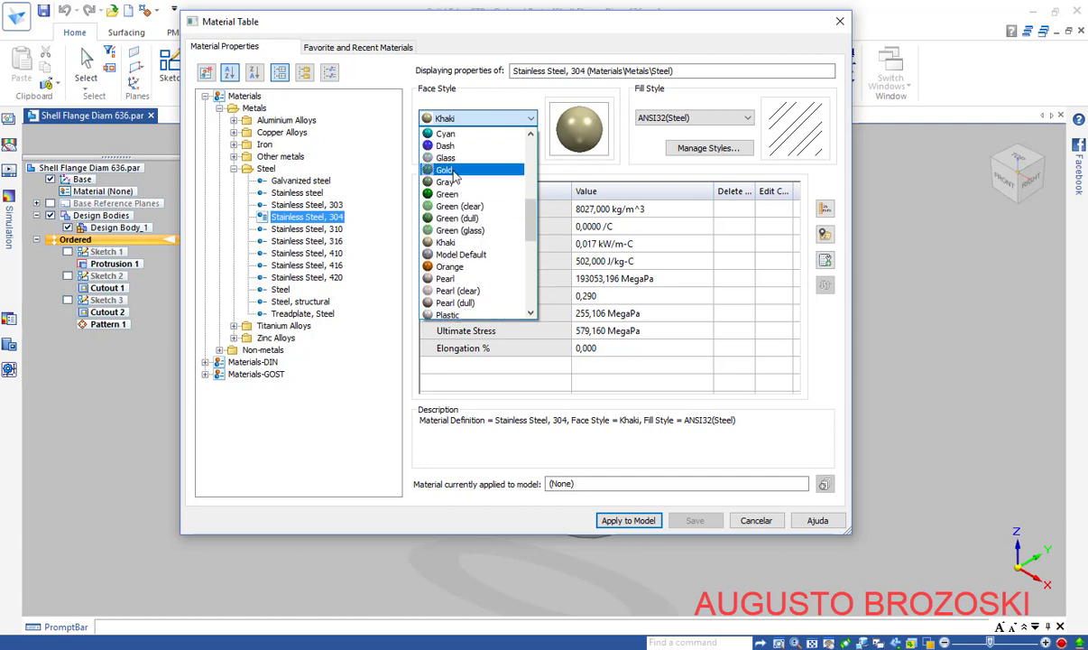
pyautogui.click(446, 170)
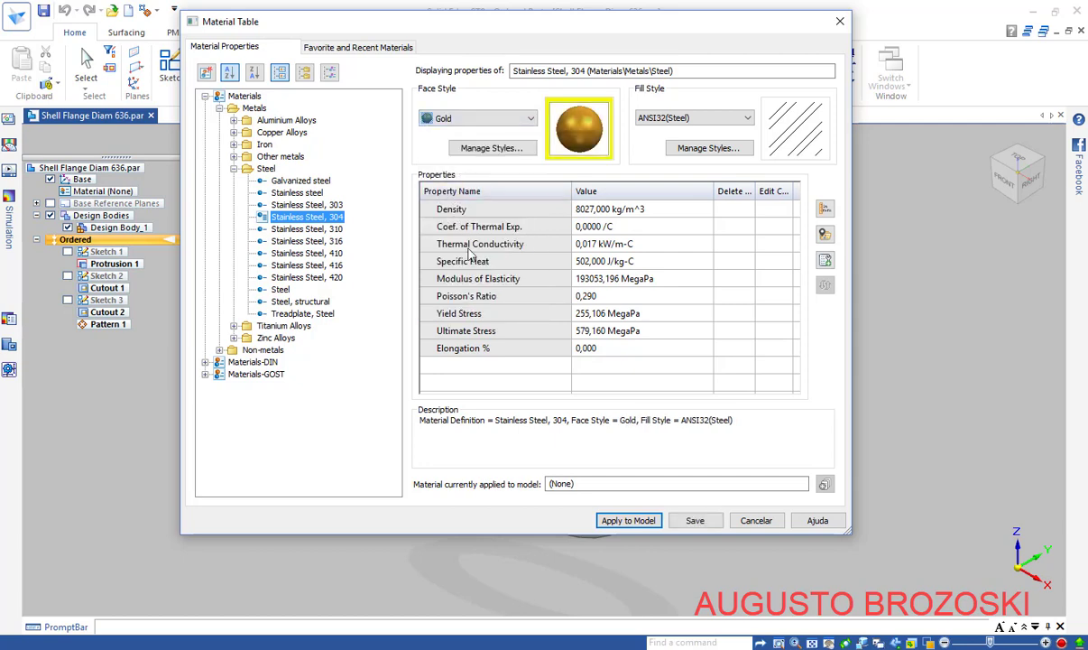
pyautogui.click(630, 522)
pyautogui.click(502, 364)
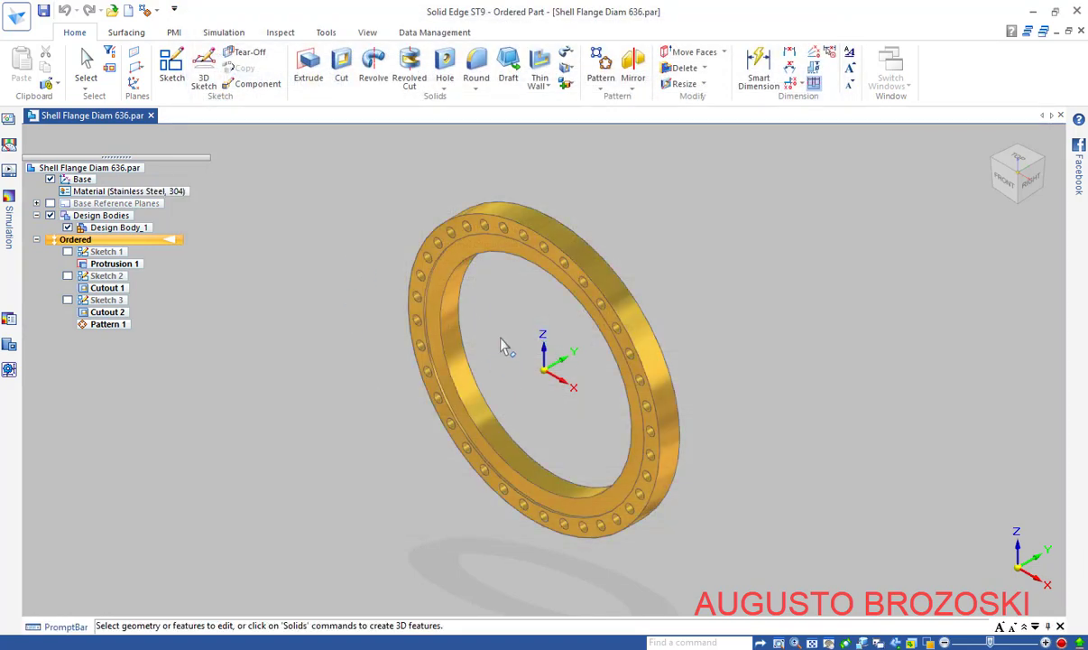
# Review the gold flange in right and isometric views, then open the empty part C.par
pyautogui.scroll(2, 528, 366)
pyautogui.moveTo(528, 365); pyautogui.dragTo(683, 229, button='middle')
pyautogui.hotkey('ctrl', 'r')
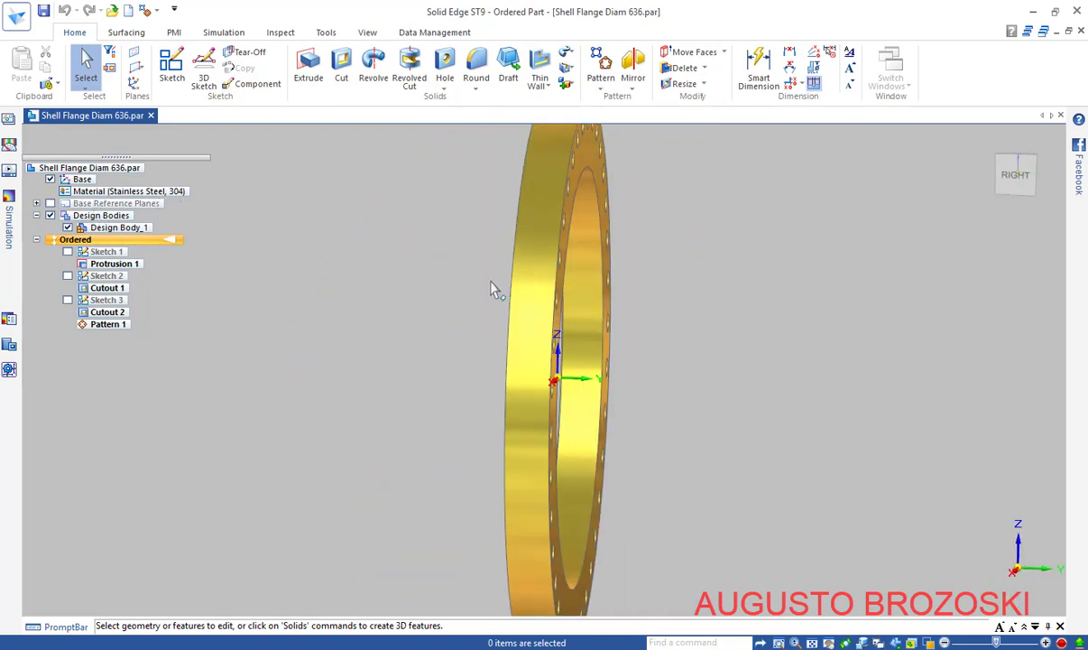
pyautogui.moveTo(1026, 216)
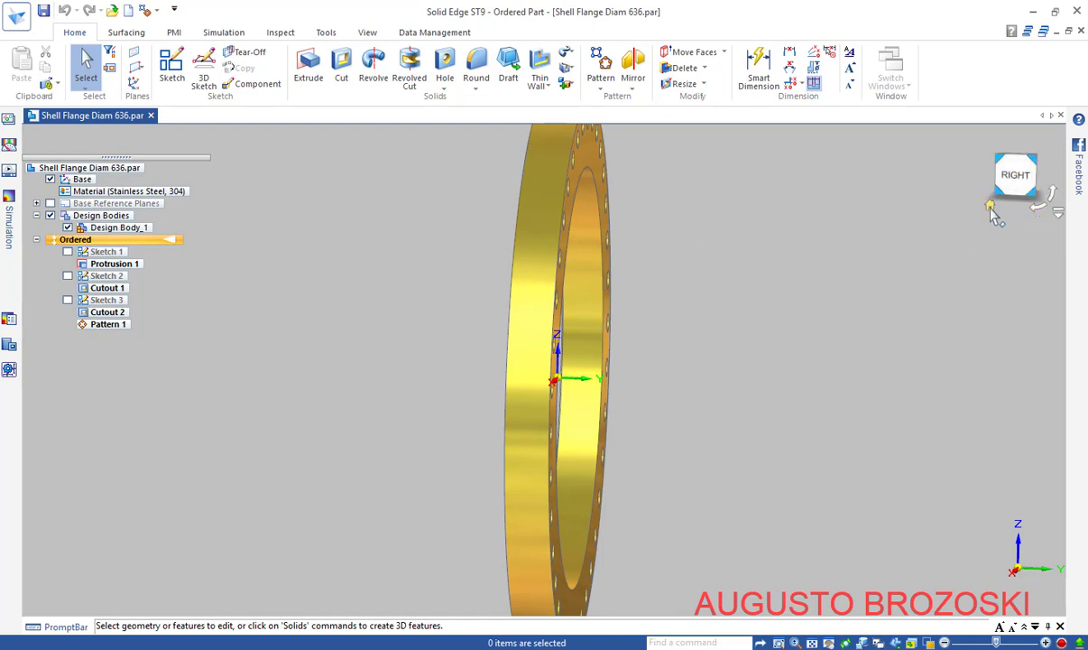
pyautogui.click(991, 207)
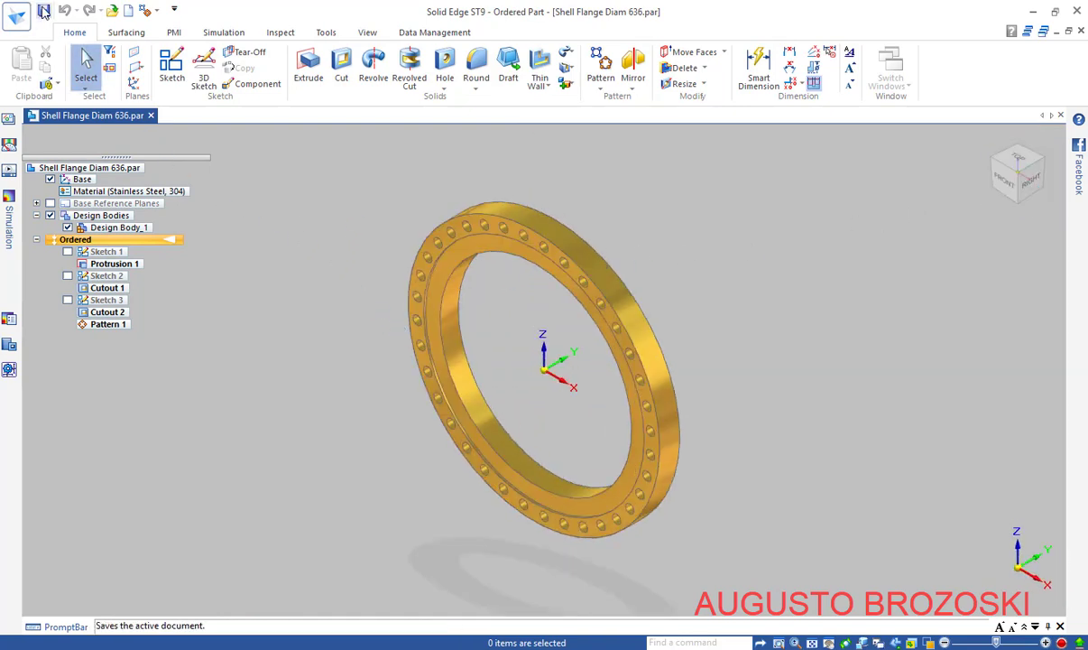
pyautogui.hotkey('ctrl', 'n')
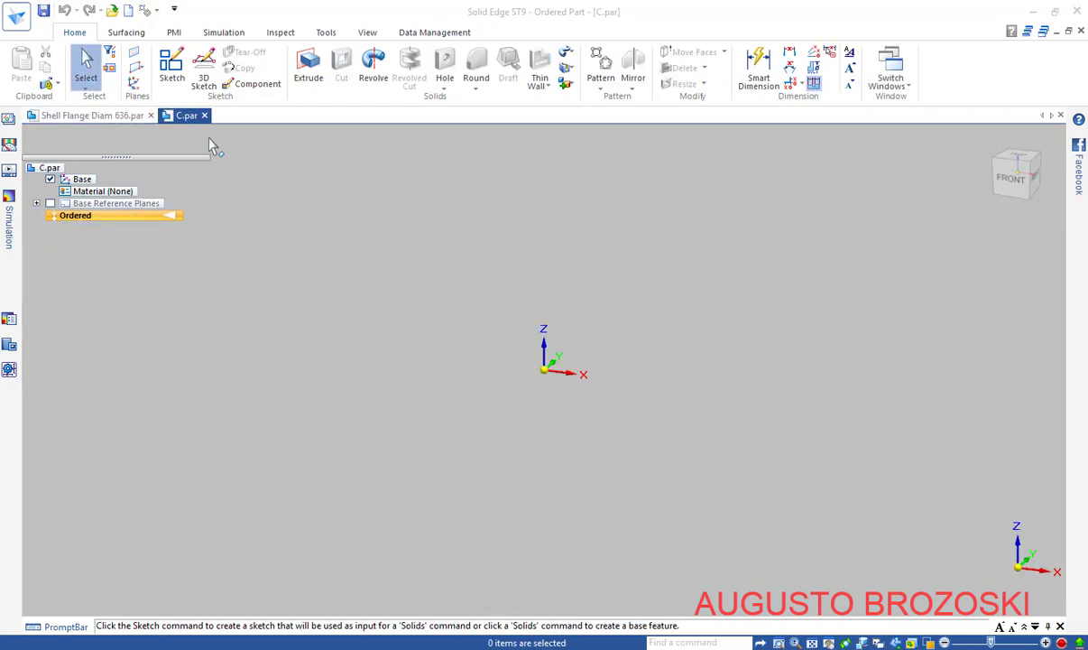
pyautogui.hotkey('alt', 'Tab')
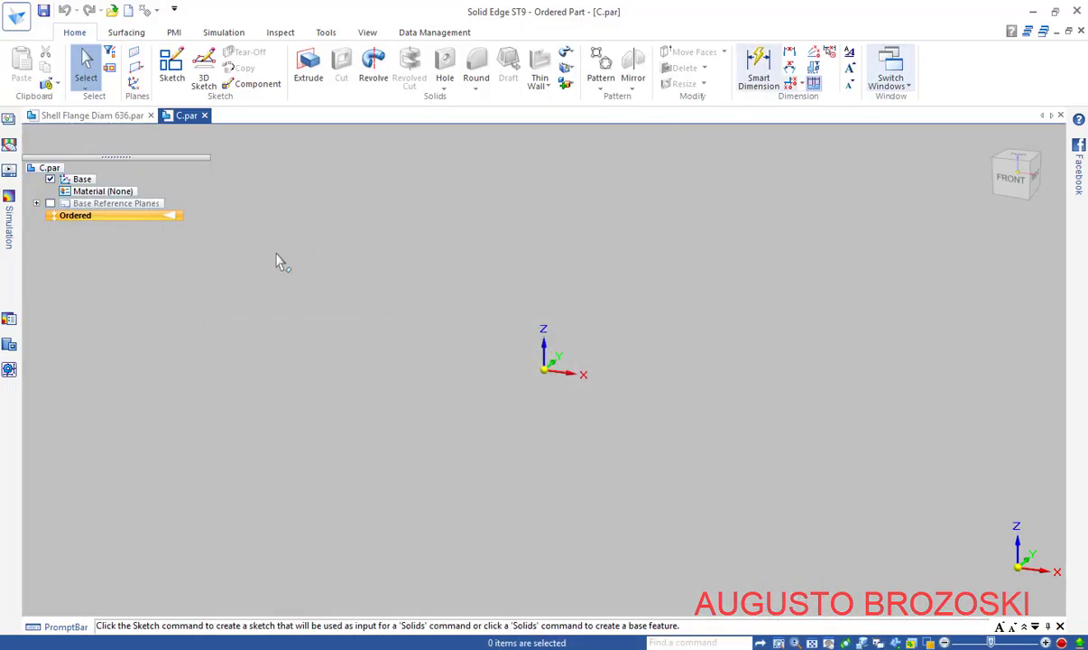
# Create a new part from the ISO Metric part template
pyautogui.click(128, 10)
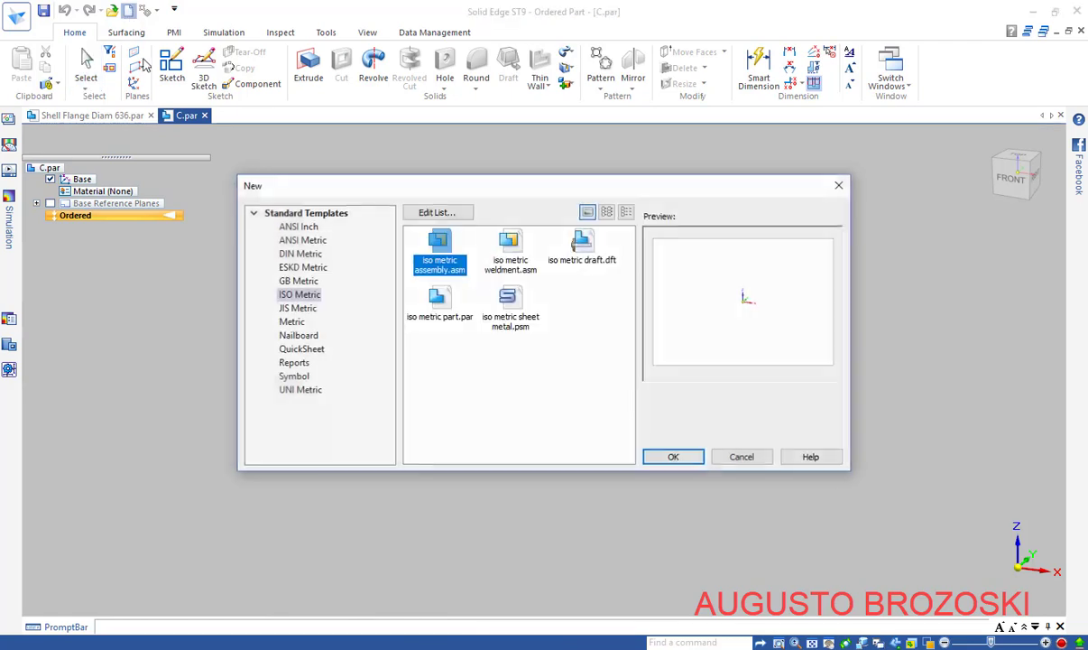
pyautogui.click(441, 309)
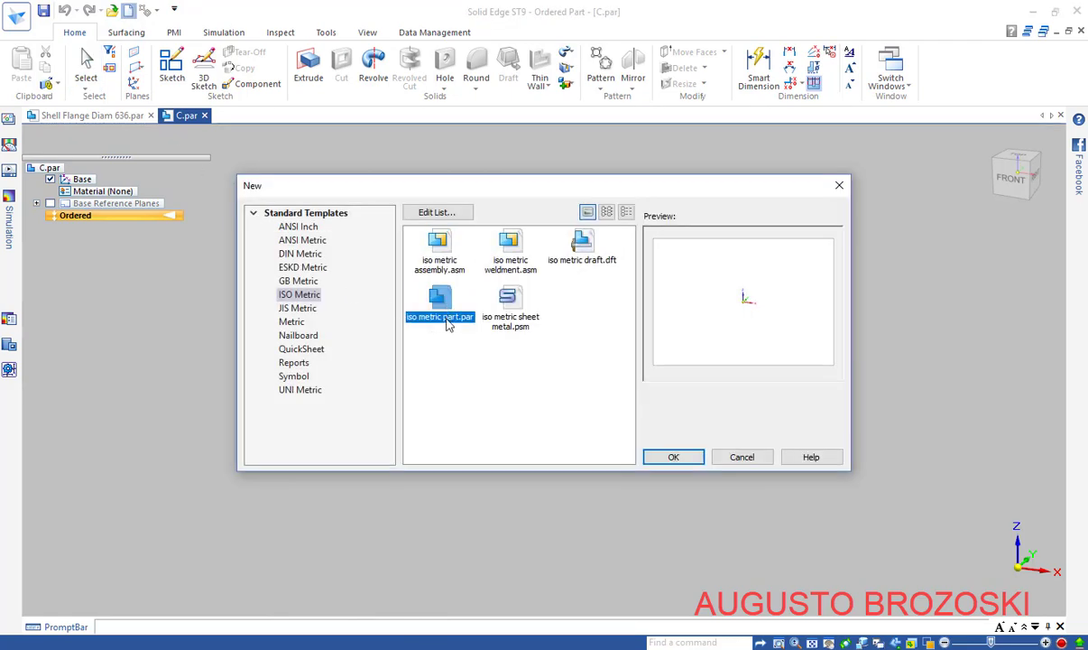
pyautogui.click(670, 455)
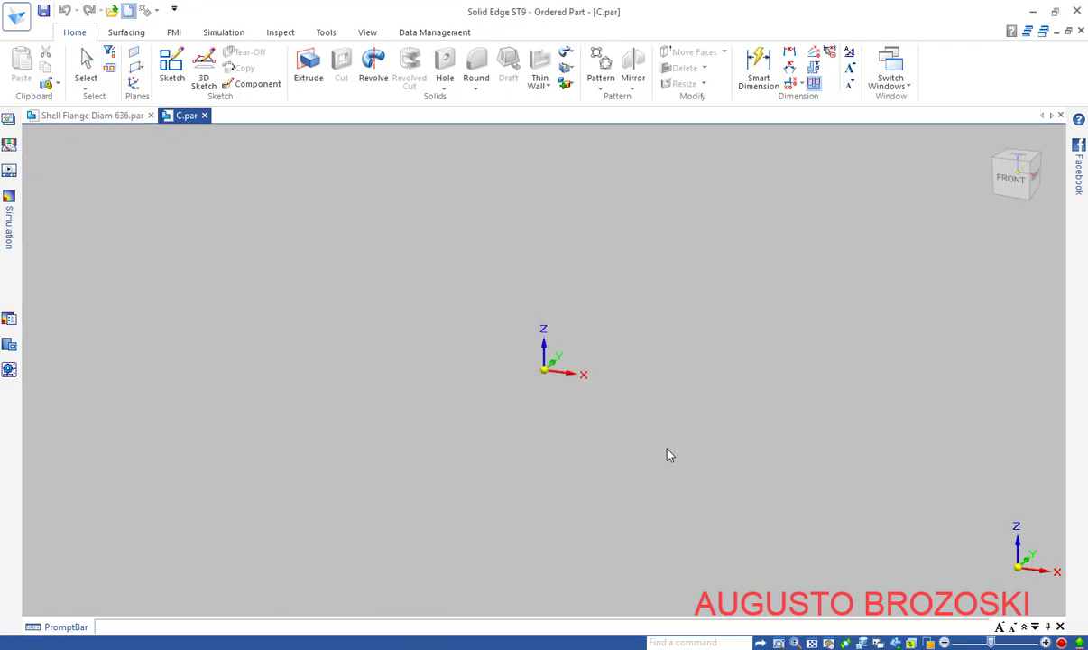
# Save the new part as 'Cylinder 20 Pol SCH60 x 2250'
pyautogui.click(43, 12)
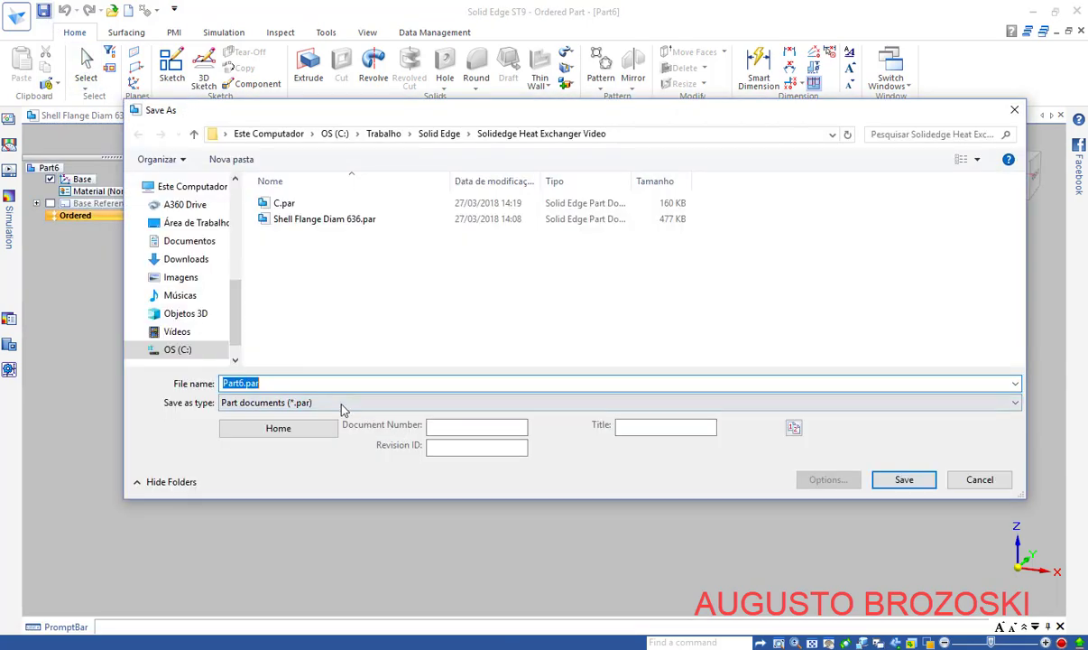
pyautogui.write('C')
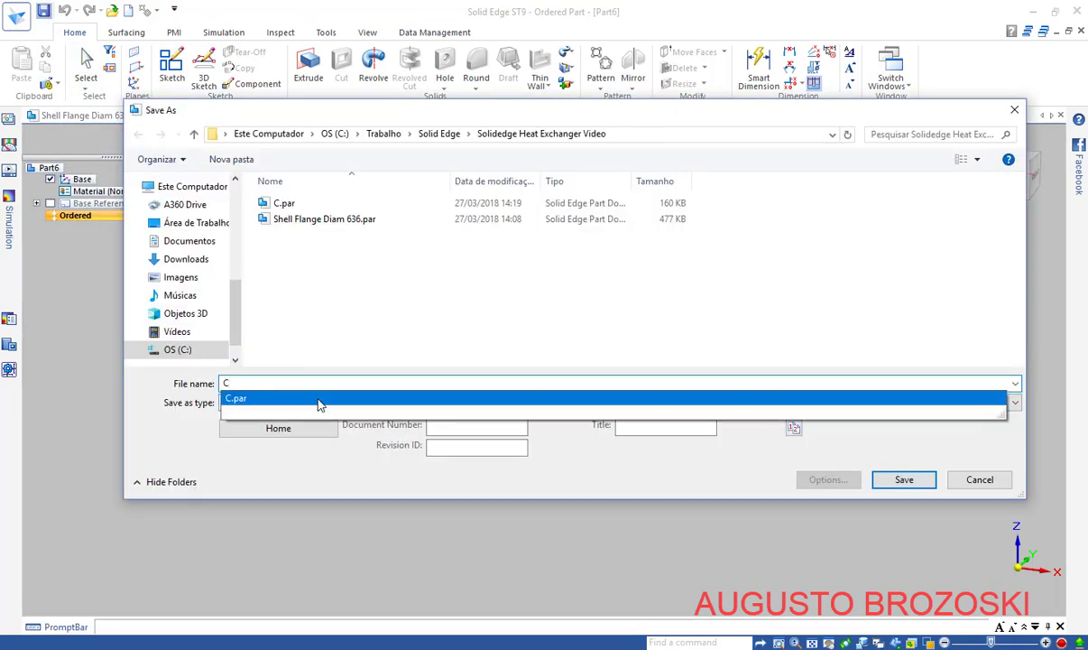
pyautogui.write('ylinder 20 Pol SCH60 x 2250')
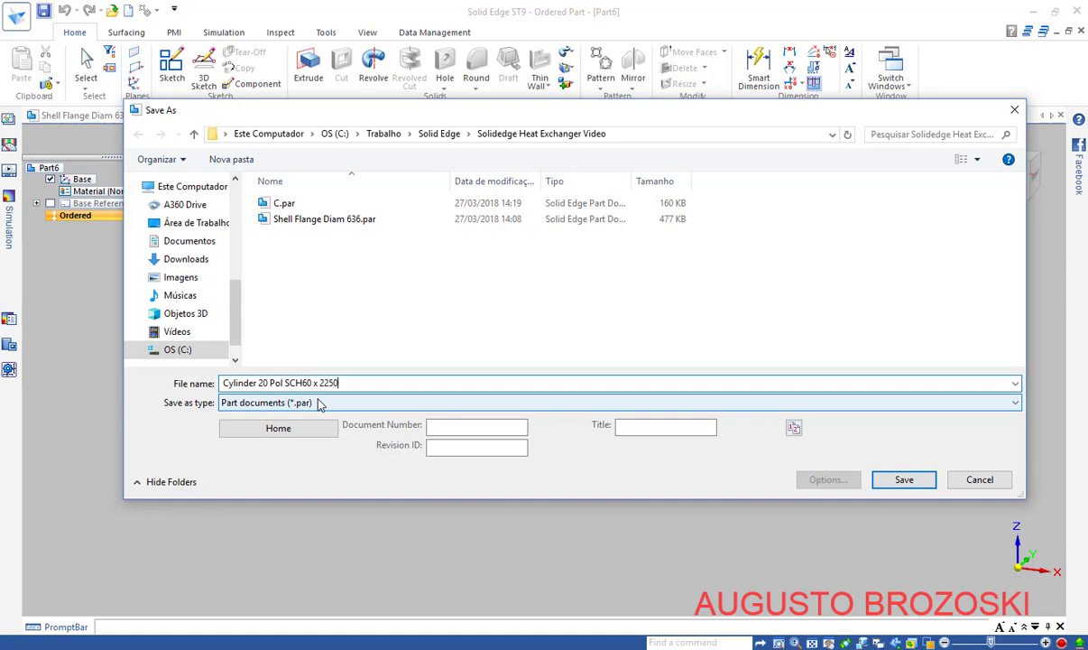
pyautogui.click(340, 383)
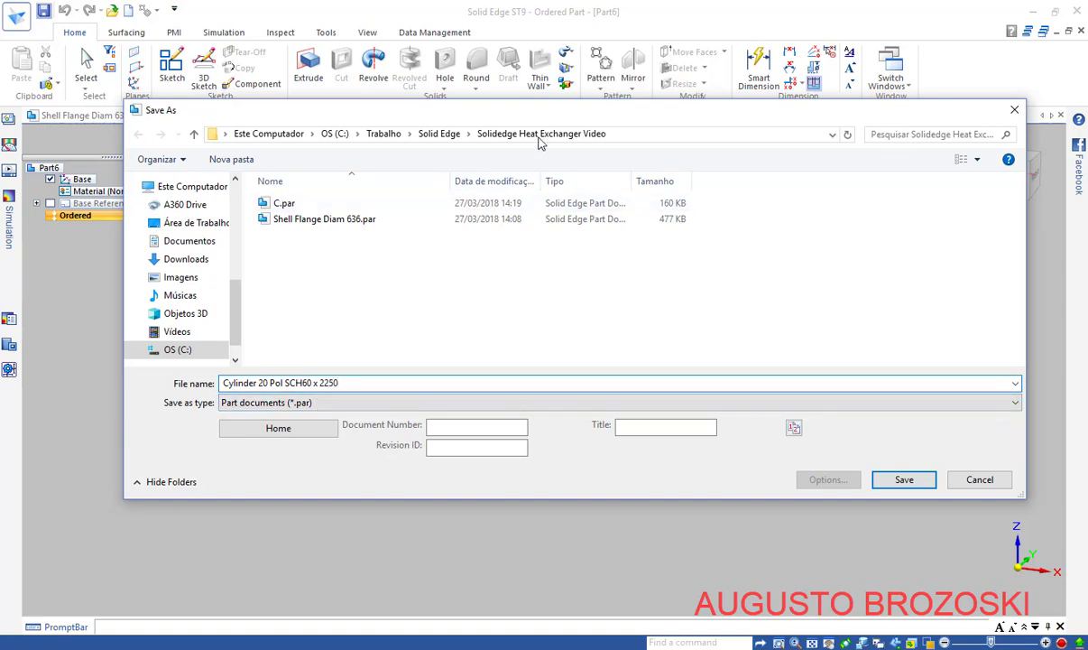
pyautogui.click(903, 479)
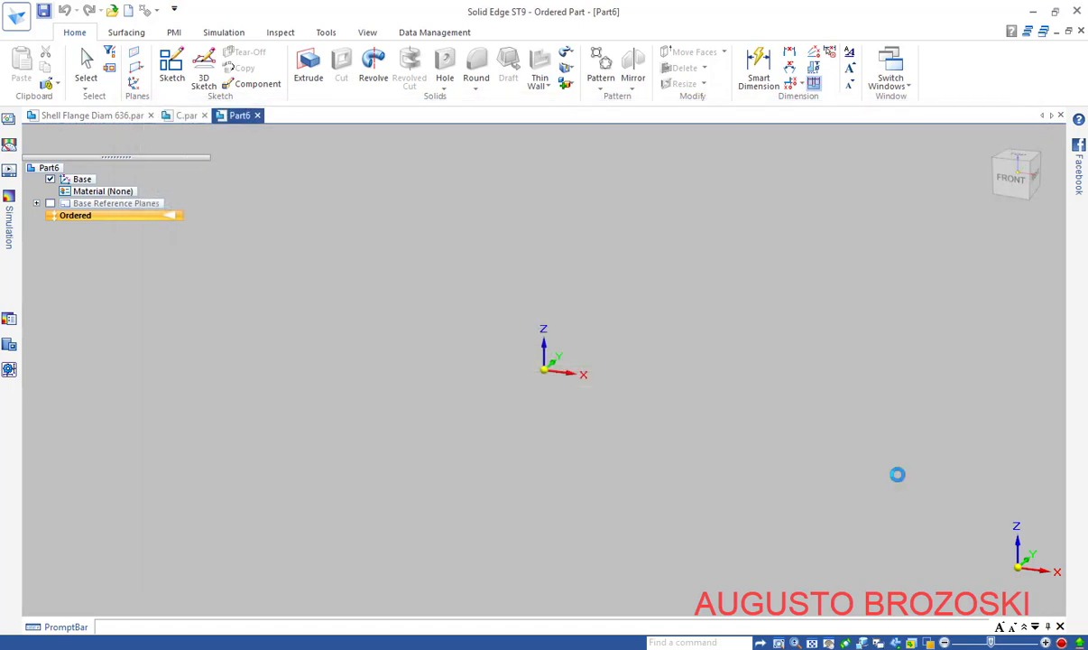
# Sketch a Ø508 mm circle centred on the origin of the base plane
pyautogui.click(170, 77)
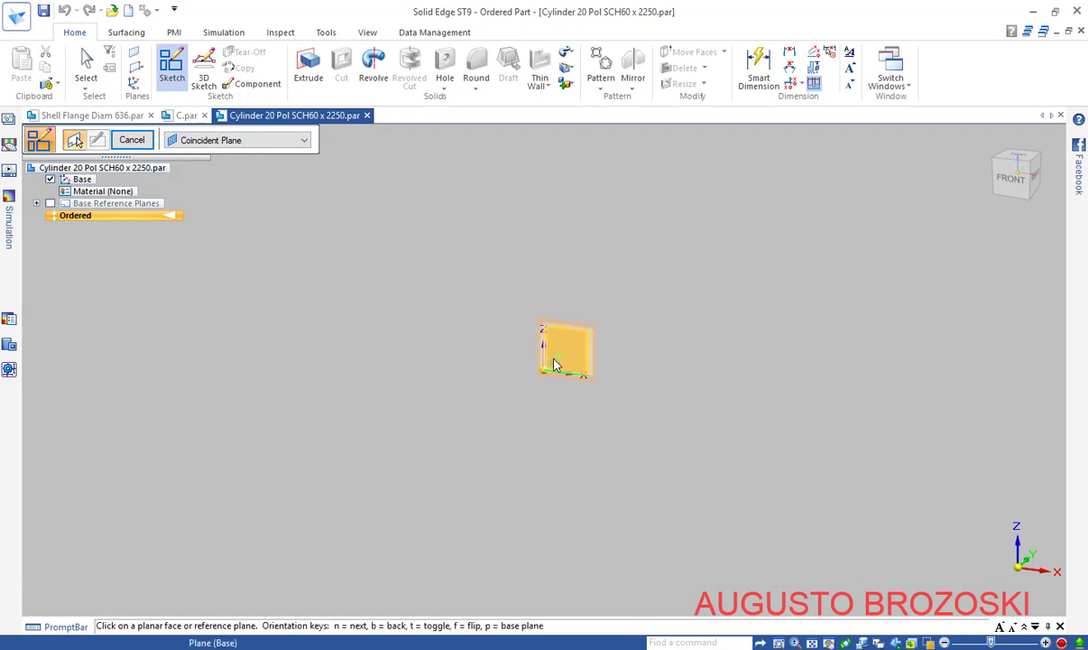
pyautogui.click(564, 367)
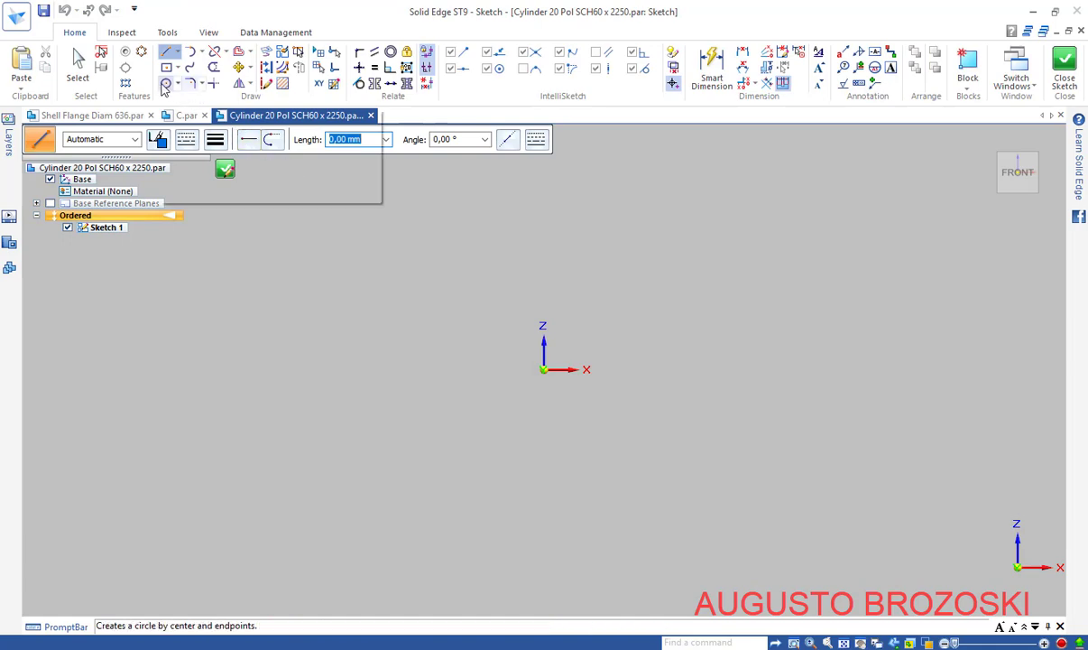
pyautogui.click(167, 83)
pyautogui.click(544, 371)
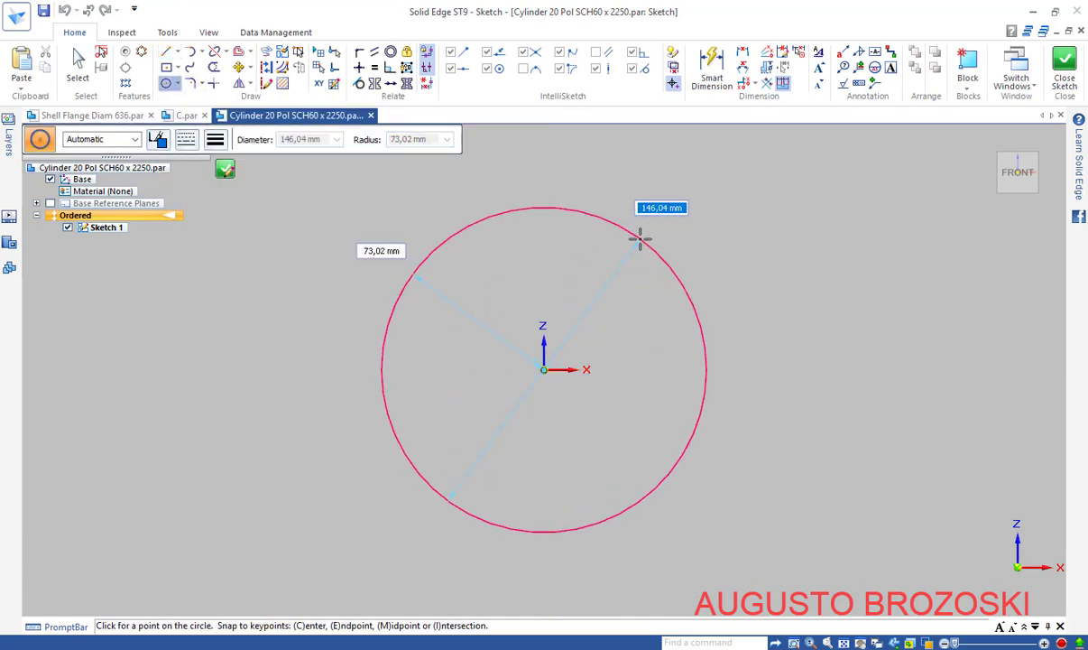
pyautogui.write('508')
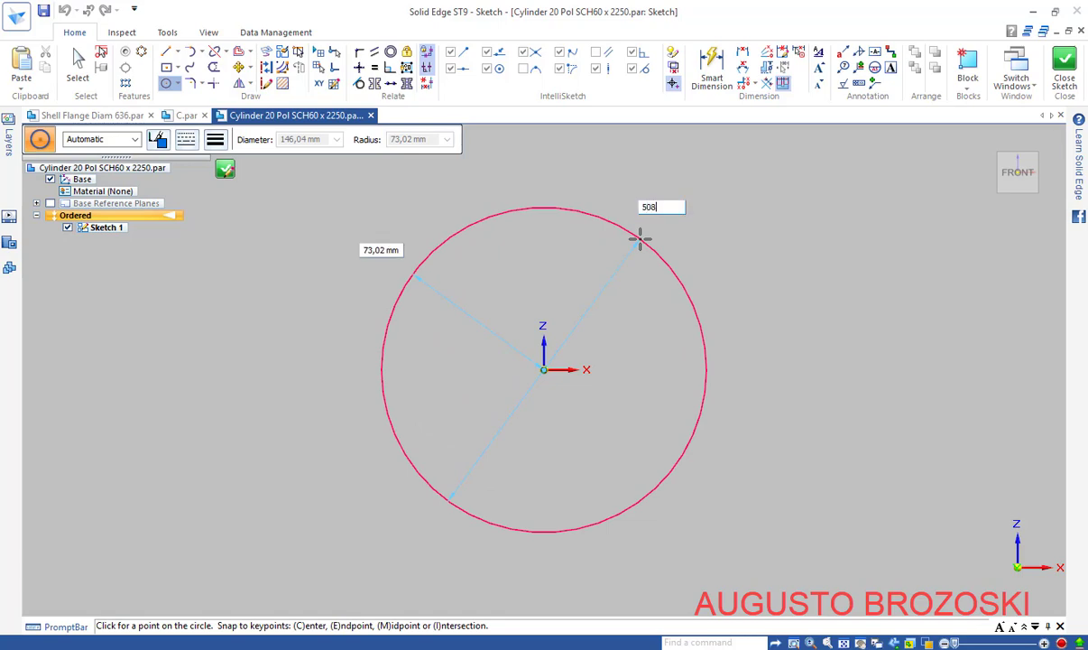
pyautogui.press('Return')
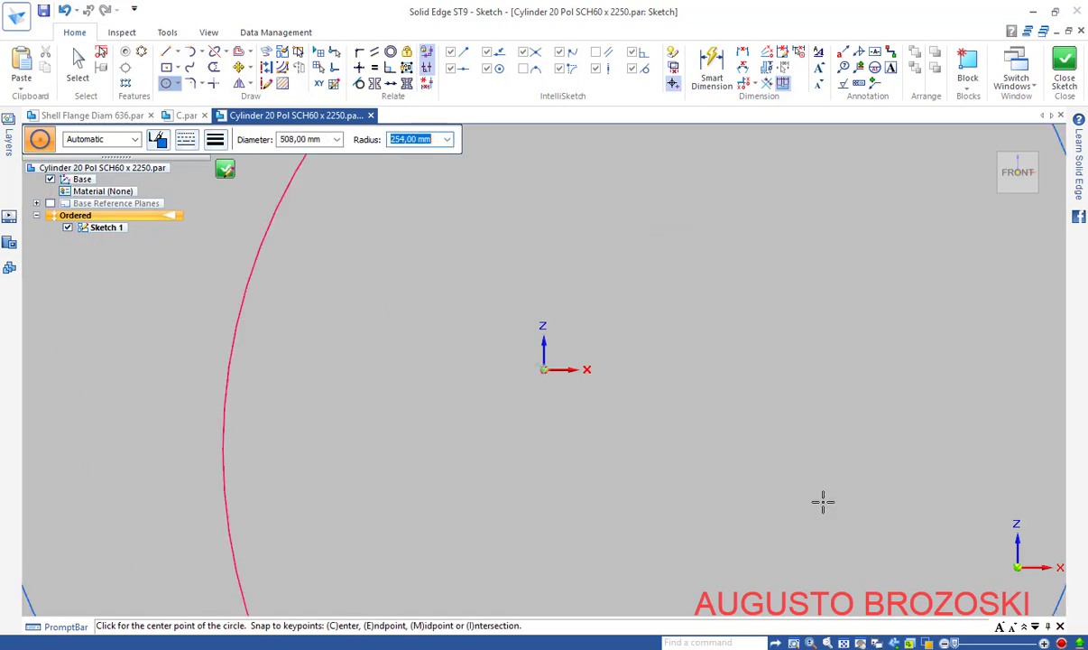
# Fit the view and start a second circle centred on the origin
pyautogui.click(843, 642)
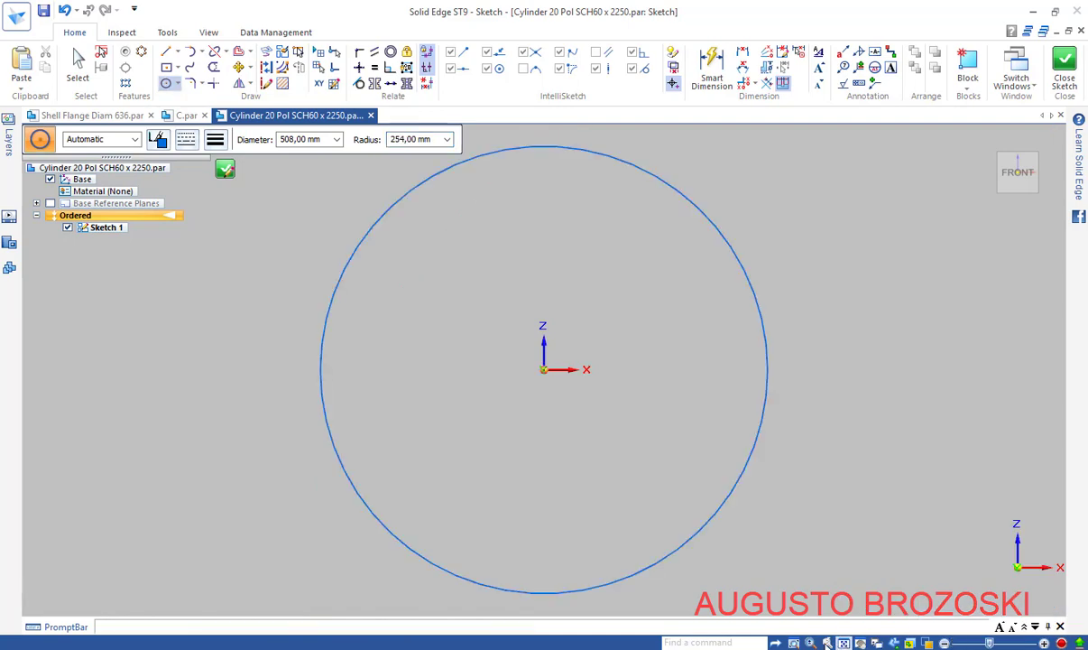
pyautogui.rightClick(583, 279)
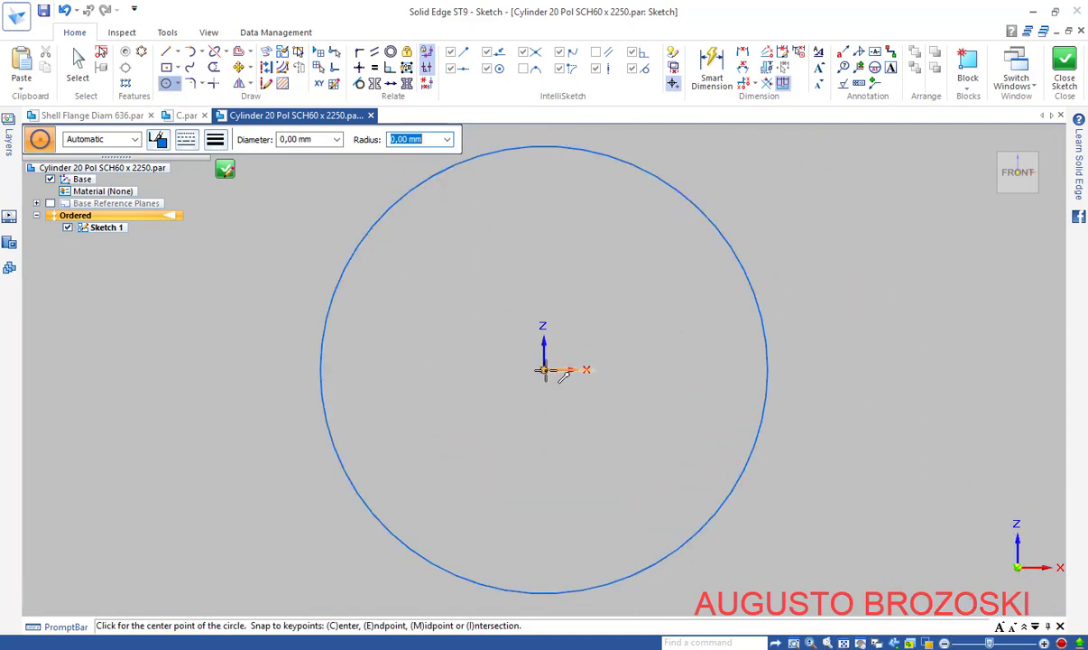
pyautogui.click(543, 370)
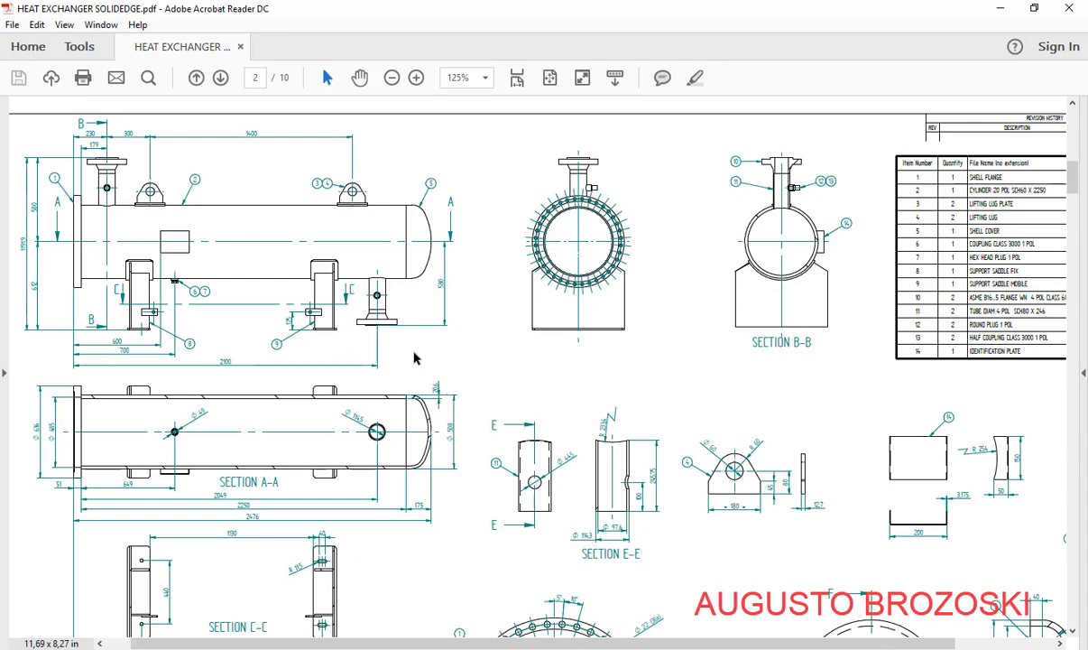
# Zoom the heat exchanger PDF to 200% and scroll through Sections A-A, E-E and F-F
pyautogui.click(416, 79)
pyautogui.click(416, 79)
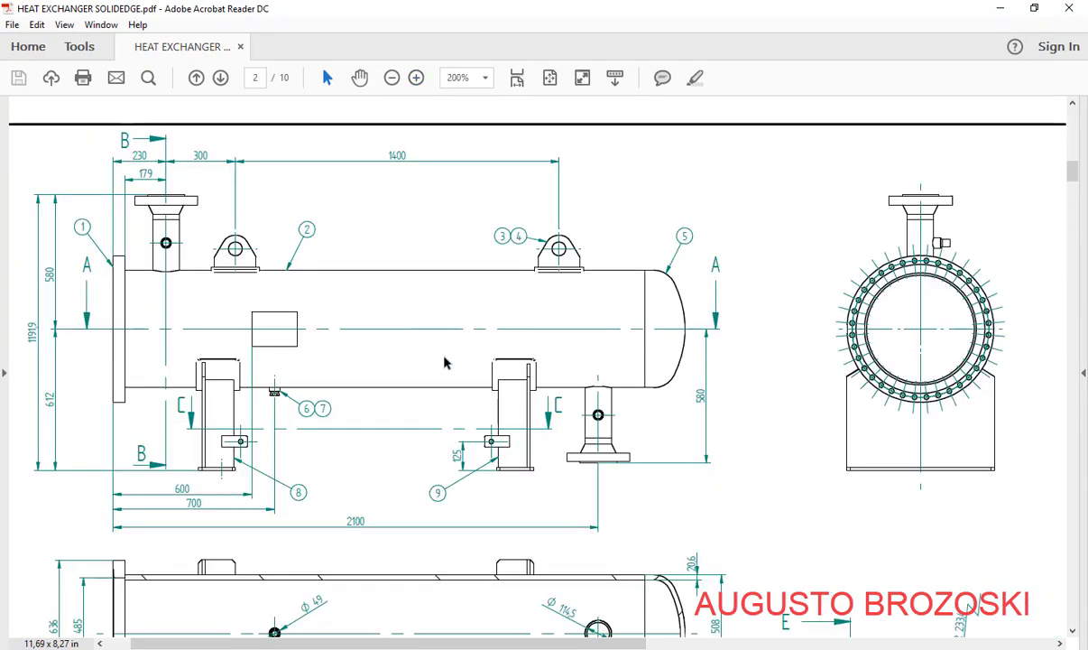
pyautogui.scroll(-8, 424, 343)
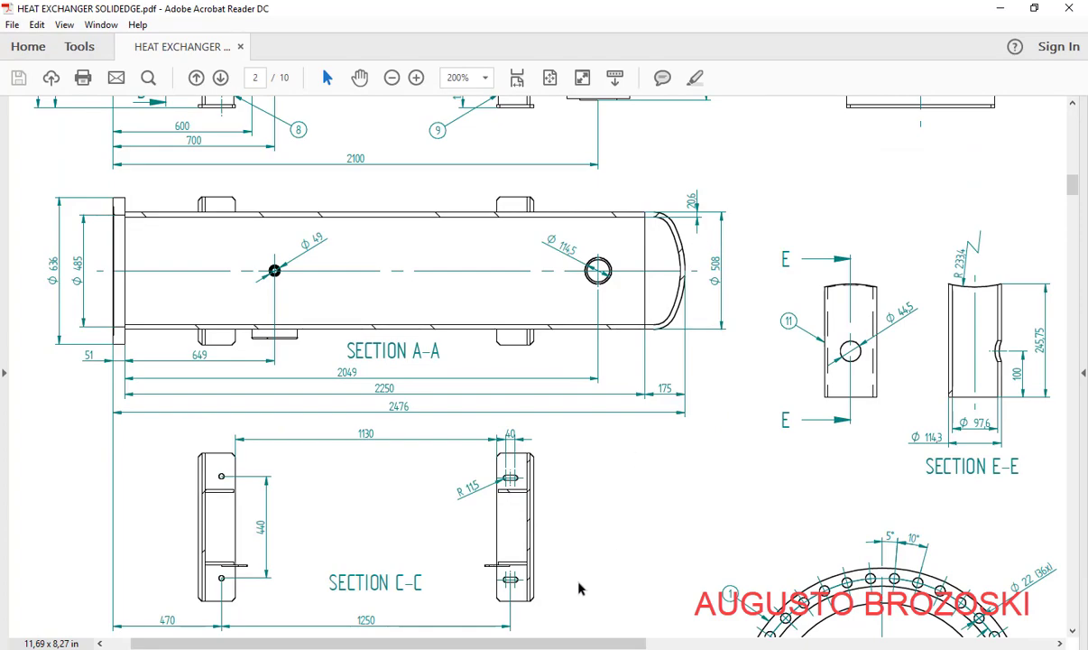
pyautogui.moveTo(605, 642); pyautogui.dragTo(889, 614)
pyautogui.hscroll(4, 889, 614)
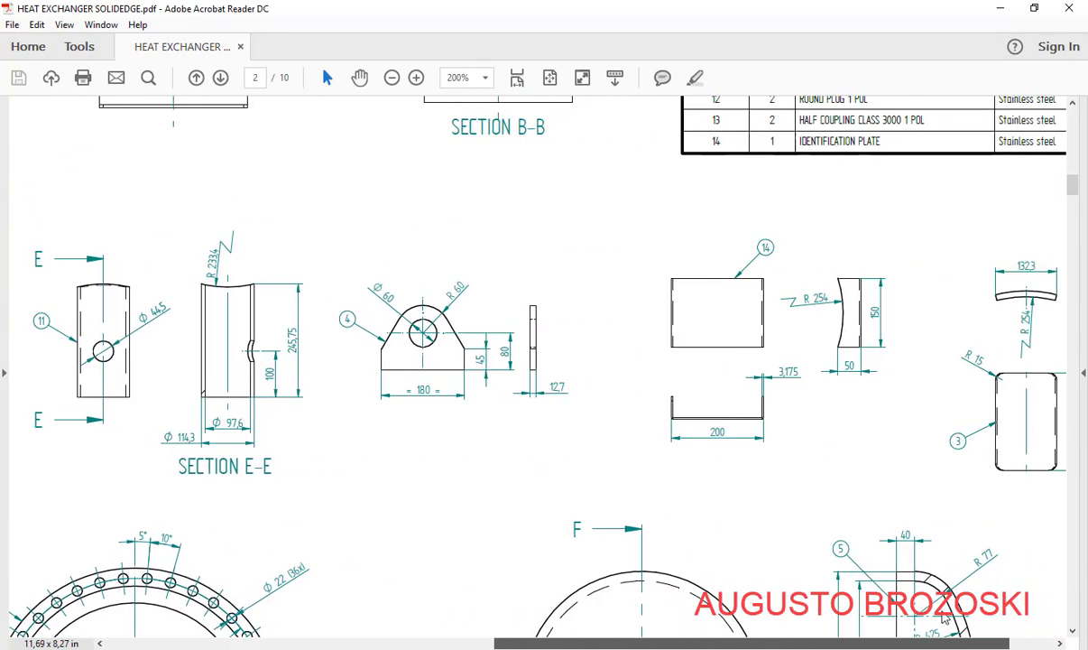
pyautogui.scroll(-6, 852, 493)
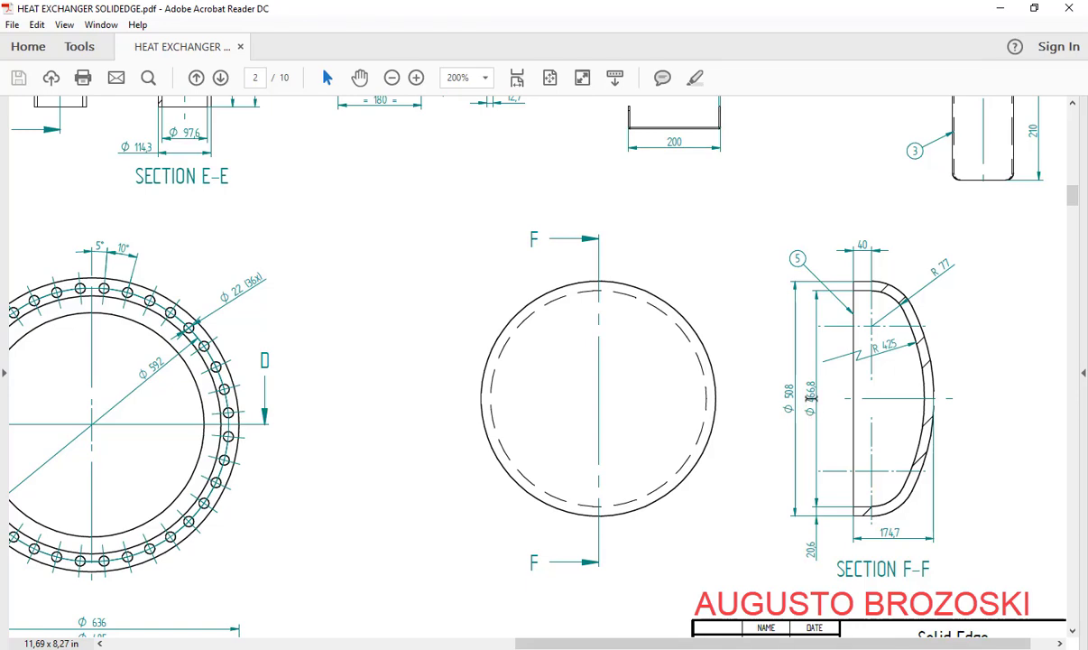
pyautogui.click(1000, 9)
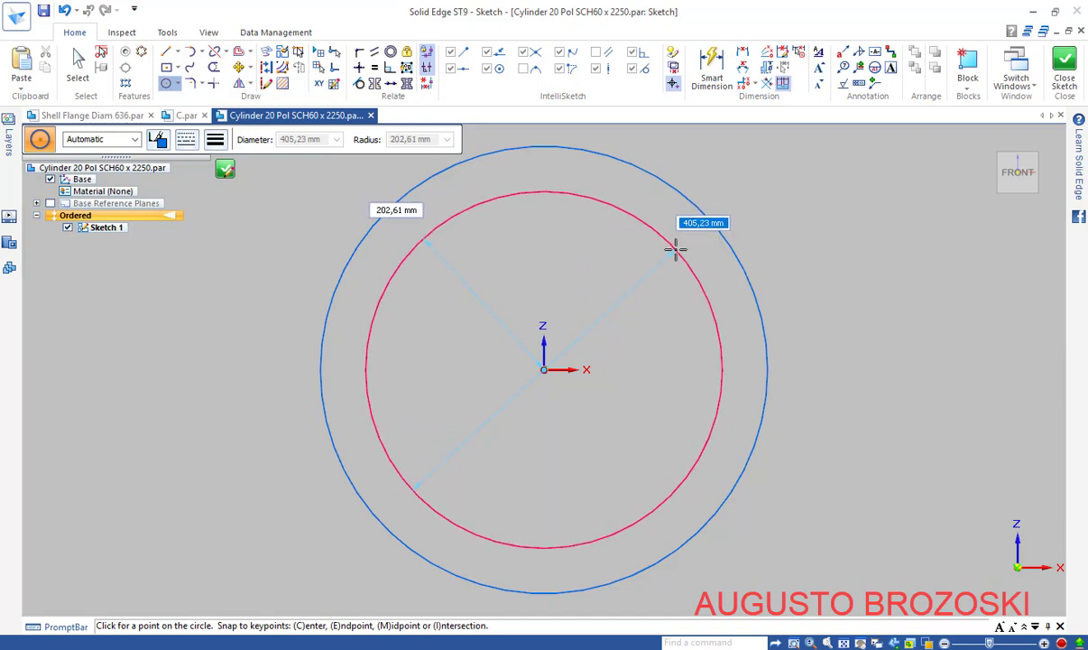
# Give the inner circle a 466,8 mm diameter and close Sketch 1
pyautogui.write('466,8')
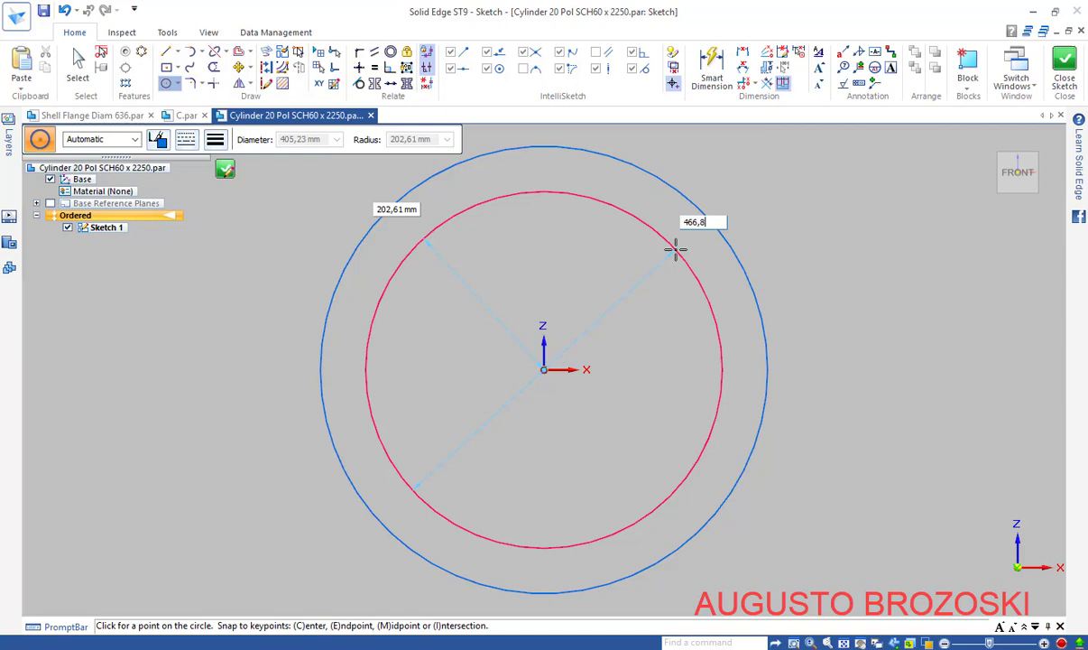
pyautogui.press('Return')
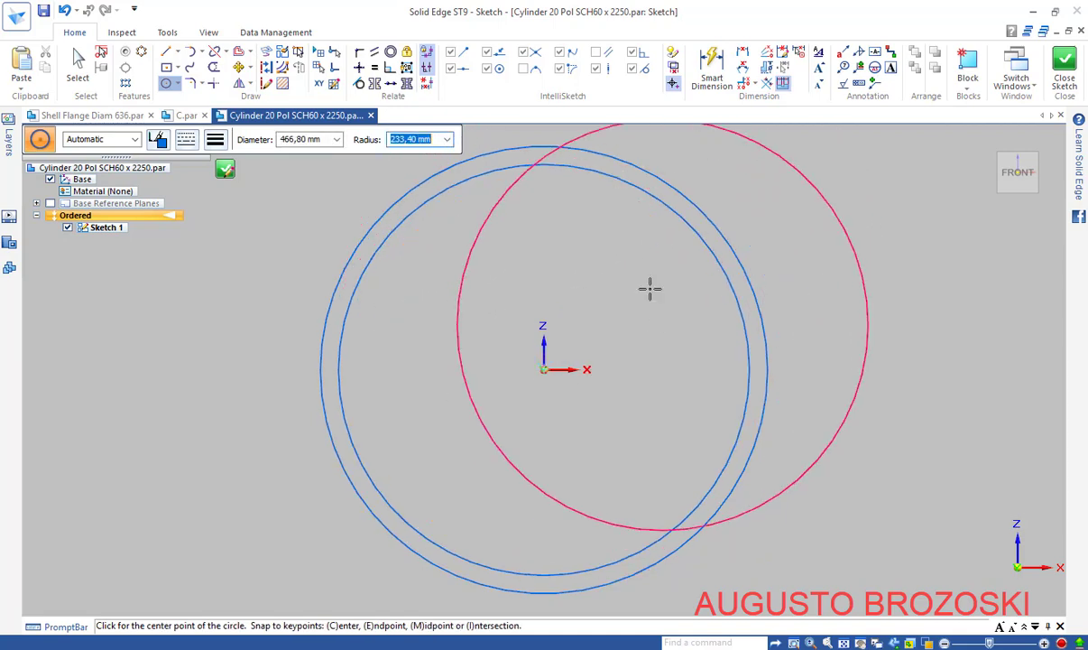
pyautogui.press('Escape')
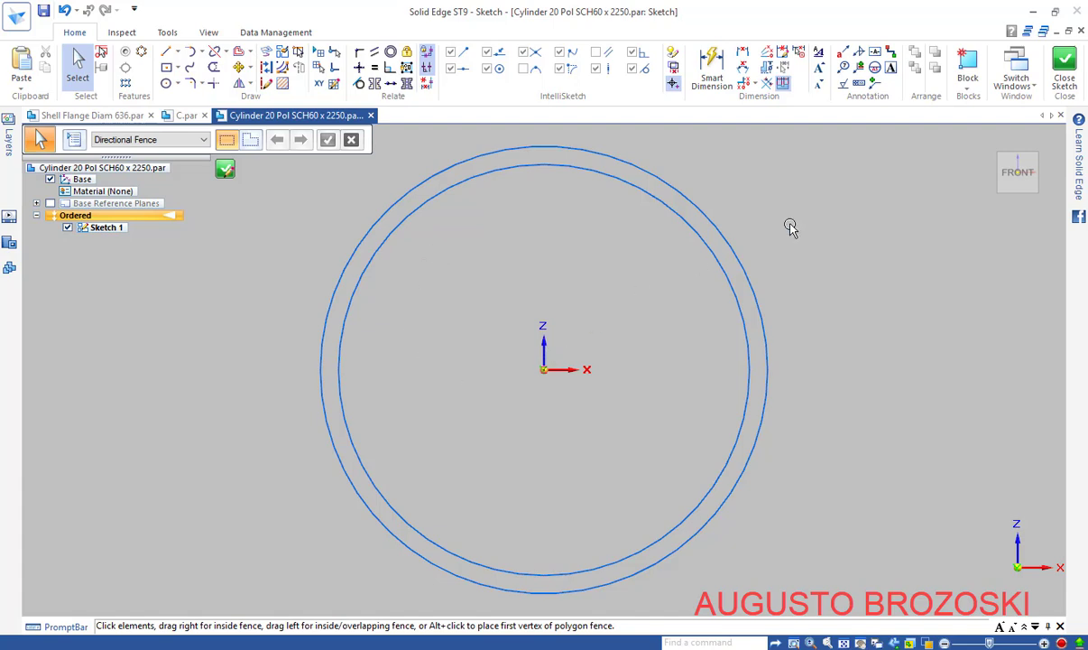
pyautogui.click(1065, 68)
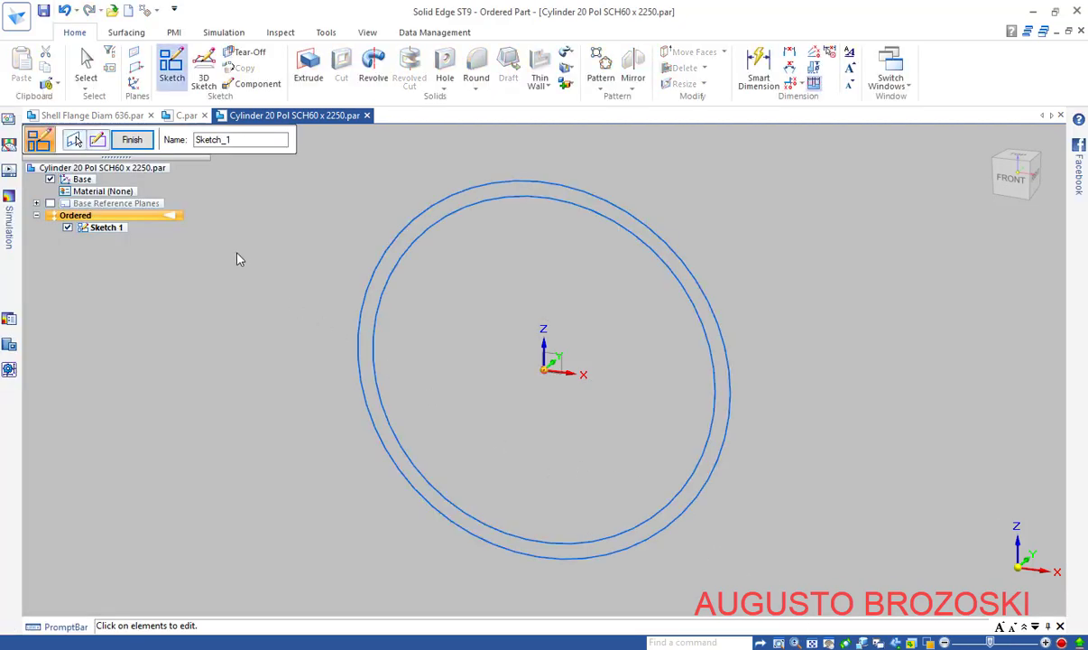
pyautogui.click(132, 142)
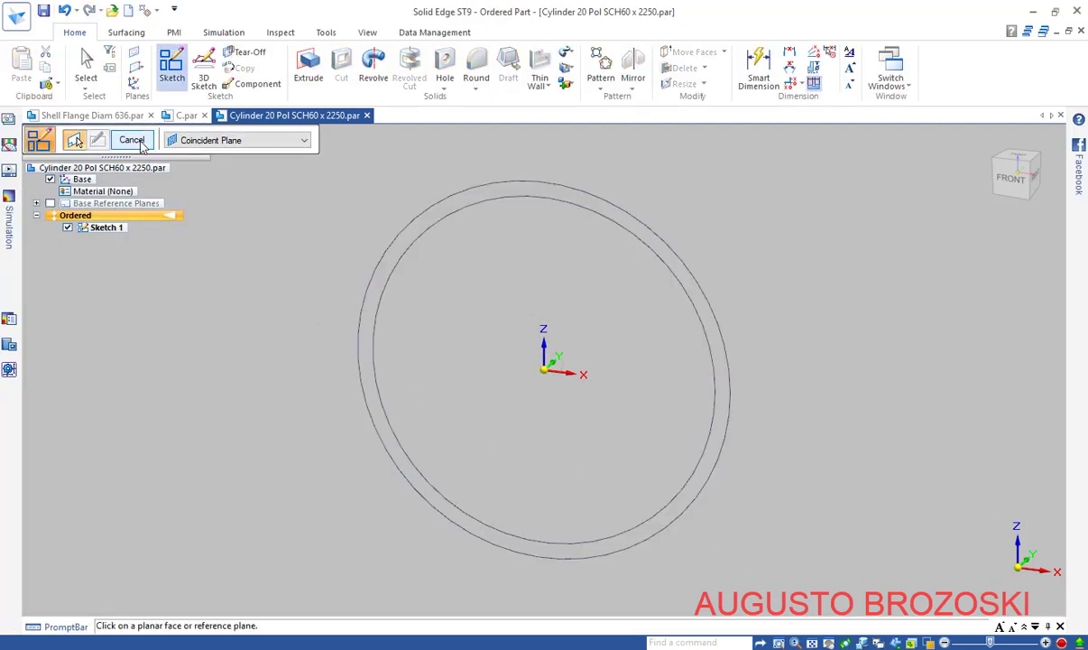
pyautogui.click(136, 141)
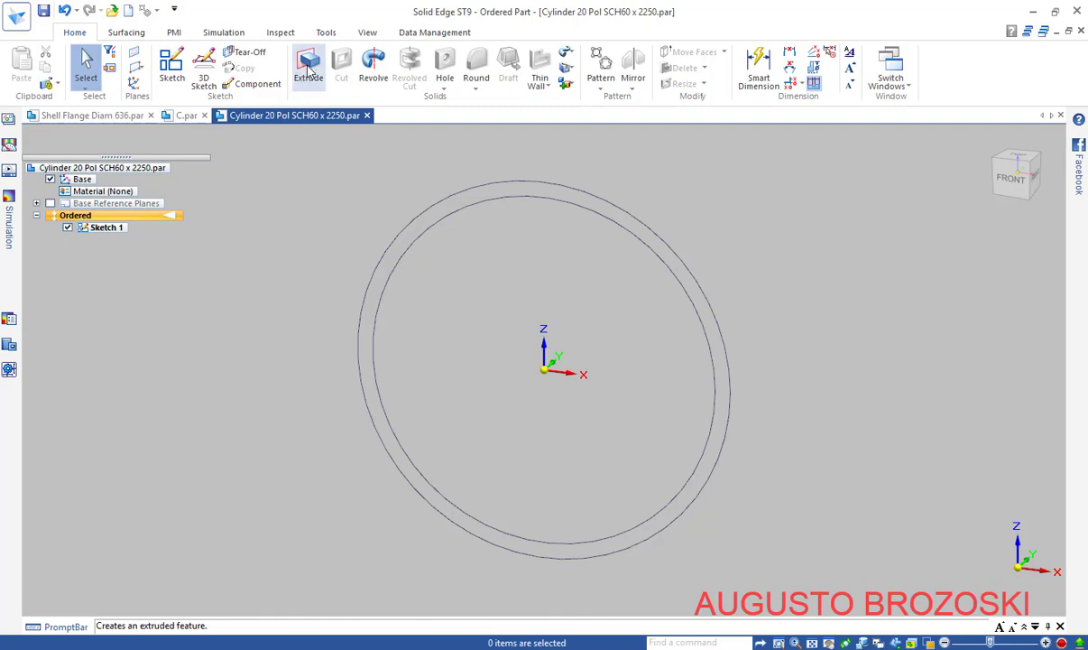
# Start a one-sided extrusion using both circles of Sketch 1 as the profile
pyautogui.click(308, 70)
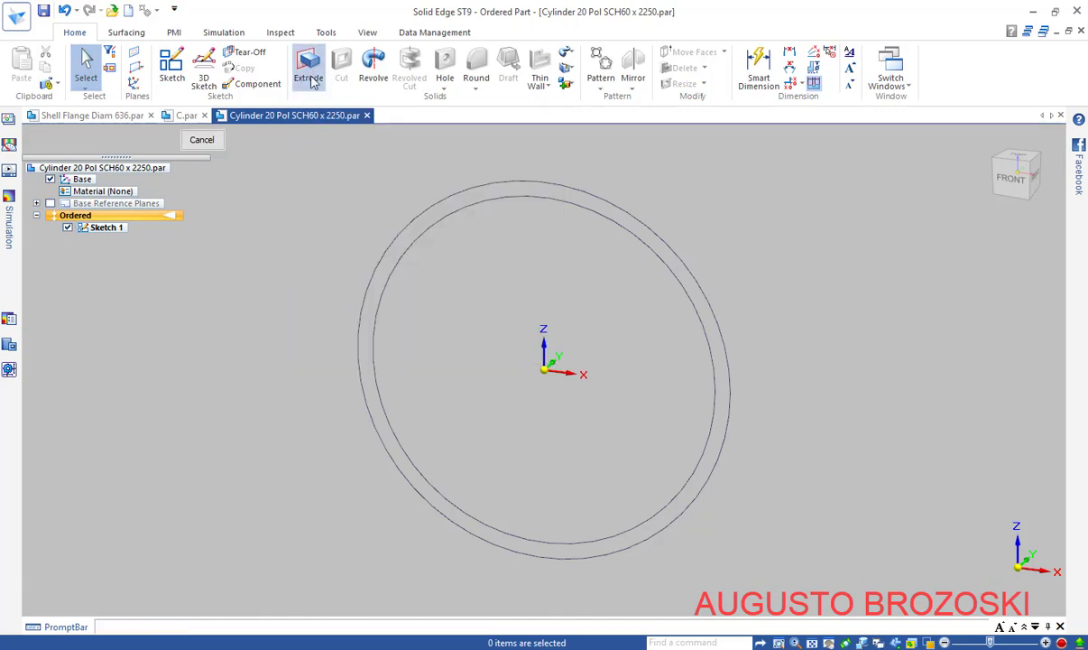
pyautogui.click(451, 197)
pyautogui.click(462, 209)
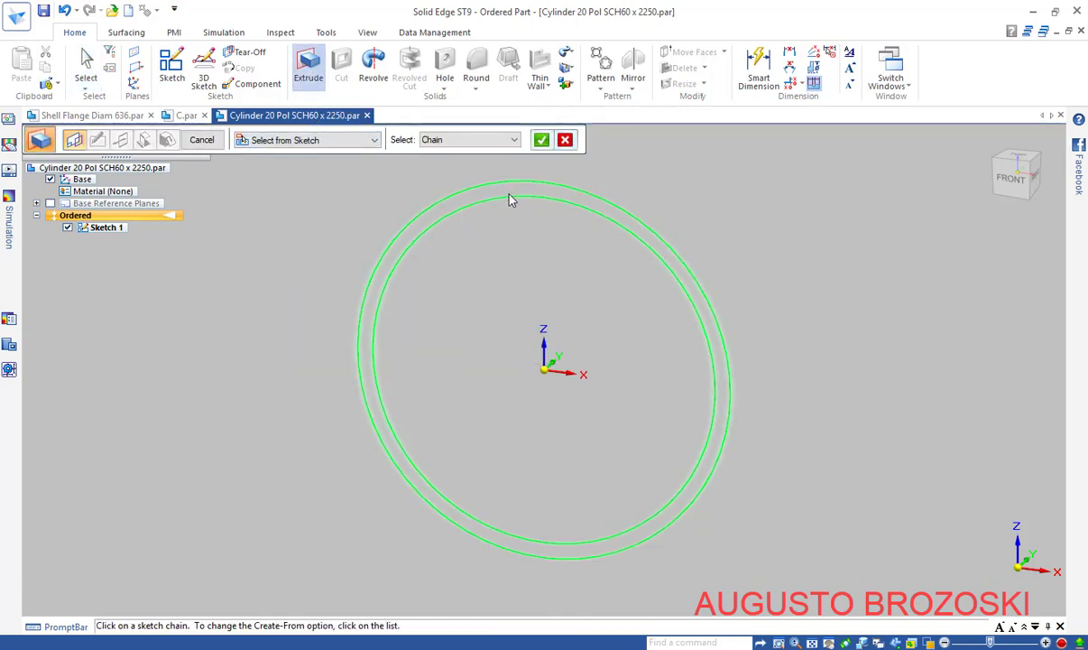
pyautogui.click(542, 140)
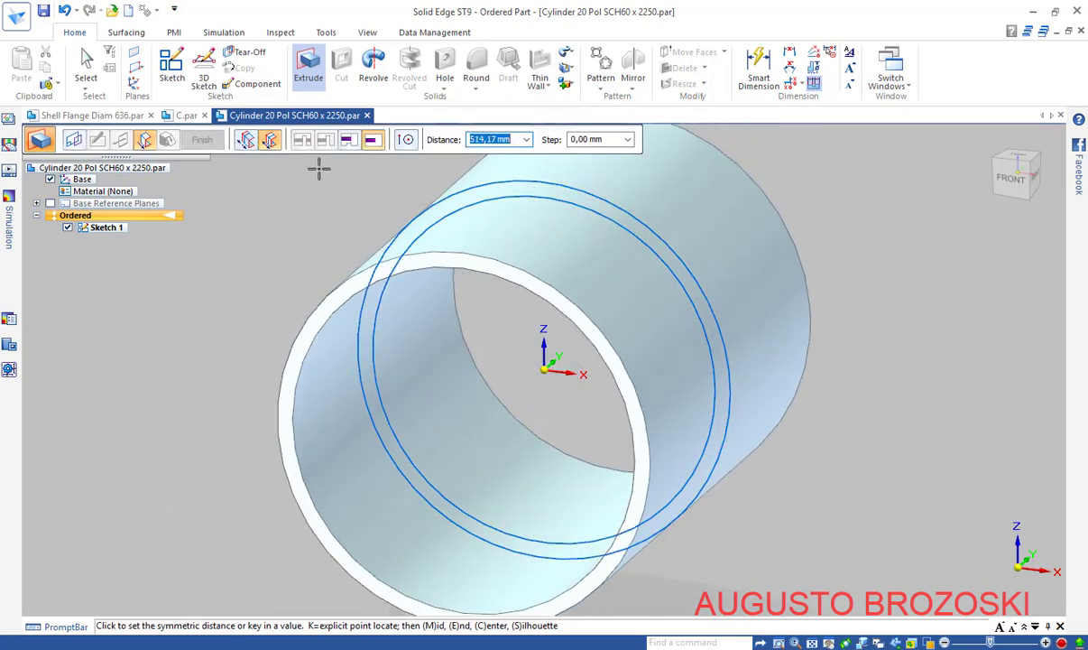
pyautogui.click(268, 143)
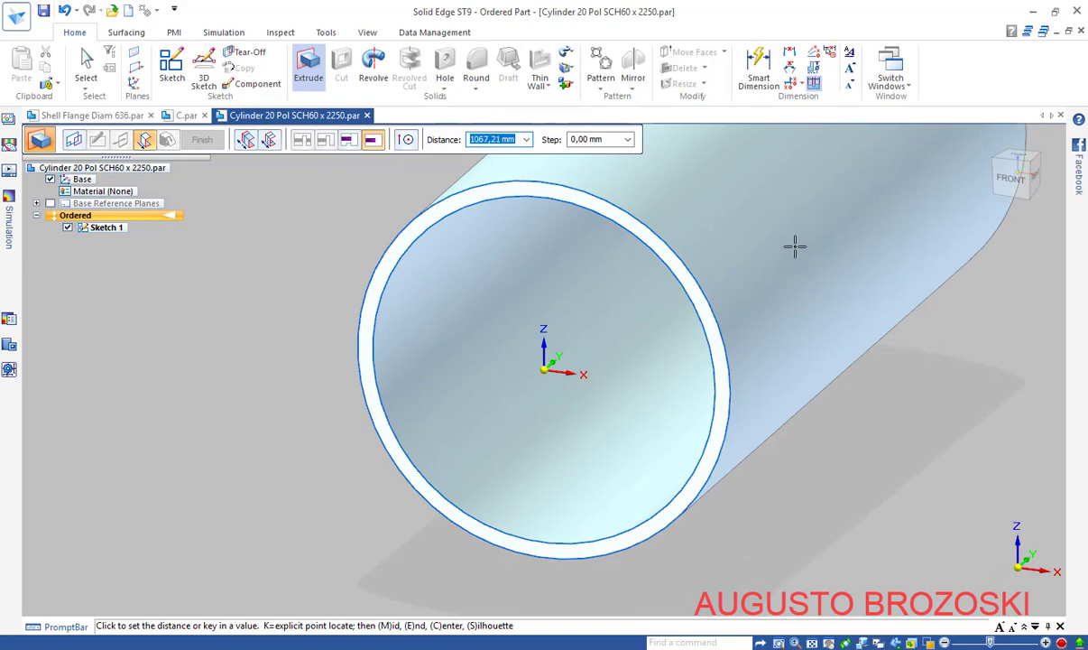
# Check the pipe length on the heat exchanger drawing PDF
pyautogui.hotkey('alt', 'Tab')
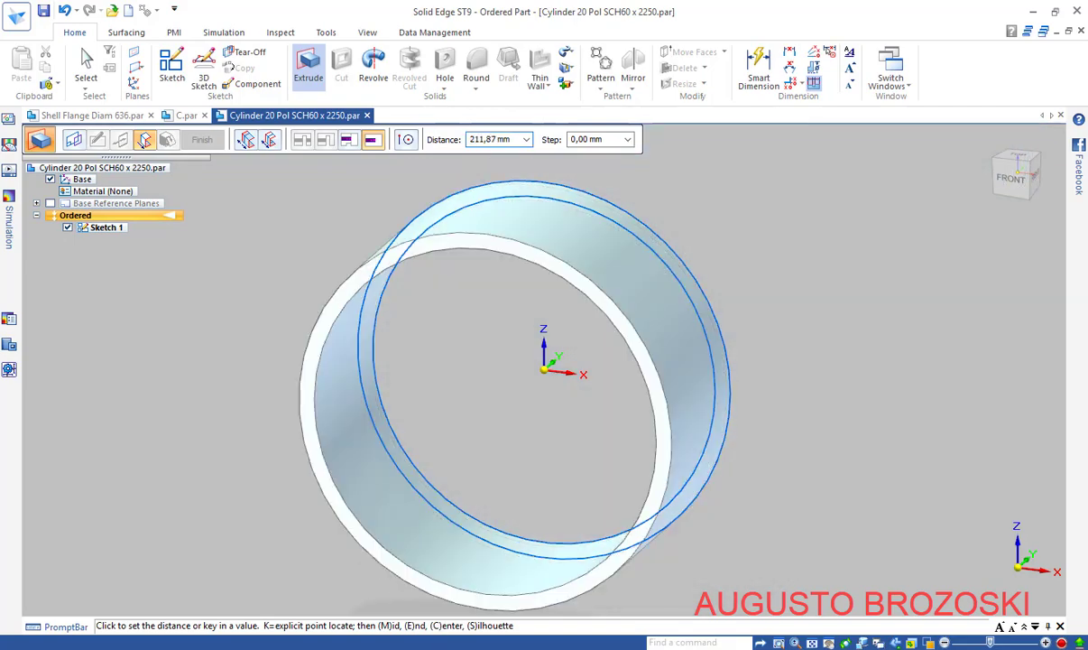
pyautogui.moveTo(531, 637); pyautogui.dragTo(115, 639)
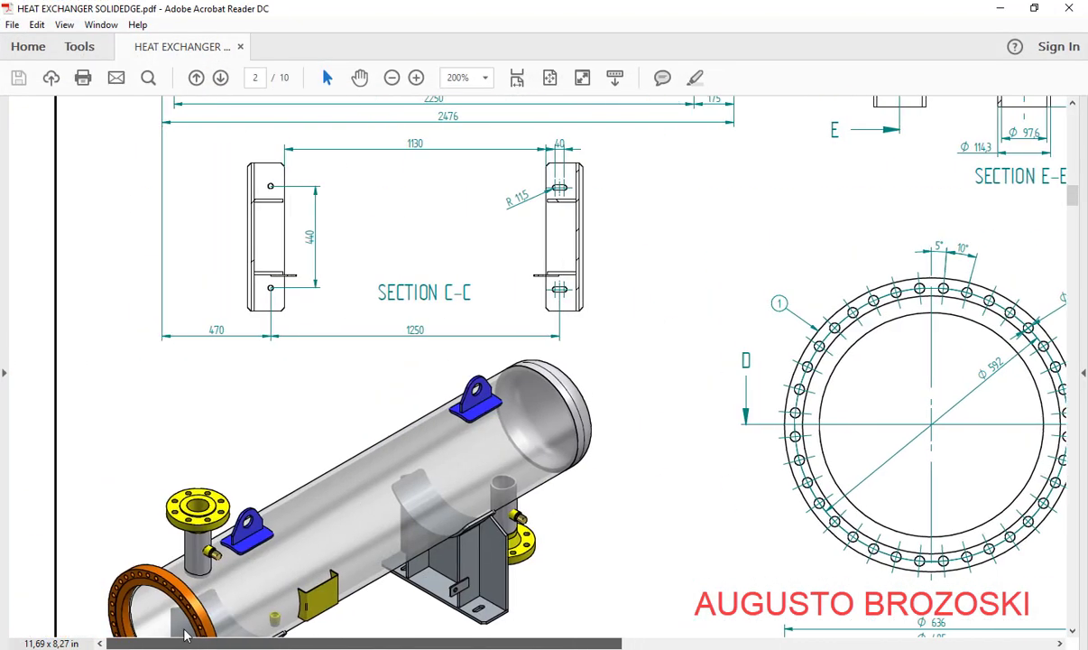
pyautogui.scroll(3, 343, 368)
pyautogui.scroll(3, 394, 362)
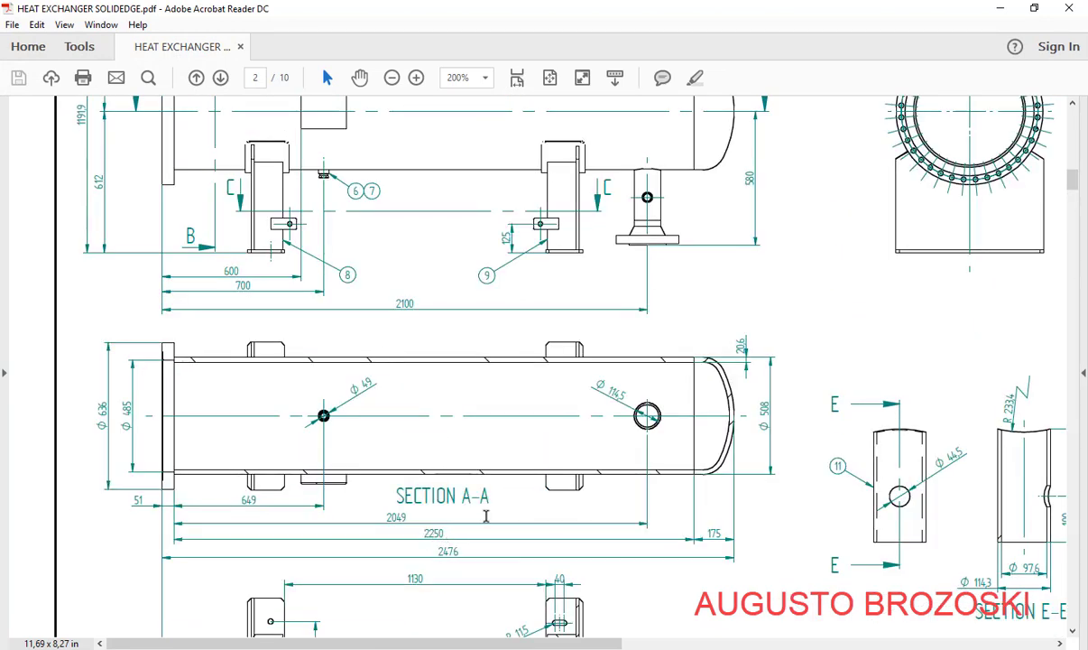
pyautogui.click(1002, 9)
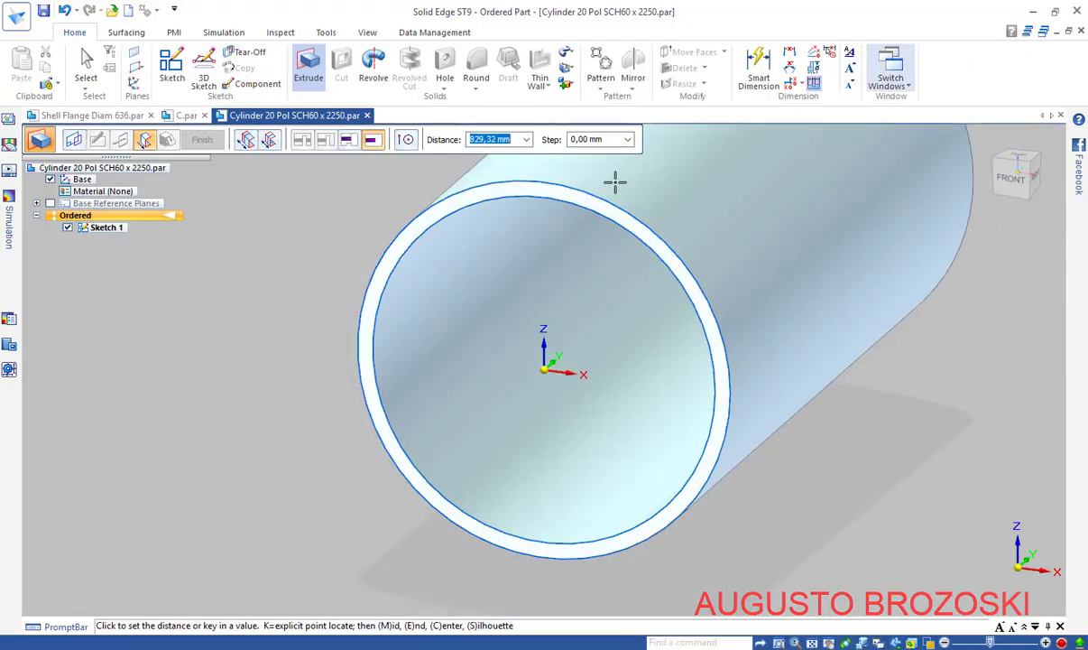
# Extrude the ring 2250 mm to one side to create Protrusion 1
pyautogui.write('22')
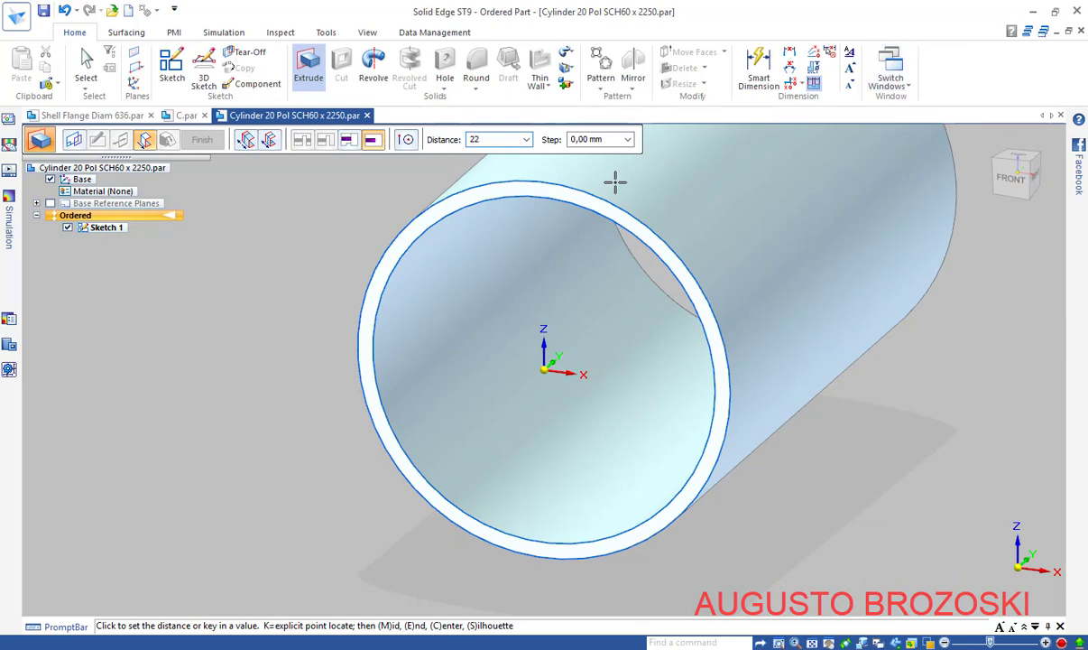
pyautogui.write('50')
pyautogui.press('Tab')
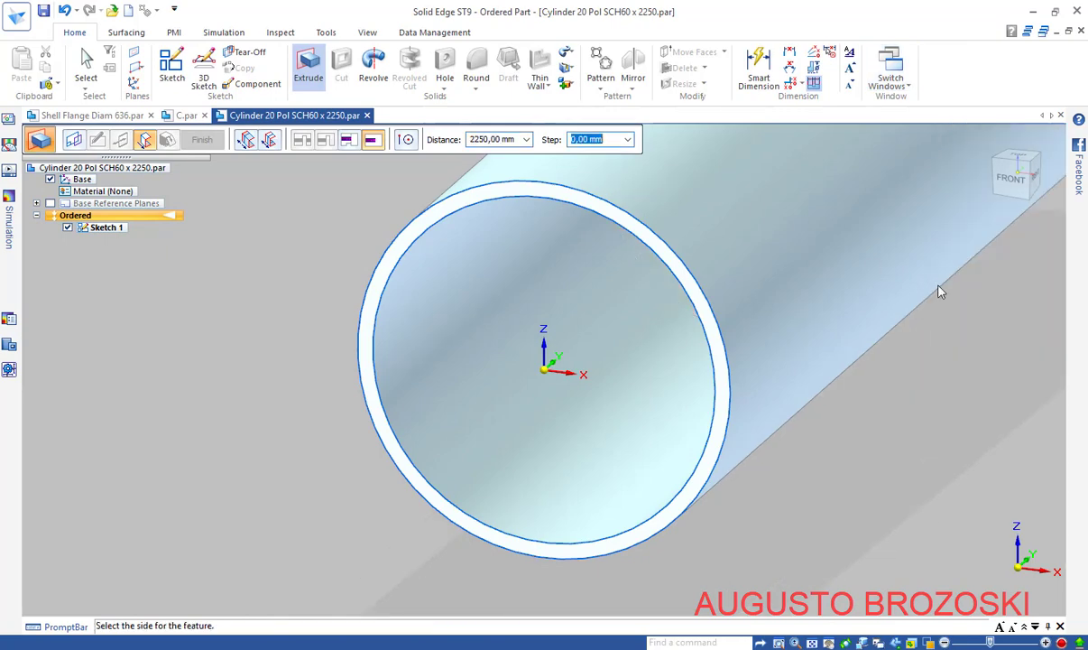
pyautogui.click(970, 309)
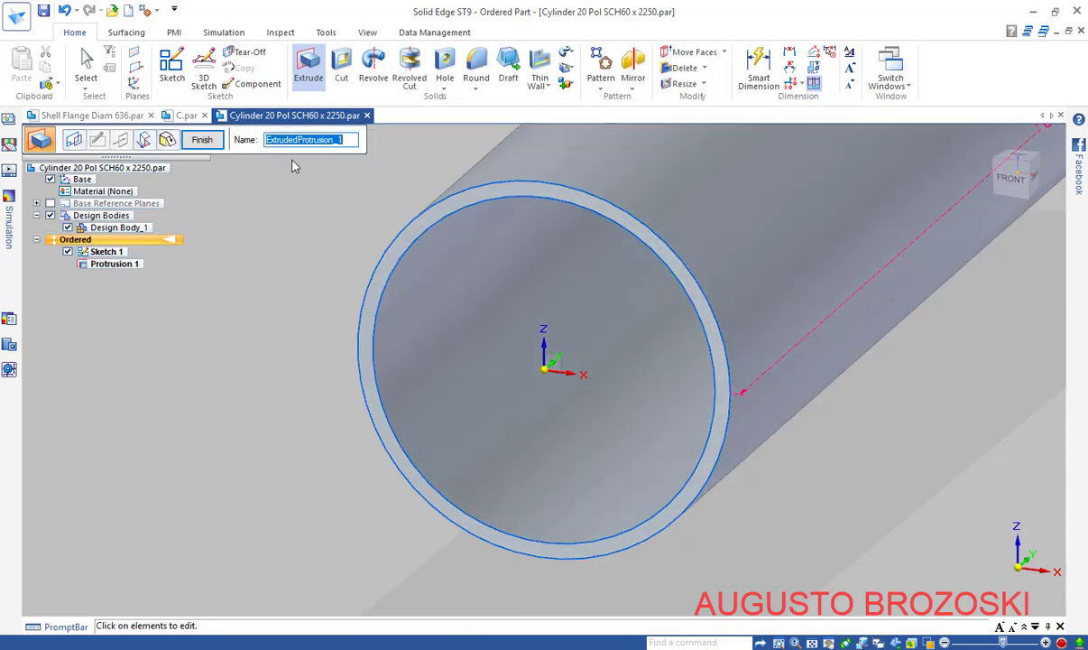
pyautogui.click(201, 142)
pyautogui.click(202, 141)
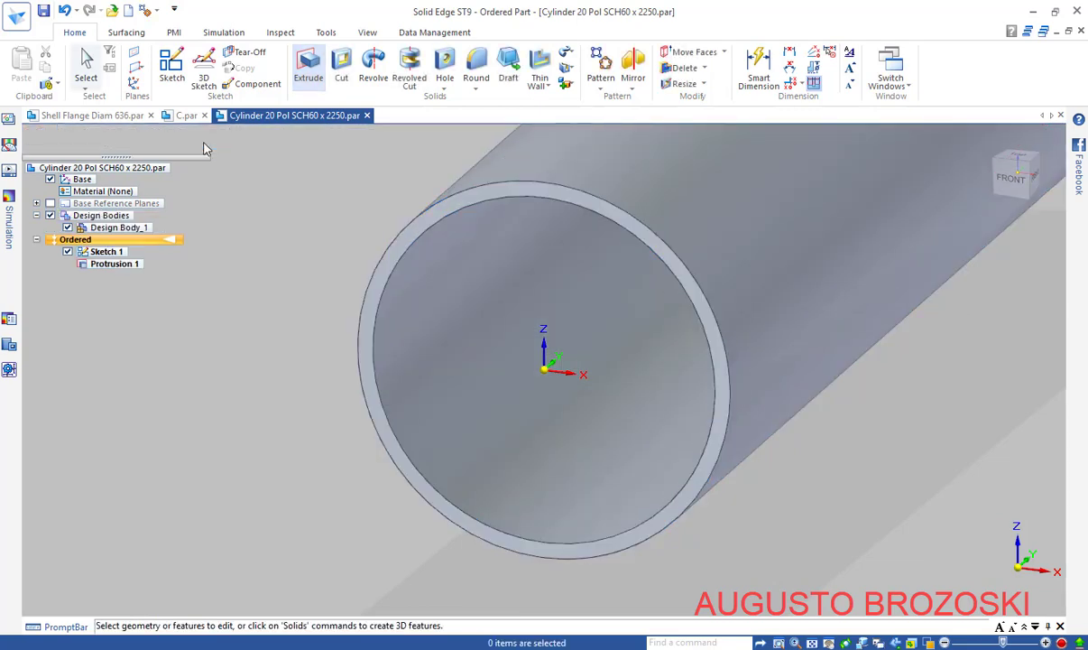
# Show the pipe in isometric and review the PDF's 3-D view and Section A-A
pyautogui.click(1006, 212)
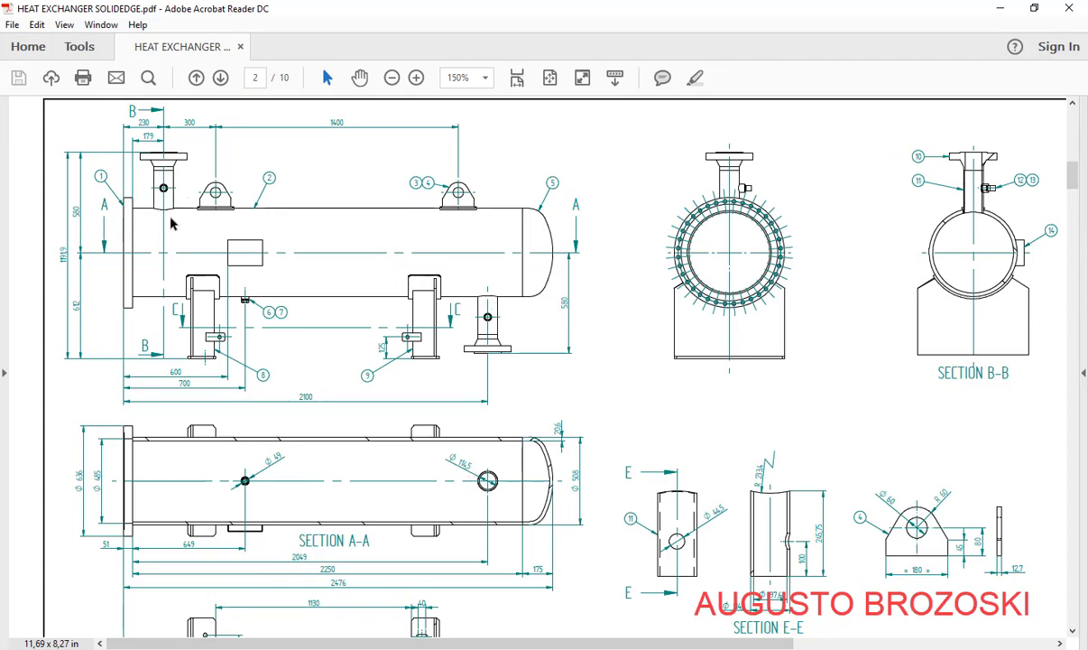
pyautogui.scroll(-10, 172, 224)
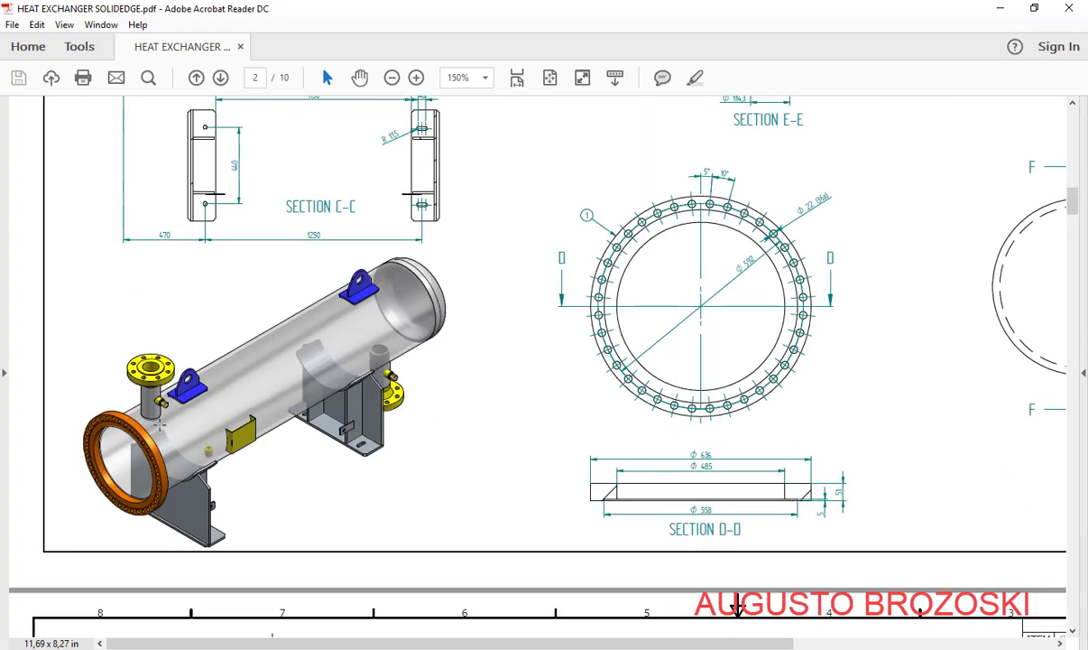
pyautogui.scroll(10, 374, 377)
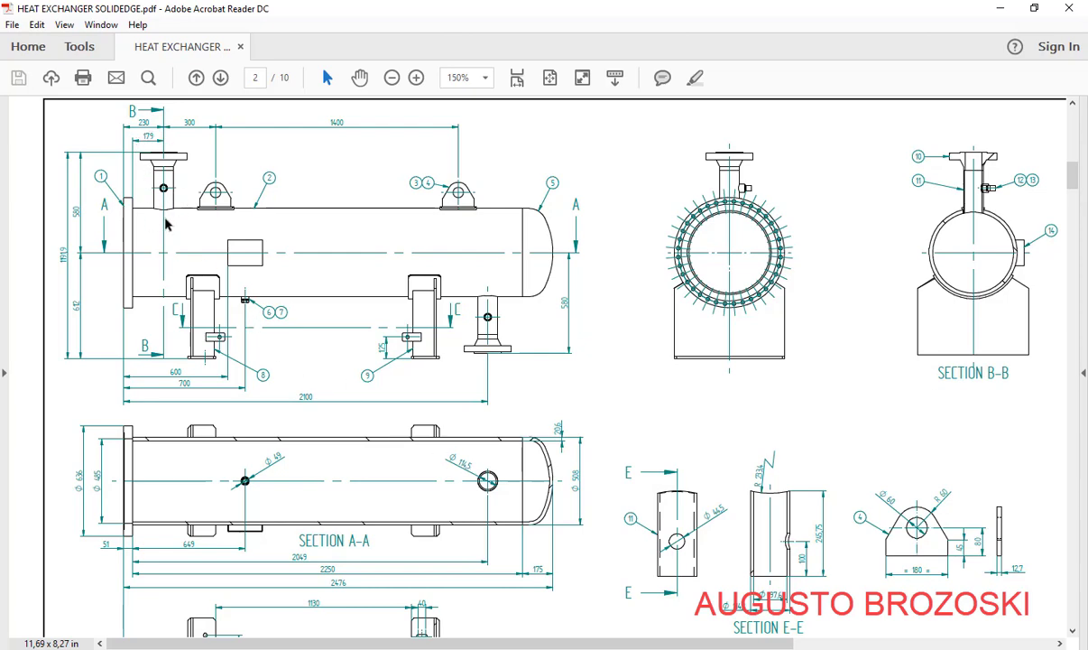
pyautogui.click(999, 8)
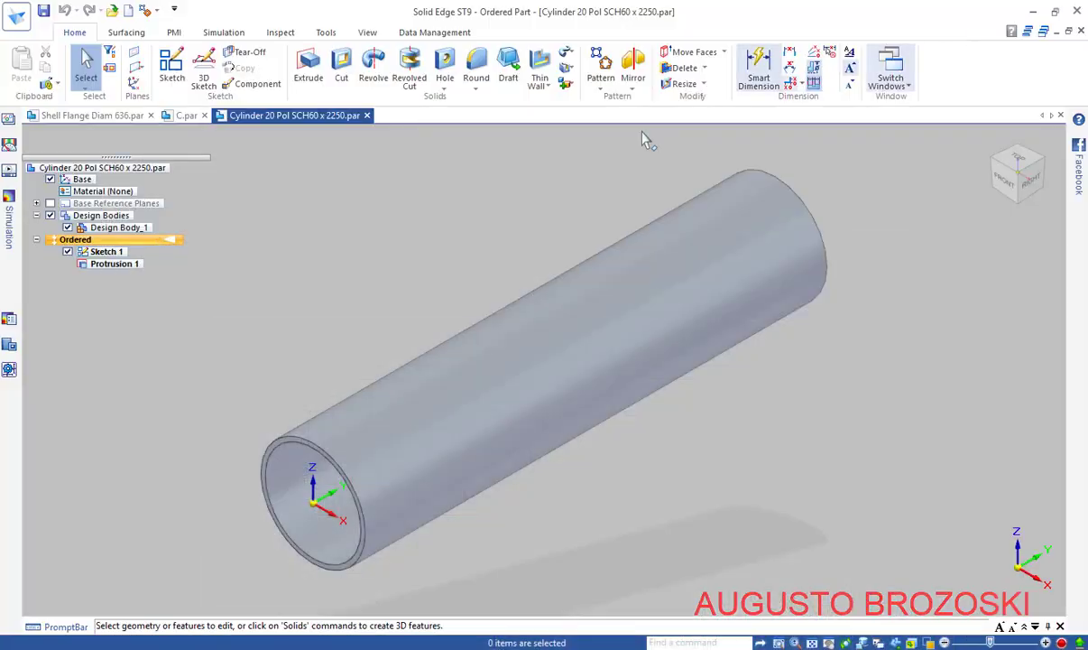
# Start a sketch on the base plane and draw a 114,50 mm diameter circle above the origin
pyautogui.click(171, 67)
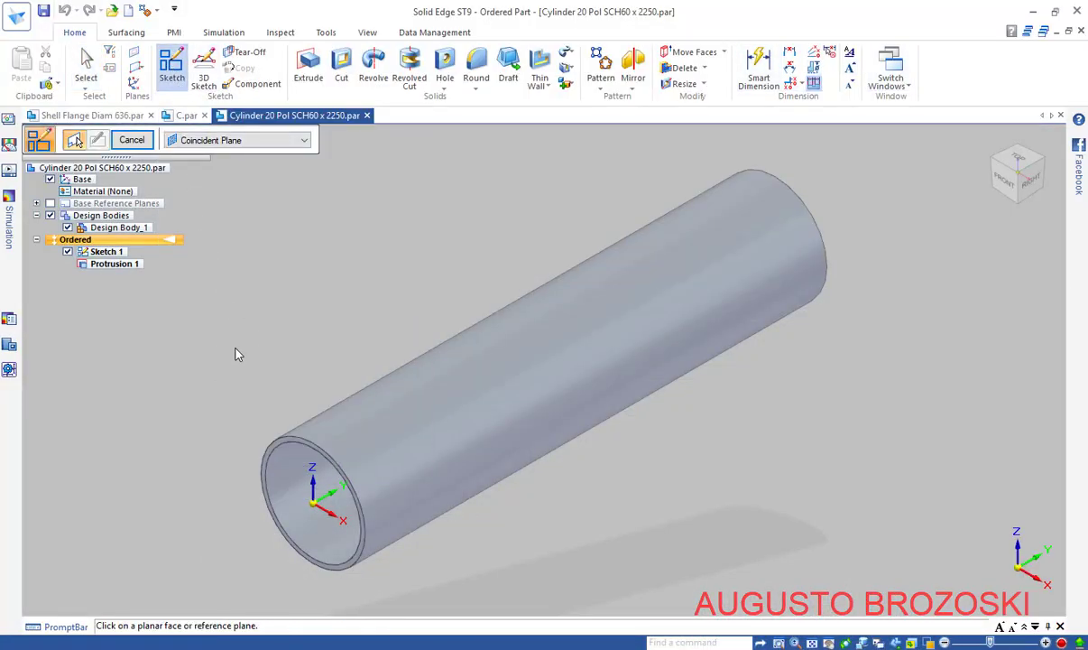
pyautogui.click(350, 515)
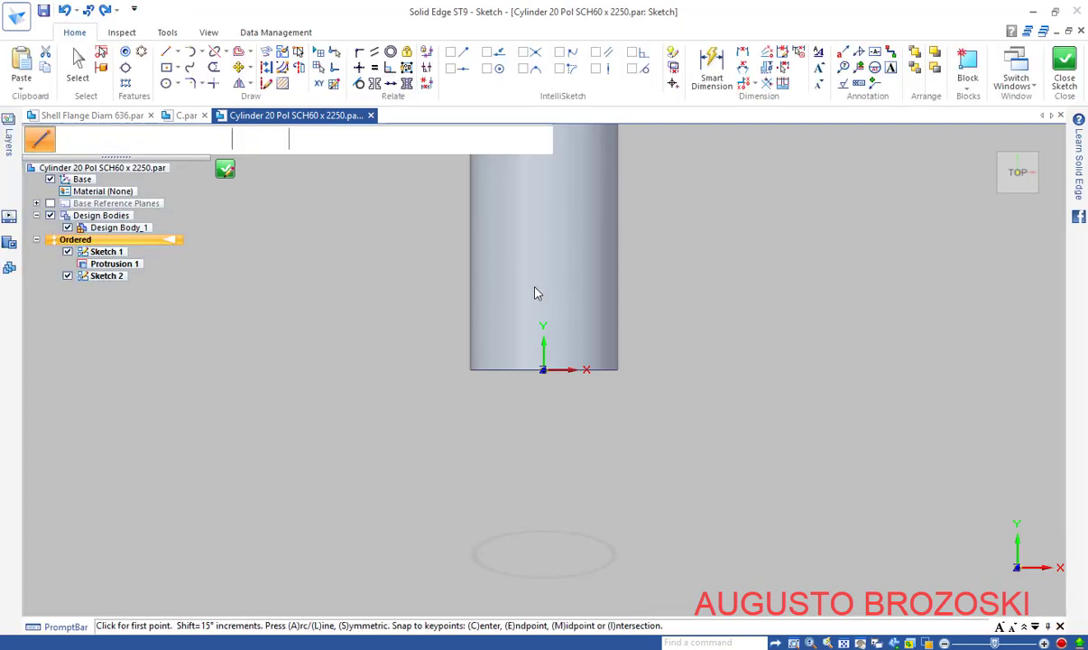
pyautogui.click(166, 83)
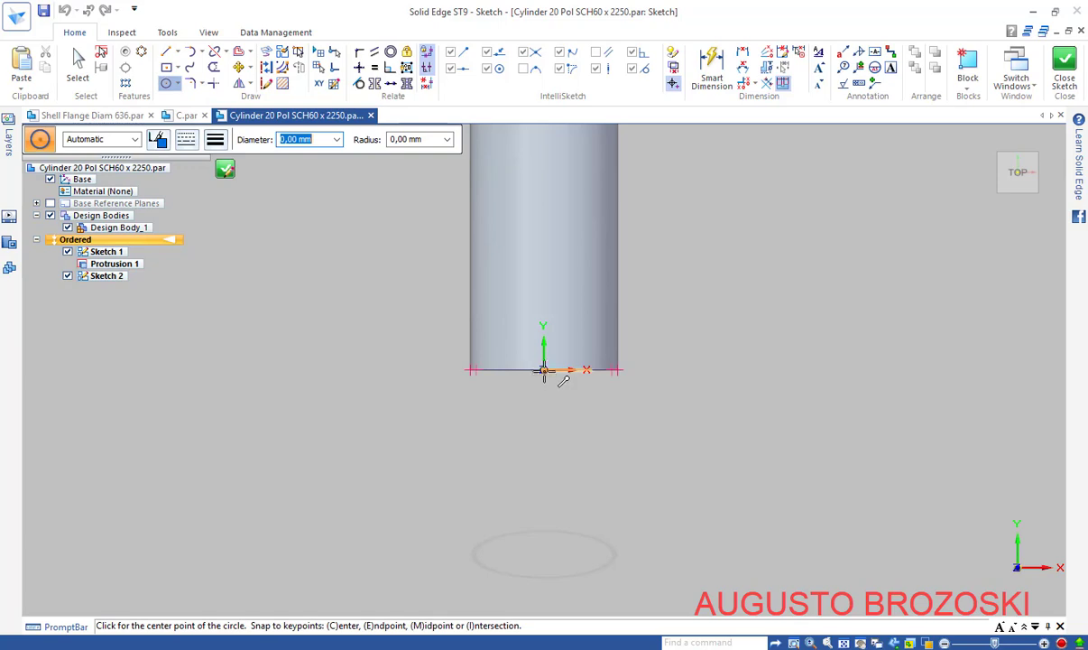
pyautogui.click(542, 239)
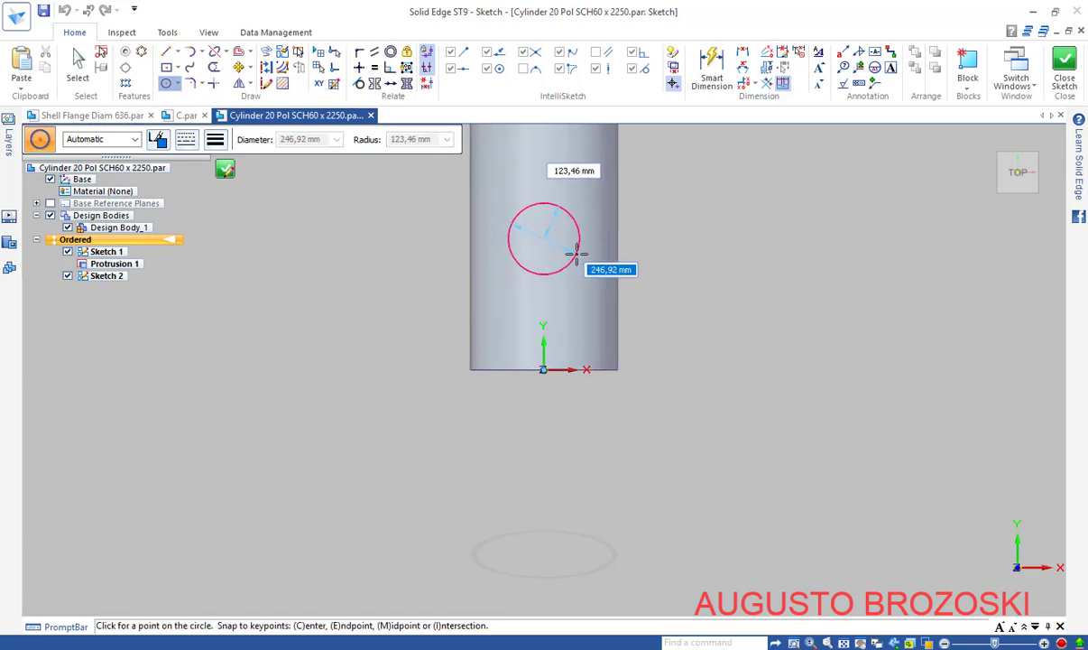
pyautogui.write('114,5')
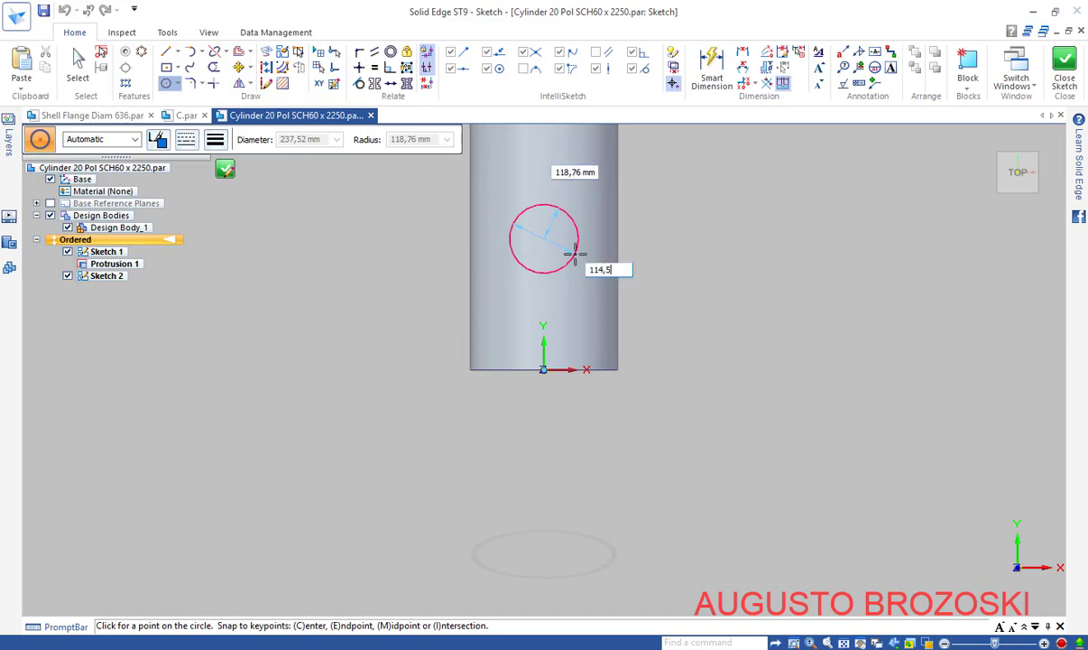
pyautogui.write('0')
pyautogui.press('Return')
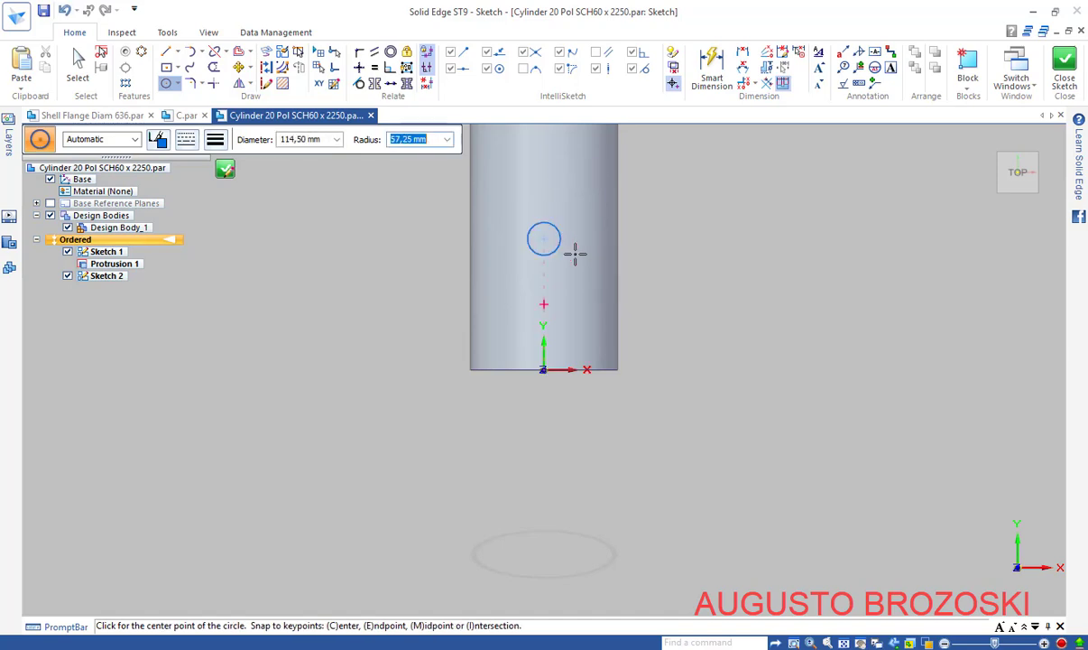
# Dimension the circle at Ø 114,5 and 179 from the pipe's bottom edge
pyautogui.click(712, 74)
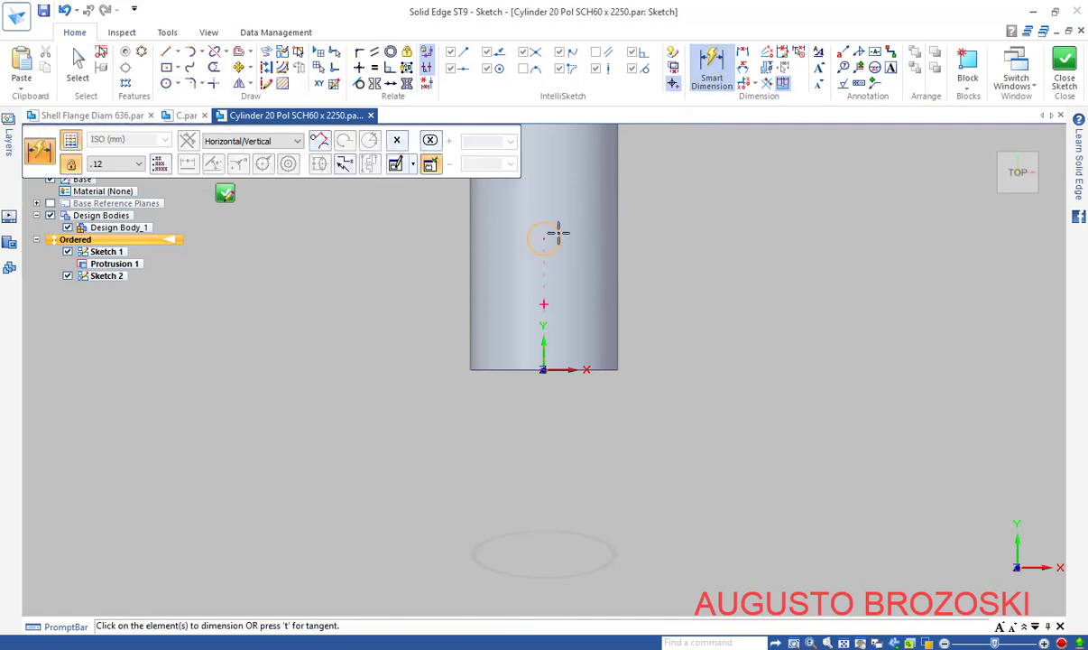
pyautogui.click(558, 233)
pyautogui.click(664, 190)
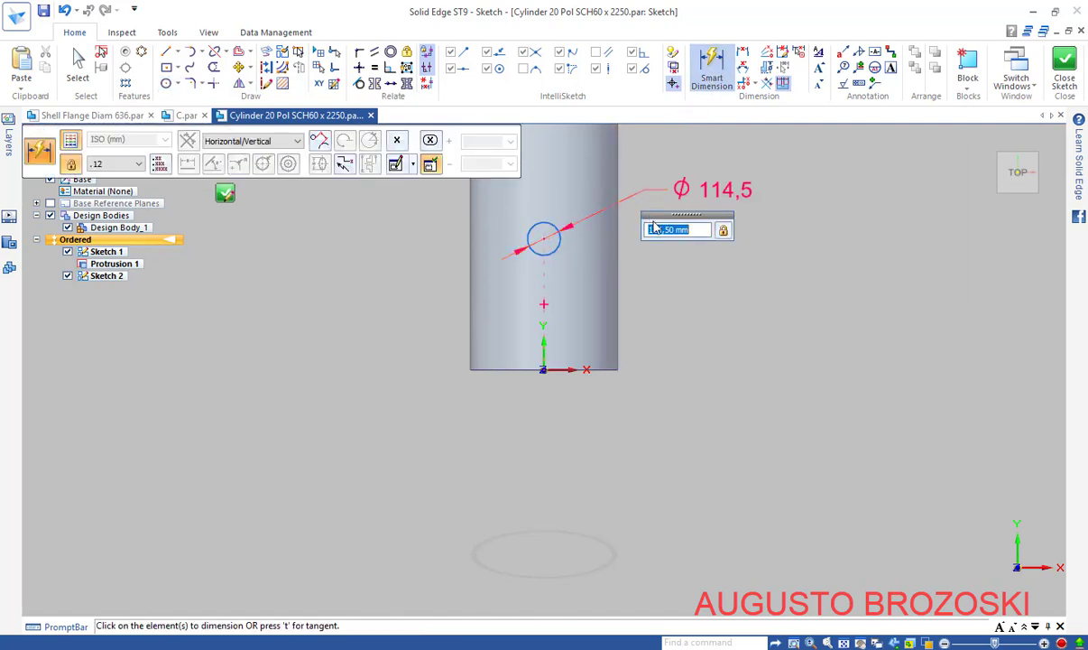
pyautogui.press('Return')
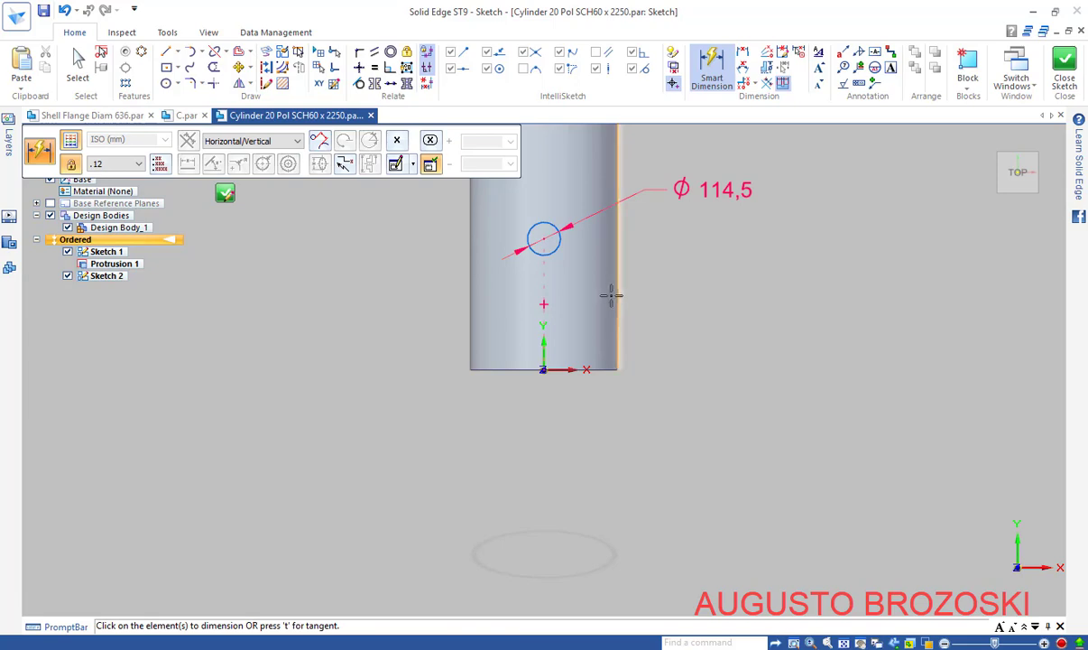
pyautogui.scroll(1, 600, 292)
pyautogui.scroll(1, 596, 291)
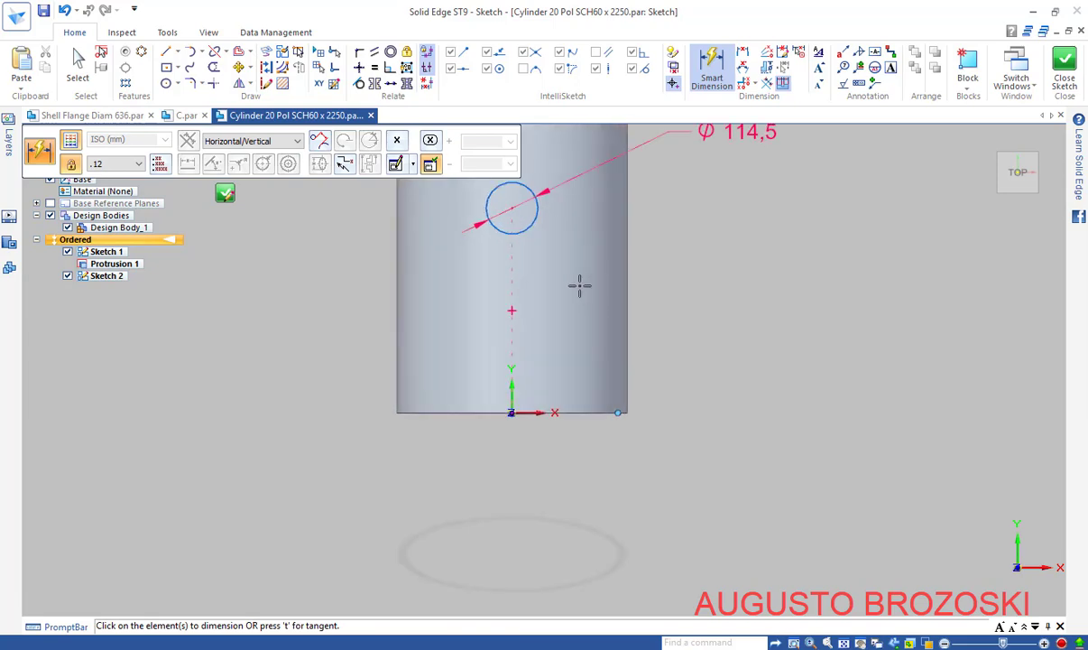
pyautogui.click(533, 220)
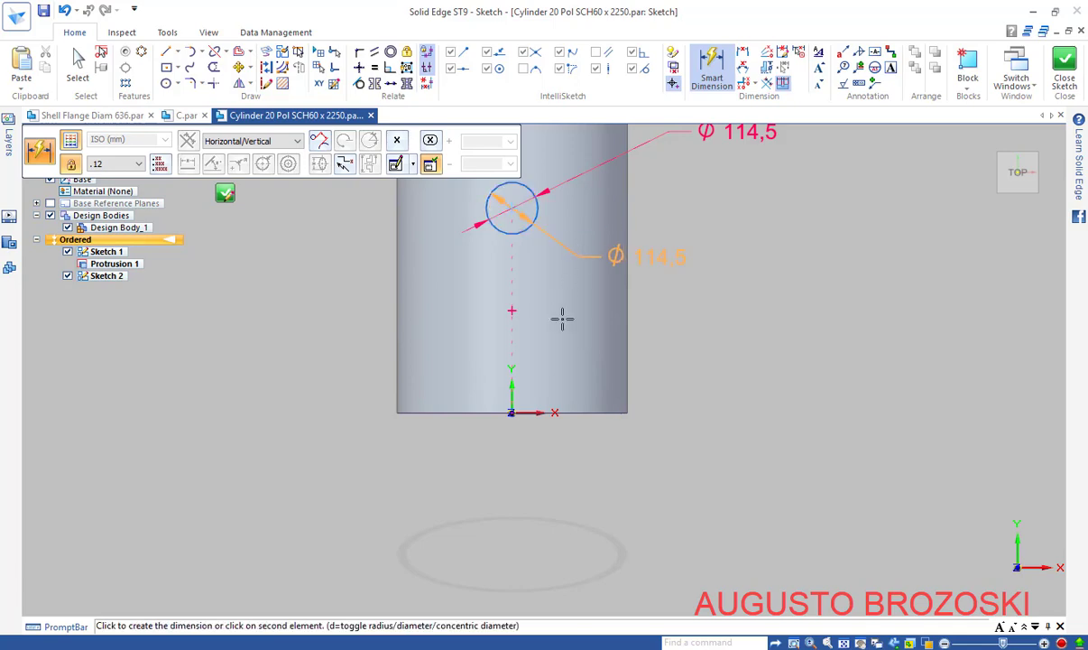
pyautogui.click(511, 410)
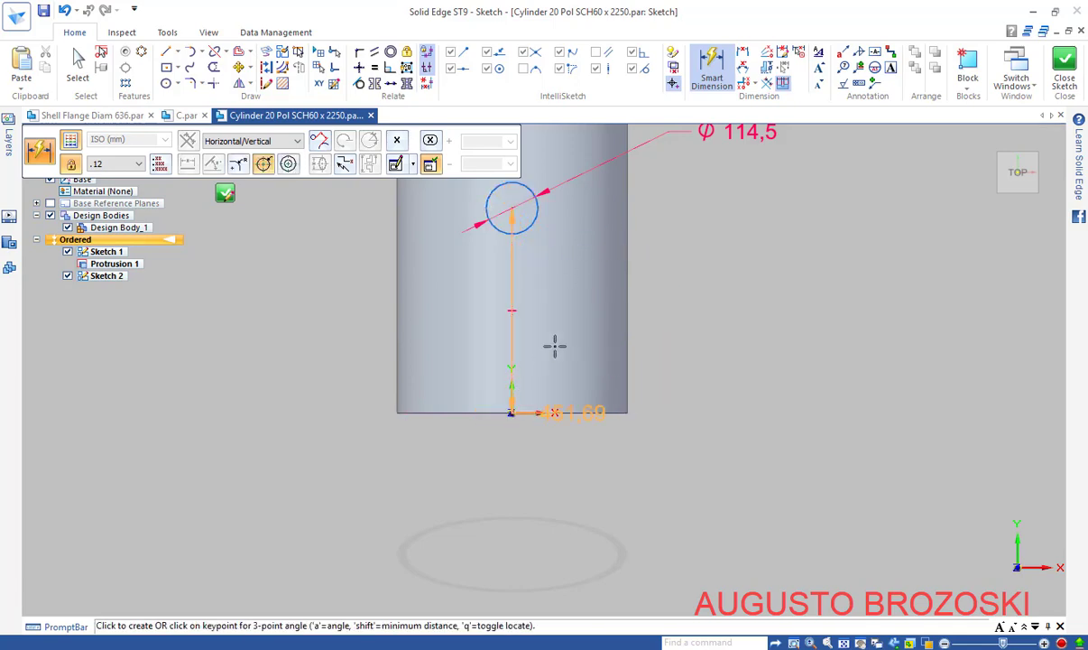
pyautogui.click(714, 280)
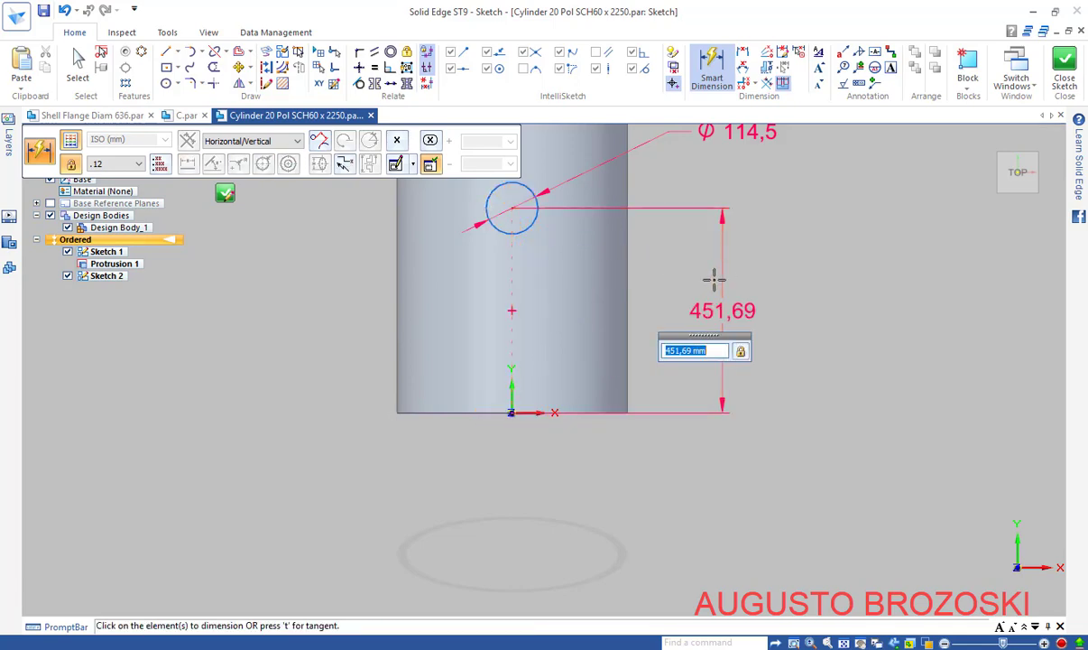
pyautogui.write('179')
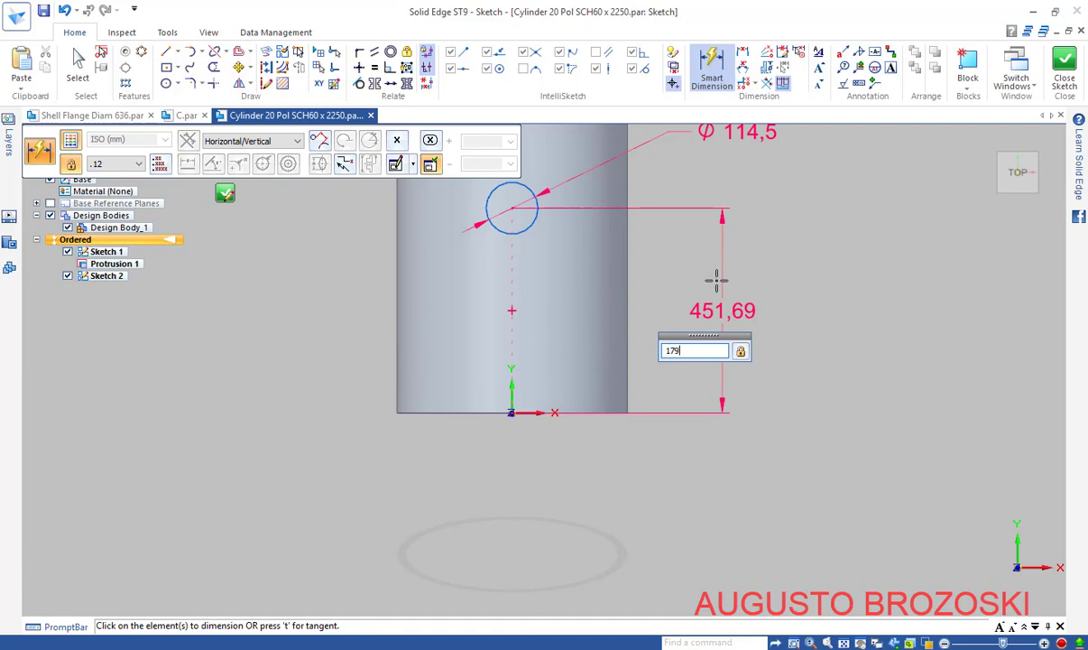
pyautogui.press('Return')
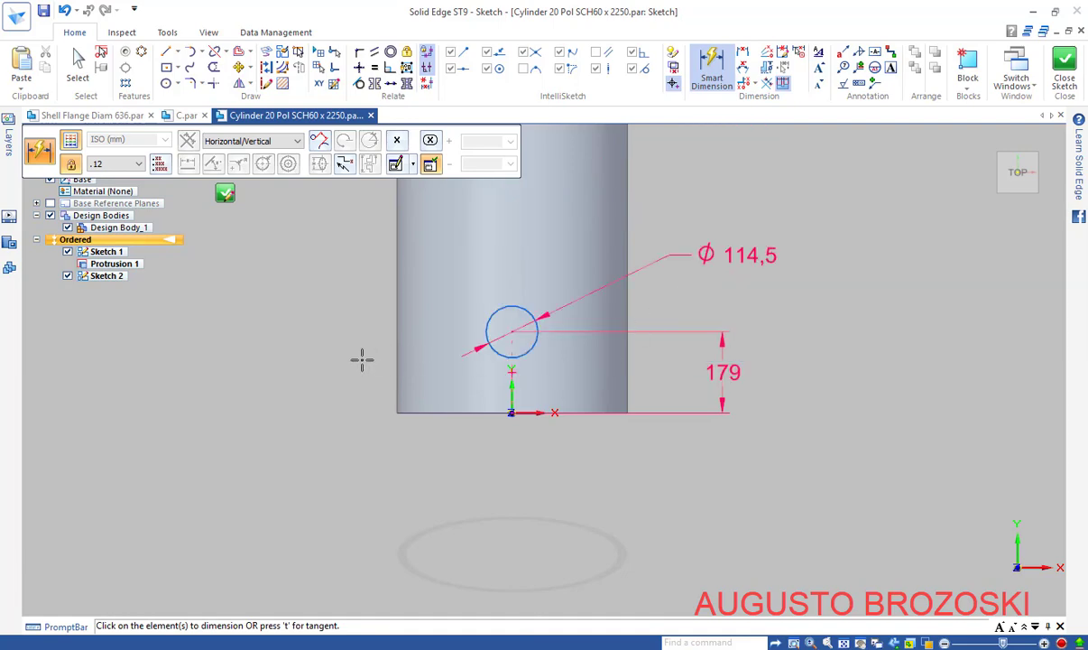
pyautogui.press('Escape')
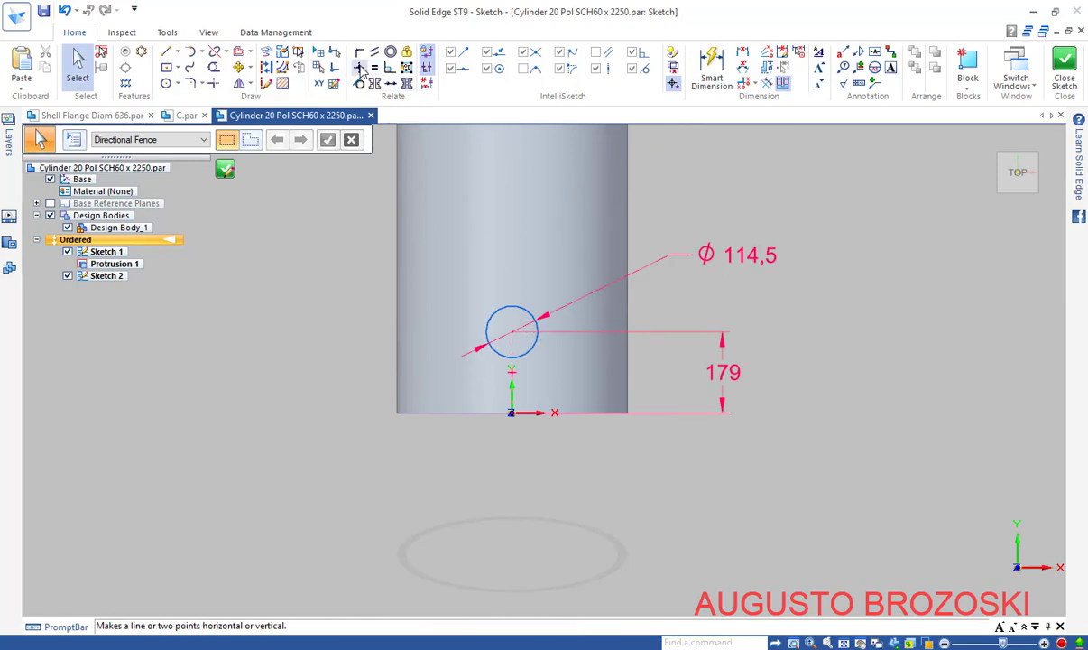
# Align the circle's centre vertically with the origin and close the sketch
pyautogui.click(359, 68)
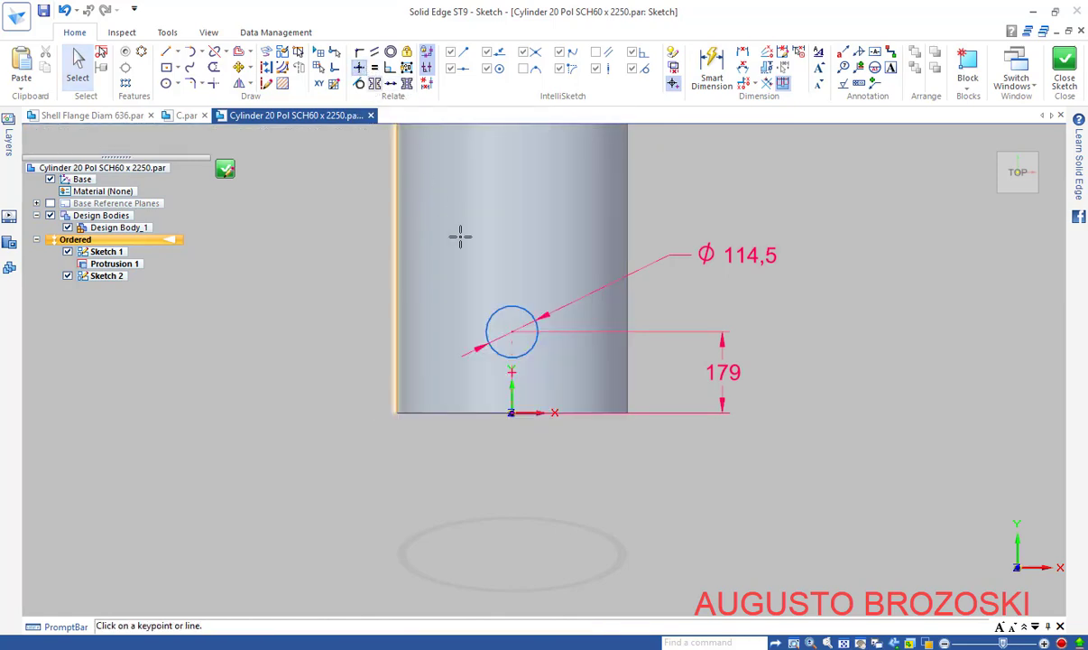
pyautogui.click(511, 334)
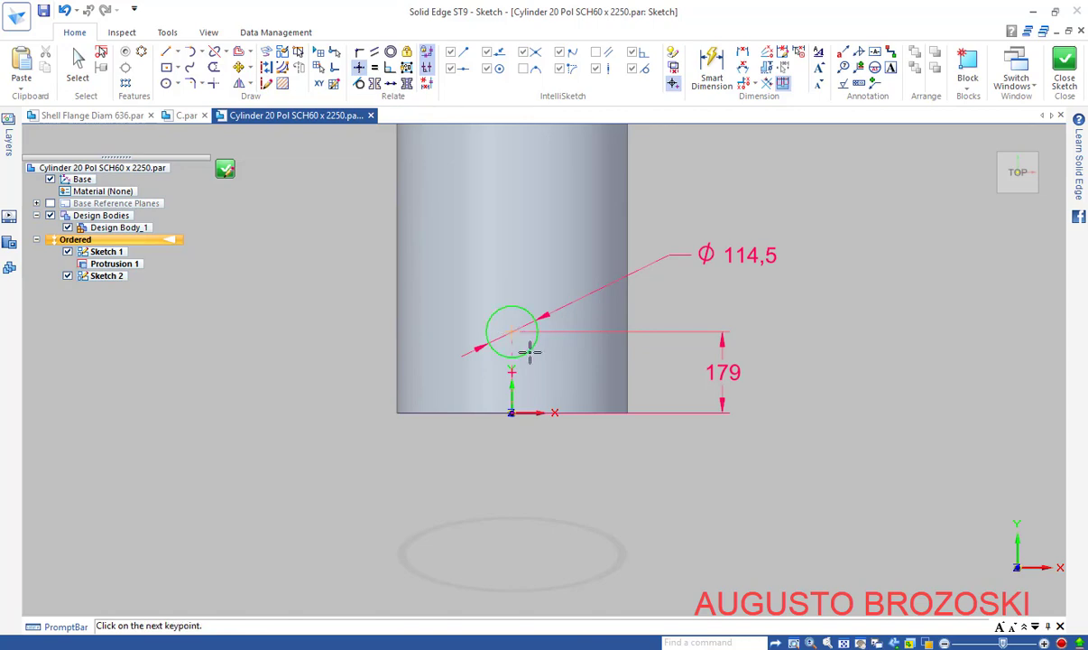
pyautogui.click(510, 411)
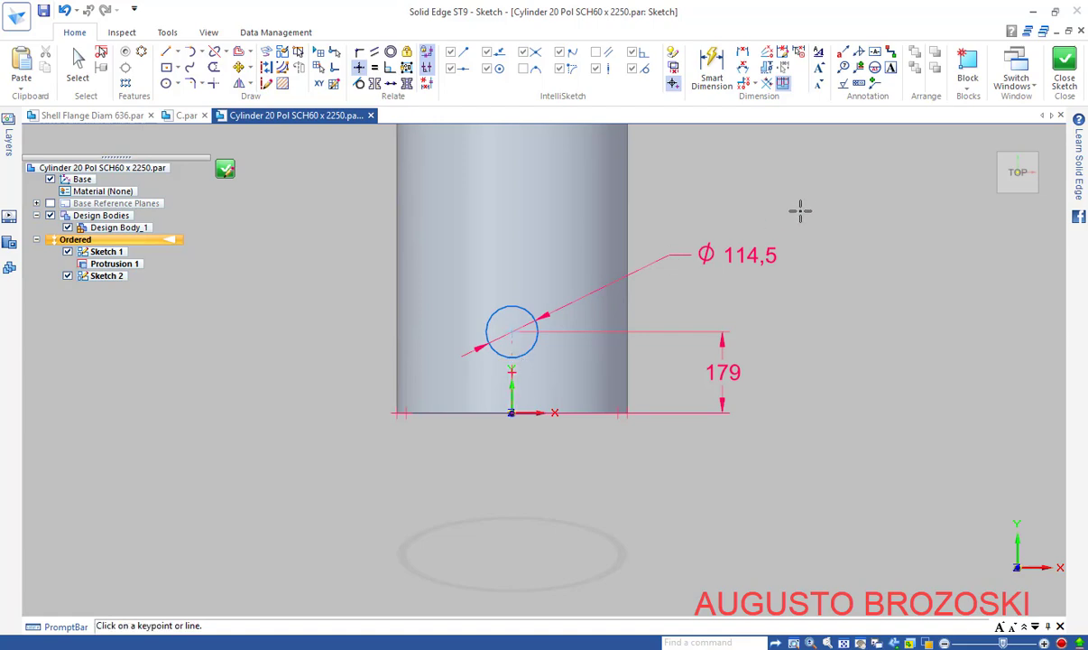
pyautogui.click(1065, 72)
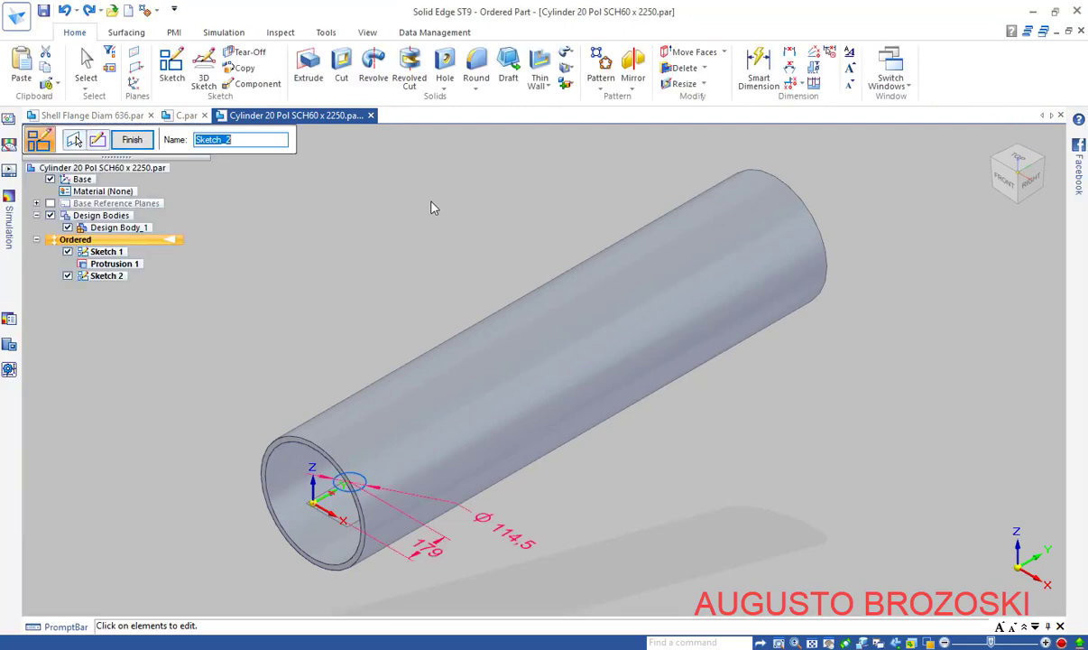
# Cut the Ø 114,5 circle through the next pipe wall as Cutout 1 and save the part
pyautogui.click(135, 142)
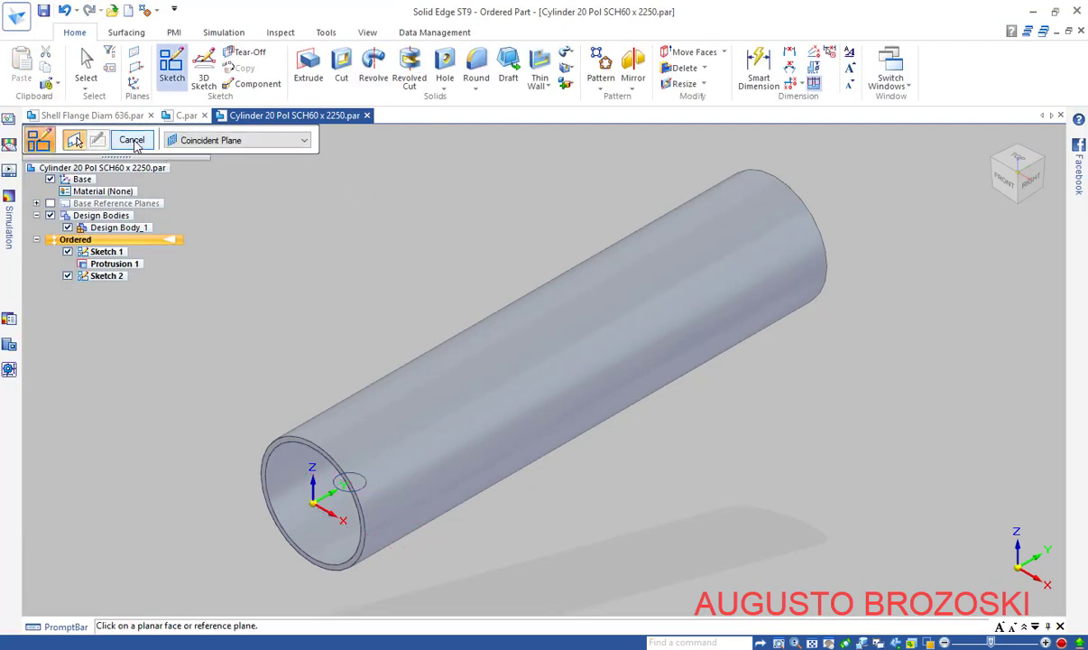
pyautogui.click(132, 141)
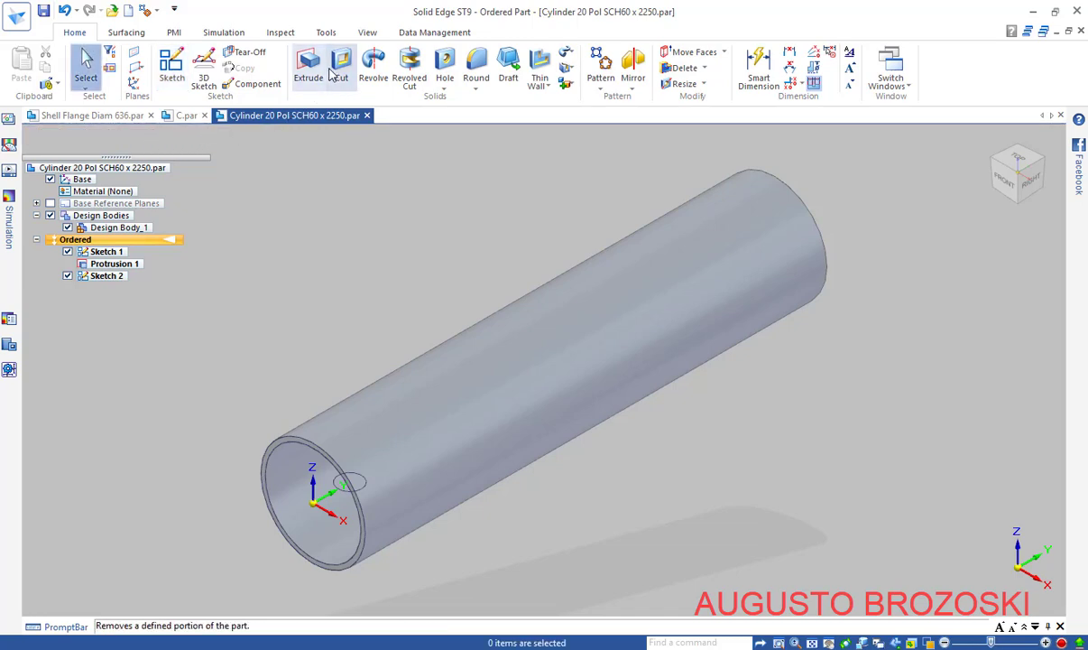
pyautogui.click(341, 68)
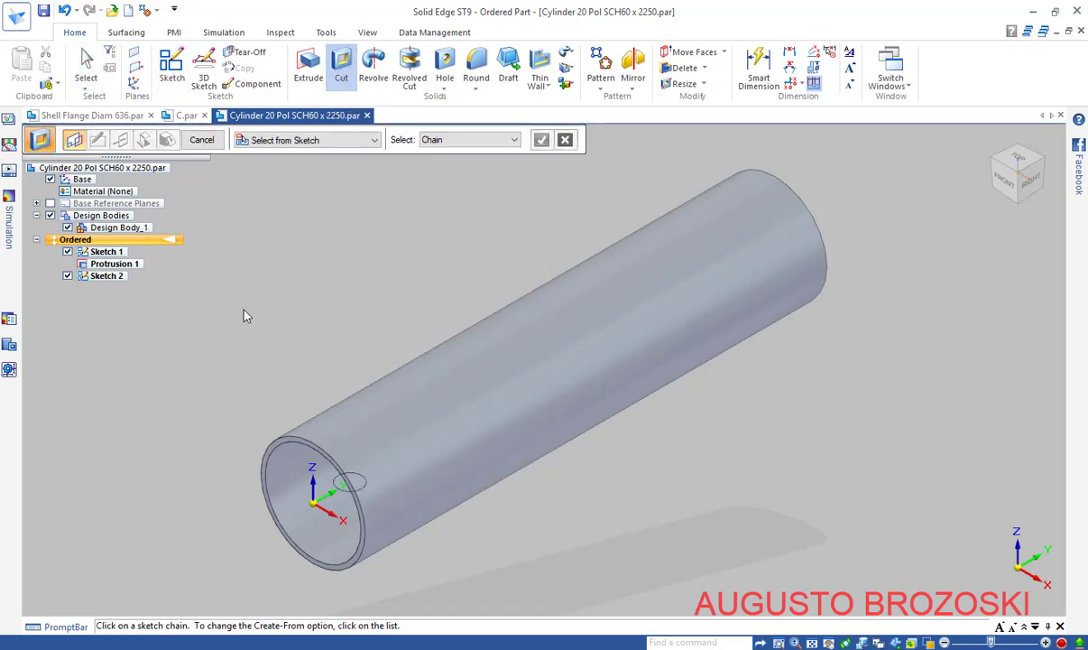
pyautogui.click(347, 478)
pyautogui.click(541, 140)
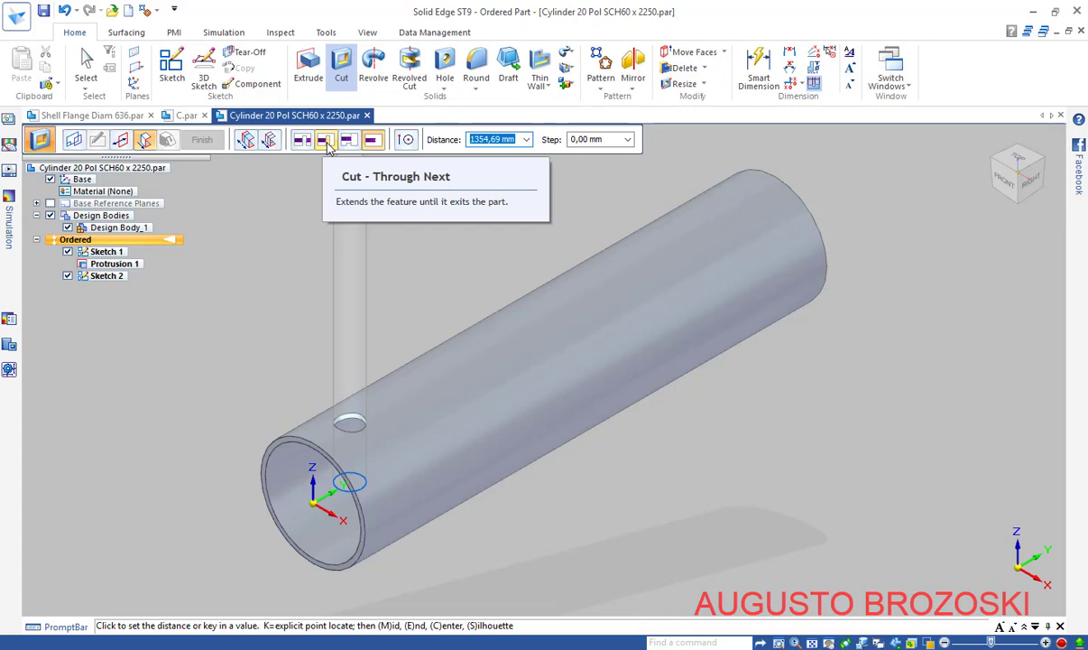
pyautogui.click(326, 142)
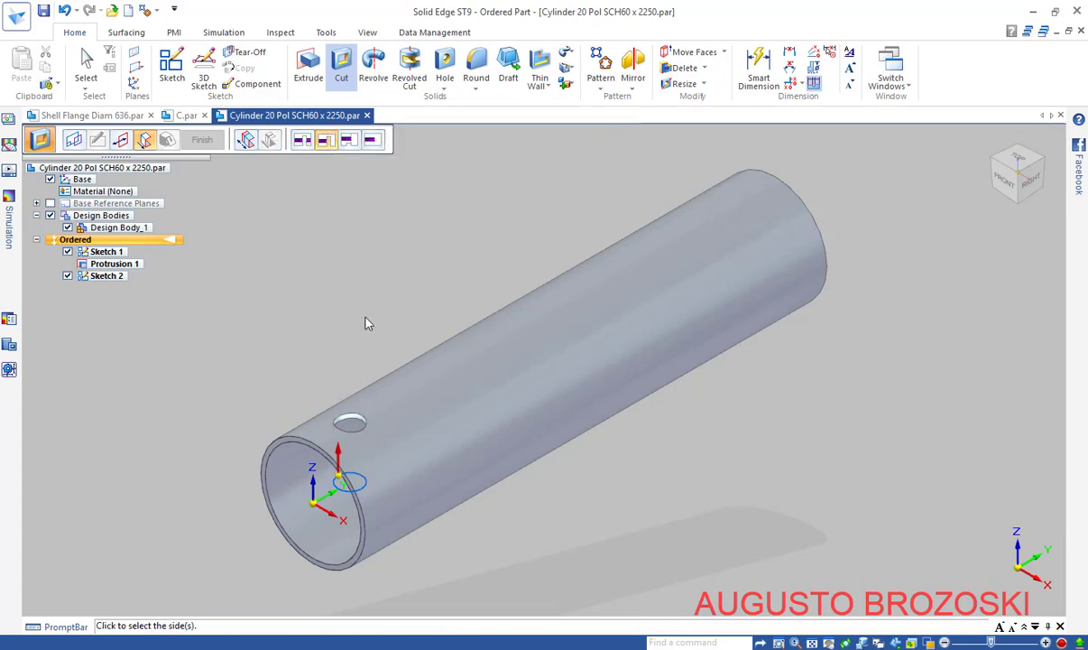
pyautogui.click(349, 259)
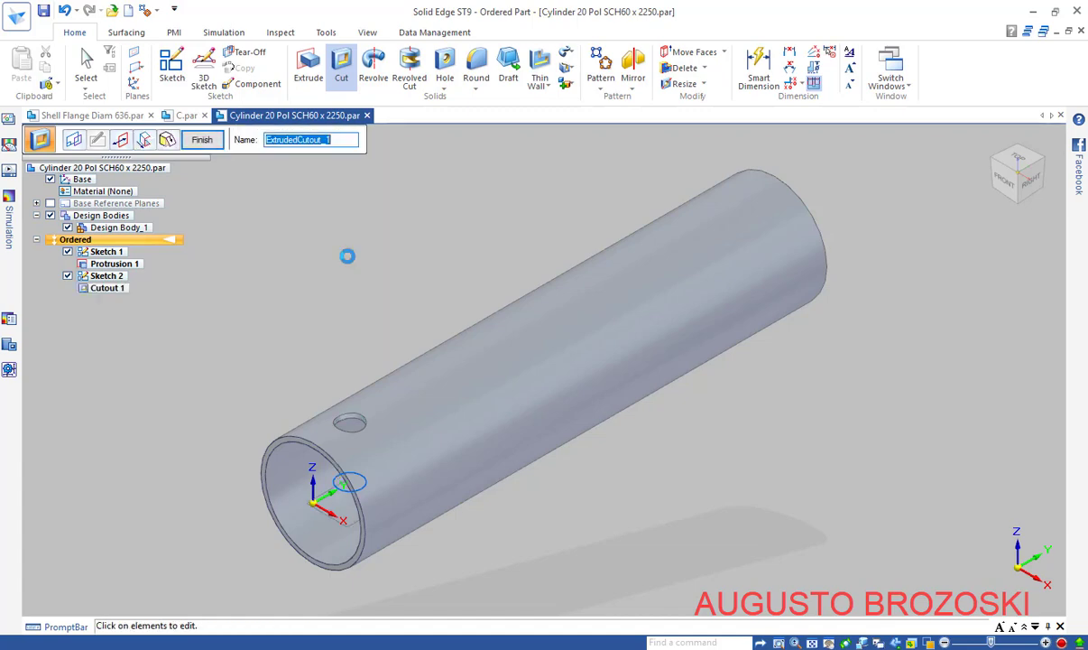
pyautogui.click(202, 142)
pyautogui.click(200, 141)
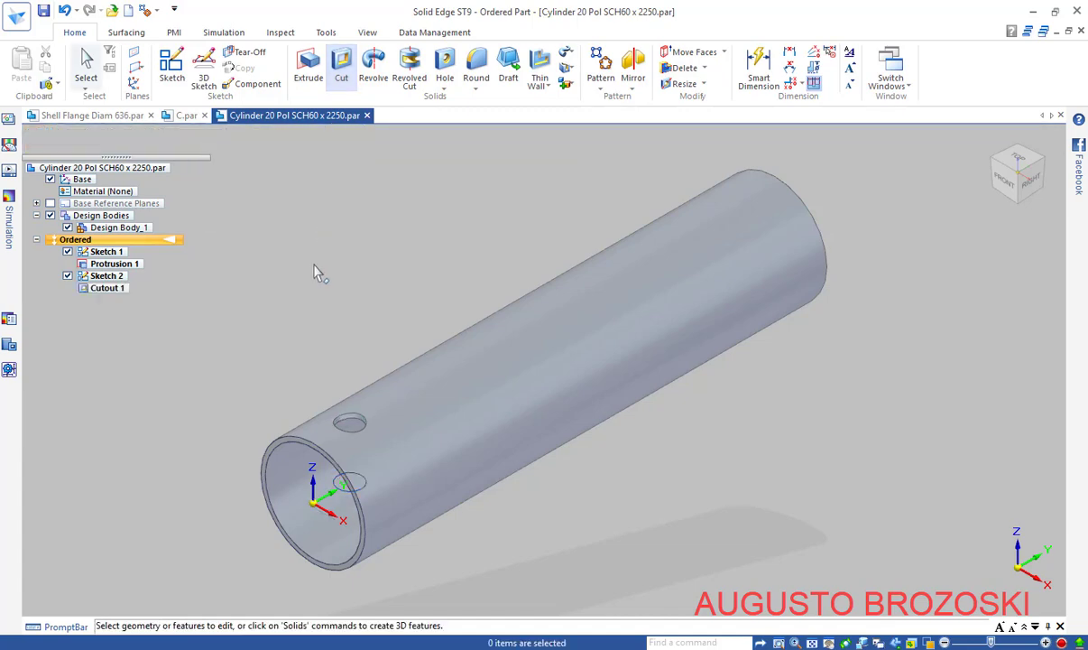
pyautogui.hotkey('ctrl', 's')
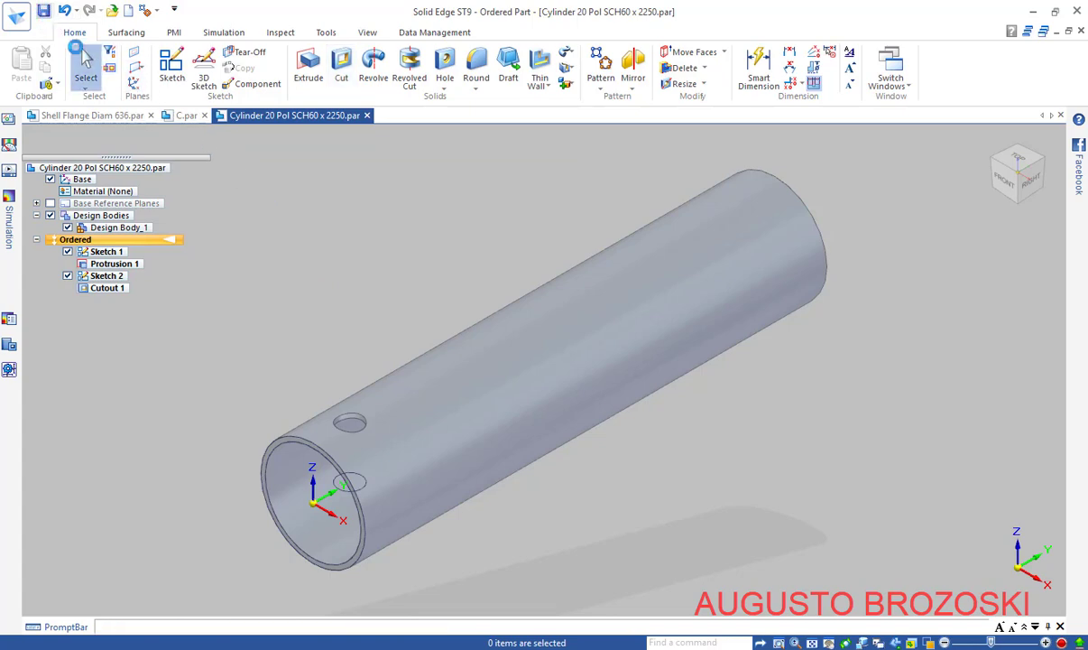
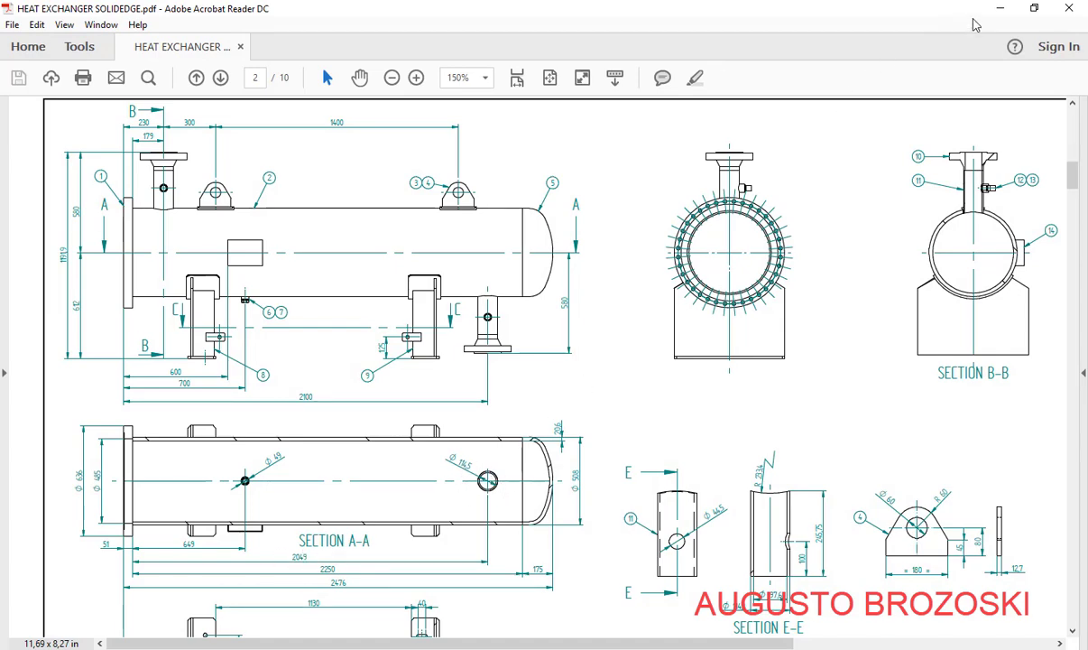
# Minimize the heat-exchanger drawing in Acrobat to bring back the Solid Edge part
pyautogui.click(998, 8)
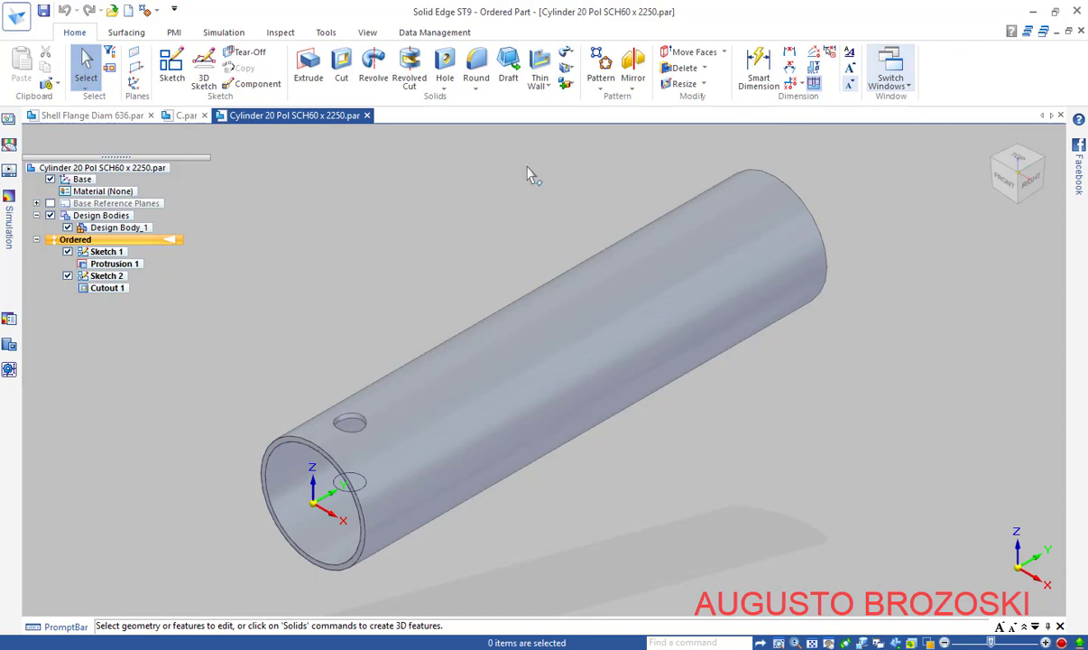
# Start Sketch 4 on the tube's end plane and draw a Ø114,5 circle near the far end
pyautogui.click(172, 72)
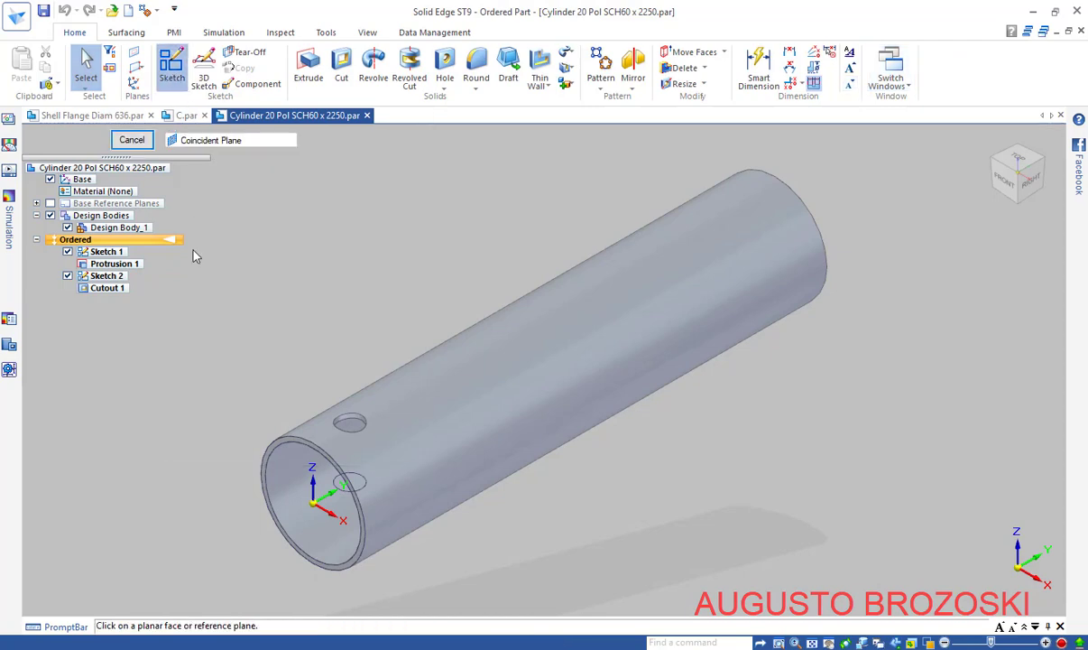
pyautogui.click(356, 517)
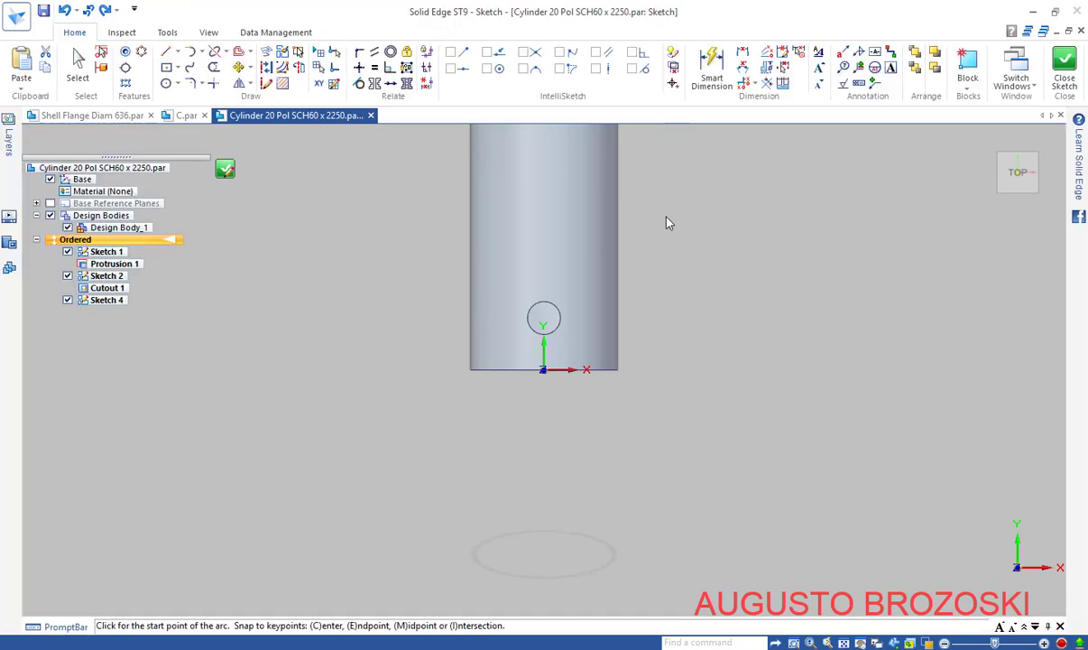
pyautogui.moveTo(667, 221)
pyautogui.keyDown('shift'); pyautogui.mouseDown(button='middle')
pyautogui.moveTo(660, 512)
pyautogui.moveTo(662, 484)
pyautogui.mouseUp(button='middle'); pyautogui.keyUp('shift')
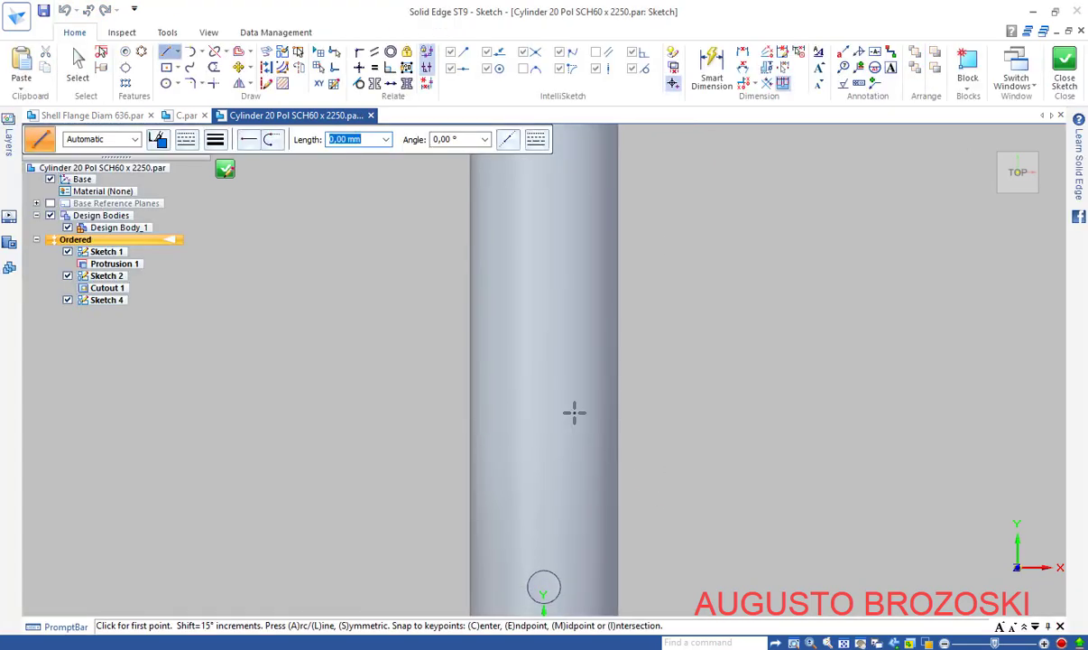
pyautogui.click(166, 83)
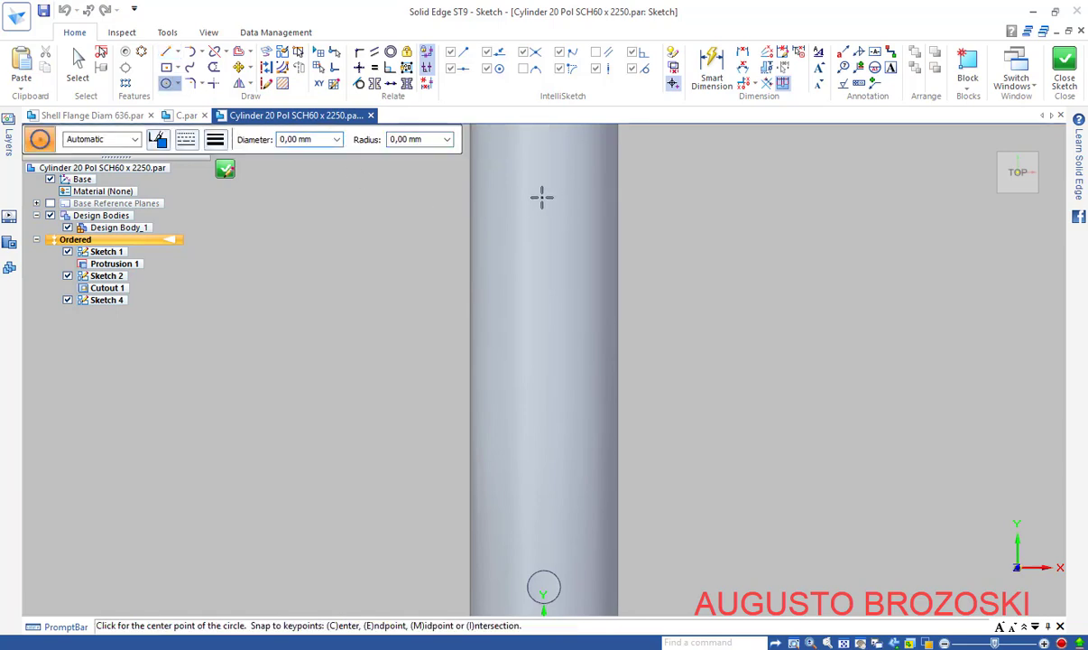
pyautogui.click(541, 197)
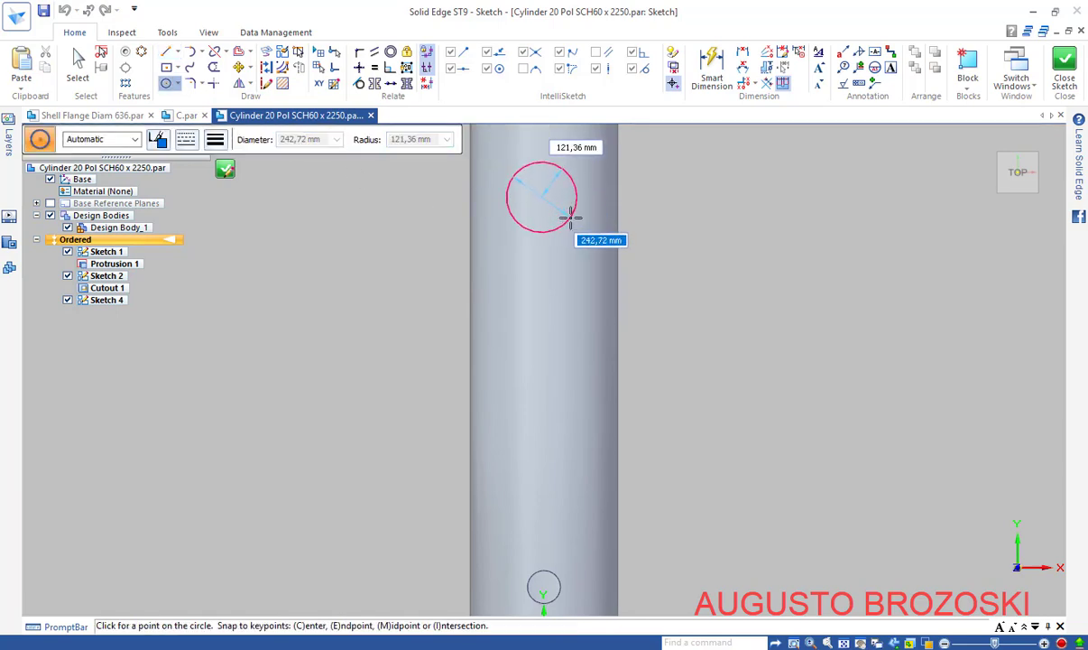
pyautogui.write('11')
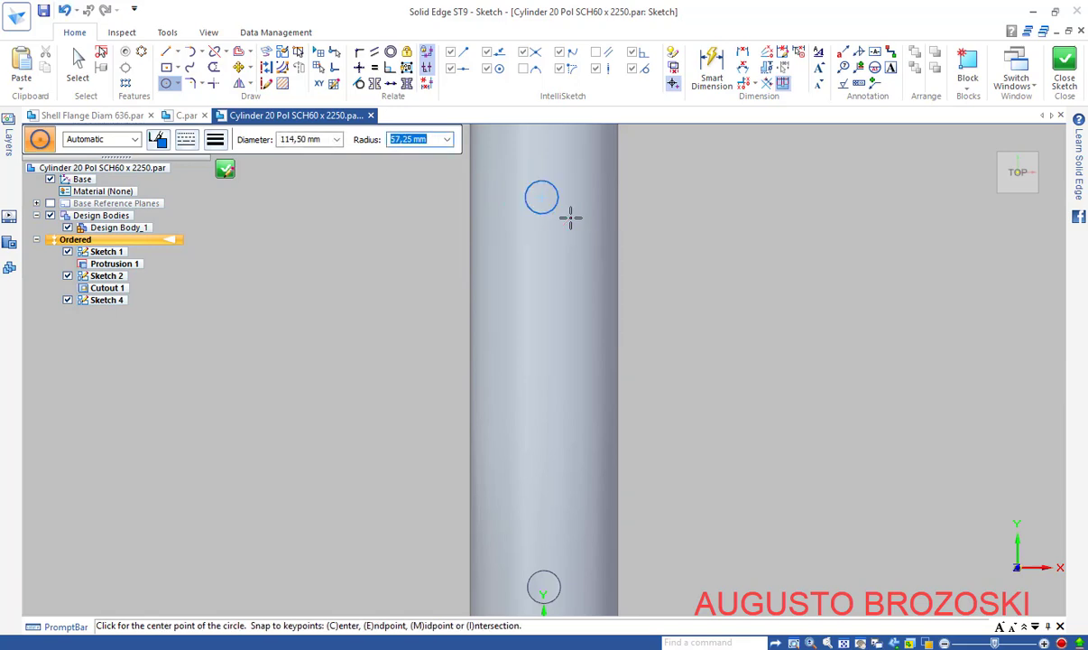
# Dimension the circle's diameter at Ø114,50 mm
pyautogui.click(711, 71)
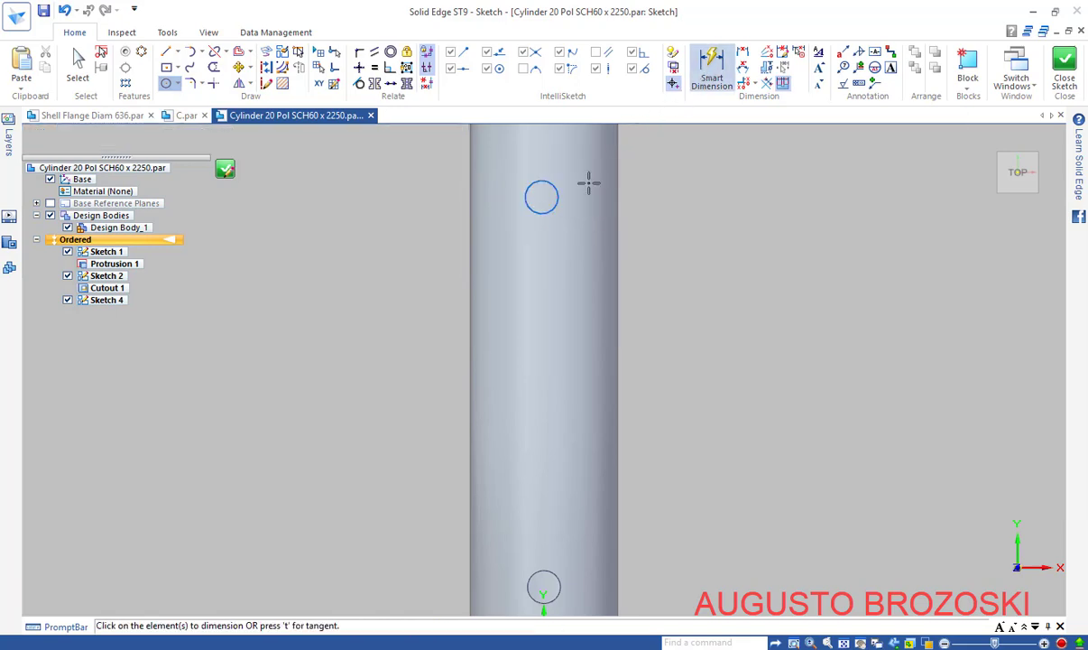
pyautogui.click(557, 195)
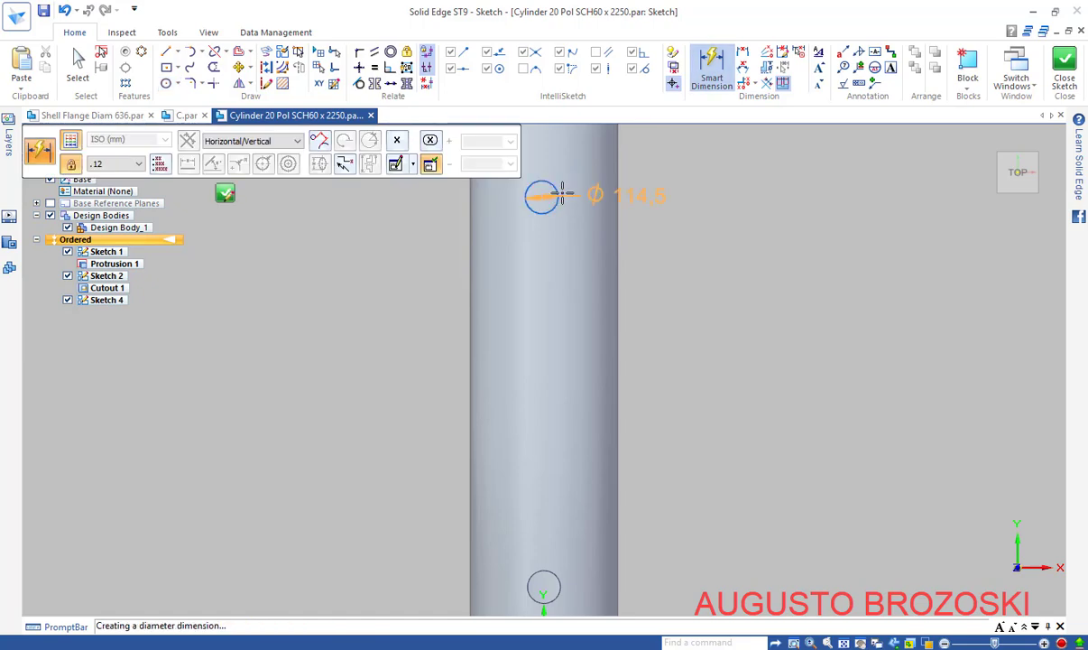
pyautogui.click(646, 159)
pyautogui.press('Return')
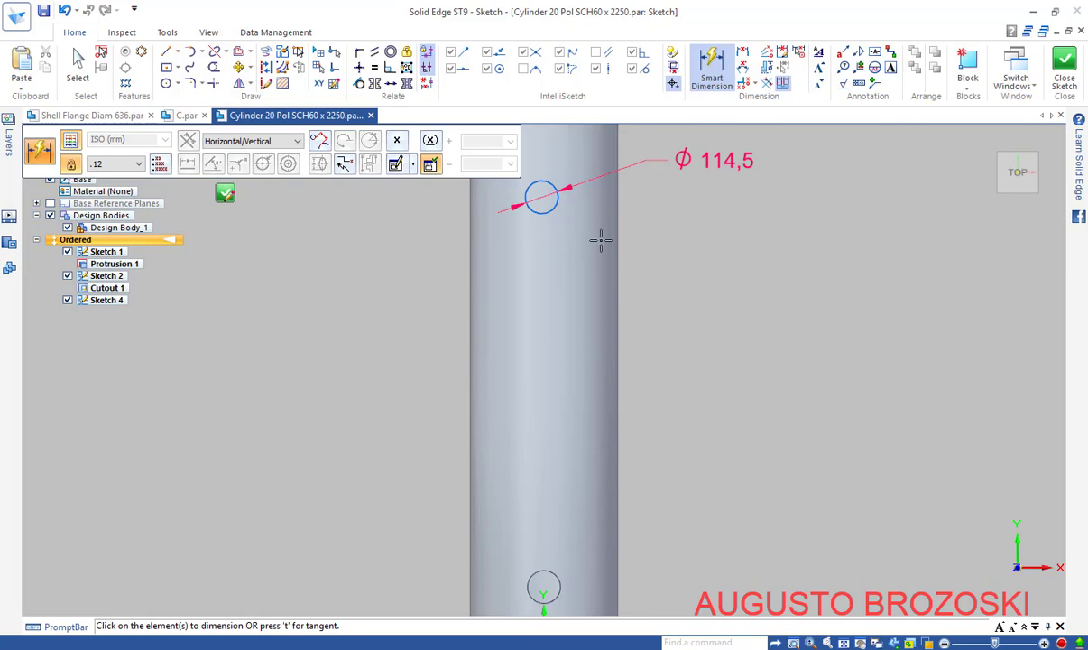
pyautogui.press('Escape')
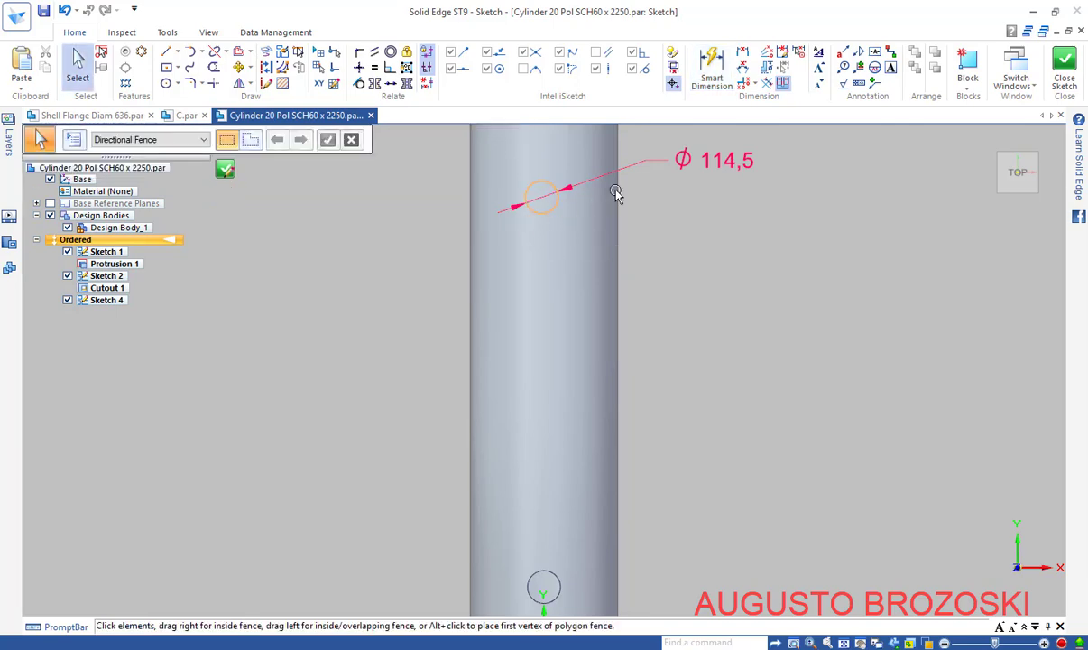
# Dimension the circle centre 2049 mm from the sketch origin along the tube
pyautogui.click(711, 70)
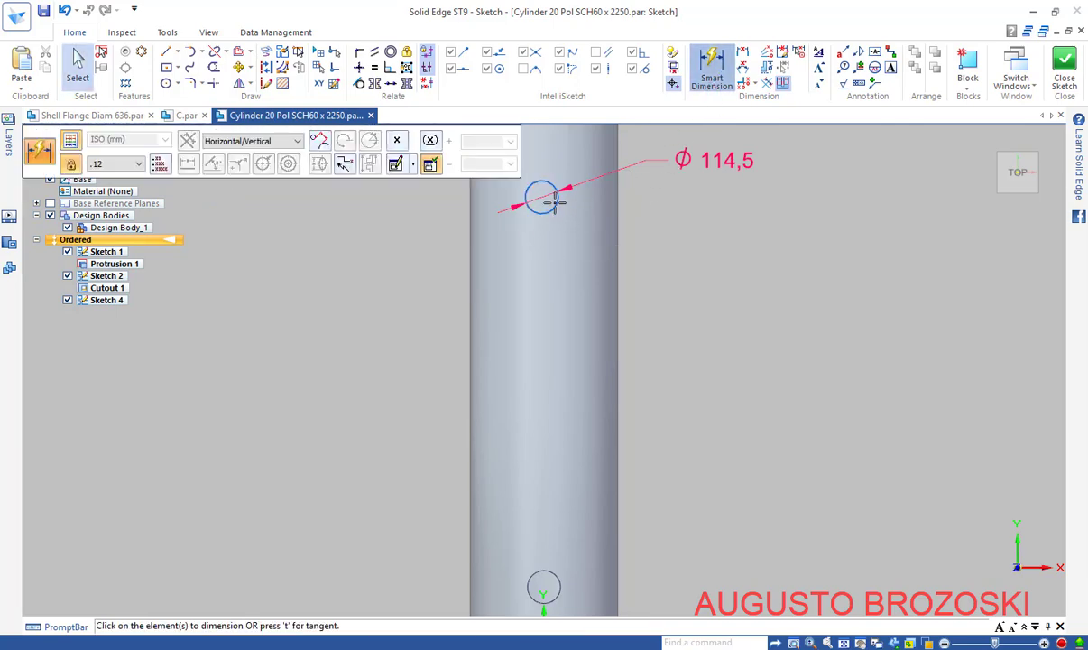
pyautogui.click(553, 200)
pyautogui.scroll(-2, 583, 218)
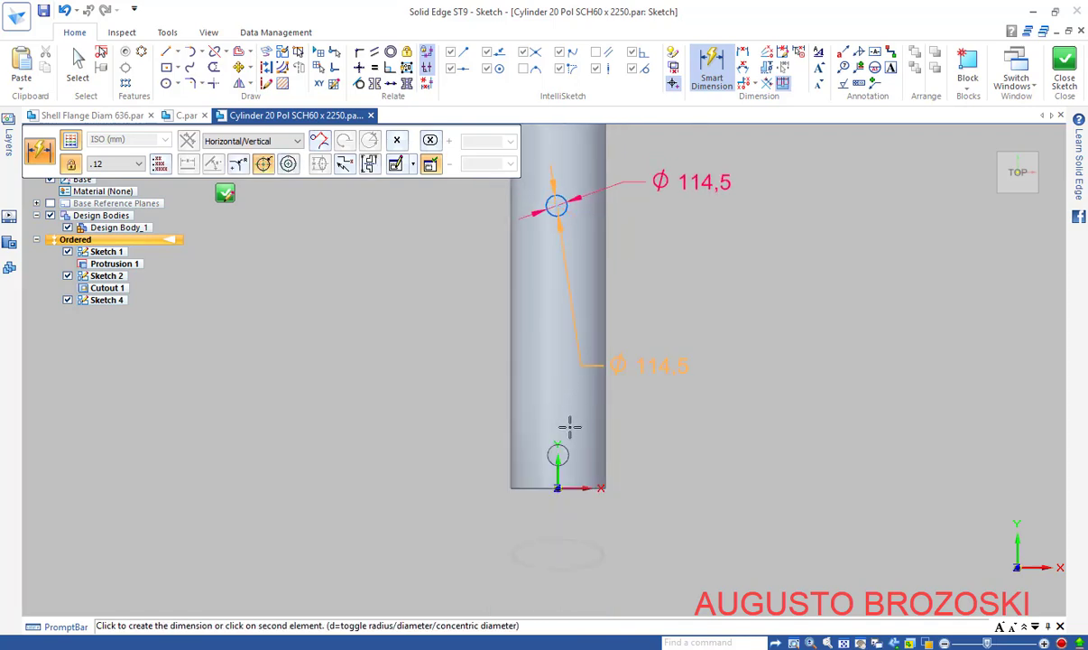
pyautogui.click(557, 486)
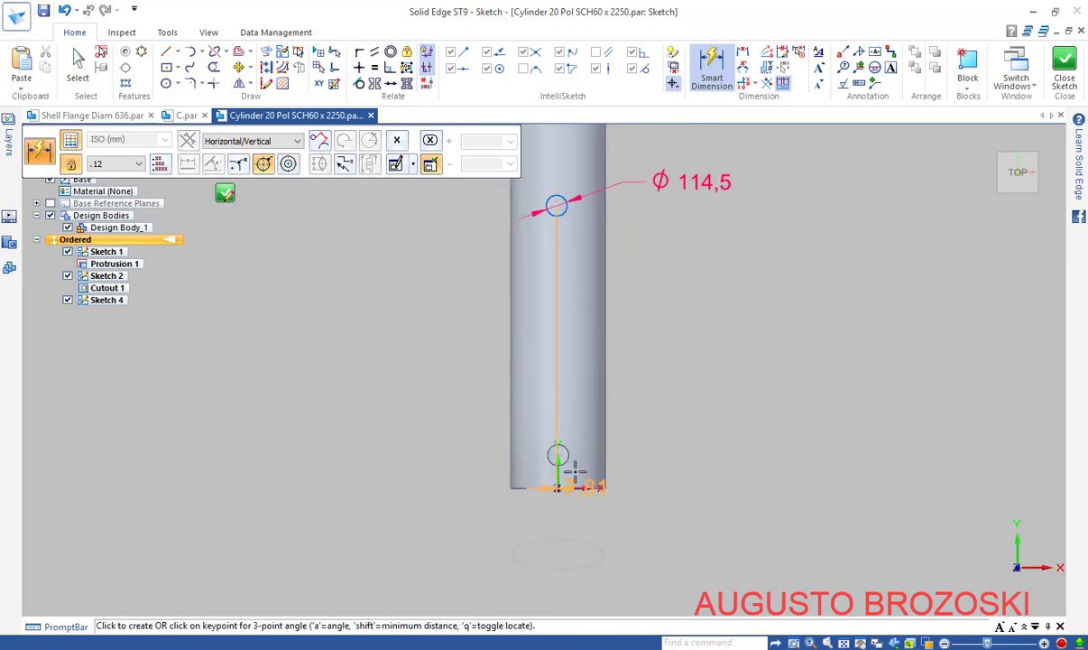
pyautogui.click(665, 338)
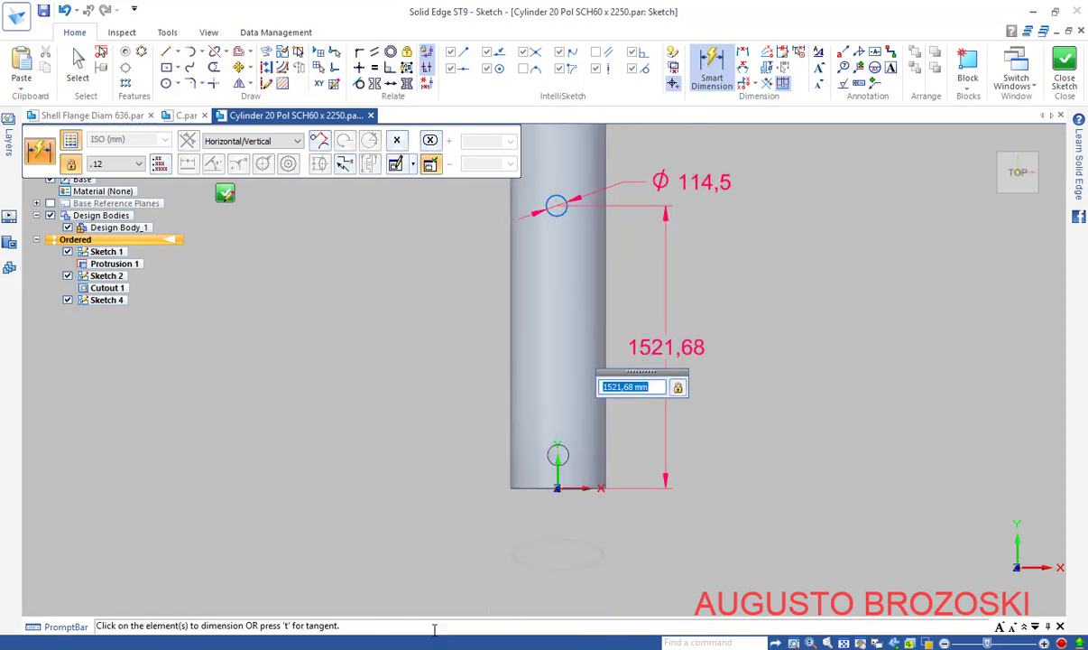
pyautogui.hotkey('alt', 'Tab')
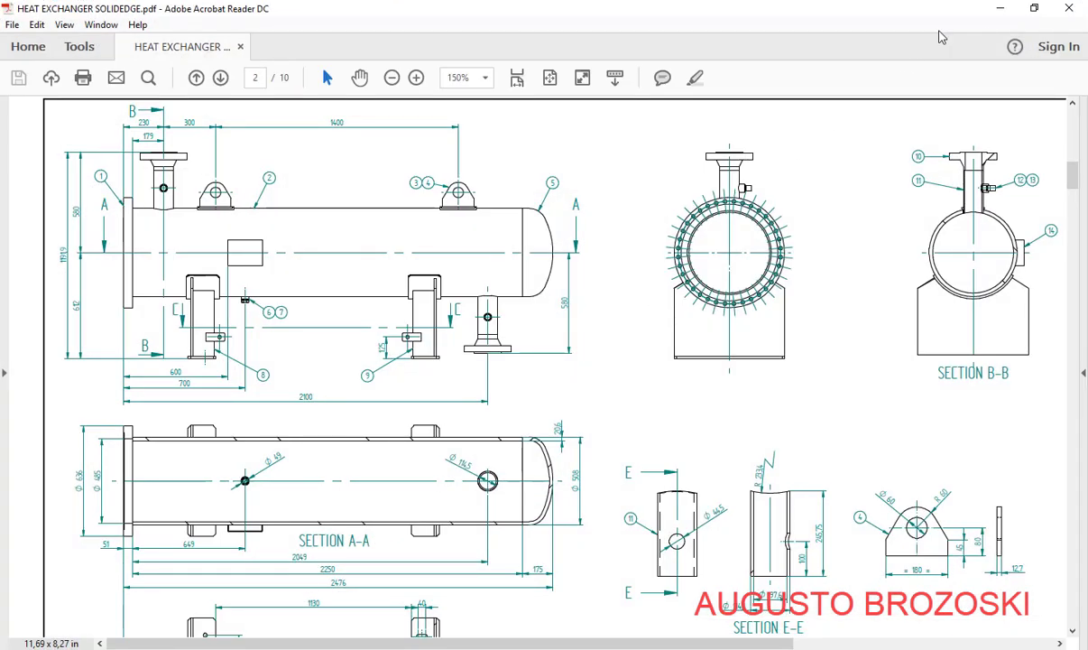
pyautogui.hotkey('alt', 'Tab')
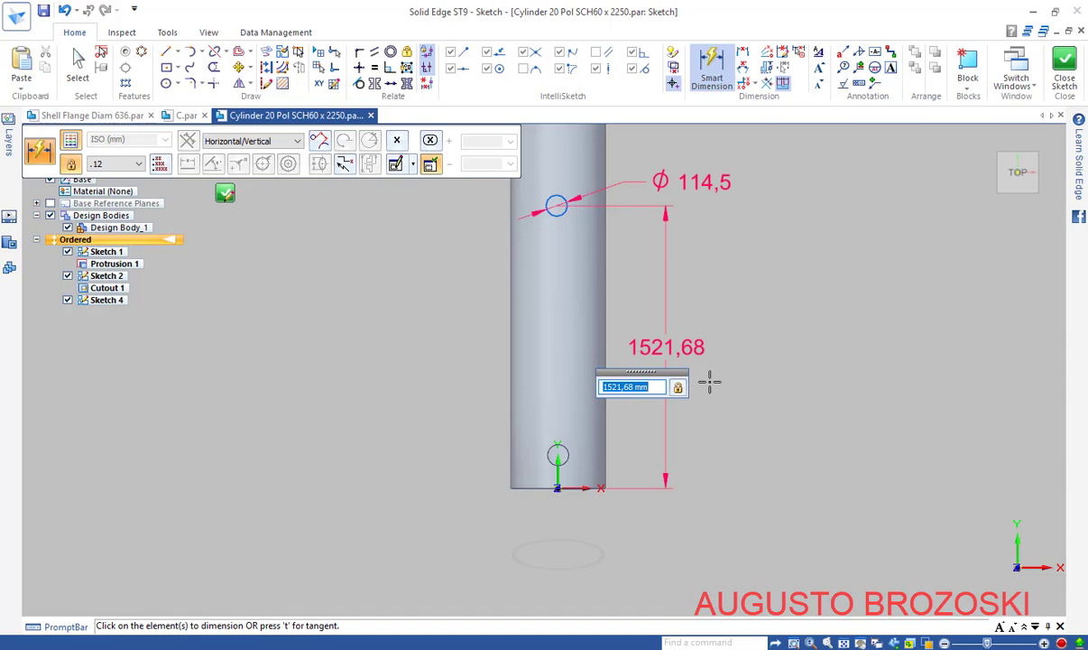
pyautogui.write('2049')
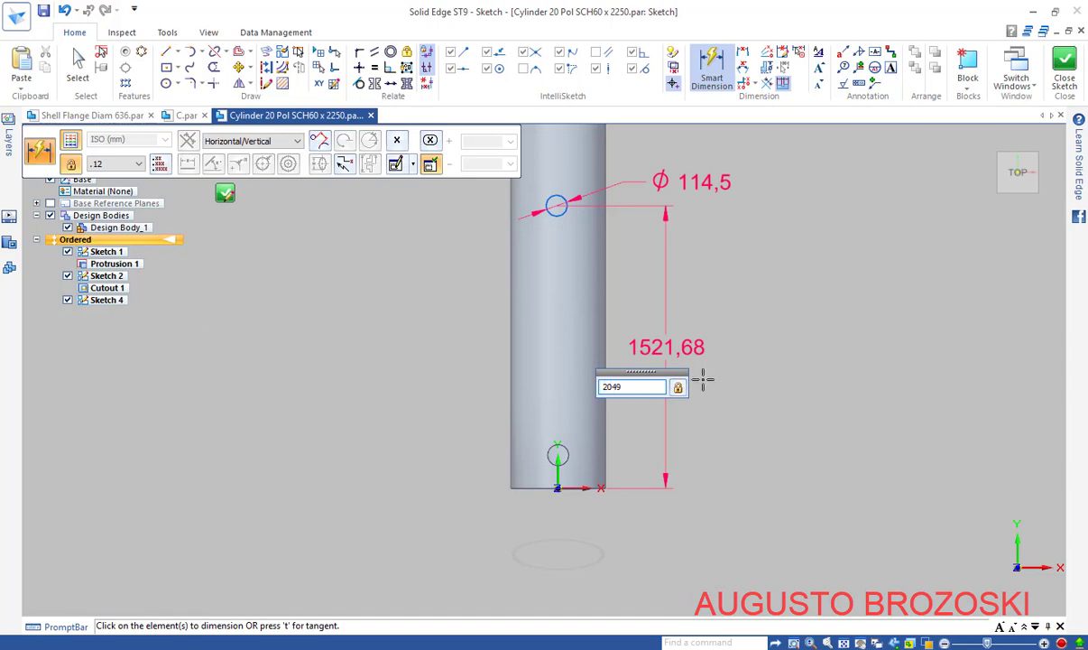
pyautogui.press('Return')
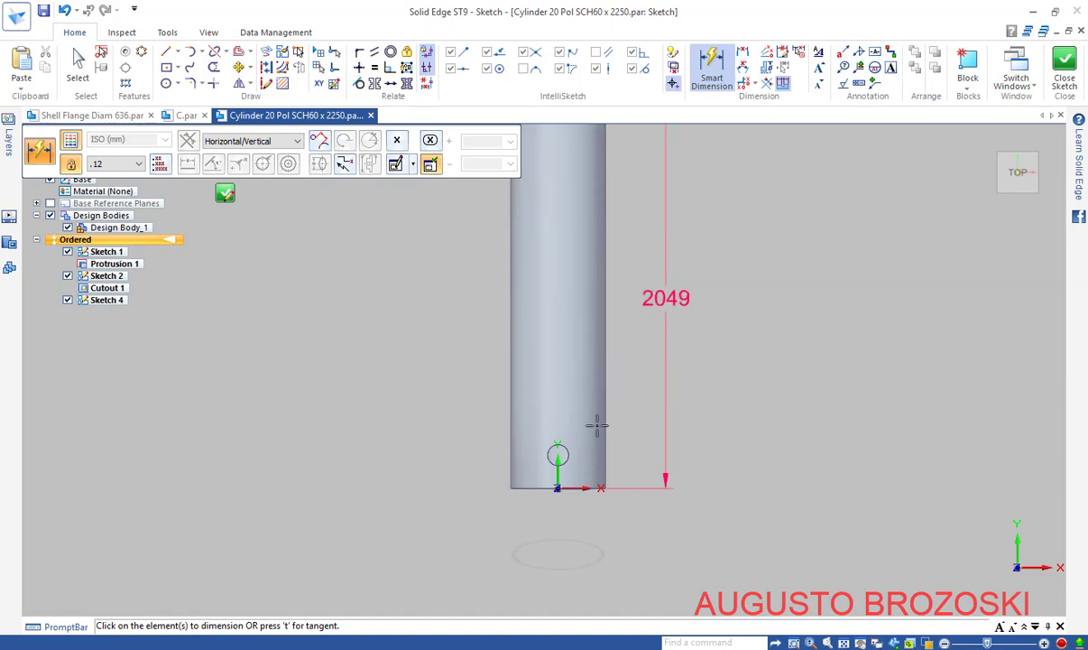
pyautogui.scroll(-2, 597, 425)
pyautogui.scroll(1, 626, 248)
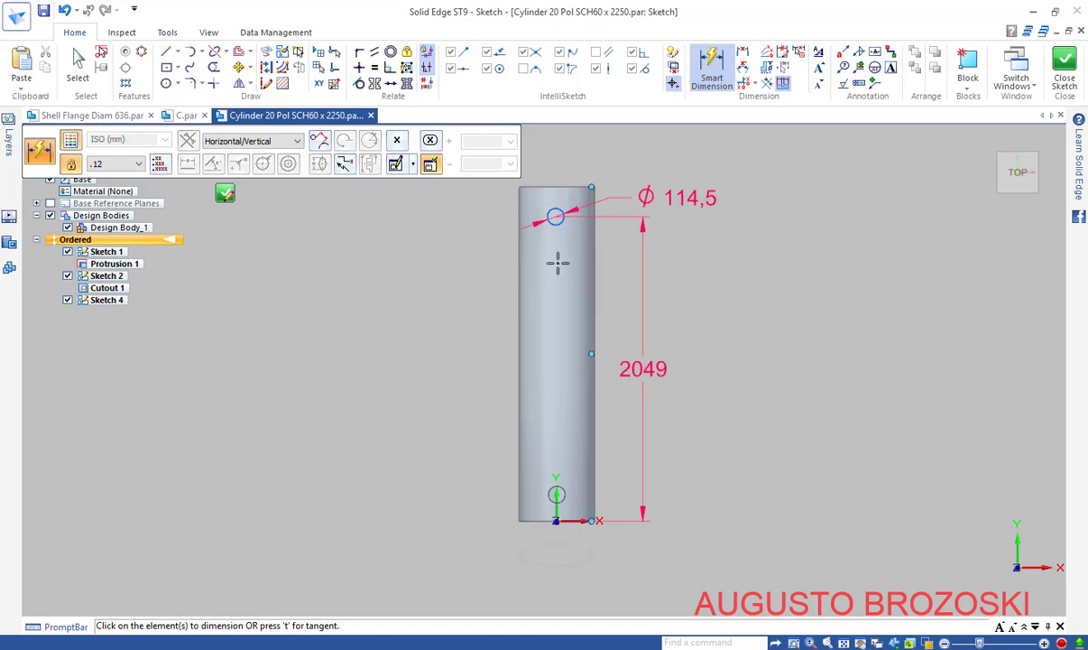
pyautogui.press('Escape')
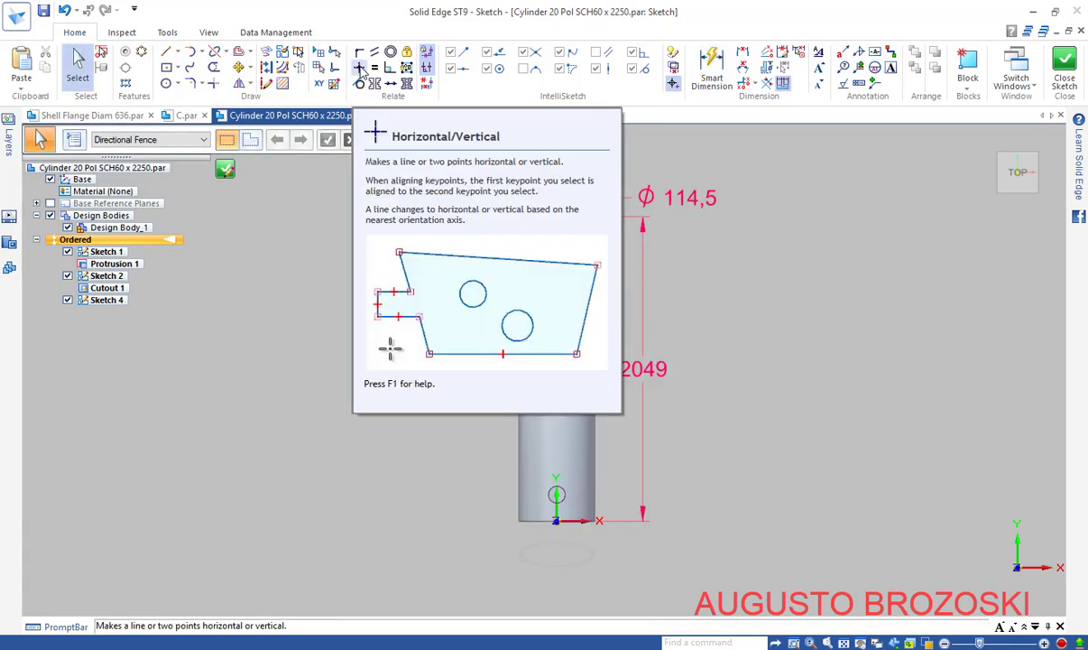
# Align the circle centre vertically with the sketch origin and close Sketch 4
pyautogui.click(360, 70)
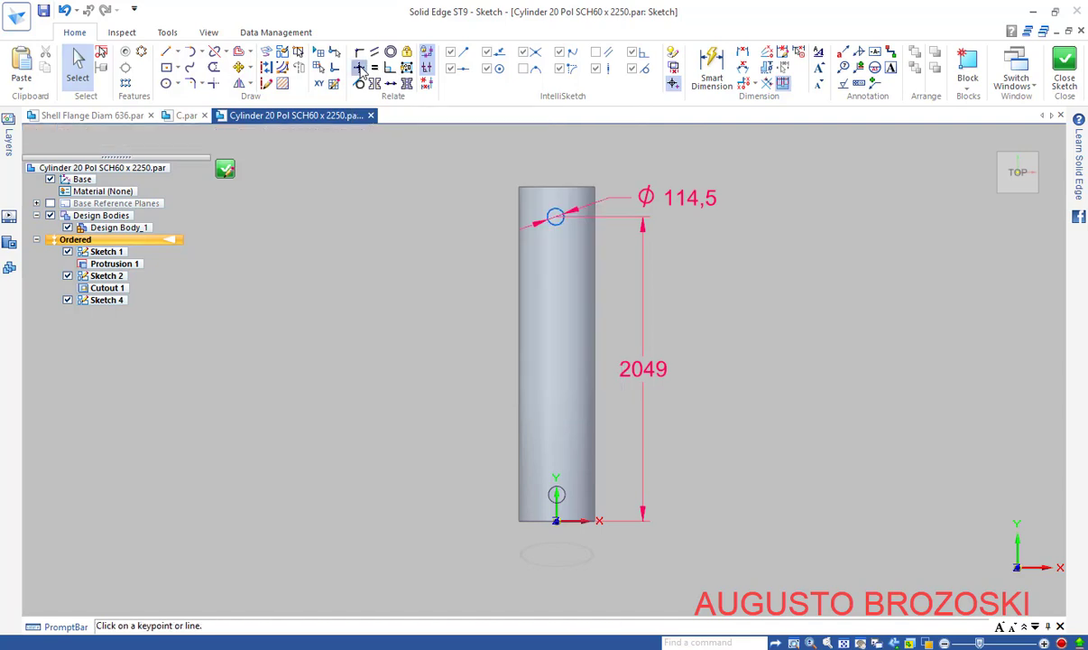
pyautogui.click(555, 218)
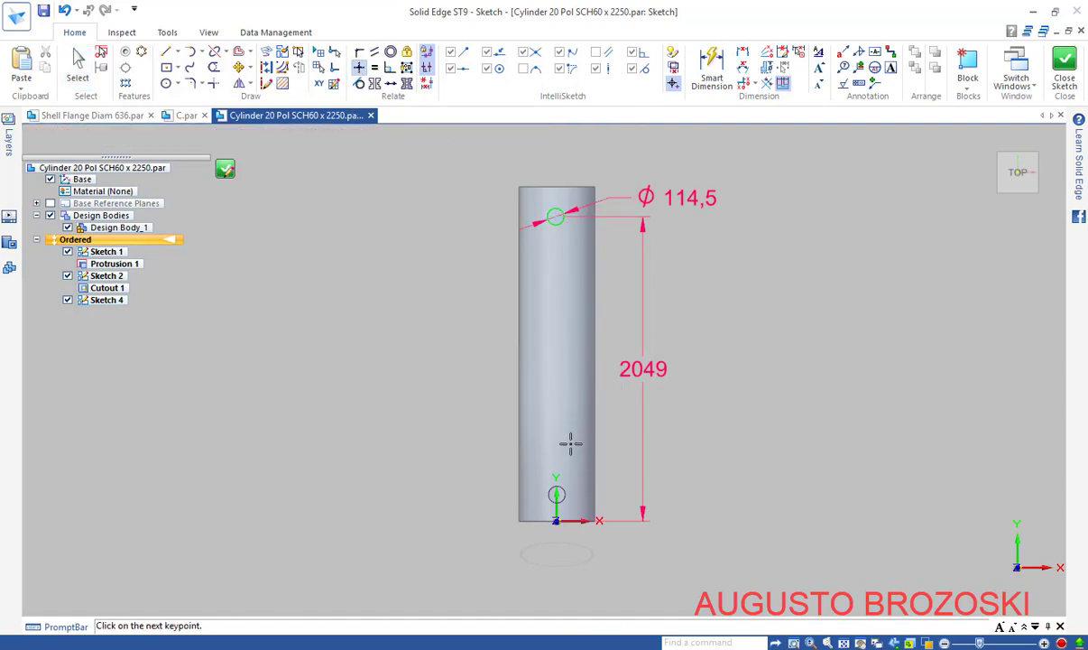
pyautogui.click(555, 513)
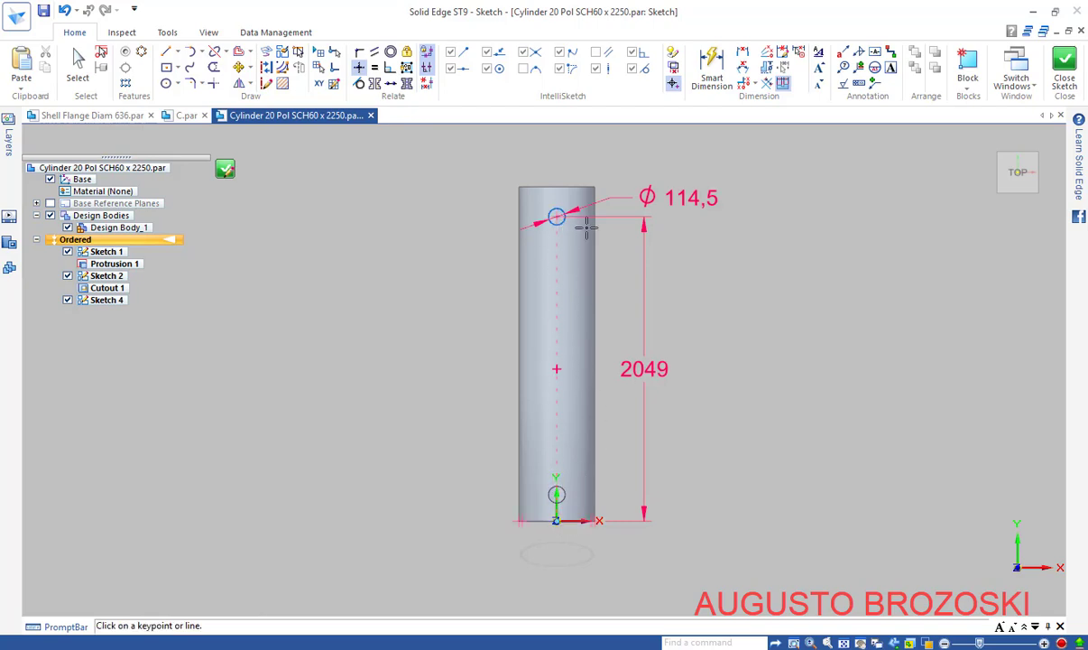
pyautogui.click(1065, 71)
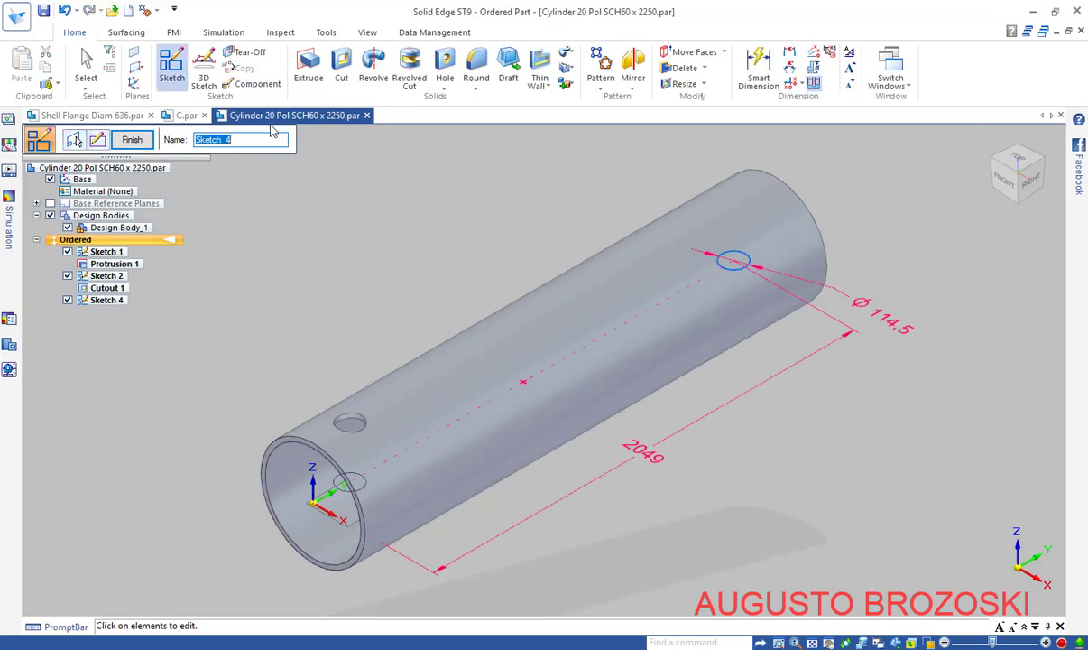
# Cut the Ø114,5 circle from Sketch 4 through the pipe wall as Cutout 2
pyautogui.click(334, 73)
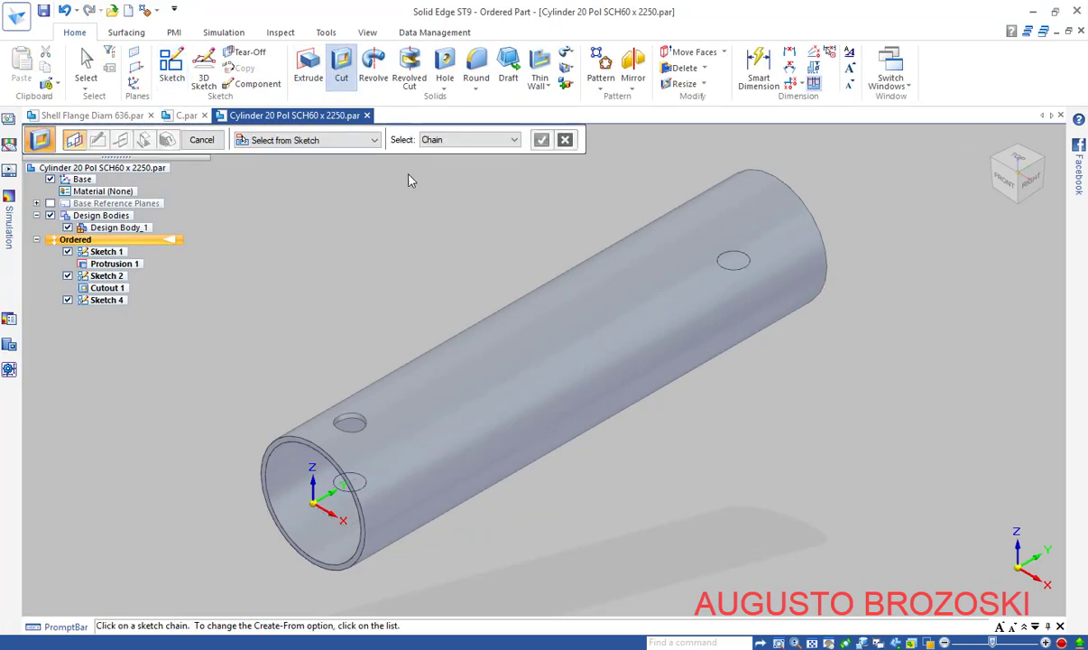
pyautogui.click(747, 274)
pyautogui.click(541, 140)
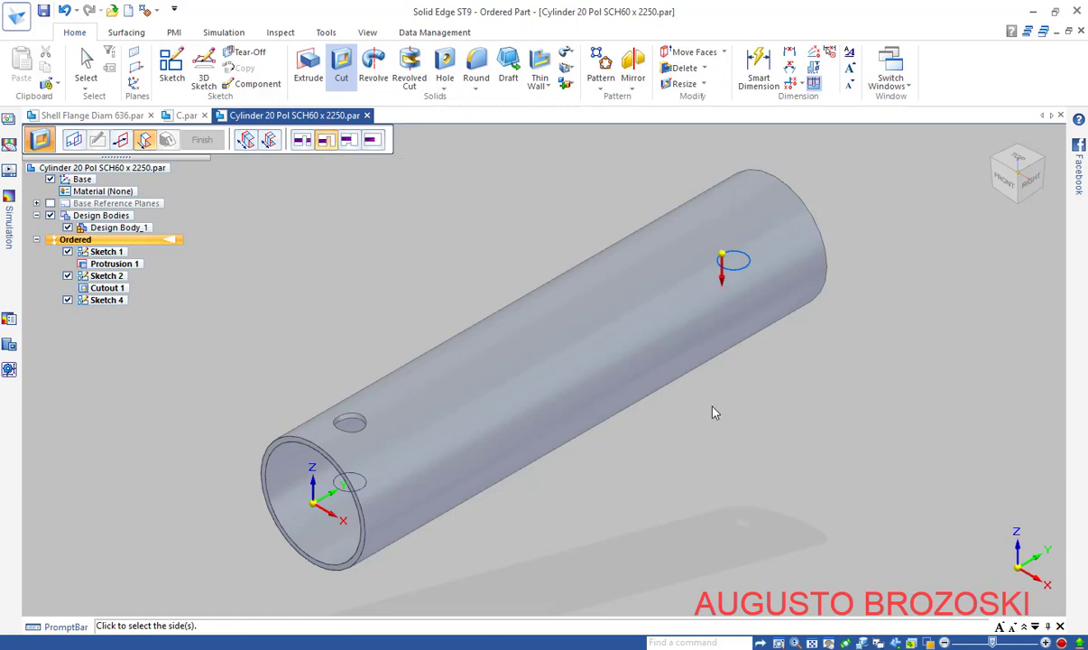
pyautogui.click(758, 445)
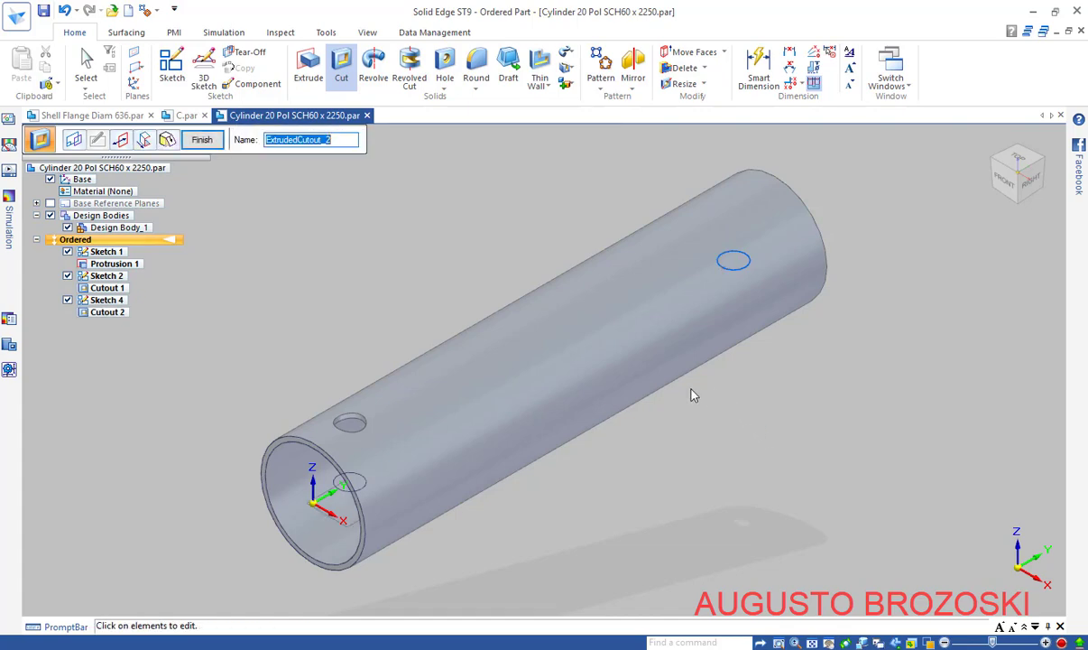
pyautogui.moveTo(758, 404); pyautogui.dragTo(763, 553, button='middle')
pyautogui.scroll(5, 763, 553)
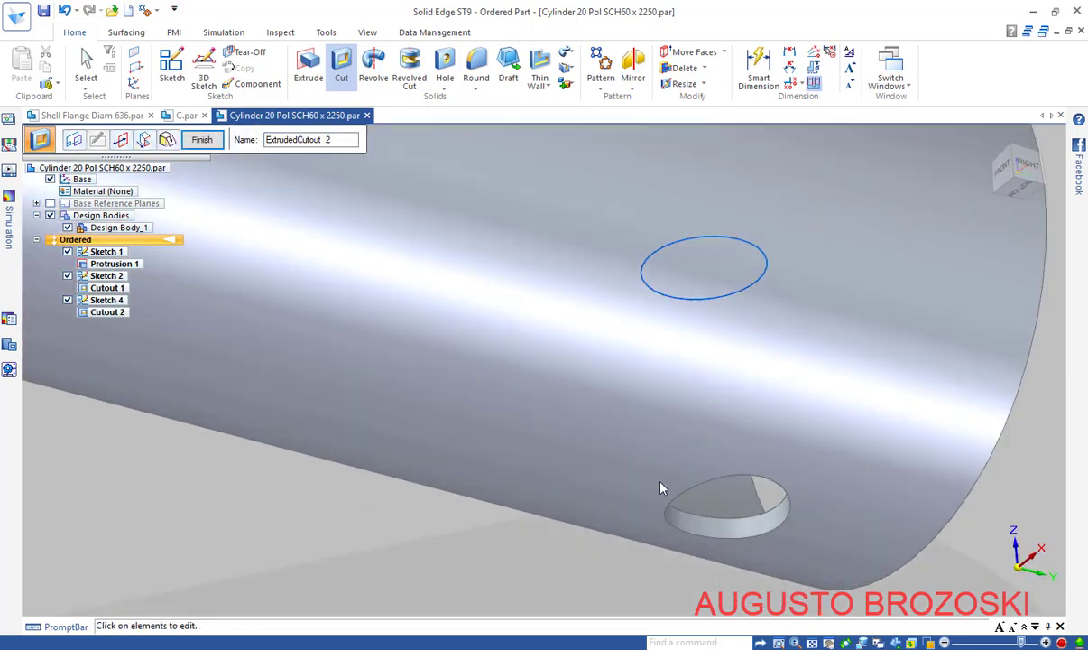
pyautogui.click(990, 210)
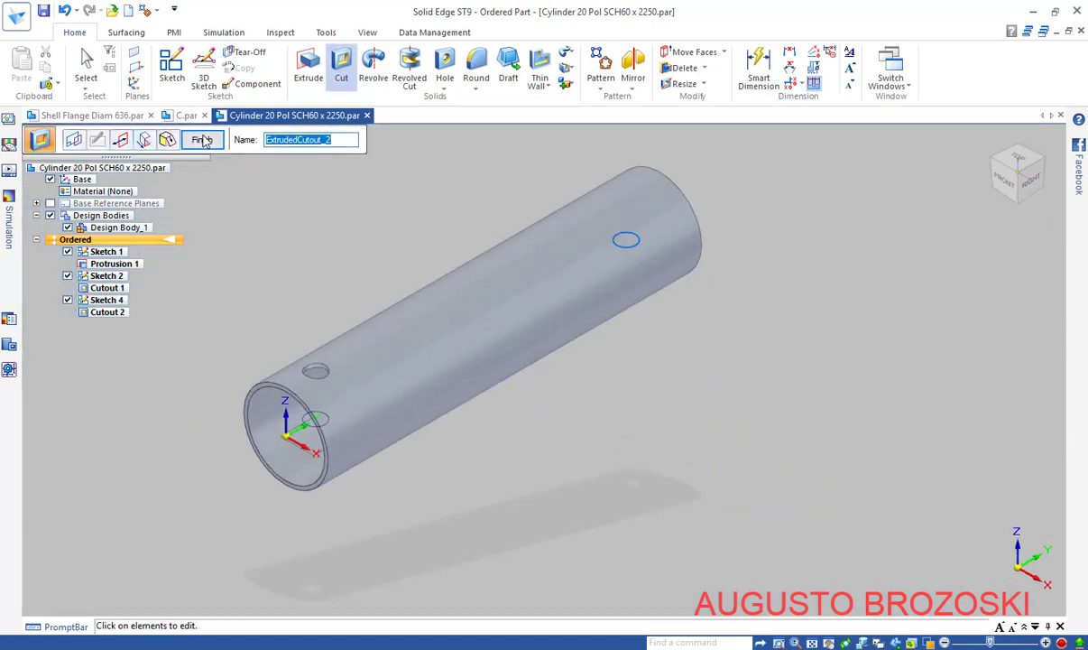
pyautogui.click(202, 140)
pyautogui.click(207, 142)
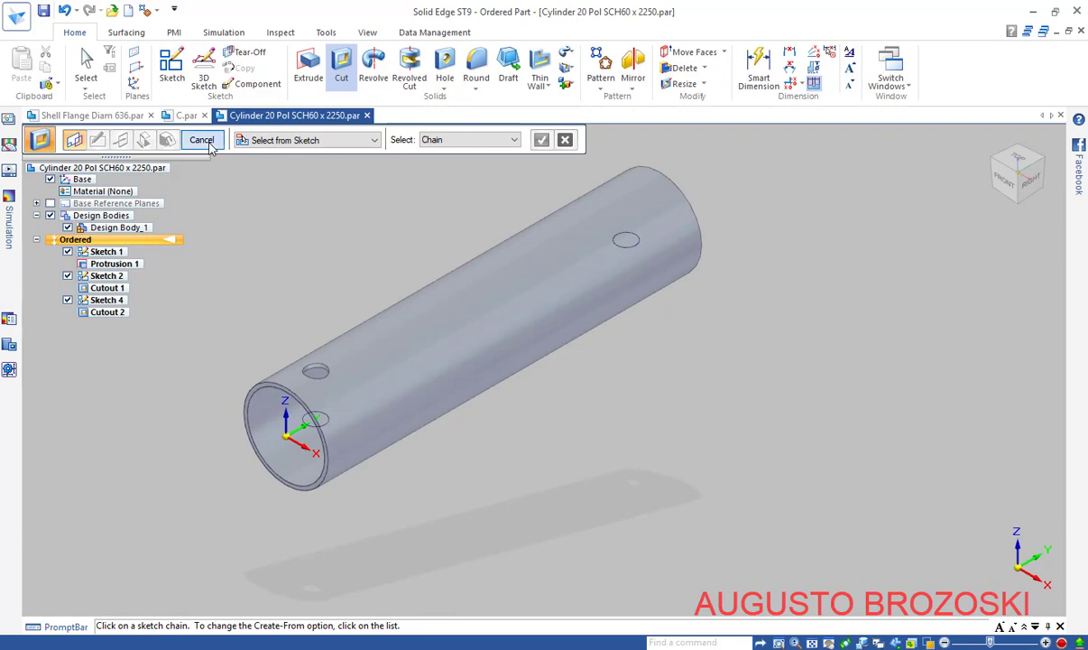
# Fit the tube in view, save the part, and minimize the reference drawing
pyautogui.click(812, 643)
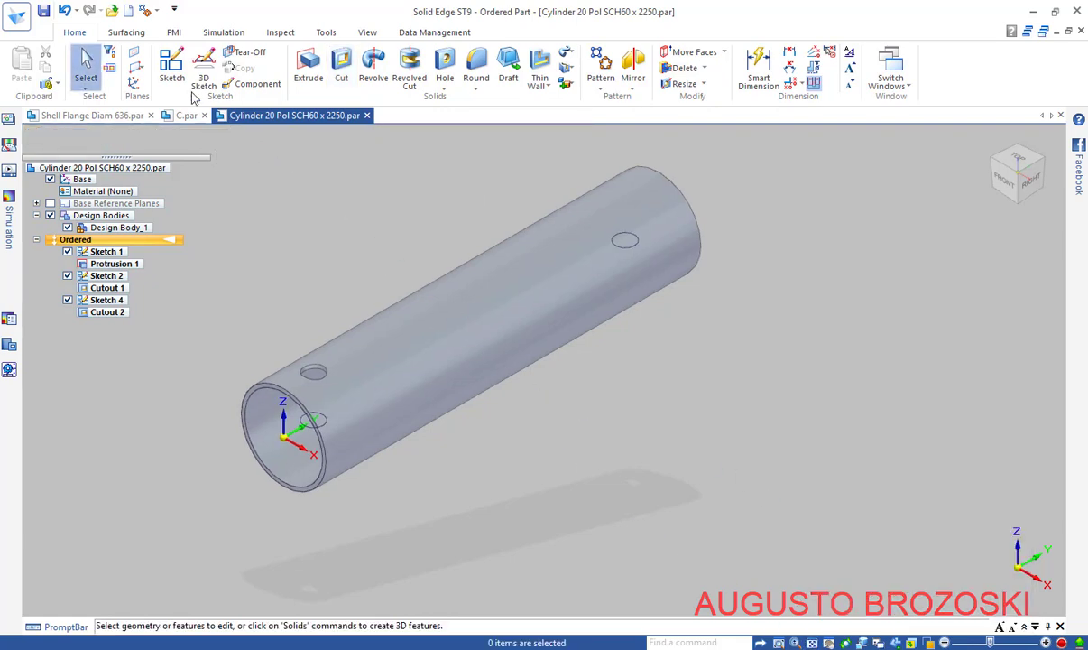
pyautogui.click(43, 11)
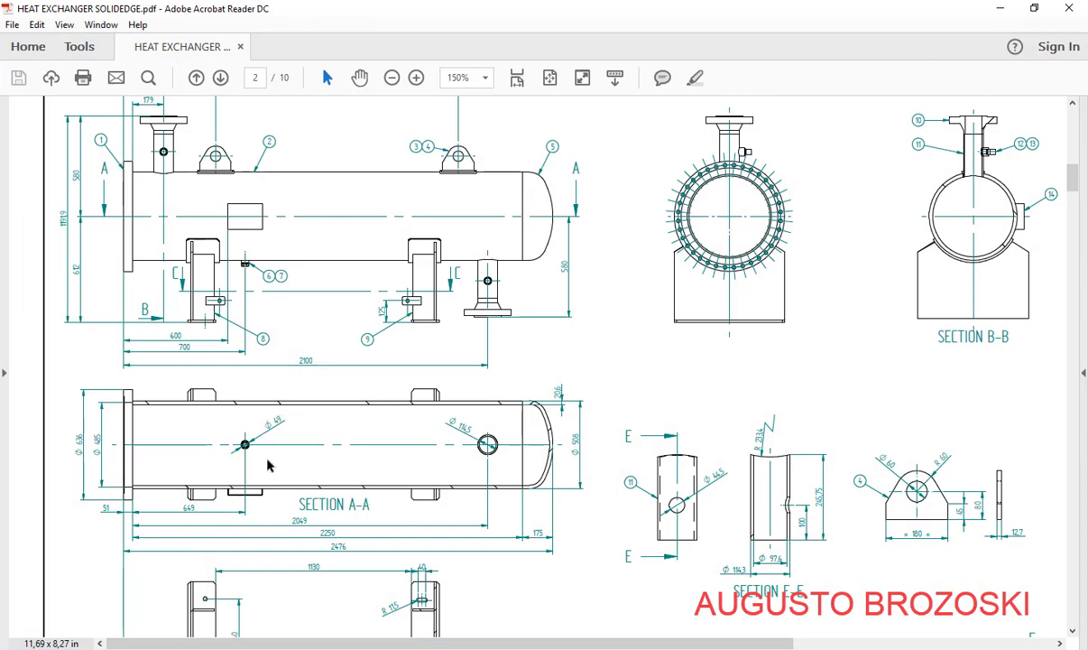
pyautogui.click(999, 8)
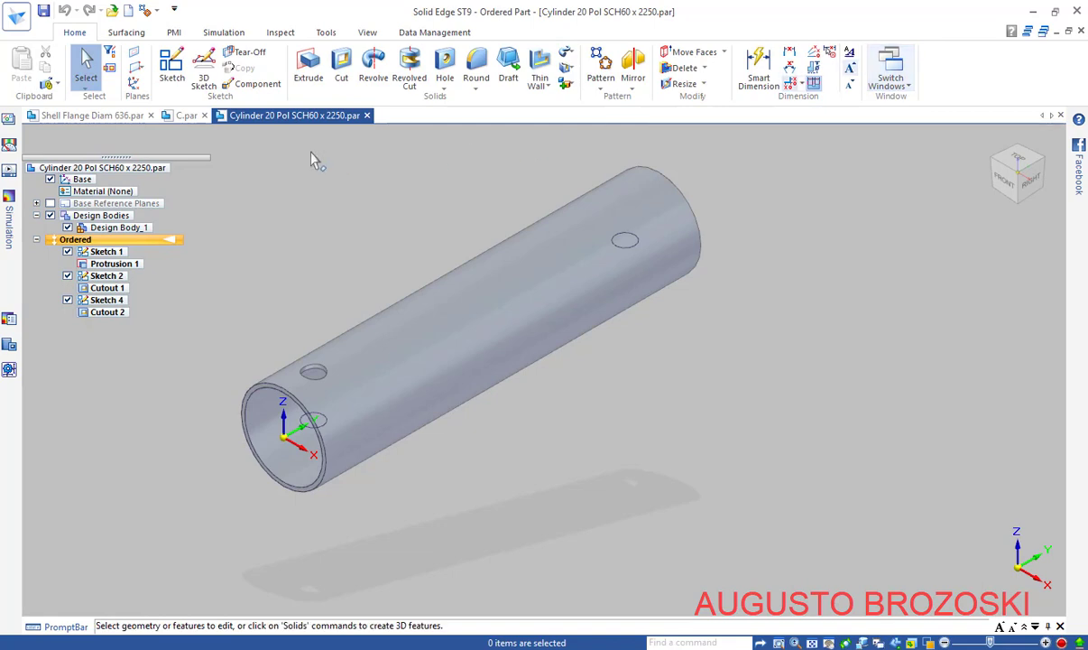
# Open Sketch 5 on the base plane at the tube end and draw a Ø49 circle above the origin
pyautogui.click(175, 77)
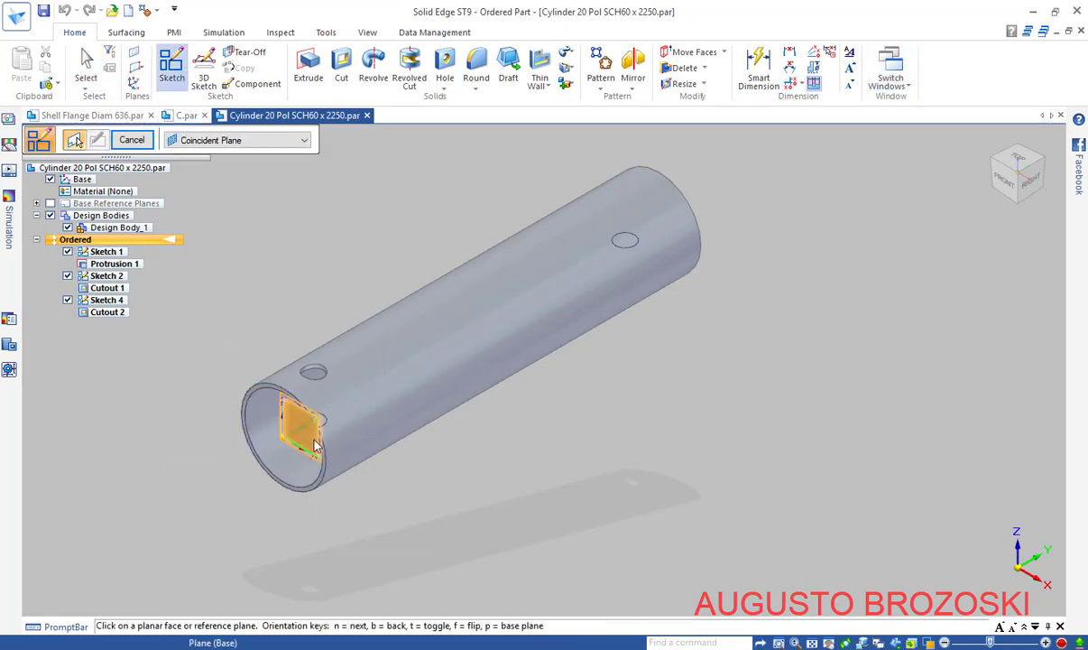
pyautogui.scroll(8, 317, 454)
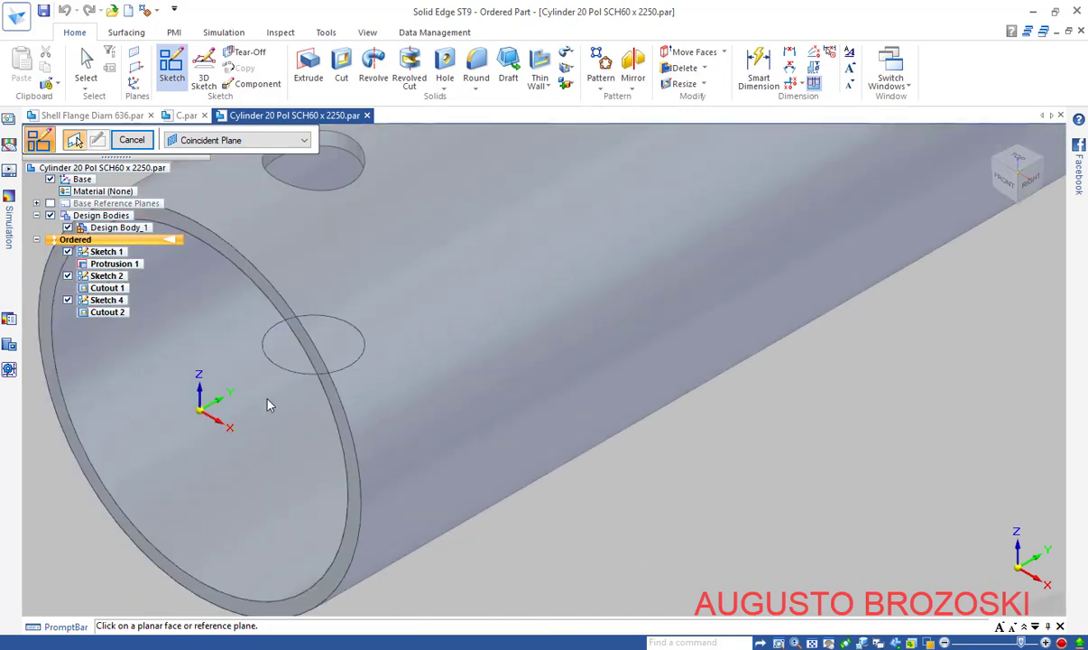
pyautogui.click(235, 423)
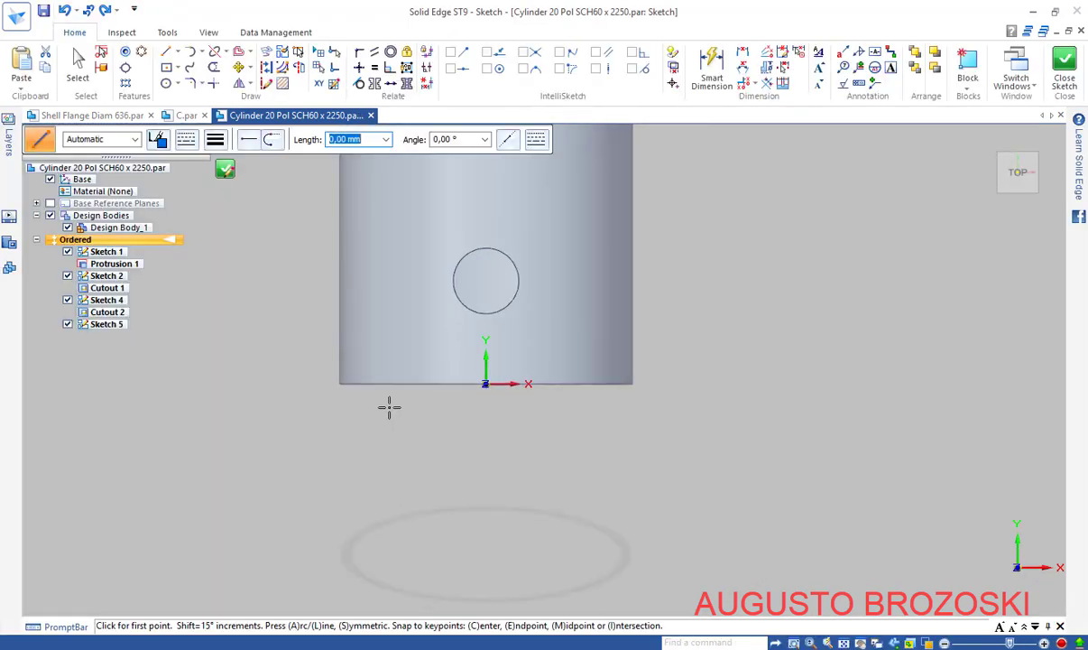
pyautogui.click(165, 82)
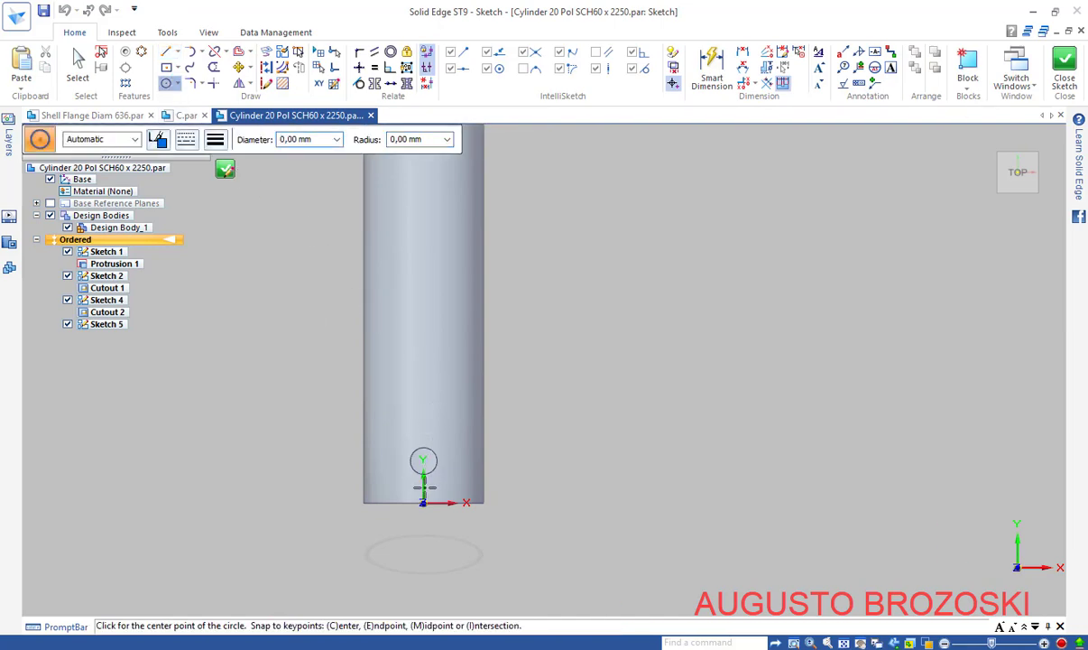
pyautogui.click(420, 354)
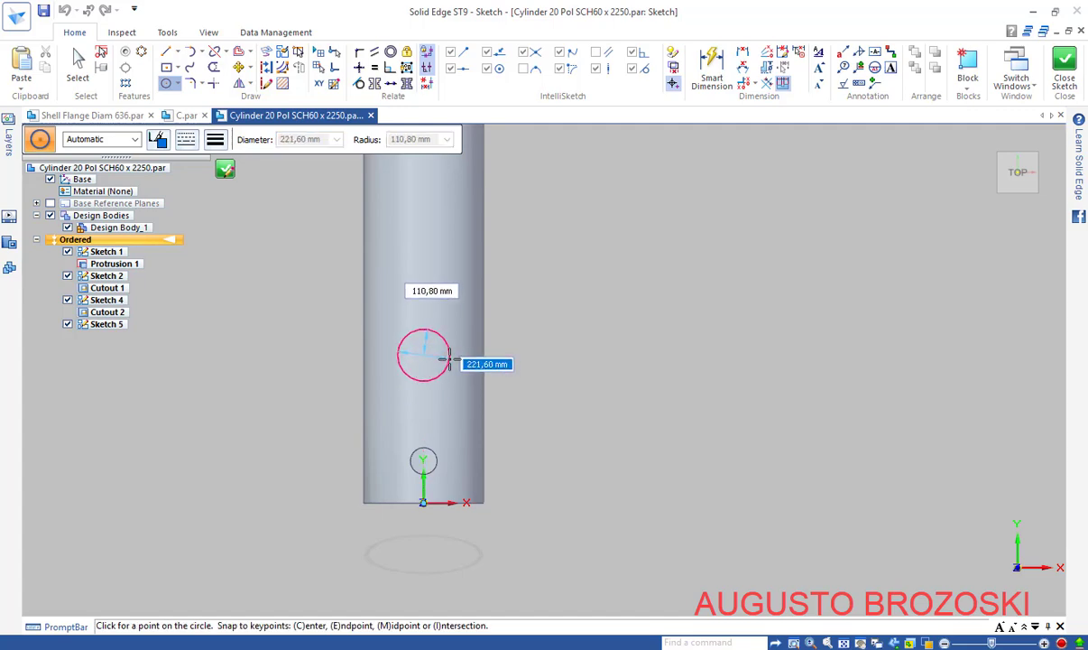
pyautogui.write('49')
pyautogui.press('Return')
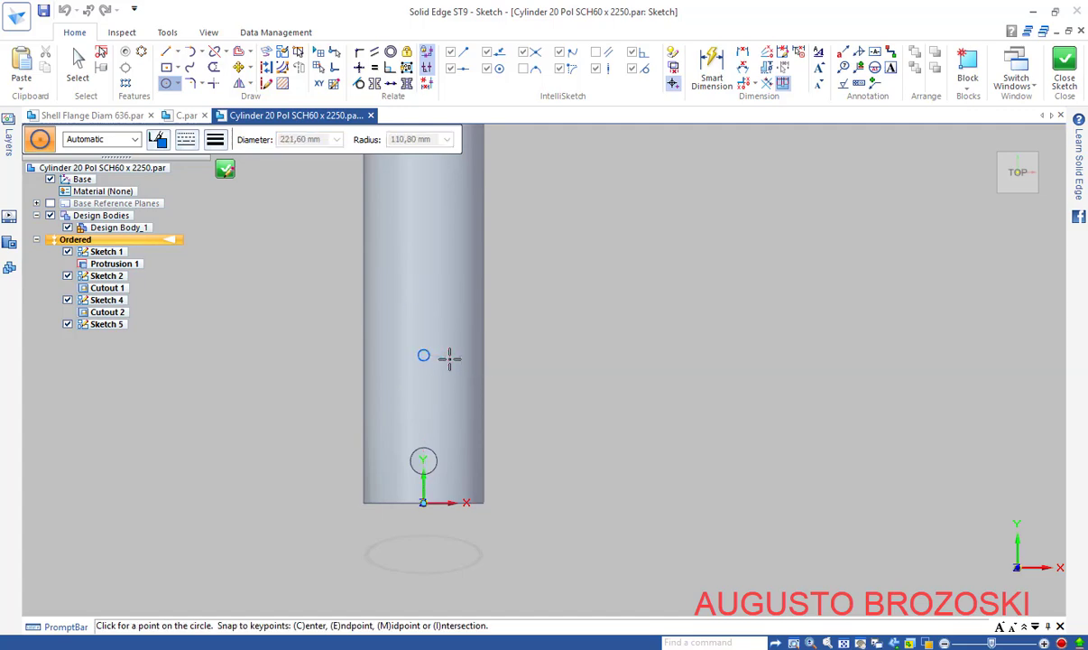
# Dimension the small circle's diameter at Ø49 mm
pyautogui.click(713, 72)
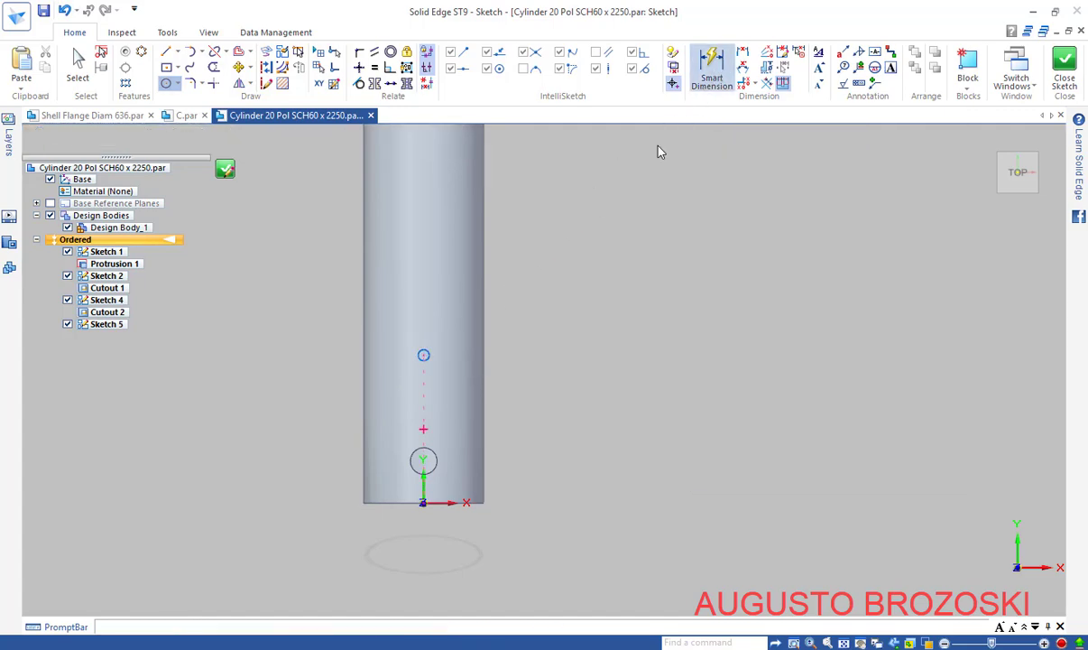
pyautogui.scroll(2, 430, 355)
pyautogui.click(416, 347)
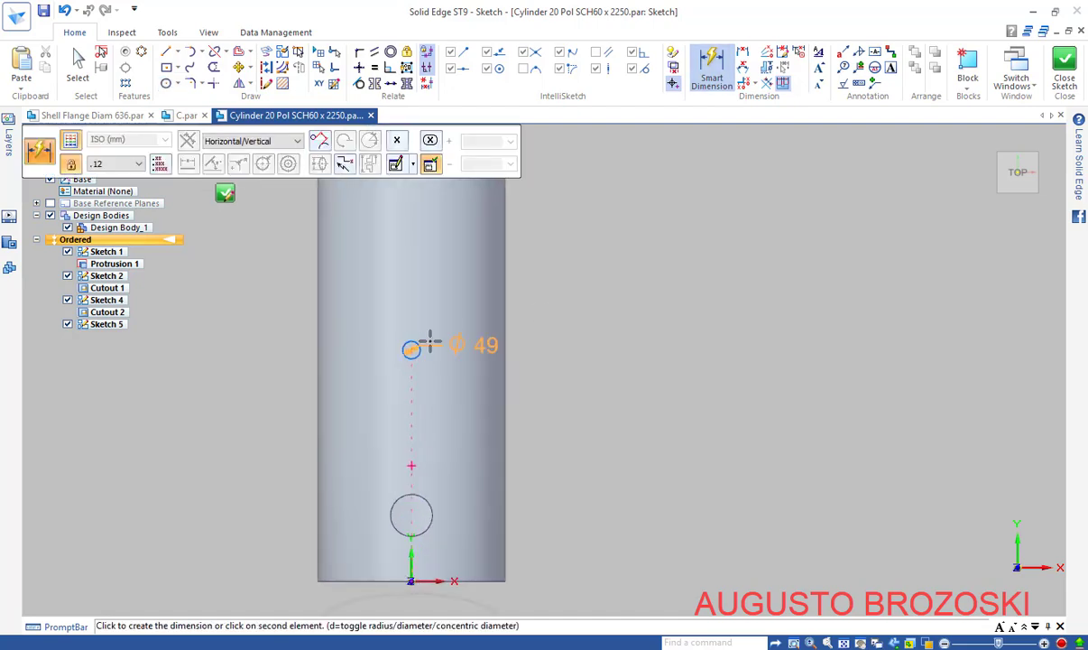
pyautogui.click(465, 320)
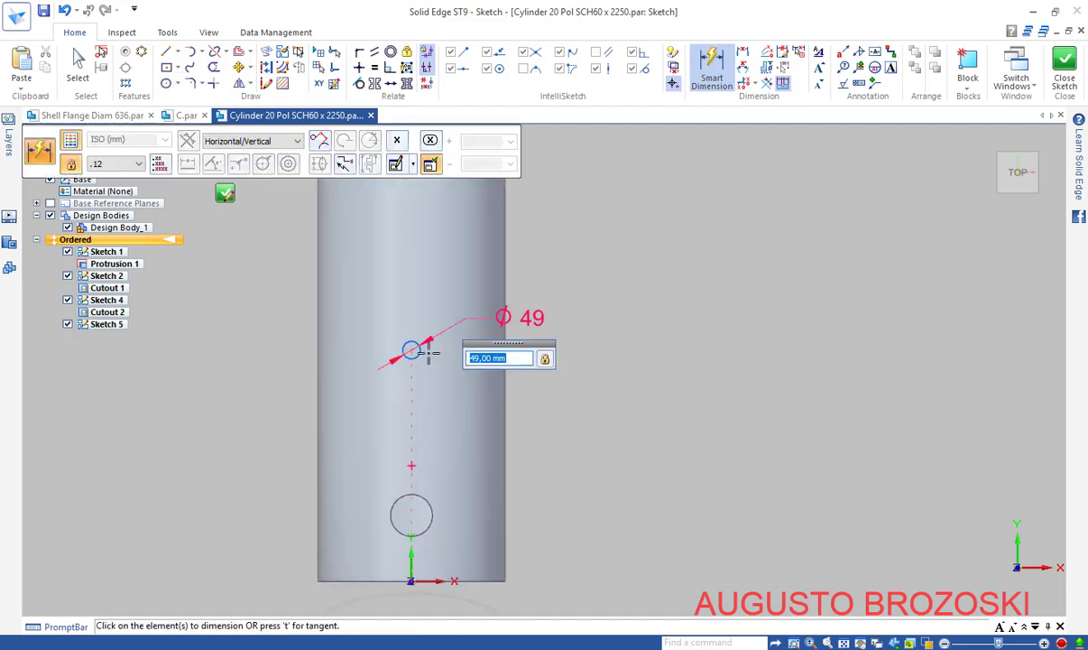
pyautogui.press('Return')
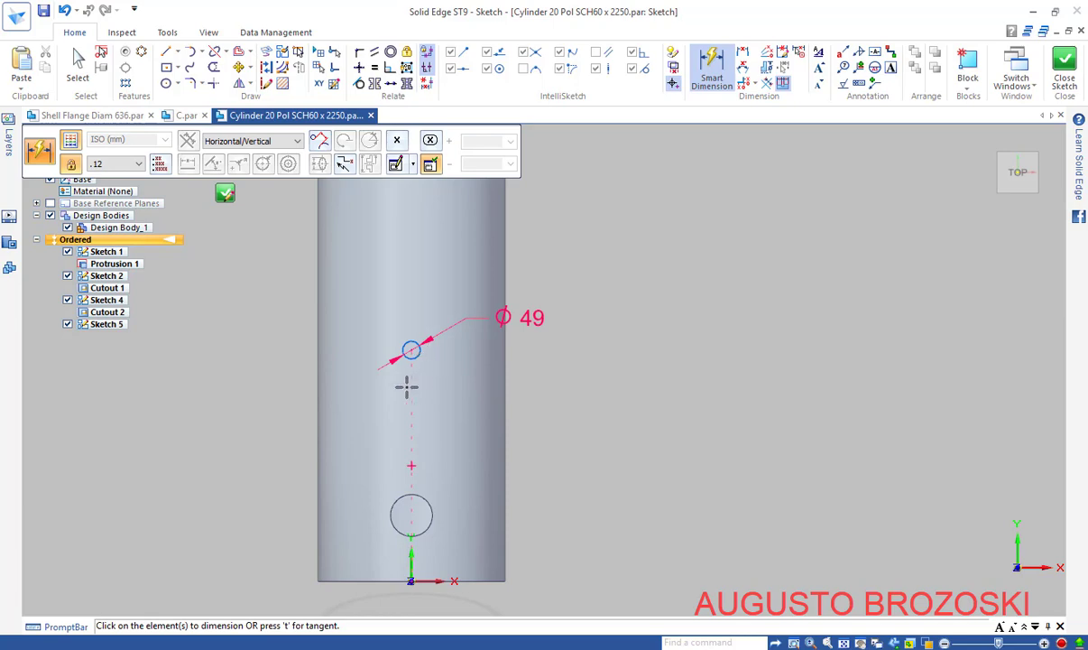
# Add a vertical distance dimension from the origin to the circle centre, checking the drawing for its value
pyautogui.click(414, 353)
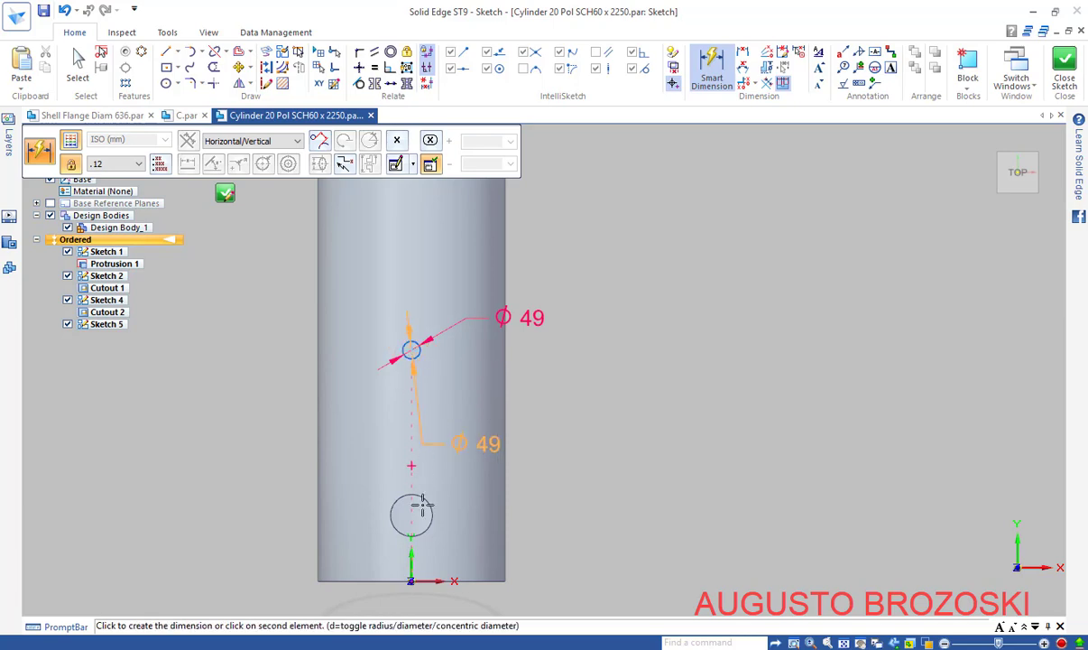
pyautogui.click(412, 577)
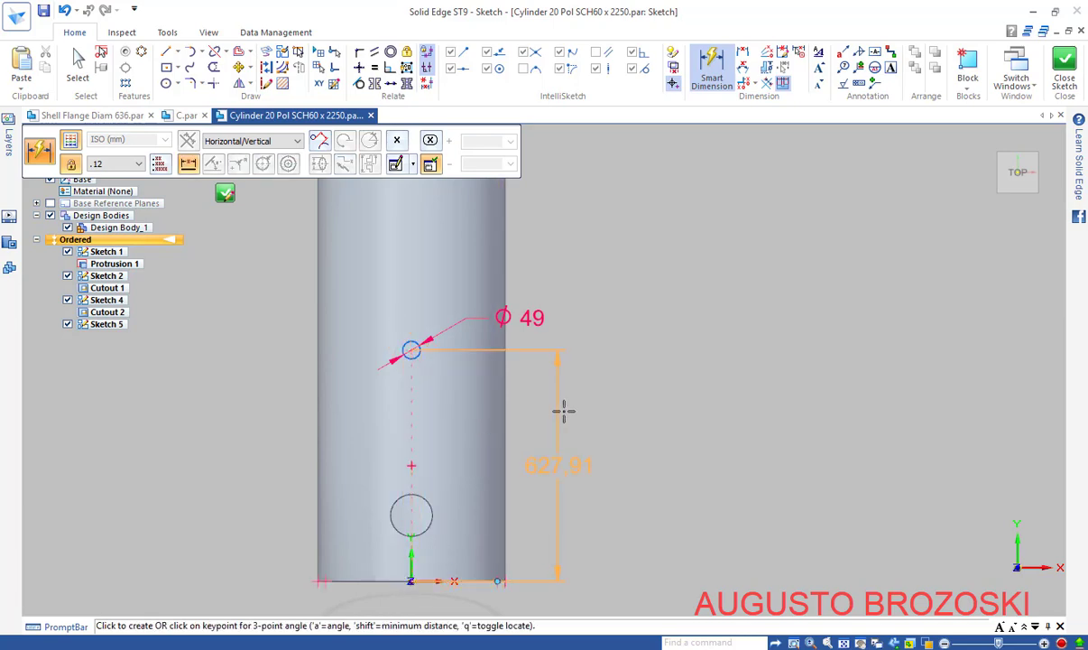
pyautogui.click(560, 435)
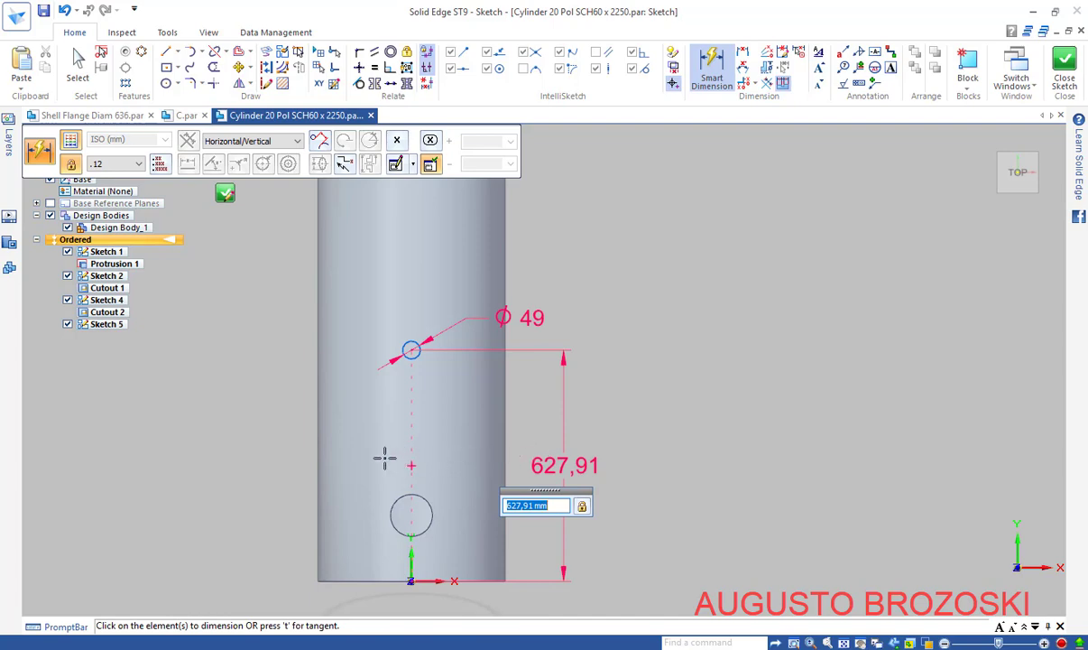
pyautogui.write('649')
pyautogui.hotkey('alt', 'Tab')
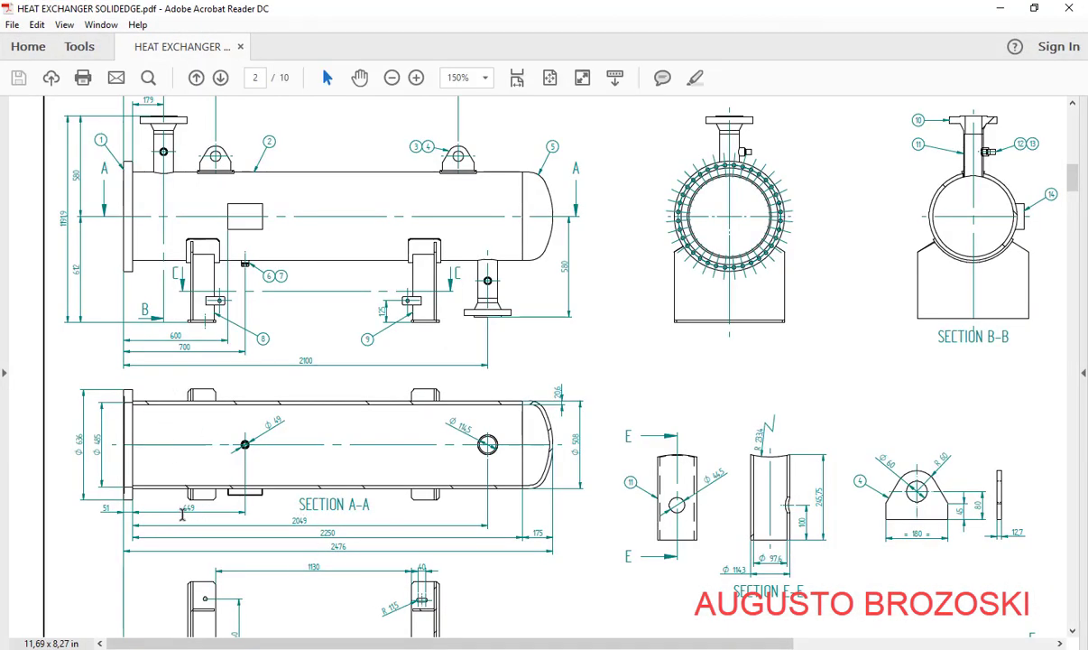
# Set the circle centre's vertical distance from the origin to 649 mm
pyautogui.click(1000, 7)
pyautogui.press('Return')
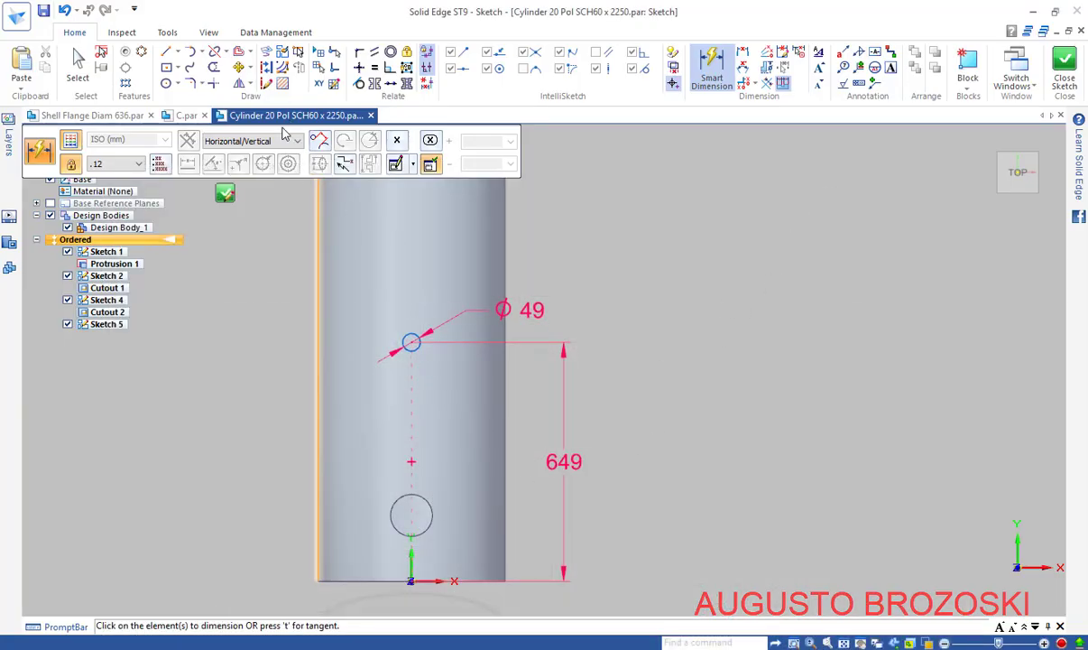
# Try a vertical alignment of the circle centre with the origin, dismiss the conflict warning, and close Sketch 5
pyautogui.click(358, 68)
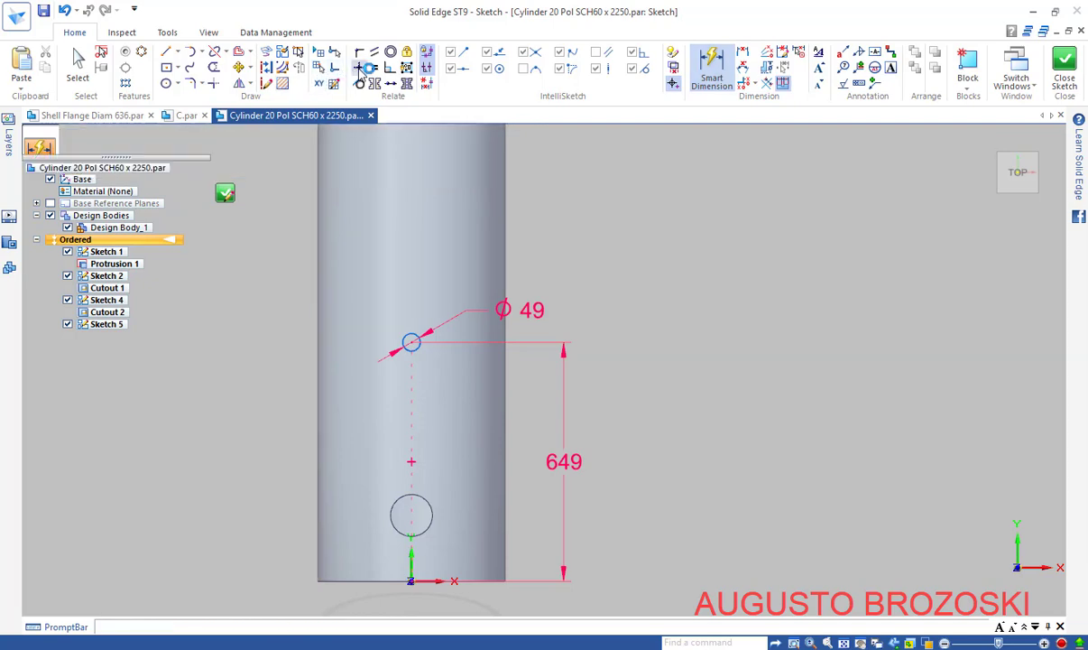
pyautogui.click(410, 341)
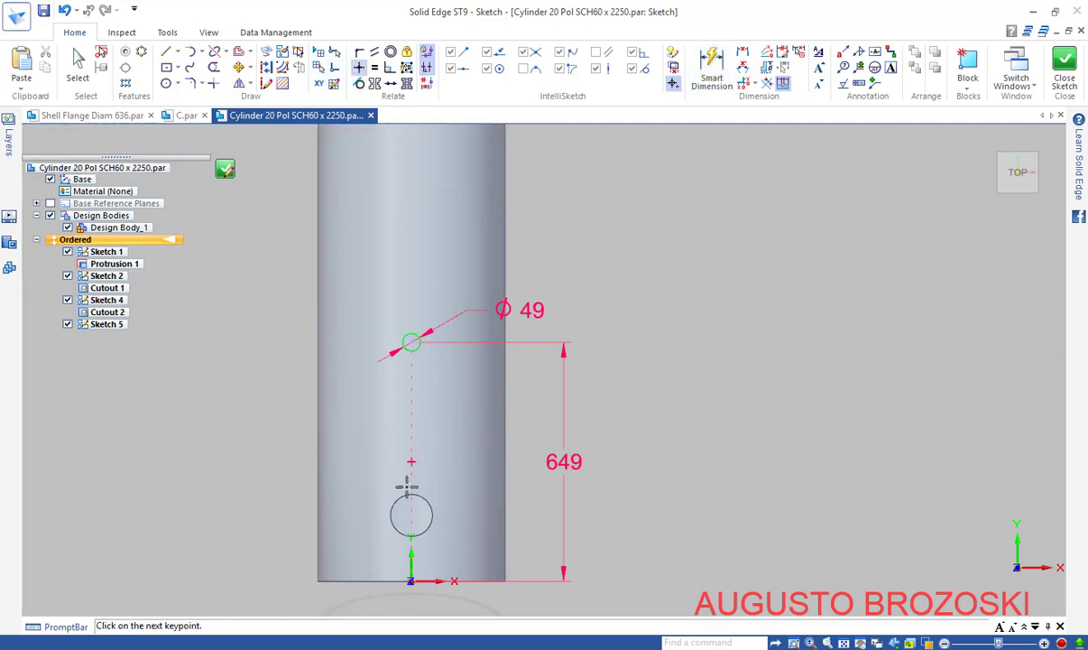
pyautogui.click(411, 579)
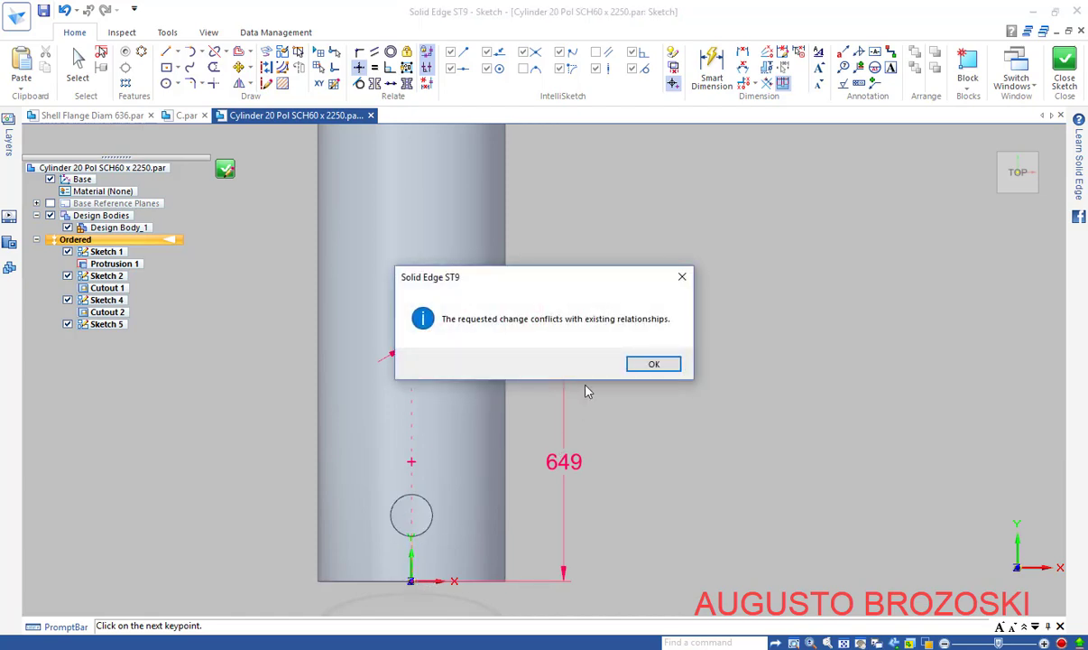
pyautogui.click(682, 278)
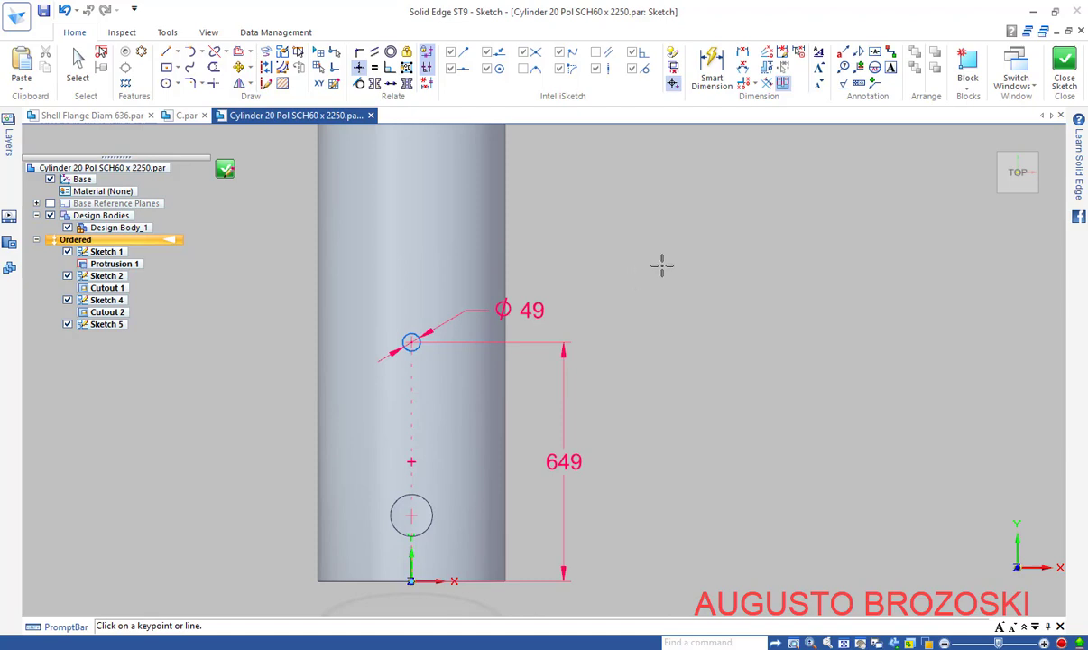
pyautogui.click(1065, 74)
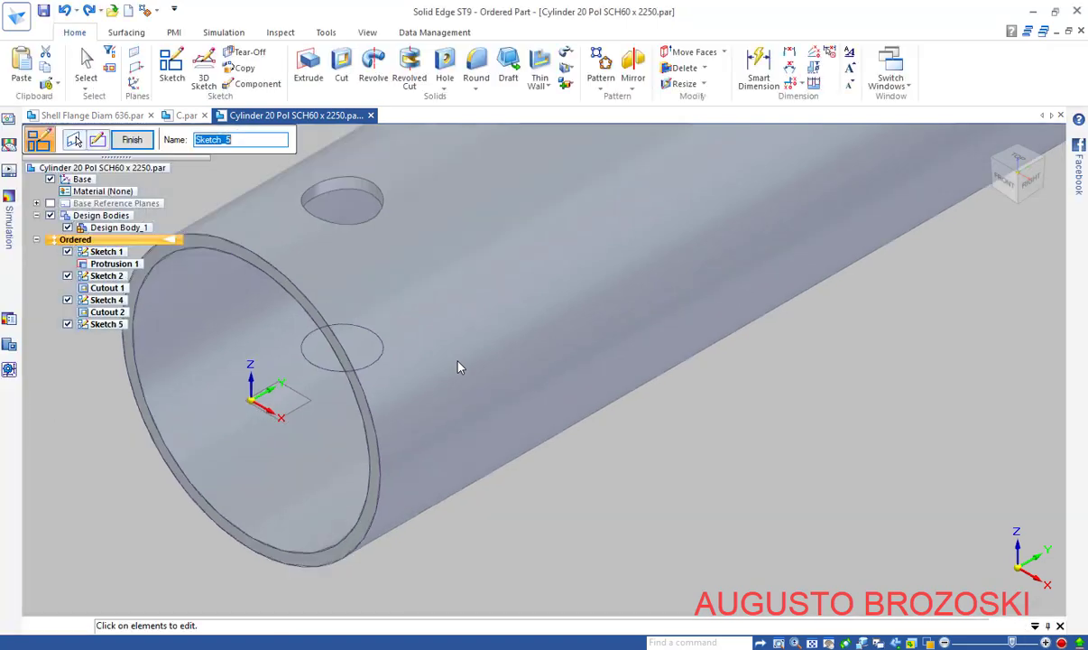
# Cut the Ø49 circle profile from Sketch 5 toward the pipe through its wall as Cutout 3
pyautogui.click(132, 140)
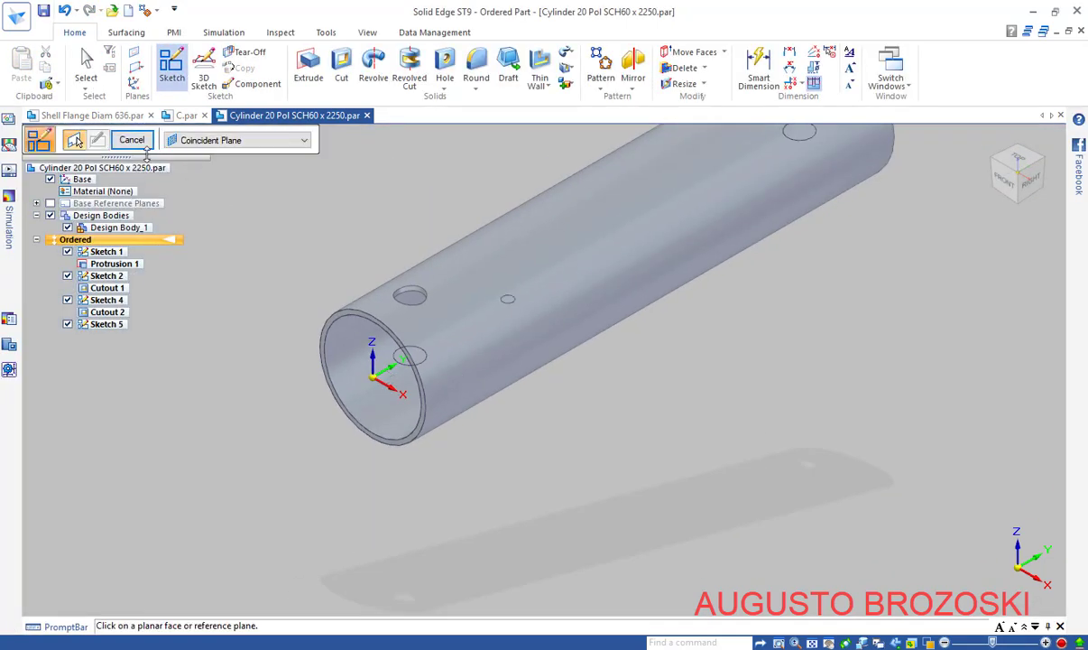
pyautogui.click(133, 142)
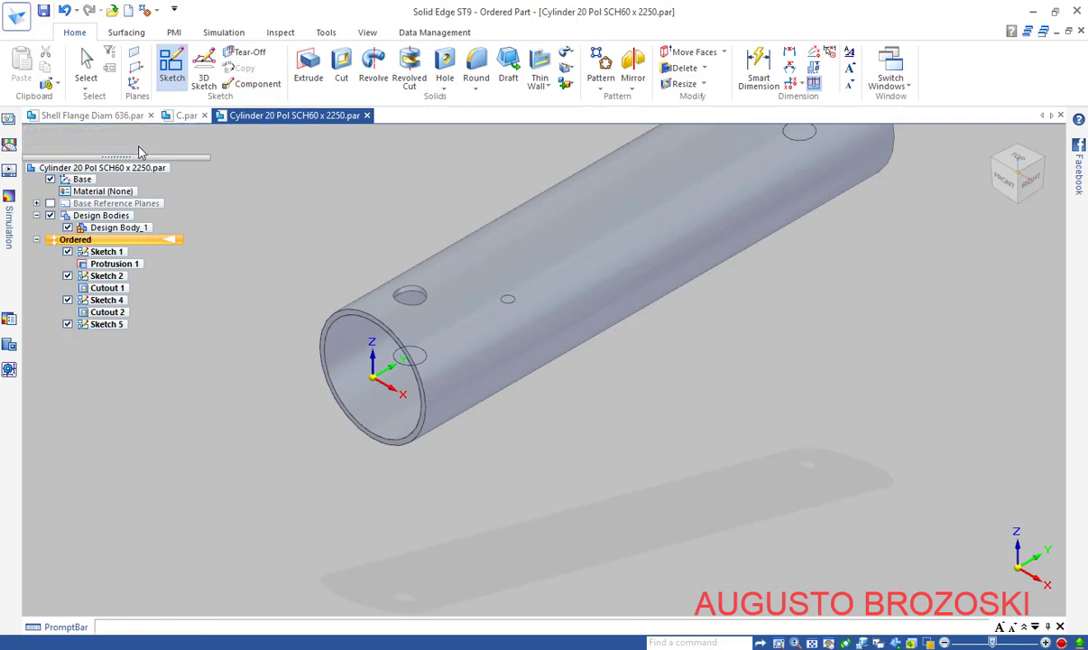
pyautogui.click(341, 65)
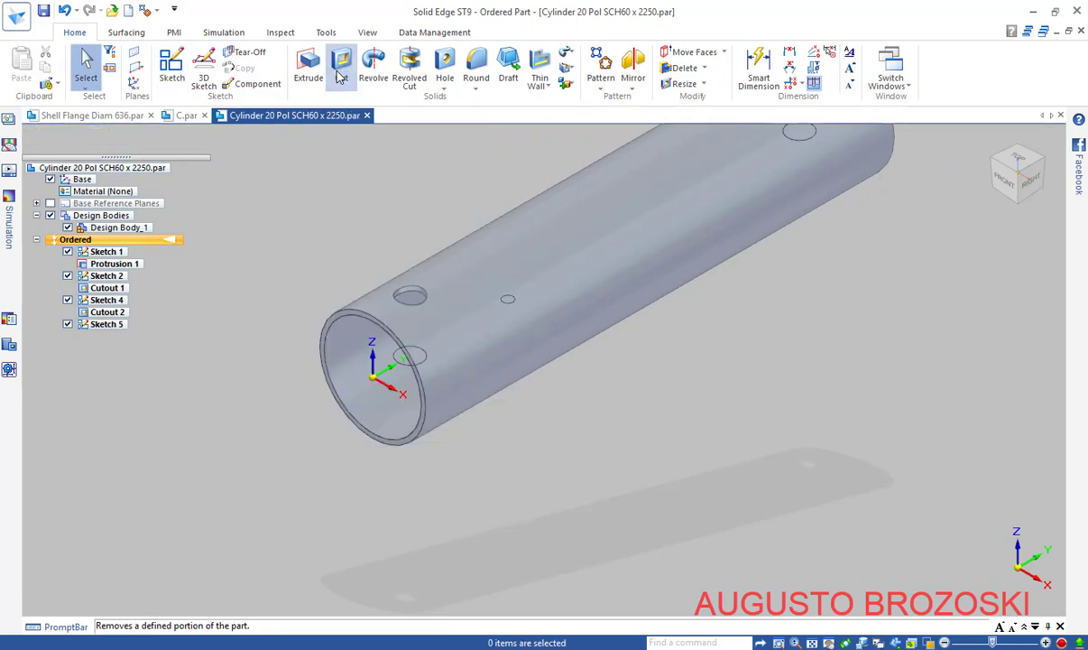
pyautogui.click(511, 302)
pyautogui.click(541, 141)
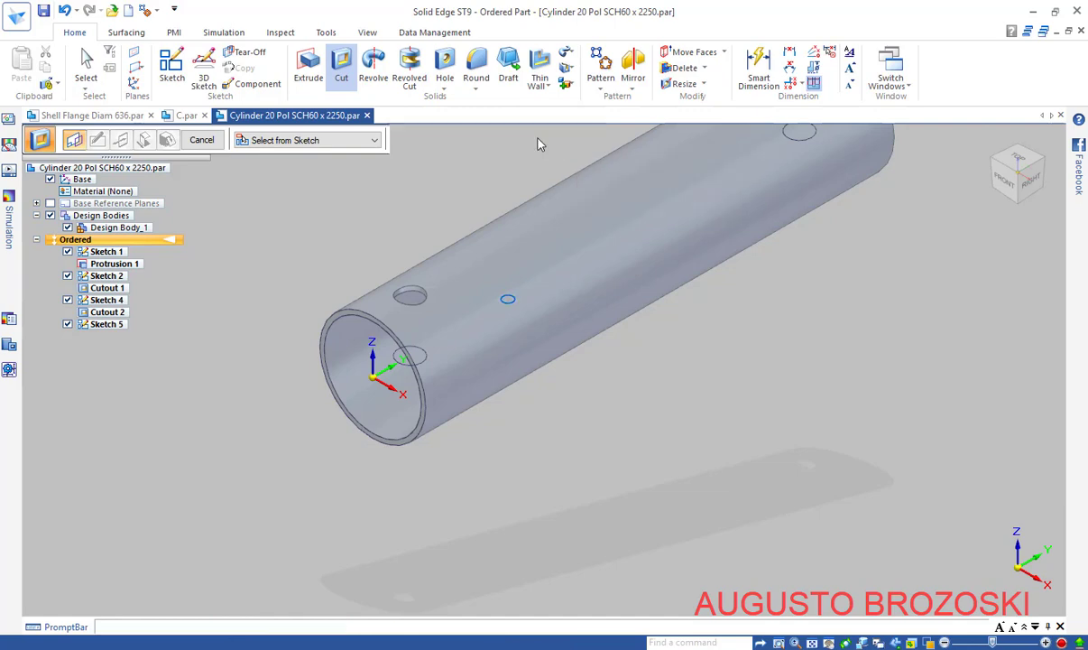
pyautogui.scroll(2, 470, 233)
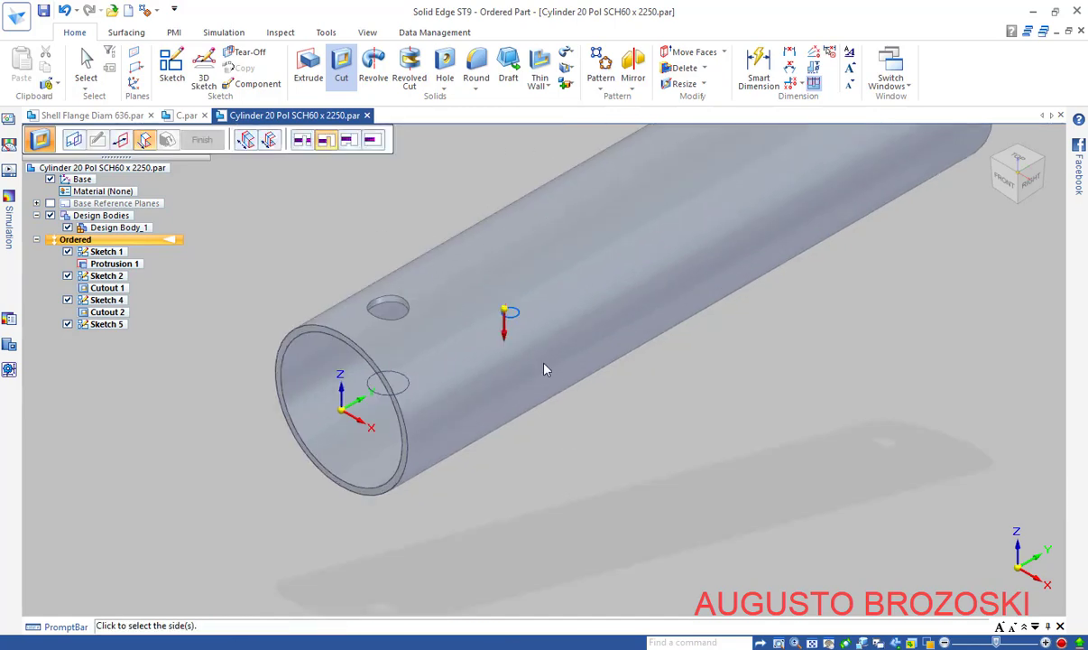
pyautogui.click(519, 486)
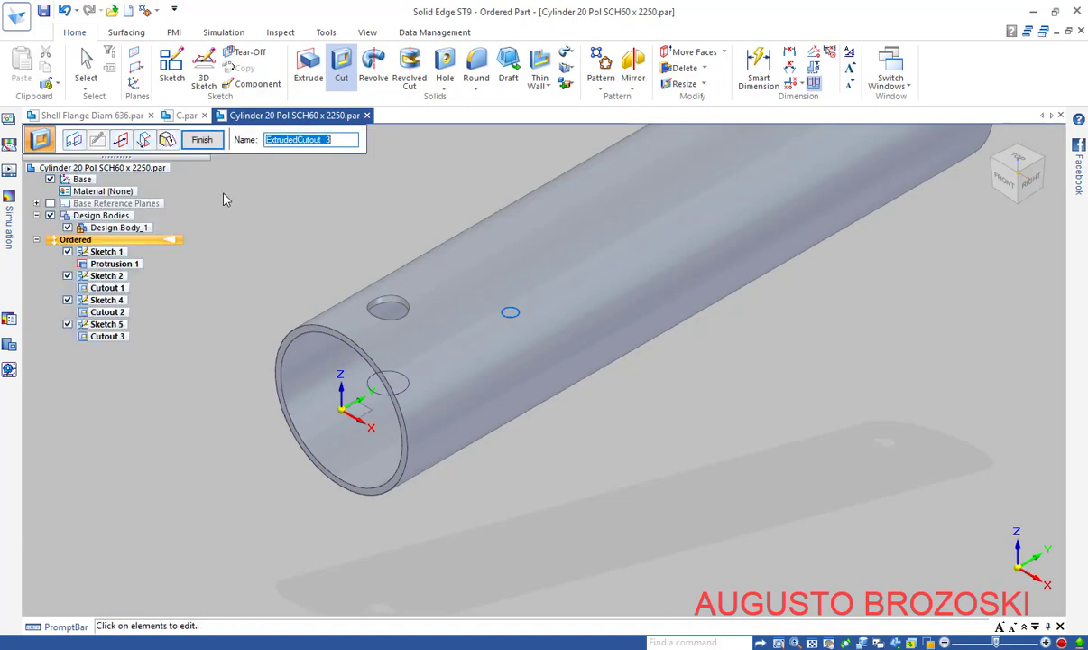
pyautogui.click(202, 139)
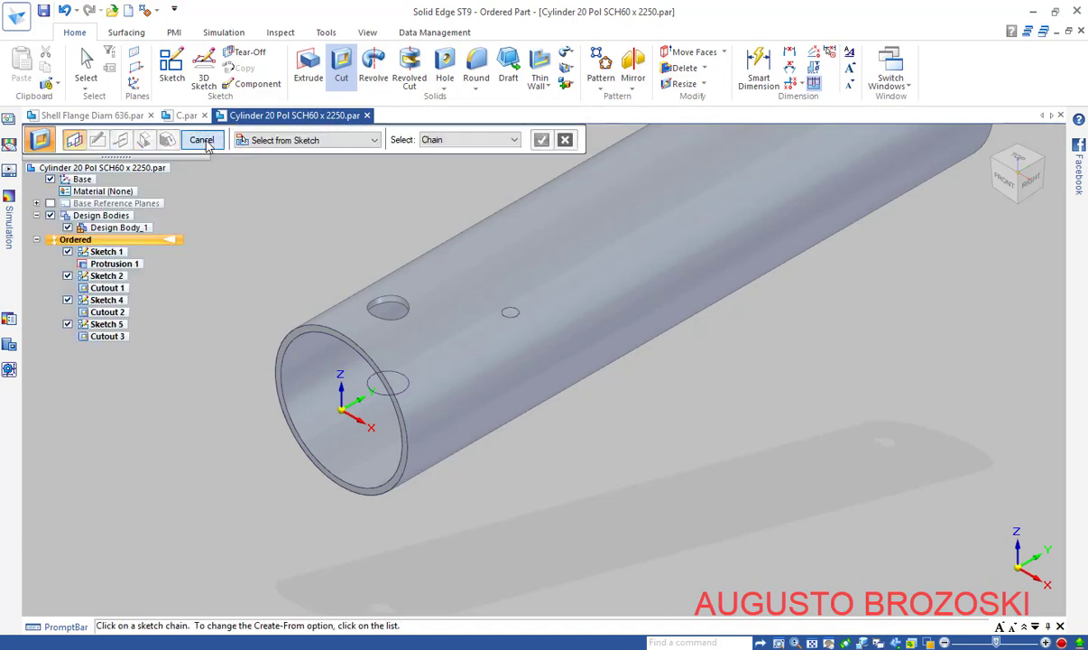
# Stop cutting, return the tube to the home isometric view and save the cylinder part
pyautogui.click(204, 141)
pyautogui.moveTo(527, 376); pyautogui.dragTo(492, 451, button='middle')
pyautogui.scroll(5, 509, 451)
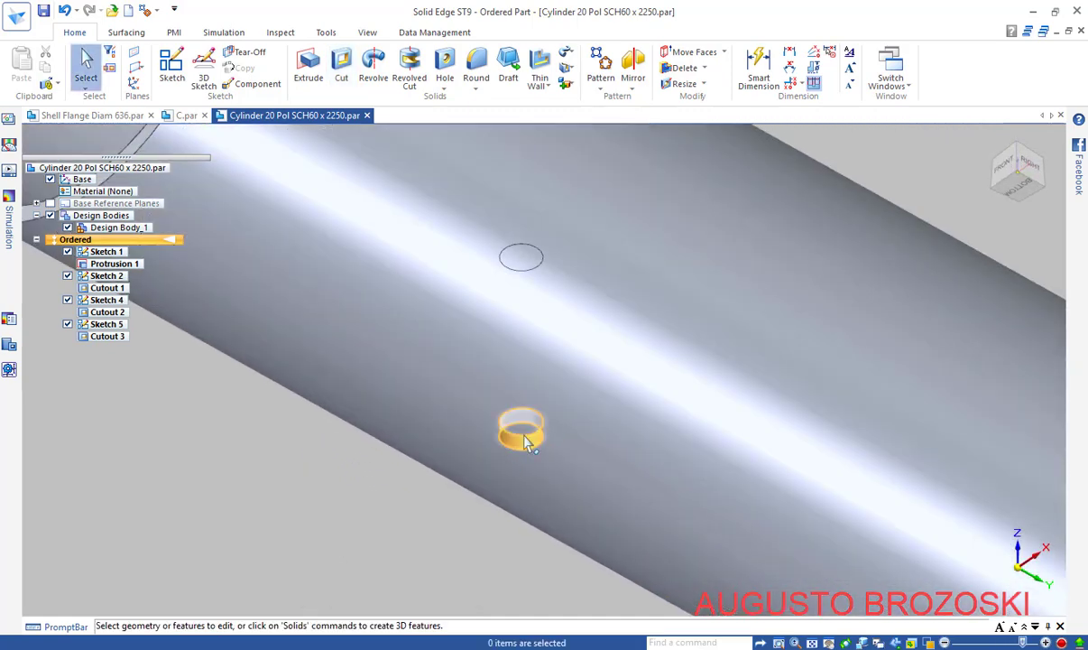
pyautogui.click(993, 206)
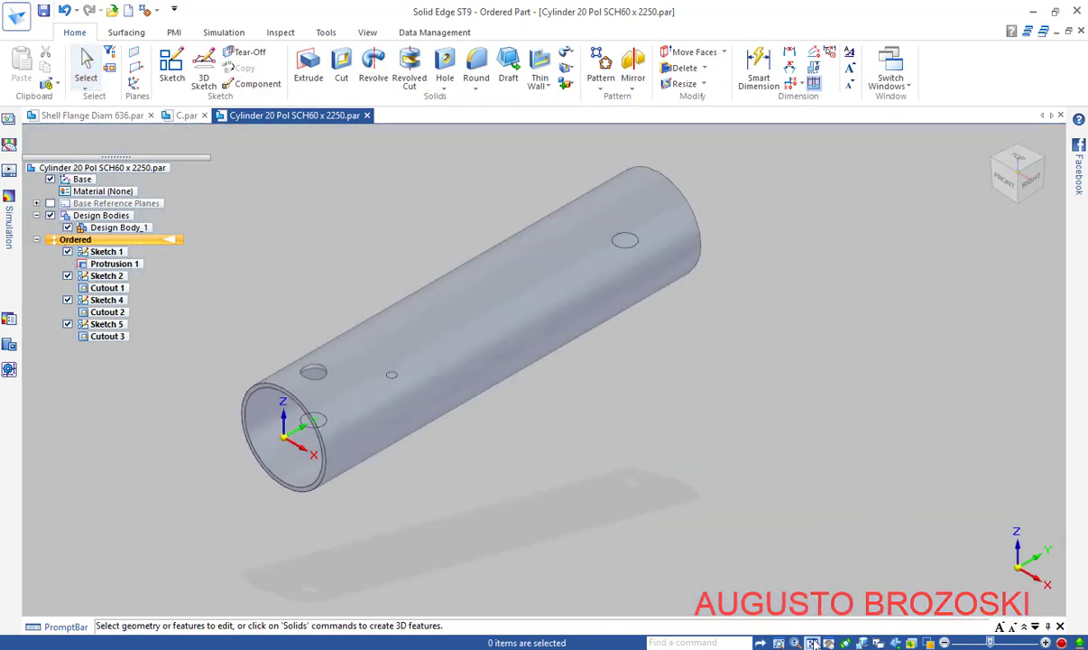
pyautogui.click(43, 12)
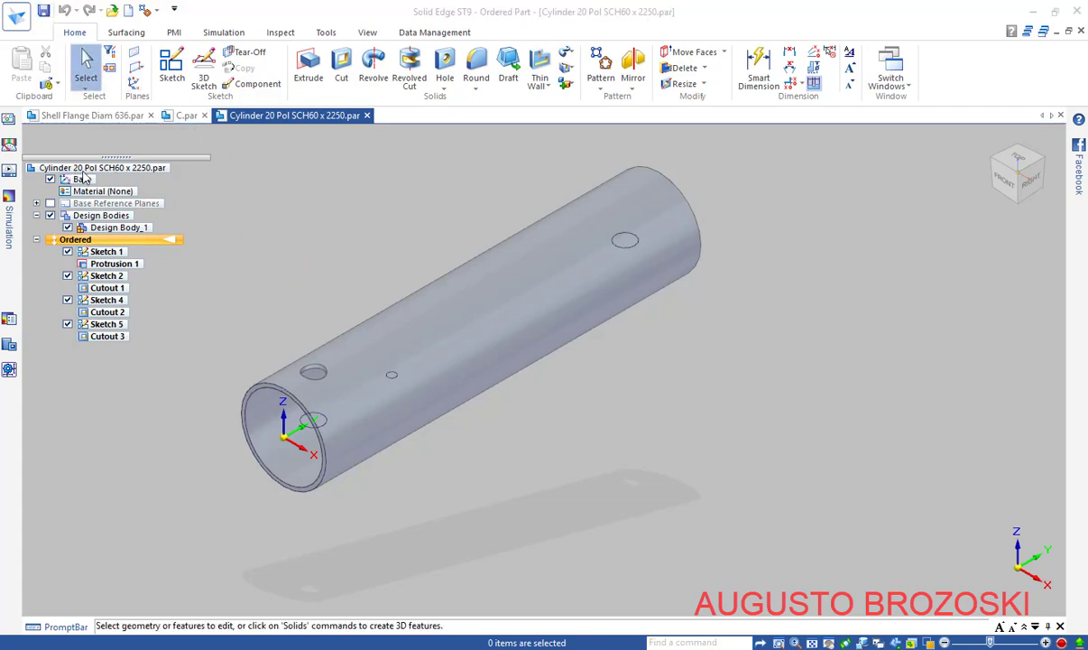
# In the Material Table, apply Stainless Steel, 304 with a Glass face style and confirm saving
pyautogui.rightClick(103, 170)
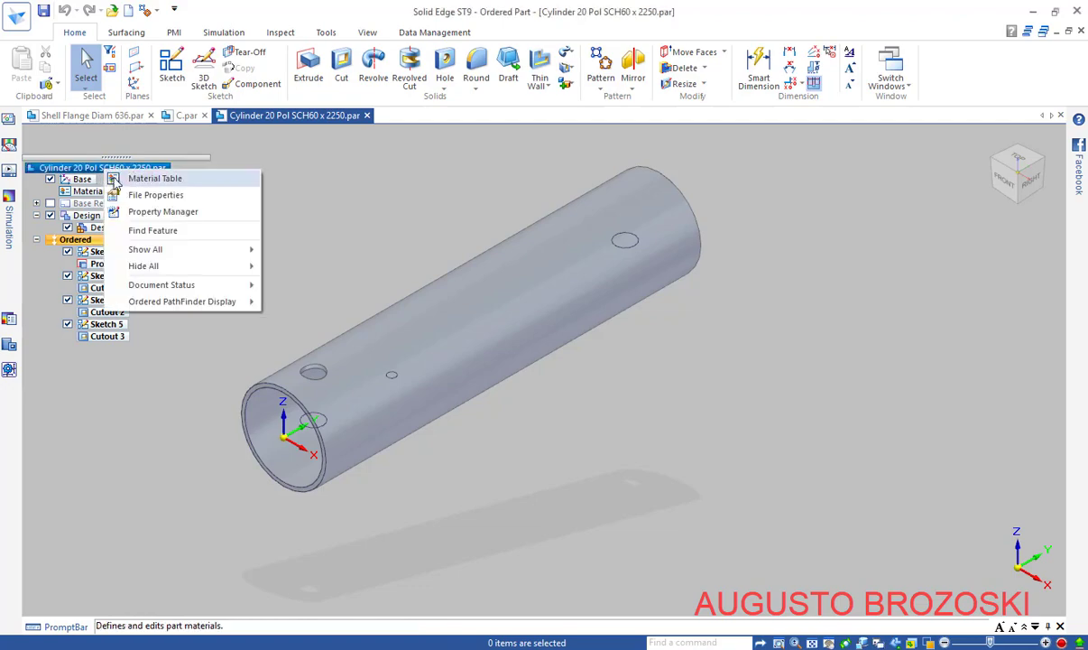
pyautogui.click(144, 177)
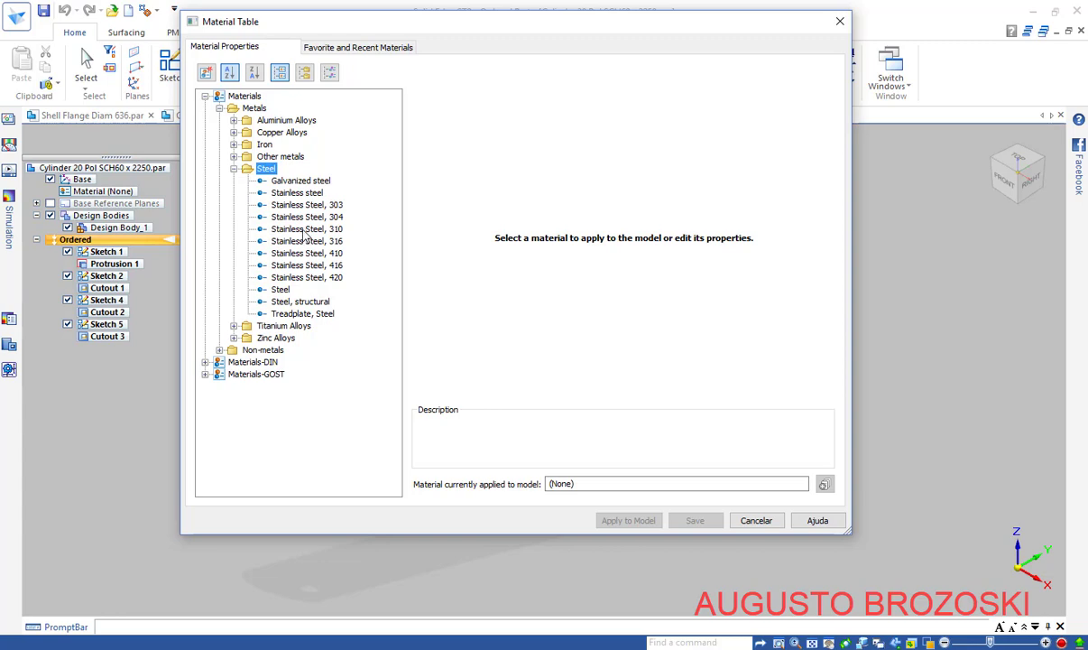
pyautogui.click(321, 220)
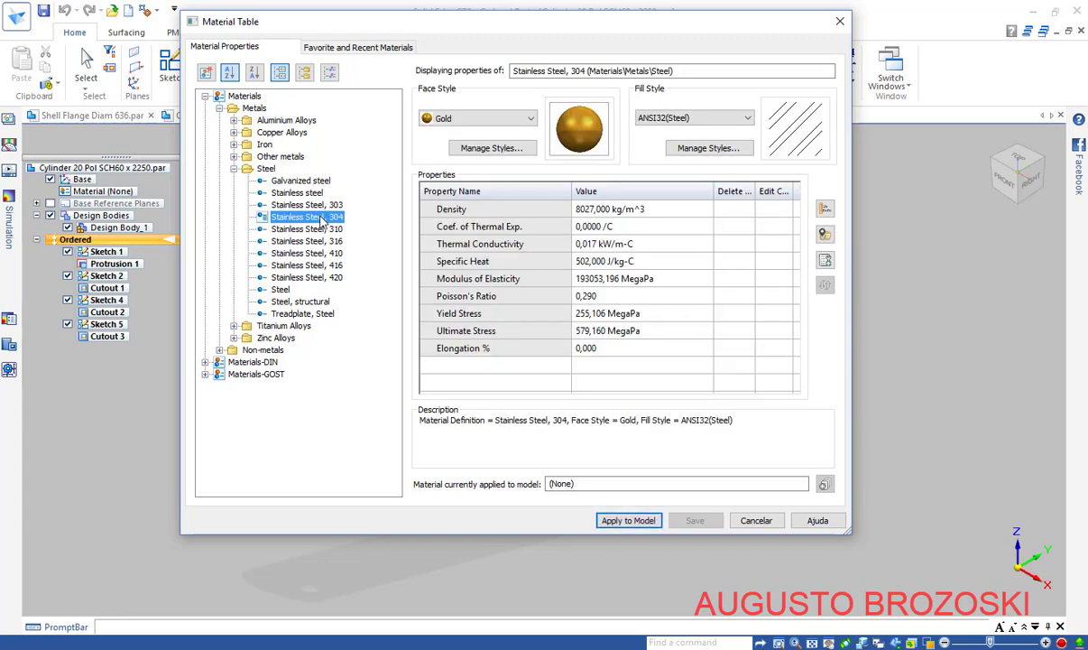
pyautogui.click(533, 122)
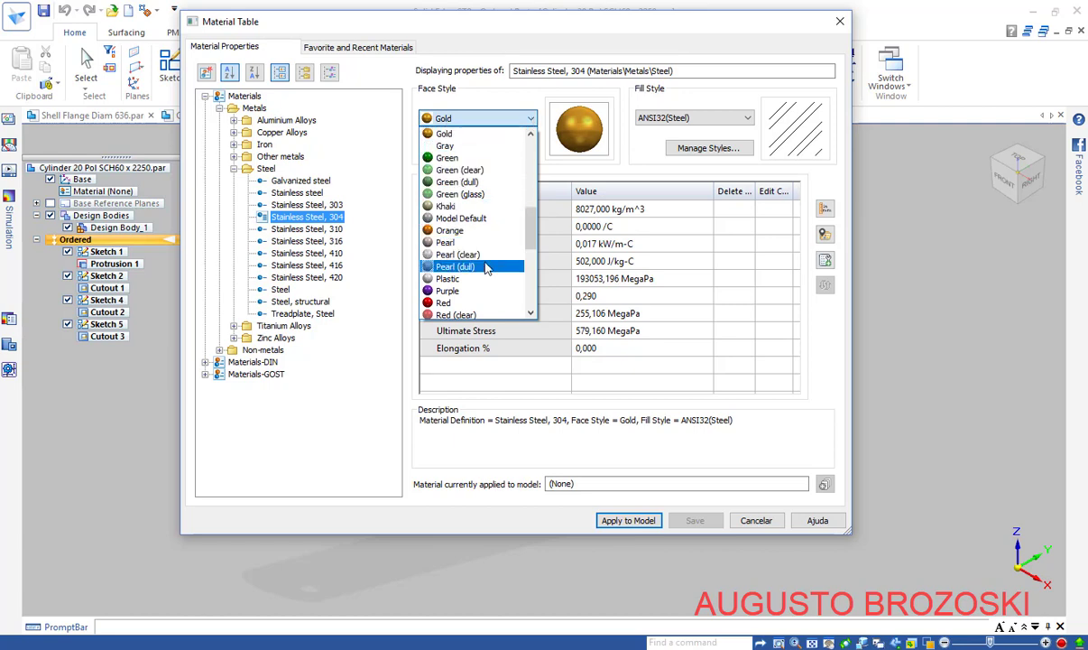
pyautogui.scroll(5, 485, 273)
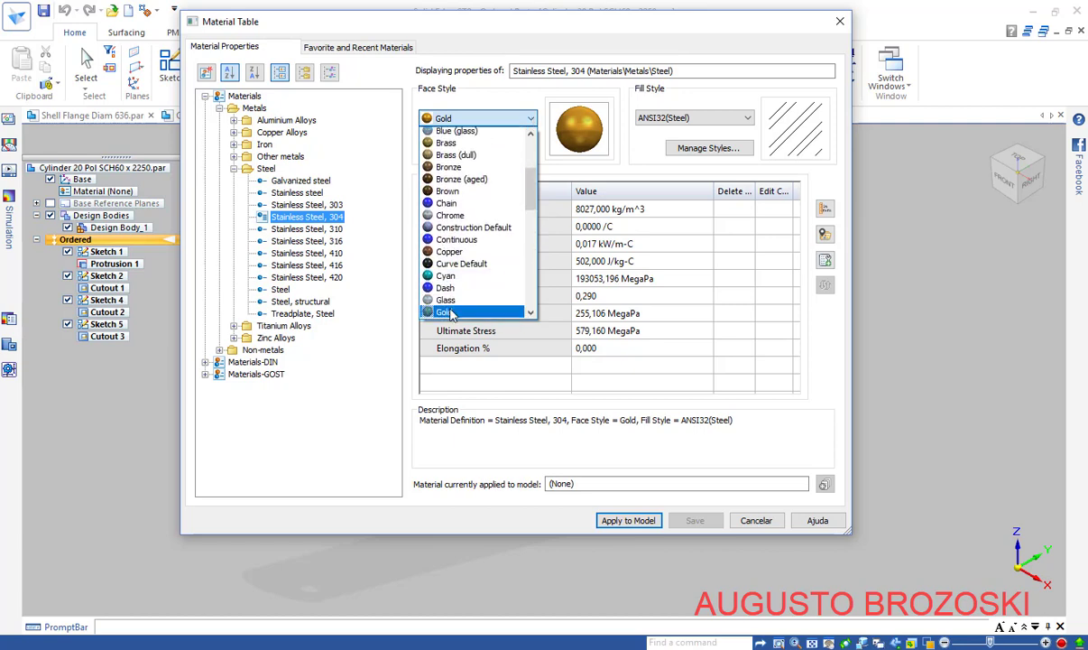
pyautogui.click(445, 291)
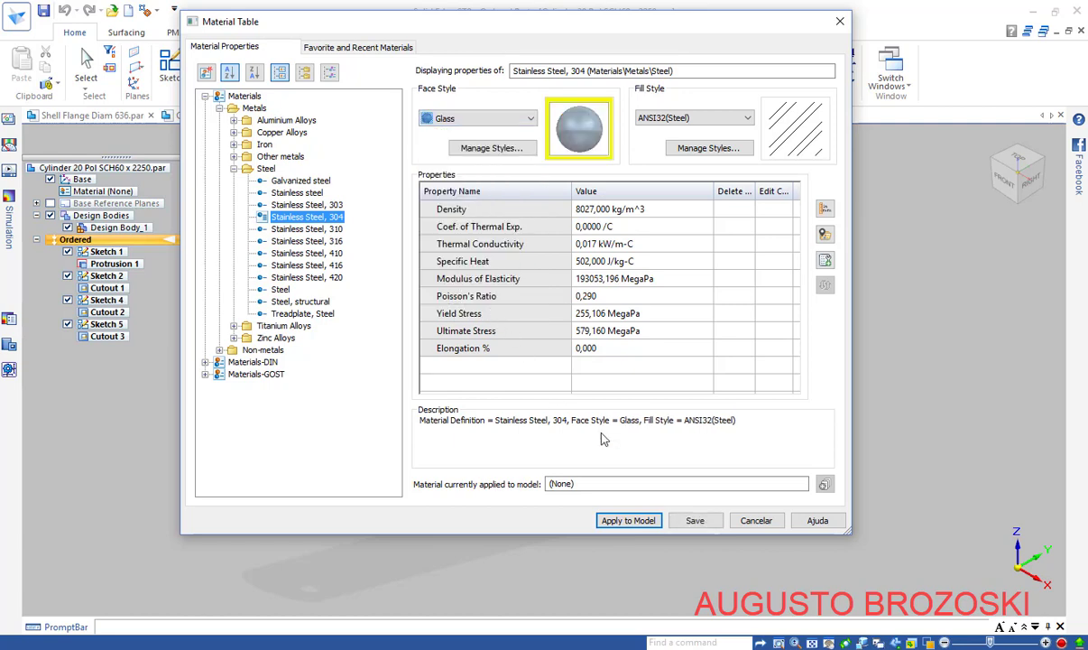
pyautogui.click(631, 522)
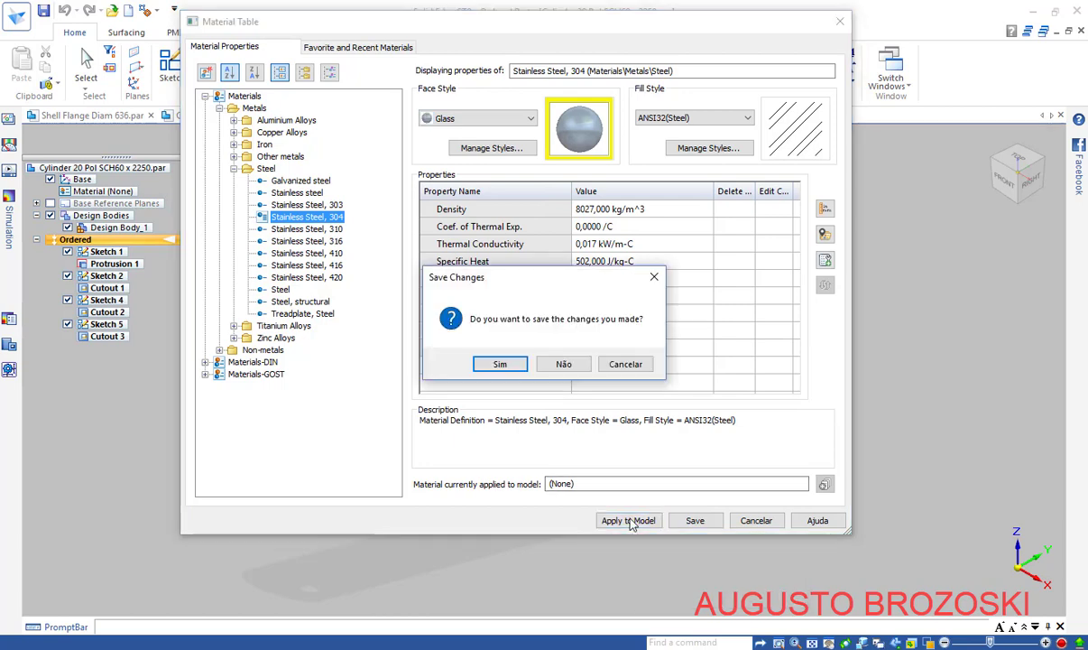
pyautogui.click(501, 364)
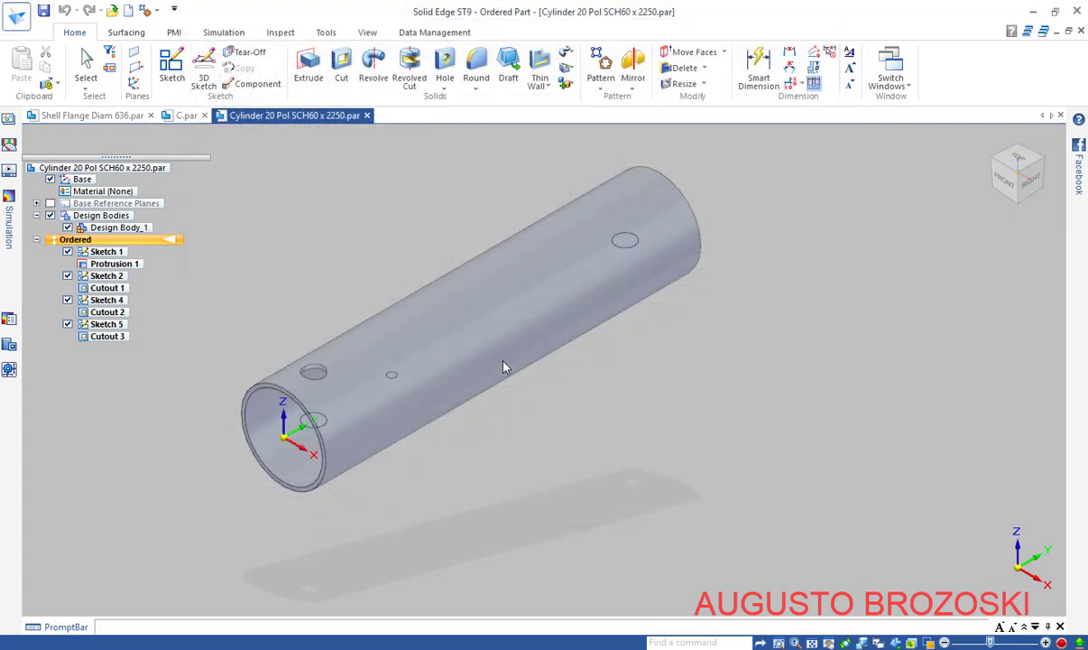
# Fit the whole Stainless Steel, 304 tube in the view and save the part
pyautogui.scroll(3, 320, 399)
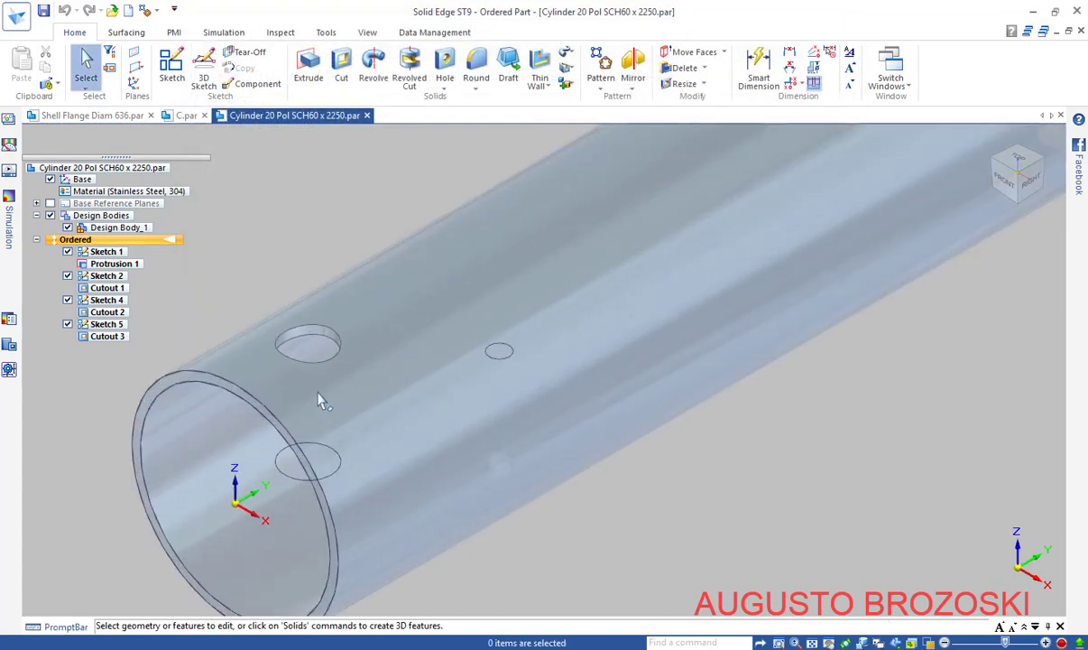
pyautogui.scroll(-4, 307, 426)
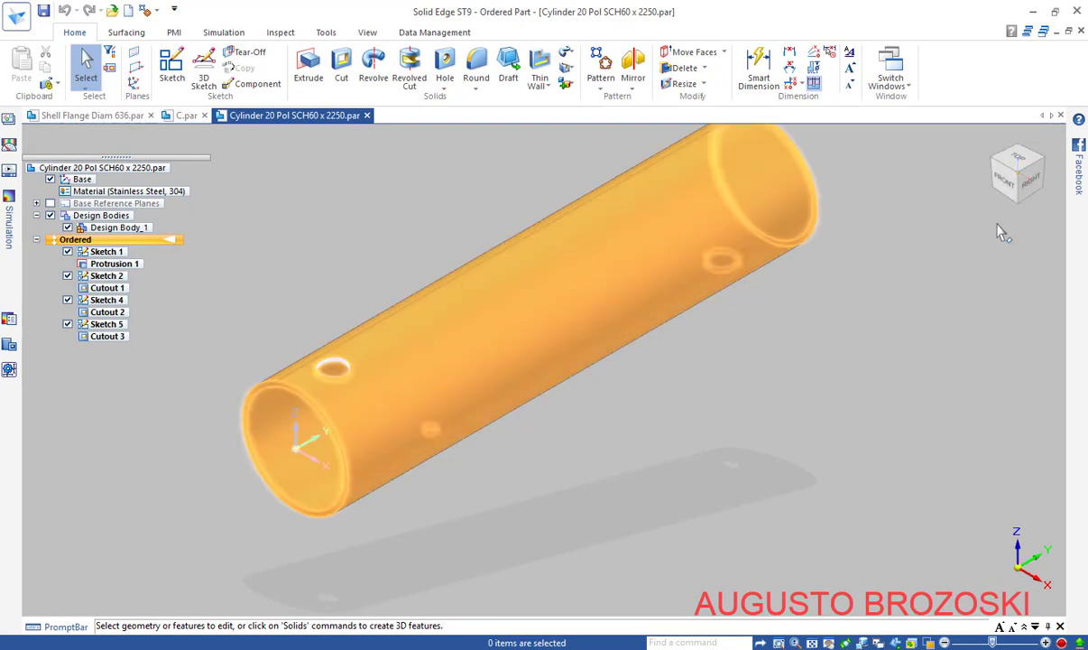
pyautogui.click(812, 642)
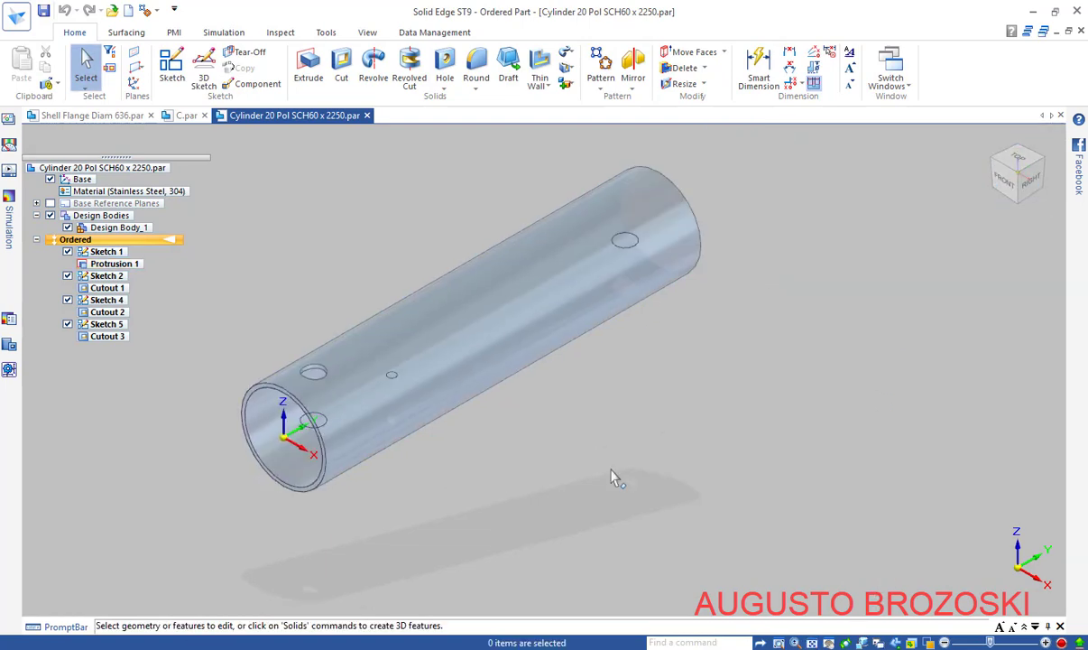
pyautogui.click(45, 12)
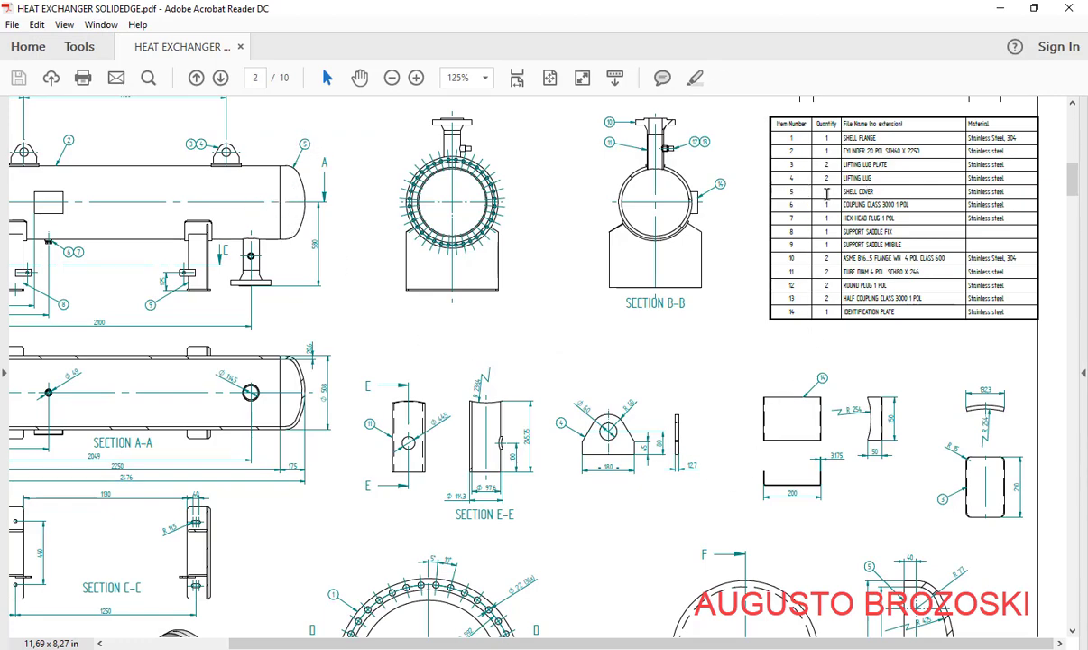
pyautogui.scroll(-8, 760, 421)
pyautogui.scroll(2, 863, 305)
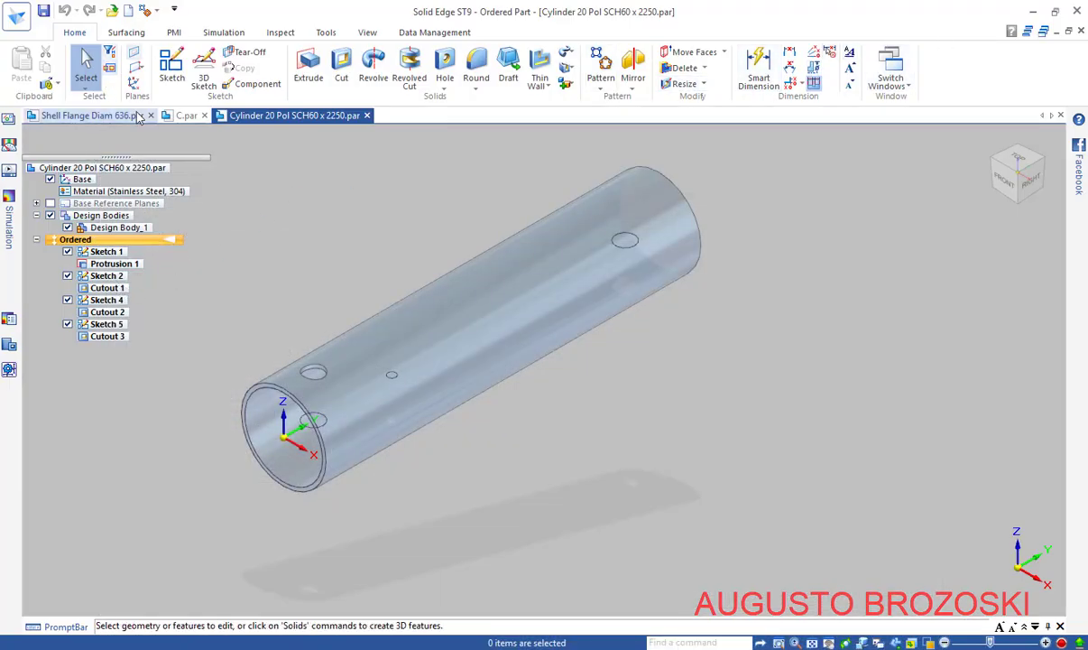
# Create a new part from the iso metric part.par template and start a sketch on its base plane
pyautogui.click(128, 10)
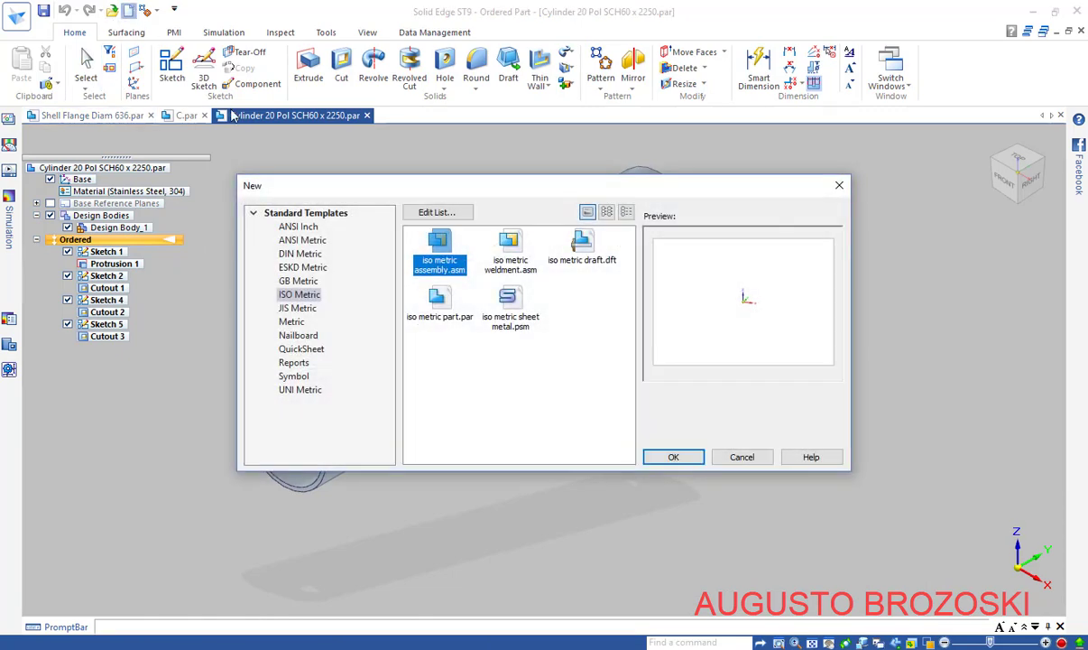
pyautogui.click(449, 321)
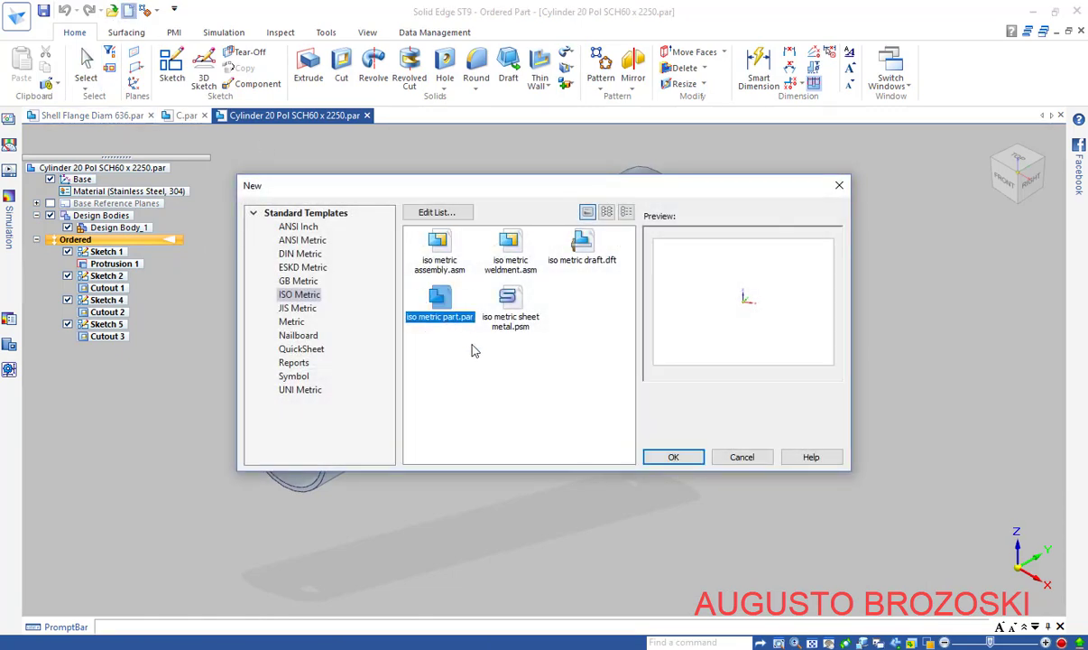
pyautogui.click(685, 456)
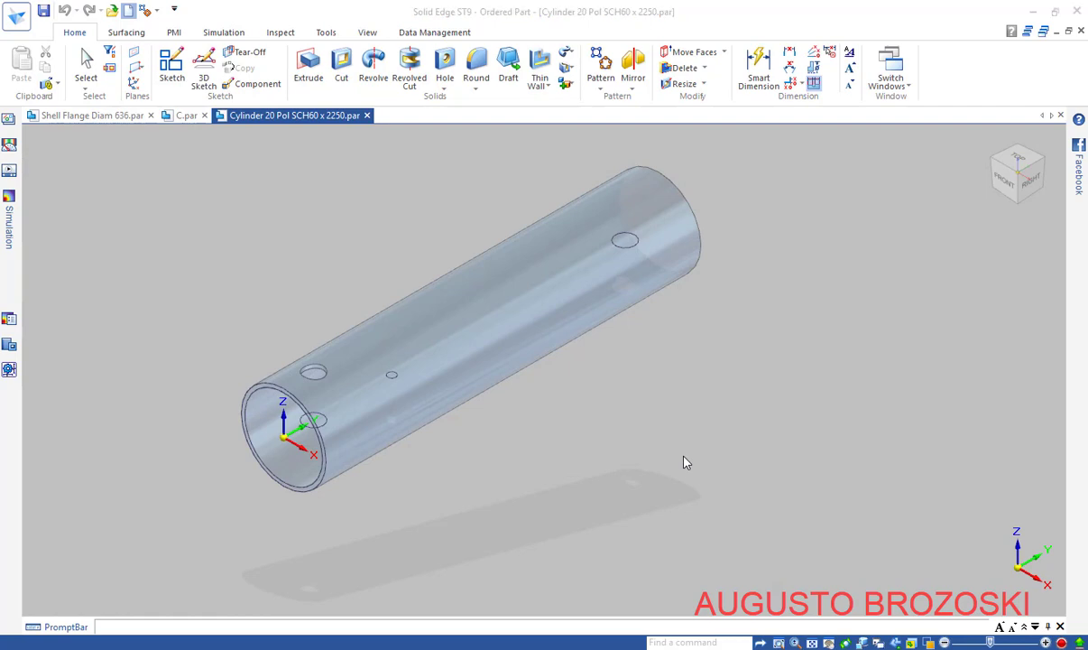
pyautogui.click(171, 65)
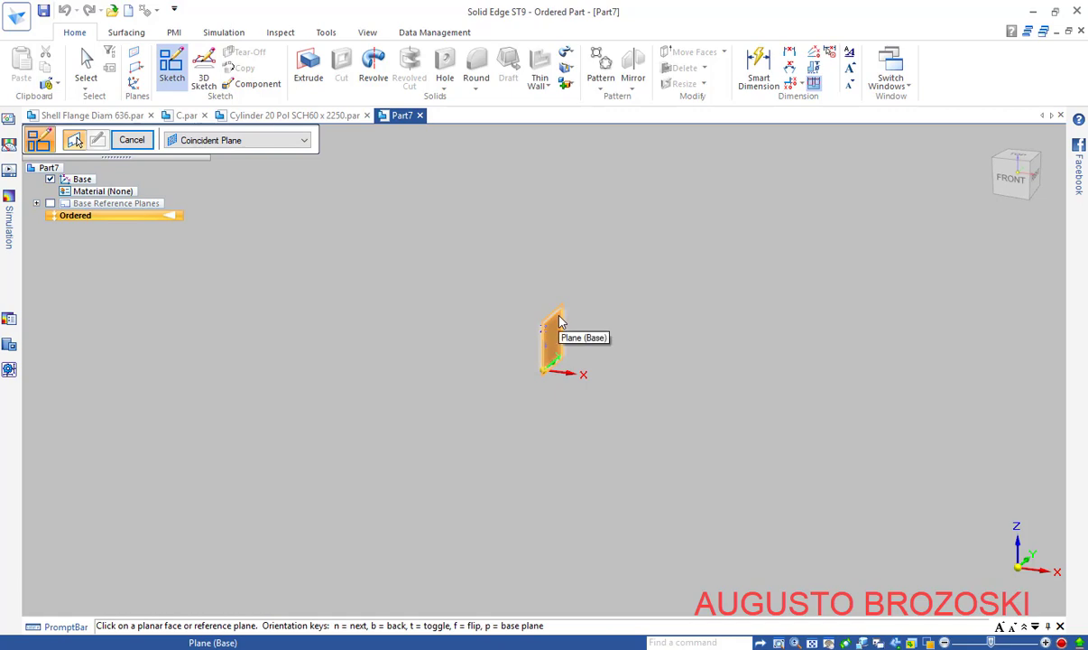
pyautogui.click(559, 322)
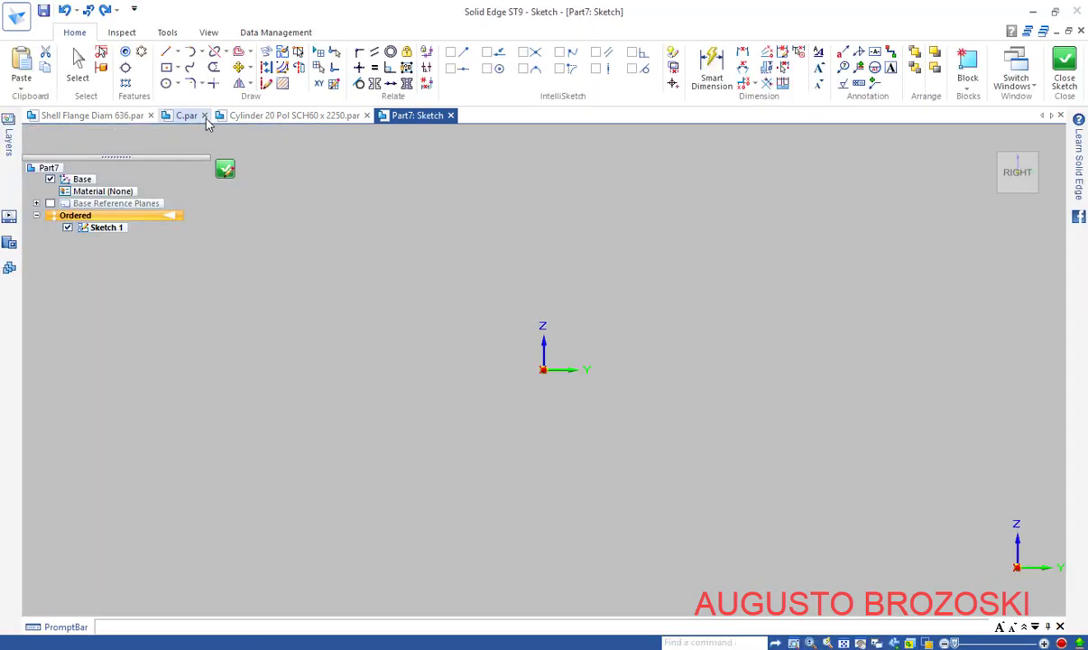
# Draw a small three-line C-shaped profile: top line, short vertical line down, bottom line
pyautogui.click(167, 53)
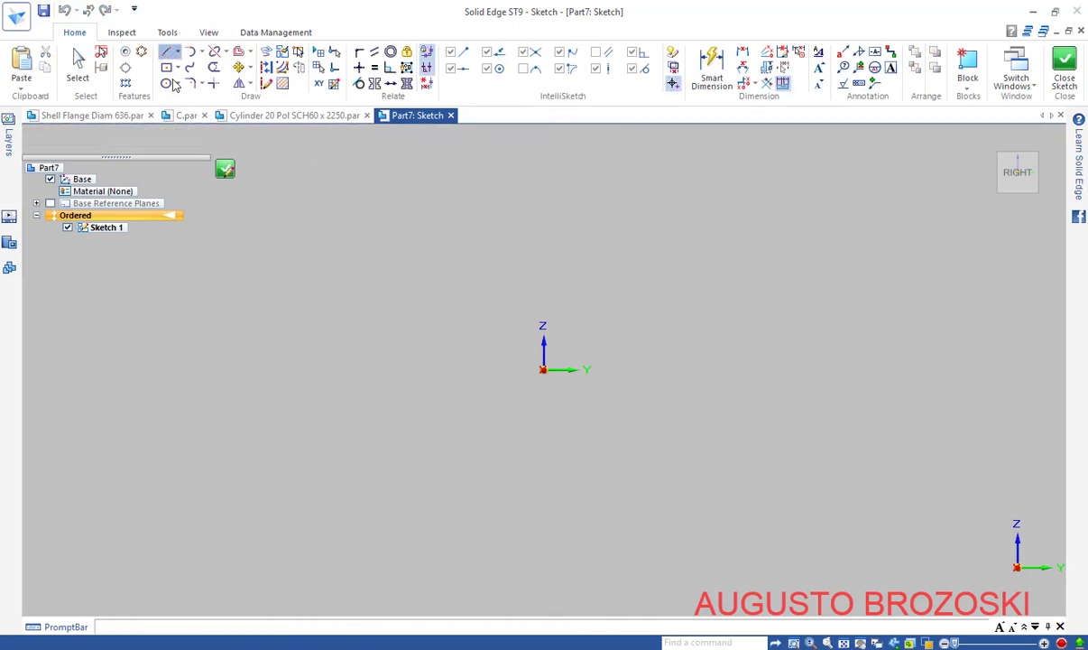
pyautogui.scroll(2, 539, 303)
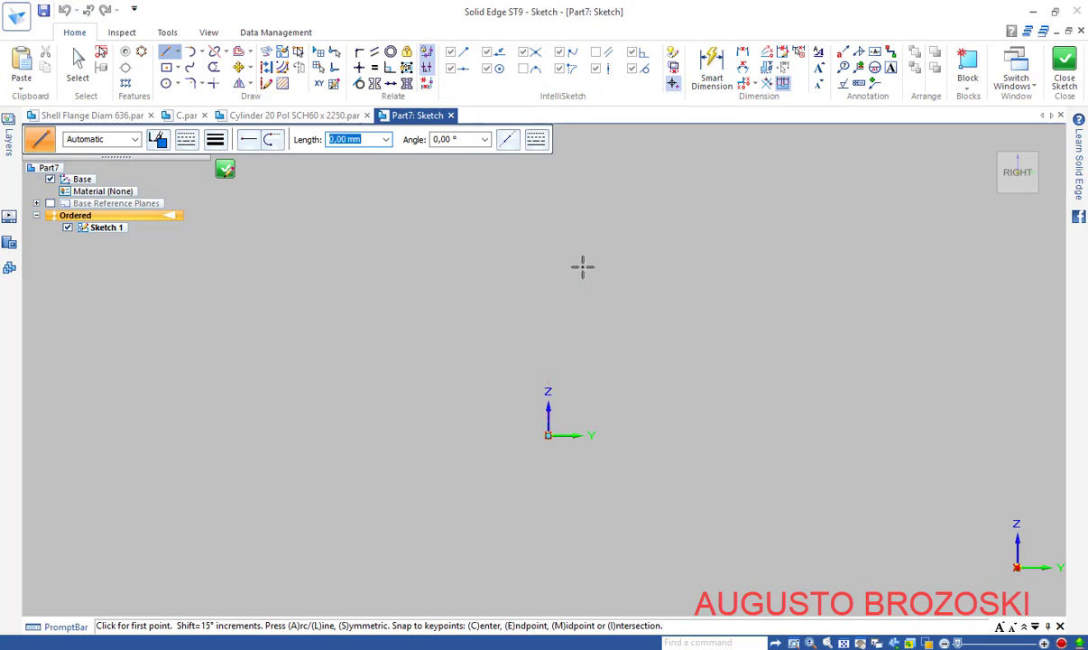
pyautogui.click(582, 265)
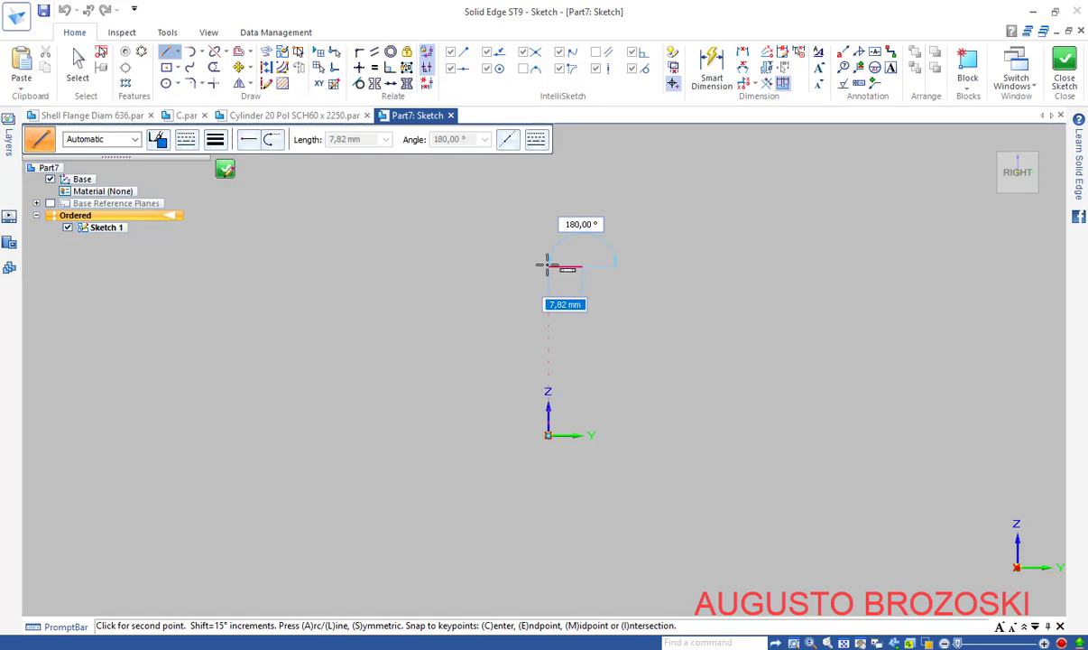
pyautogui.click(547, 265)
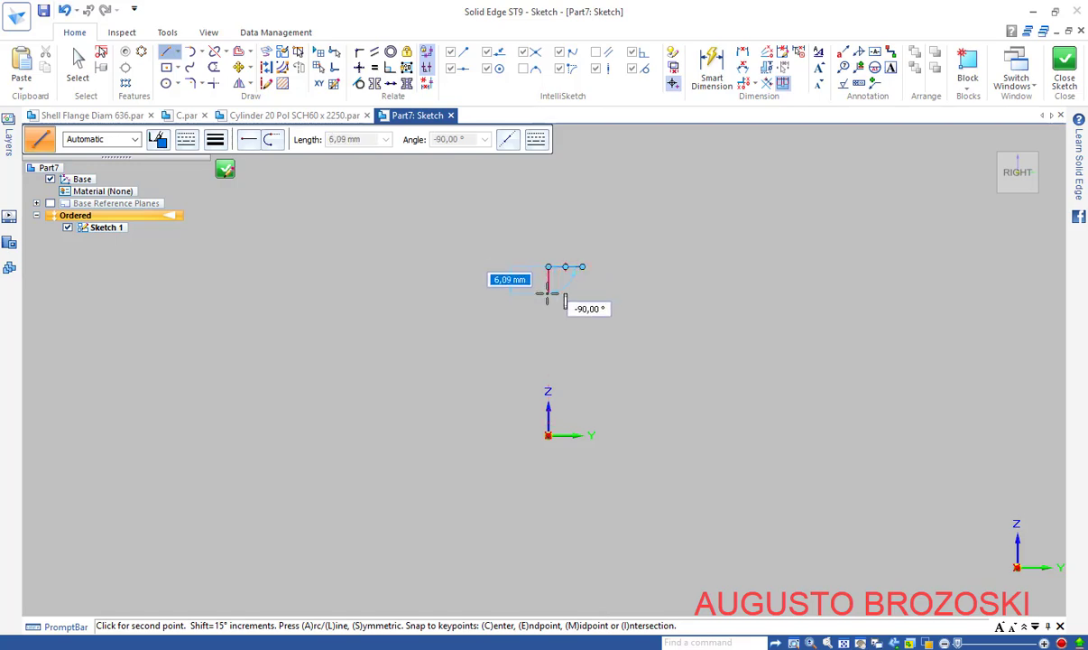
pyautogui.click(548, 298)
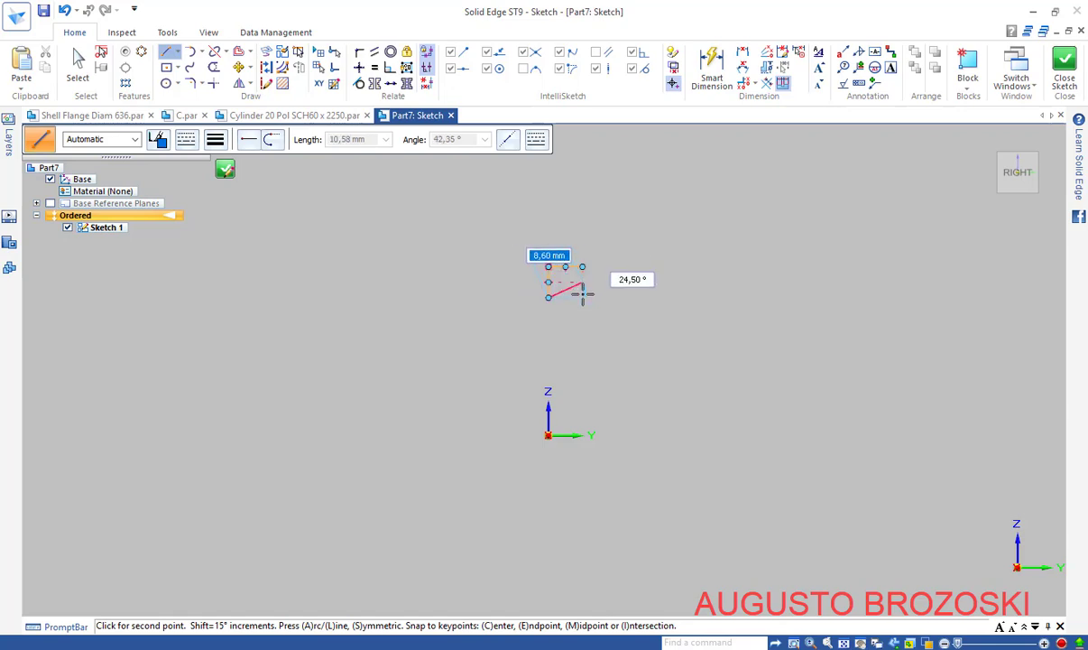
pyautogui.click(582, 296)
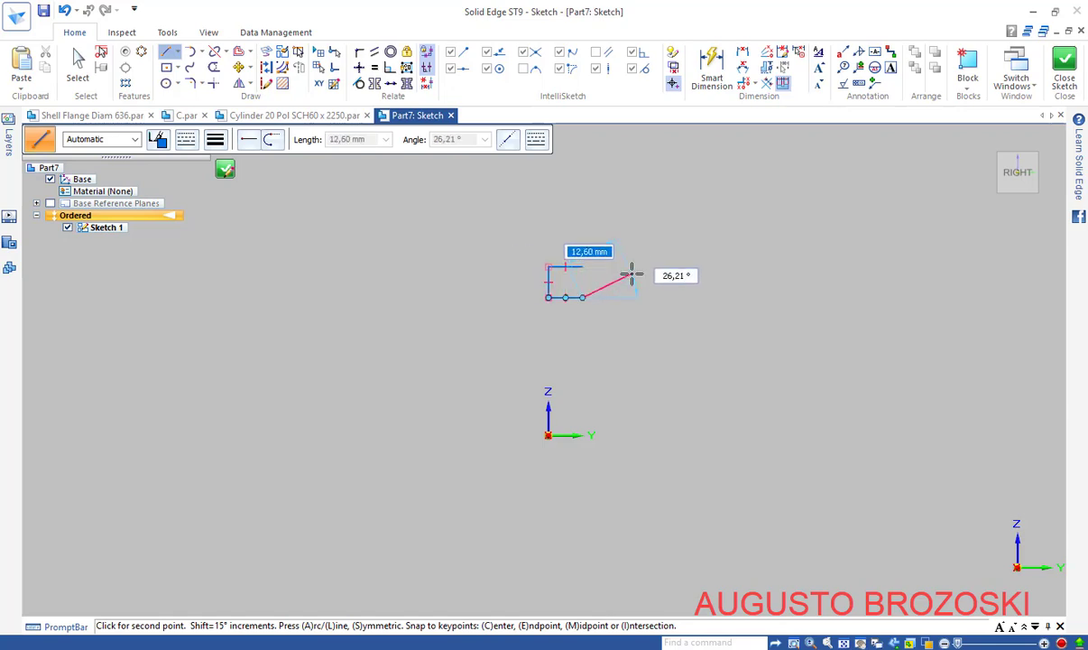
pyautogui.rightClick(636, 271)
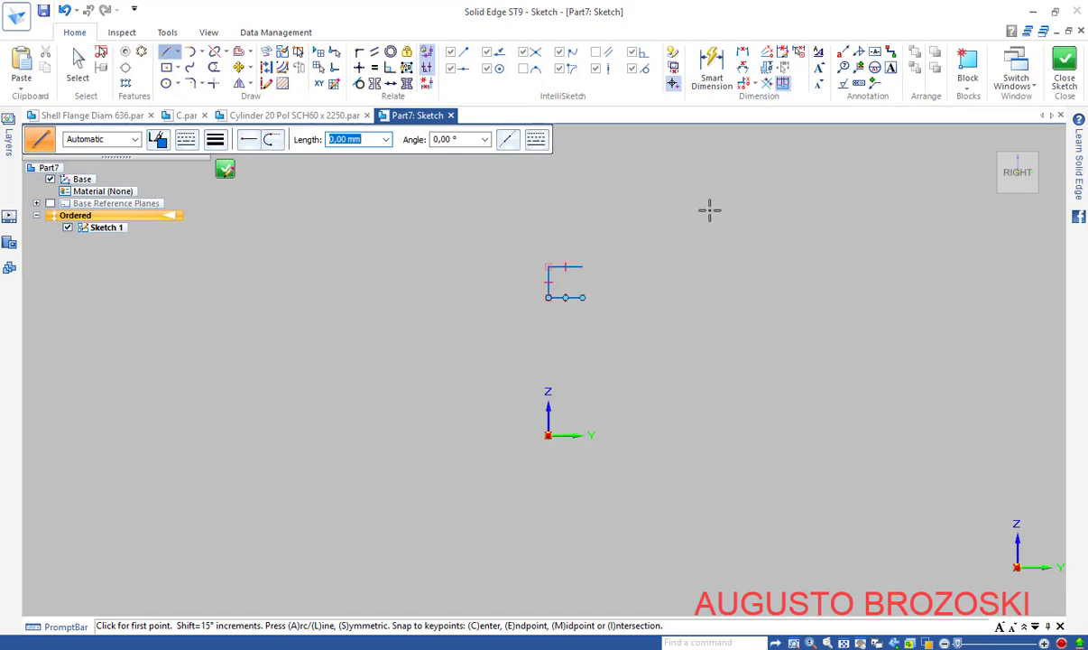
pyautogui.press('Escape')
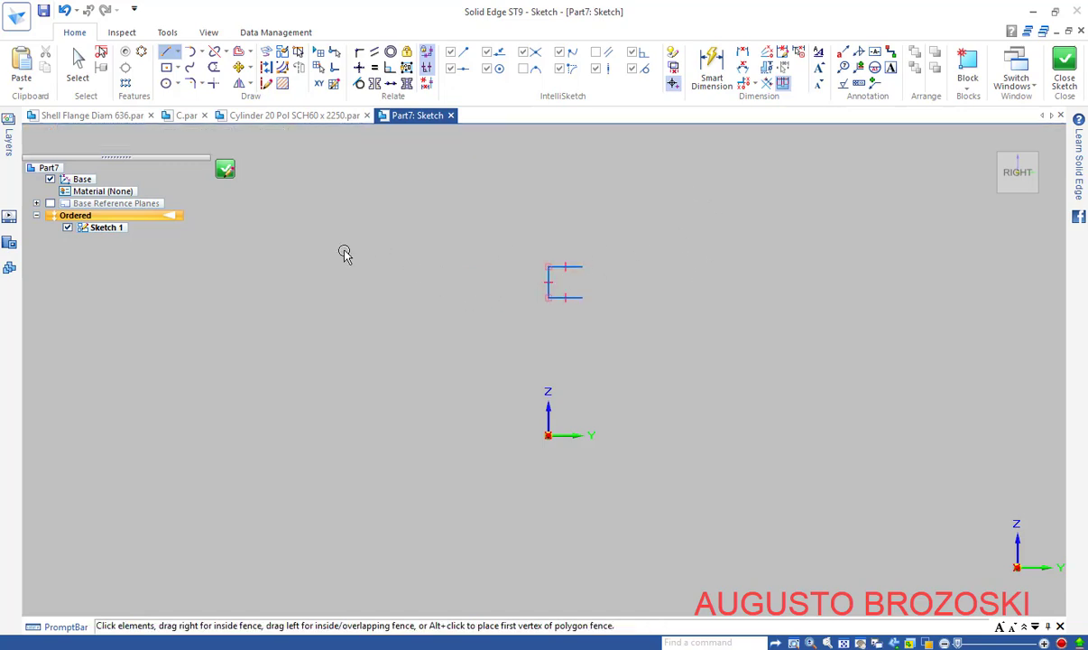
# Align the profile's lower-left corner vertically with the sketch origin
pyautogui.click(359, 67)
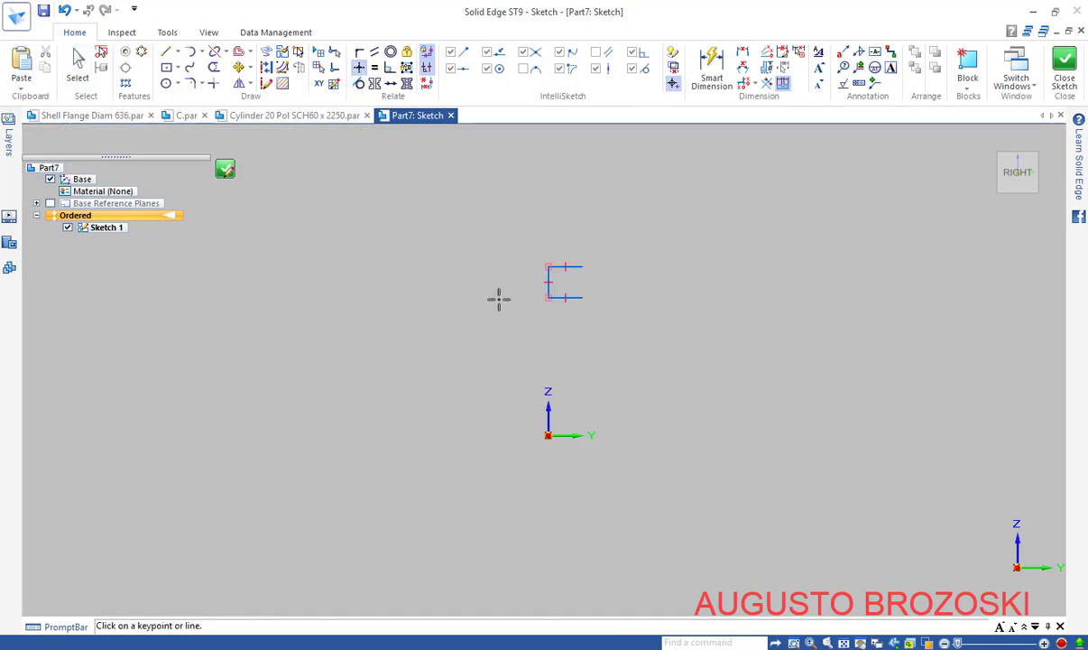
pyautogui.click(548, 298)
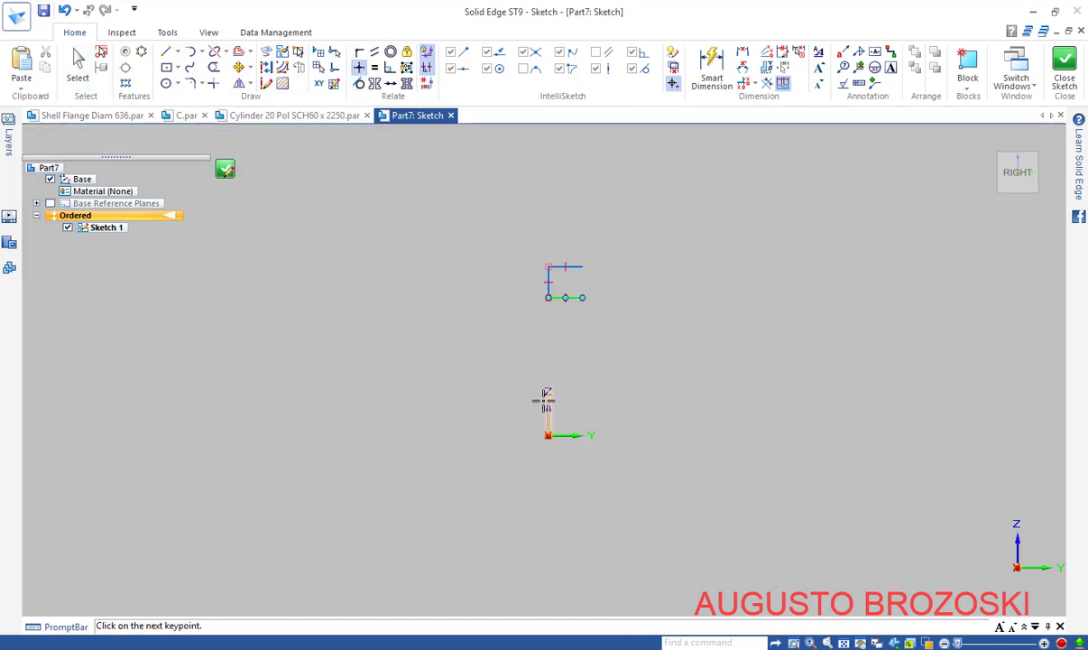
pyautogui.click(548, 435)
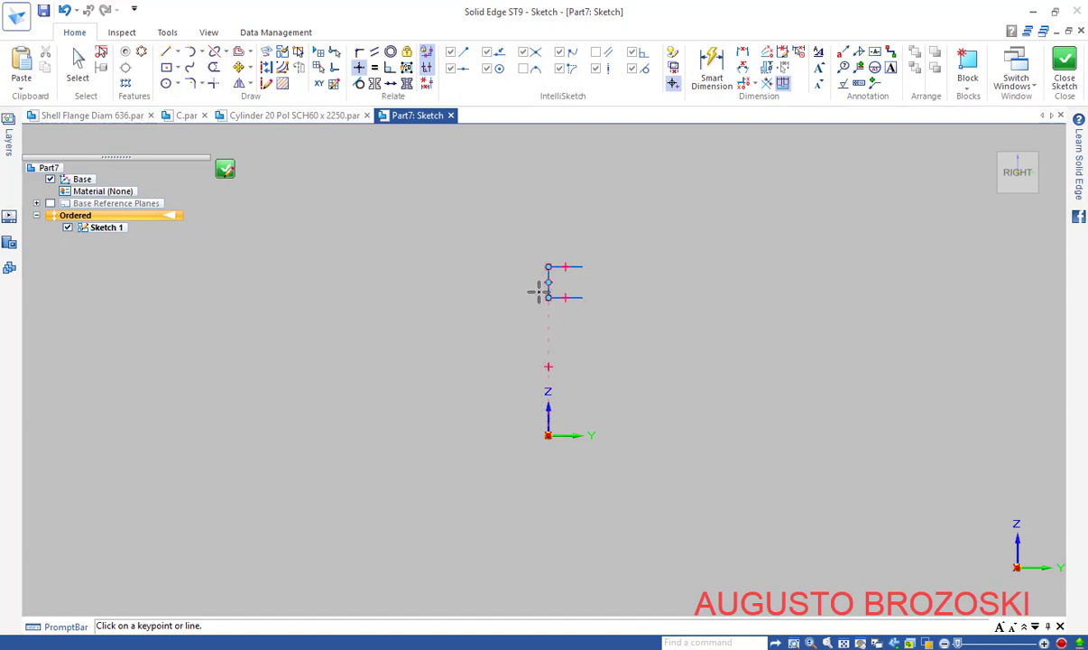
pyautogui.press('Escape')
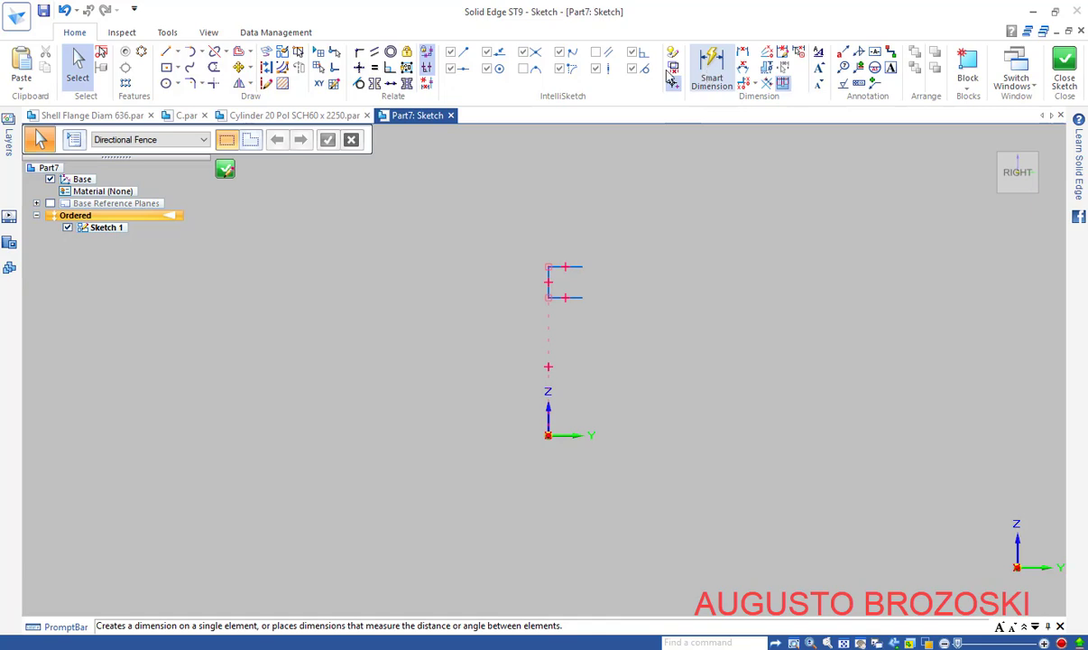
# Draw a horizontal line rightward from the sketch origin and convert it to construction geometry
pyautogui.click(166, 51)
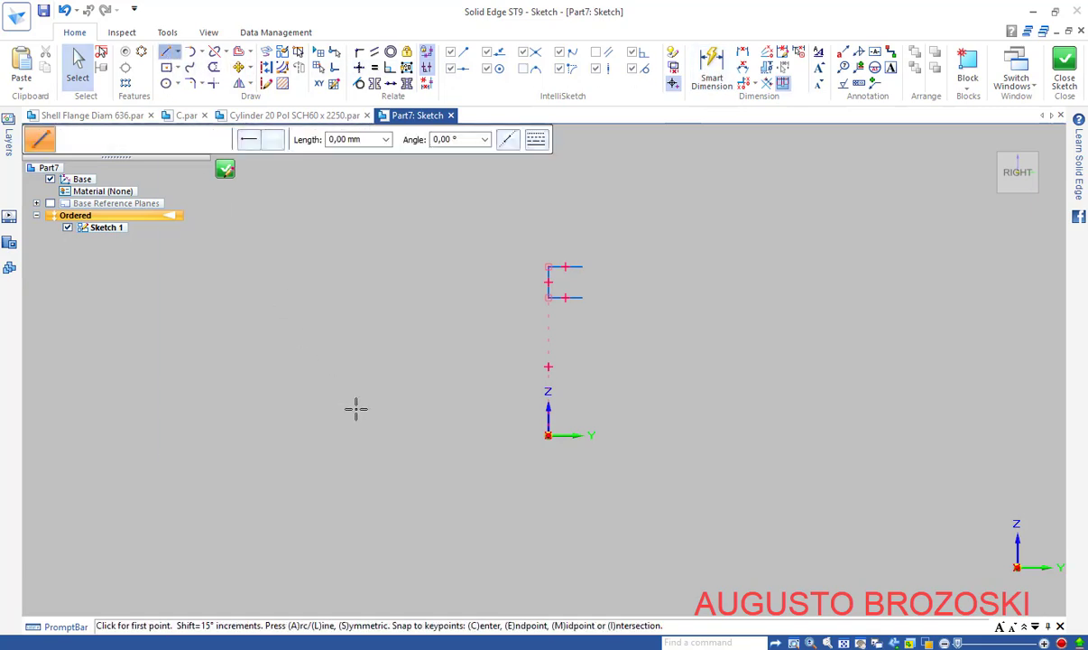
pyautogui.click(548, 434)
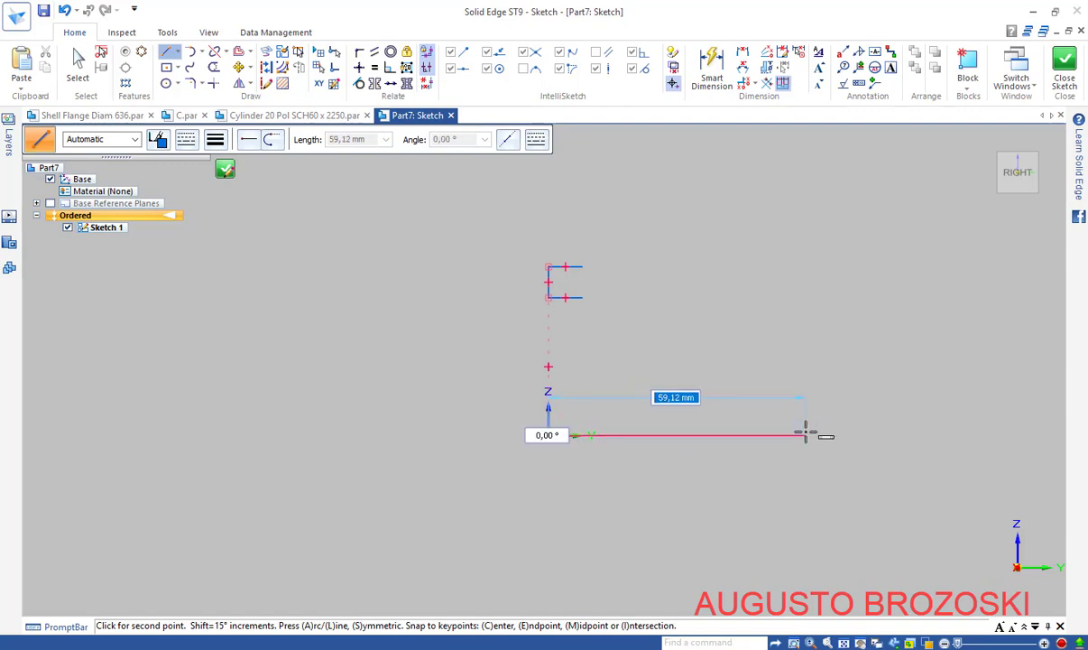
pyautogui.click(846, 435)
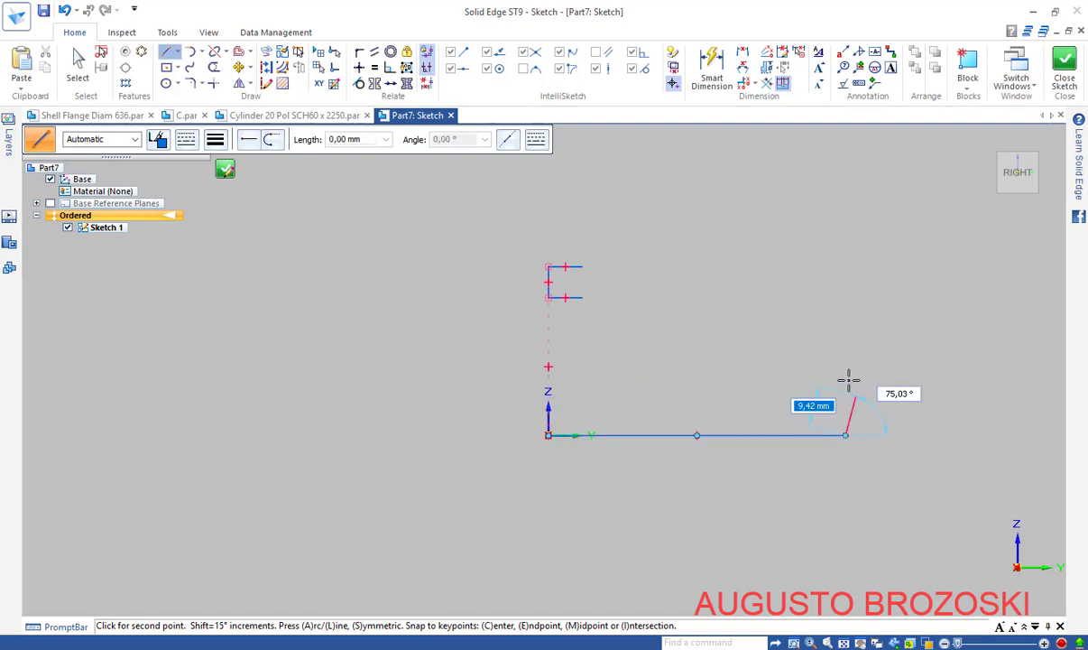
pyautogui.rightClick(790, 350)
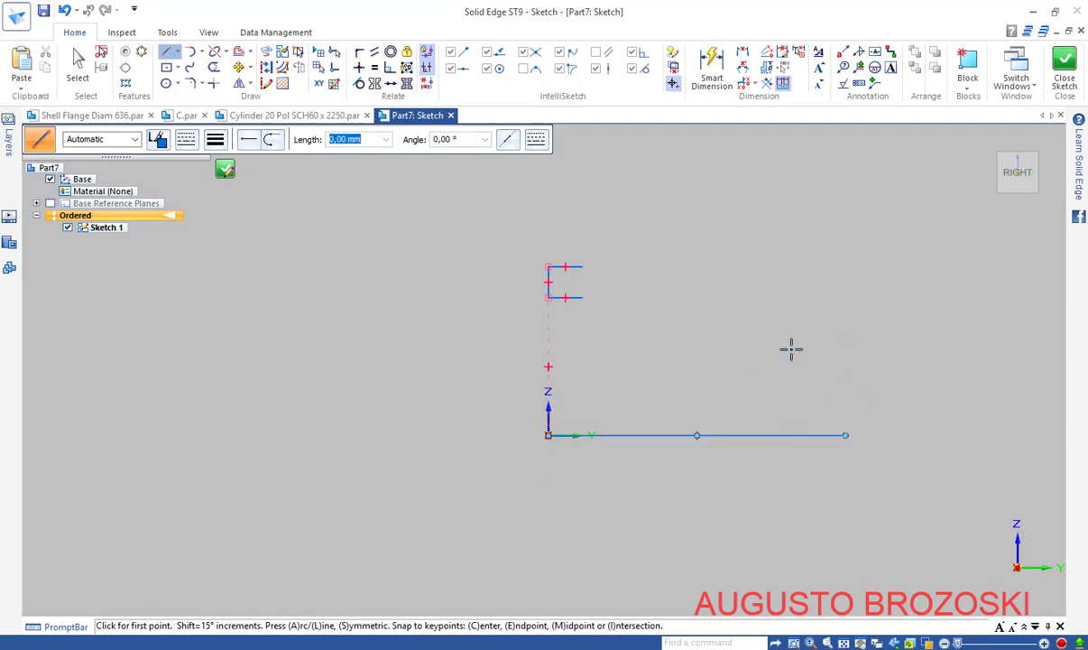
pyautogui.press('Escape')
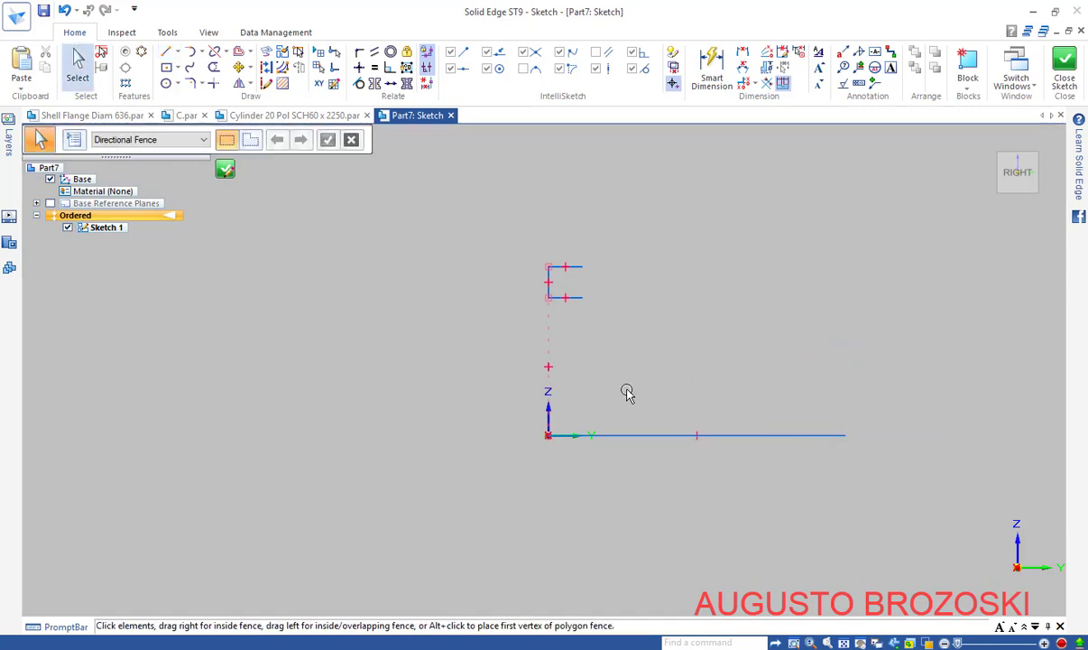
pyautogui.click(630, 435)
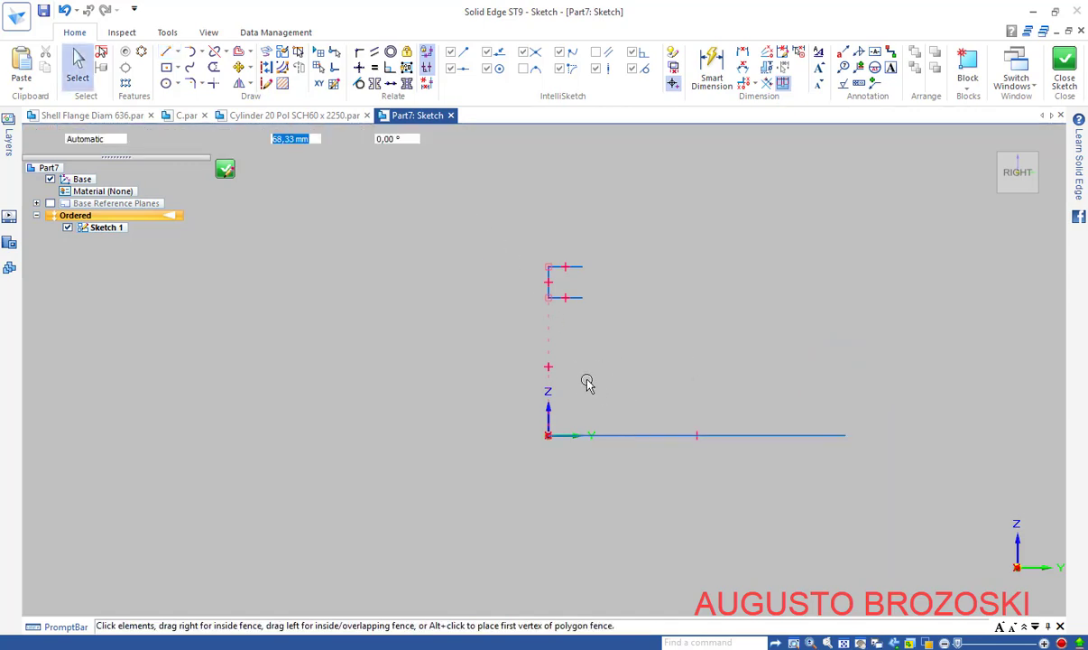
pyautogui.click(264, 72)
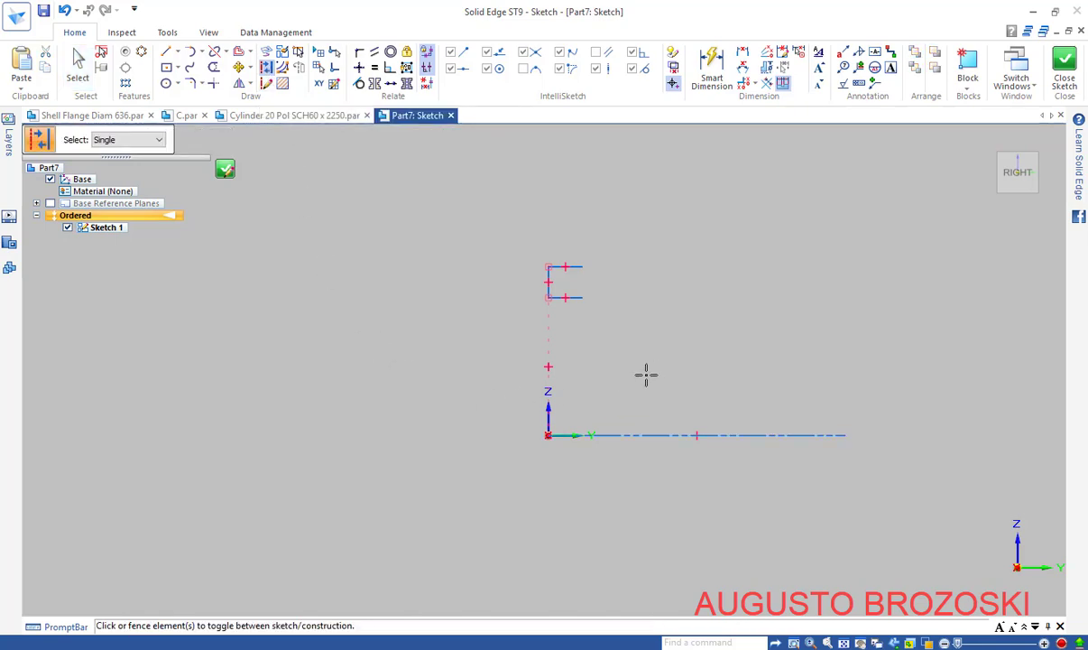
pyautogui.press('Escape')
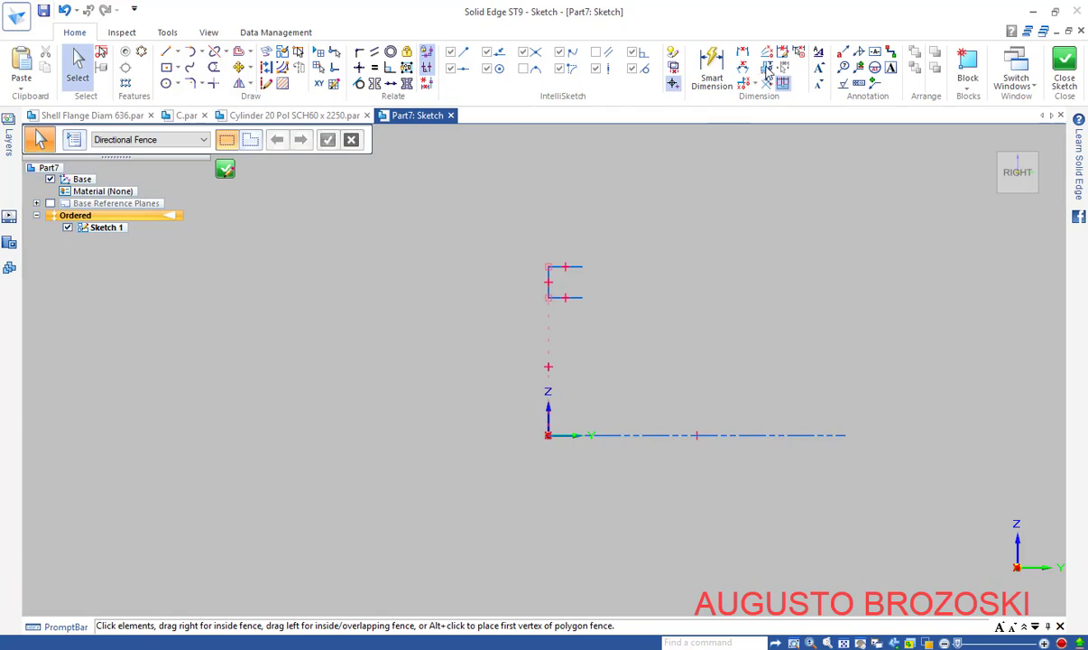
# Dimension the profile's top point at Ø508 about the construction axis, then switch to the PDF drawing
pyautogui.click(767, 69)
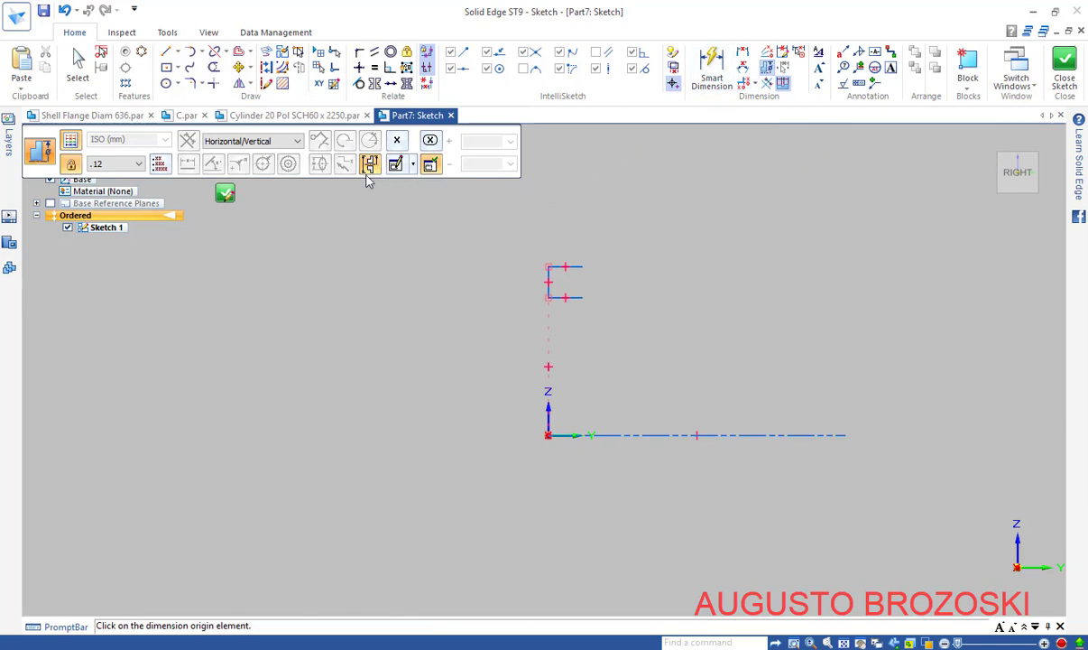
pyautogui.click(594, 434)
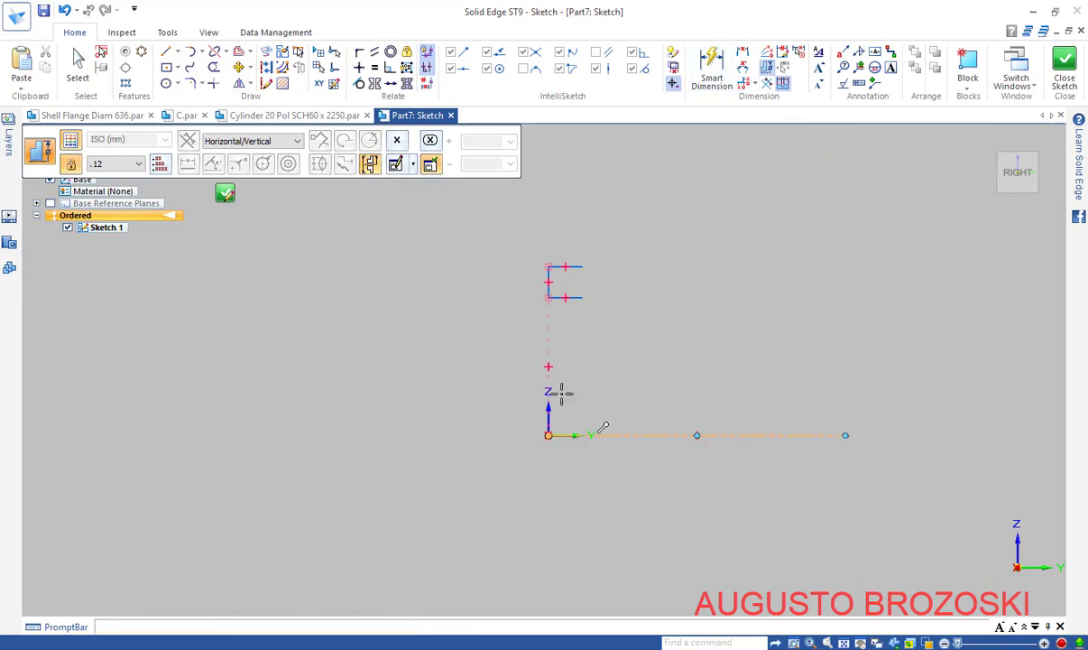
pyautogui.click(548, 266)
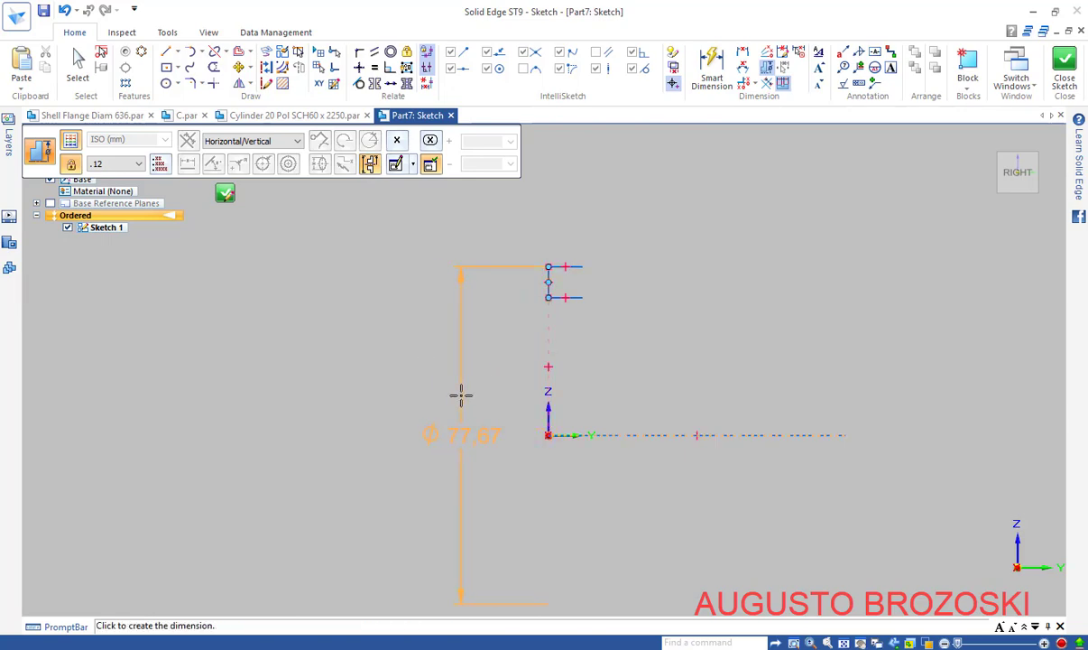
pyautogui.click(460, 394)
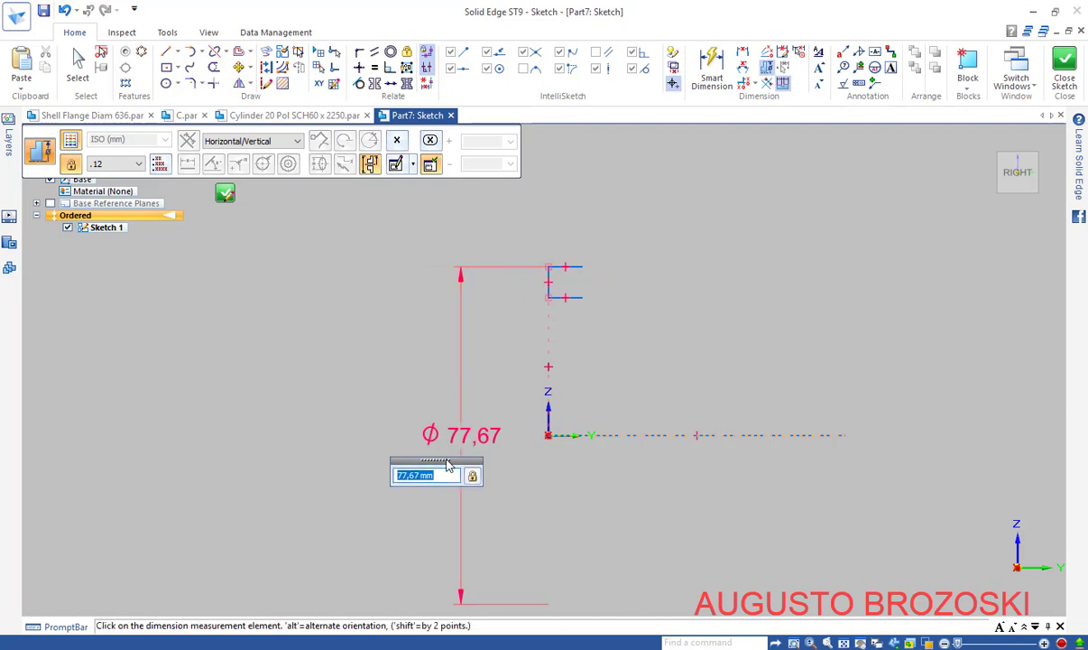
pyautogui.write('508')
pyautogui.press('Return')
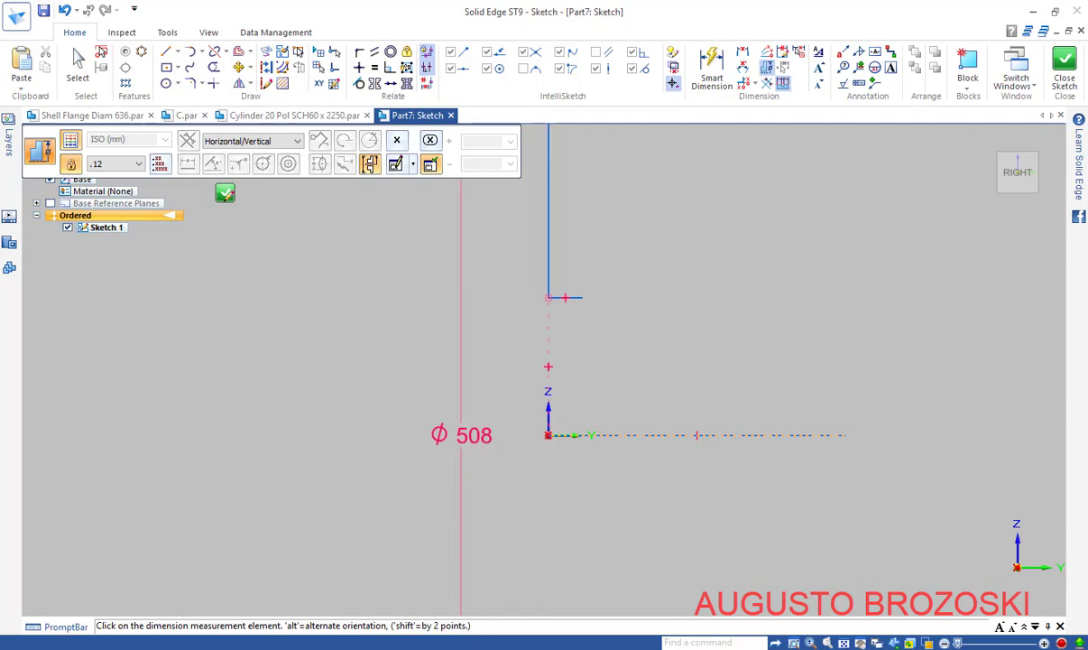
pyautogui.hotkey('alt', 'Tab')
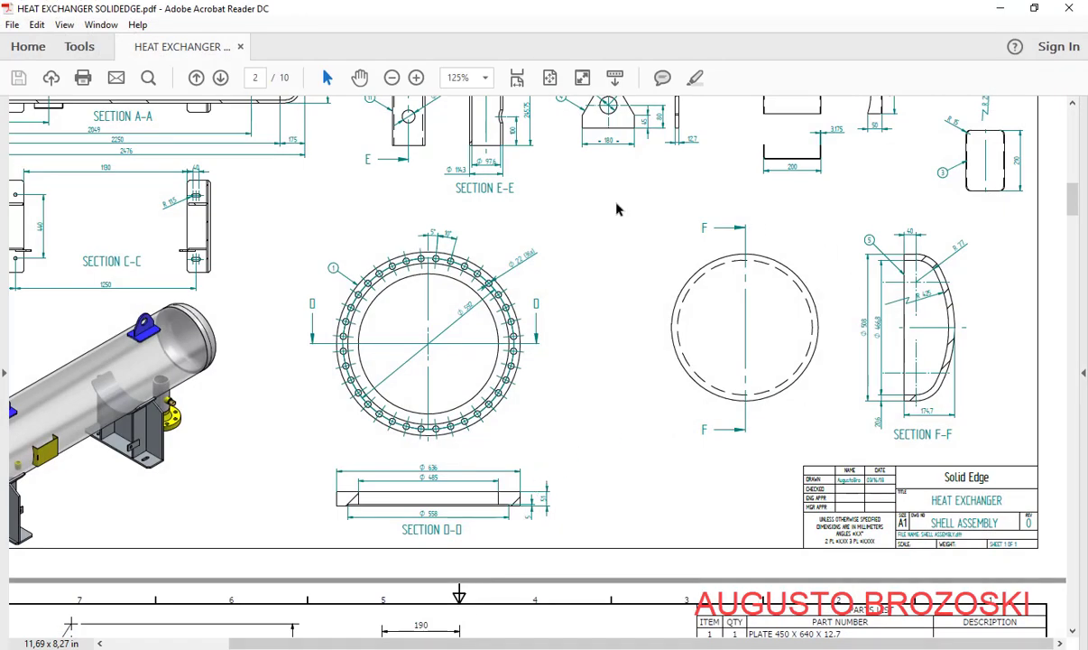
# Zoom the heat exchanger drawing to 150%, pan to SECTION F-F, then minimize Acrobat
pyautogui.click(418, 77)
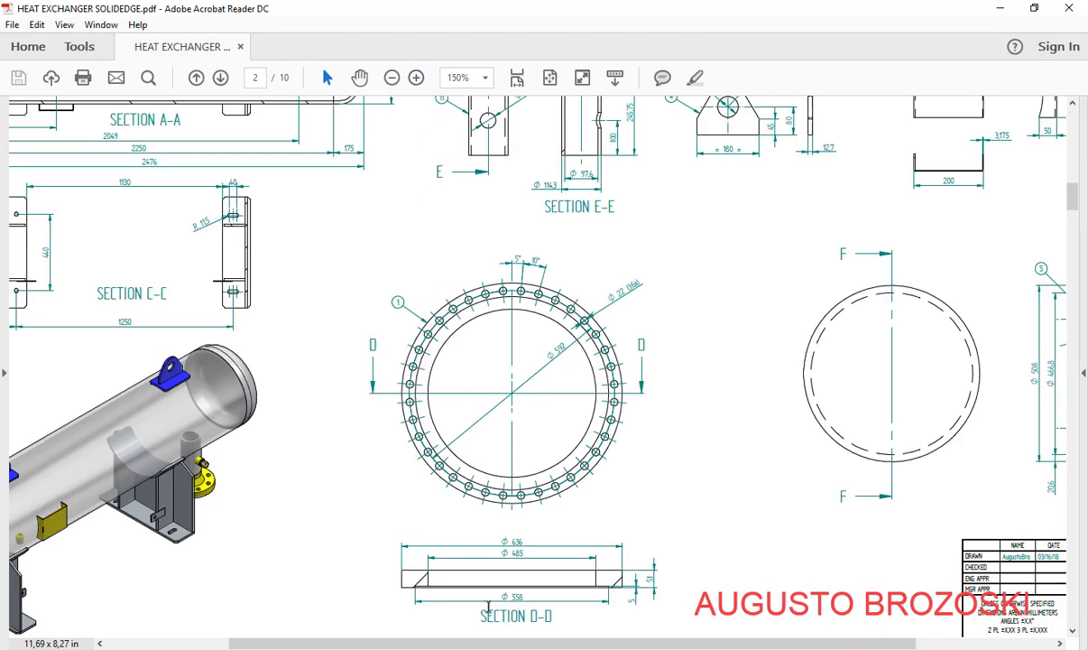
pyautogui.moveTo(511, 648); pyautogui.dragTo(650, 647)
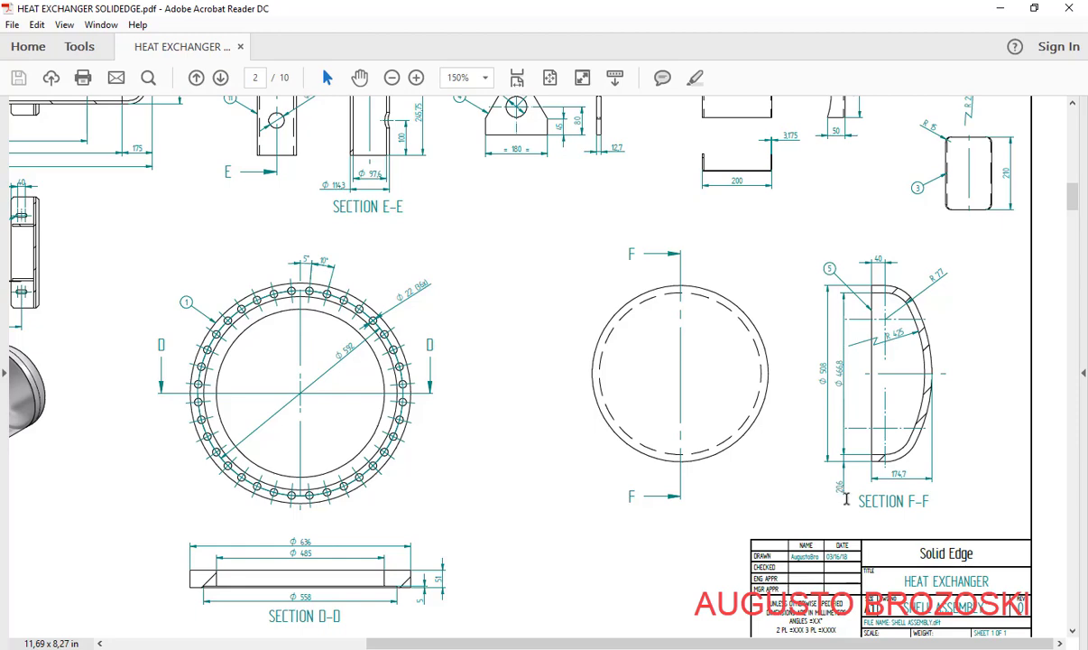
pyautogui.click(999, 8)
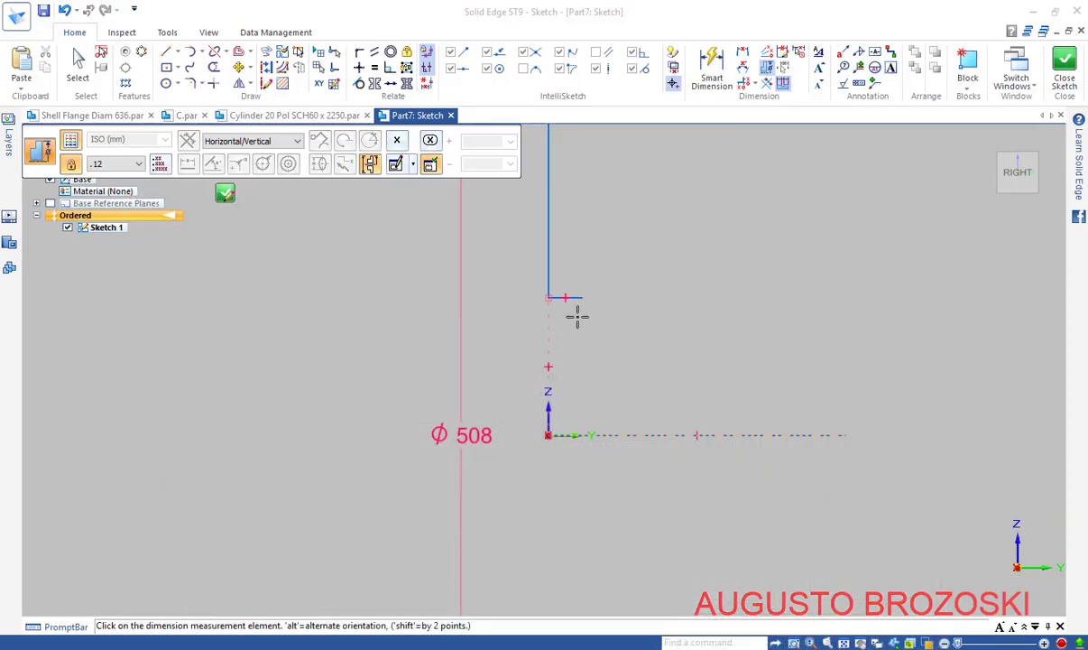
# Try a length dimension on the long vertical line, undo it, and refit the view on the profile's top
pyautogui.scroll(-9, 575, 318)
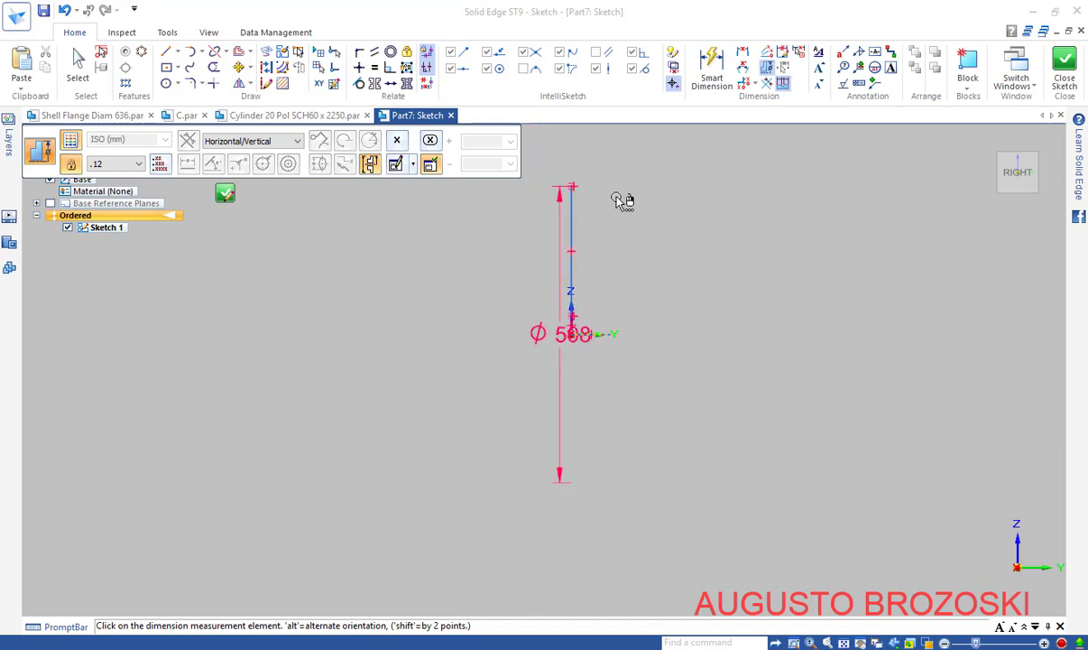
pyautogui.scroll(1, 604, 191)
pyautogui.scroll(1, 584, 163)
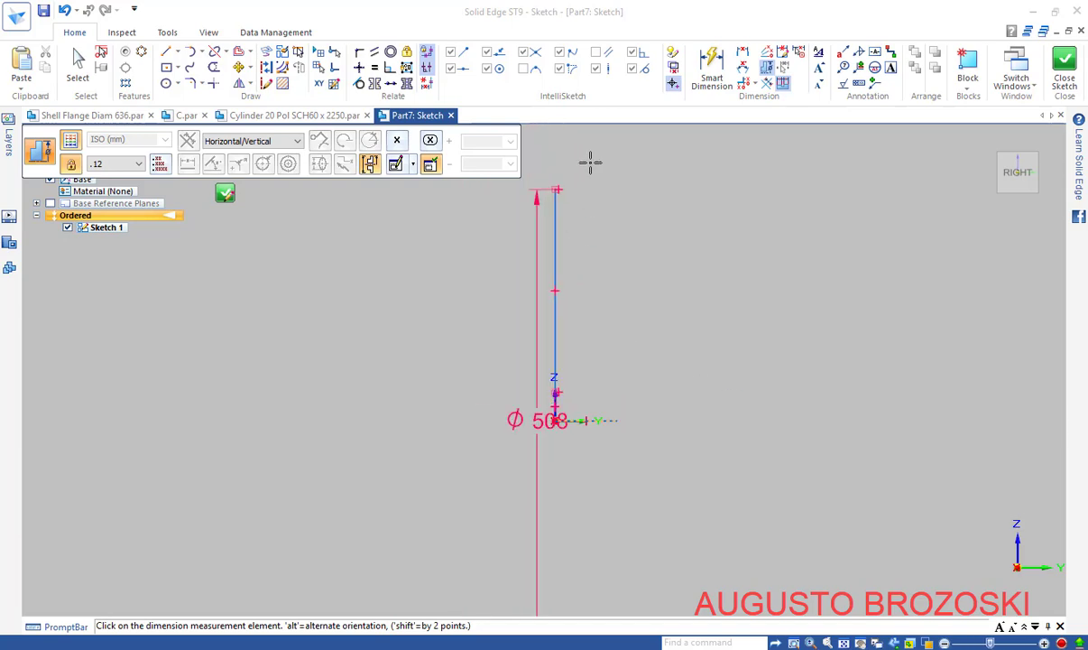
pyautogui.click(710, 61)
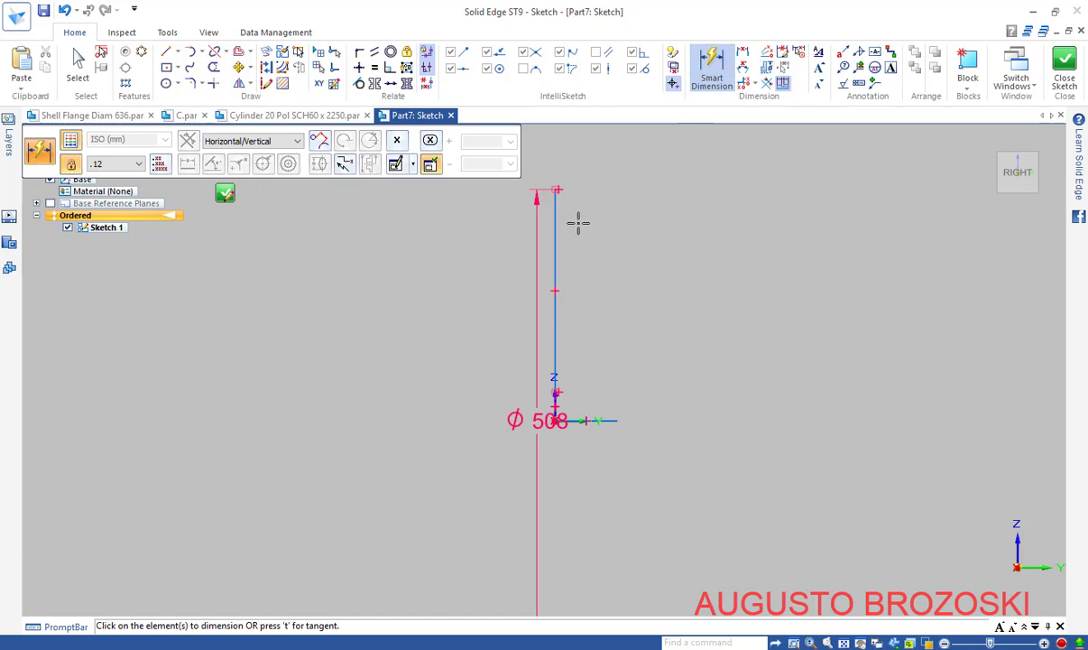
pyautogui.scroll(2, 565, 229)
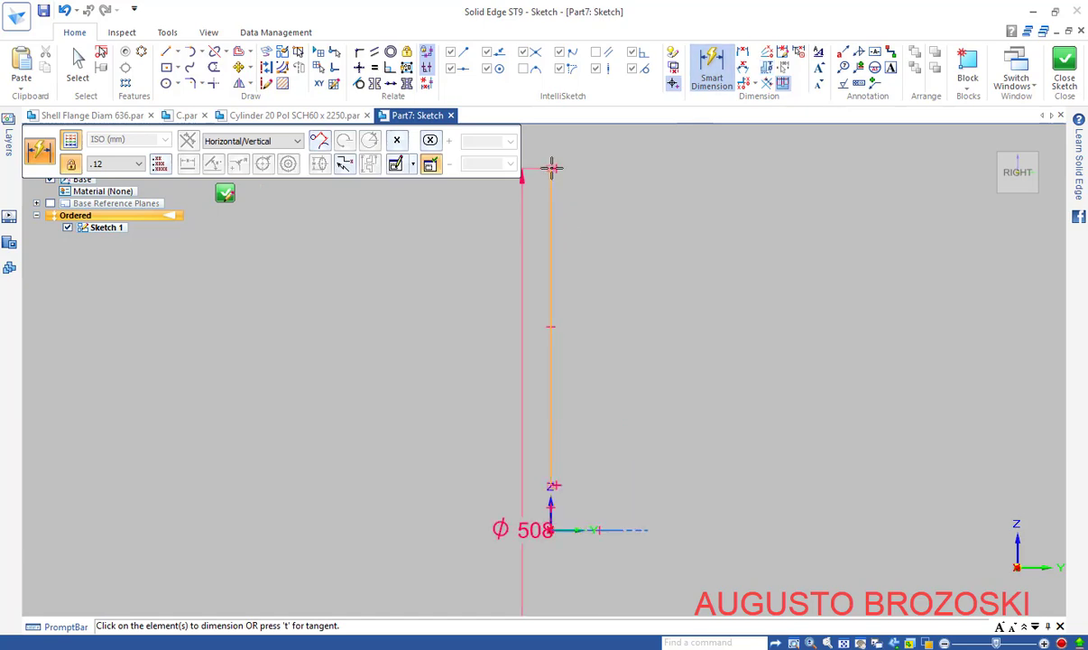
pyautogui.scroll(5, 552, 168)
pyautogui.click(536, 184)
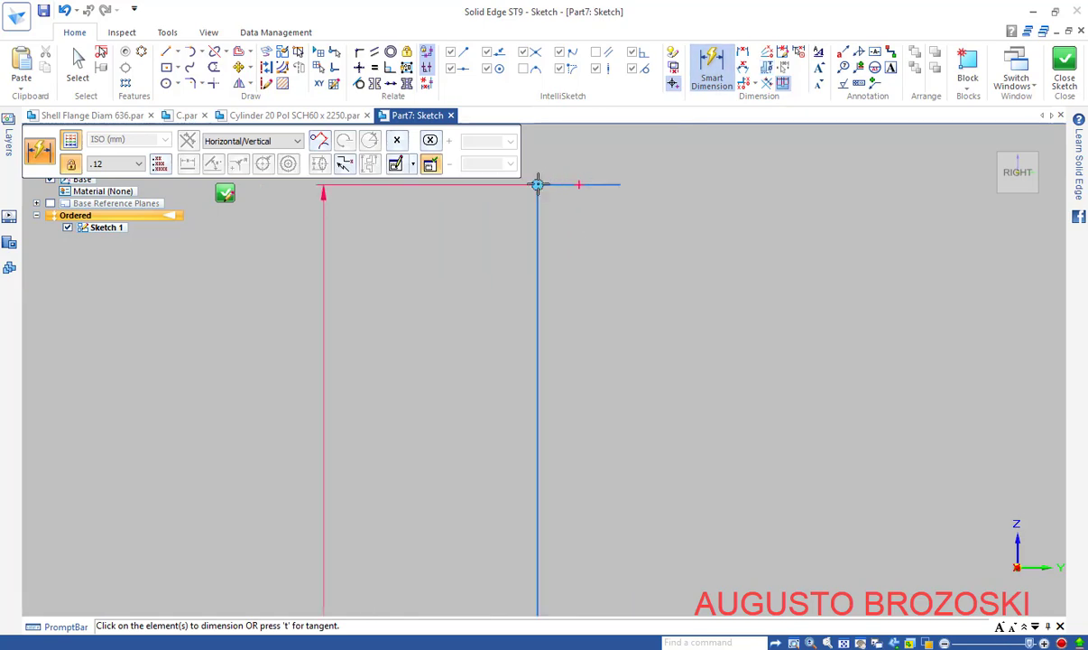
pyautogui.scroll(-8, 559, 270)
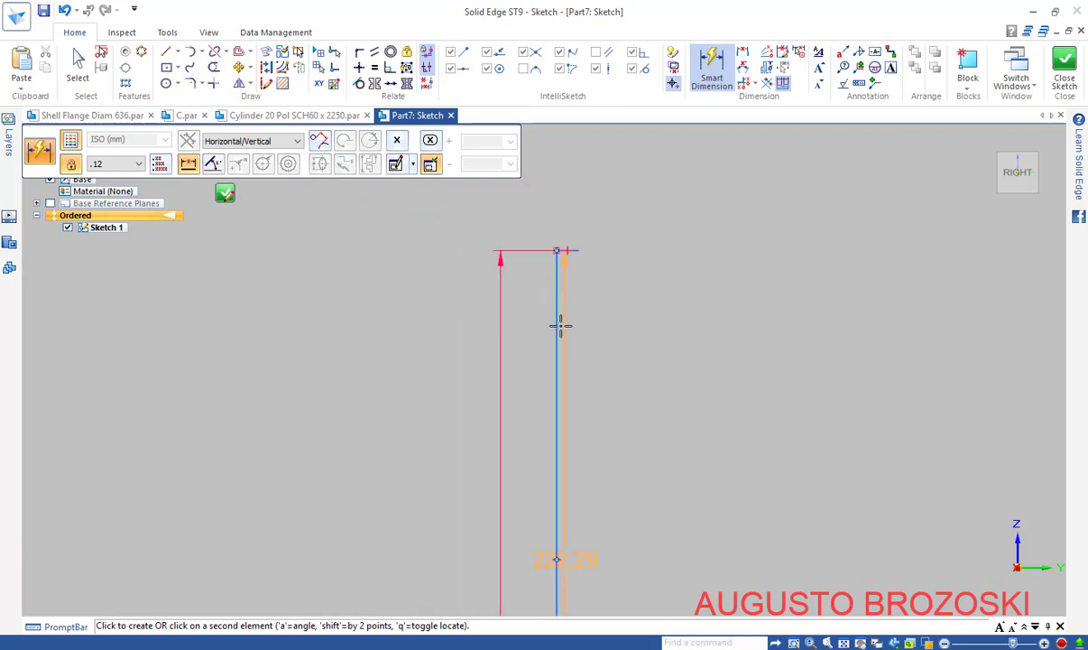
pyautogui.scroll(-3, 559, 370)
pyautogui.scroll(4, 558, 568)
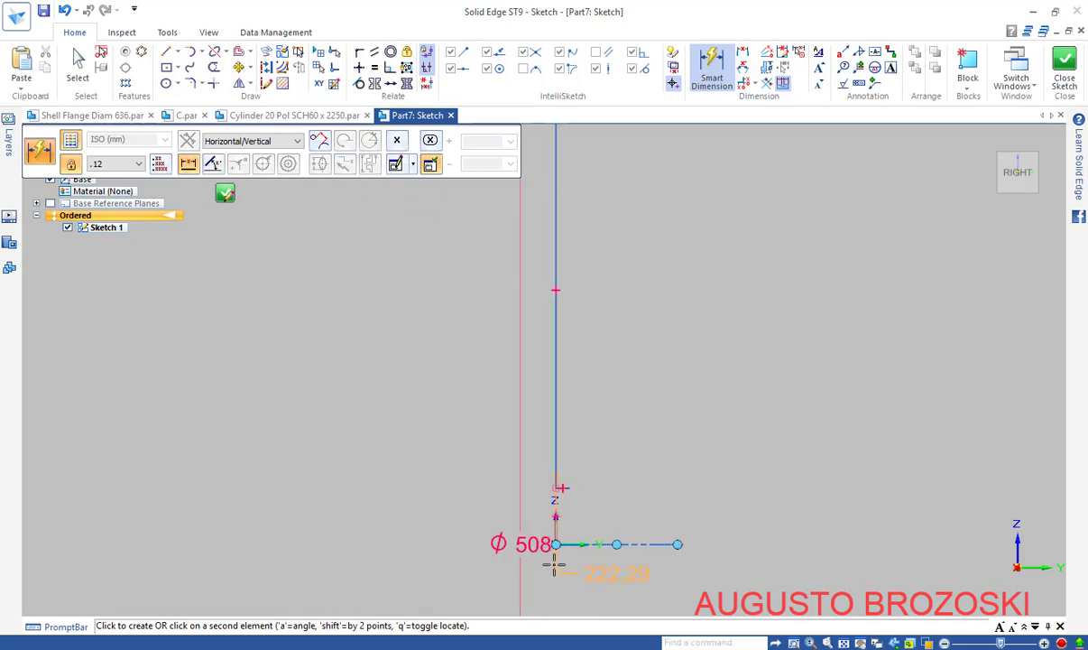
pyautogui.click(561, 384)
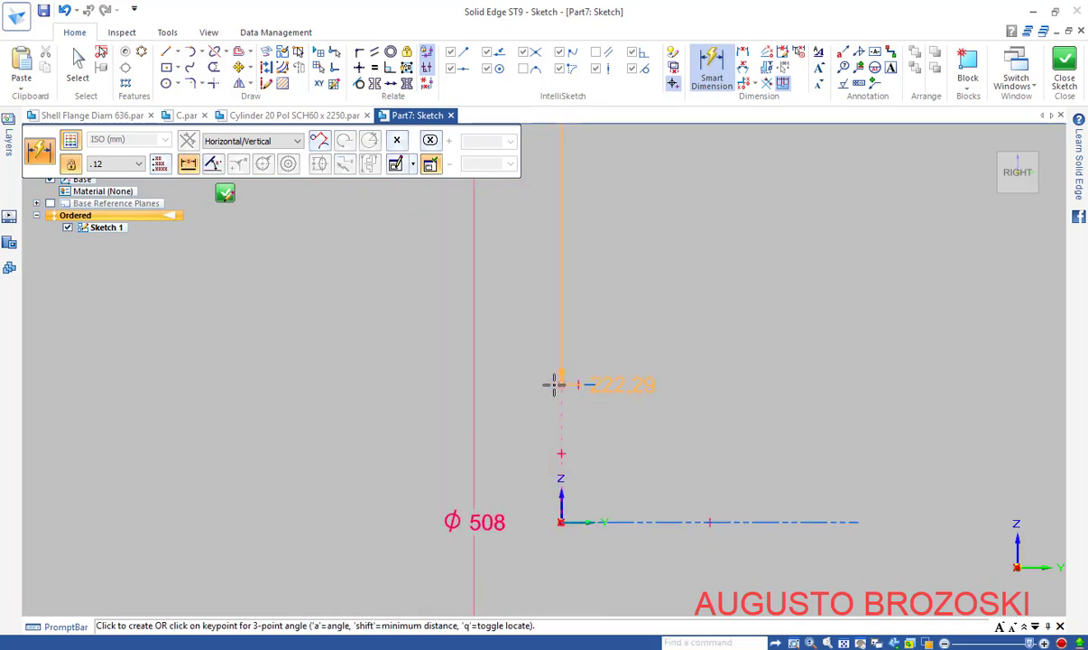
pyautogui.click(523, 243)
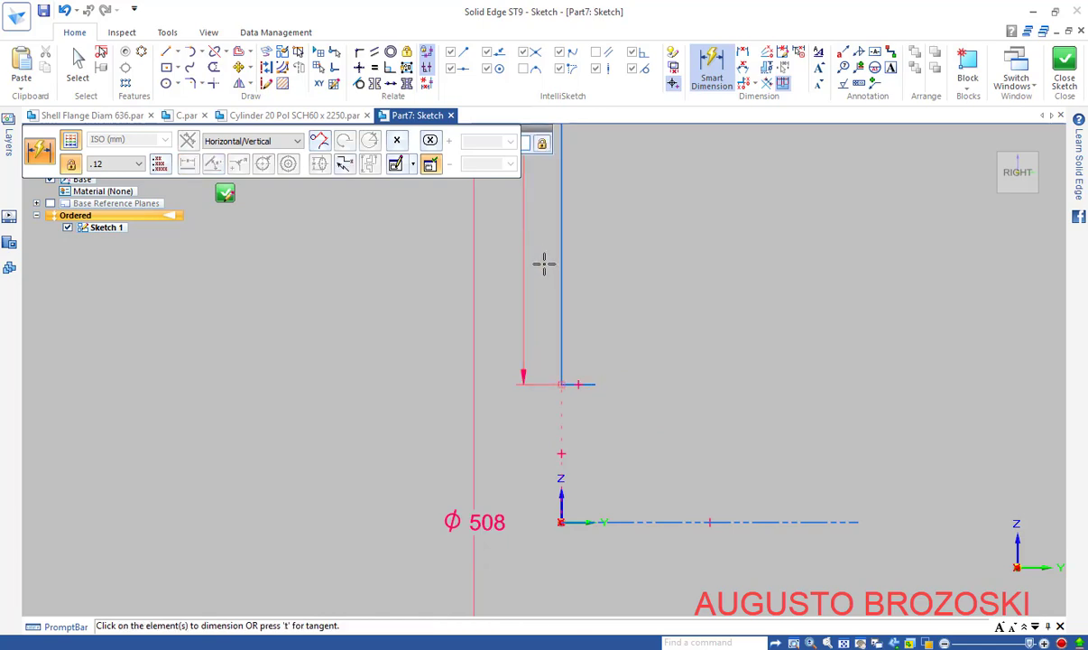
pyautogui.hotkey('ctrl', 'z')
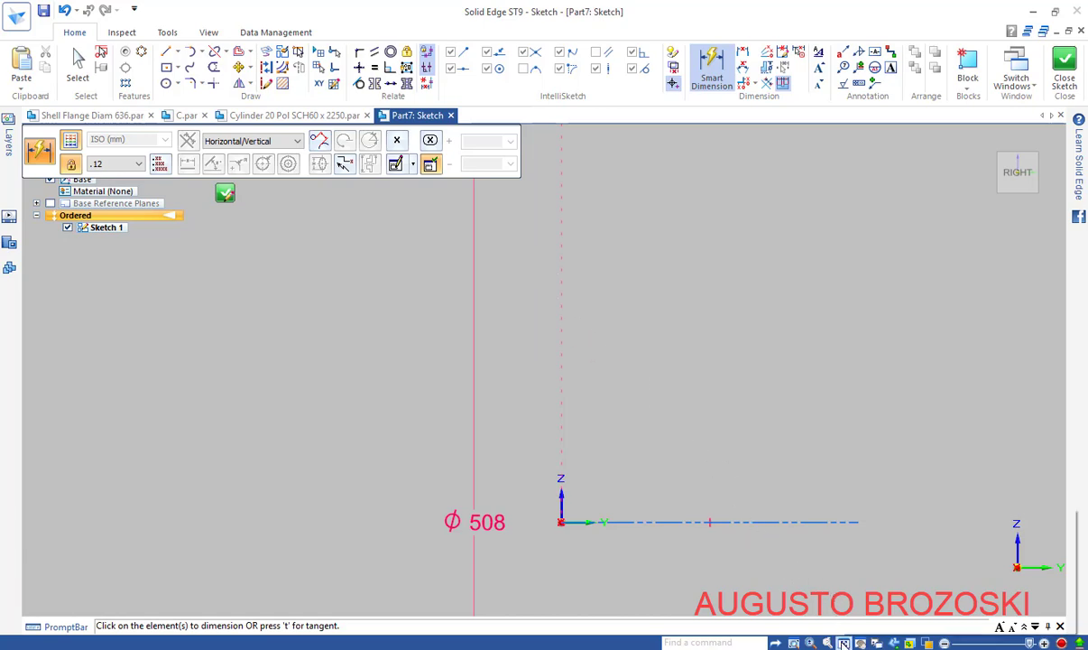
pyautogui.click(843, 641)
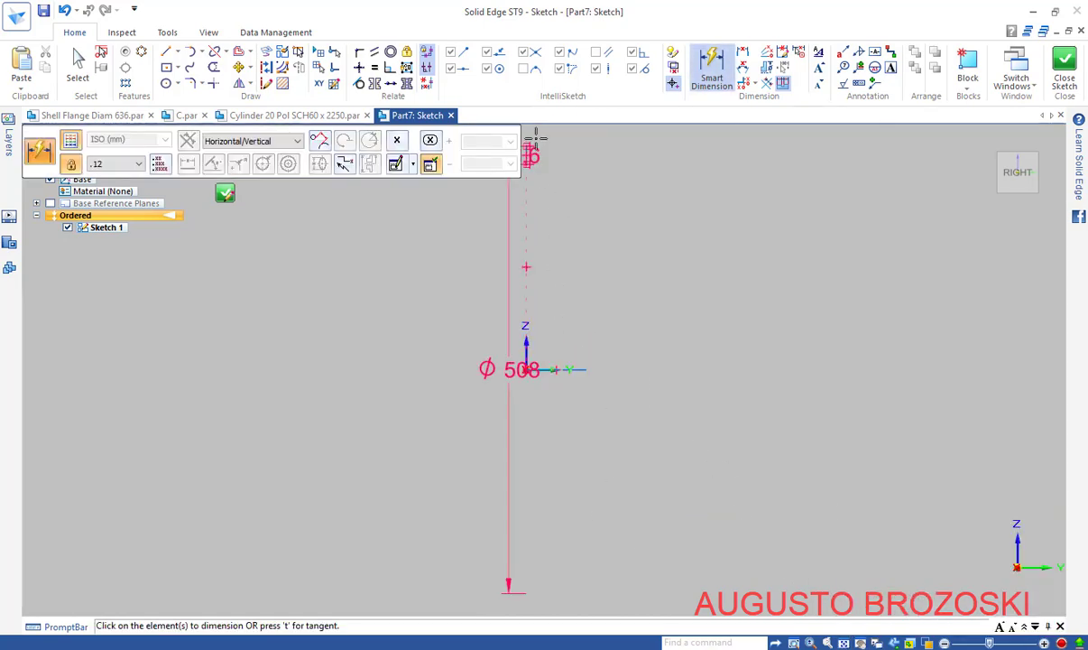
pyautogui.scroll(-4, 532, 146)
pyautogui.scroll(8, 530, 146)
pyautogui.scroll(1, 531, 147)
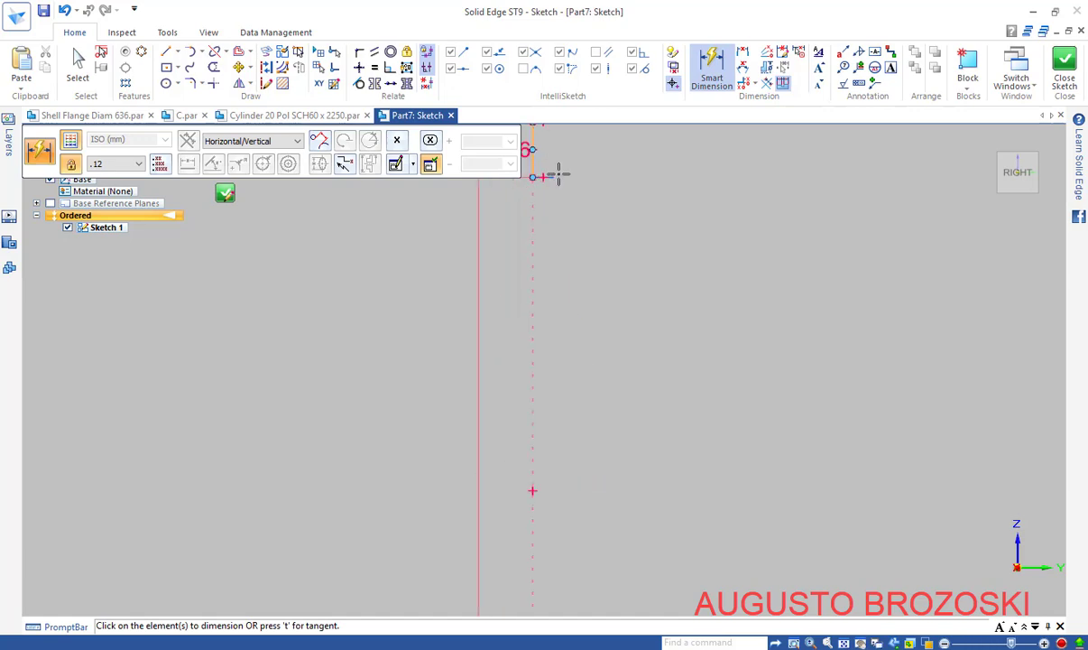
pyautogui.moveTo(594, 171)
pyautogui.keyDown('shift'); pyautogui.mouseDown(button='middle')
pyautogui.moveTo(631, 231)
pyautogui.moveTo(663, 328)
pyautogui.mouseUp(button='middle'); pyautogui.keyUp('shift')
pyautogui.scroll(2, 633, 309)
pyautogui.scroll(4, 629, 309)
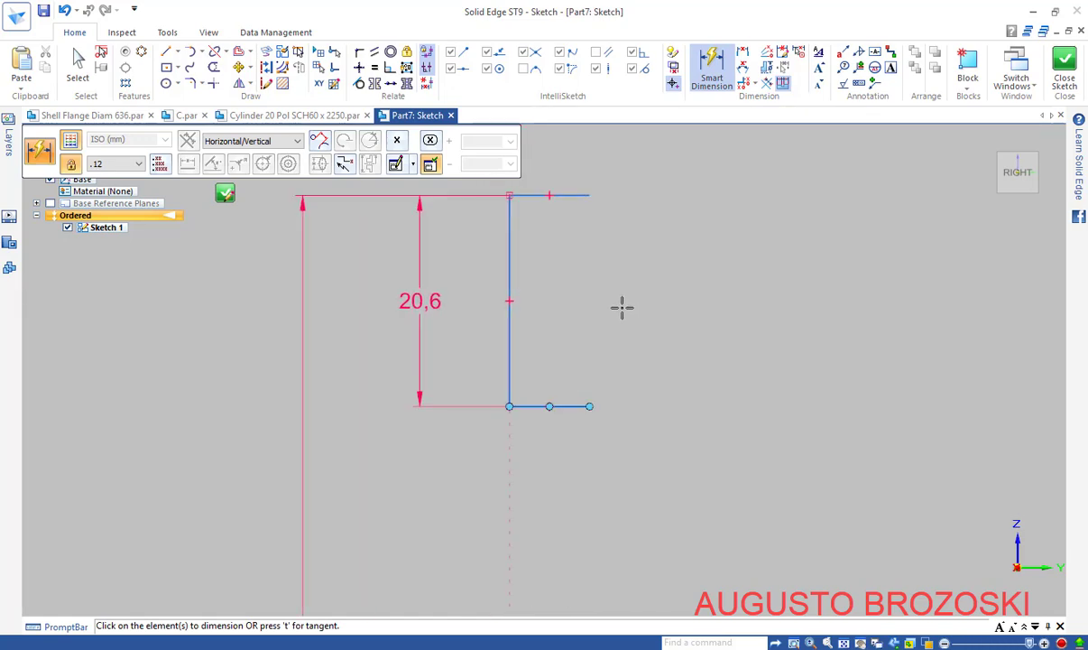
pyautogui.press('Escape')
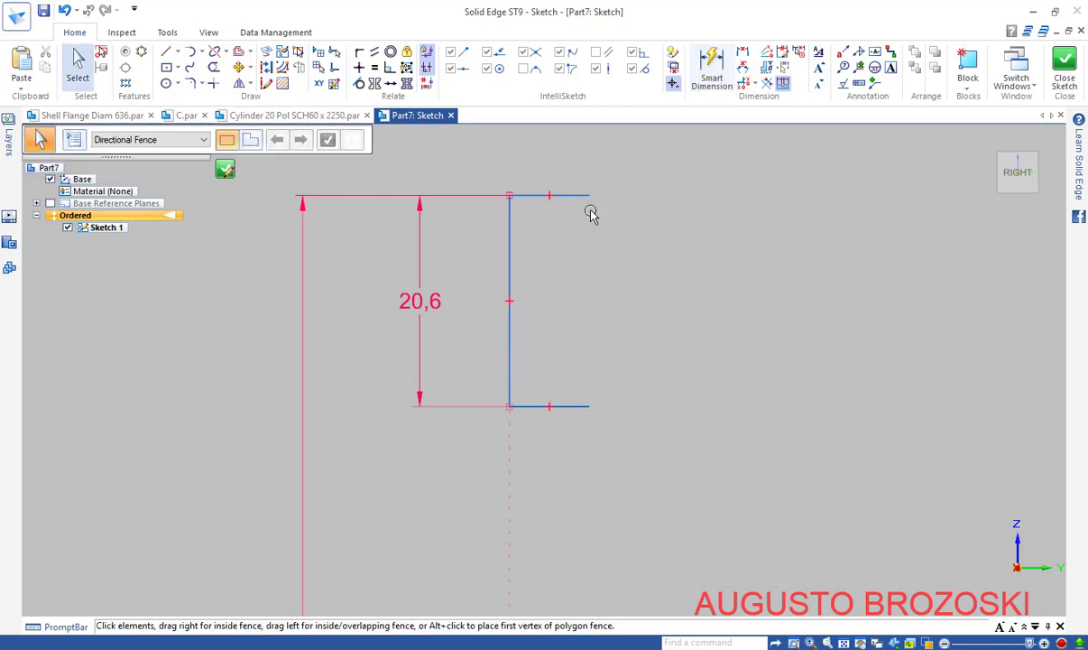
# Dimension the profile's top line to a length of 40
pyautogui.click(712, 68)
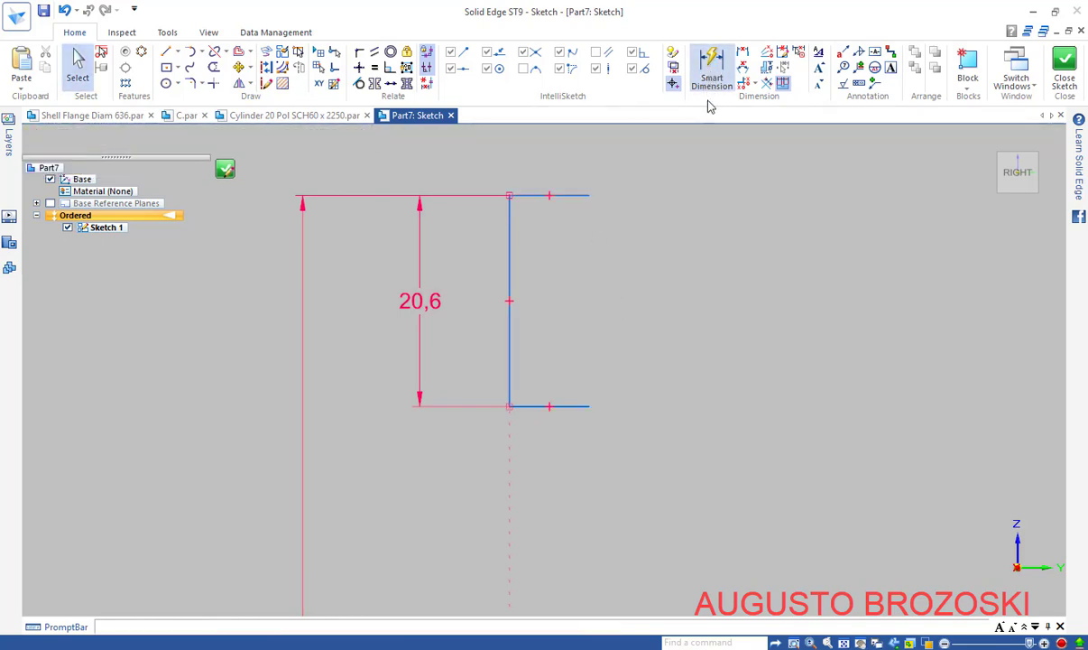
pyautogui.click(538, 195)
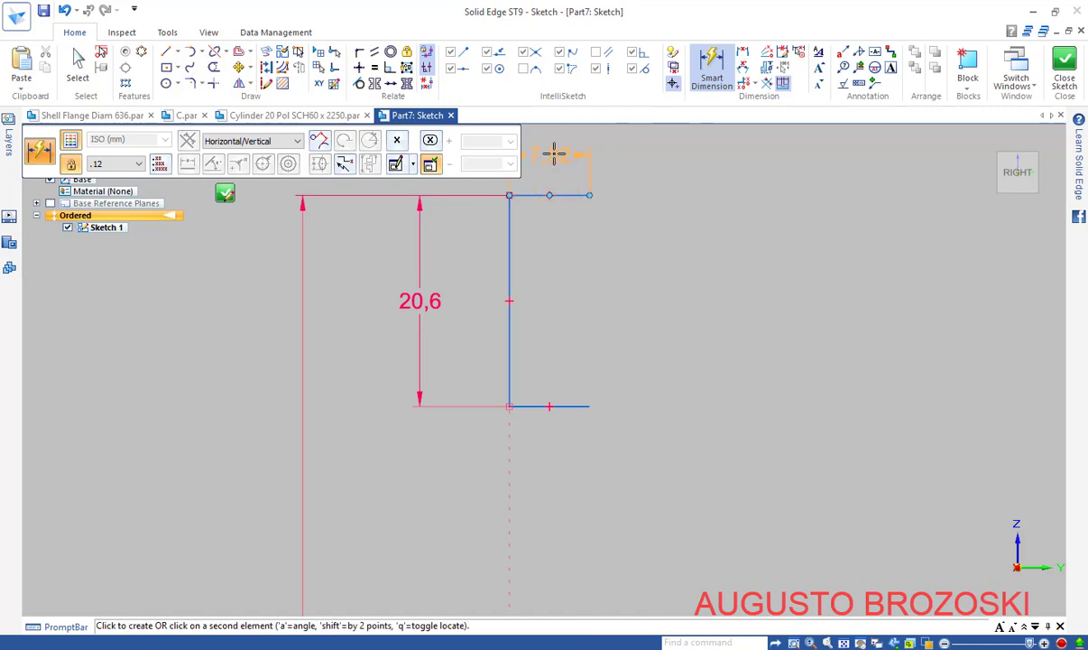
pyautogui.click(555, 153)
pyautogui.write('4')
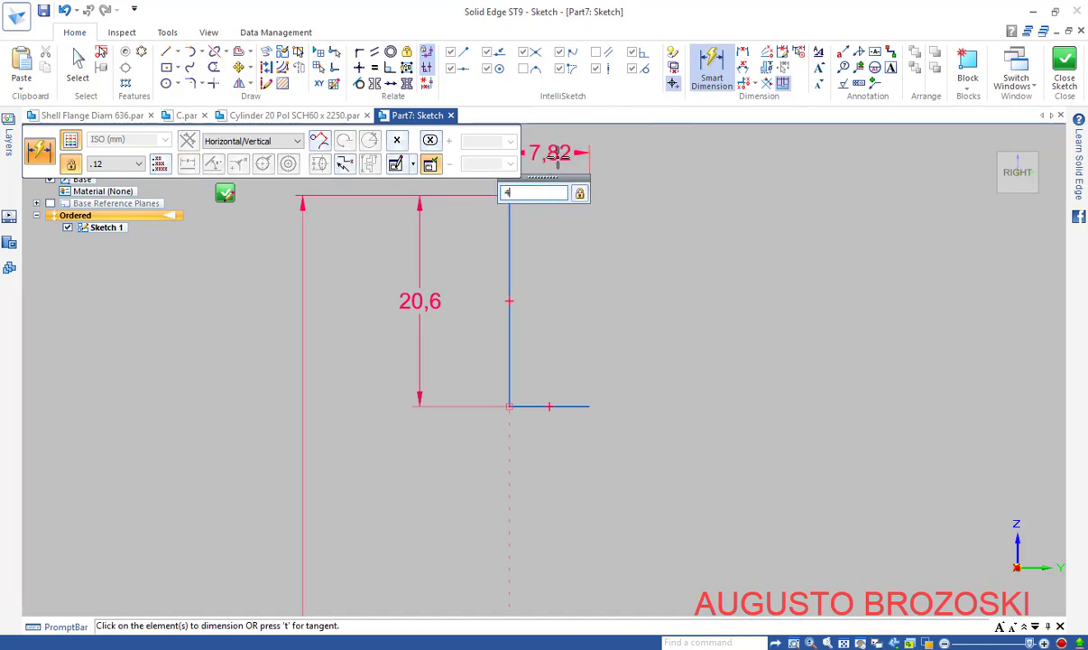
pyautogui.write('0')
pyautogui.press('Return')
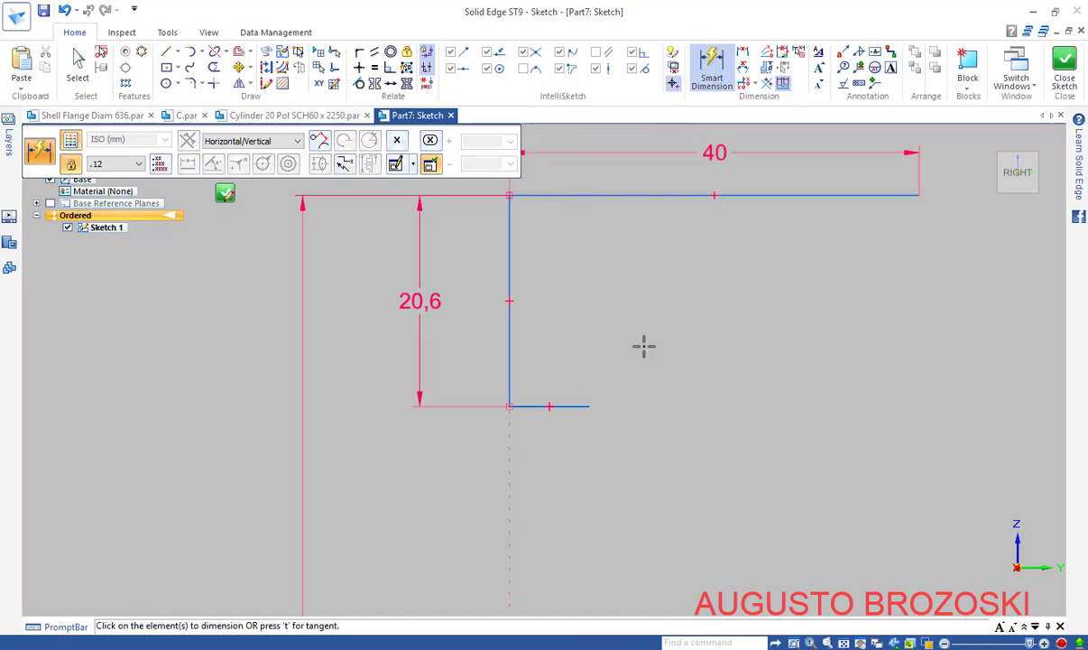
pyautogui.press('Escape')
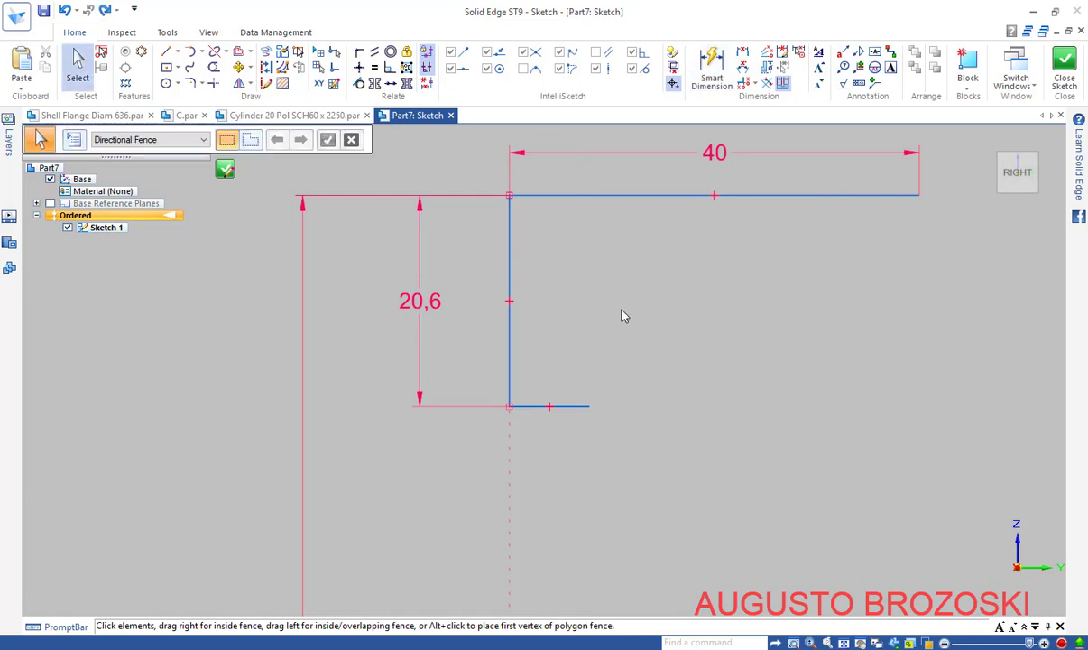
# Make the bottom line equal in length to the top line
pyautogui.click(374, 68)
pyautogui.click(628, 196)
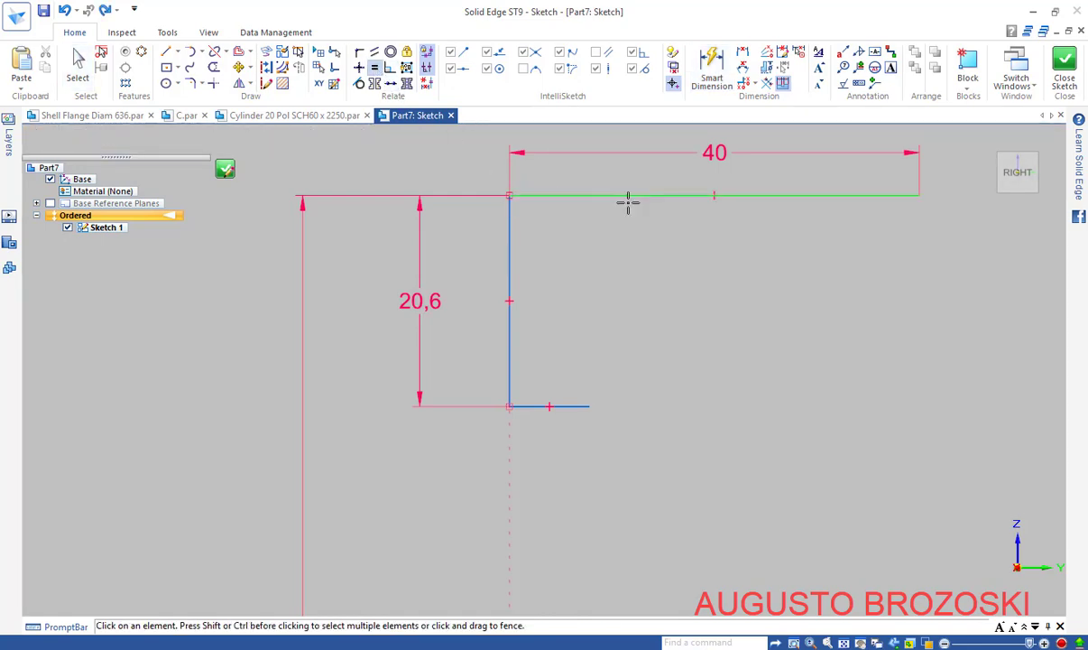
pyautogui.click(574, 406)
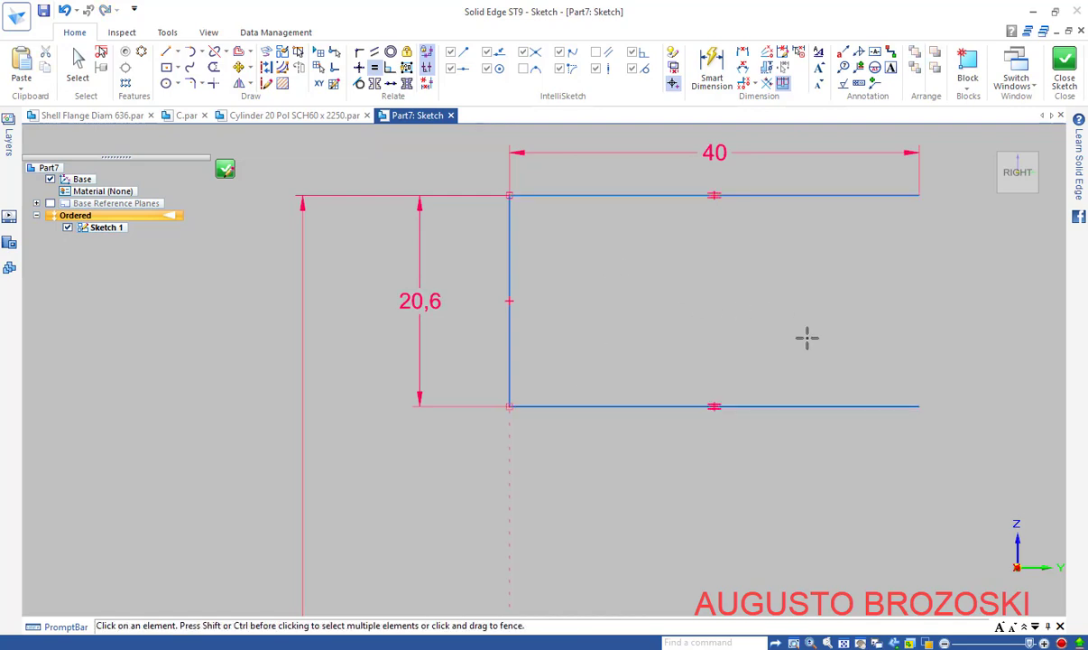
pyautogui.scroll(2, 582, 348)
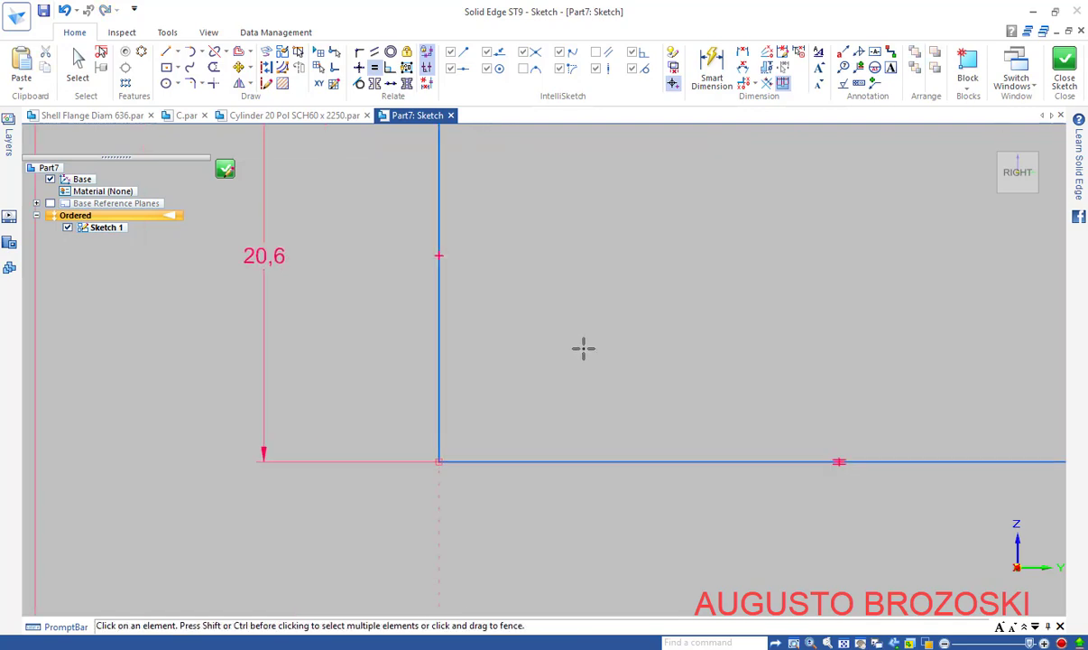
pyautogui.scroll(-6, 586, 349)
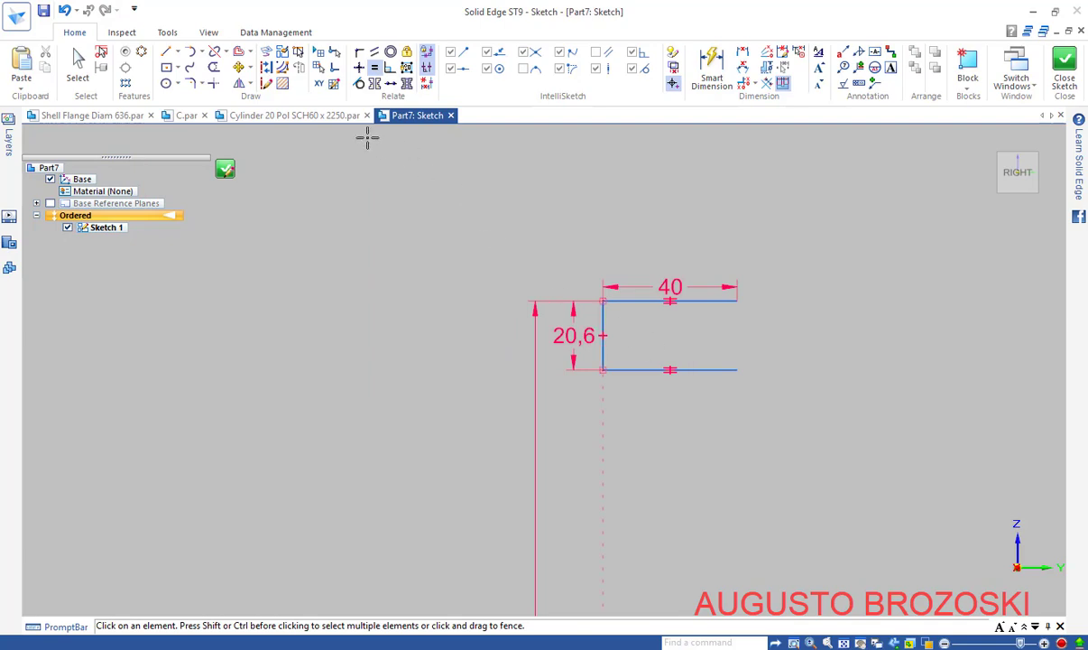
# Draw a small circle centred below the bottom line's right end, passing through that end
pyautogui.click(166, 83)
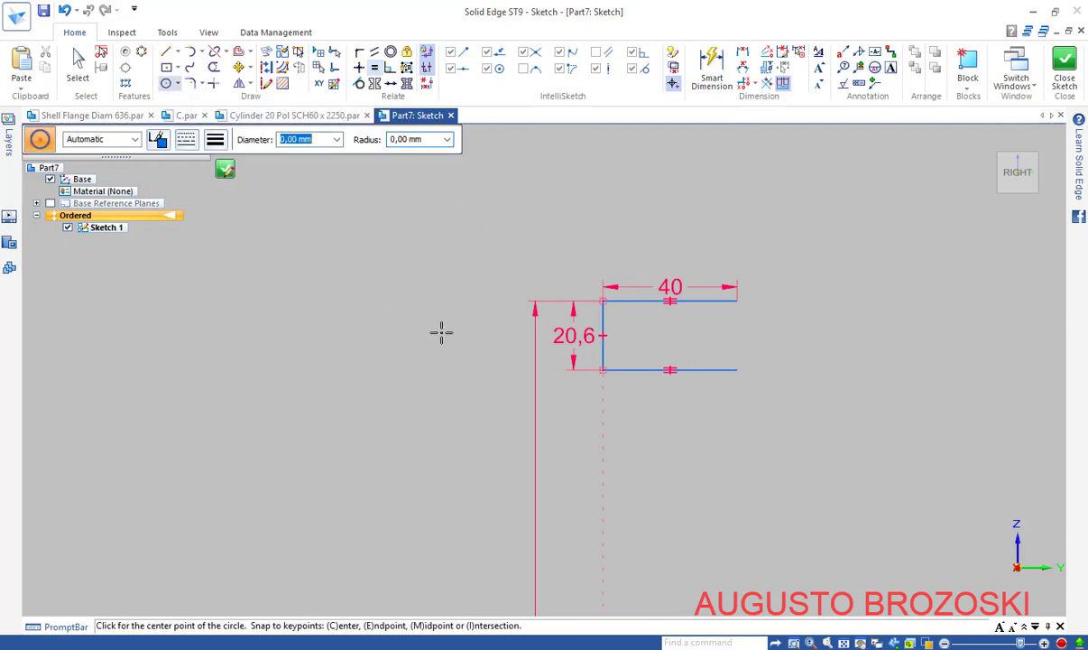
pyautogui.scroll(1, 747, 456)
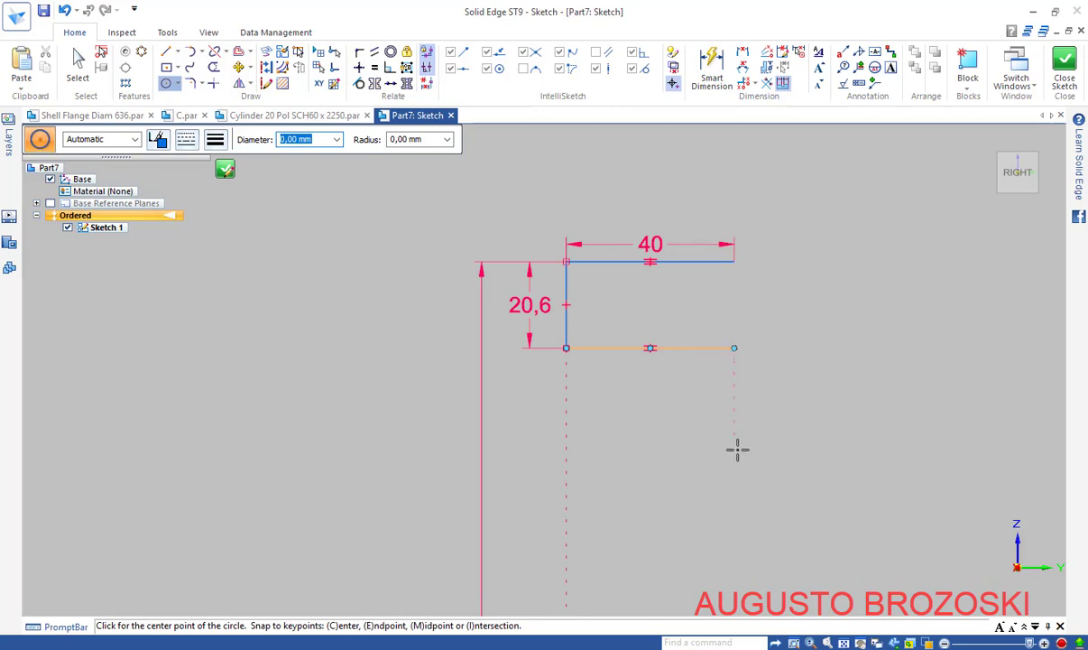
pyautogui.click(735, 482)
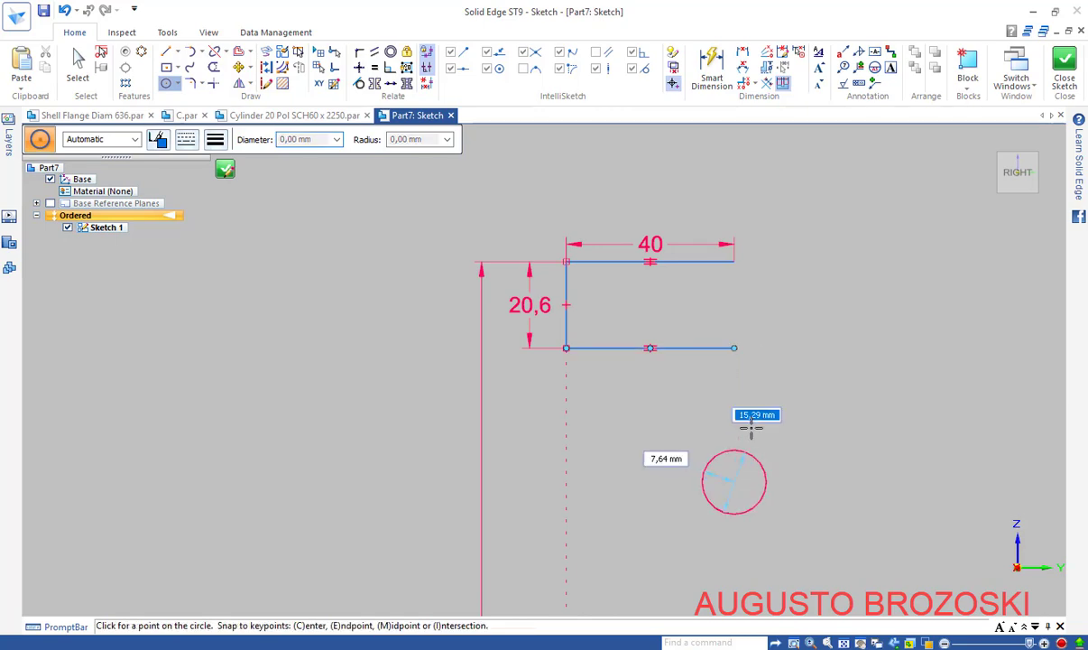
pyautogui.click(735, 348)
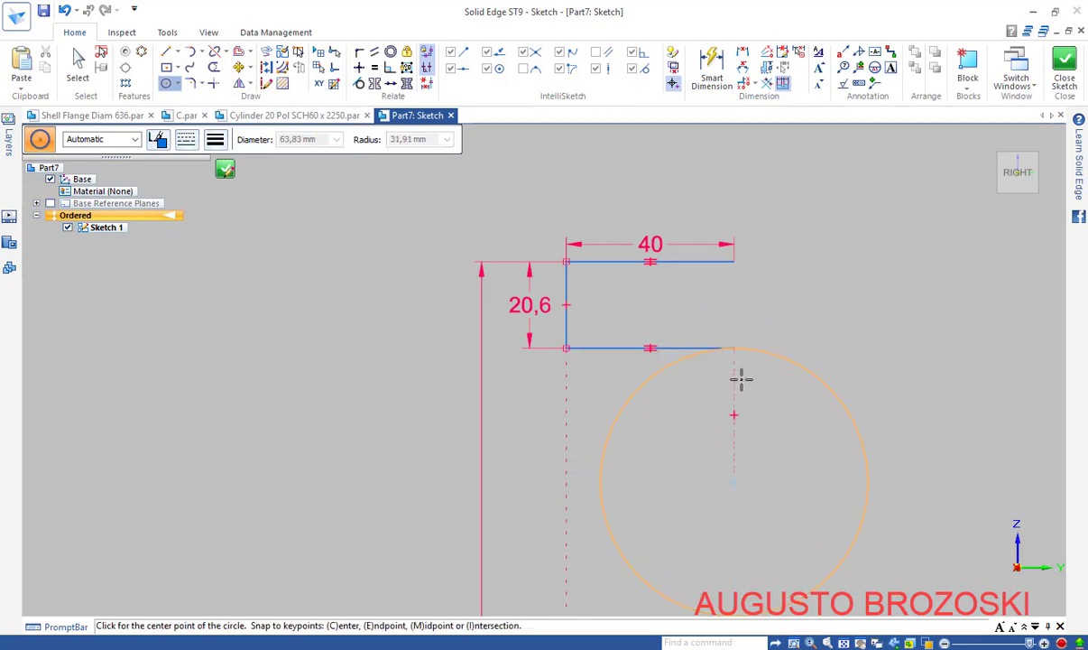
pyautogui.press('Escape')
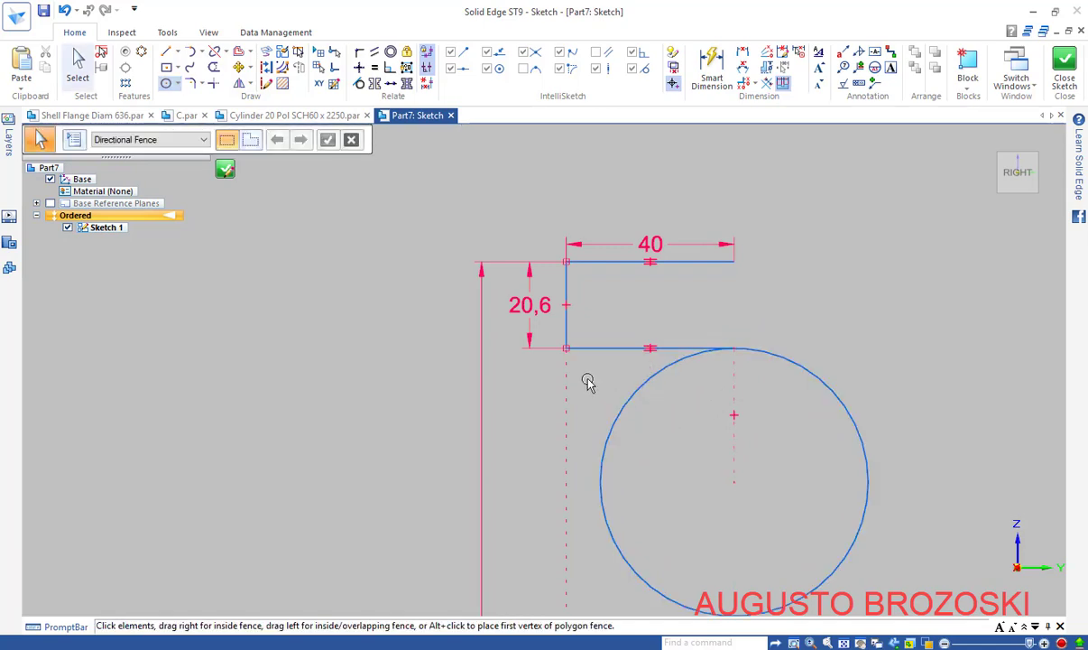
pyautogui.scroll(-4, 582, 377)
pyautogui.scroll(-3, 604, 424)
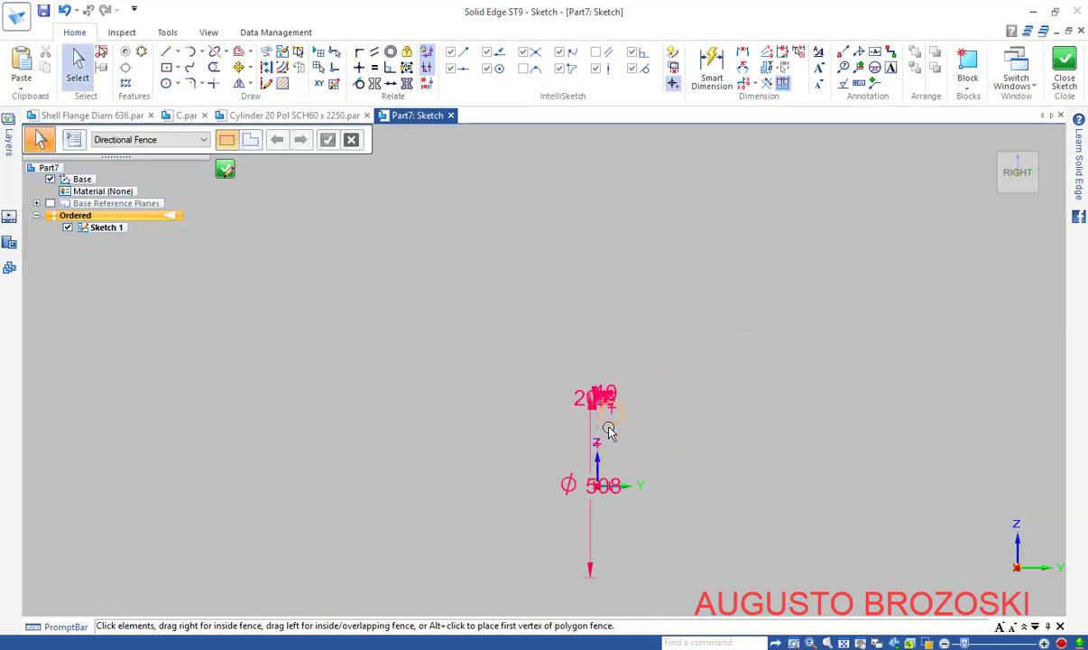
pyautogui.scroll(3, 587, 487)
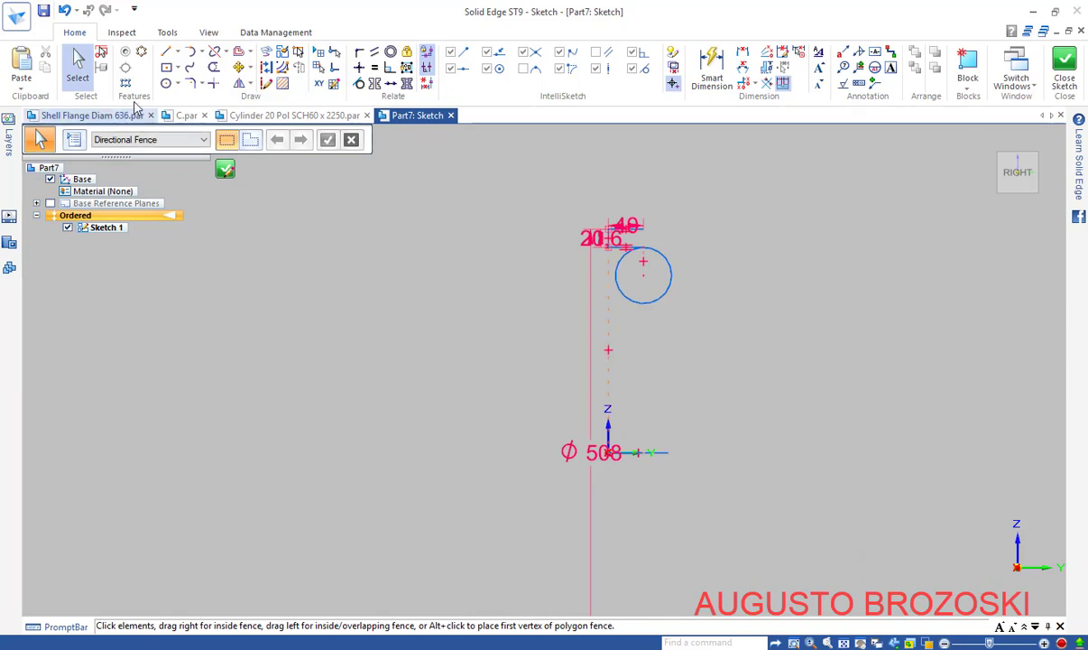
# Draw a large circle centred on the horizontal axis, touching the small circle
pyautogui.click(166, 83)
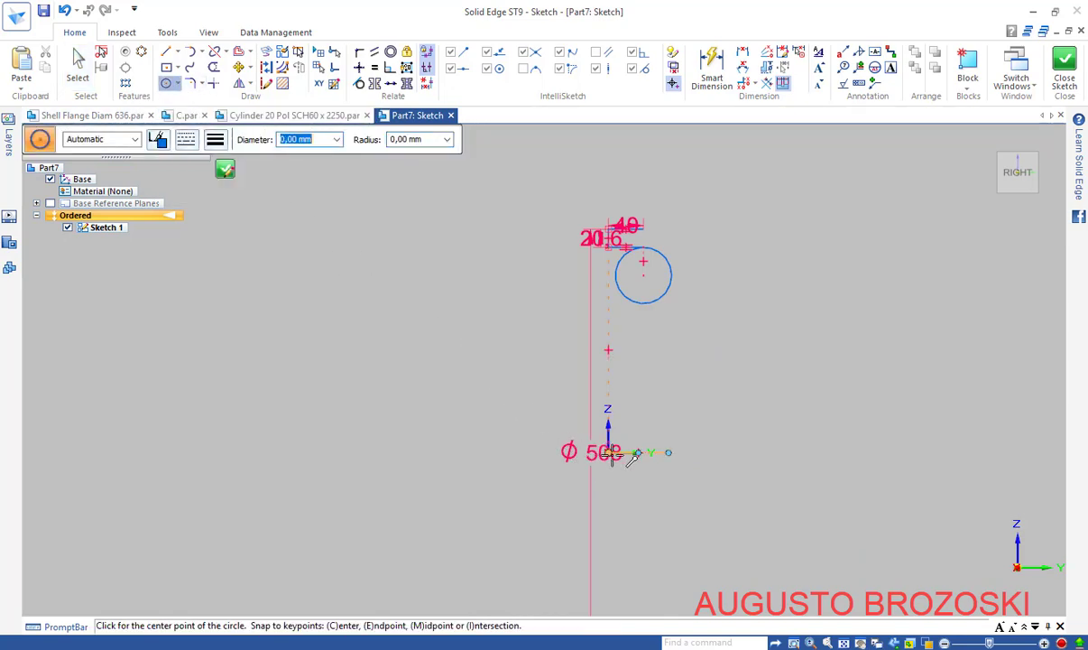
pyautogui.click(327, 449)
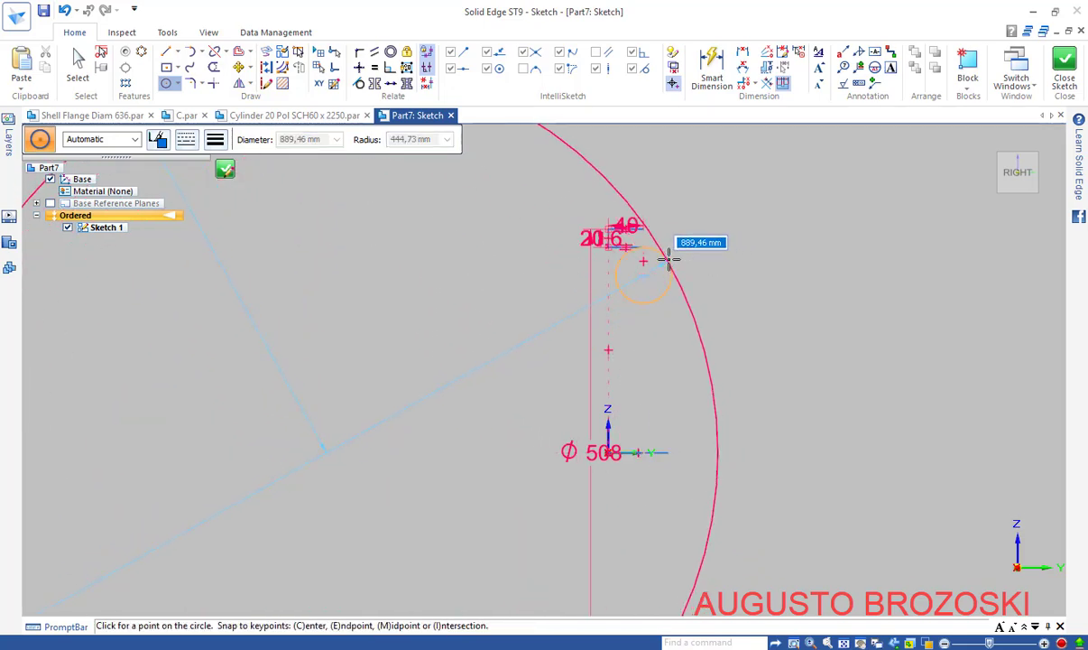
pyautogui.click(669, 260)
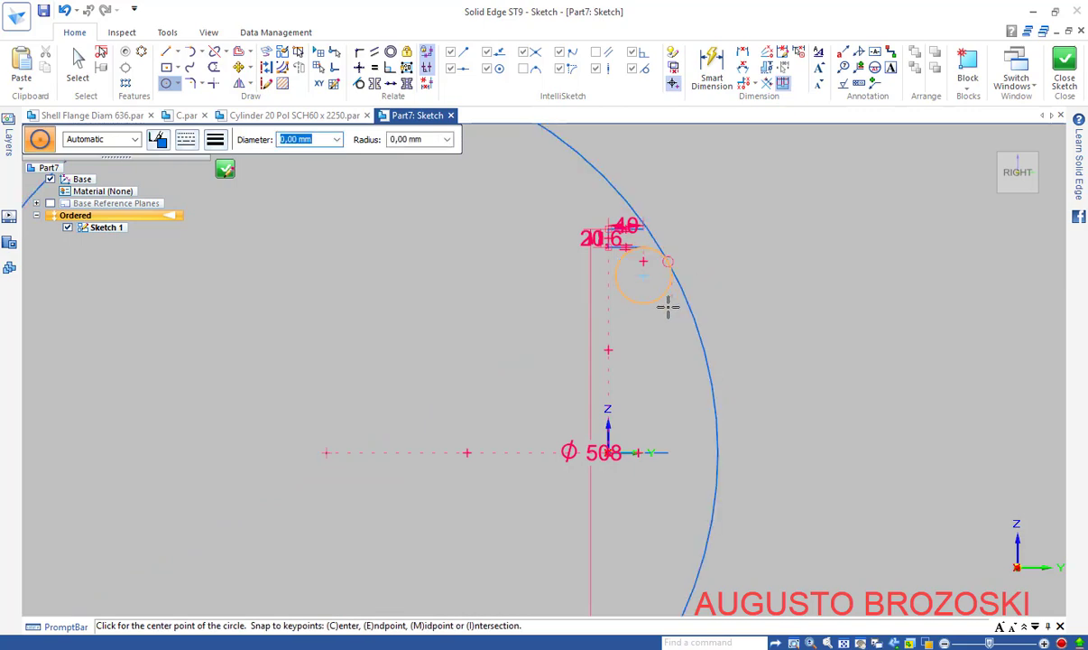
pyautogui.press('Escape')
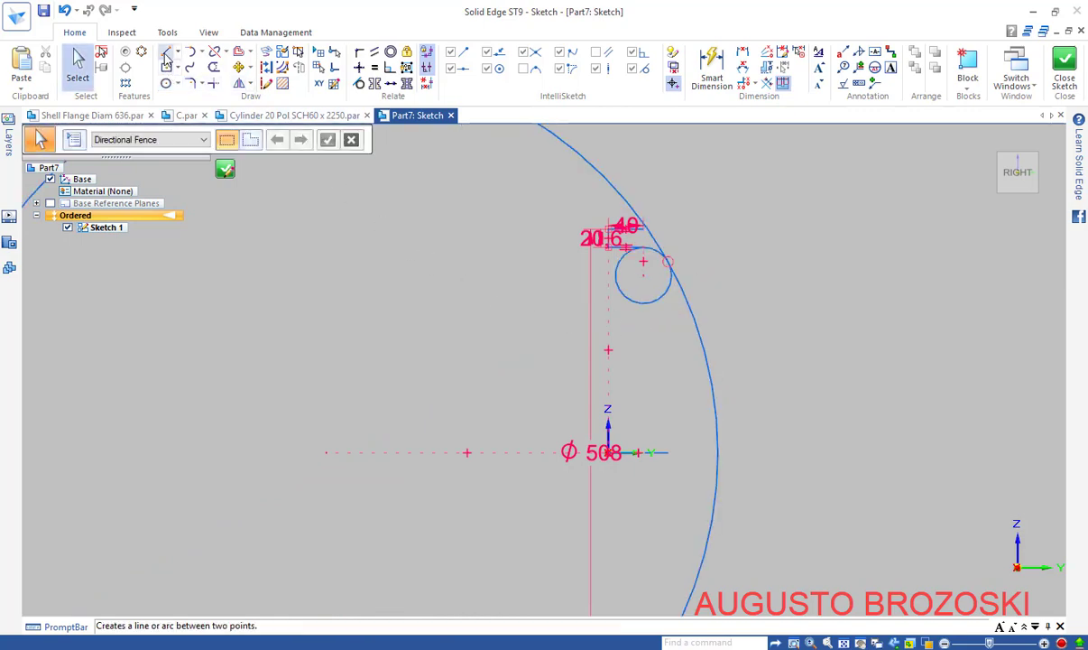
# Draw a short horizontal line starting where the large circle meets the axis
pyautogui.click(167, 53)
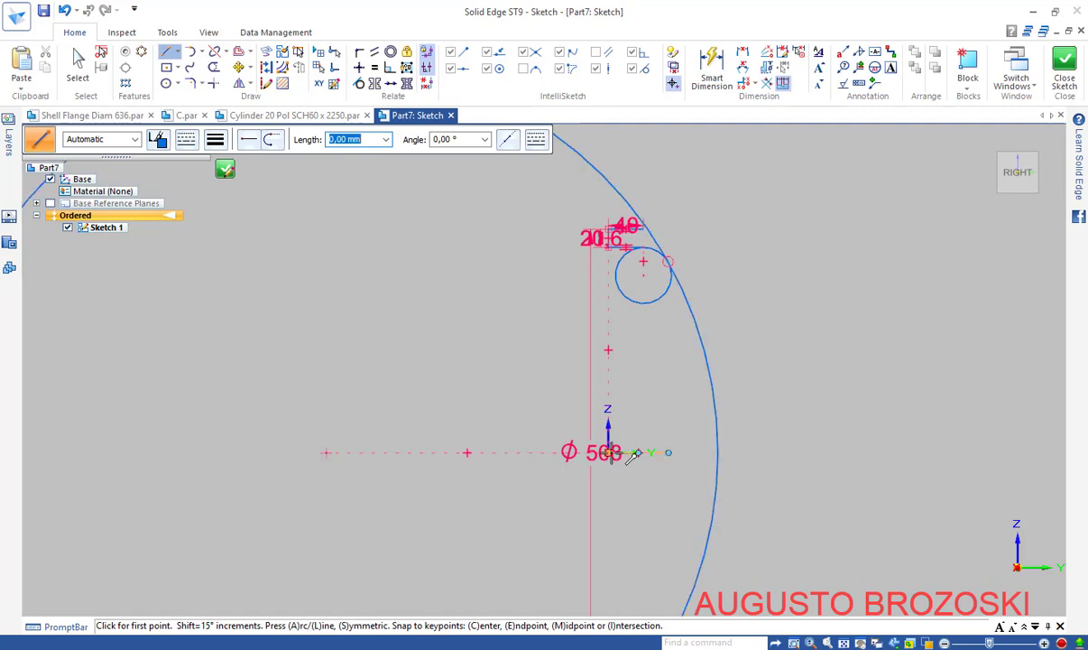
pyautogui.click(719, 452)
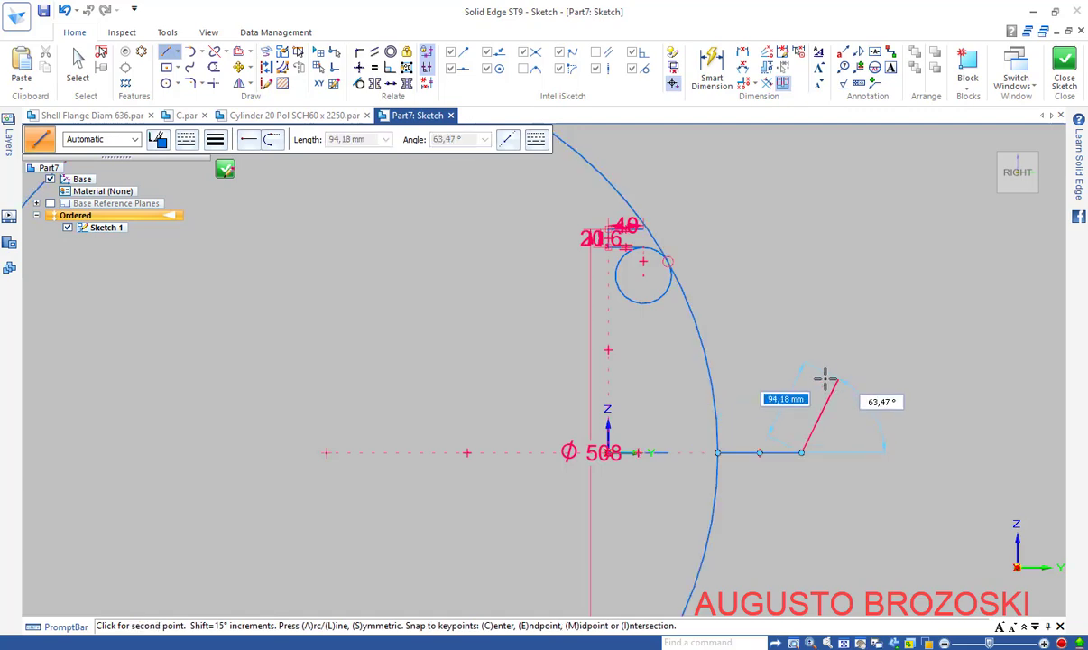
pyautogui.press('Escape')
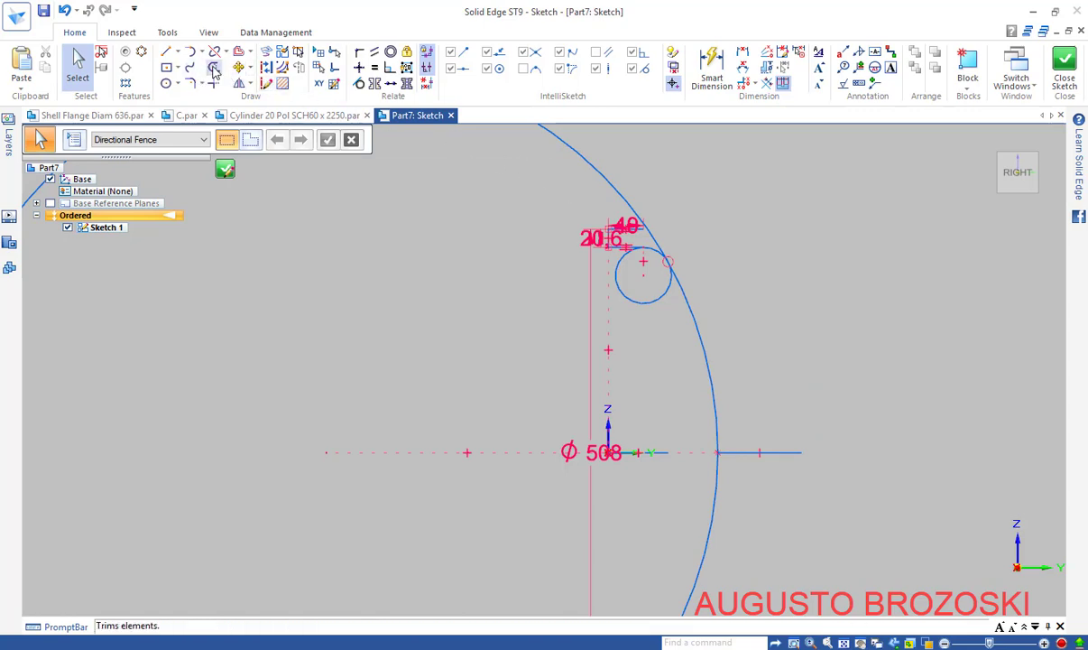
# Trim away the large circle's unneeded arc and the small circle's lower-left portion
pyautogui.click(214, 68)
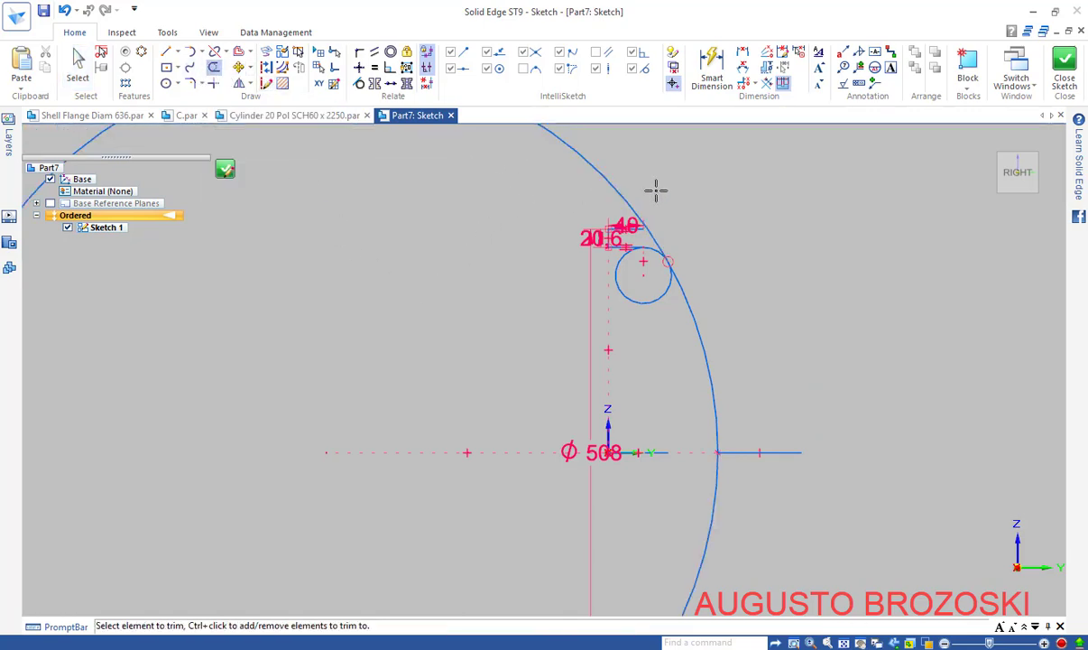
pyautogui.moveTo(656, 189)
pyautogui.mouseDown()
pyautogui.moveTo(579, 191)
pyautogui.moveTo(582, 332)
pyautogui.mouseUp()
pyautogui.scroll(3, 644, 329)
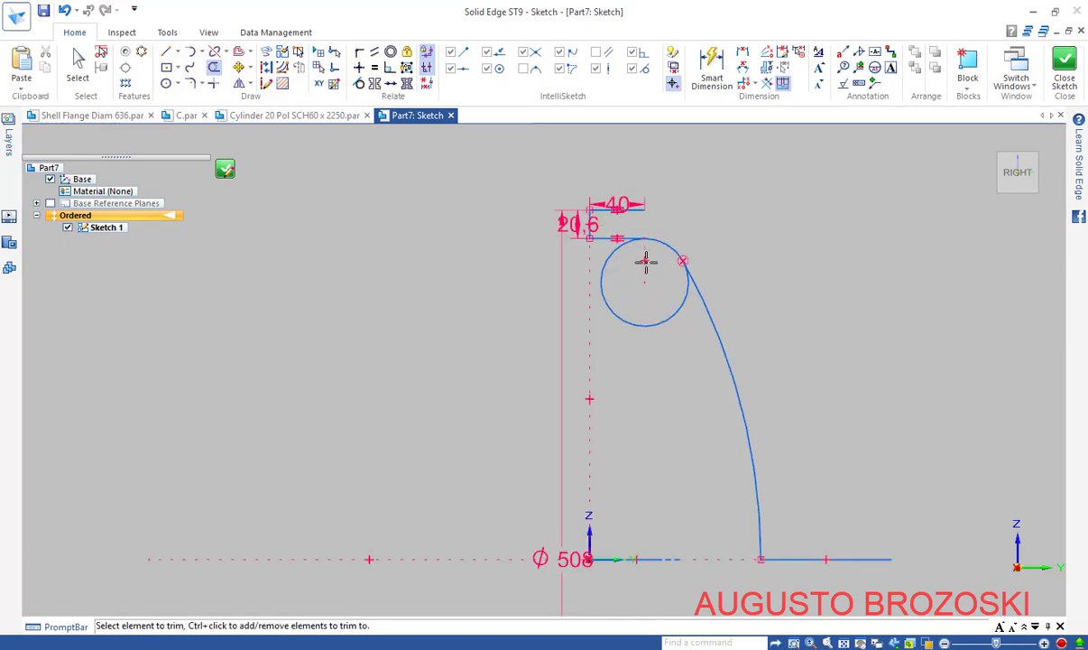
pyautogui.moveTo(675, 301); pyautogui.dragTo(692, 349)
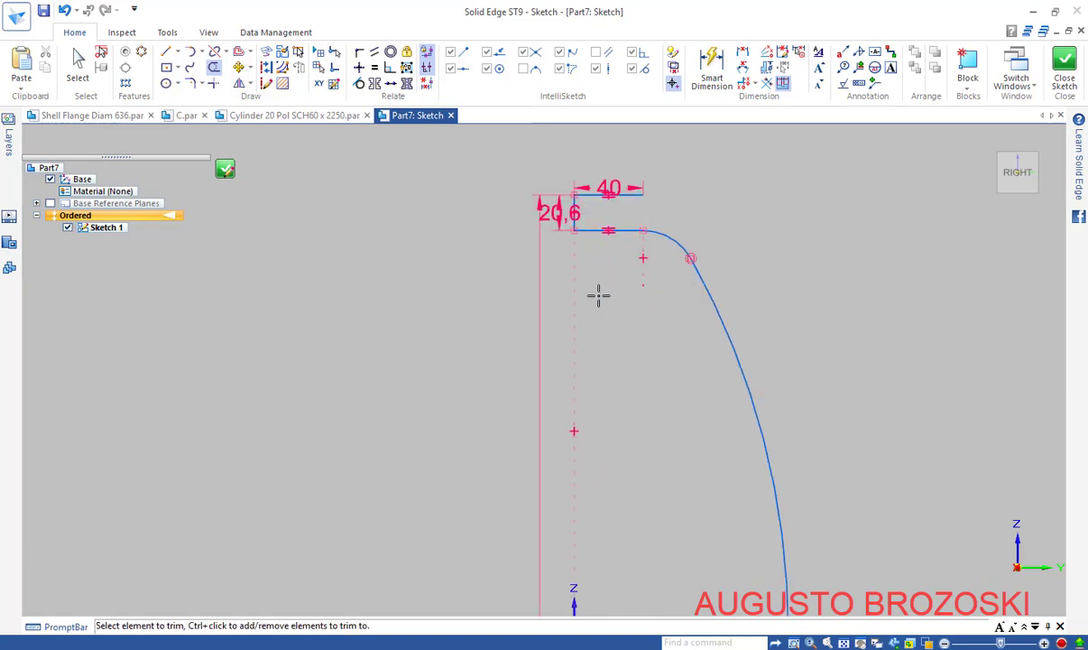
pyautogui.press('Escape')
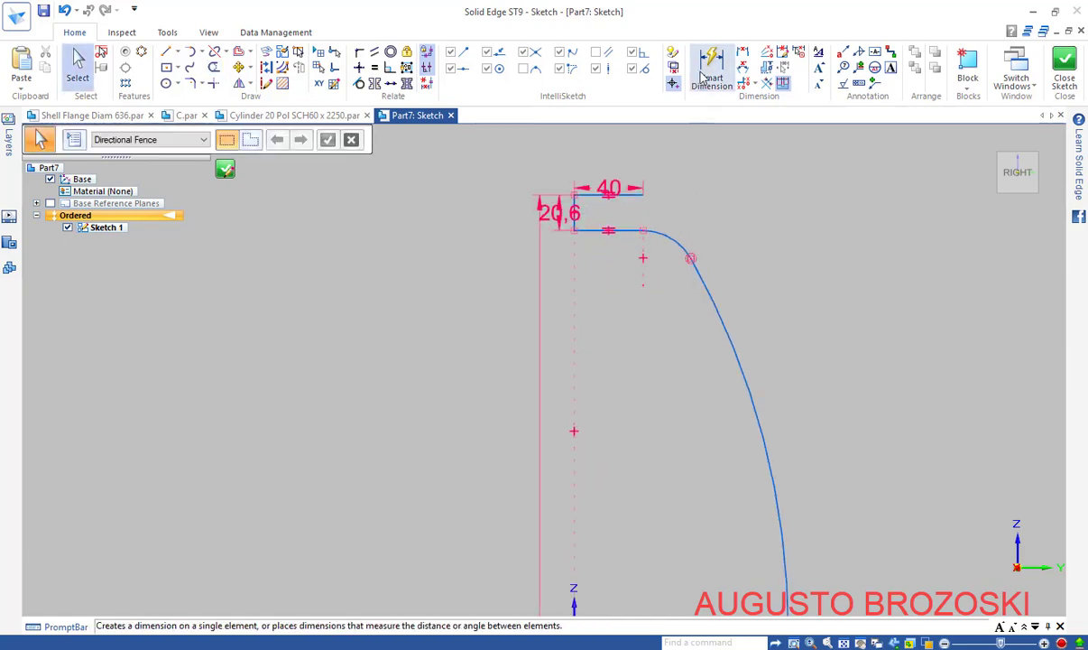
# Add radius dimensions with Smart Dimension: R77 on the blend arc and R425 on the large arc
pyautogui.click(708, 68)
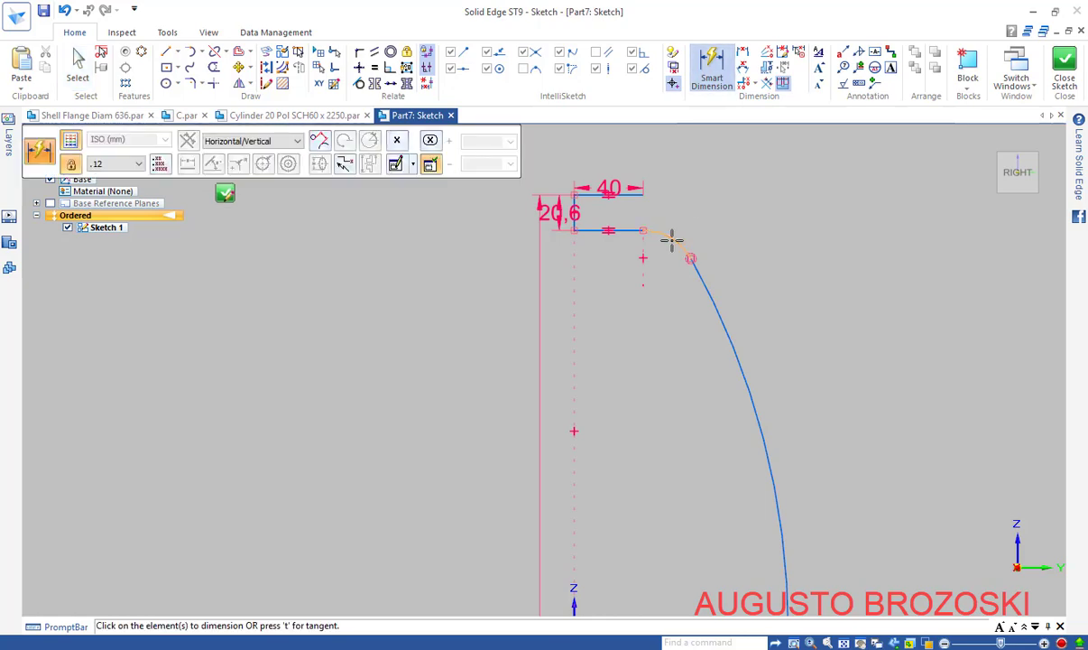
pyautogui.click(671, 238)
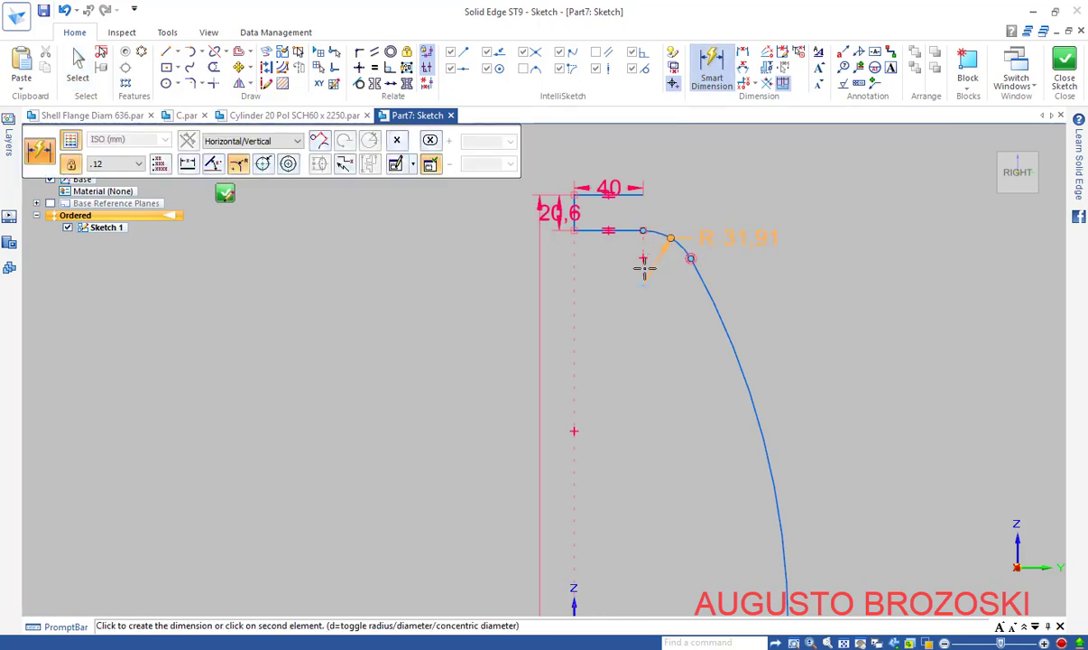
pyautogui.click(660, 265)
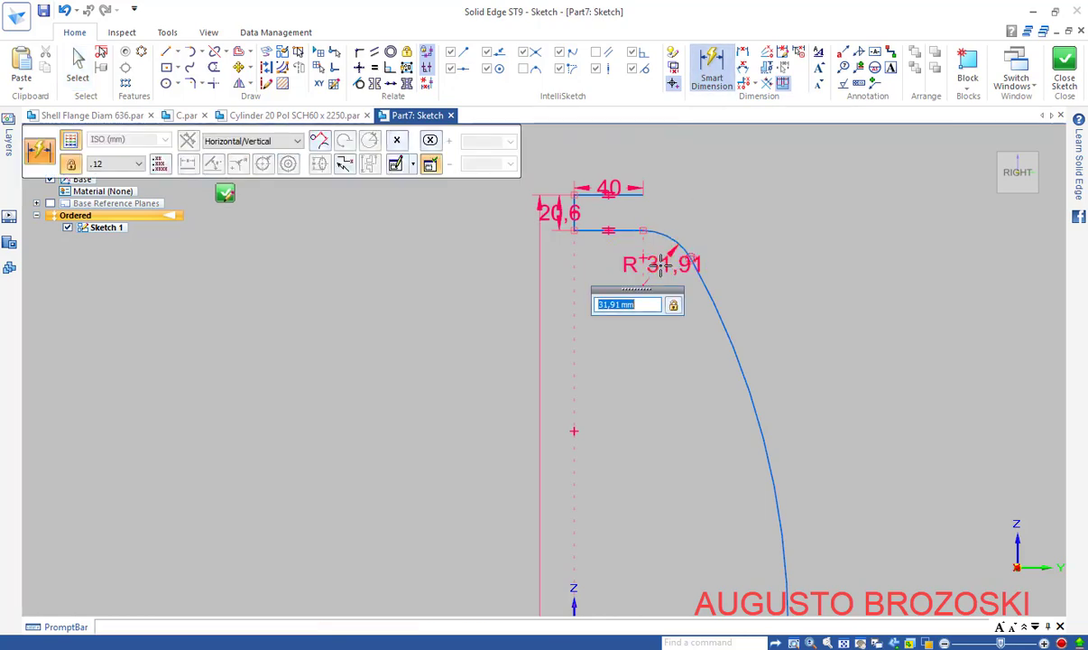
pyautogui.write('77')
pyautogui.press('Return')
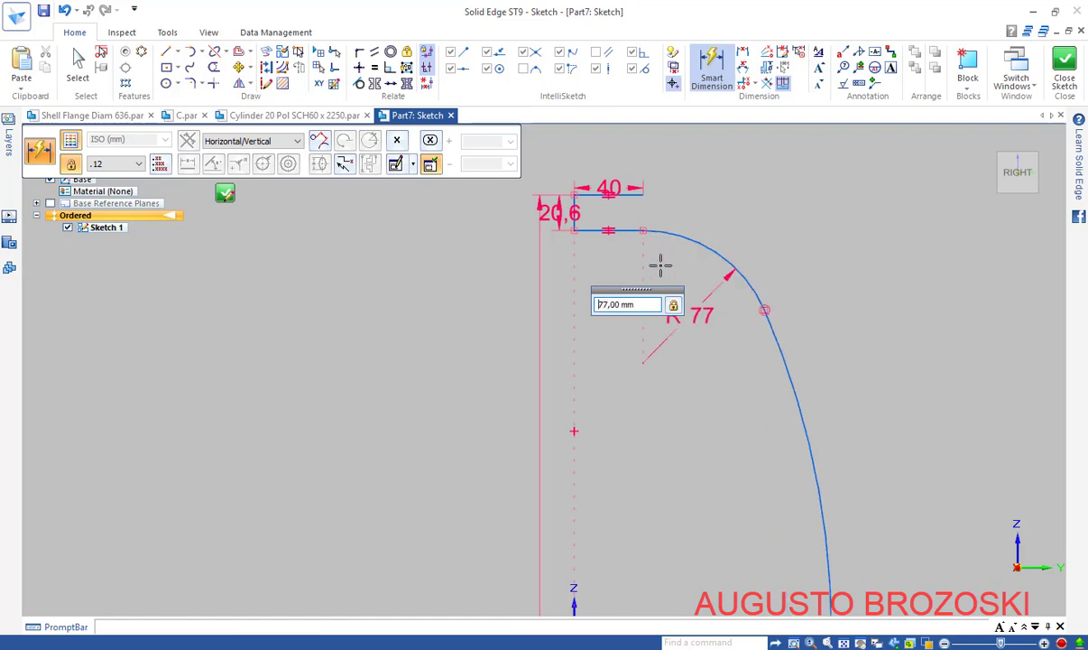
pyautogui.scroll(-2, 623, 290)
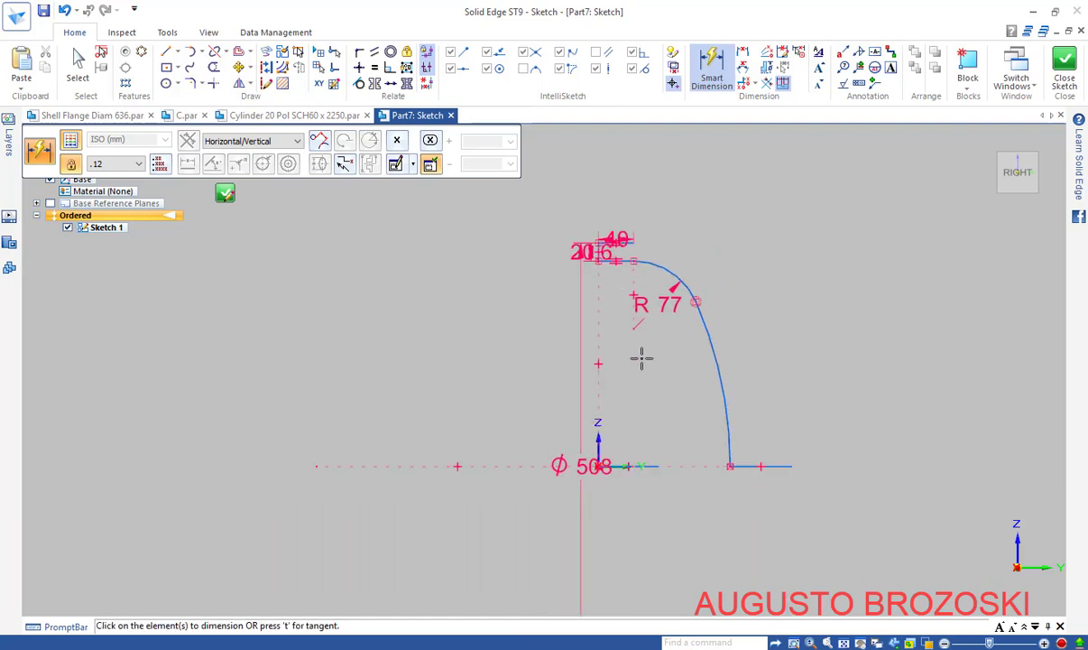
pyautogui.click(709, 327)
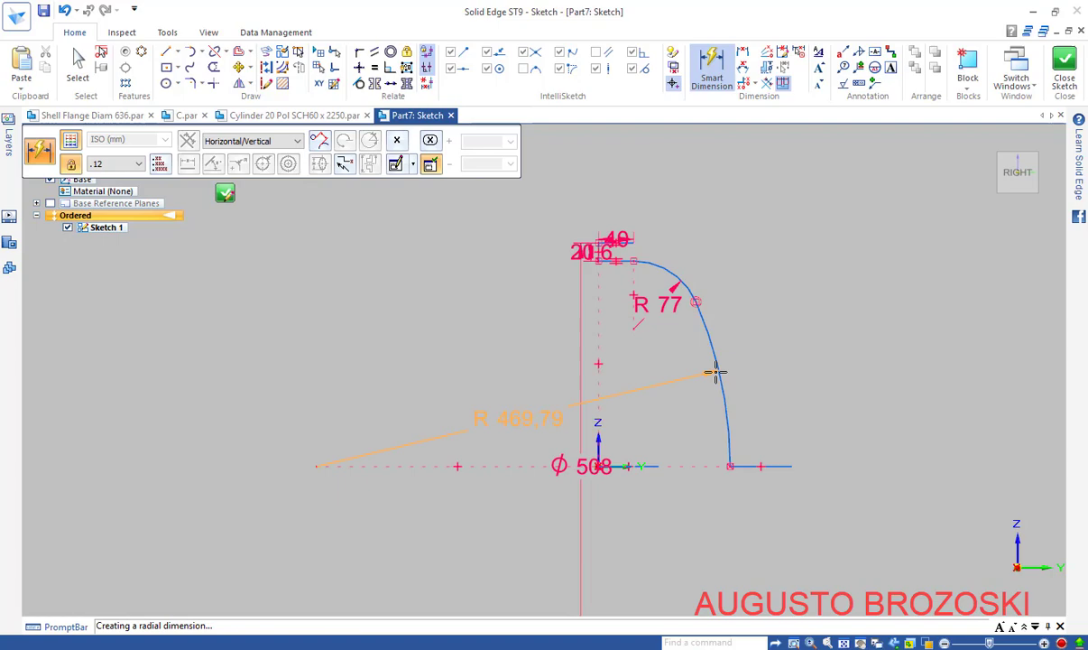
pyautogui.click(651, 395)
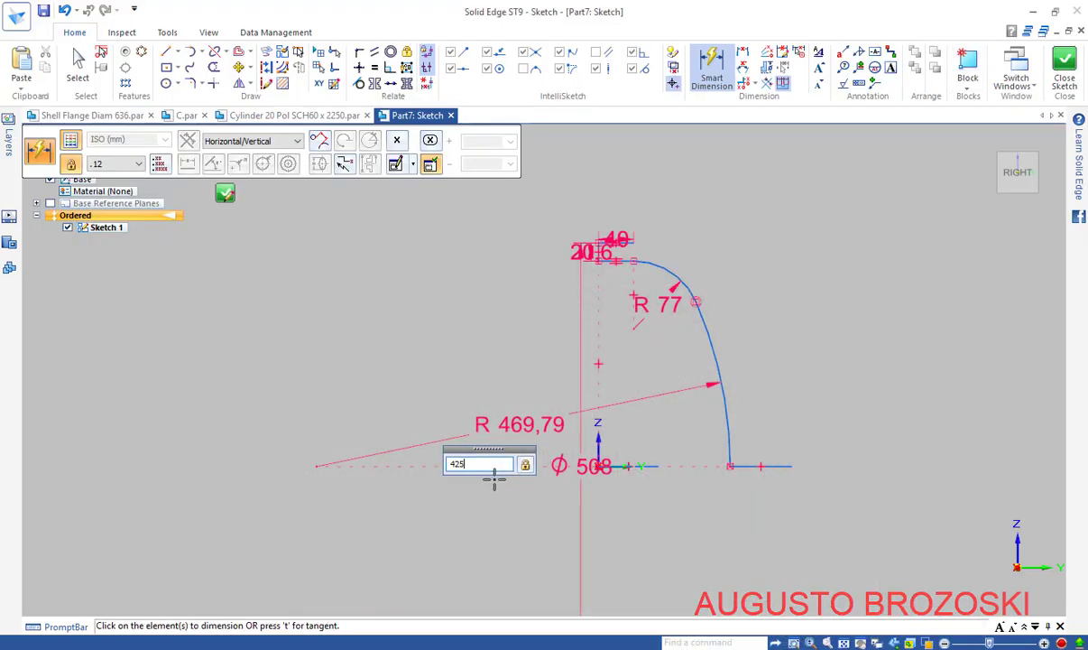
pyautogui.press('Return')
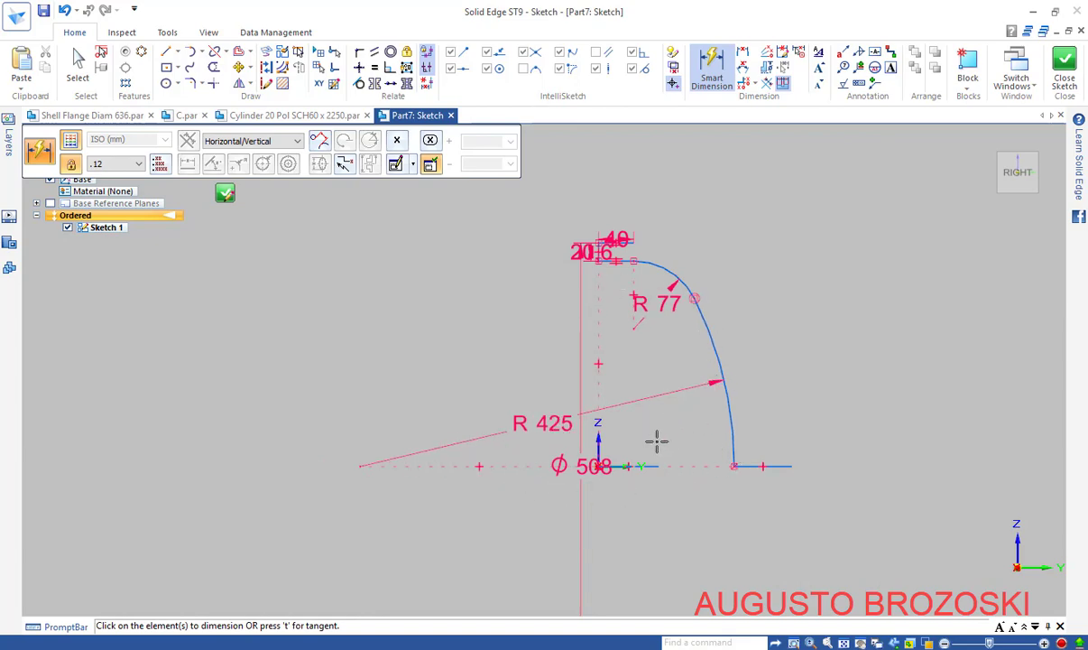
pyautogui.scroll(1, 711, 483)
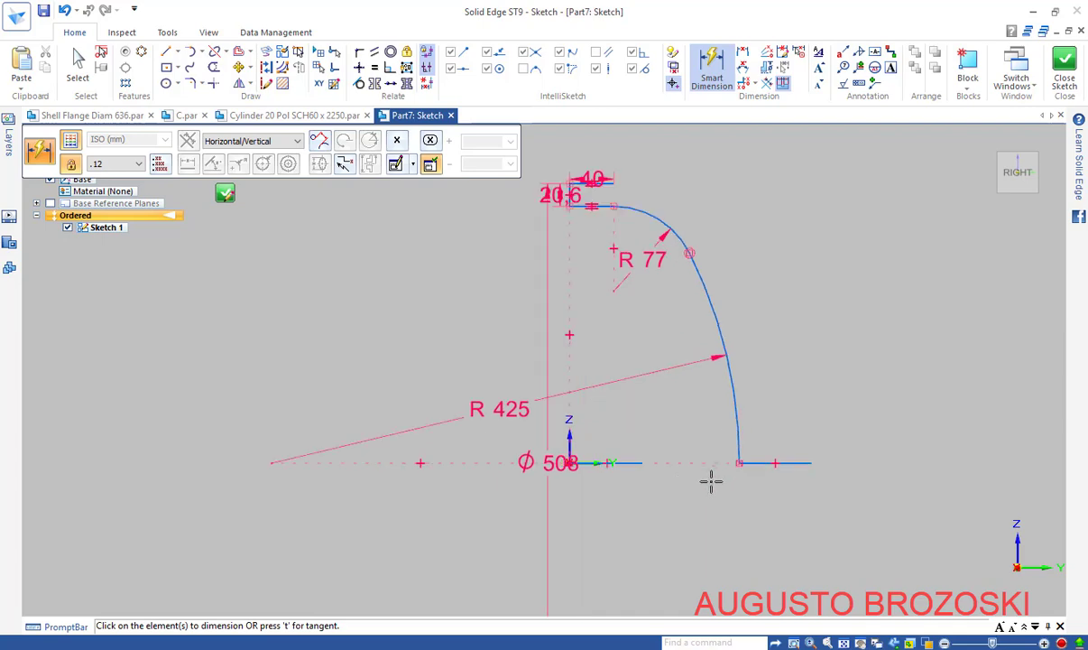
pyautogui.scroll(-1, 714, 454)
pyautogui.scroll(5, 720, 221)
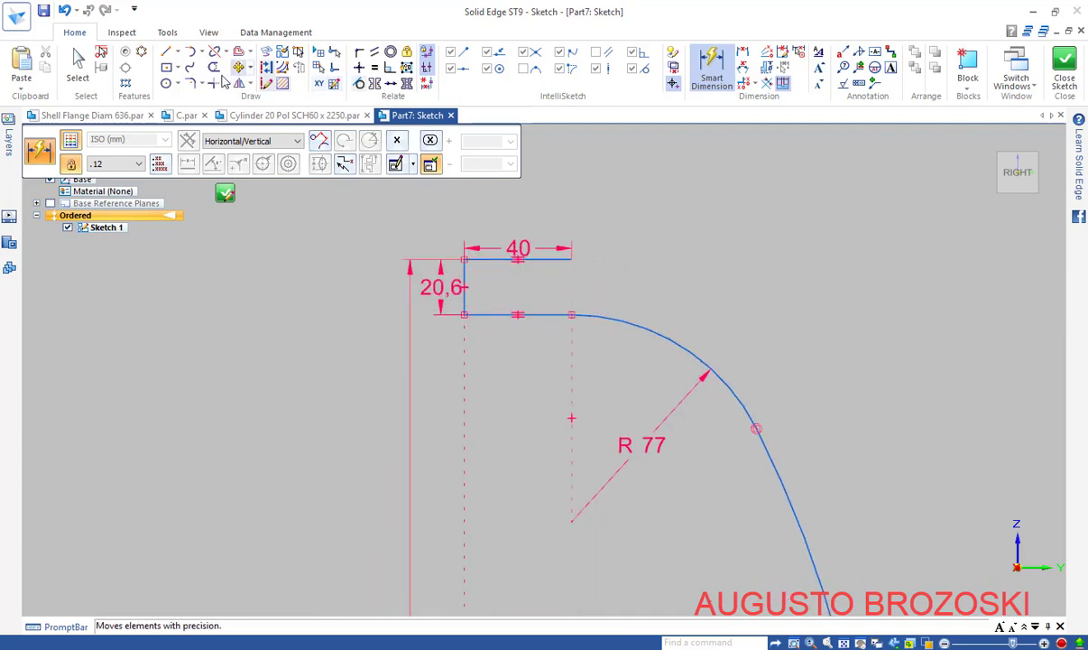
# Draw a circle from the R77 centre to the top corner and an 891,20 mm circle on the R425 centre
pyautogui.click(165, 83)
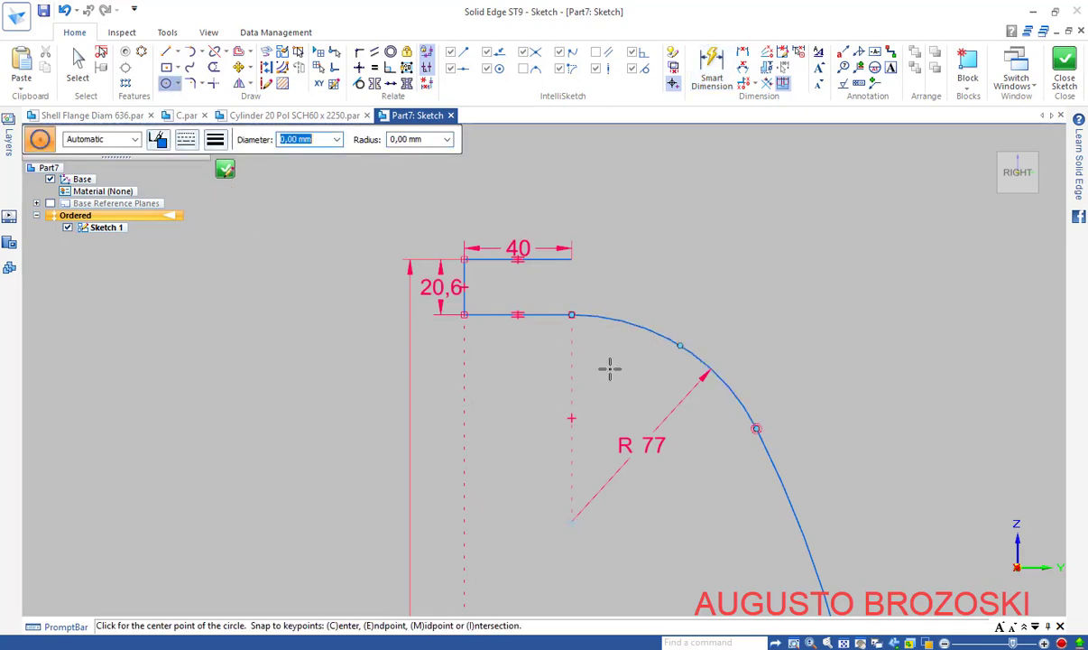
pyautogui.click(572, 521)
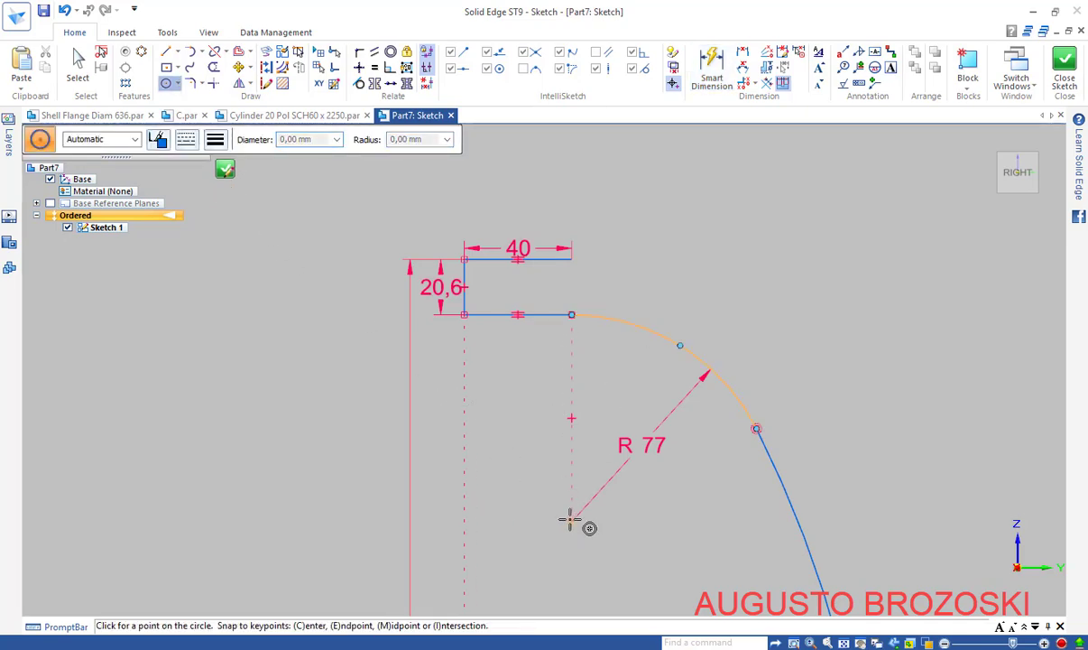
pyautogui.click(574, 259)
pyautogui.scroll(1, 570, 285)
pyautogui.scroll(-5, 570, 286)
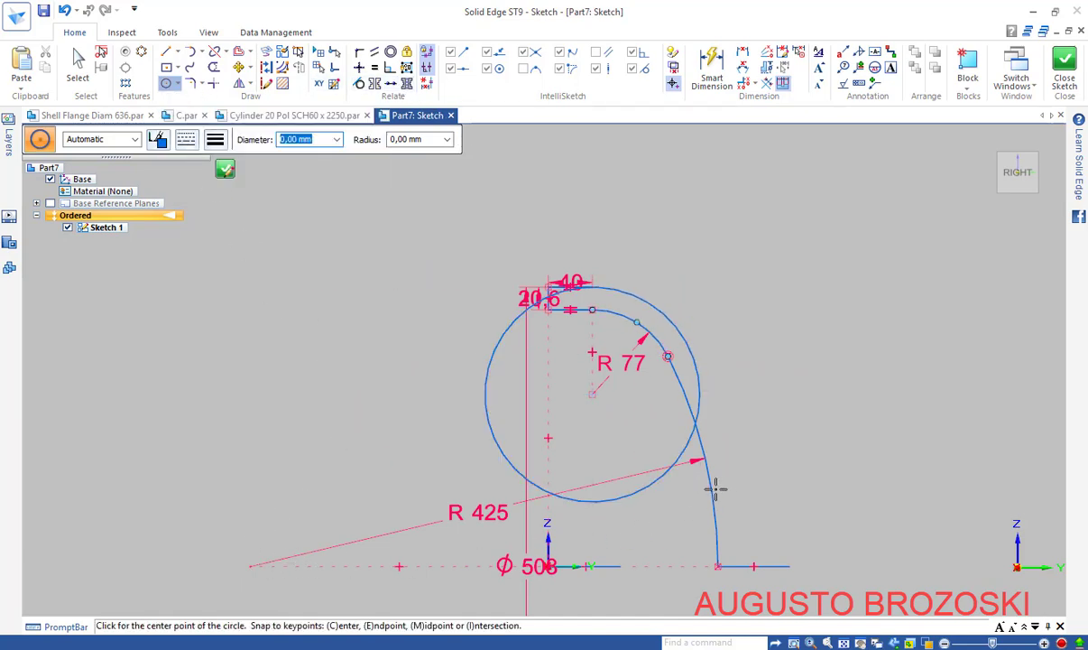
pyautogui.click(249, 566)
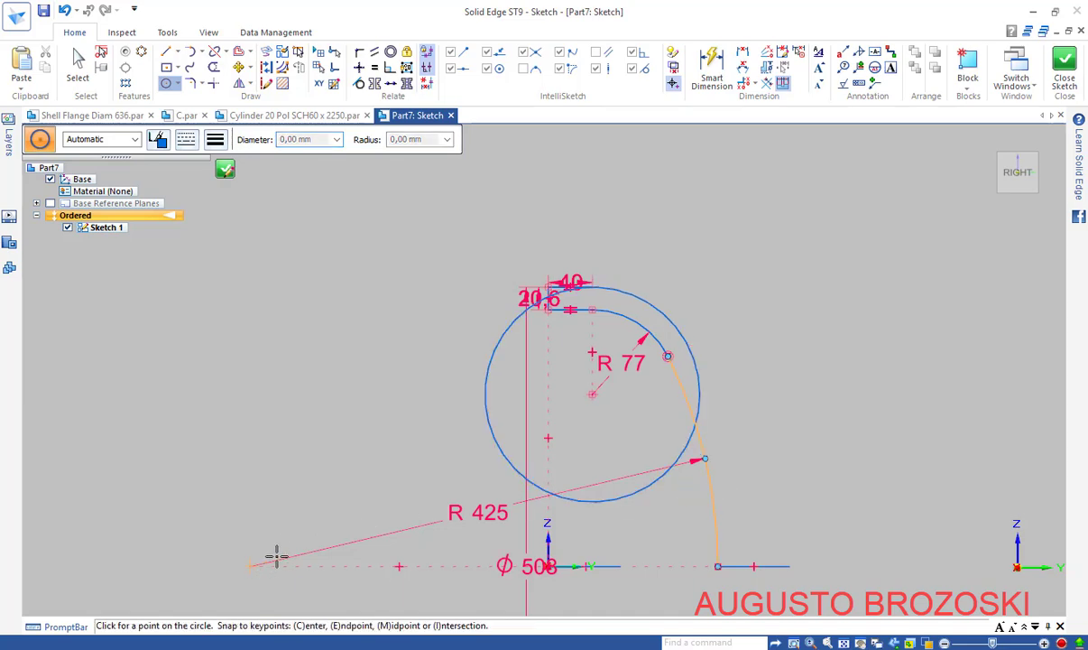
pyautogui.click(687, 344)
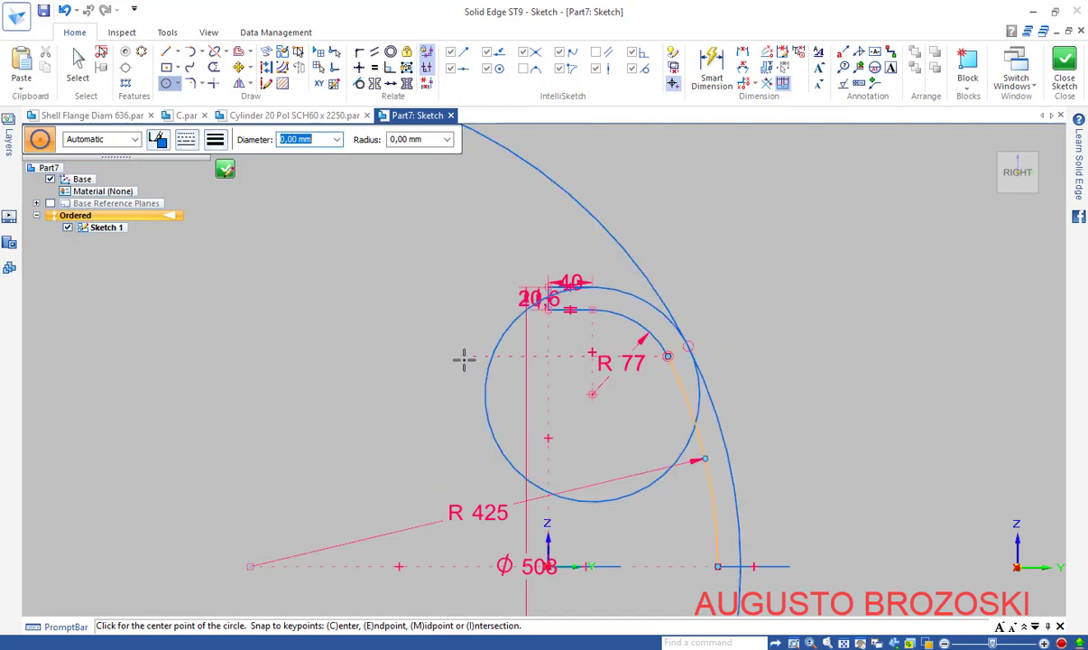
pyautogui.press('Escape')
pyautogui.click(214, 70)
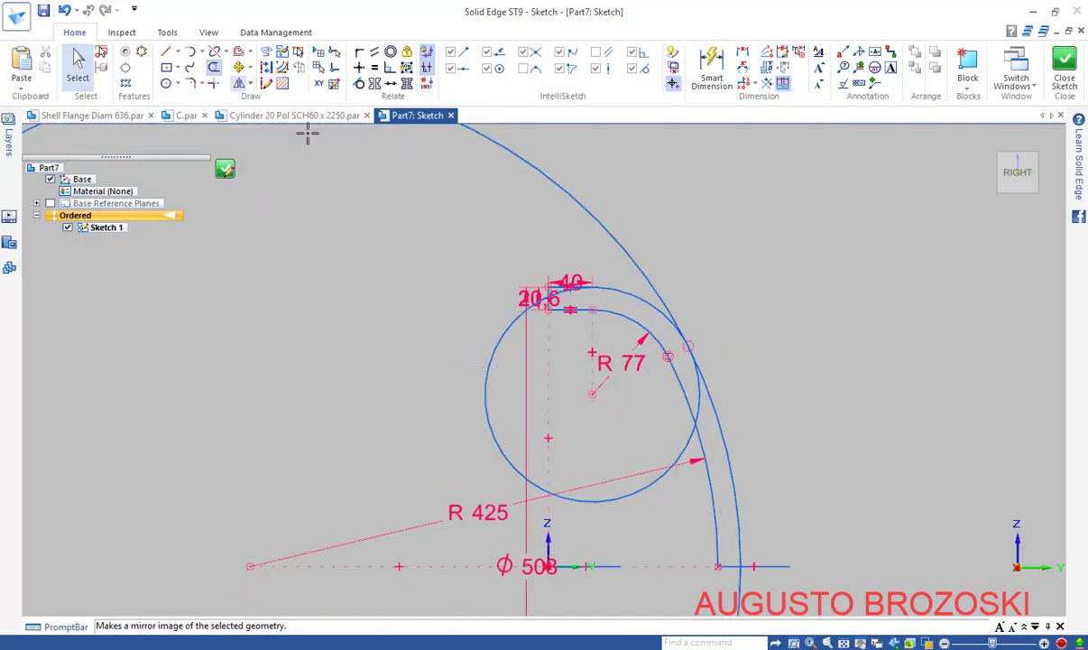
# Trim the new circles' unwanted upper, left, lower and loop arc portions
pyautogui.moveTo(602, 242)
pyautogui.mouseDown()
pyautogui.moveTo(638, 237)
pyautogui.moveTo(612, 263)
pyautogui.mouseUp()
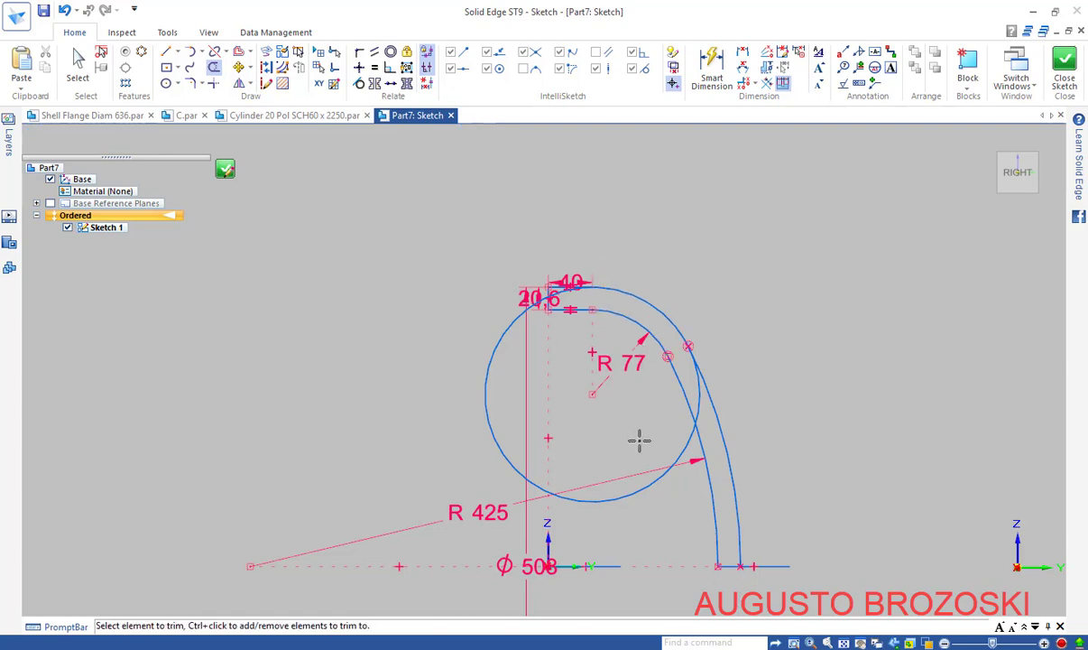
pyautogui.scroll(2, 552, 356)
pyautogui.moveTo(485, 330)
pyautogui.mouseDown()
pyautogui.moveTo(442, 349)
pyautogui.moveTo(607, 465)
pyautogui.mouseUp()
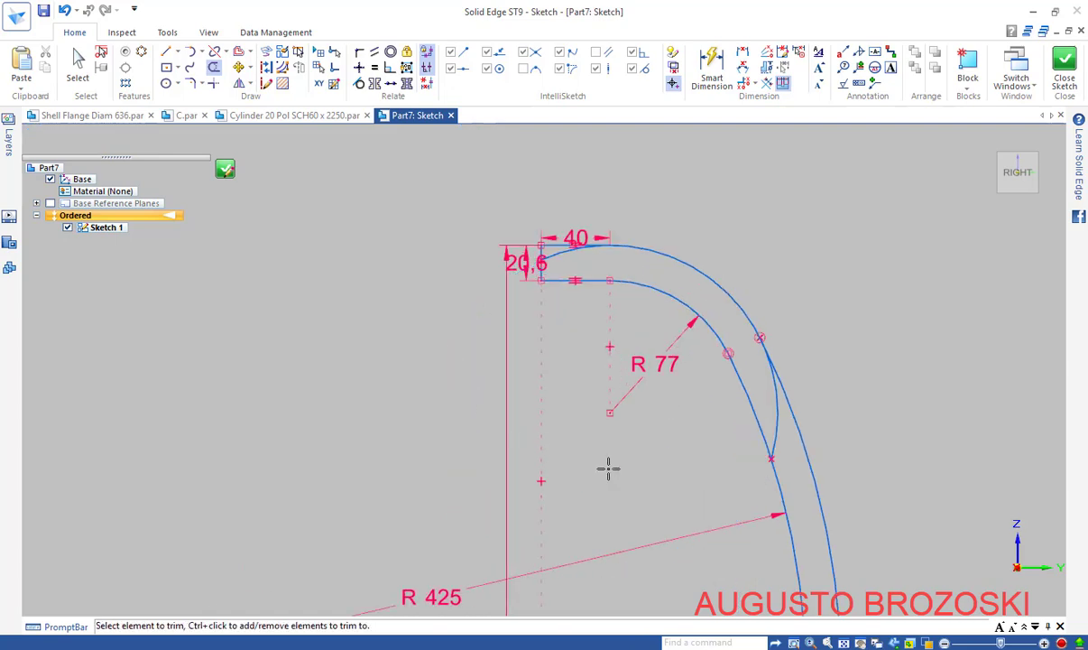
pyautogui.moveTo(767, 397)
pyautogui.mouseDown()
pyautogui.moveTo(782, 417)
pyautogui.moveTo(722, 358)
pyautogui.mouseUp()
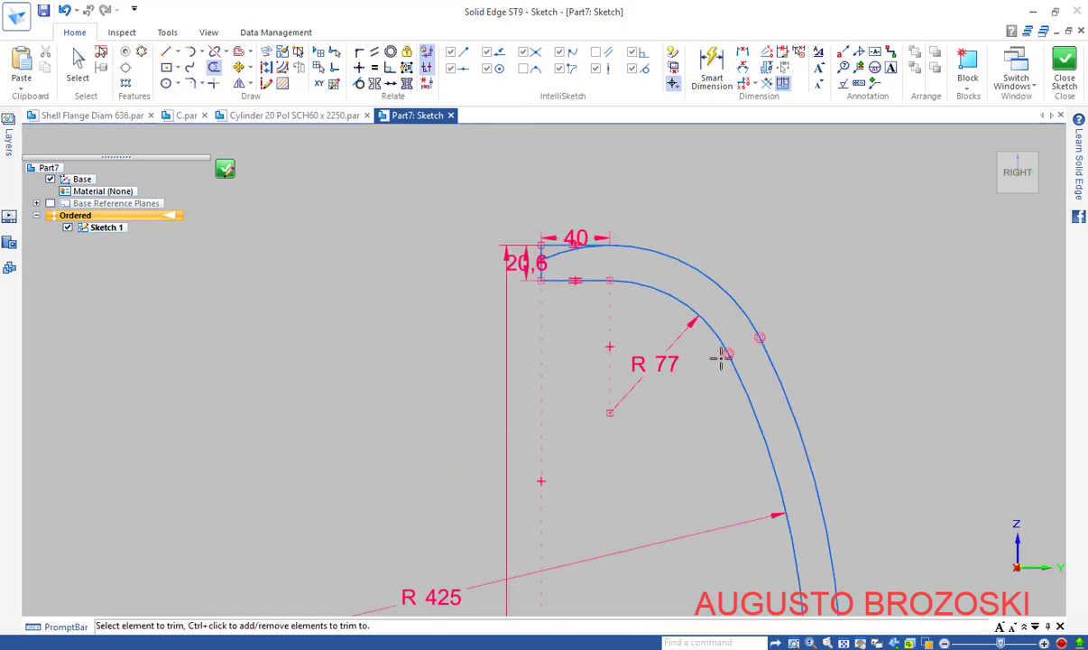
pyautogui.scroll(2, 566, 240)
pyautogui.scroll(3, 565, 239)
pyautogui.moveTo(609, 297)
pyautogui.mouseDown()
pyautogui.moveTo(554, 275)
pyautogui.moveTo(559, 287)
pyautogui.mouseUp()
pyautogui.scroll(-2, 564, 296)
pyautogui.scroll(-6, 564, 296)
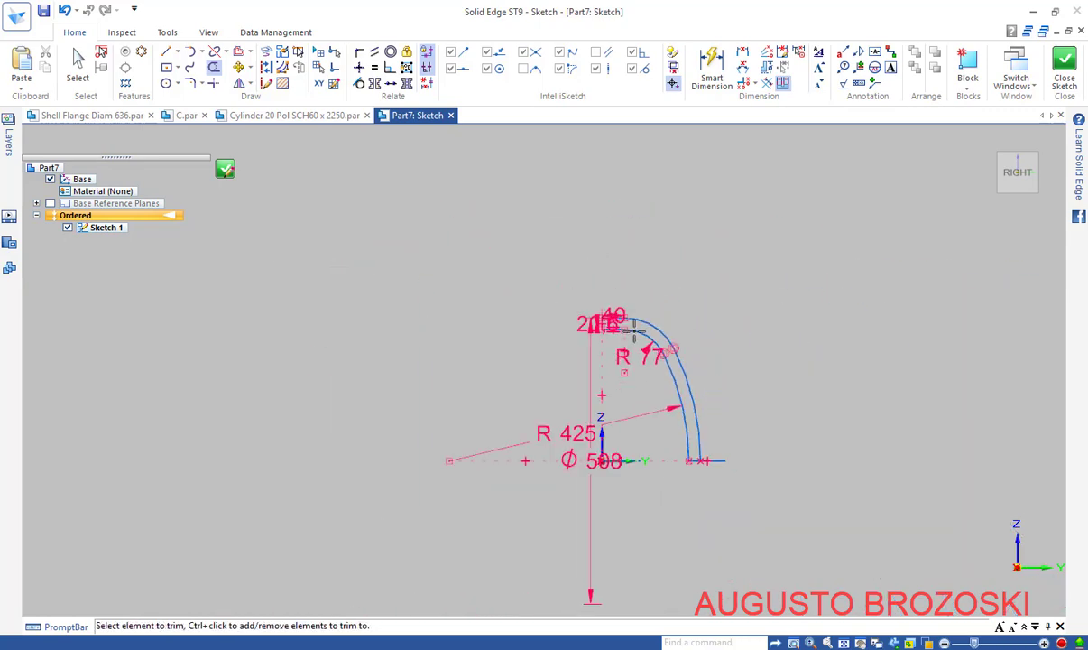
pyautogui.scroll(3, 700, 451)
pyautogui.scroll(5, 698, 446)
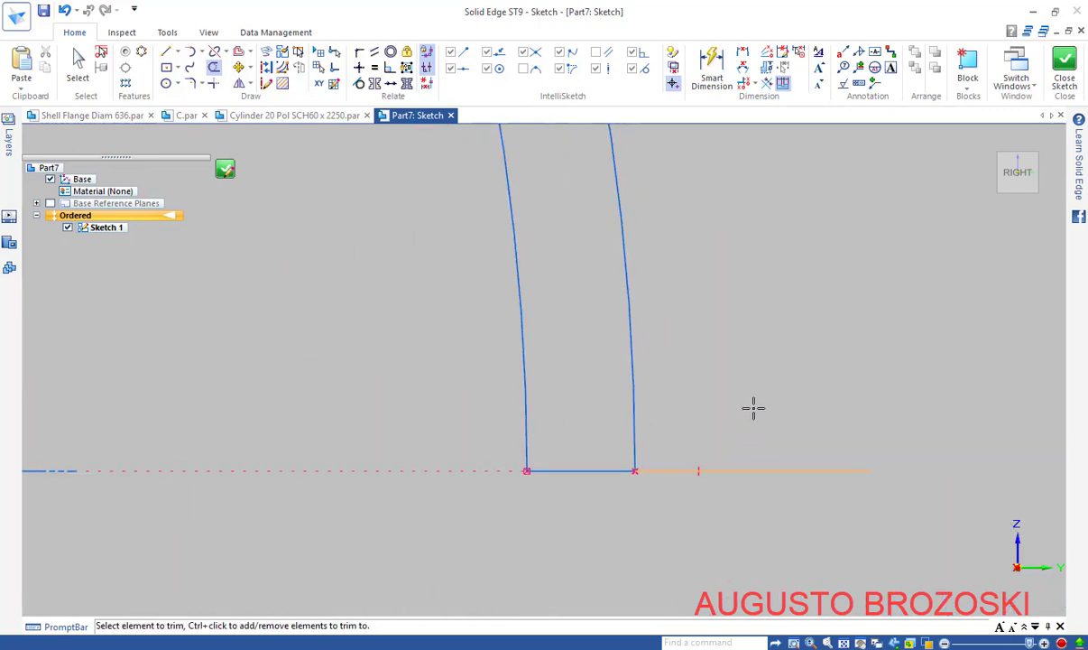
# Trim the surplus right-hand line piece and the bottom line's end beyond the wall
pyautogui.moveTo(753, 409); pyautogui.dragTo(751, 491)
pyautogui.moveTo(705, 442)
pyautogui.mouseDown()
pyautogui.moveTo(717, 496)
pyautogui.moveTo(646, 491)
pyautogui.mouseUp()
pyautogui.scroll(-4, 612, 445)
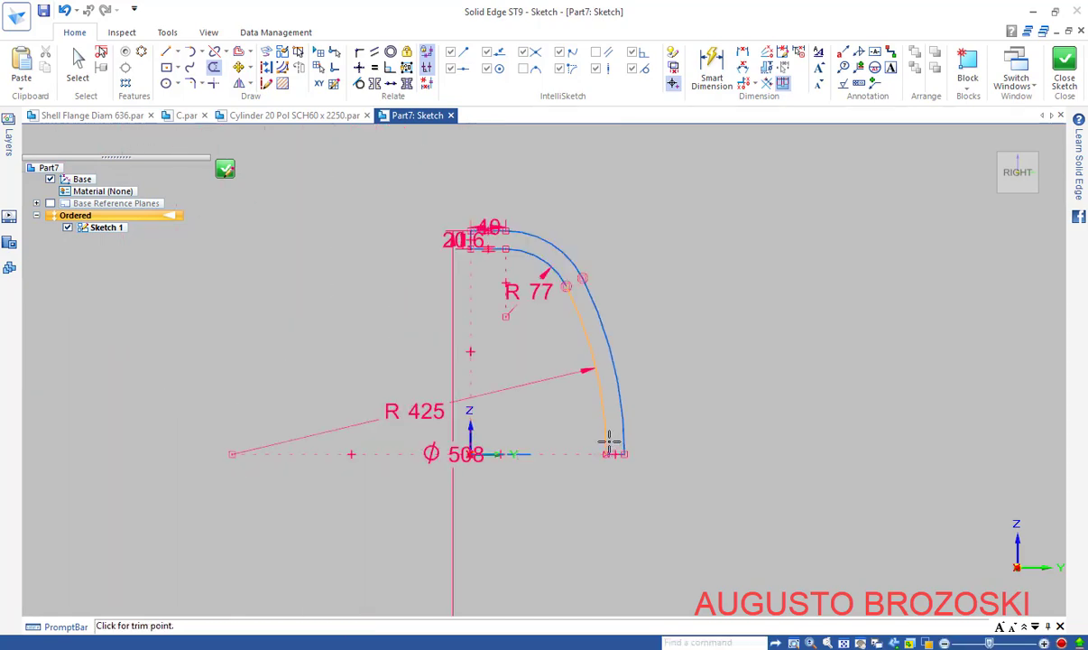
pyautogui.scroll(2, 456, 291)
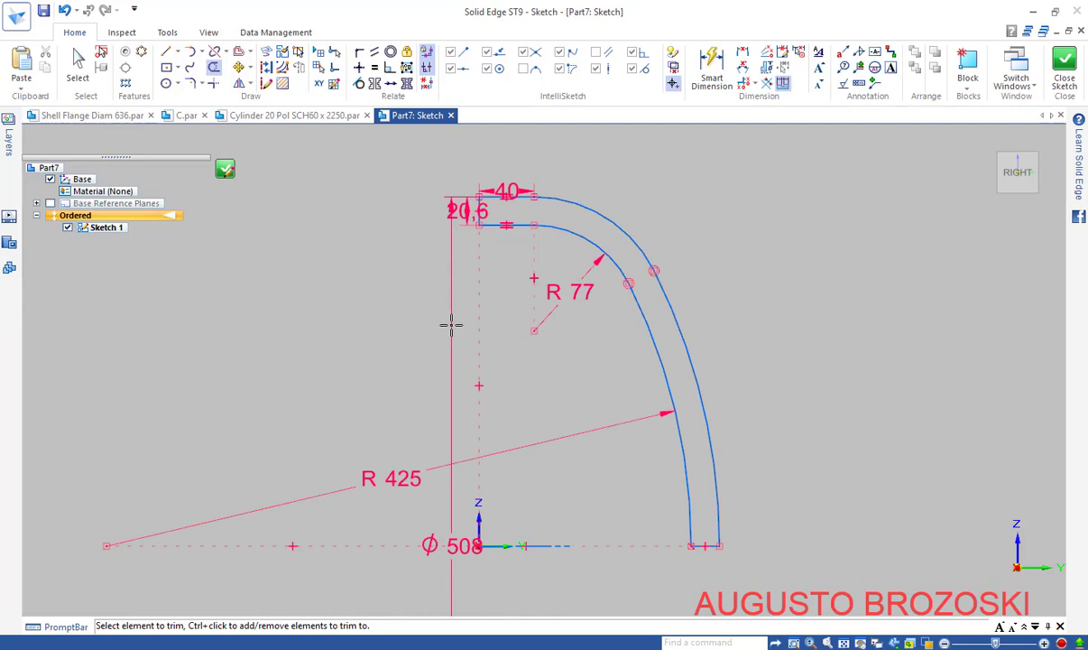
pyautogui.press('Escape')
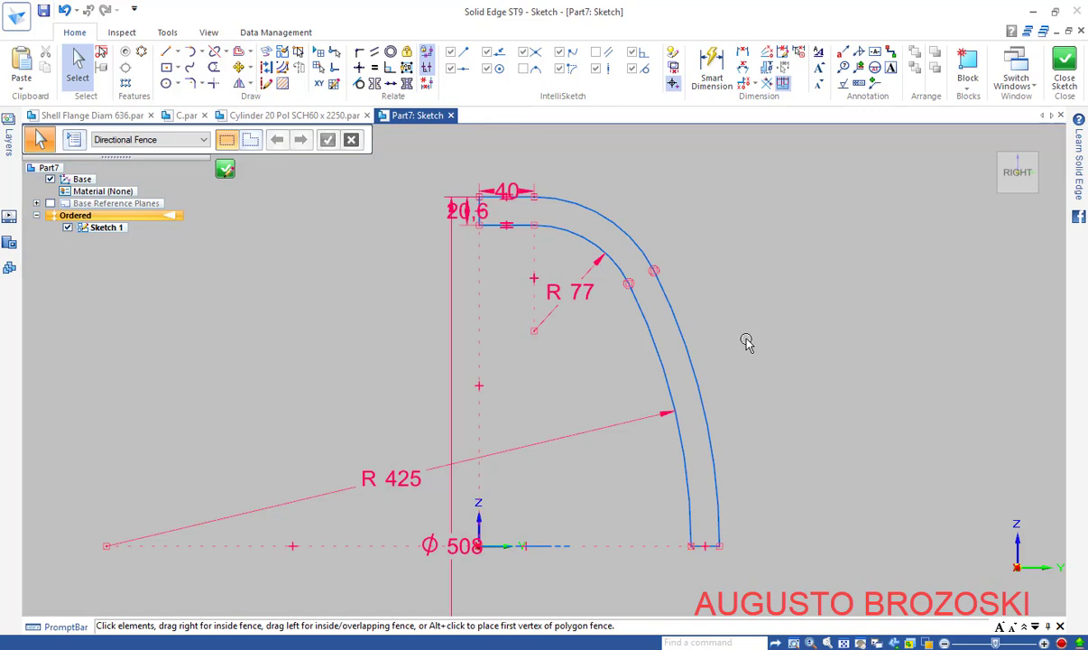
# Fence-select the outer arc and bottom line to check the profile, then clear the selection
pyautogui.press('Escape')
pyautogui.moveTo(692, 546); pyautogui.dragTo(725, 545)
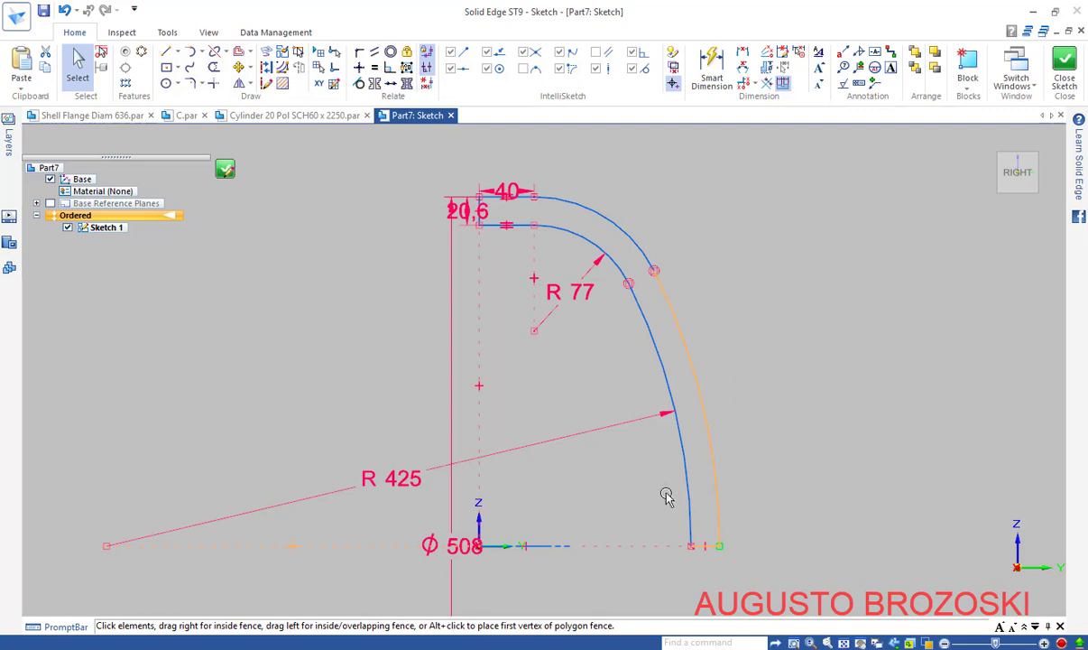
pyautogui.click(768, 259)
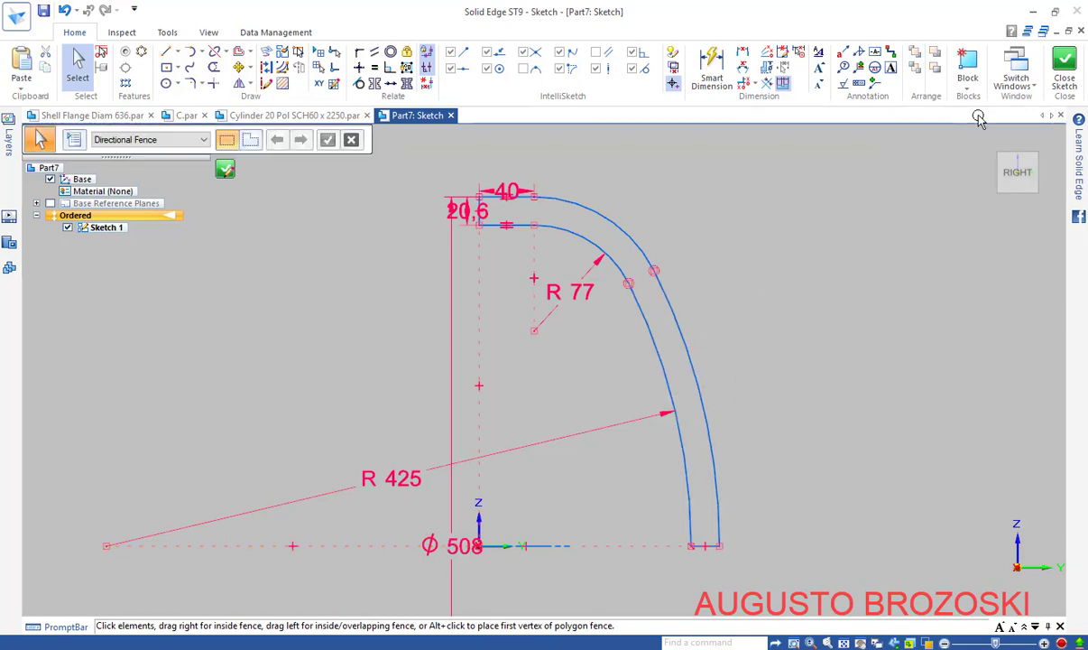
# Close the sketch and return to the part environment
pyautogui.click(1064, 70)
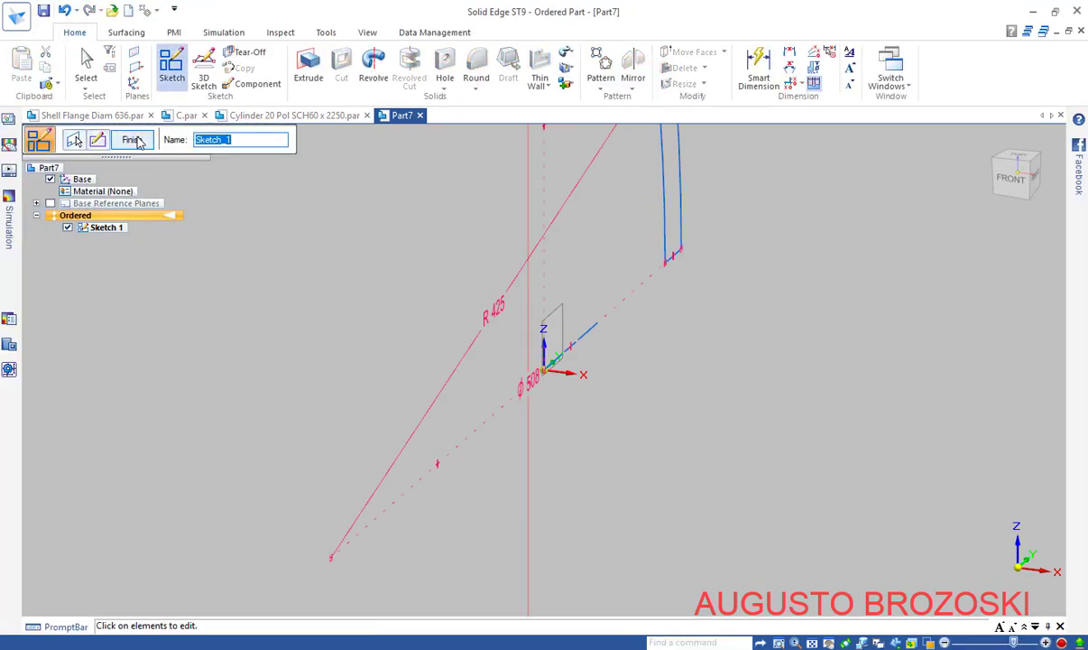
pyautogui.click(132, 140)
pyautogui.click(147, 145)
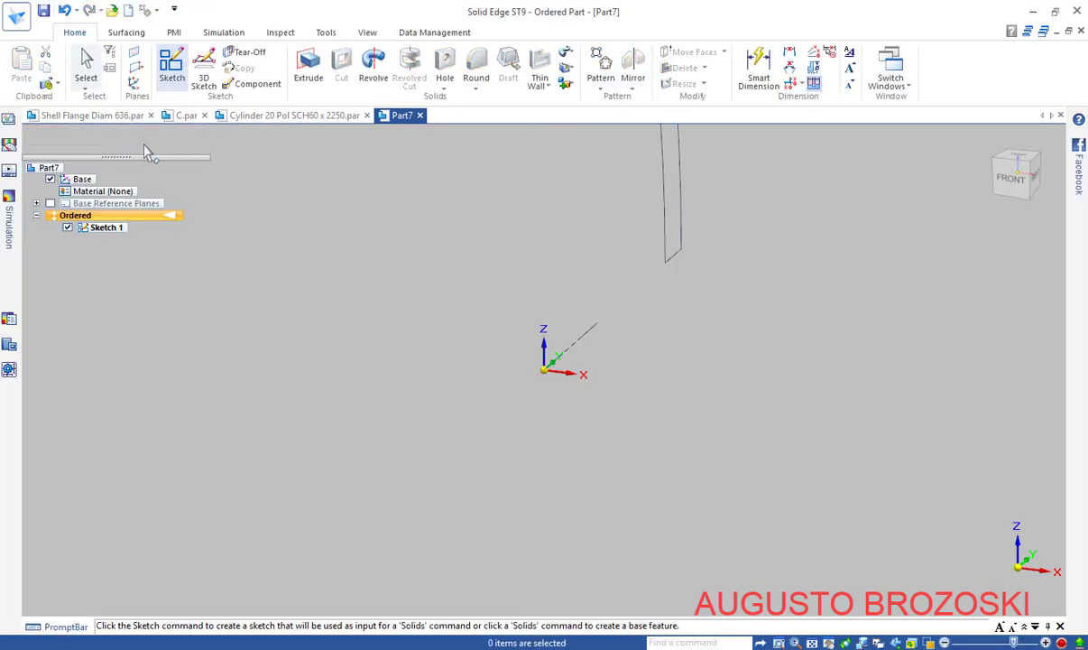
# Revolve the closed wall profile 360° about the dashed sketch axis and orbit to view the dish
pyautogui.click(374, 67)
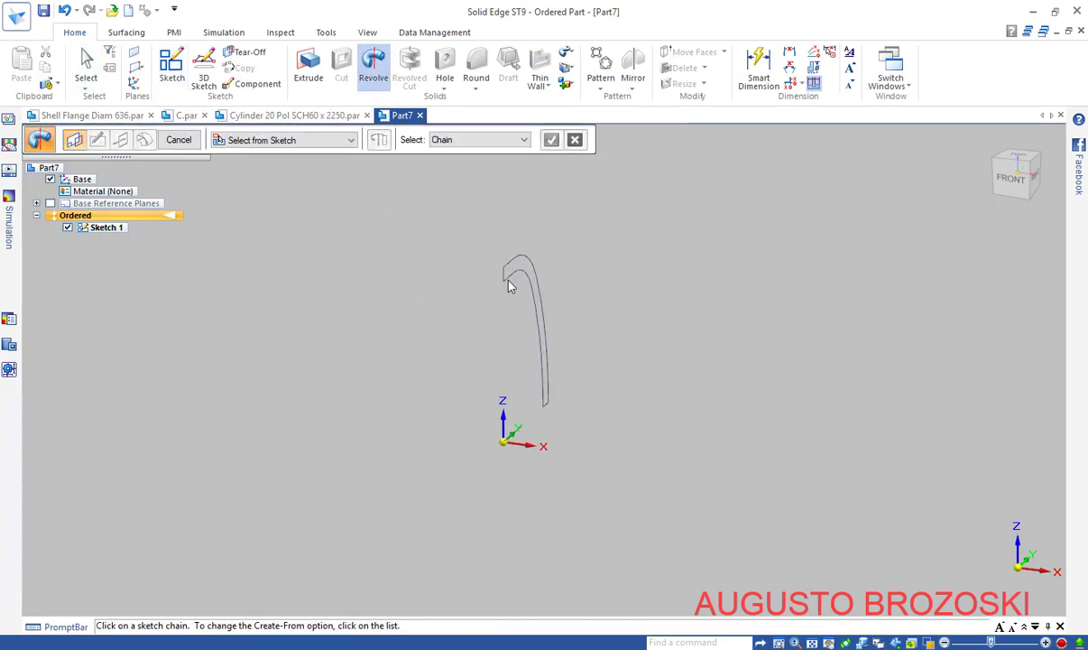
pyautogui.click(516, 275)
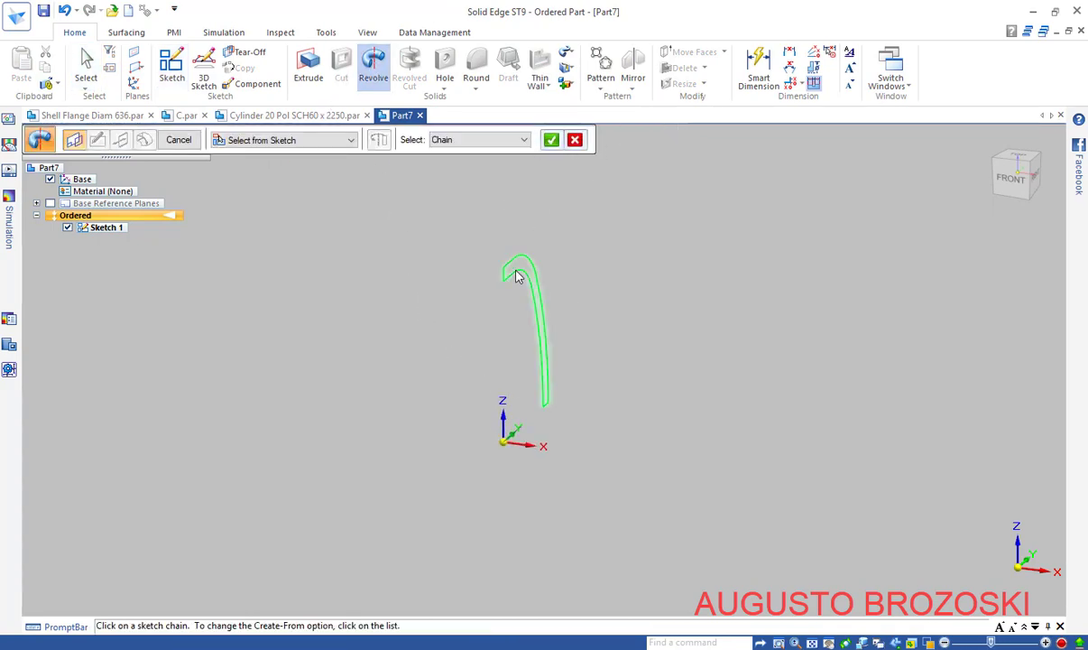
pyautogui.click(552, 141)
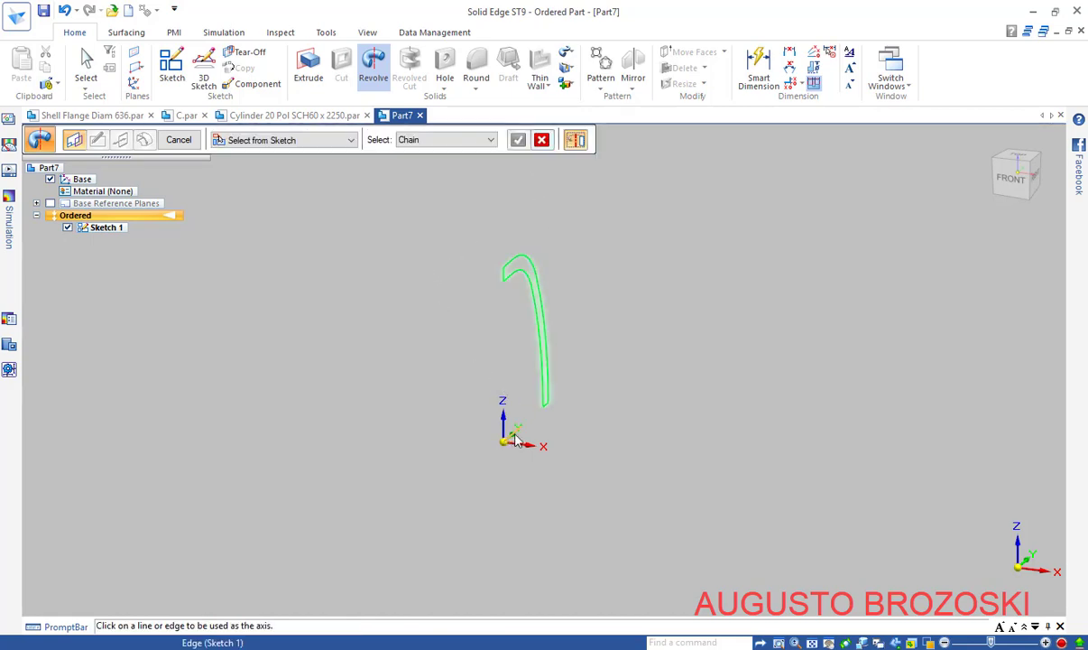
pyautogui.scroll(5, 516, 439)
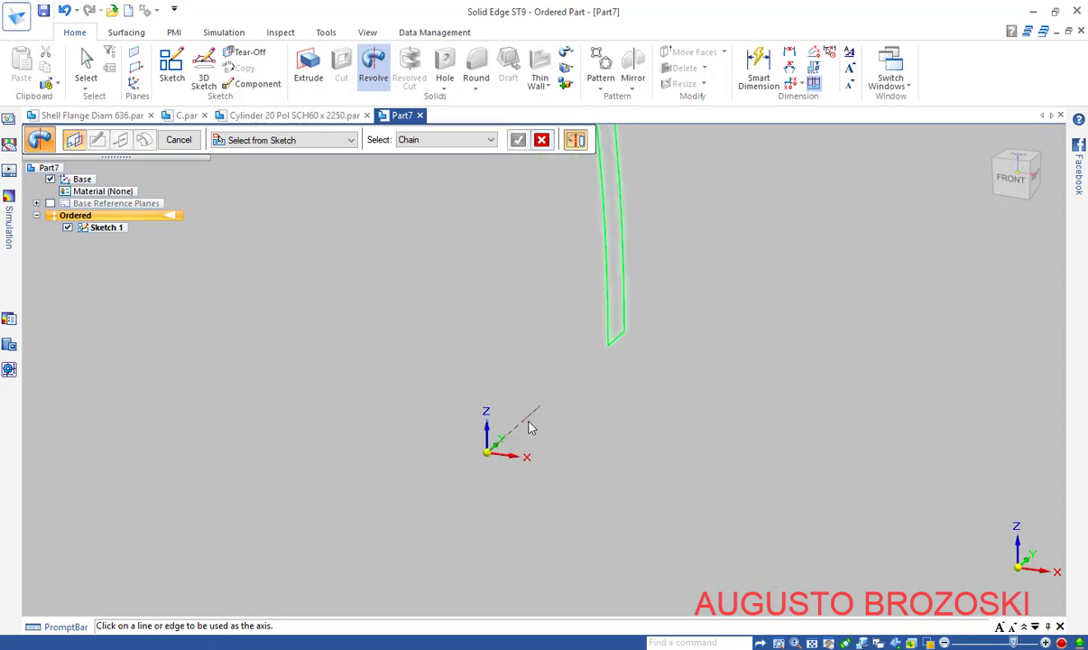
pyautogui.click(530, 419)
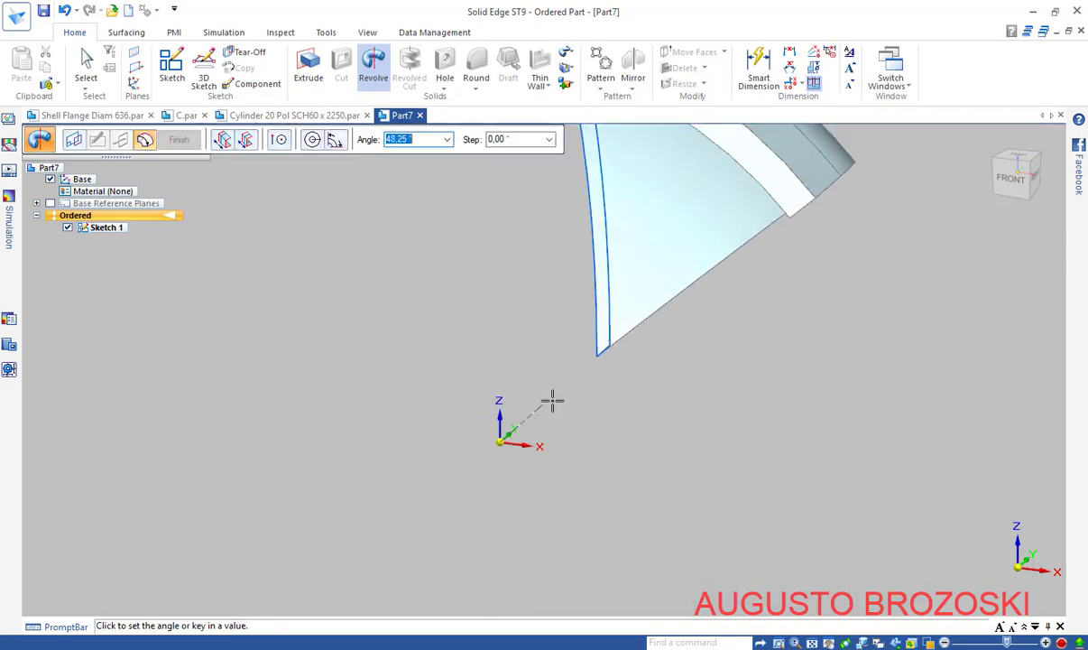
pyautogui.scroll(-5, 552, 402)
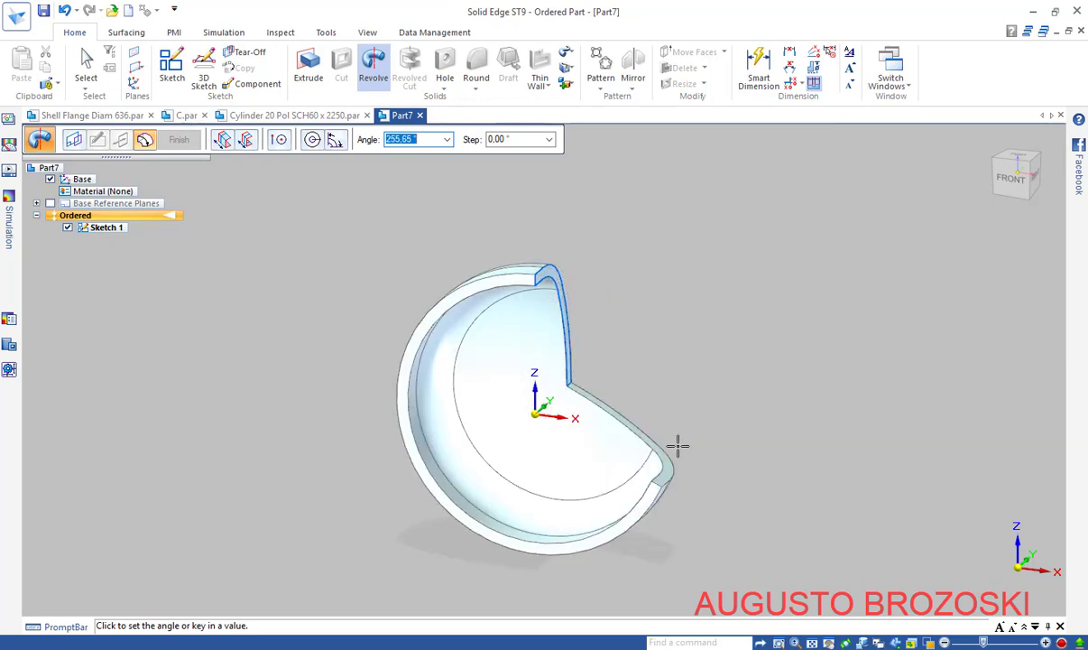
pyautogui.click(312, 141)
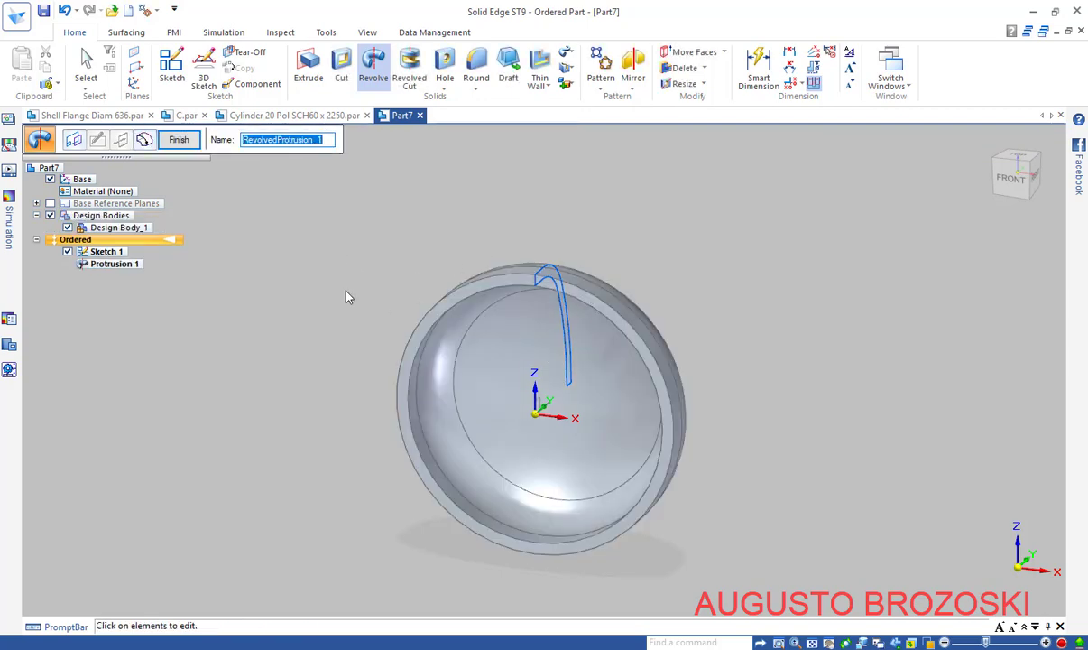
pyautogui.click(179, 140)
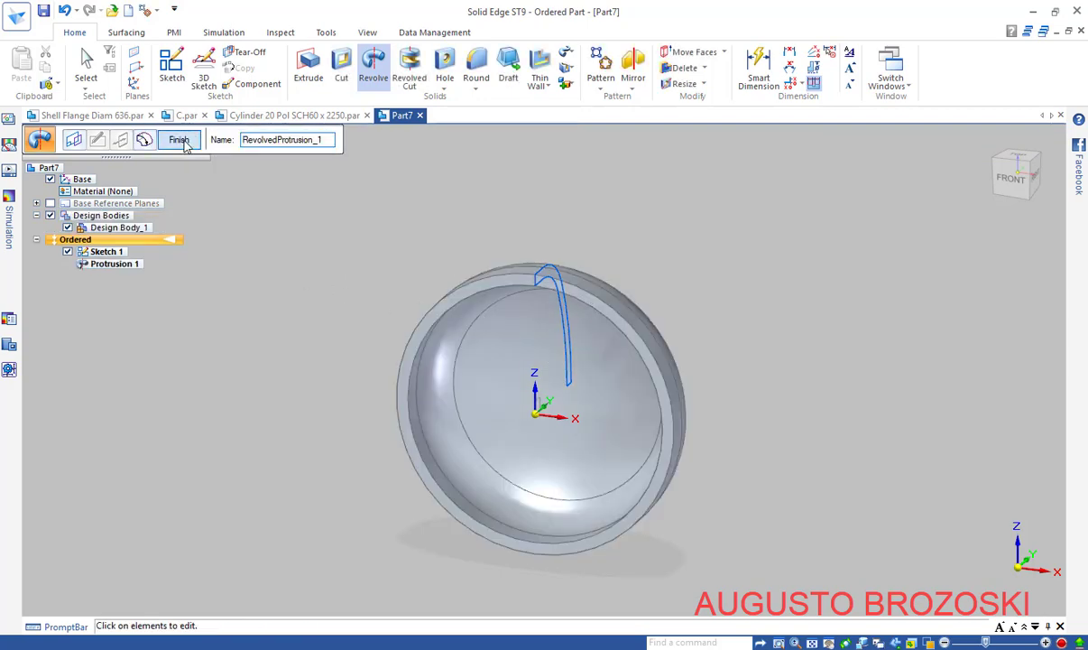
pyautogui.click(190, 141)
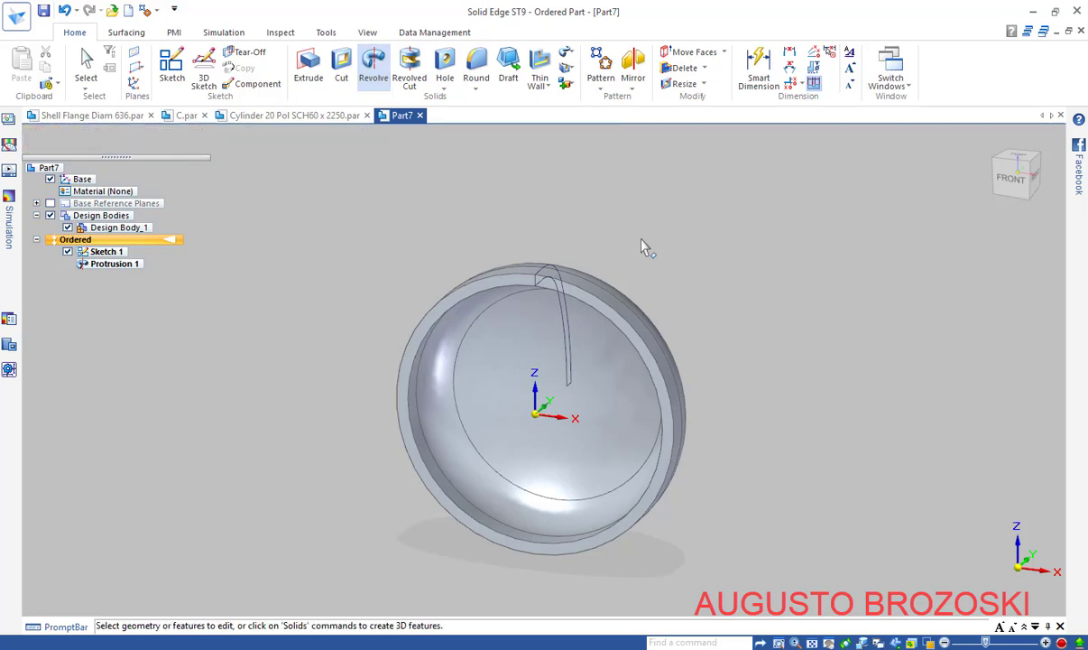
pyautogui.moveTo(1004, 208); pyautogui.dragTo(836, 414, button='middle')
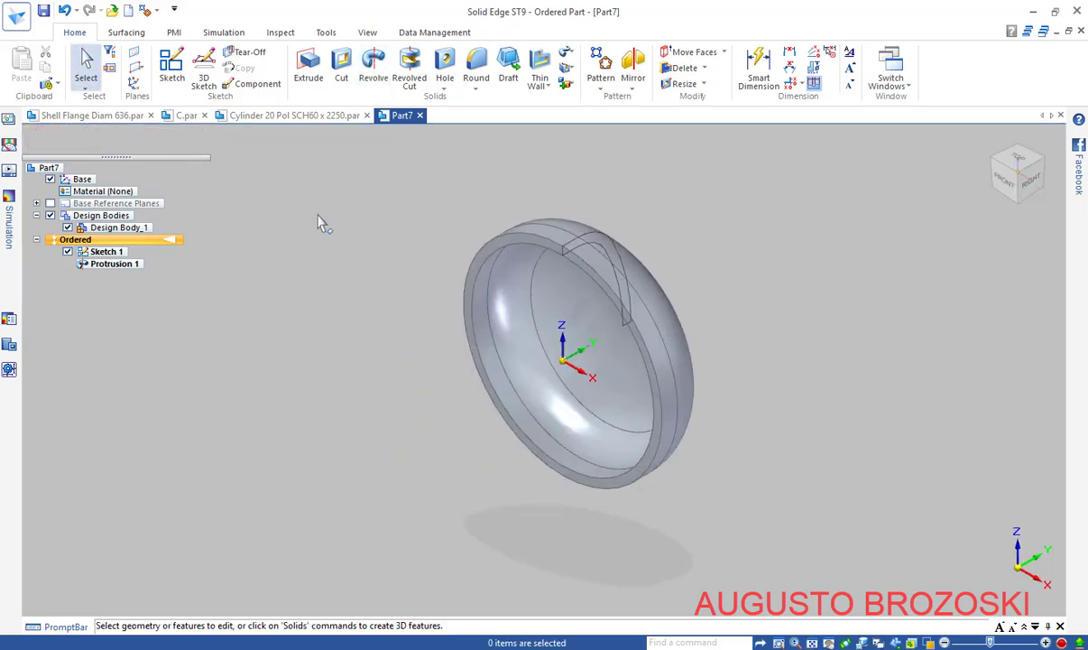
# Save the dish part under the file name 'Shell Cover'
pyautogui.click(43, 11)
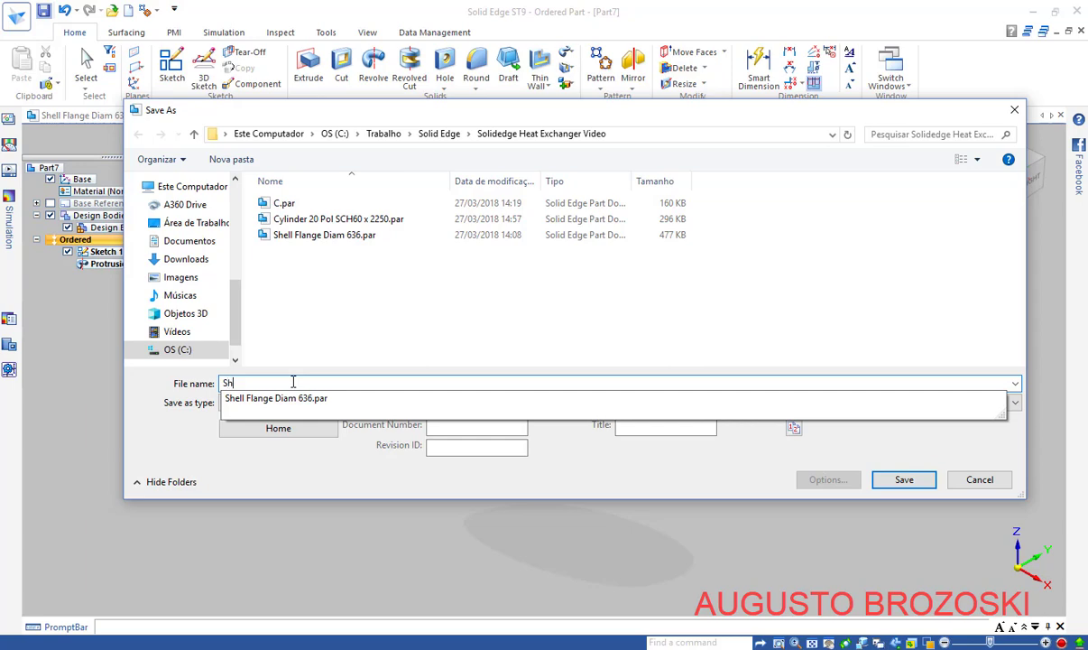
pyautogui.write('ee')
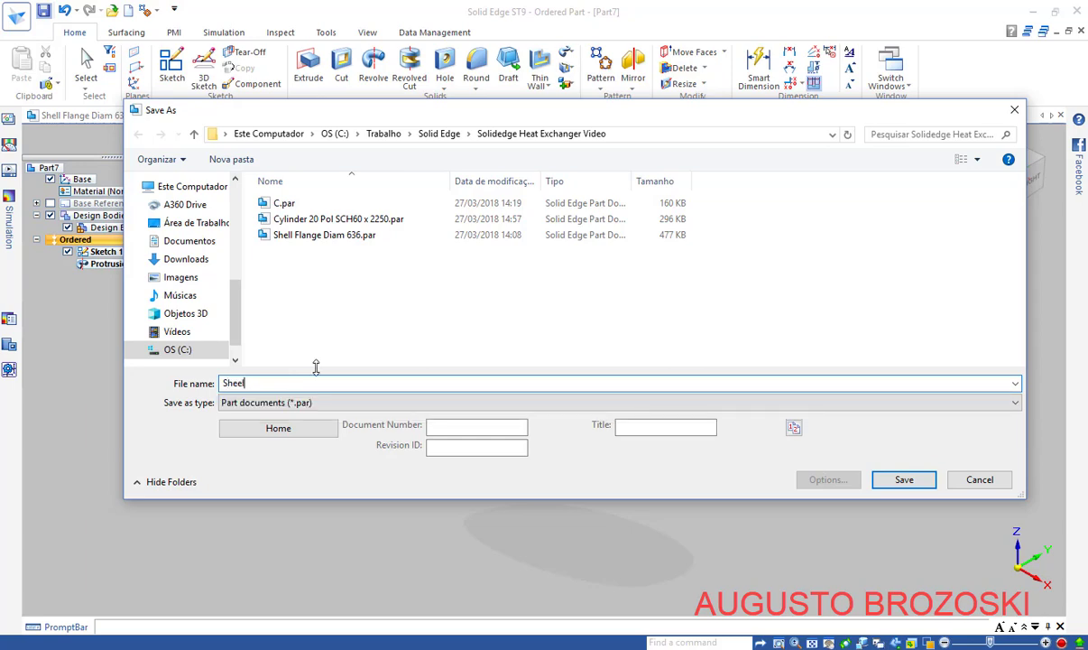
pyautogui.press('BackSpace')
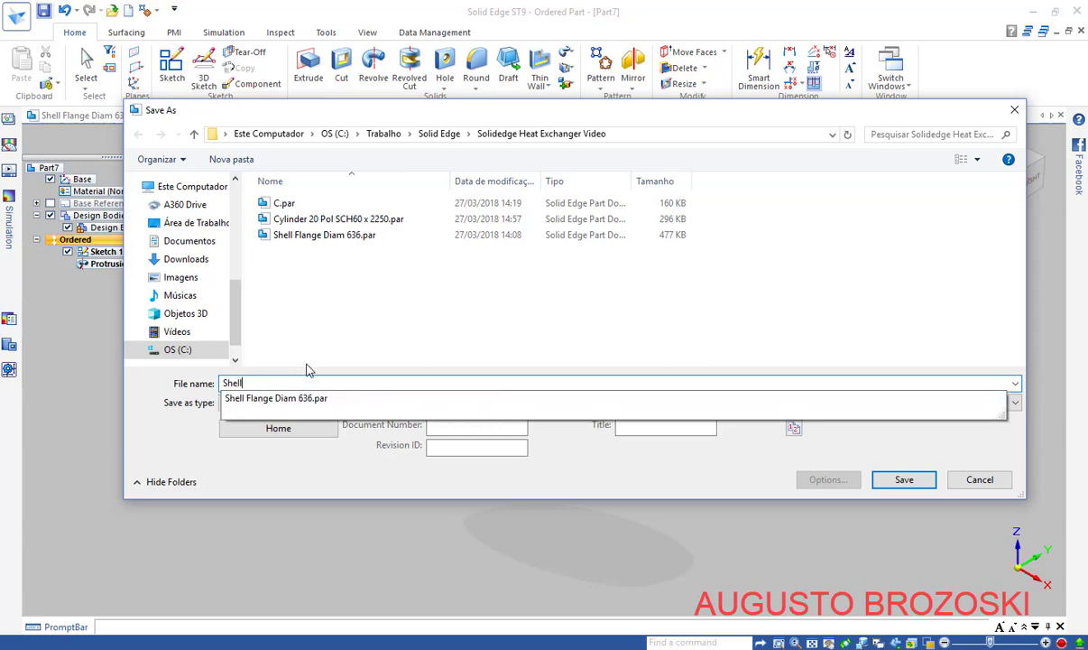
pyautogui.write('ll Cover')
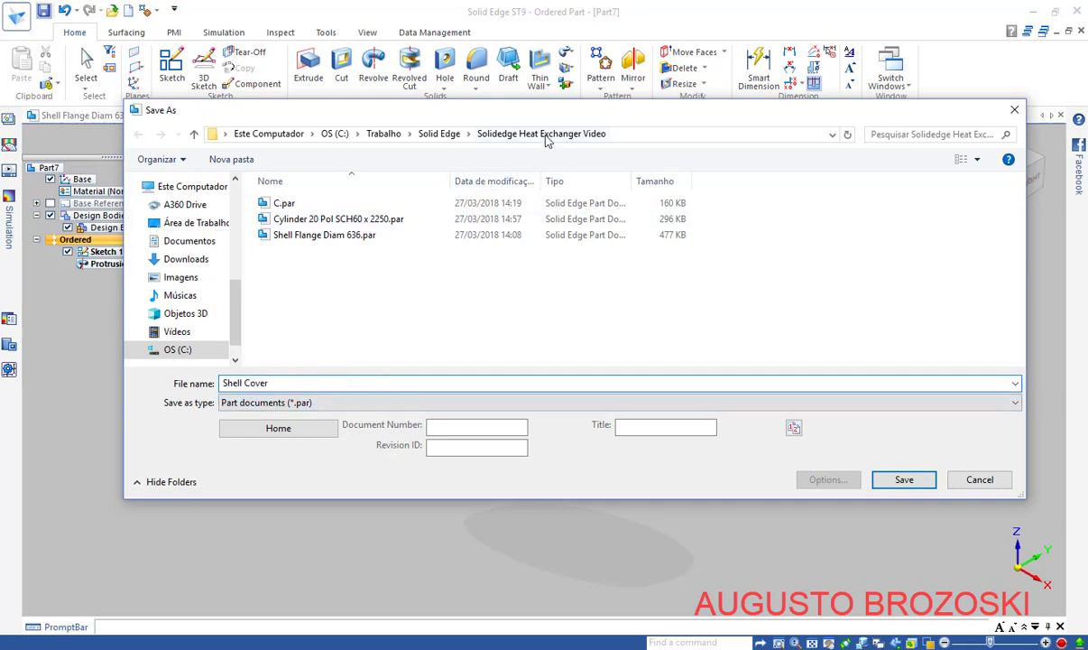
pyautogui.click(904, 479)
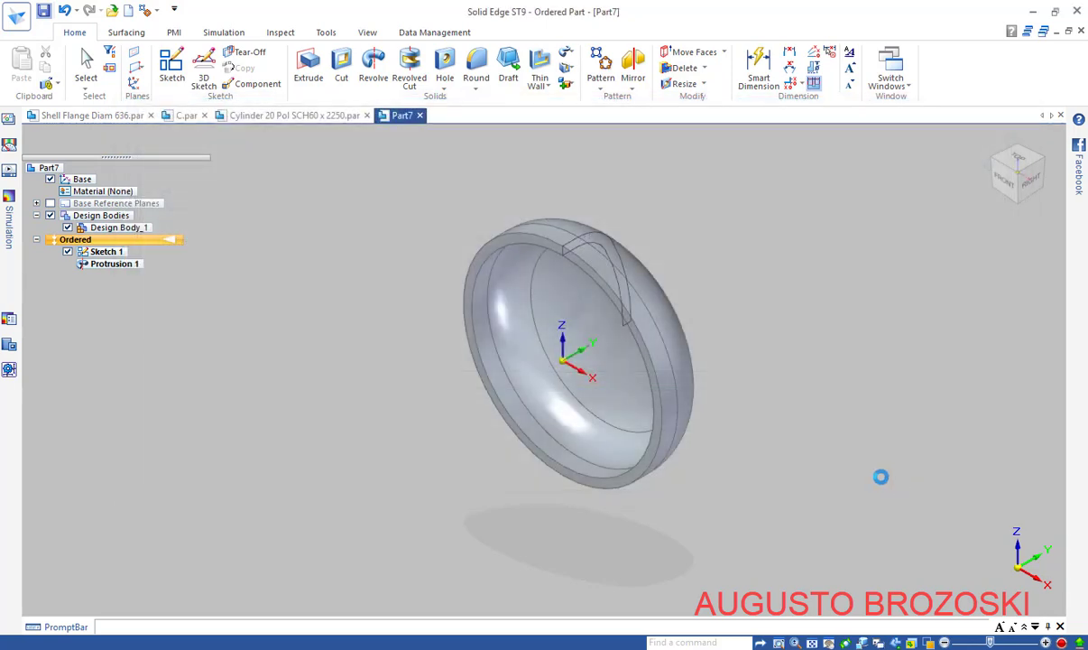
# Apply Stainless Steel, 304 from the Material Table to the part, then bring up the heat exchanger drawing
pyautogui.rightClick(90, 169)
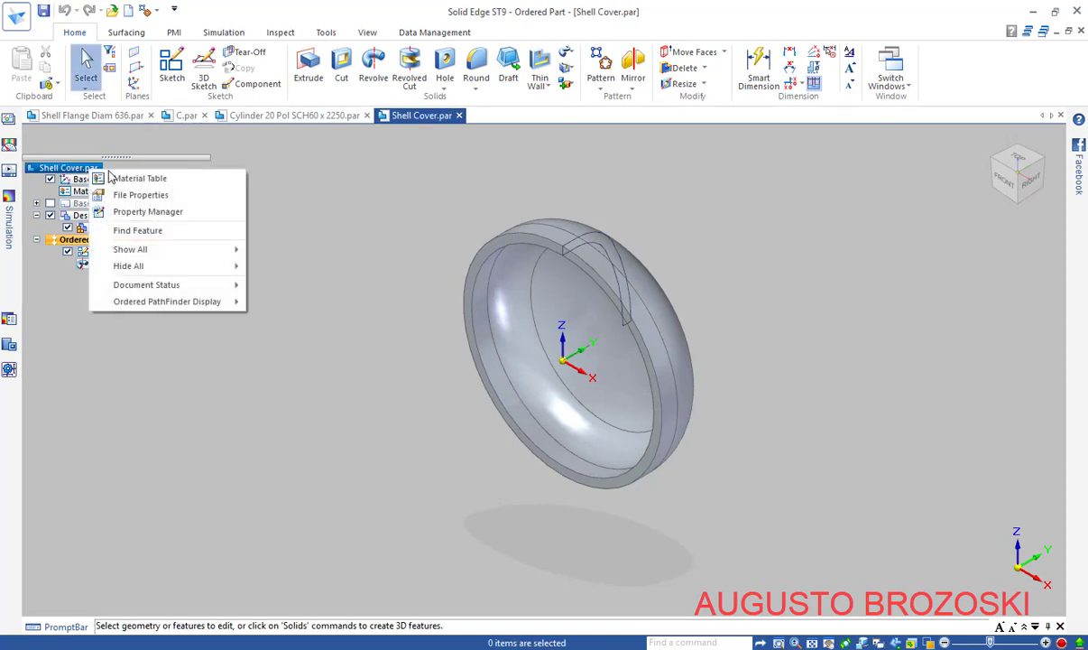
pyautogui.click(126, 178)
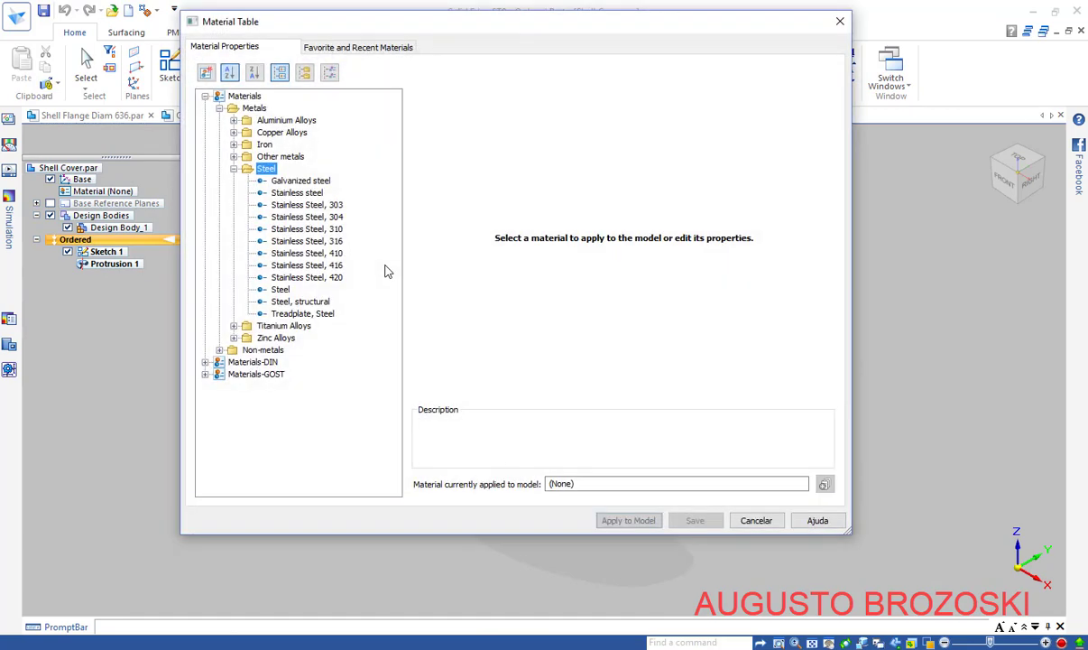
pyautogui.click(297, 217)
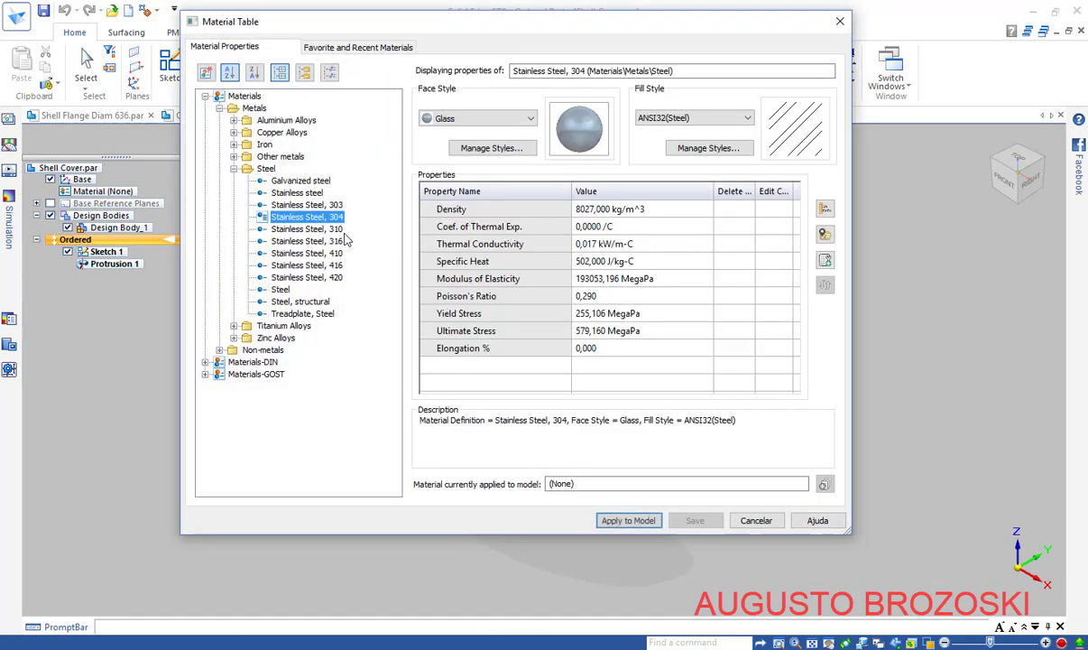
pyautogui.click(643, 520)
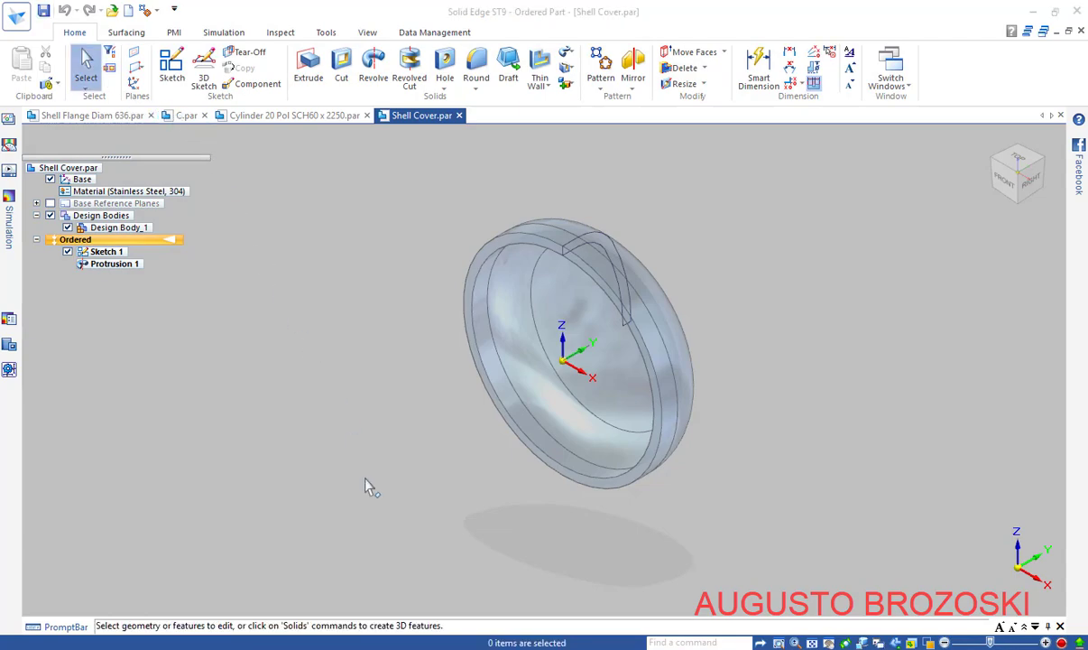
pyautogui.click(410, 648)
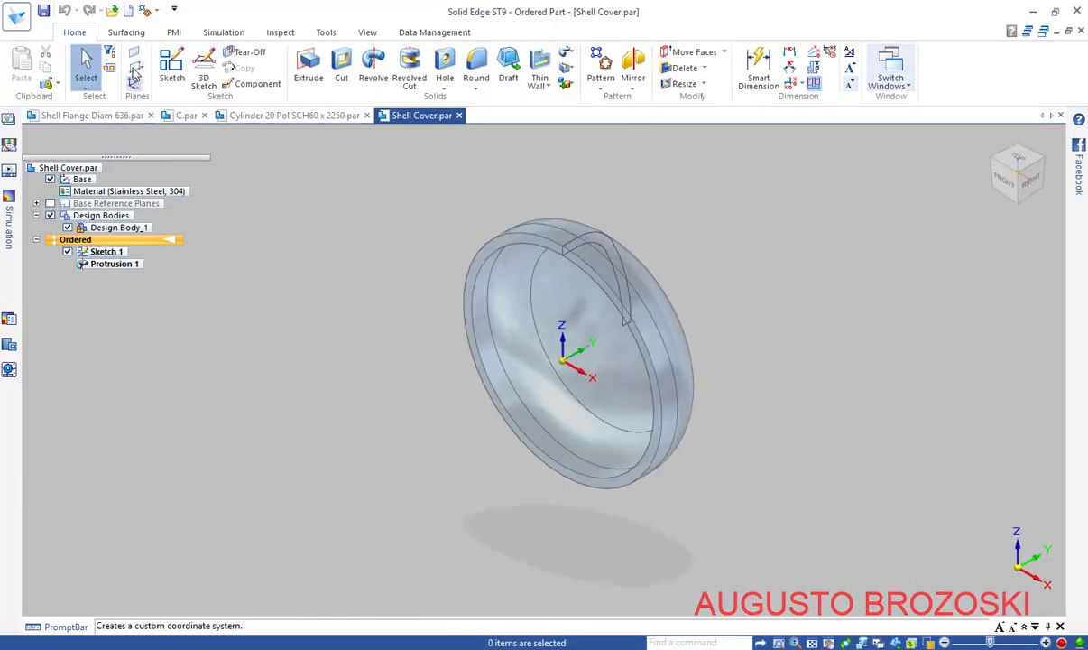
# Create a new part from the iso metric part template
pyautogui.click(128, 11)
pyautogui.click(441, 315)
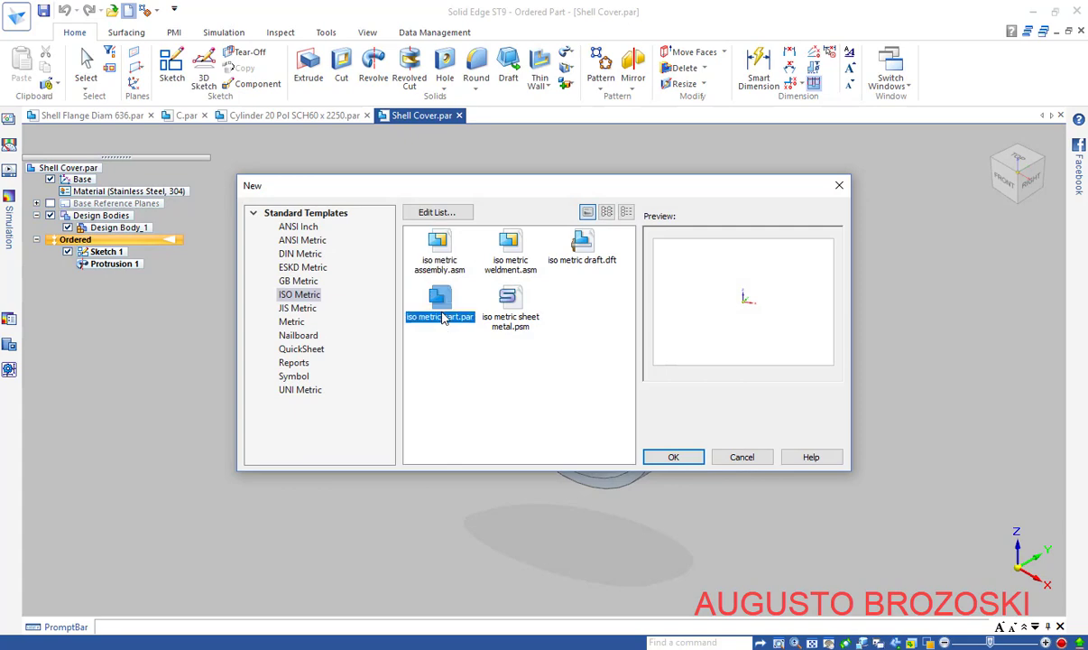
pyautogui.click(674, 457)
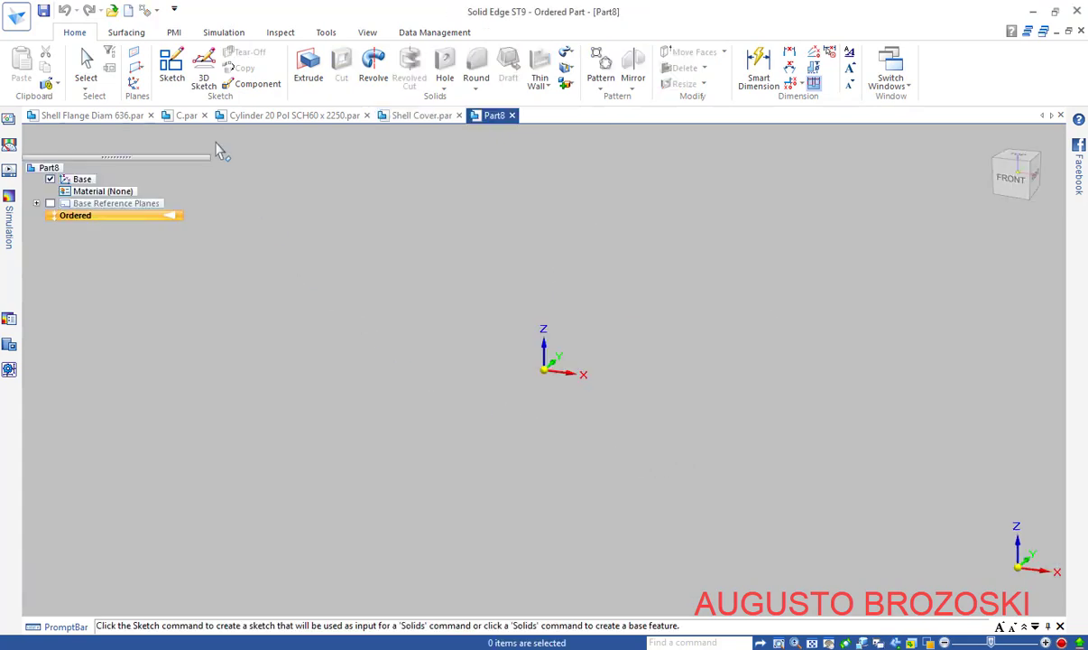
pyautogui.click(86, 65)
# Save the new part as 'Tube 4 pol SCH80 x 246'
pyautogui.hotkey('ctrl', 's')
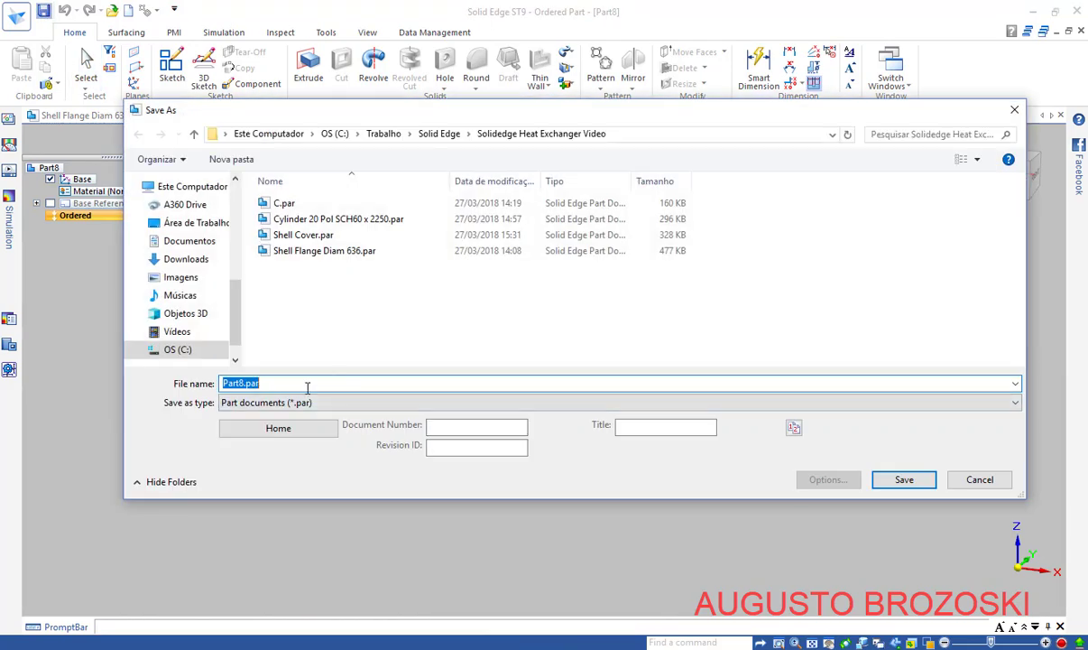
pyautogui.write('Tube 4 pol SCH80 x 246')
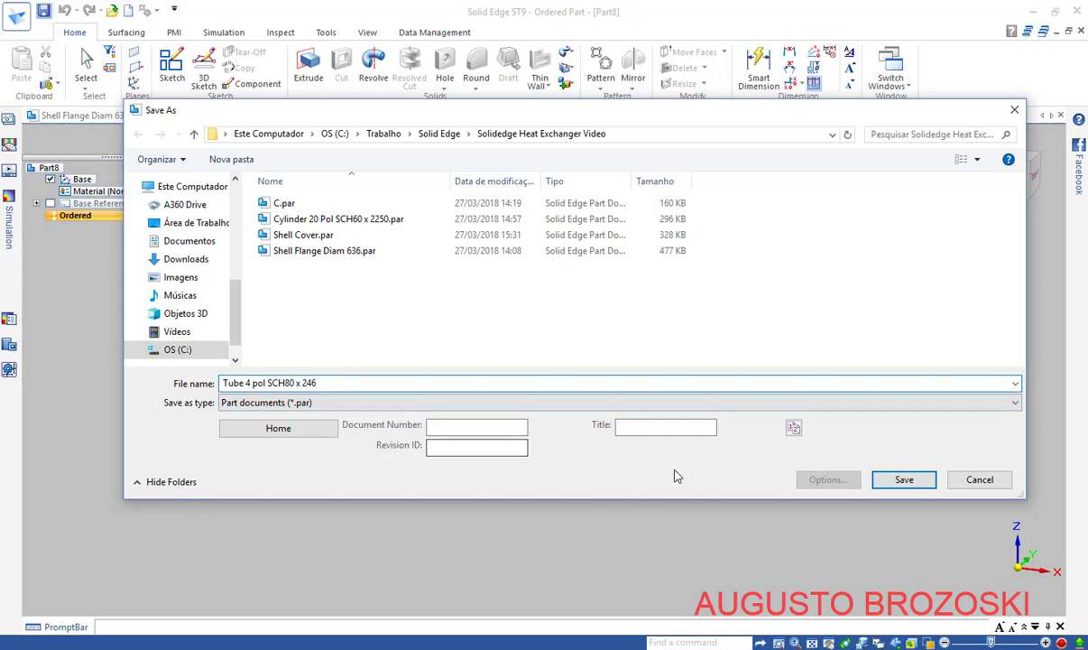
pyautogui.click(900, 480)
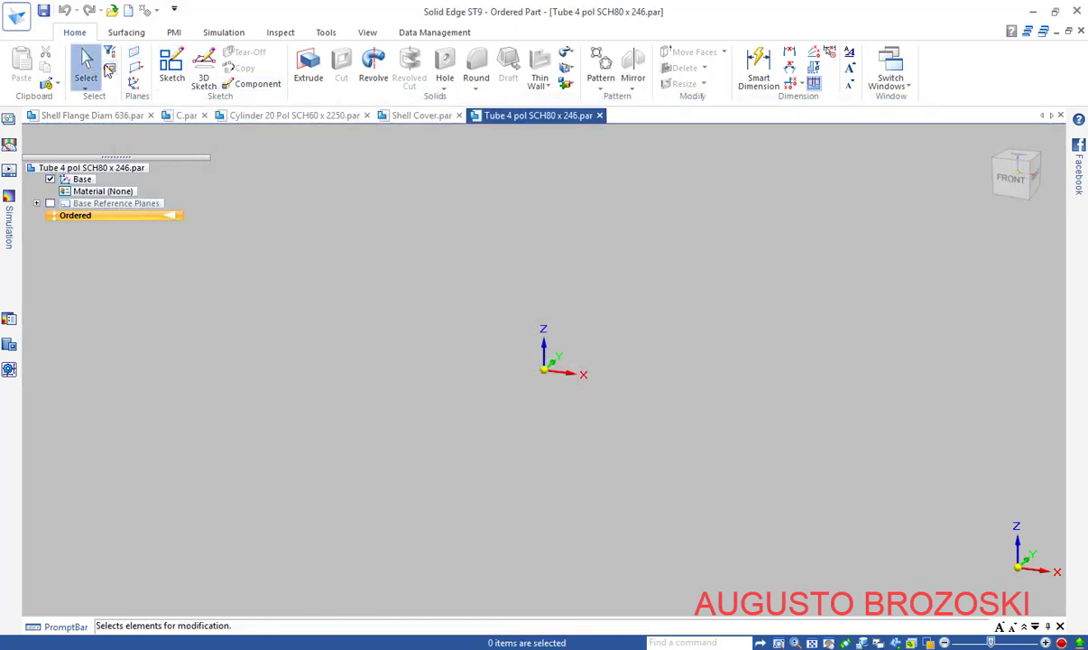
# Sketch on the top reference plane, start an origin-centred circle, and check tube sizes in the PDF
pyautogui.click(171, 64)
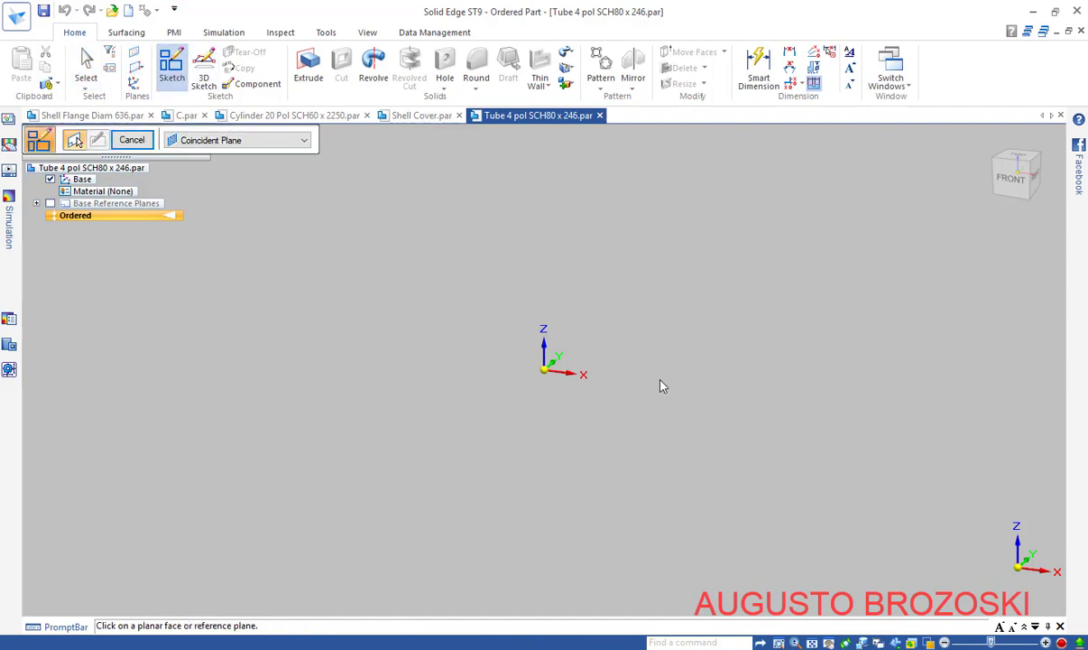
pyautogui.click(599, 370)
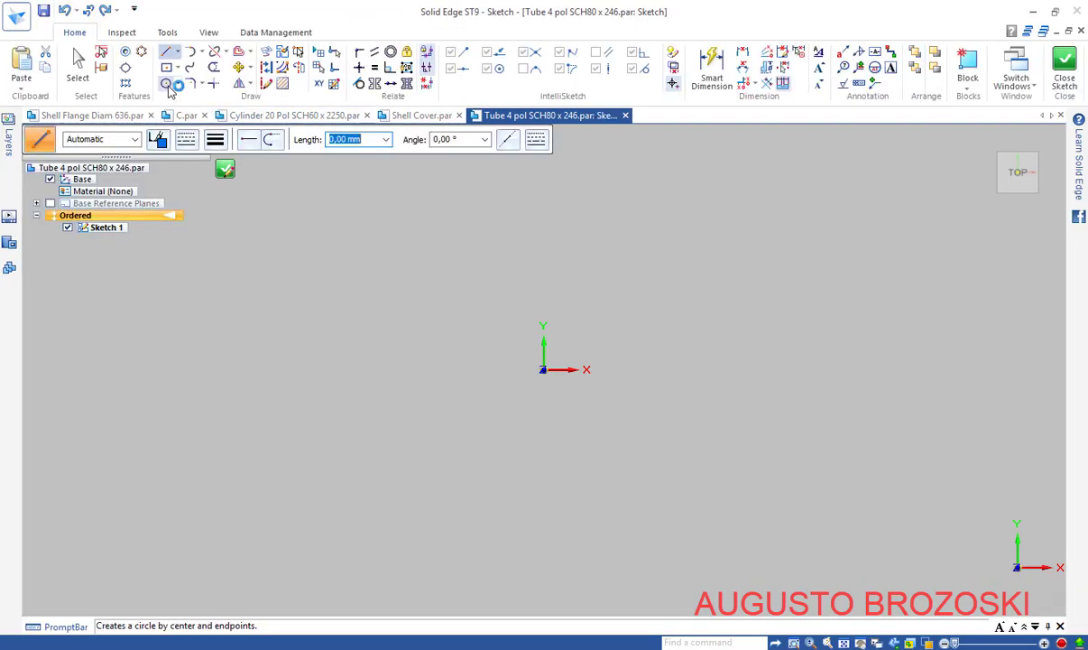
pyautogui.press('c')
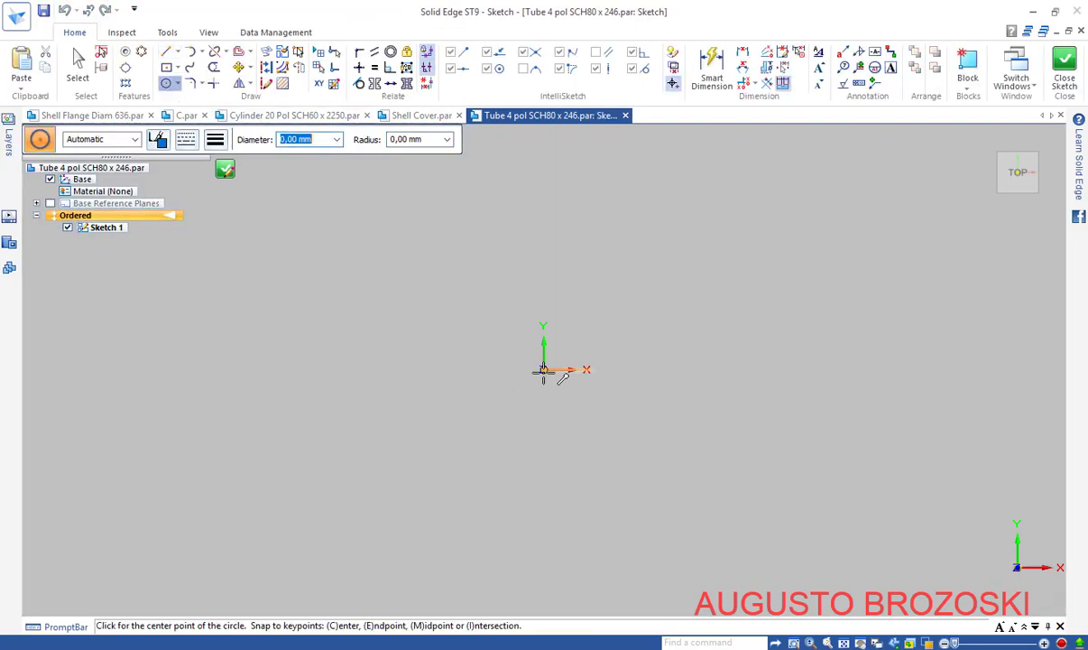
pyautogui.moveTo(545, 366); pyautogui.dragTo(548, 362)
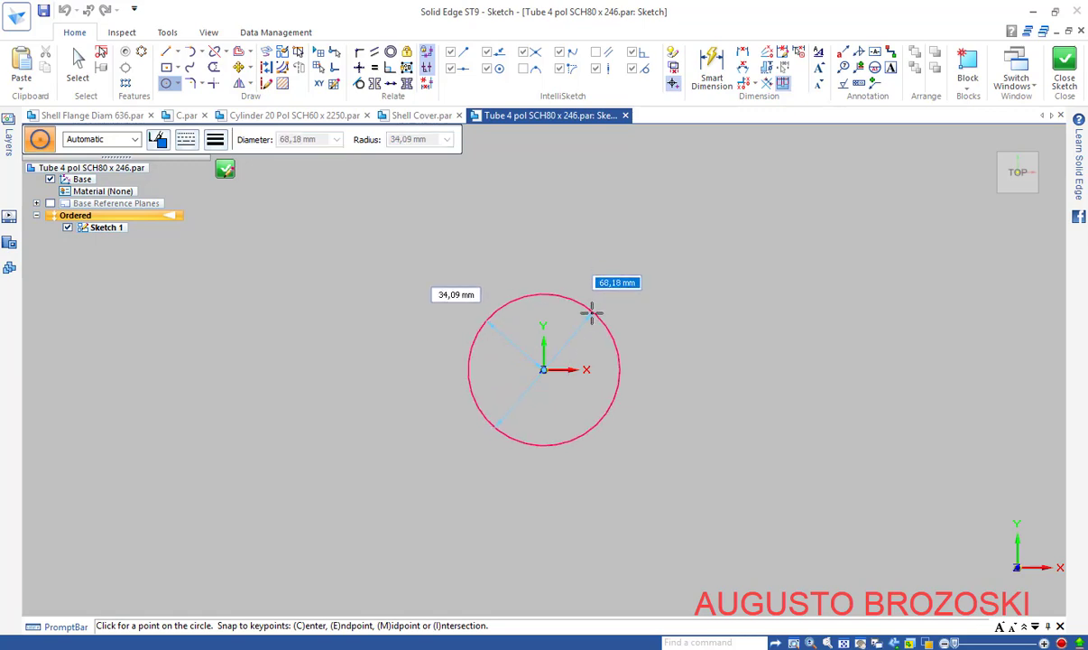
pyautogui.hotkey('alt', 'Tab')
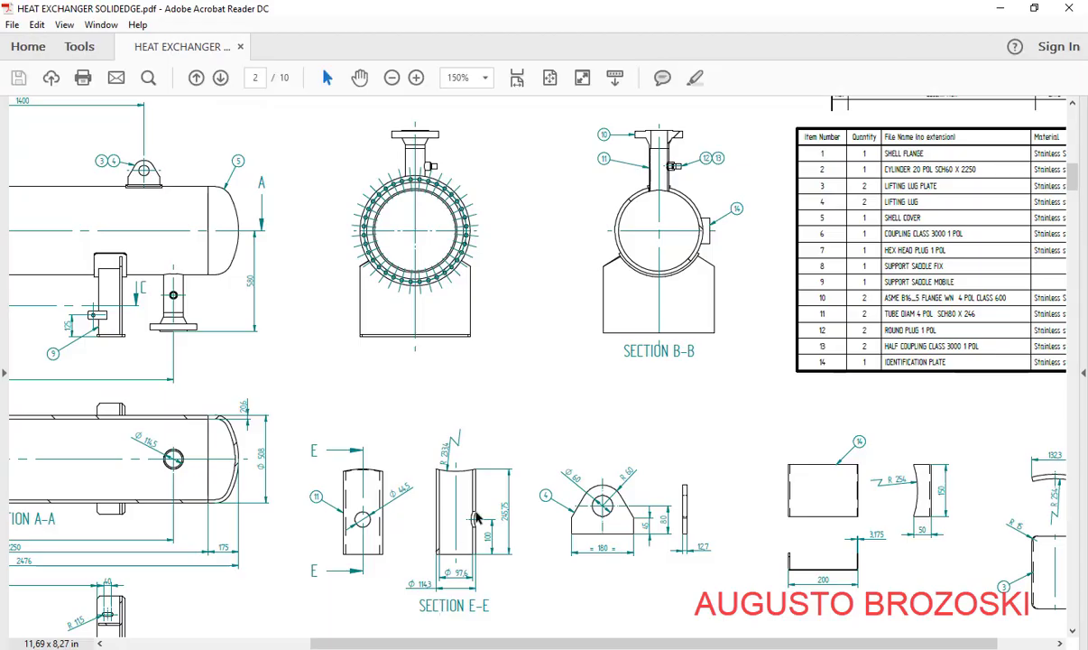
pyautogui.scroll(-3, 478, 517)
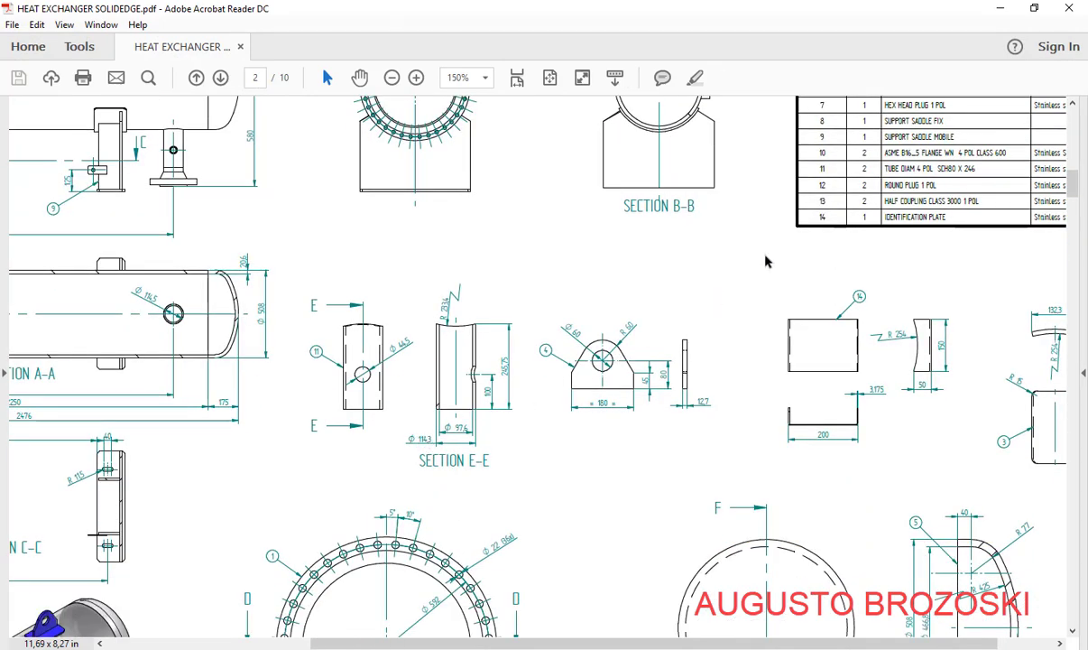
pyautogui.hotkey('alt', 'Tab')
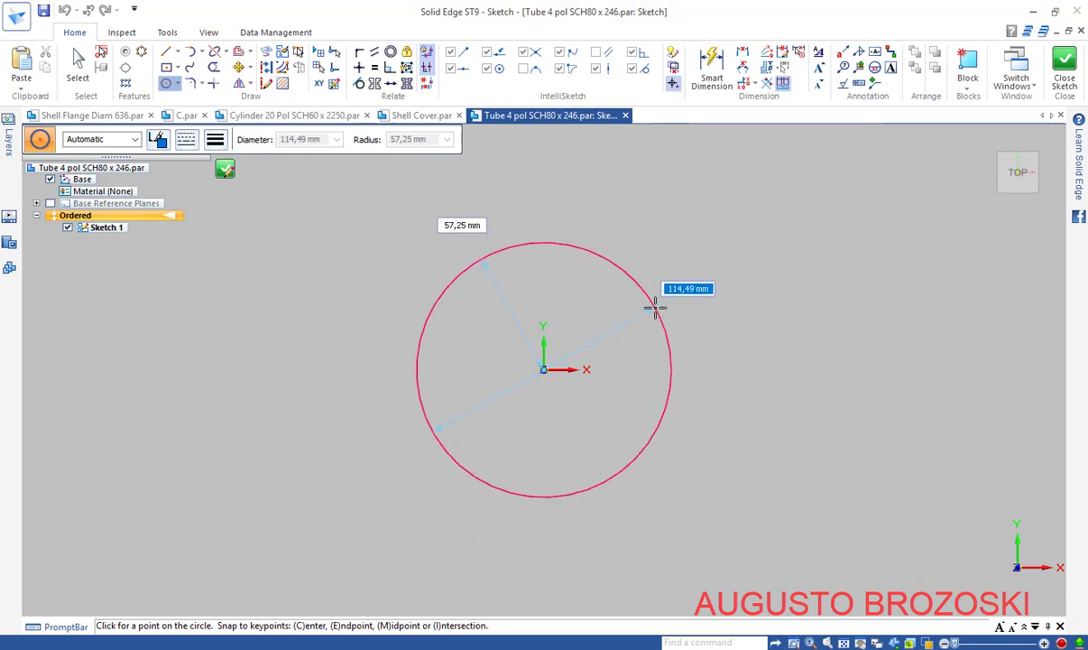
# Set the outer circle to 114,3 mm and add a 97,6 mm inner circle at the origin
pyautogui.write('11')
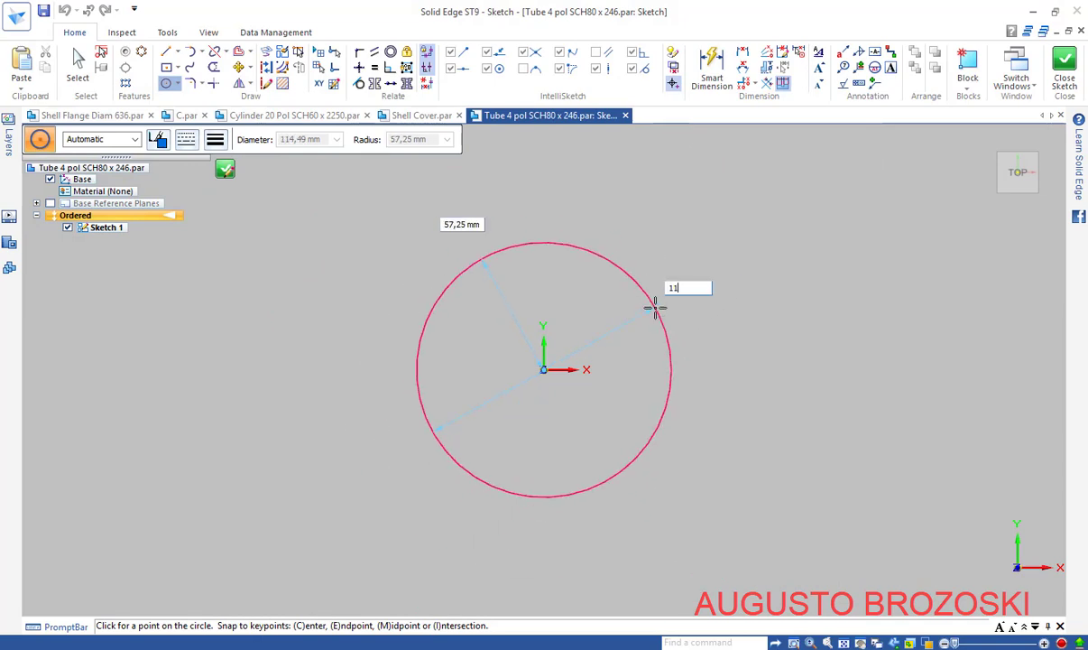
pyautogui.write('4,3')
pyautogui.press('Return')
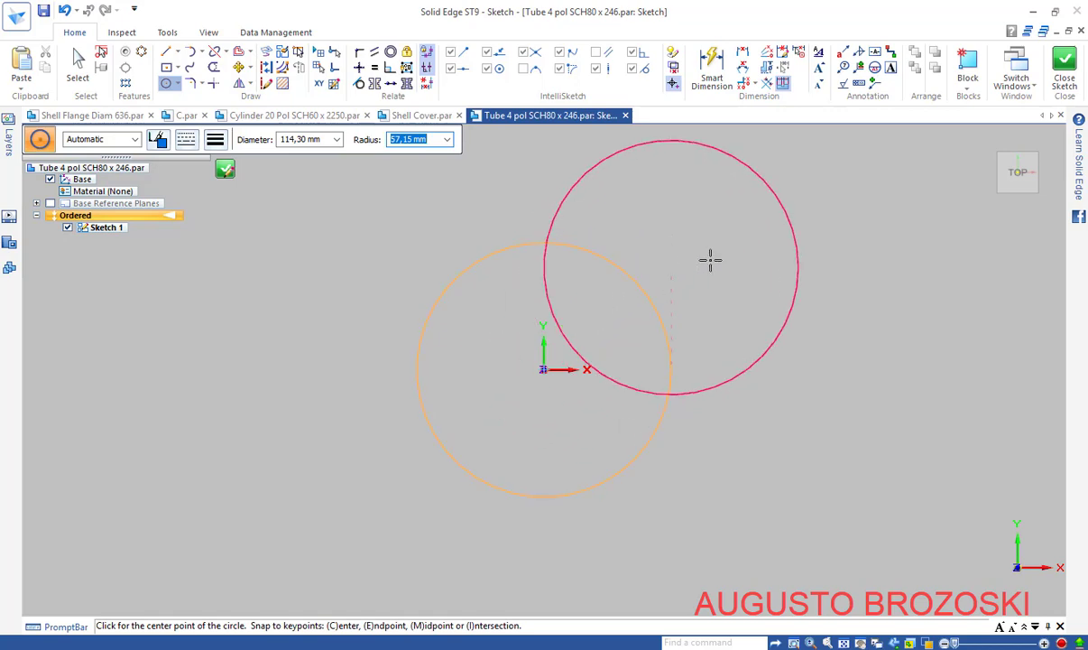
pyautogui.rightClick(738, 253)
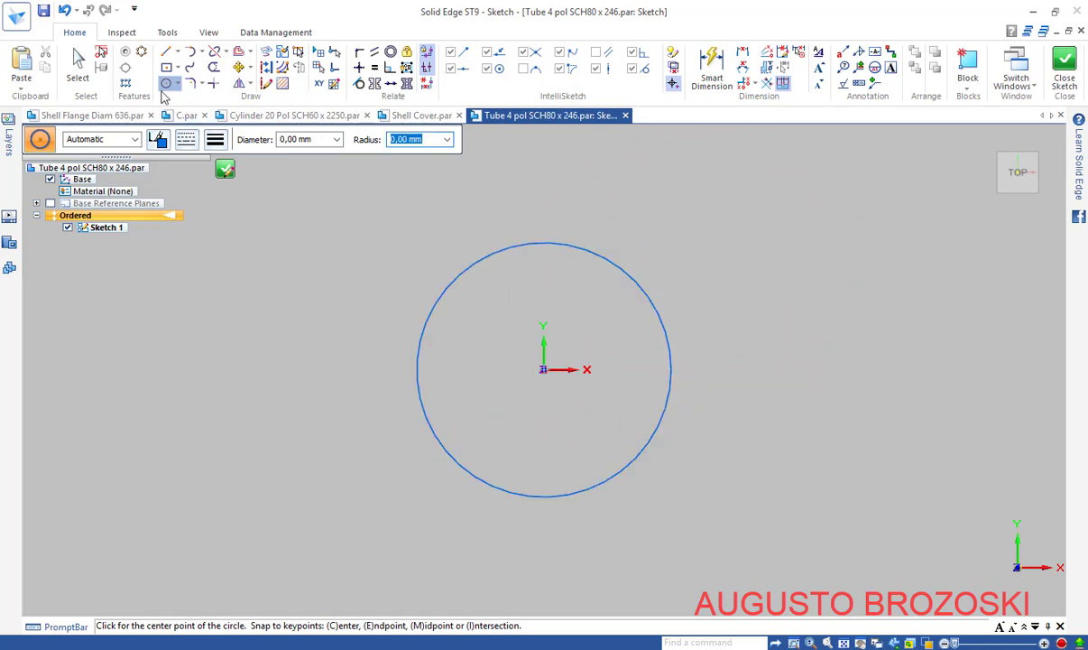
pyautogui.click(542, 369)
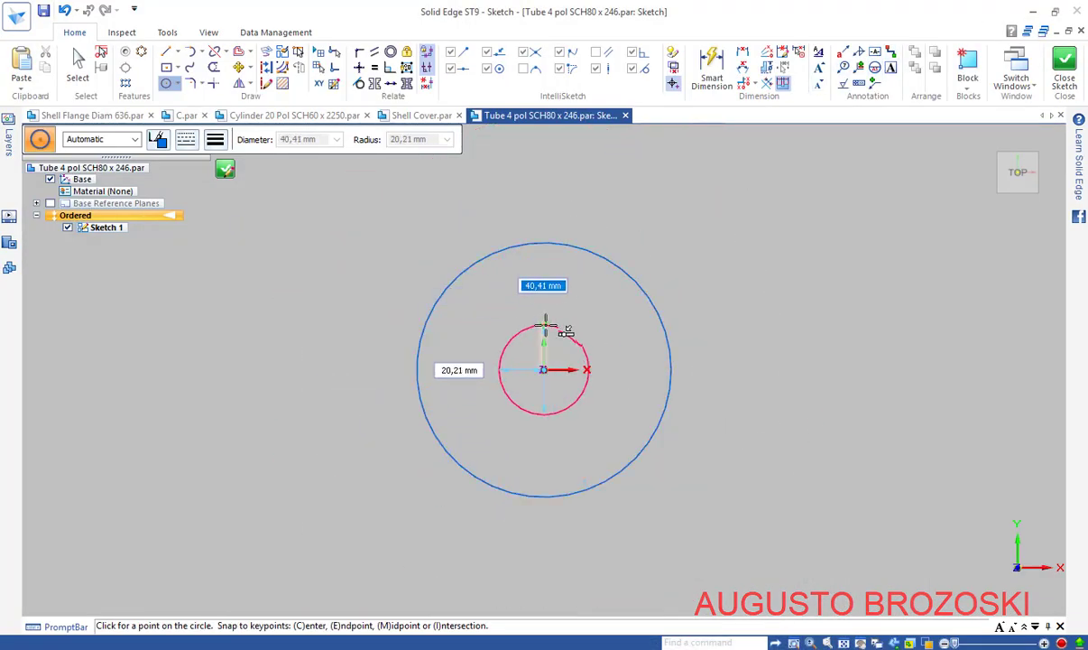
pyautogui.write('97')
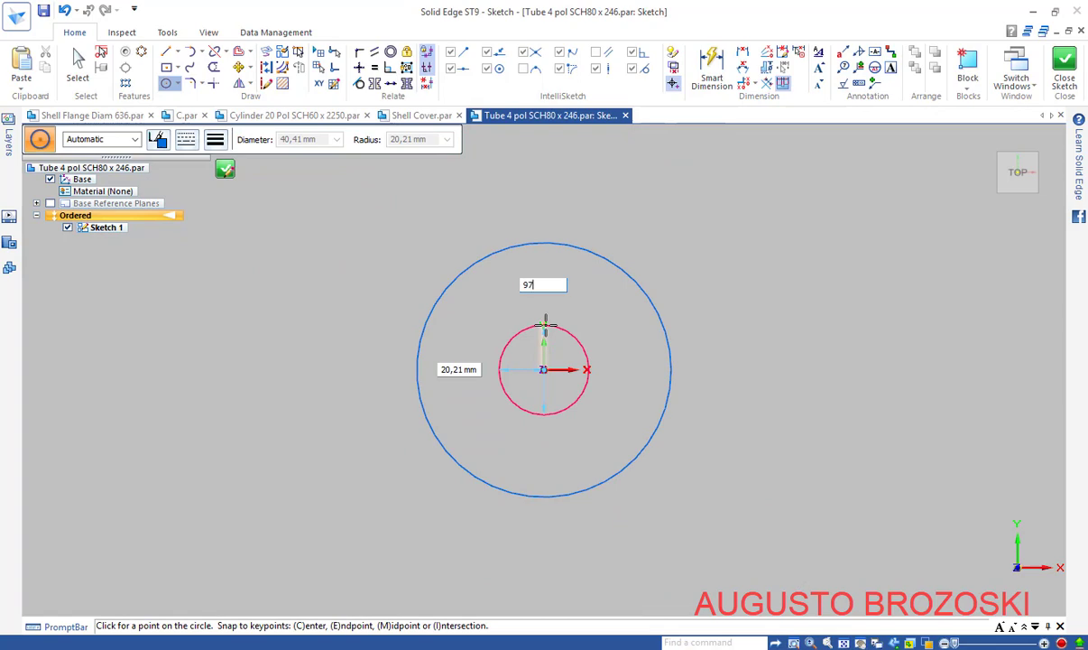
pyautogui.write(',6')
pyautogui.press('Return')
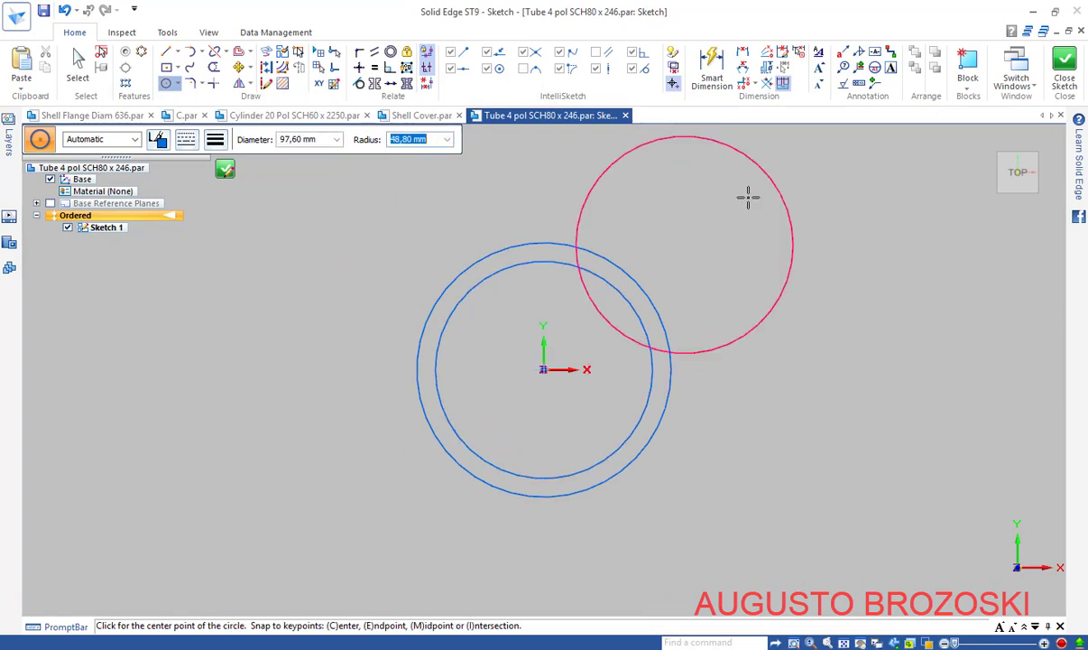
pyautogui.press('Escape')
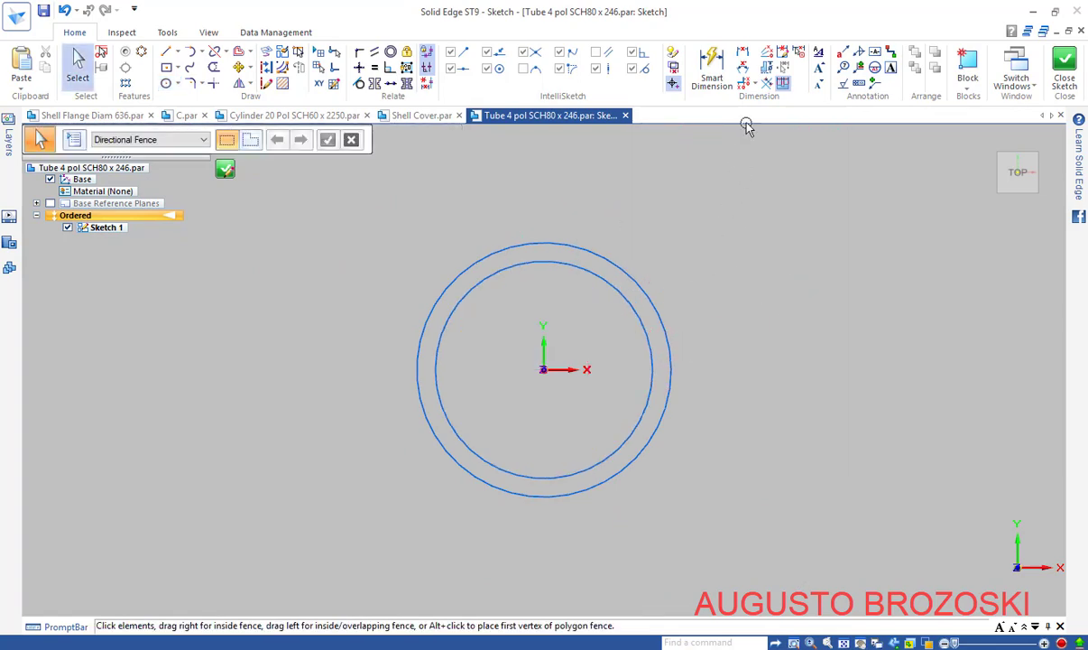
# Dimension the two circles Ø114,3 and Ø97,6, then close the sketch
pyautogui.click(645, 284)
pyautogui.click(686, 266)
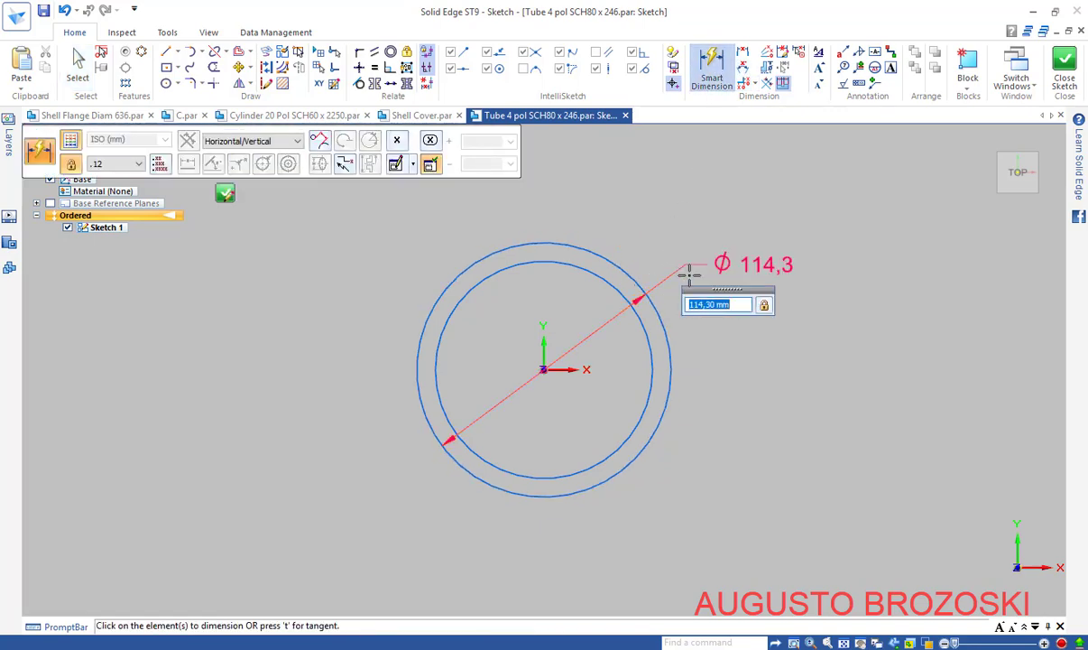
pyautogui.press('Return')
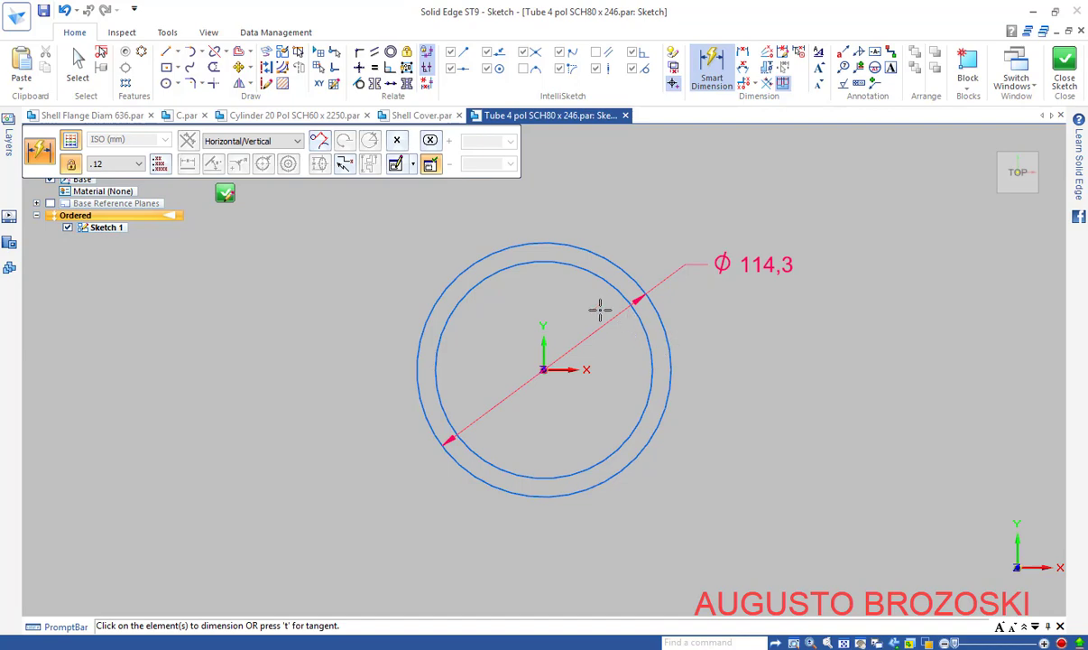
pyautogui.click(561, 264)
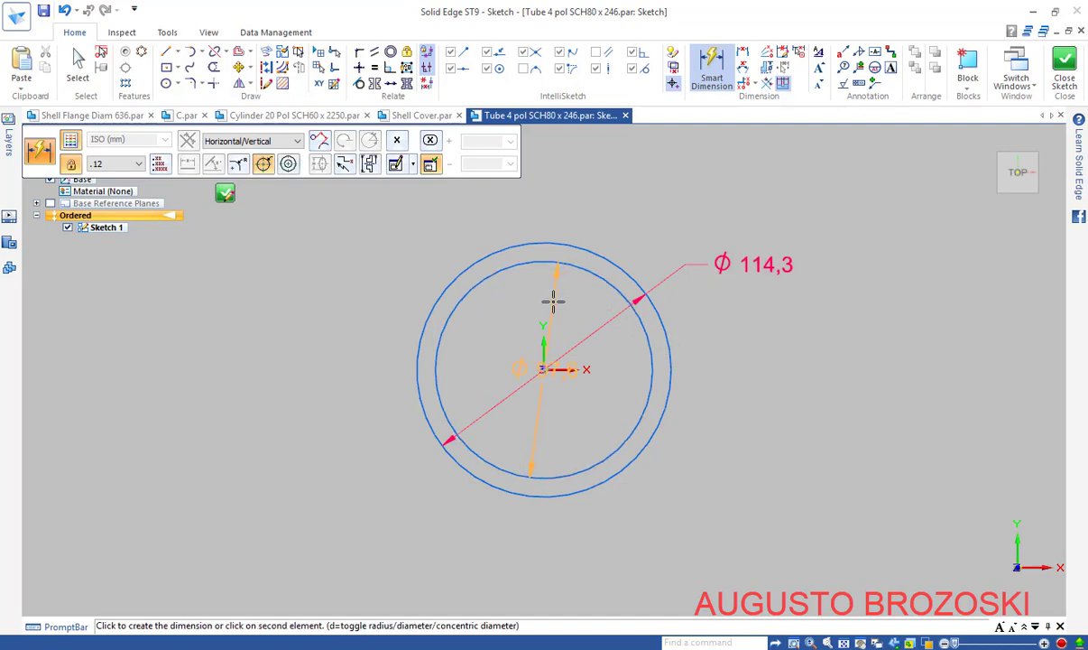
pyautogui.click(556, 310)
pyautogui.press('Return')
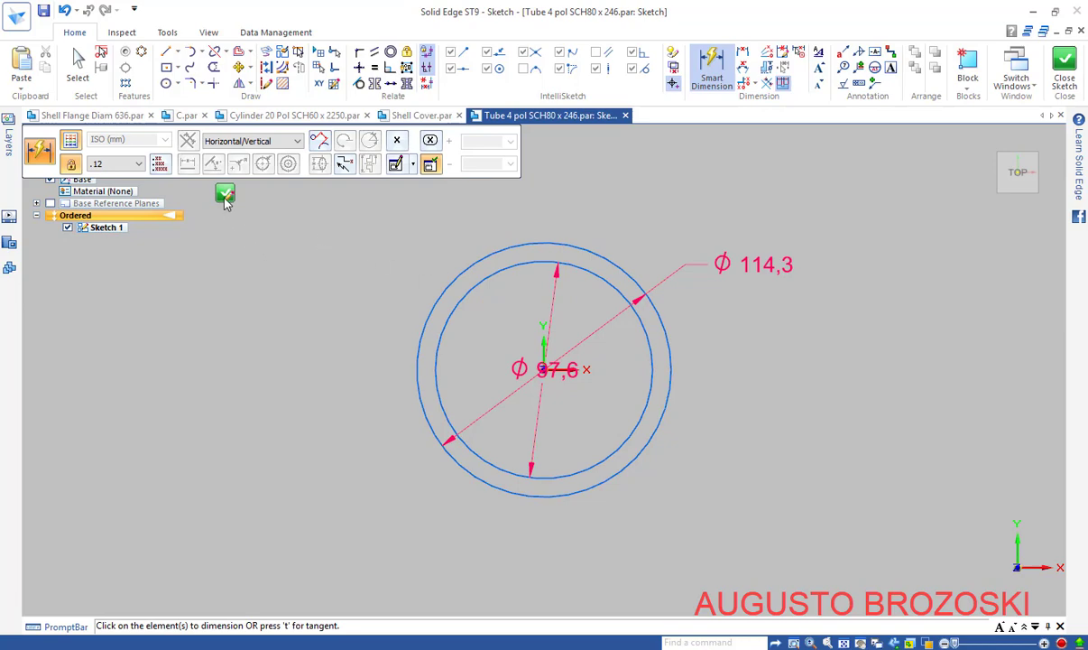
pyautogui.click(225, 196)
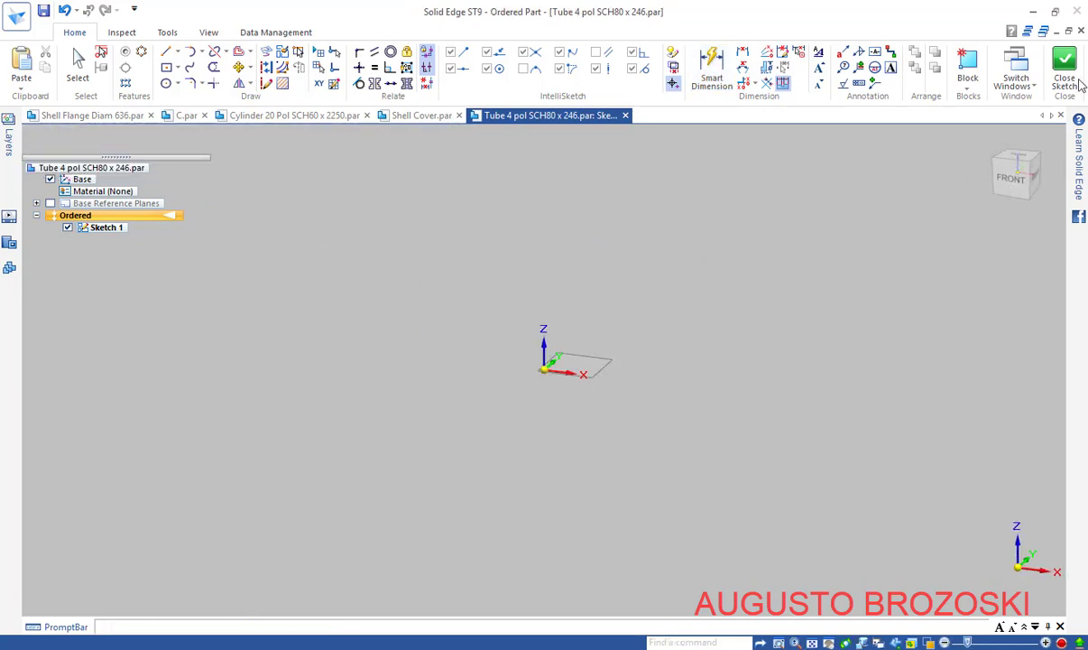
# Finish Sketch 1 and start an extrude using the two-circle chain as the profile
pyautogui.click(1066, 77)
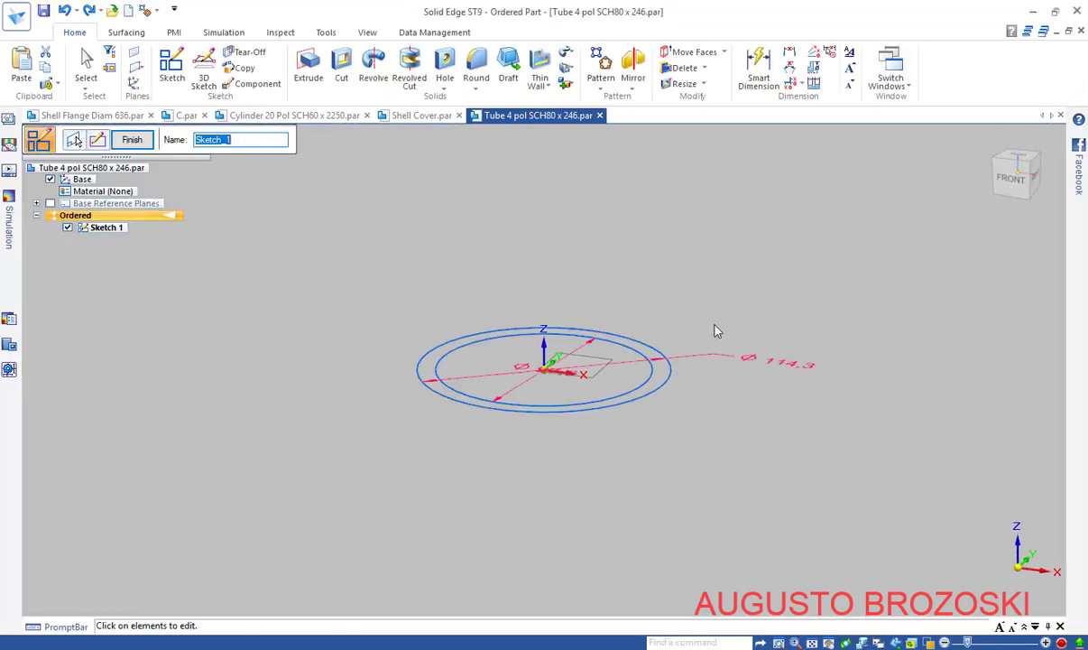
pyautogui.click(129, 145)
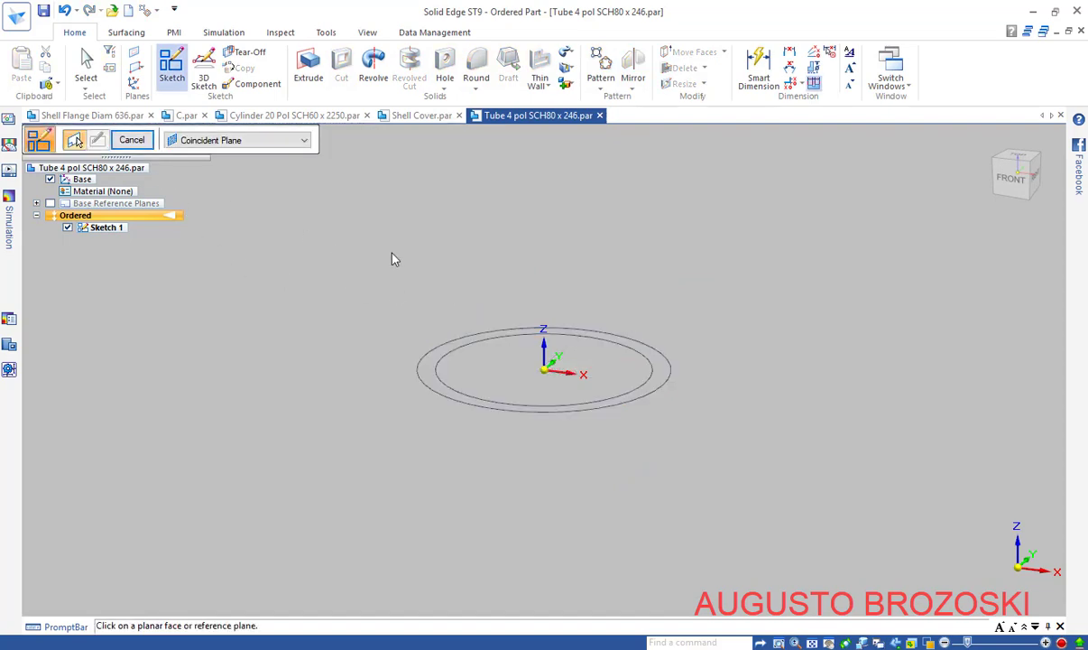
pyautogui.click(136, 141)
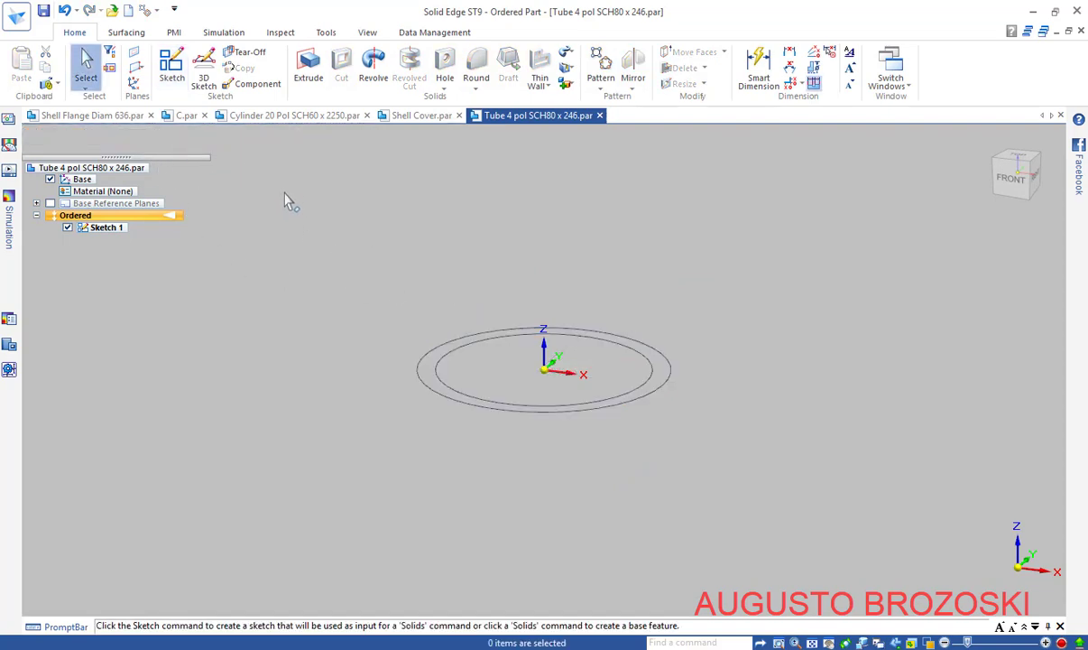
pyautogui.click(308, 74)
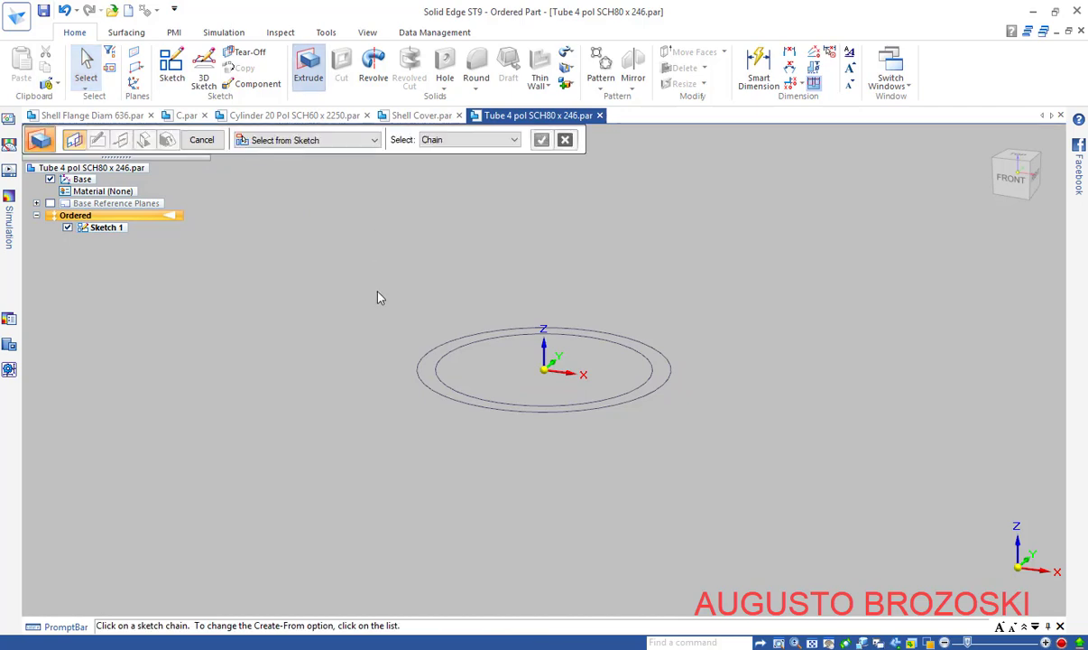
pyautogui.click(422, 369)
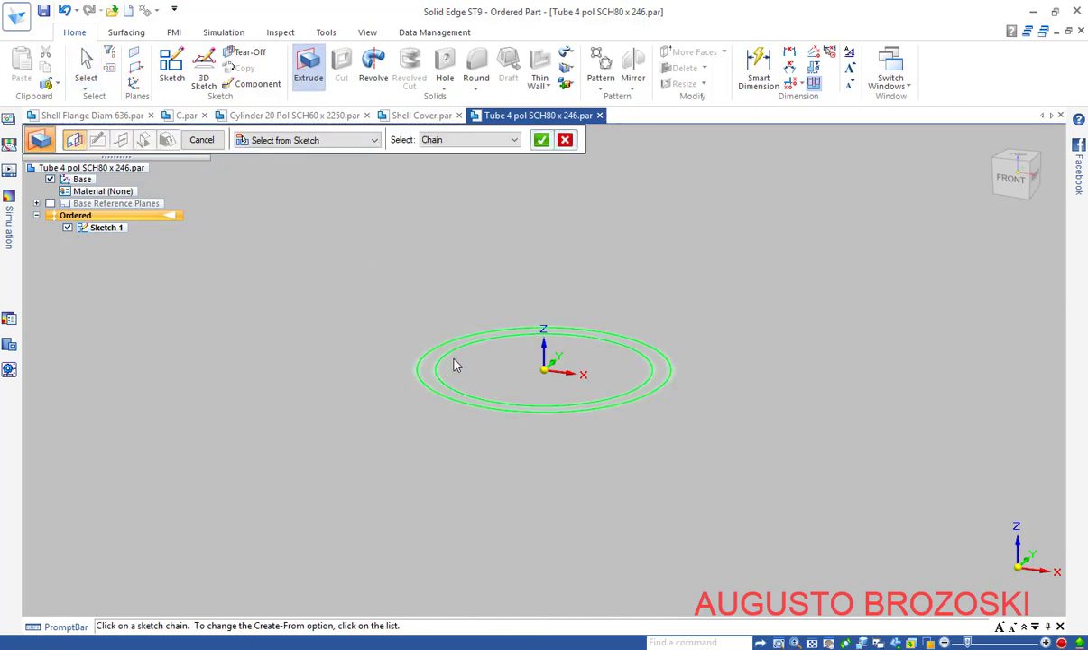
pyautogui.click(542, 140)
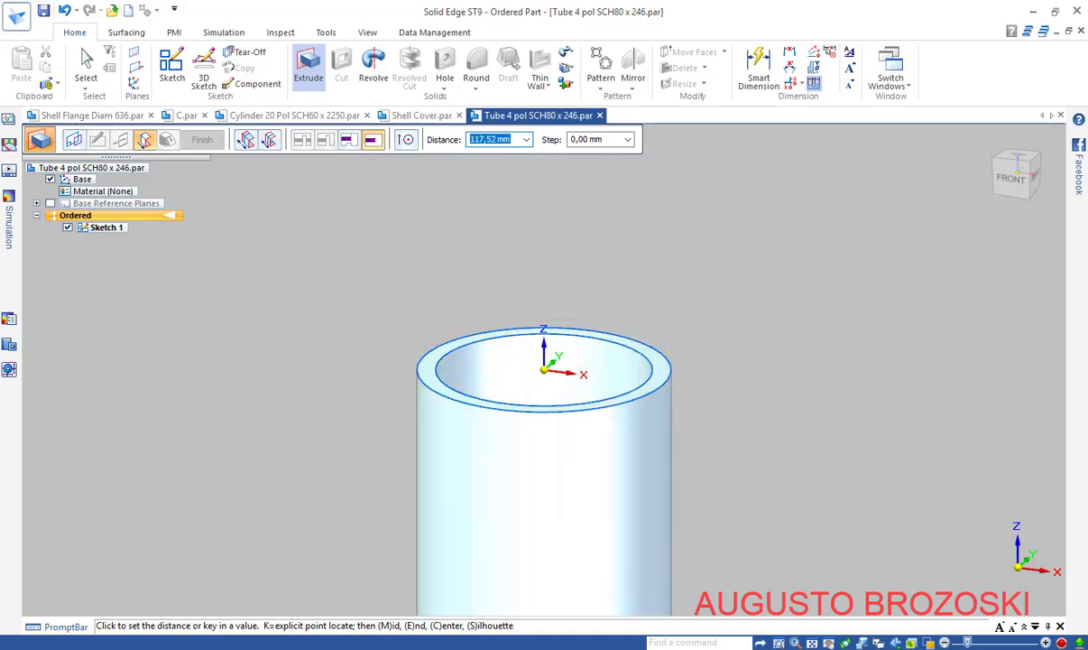
# View the drawing's Section E-E in Acrobat Reader at 300% zoom
pyautogui.hotkey('alt', 'Tab')
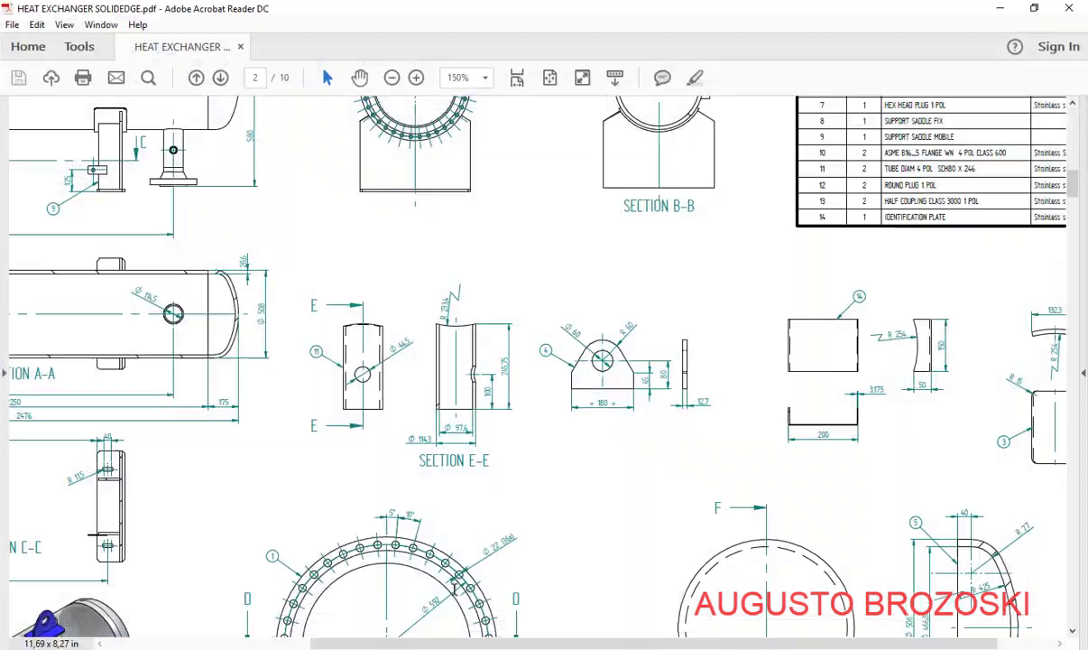
pyautogui.click(416, 80)
pyautogui.click(415, 80)
pyautogui.scroll(-3, 560, 381)
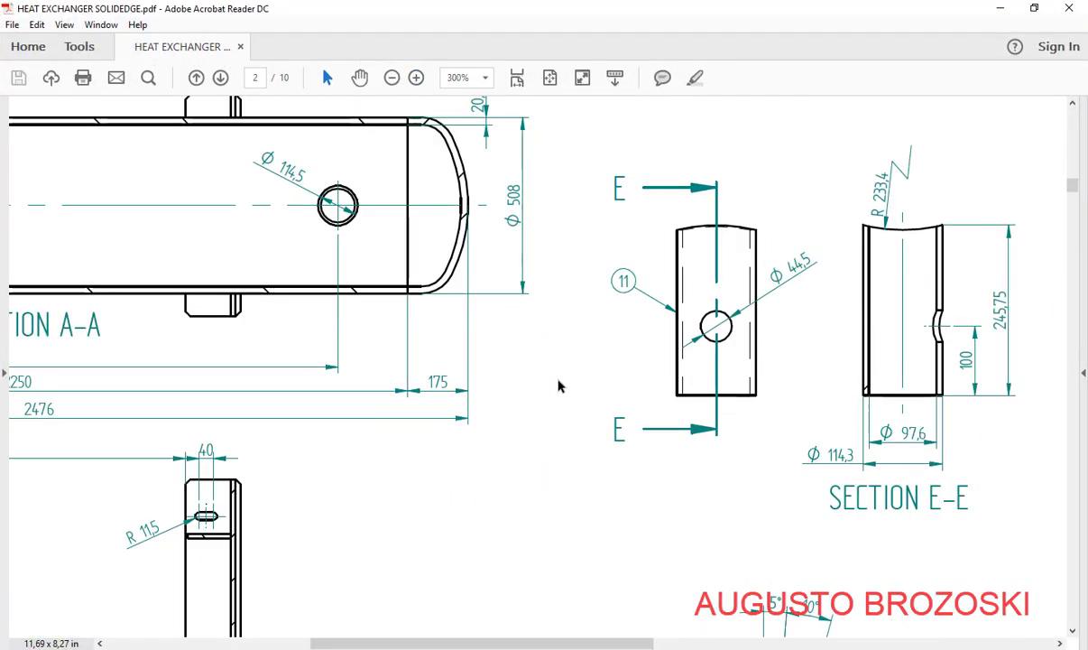
pyautogui.moveTo(458, 643); pyautogui.dragTo(640, 642)
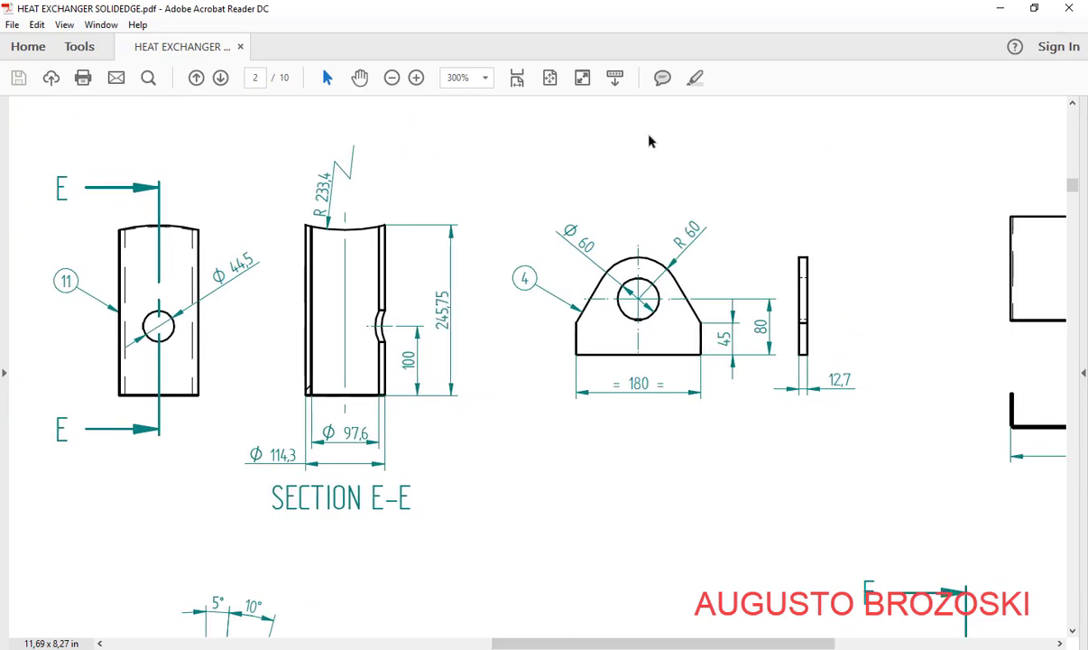
# Extrude the ring profile 245,75 mm upward into Protrusion 1 and reset to the isometric view
pyautogui.click(998, 14)
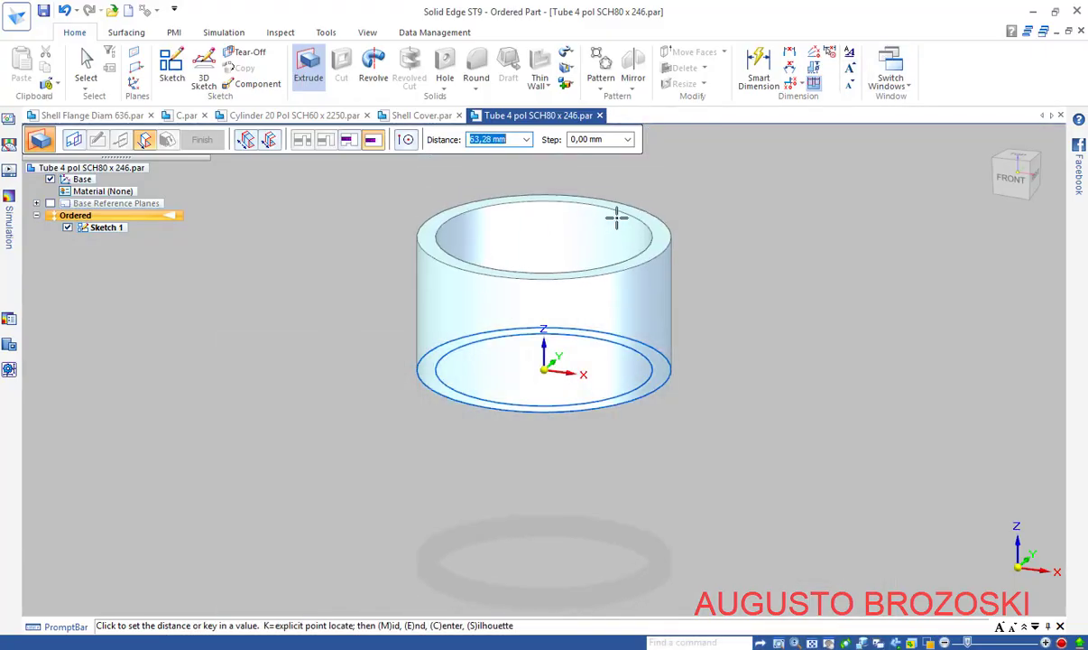
pyautogui.write('245')
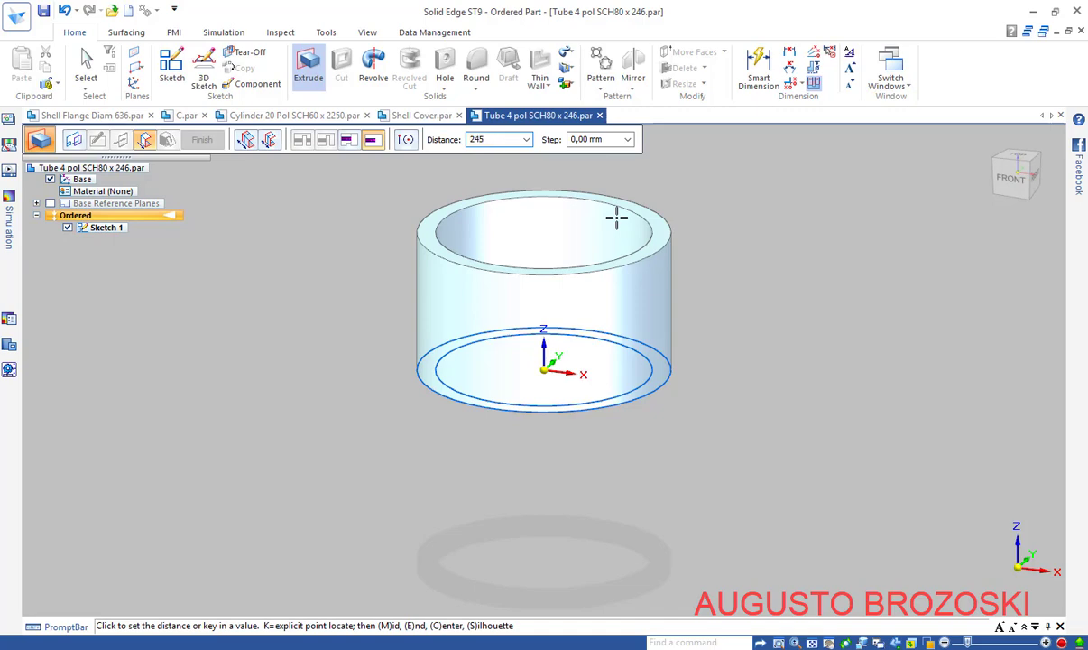
pyautogui.write(',75')
pyautogui.press('Tab')
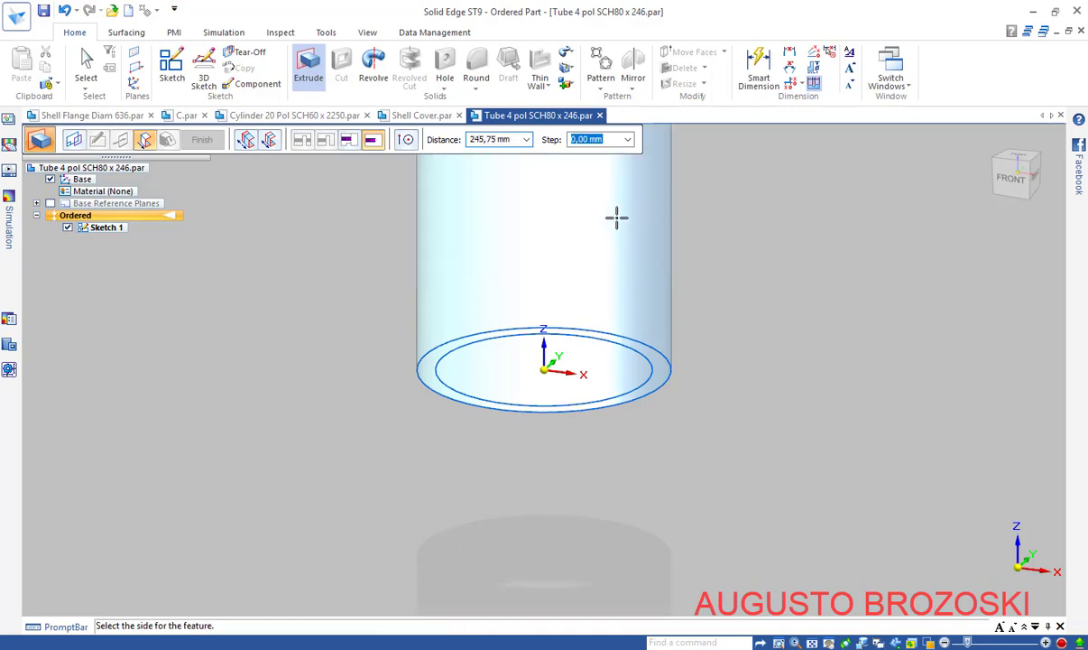
pyautogui.click(713, 171)
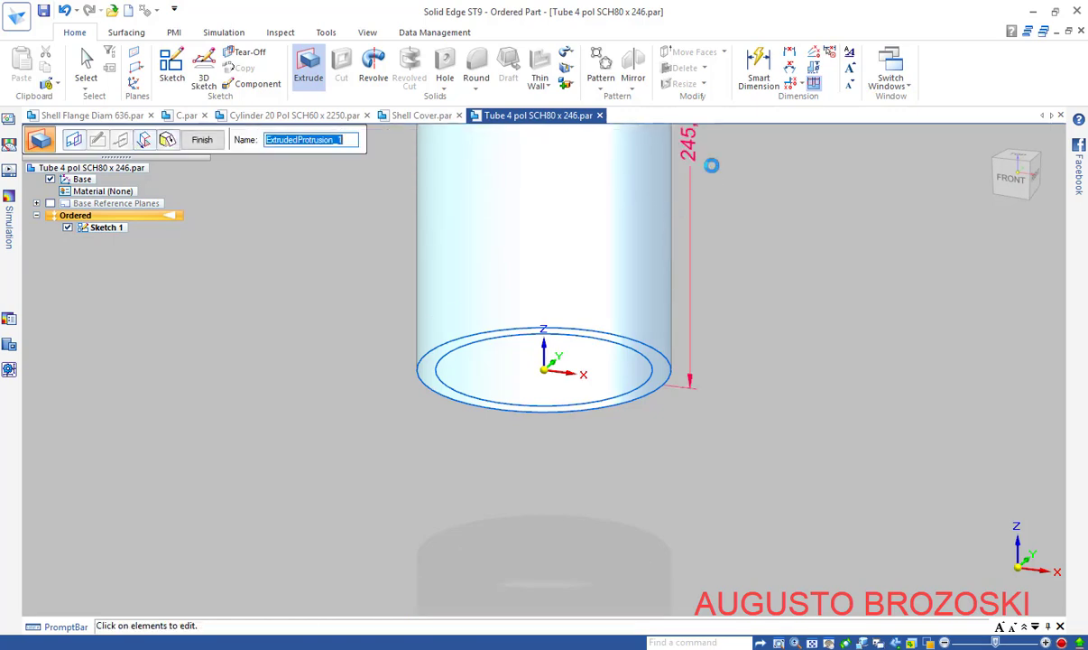
pyautogui.click(204, 140)
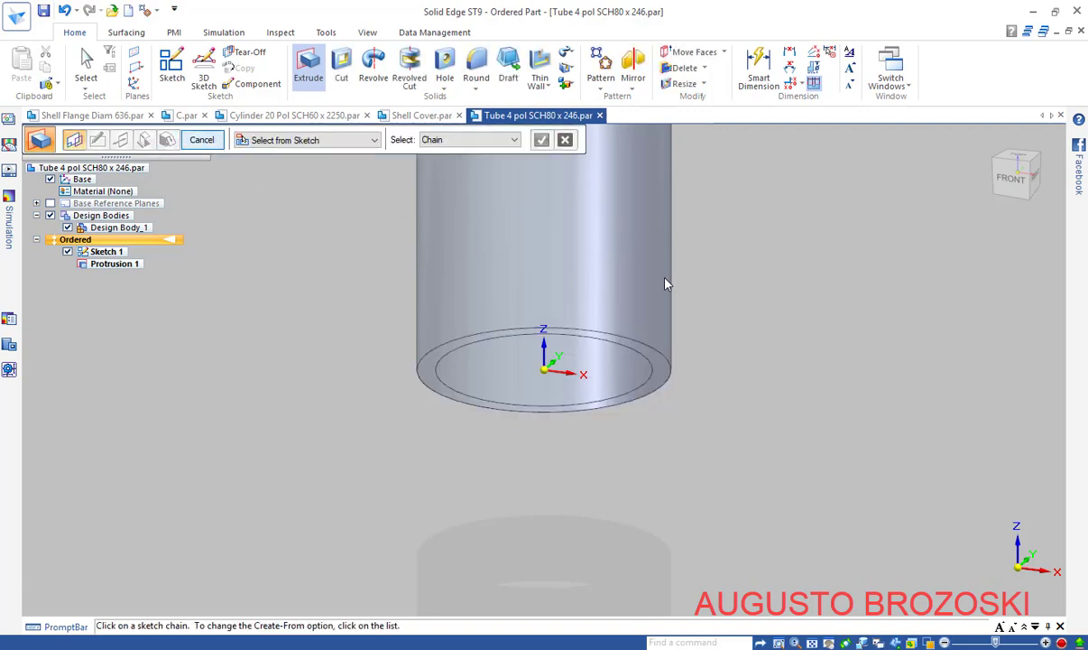
pyautogui.click(989, 206)
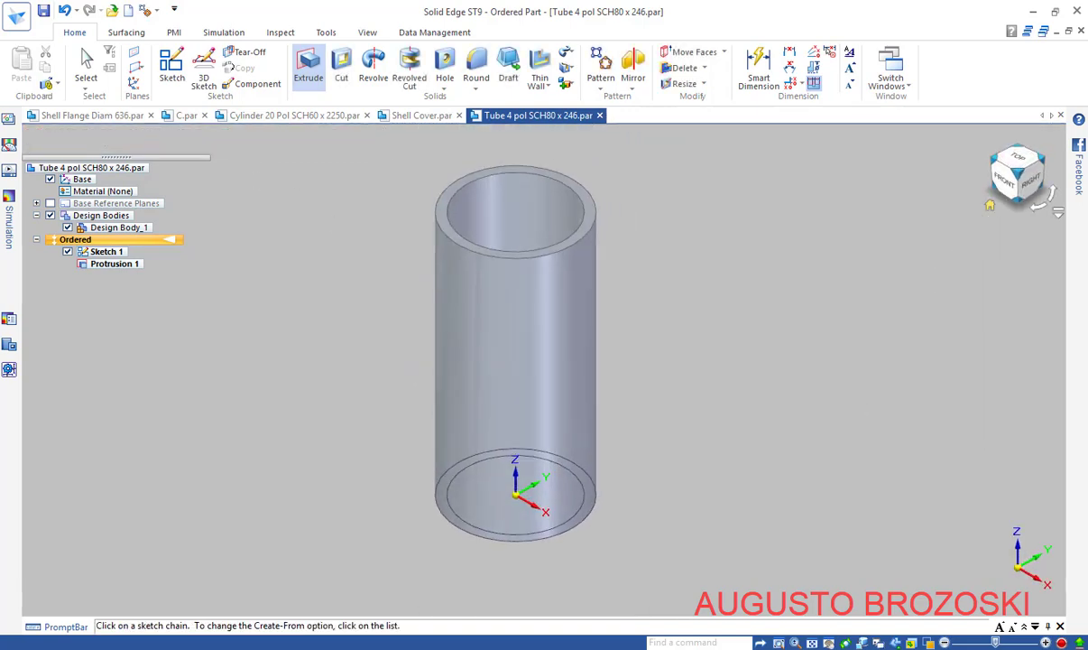
# Save the part and recheck Section E-E in the drawing PDF
pyautogui.hotkey('ctrl', 's')
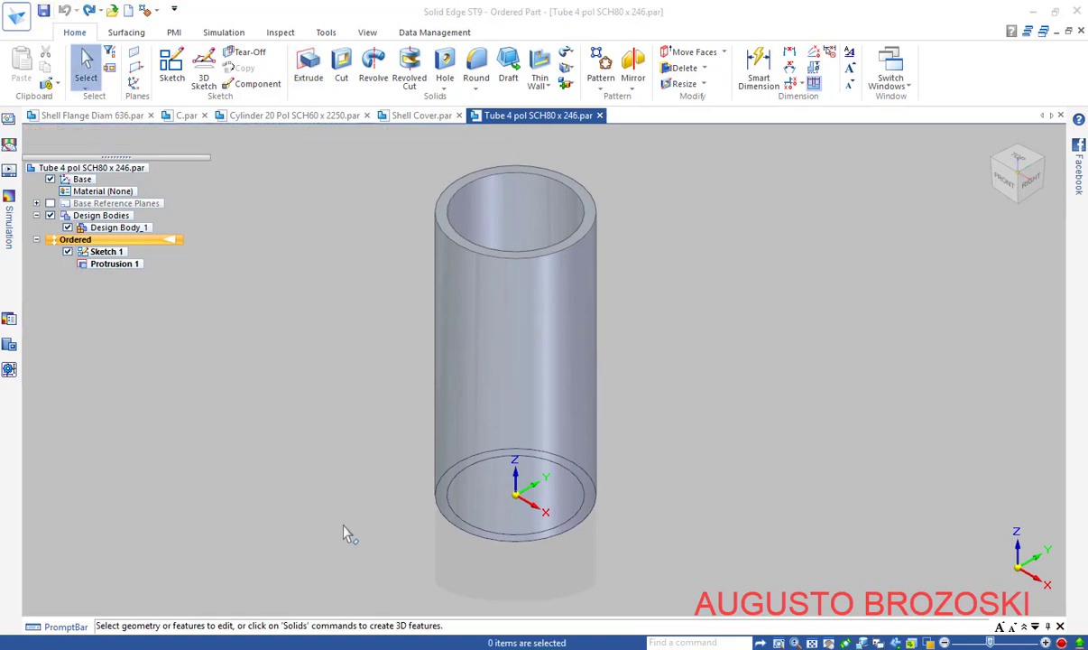
pyautogui.hotkey('alt', 'Tab')
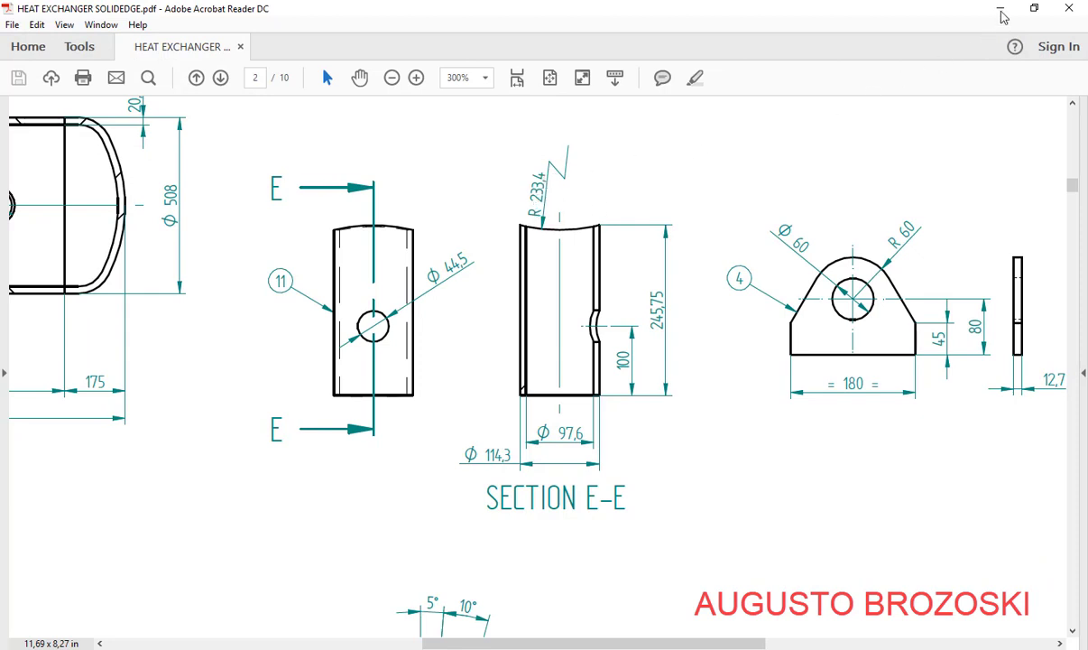
pyautogui.hotkey('alt', 'Tab')
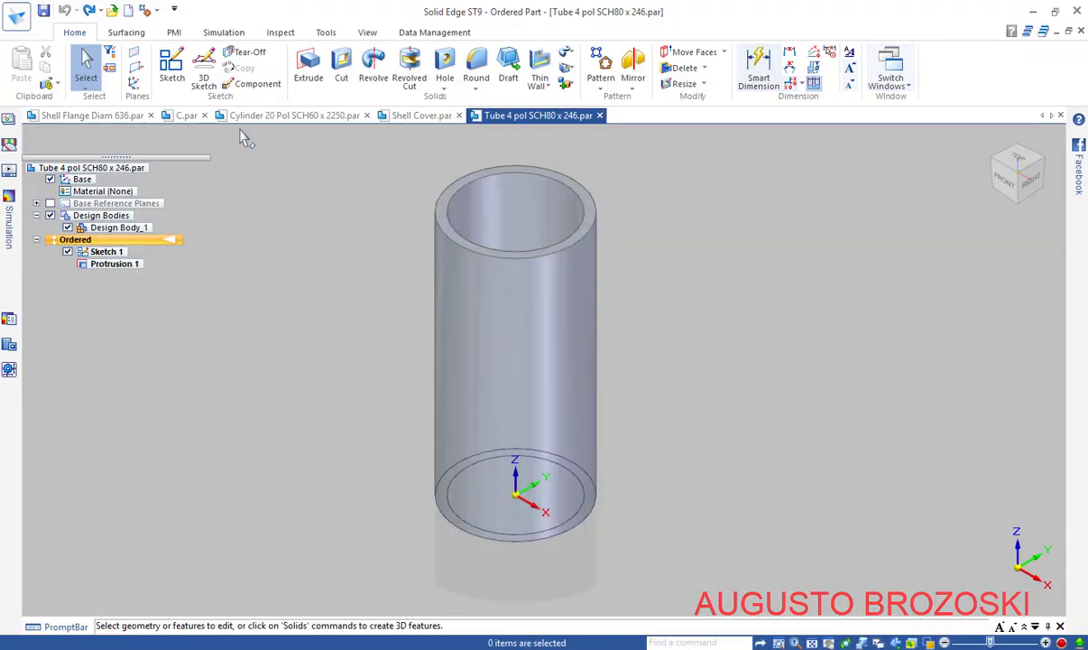
# Start Sketch 4 on the front plane and draw a large circle centred on the tube axis above its top
pyautogui.click(172, 65)
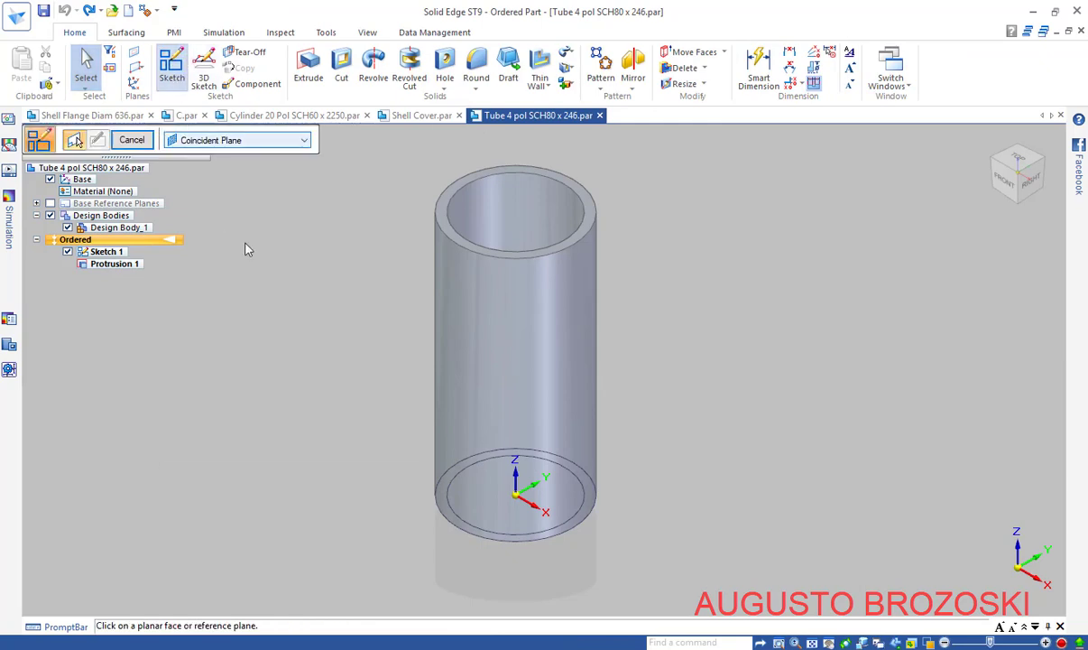
pyautogui.click(514, 498)
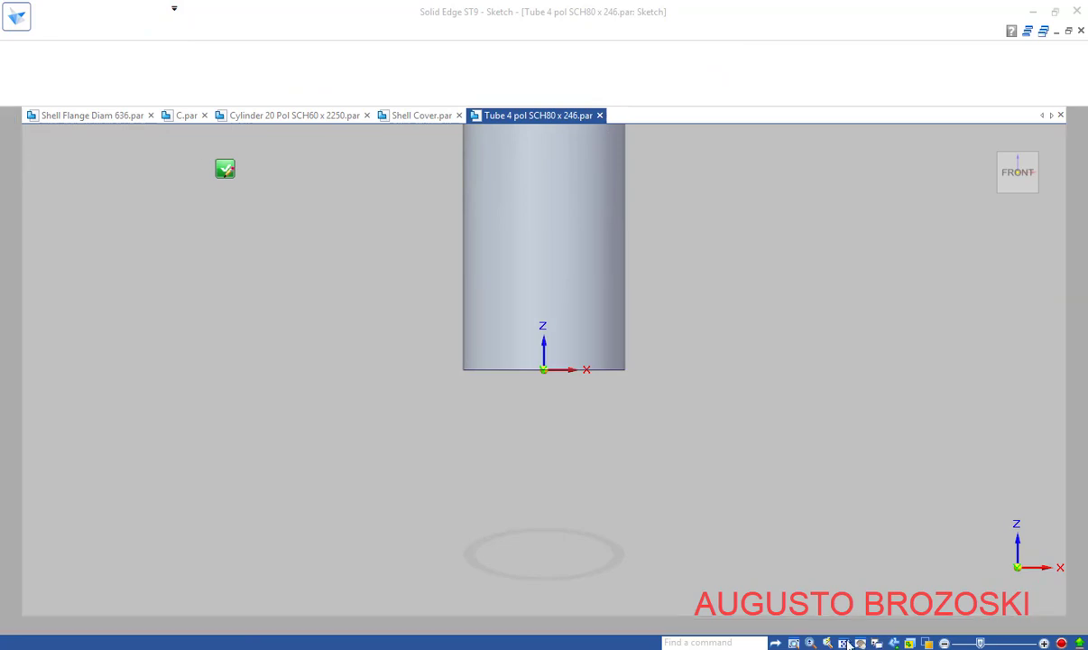
pyautogui.scroll(-1, 621, 453)
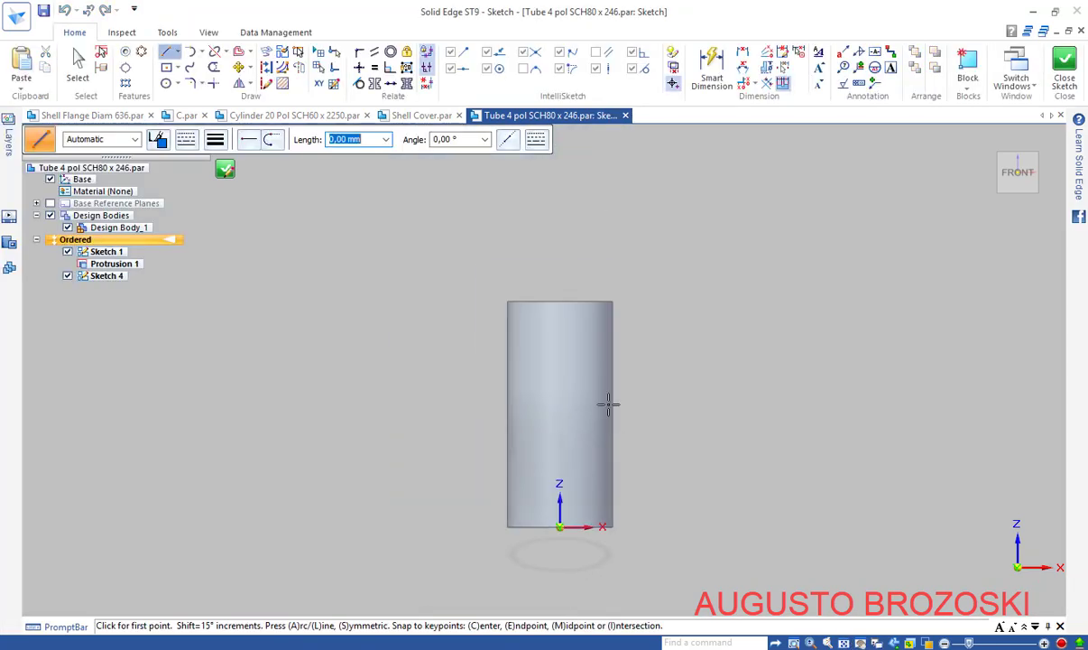
pyautogui.click(166, 83)
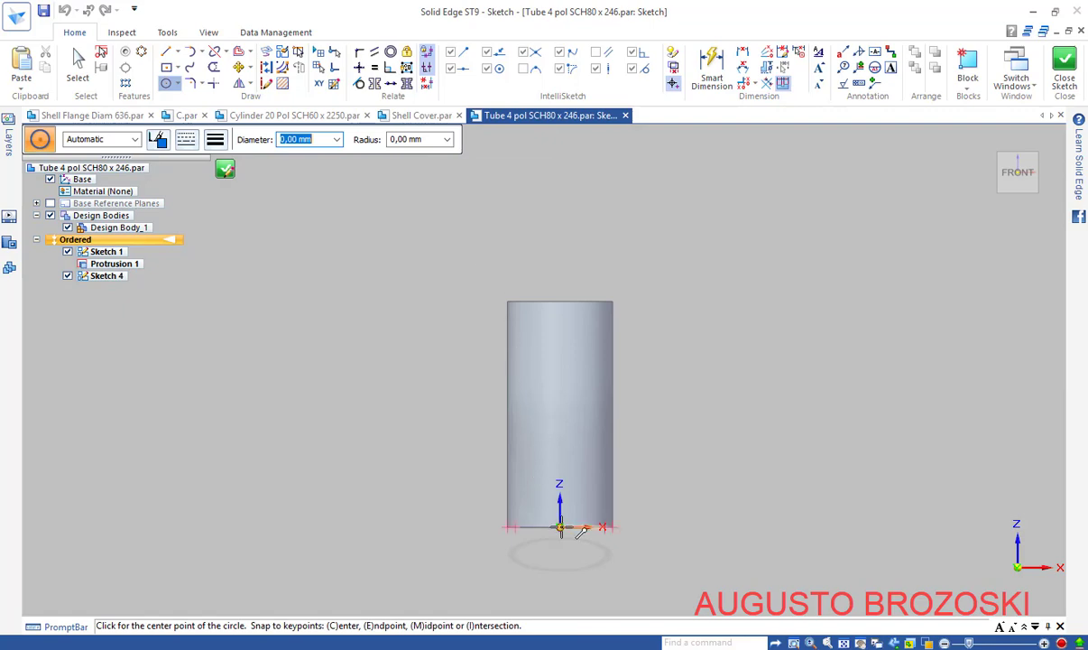
pyautogui.click(565, 164)
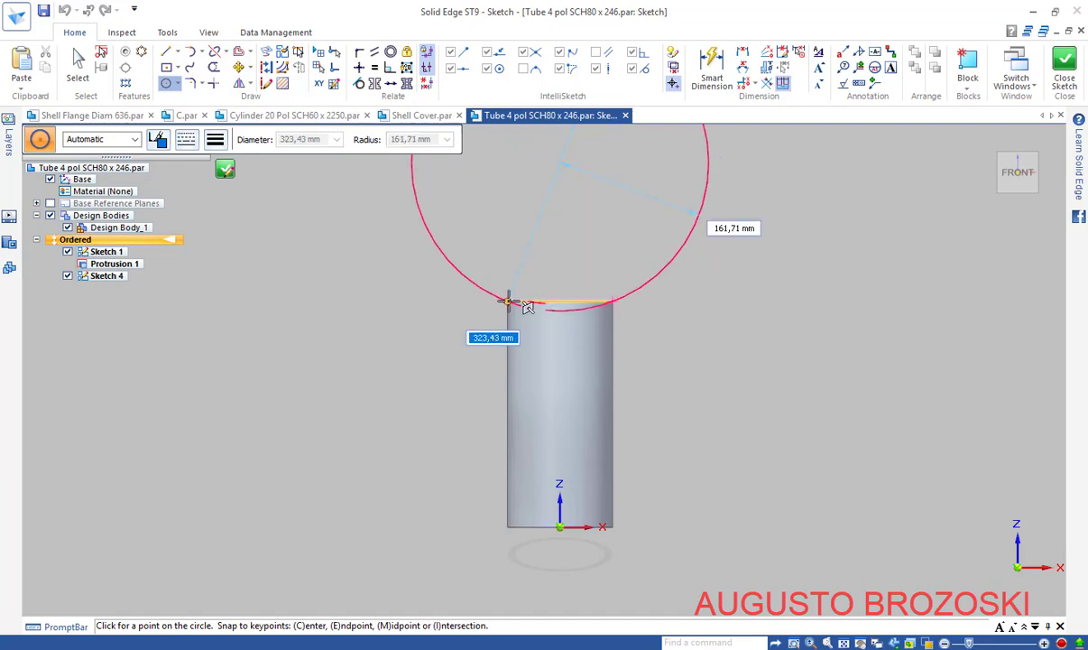
pyautogui.click(508, 300)
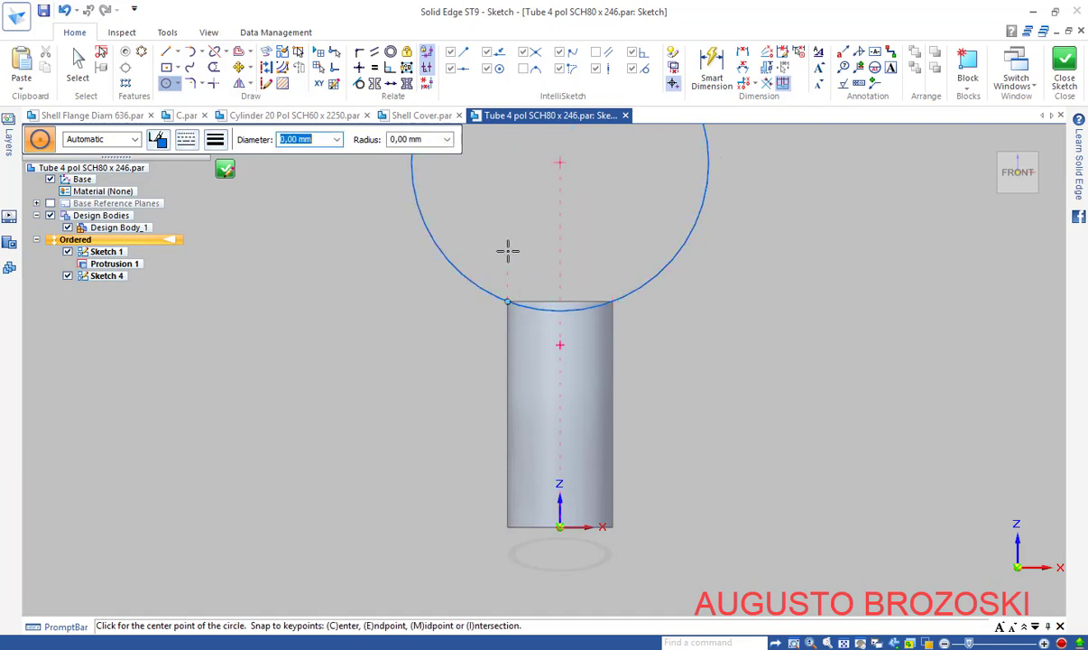
pyautogui.press('Escape')
pyautogui.click(719, 78)
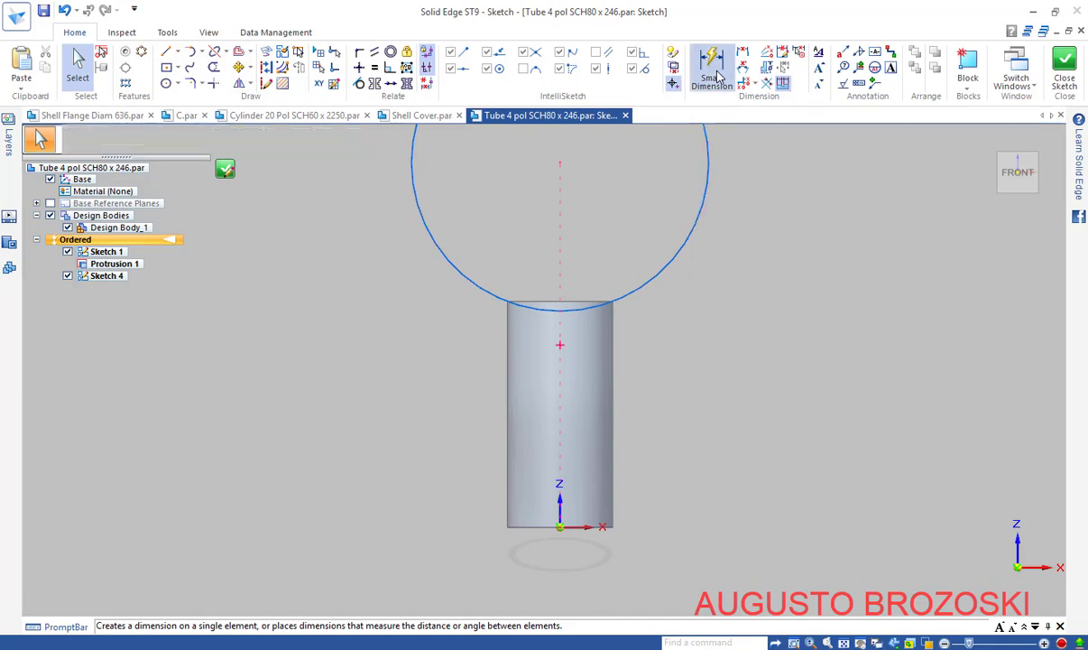
# Dimension the Sketch 4 circle as radius R 233,4 mm, verified against the drawing
pyautogui.click(719, 78)
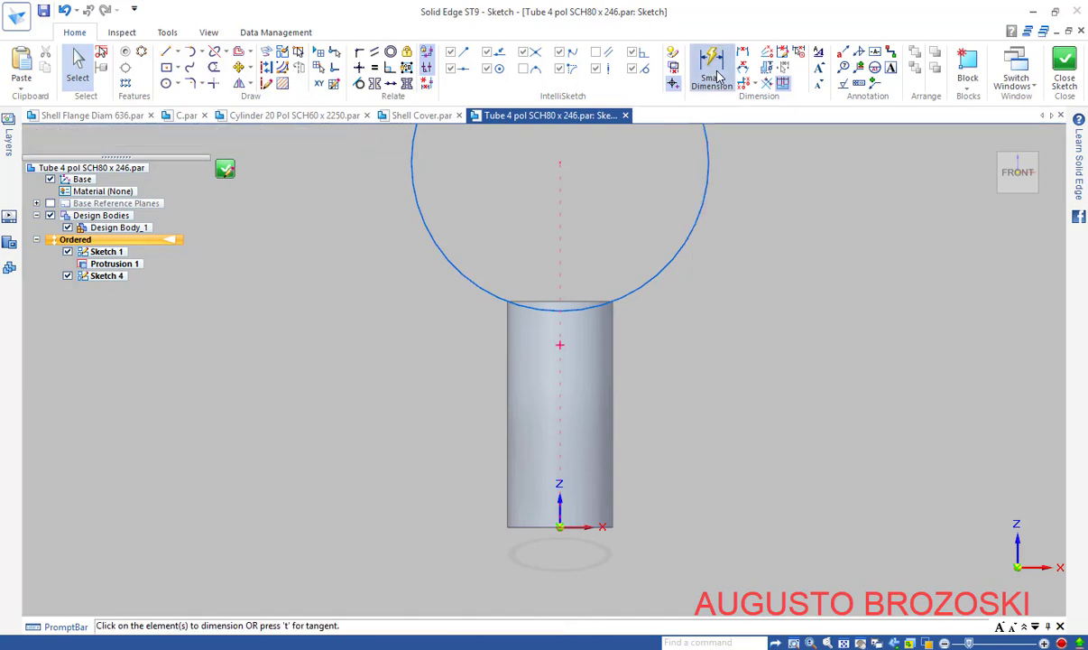
pyautogui.click(478, 282)
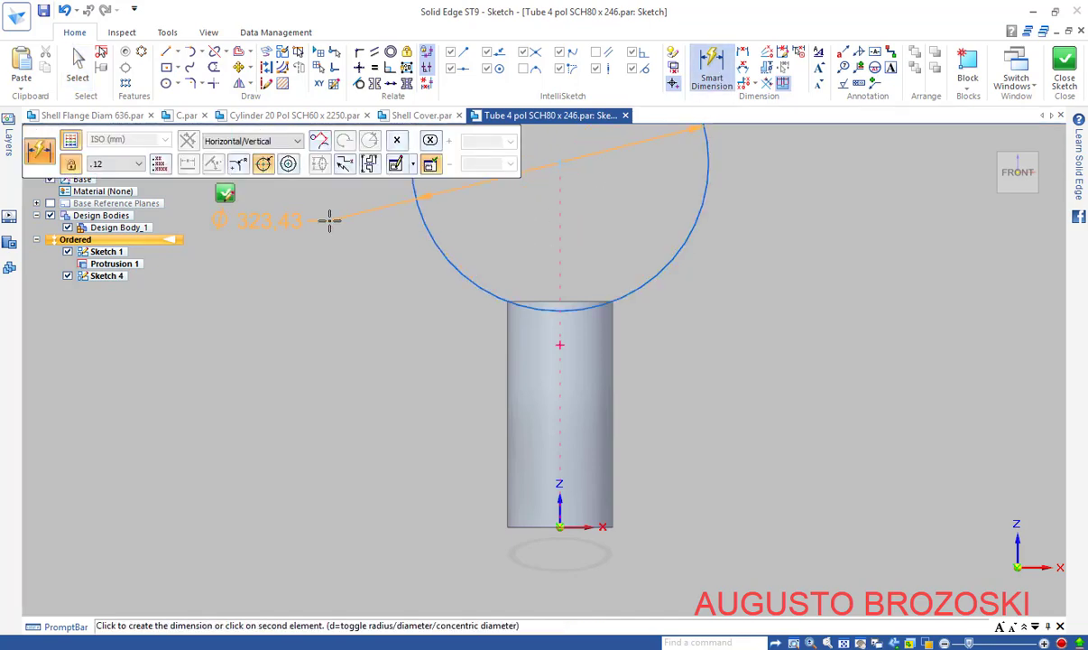
pyautogui.click(238, 165)
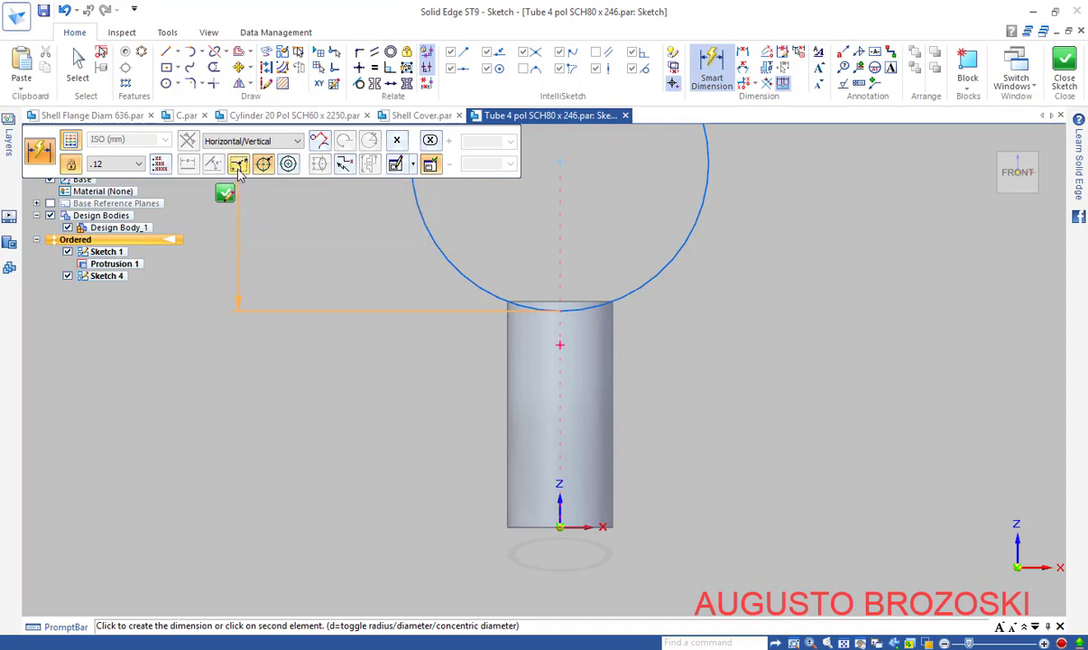
pyautogui.click(621, 231)
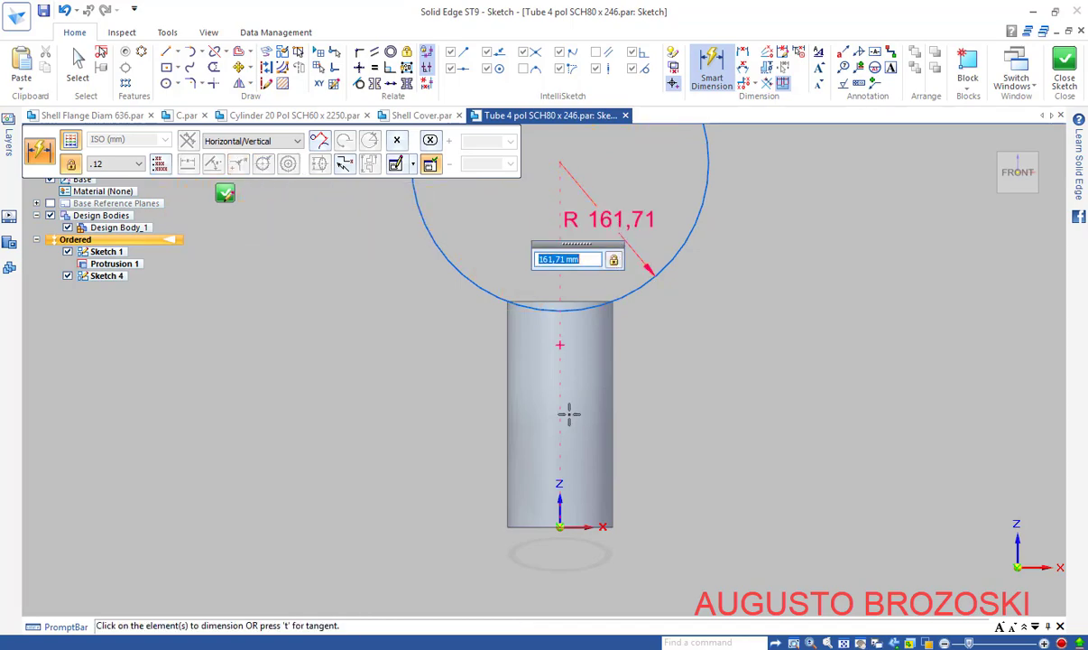
pyautogui.click(462, 648)
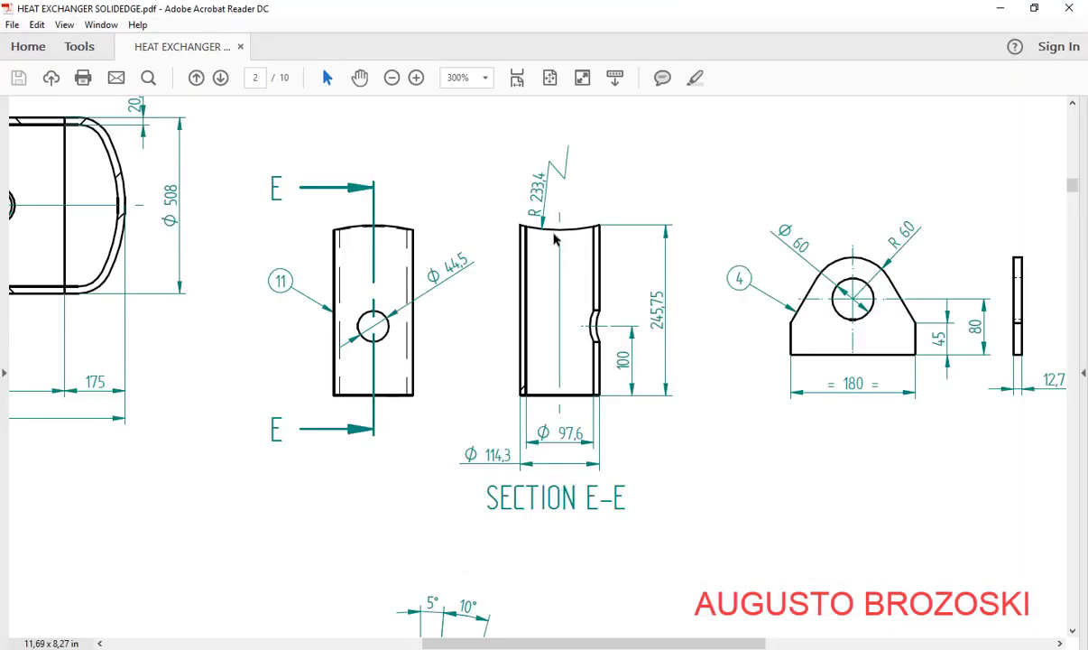
pyautogui.click(998, 10)
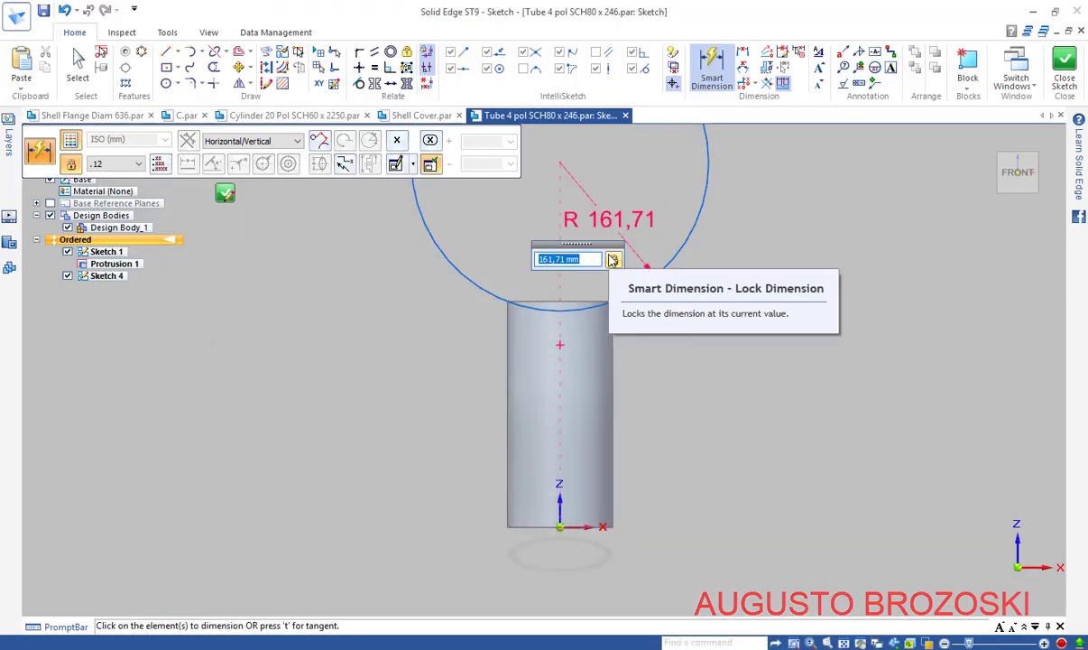
pyautogui.write('233,4')
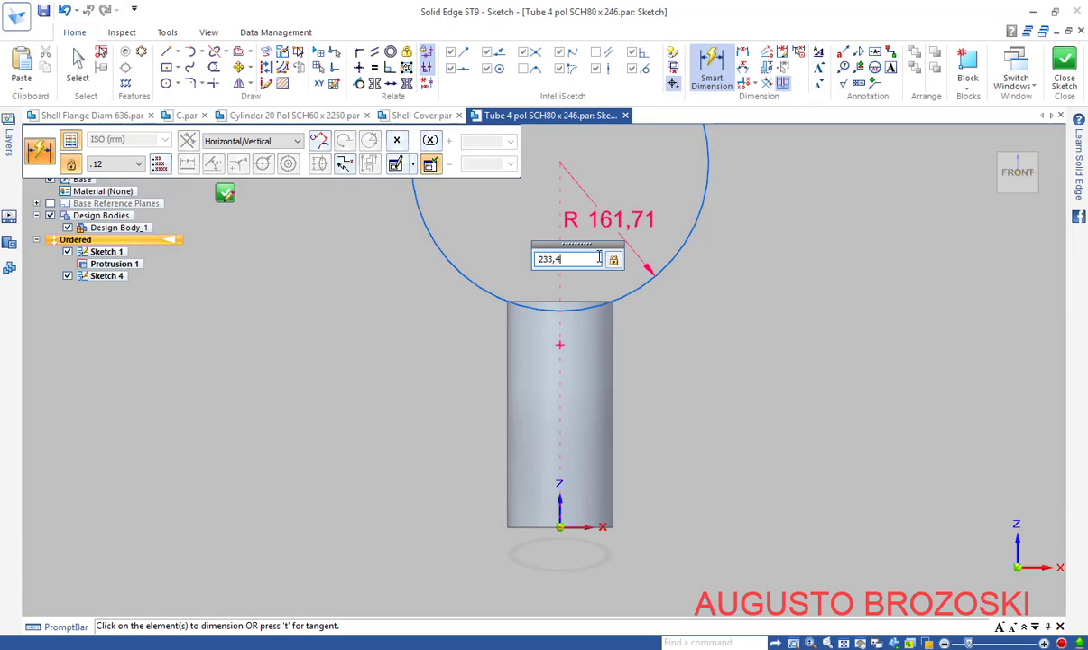
pyautogui.press('Return')
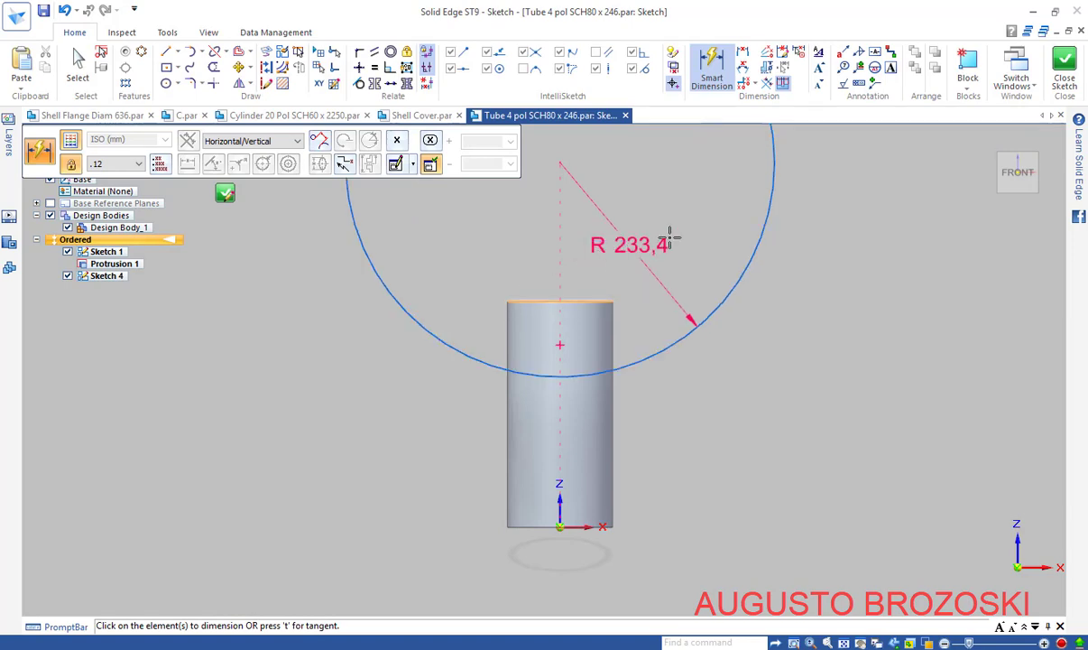
pyautogui.press('Escape')
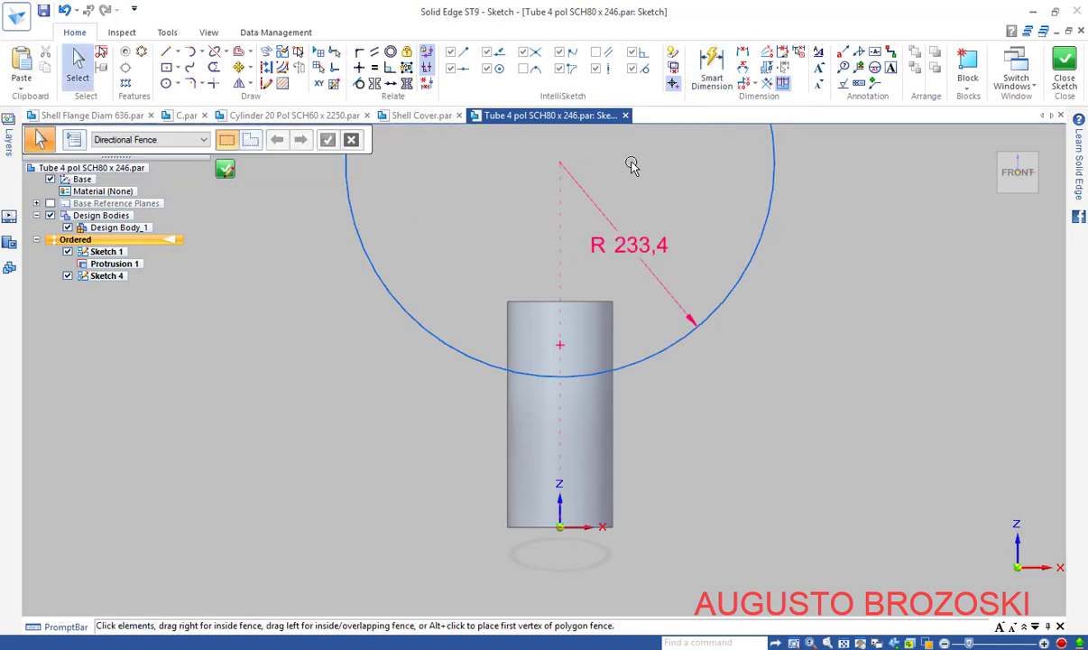
# Connect the R 233,4 circle to the tube's top-left corner keypoint and close Sketch 4
pyautogui.scroll(1, 470, 221)
pyautogui.scroll(1, 511, 304)
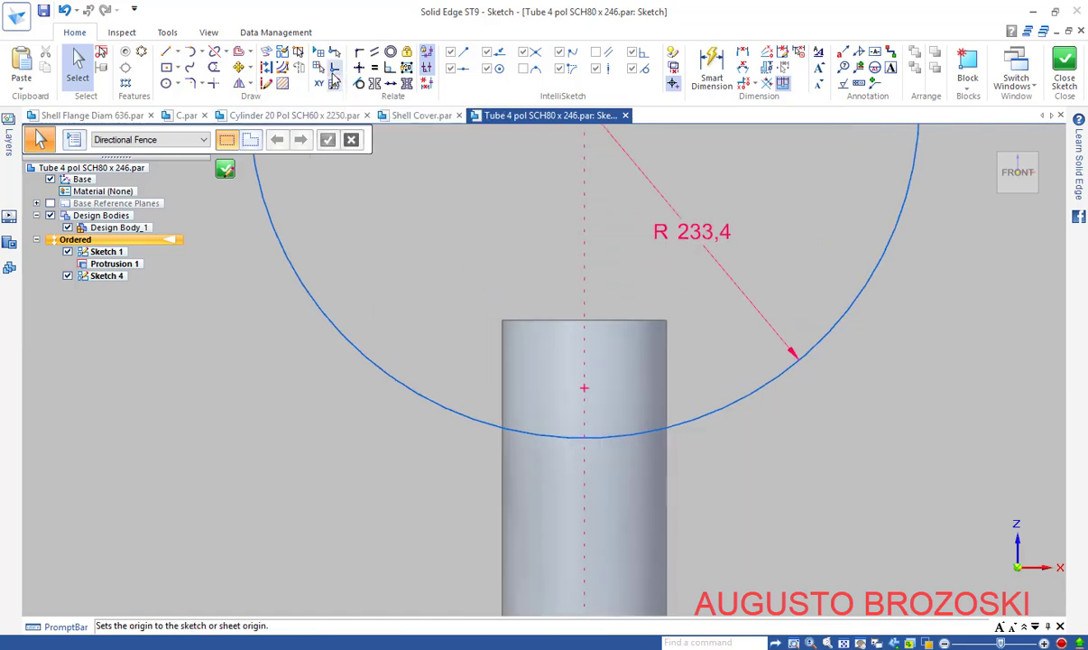
pyautogui.click(359, 56)
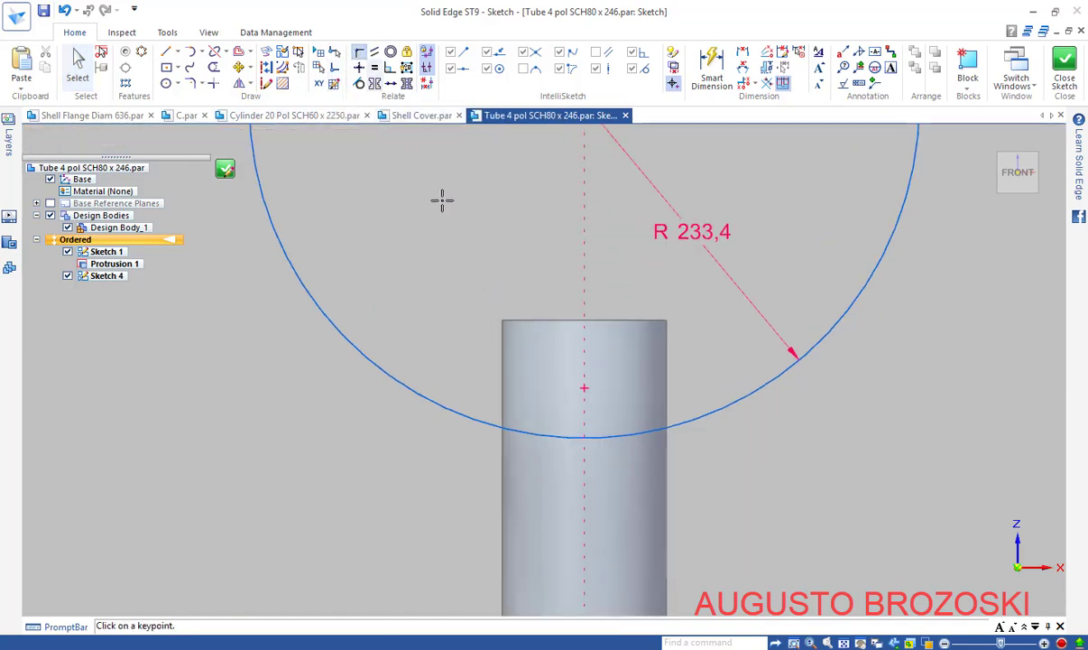
pyautogui.click(502, 319)
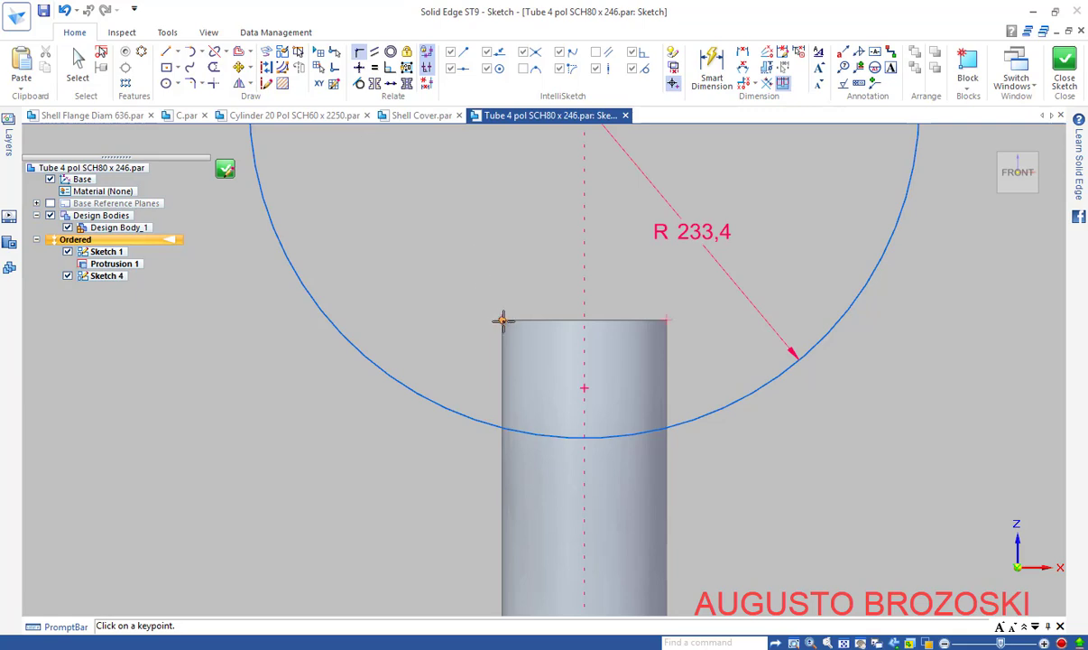
pyautogui.click(503, 319)
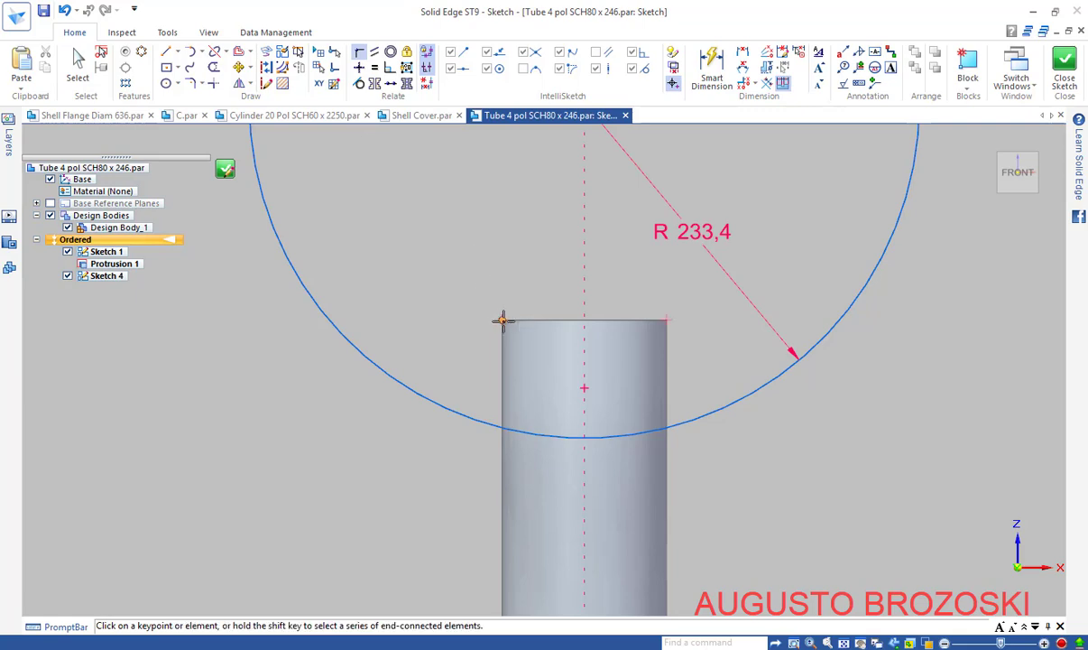
pyautogui.click(442, 406)
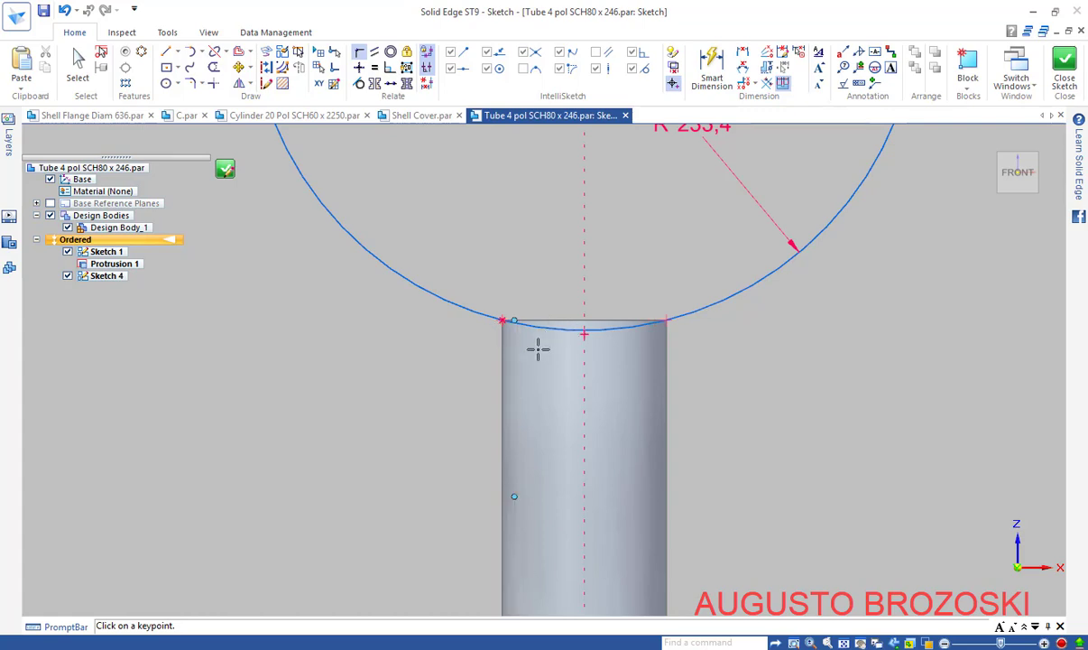
pyautogui.scroll(-5, 583, 325)
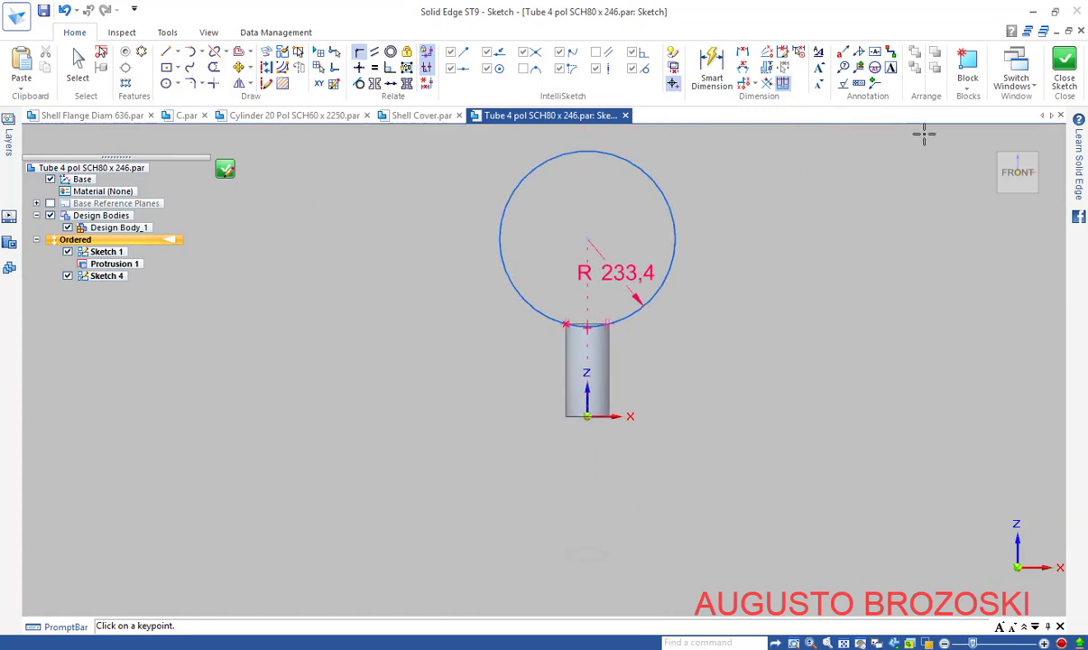
pyautogui.click(1065, 74)
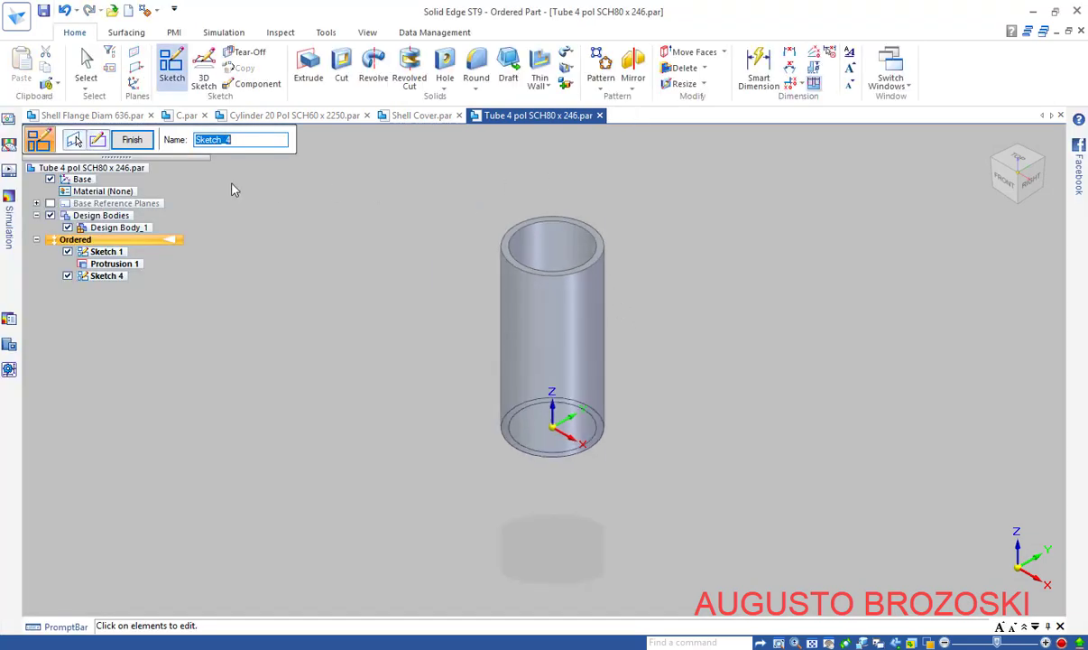
# Finish Sketch 4 and start a cut using the R 233,4 circle as the profile
pyautogui.click(133, 144)
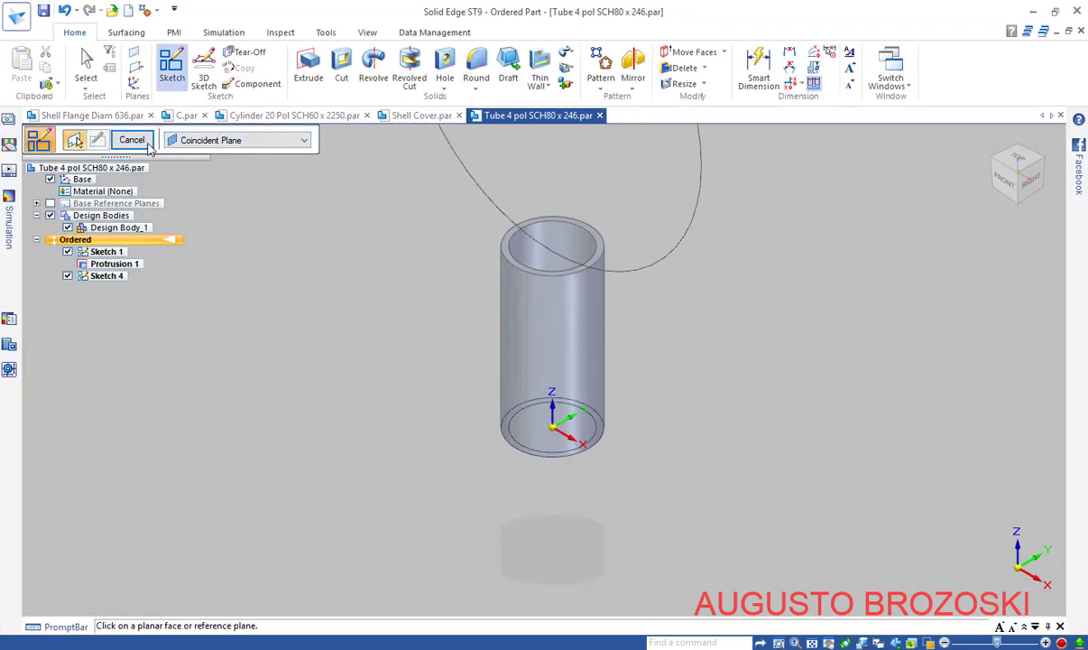
pyautogui.click(144, 144)
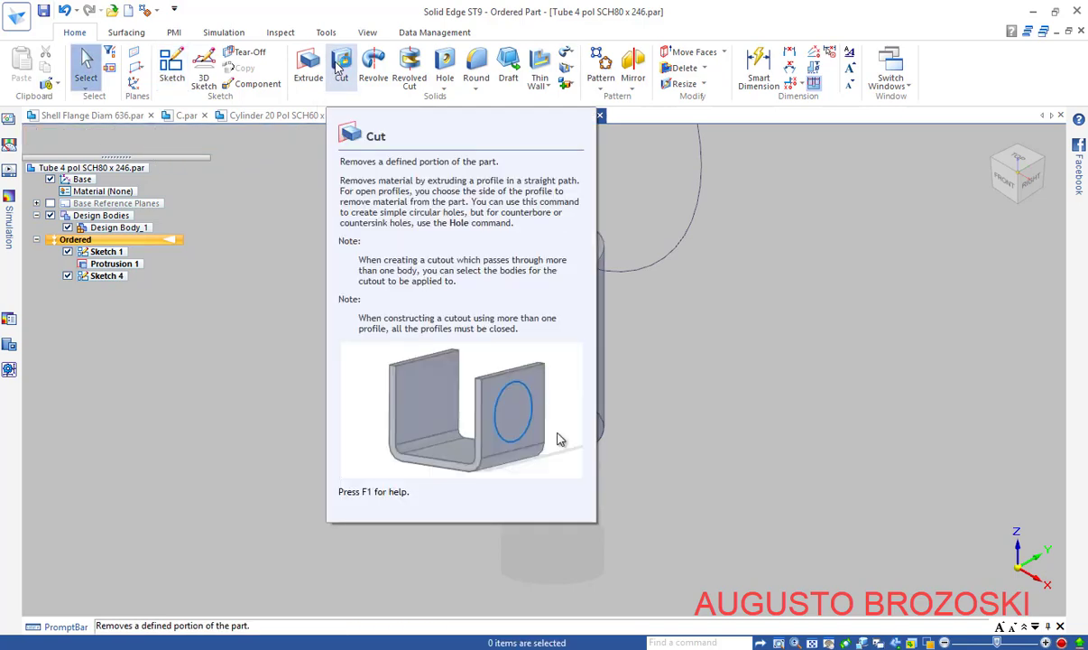
pyautogui.click(340, 68)
pyautogui.click(465, 188)
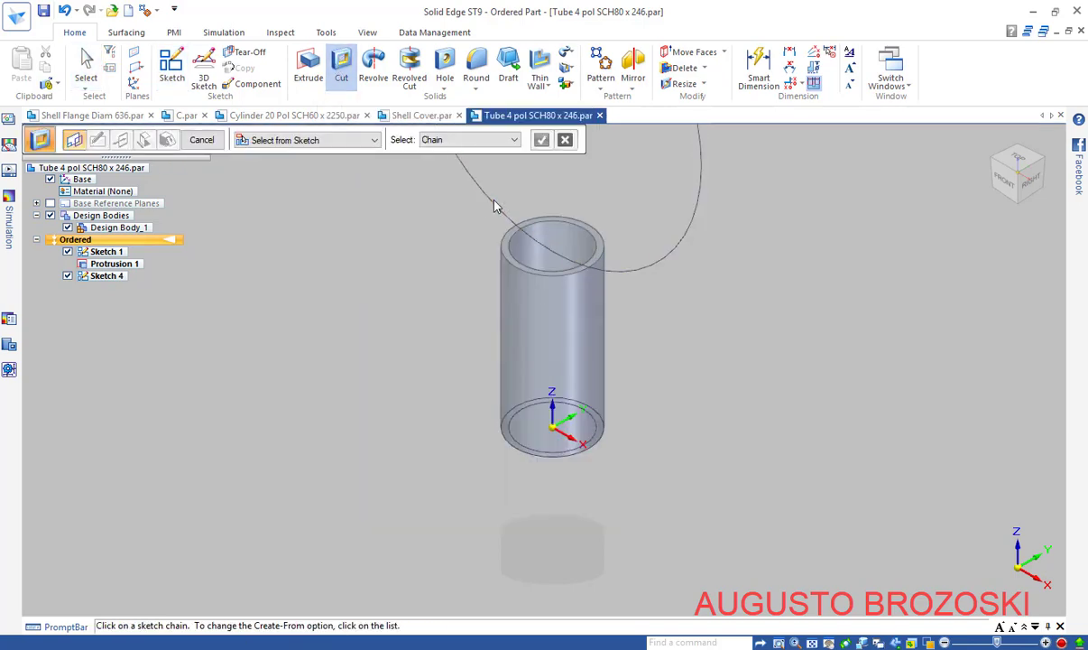
pyautogui.scroll(-3, 483, 319)
pyautogui.scroll(1, 467, 193)
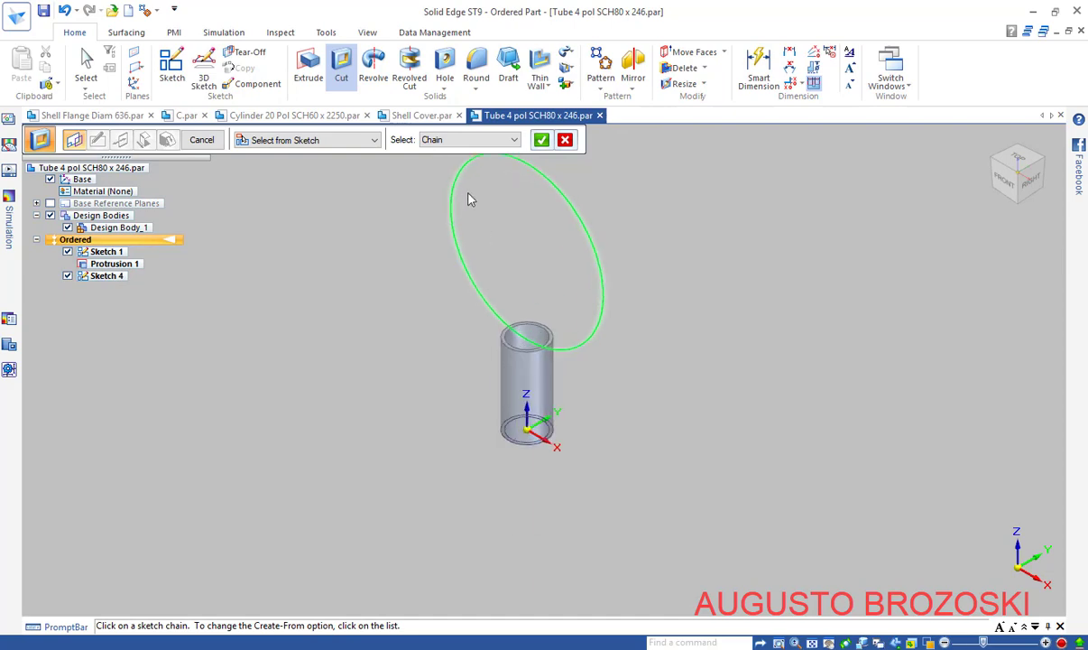
pyautogui.click(541, 143)
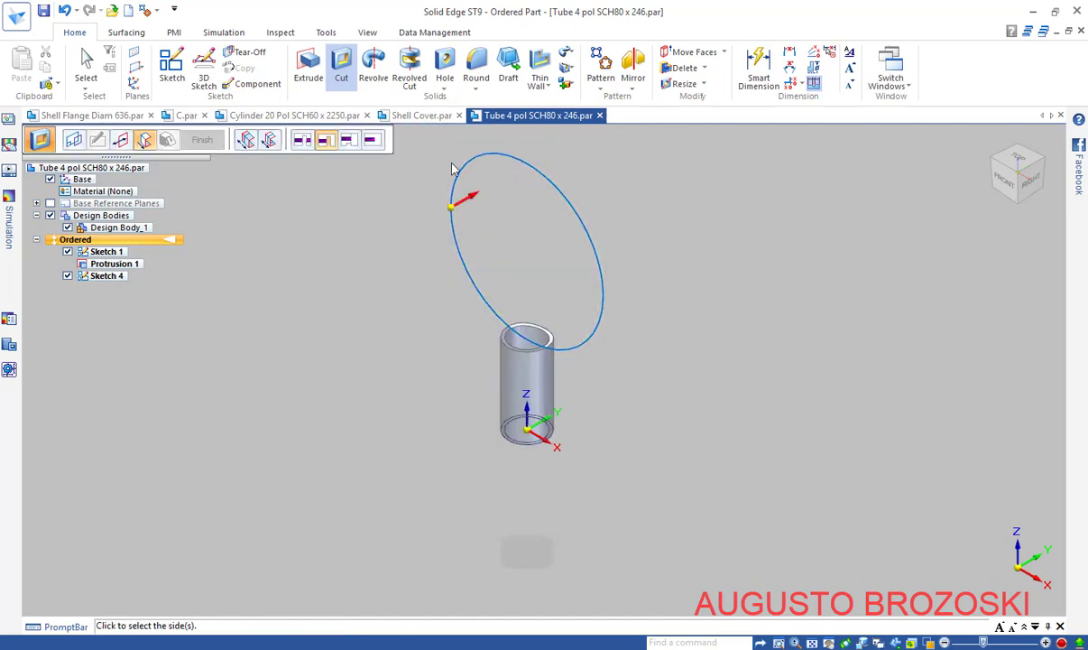
# Set the cut extent and side to saddle-cut the tube top, creating Cutout 1
pyautogui.click(274, 146)
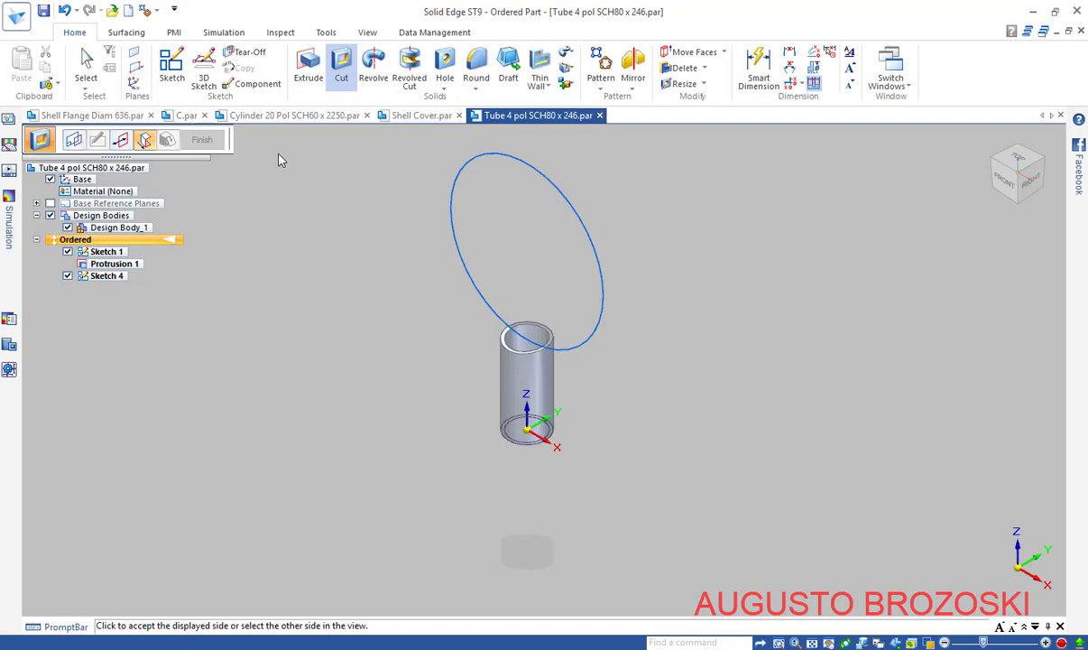
pyautogui.click(454, 210)
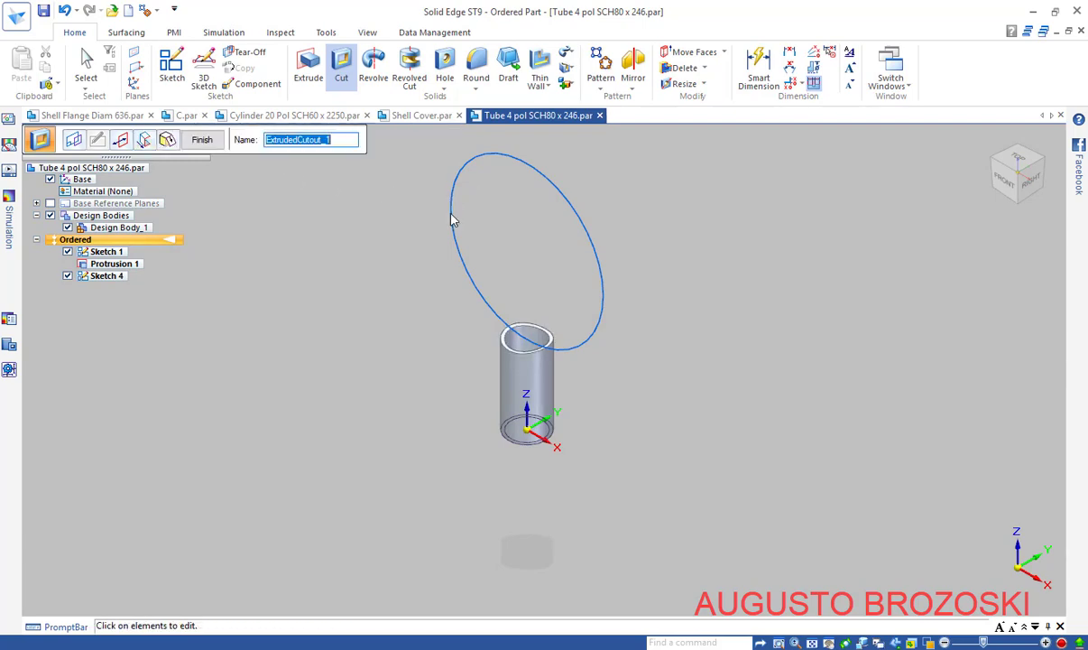
pyautogui.scroll(4, 519, 347)
pyautogui.scroll(2, 519, 348)
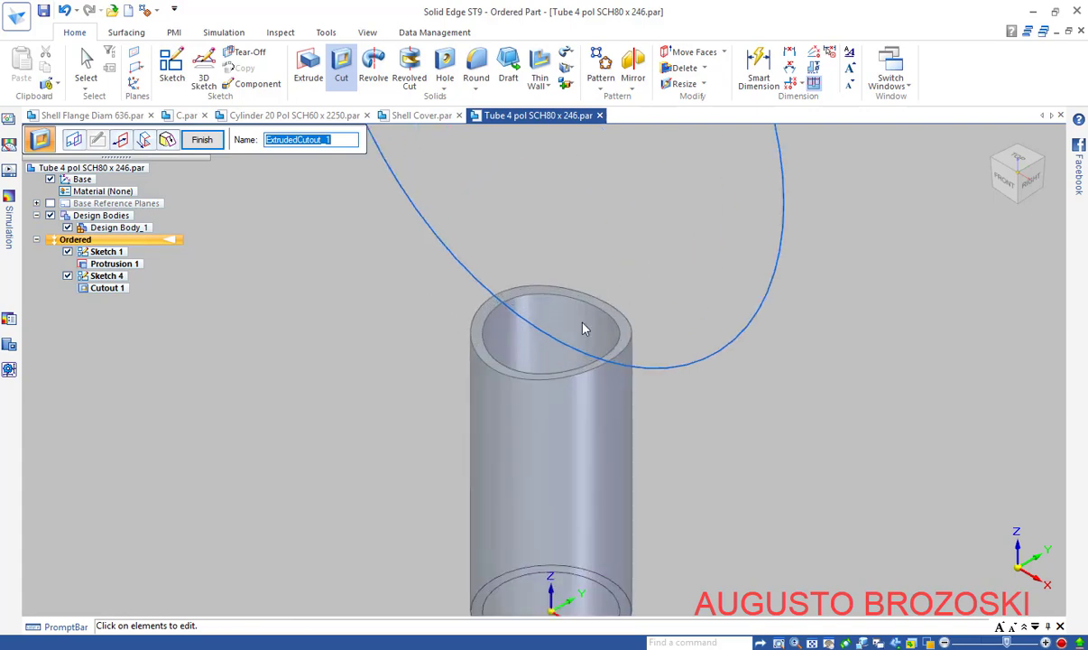
pyautogui.click(202, 140)
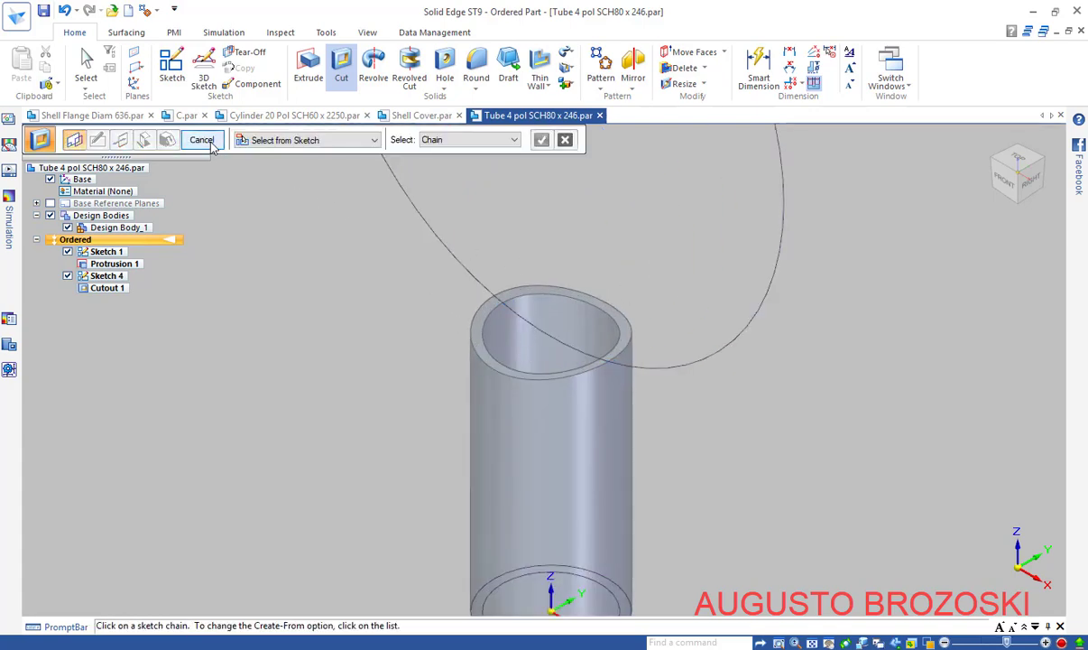
pyautogui.click(210, 144)
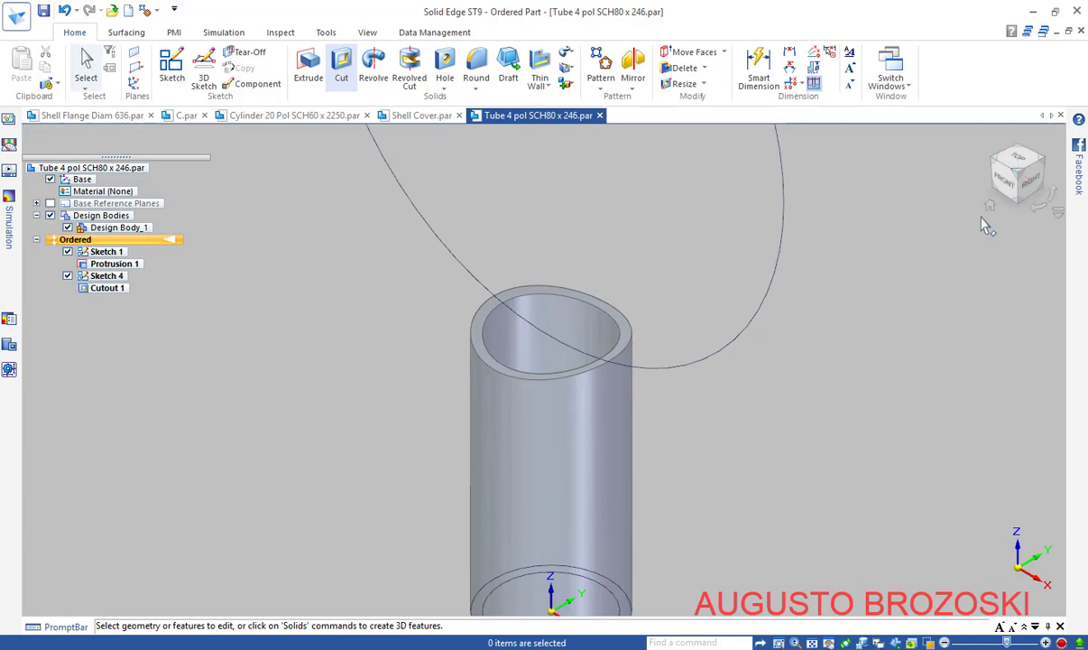
pyautogui.click(812, 643)
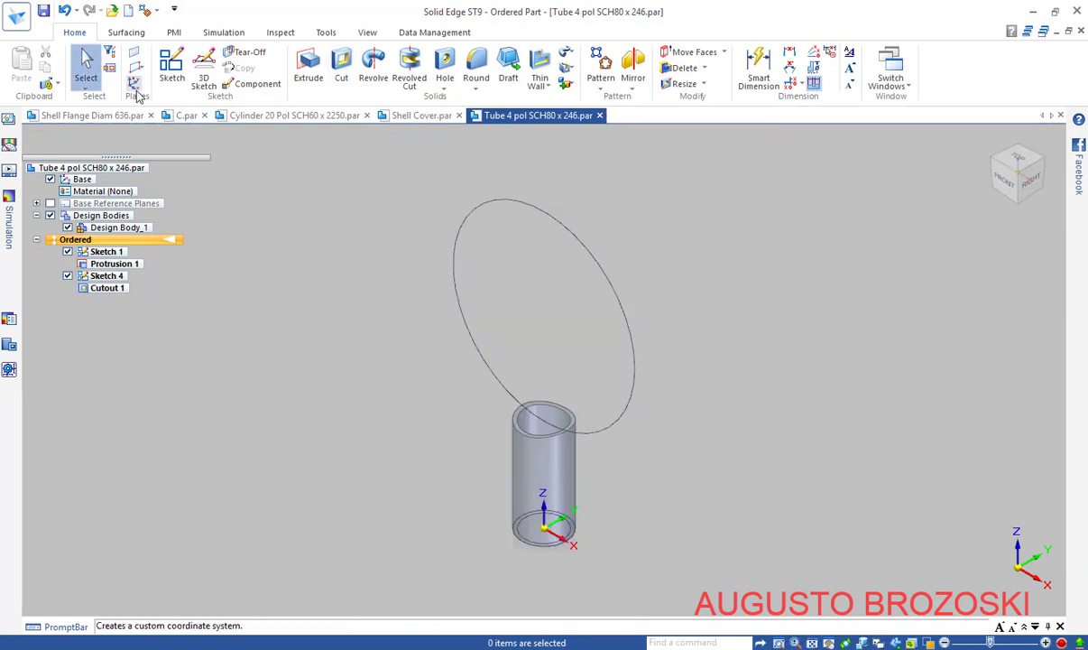
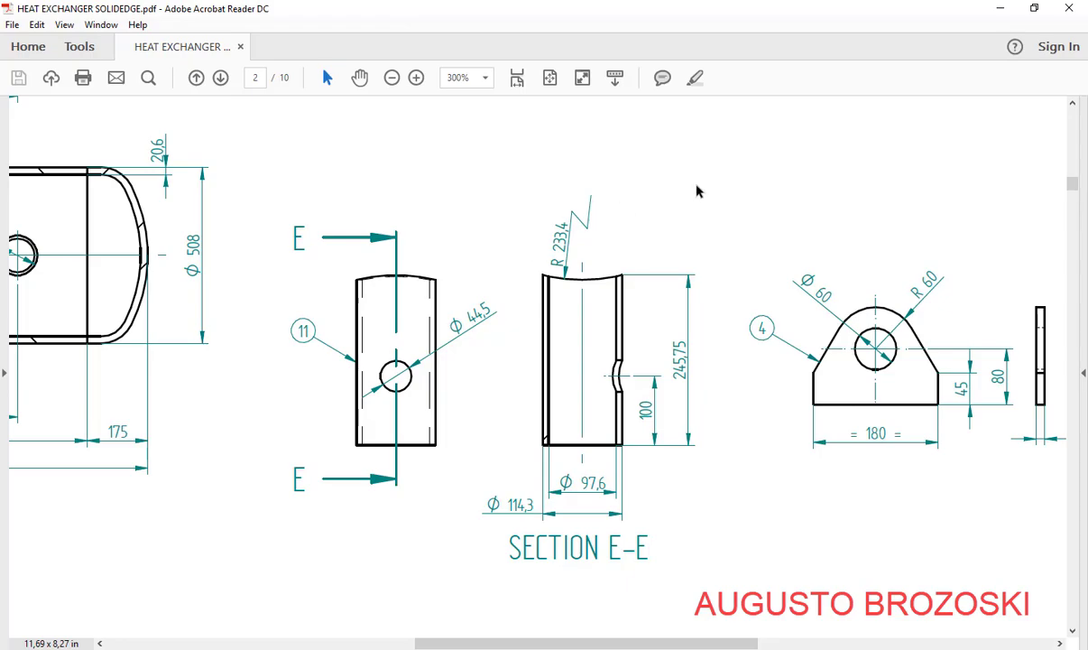
# Return to the tube model and start a new sketch on the base plane
pyautogui.click(1001, 11)
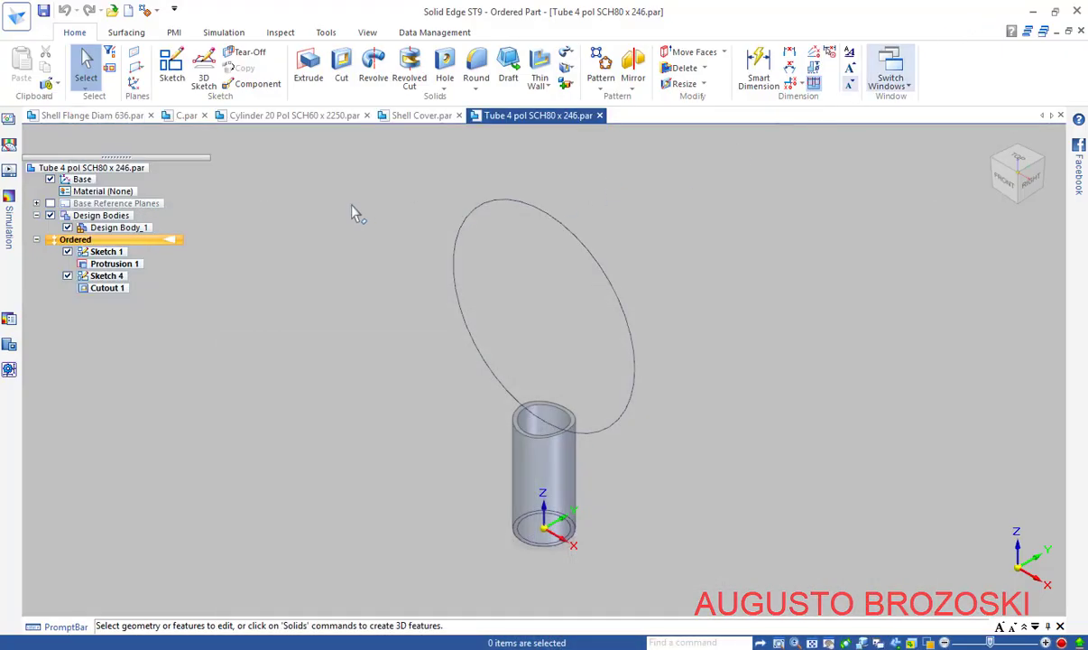
pyautogui.click(171, 65)
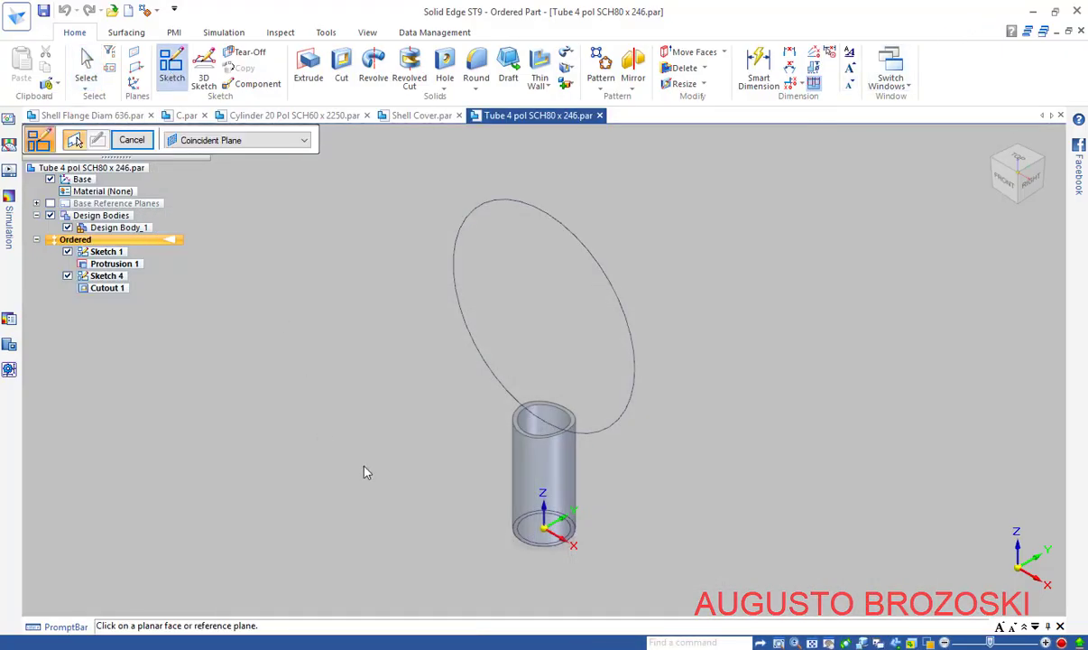
pyautogui.click(571, 494)
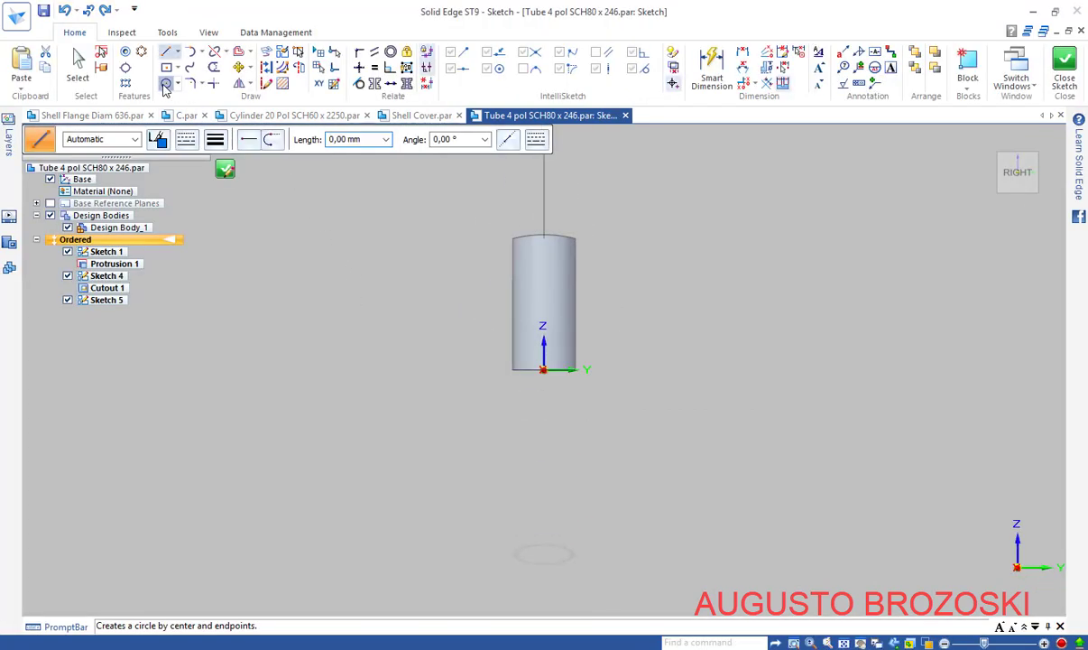
# Draw a 44,5 mm diameter circle centred on the tube's vertical centerline
pyautogui.click(166, 83)
pyautogui.scroll(5, 562, 313)
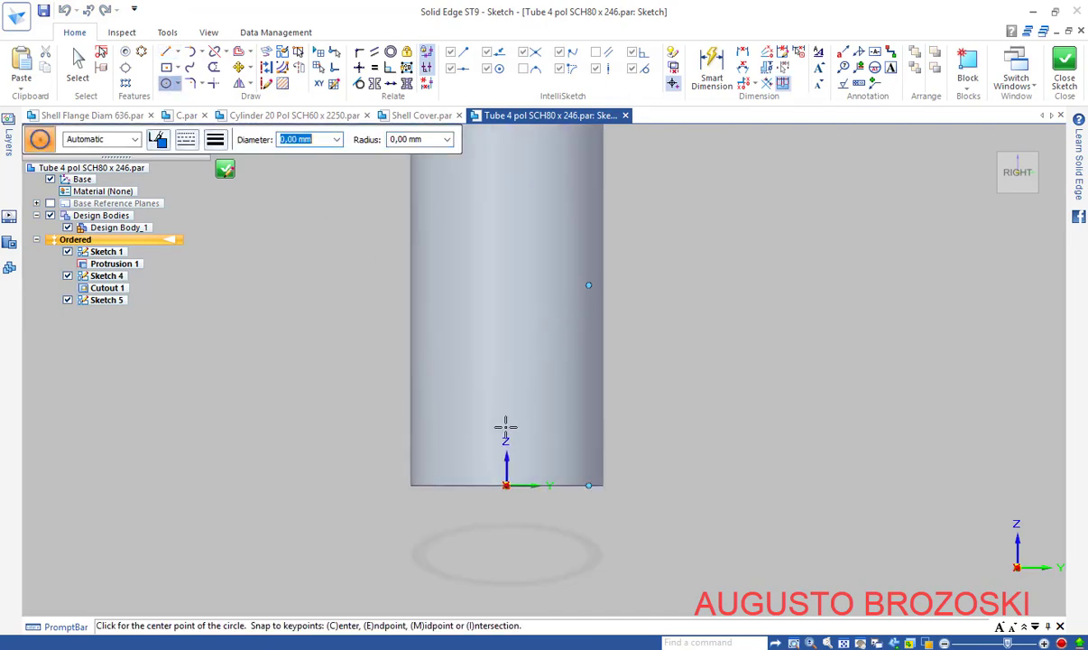
pyautogui.click(507, 316)
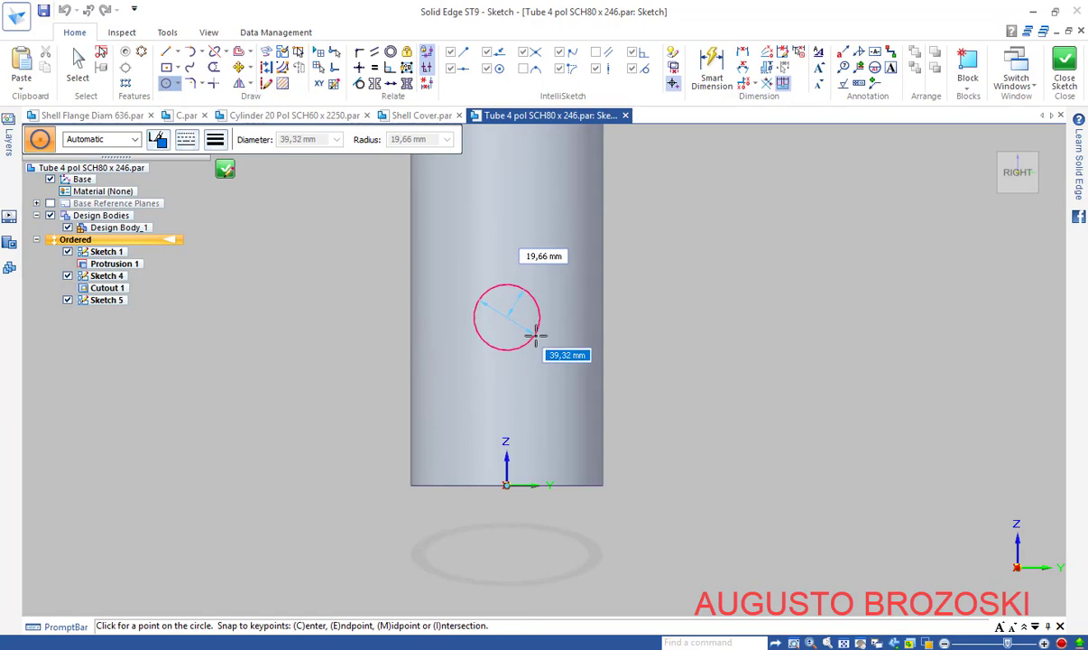
pyautogui.click(428, 647)
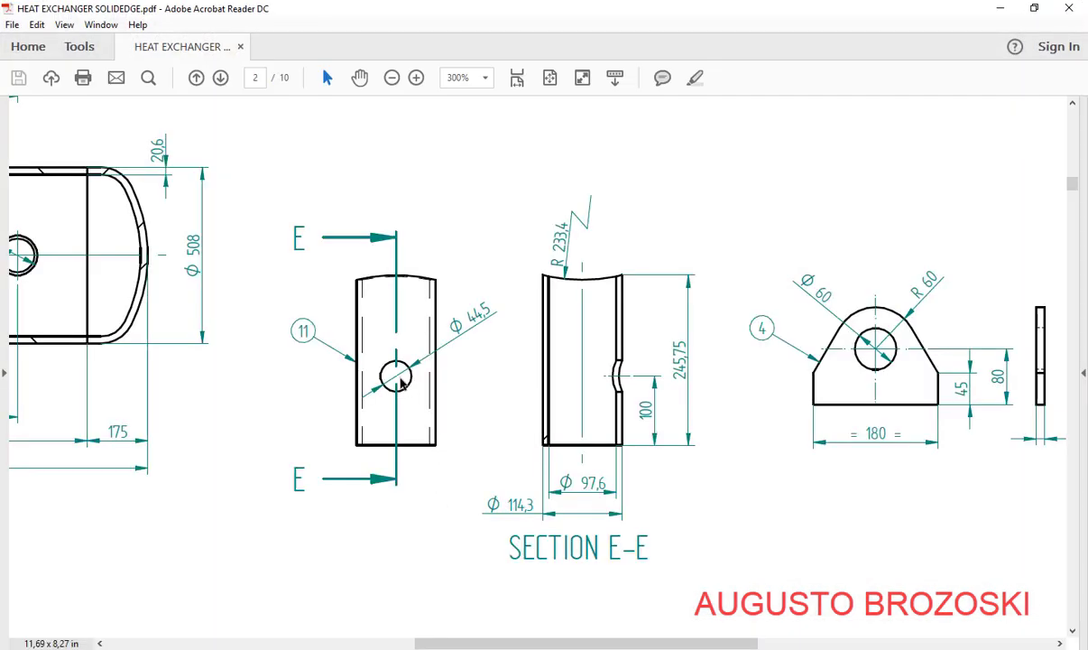
pyautogui.click(1000, 8)
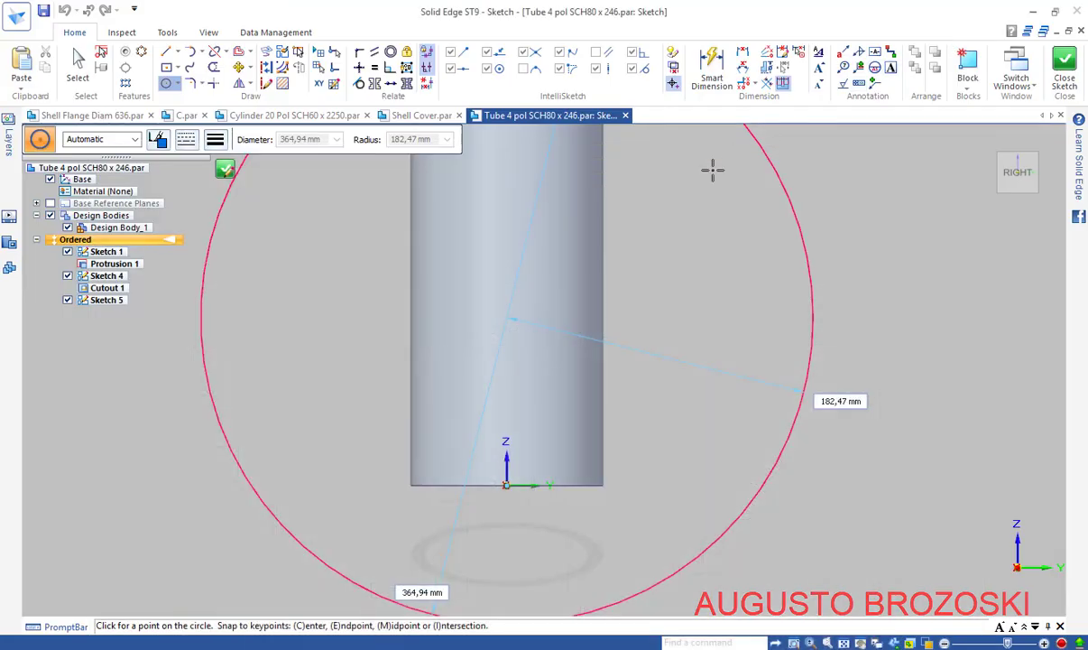
pyautogui.write('44,50')
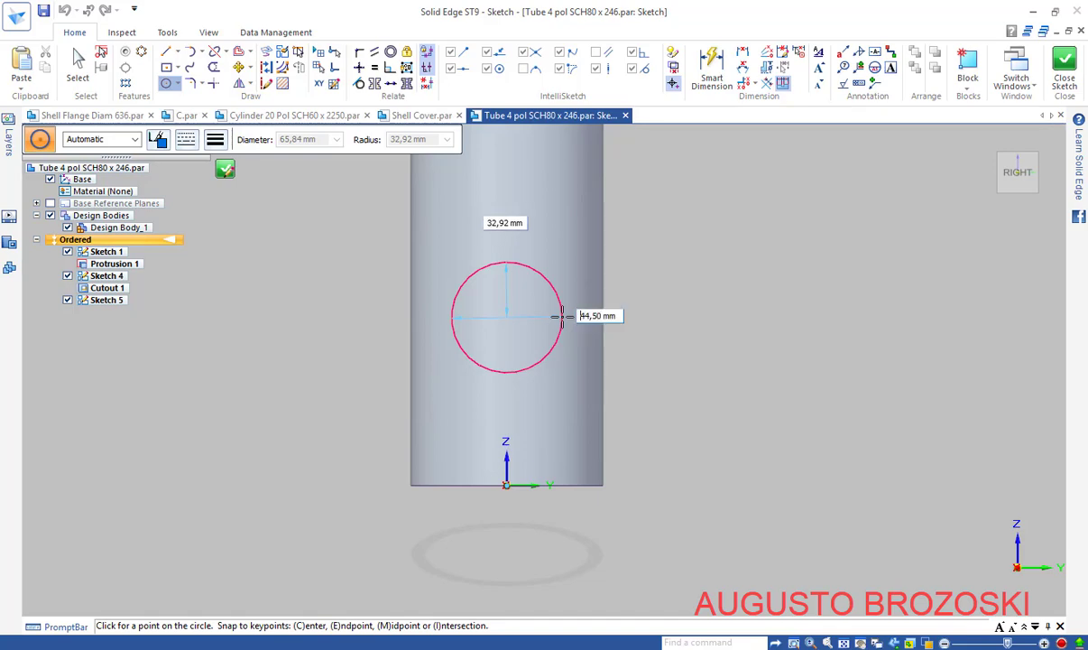
pyautogui.press('Return')
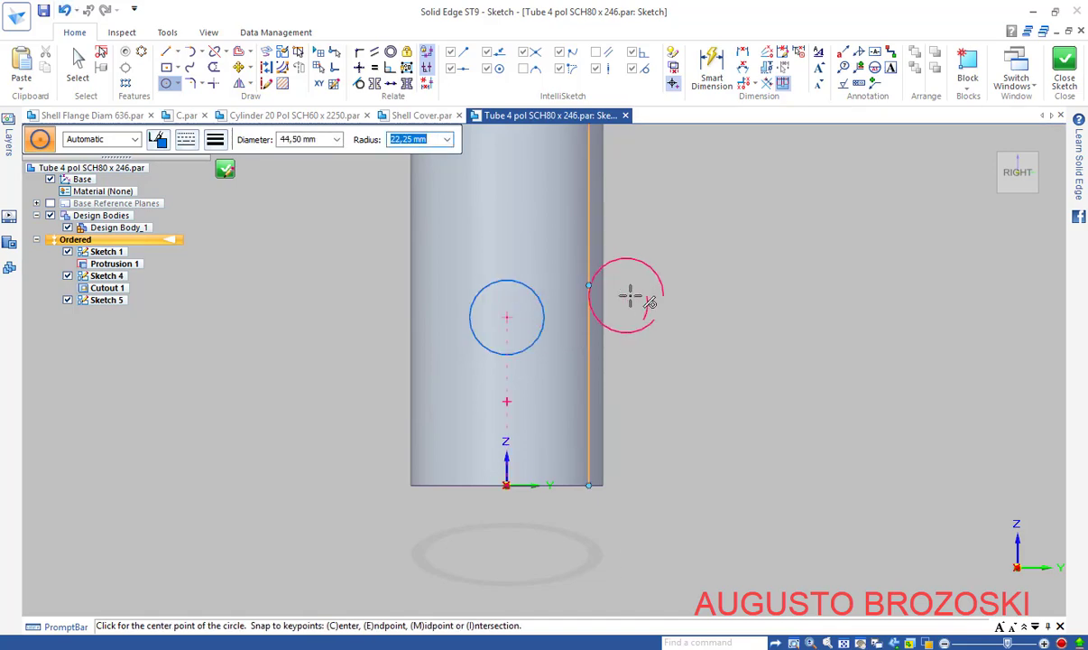
pyautogui.press('Escape')
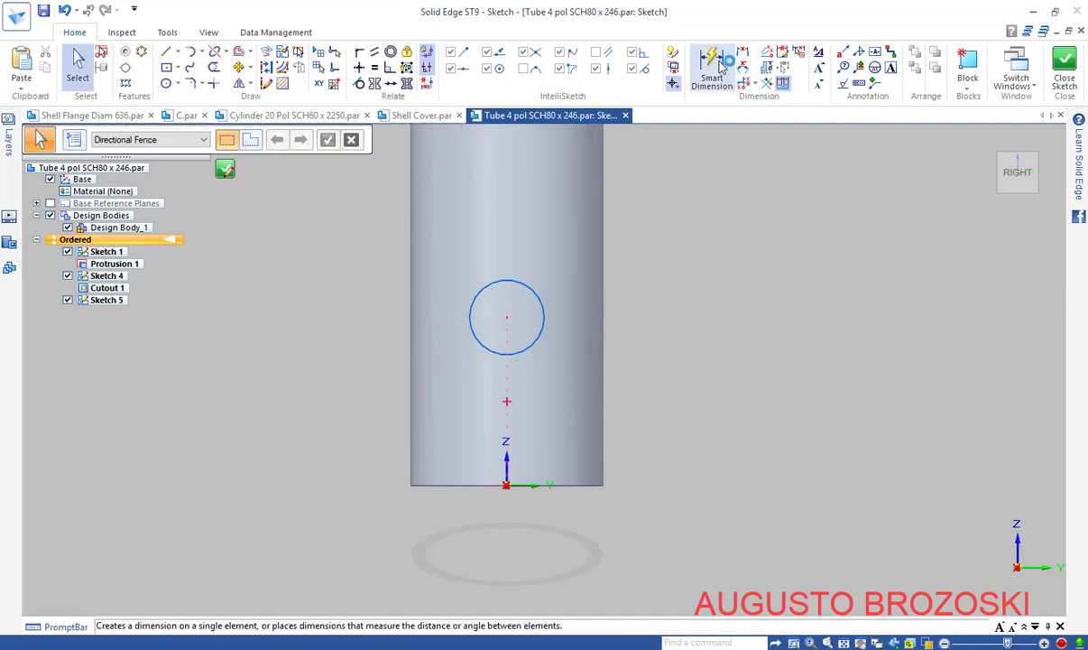
# Dimension the circle's diameter as Ø 44,5
pyautogui.click(712, 67)
pyautogui.click(536, 297)
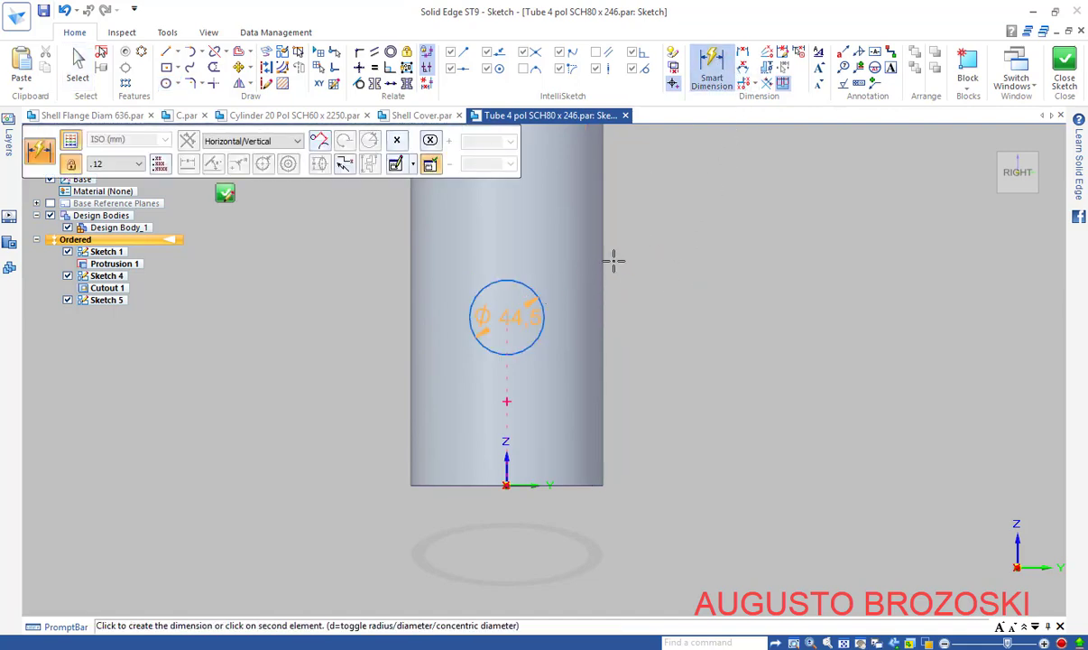
pyautogui.click(666, 242)
pyautogui.press('Return')
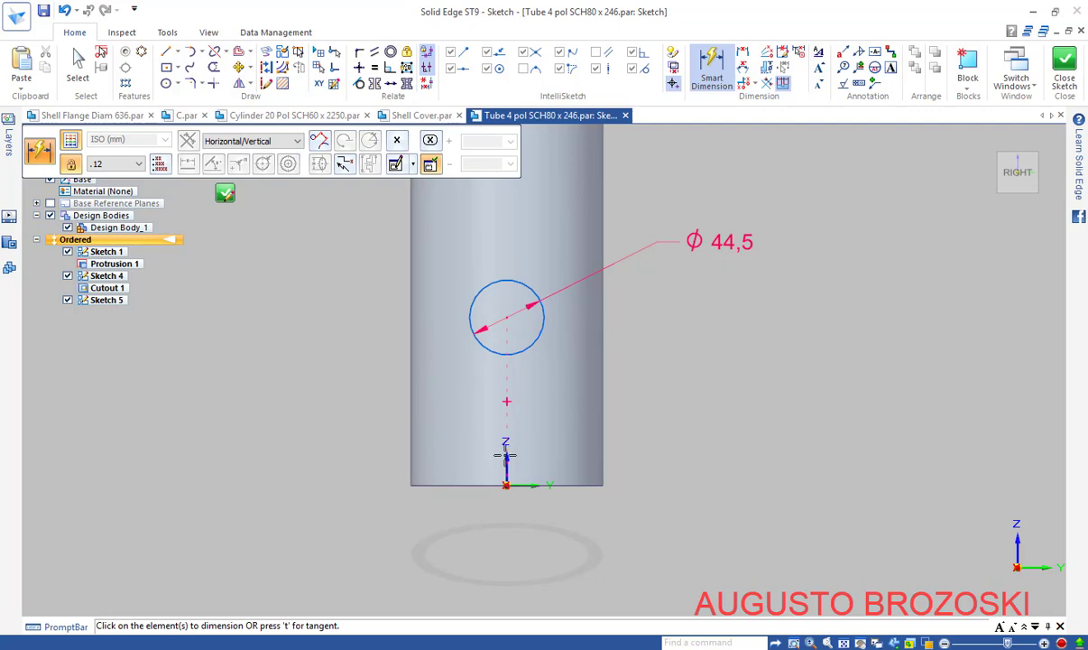
# Fix the circle centre 100 mm above the tube's bottom edge and close the sketch
pyautogui.click(538, 336)
pyautogui.click(495, 483)
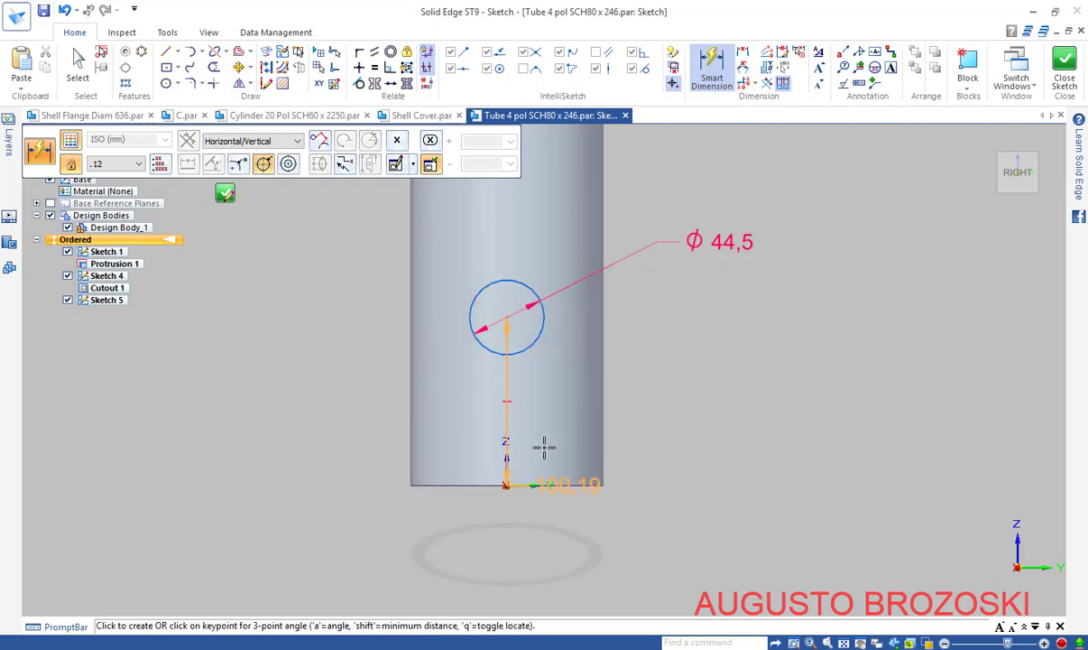
pyautogui.click(686, 377)
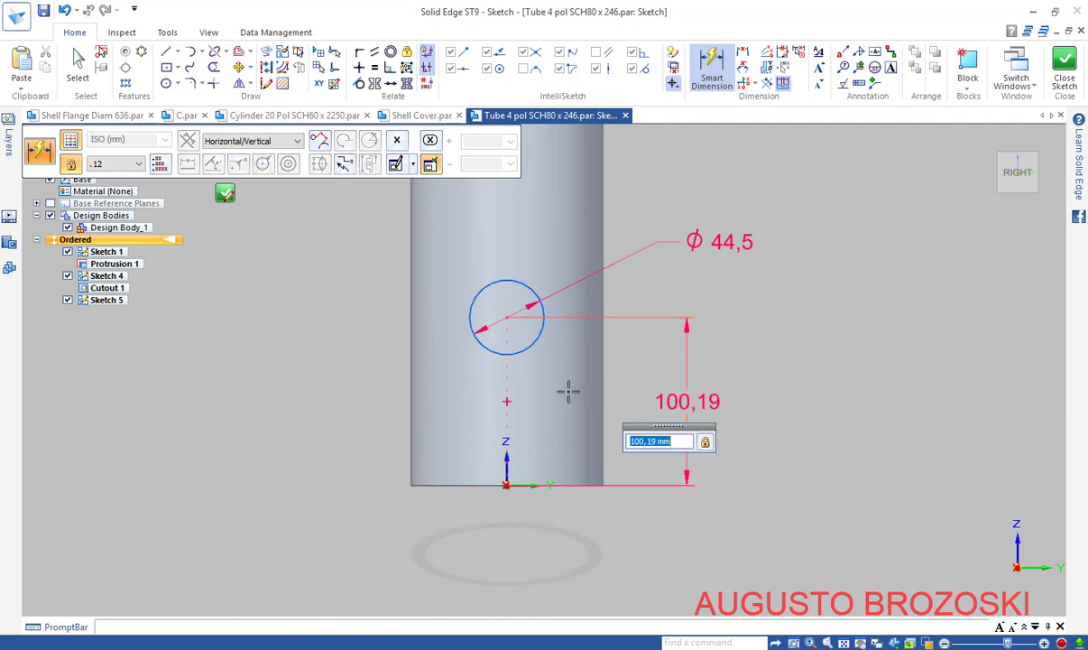
pyautogui.write('100')
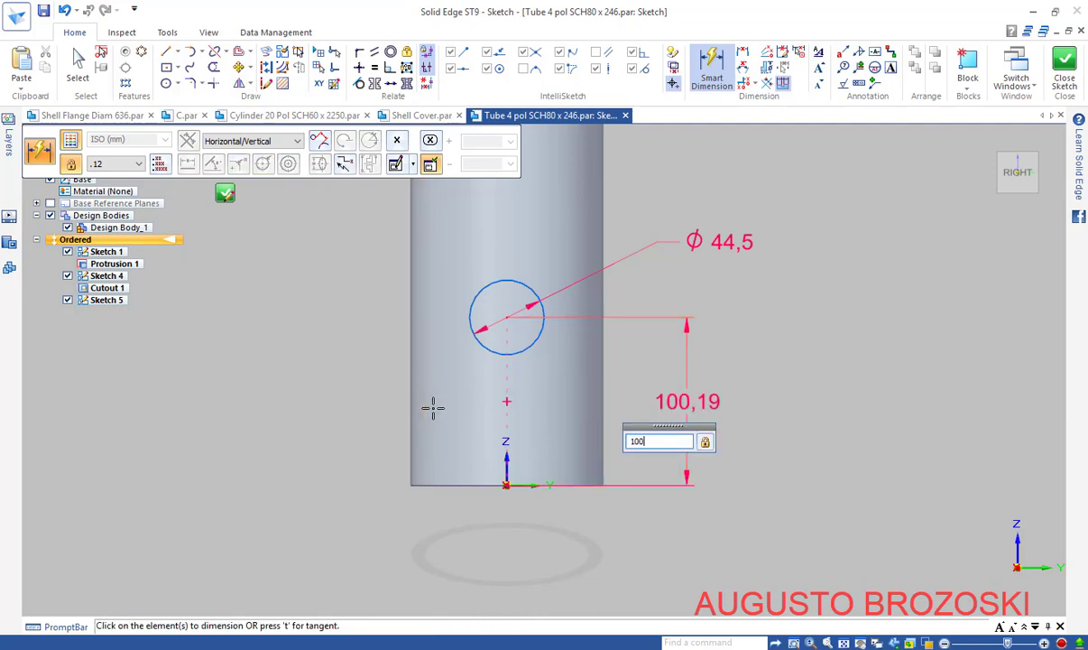
pyautogui.press('Return')
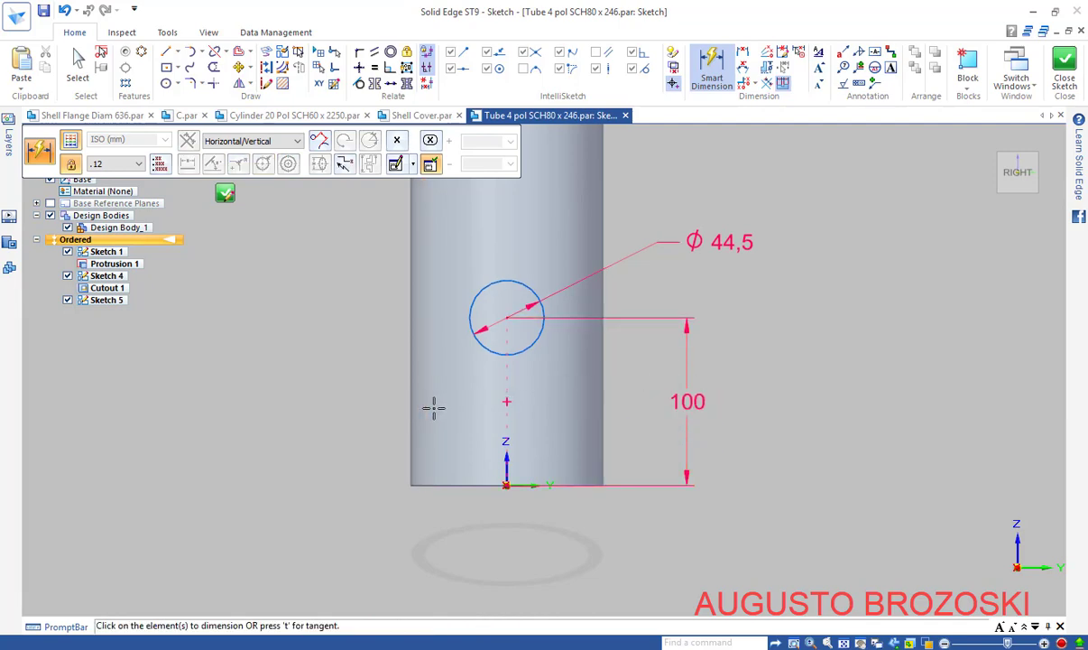
pyautogui.click(509, 648)
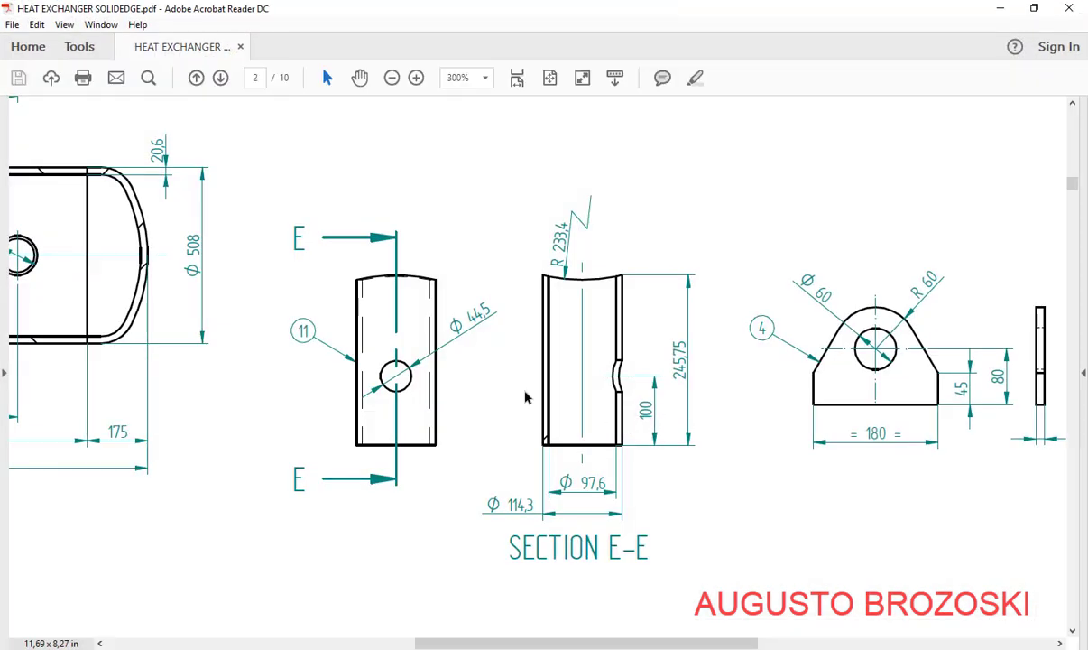
pyautogui.hotkey('alt', 'Tab')
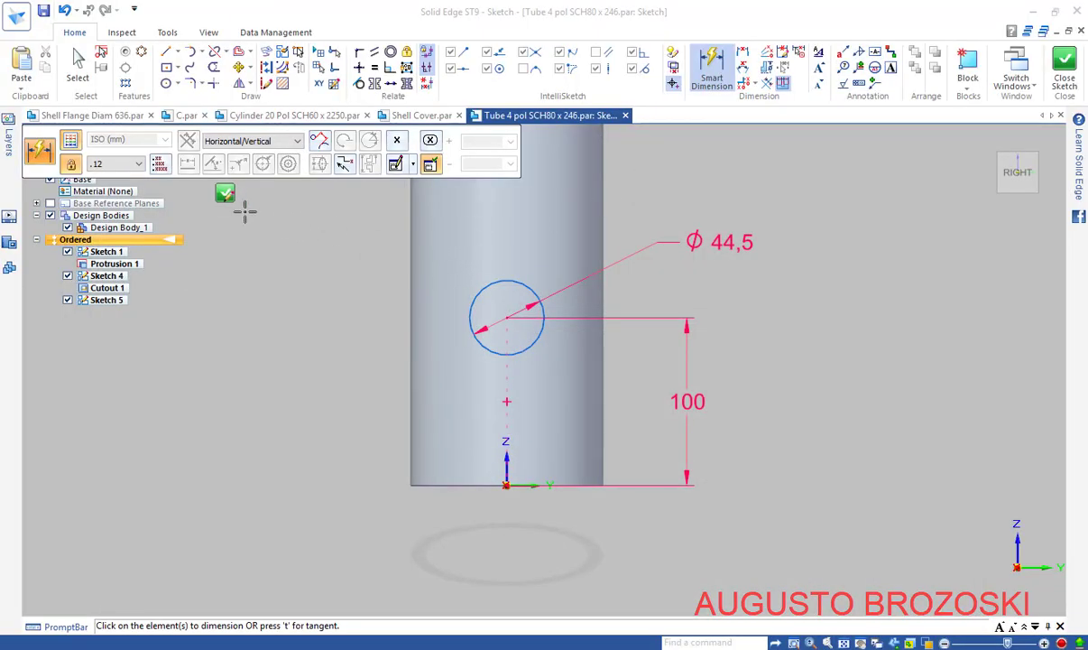
pyautogui.click(1065, 72)
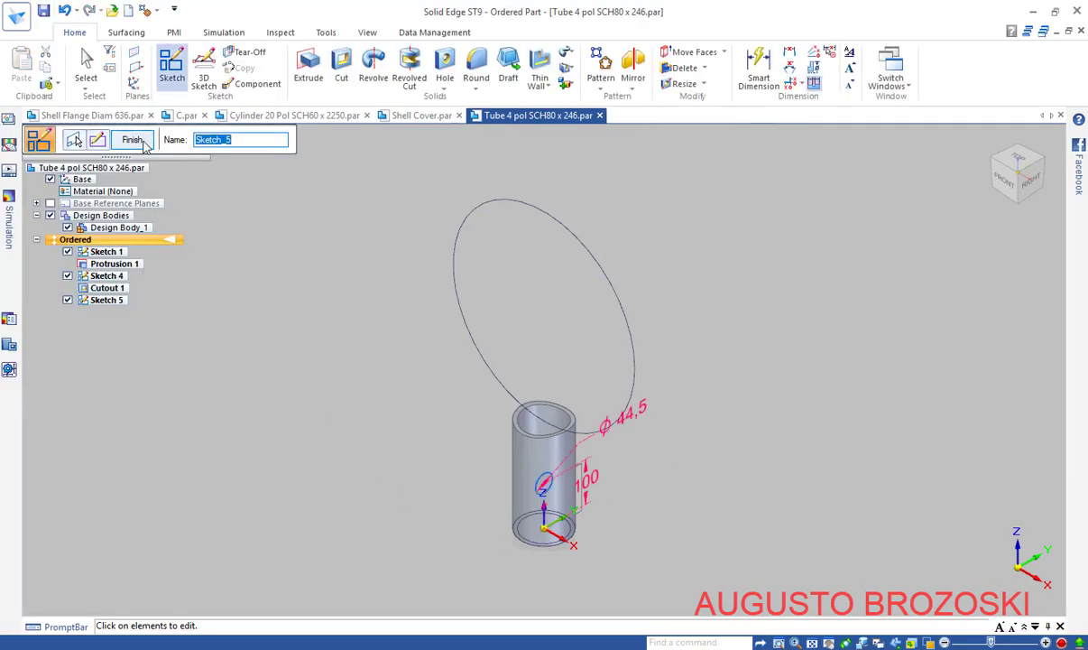
# Cut the Ø 44,5 circle through the tube's next wall, creating Cutout 2
pyautogui.click(134, 140)
pyautogui.click(341, 67)
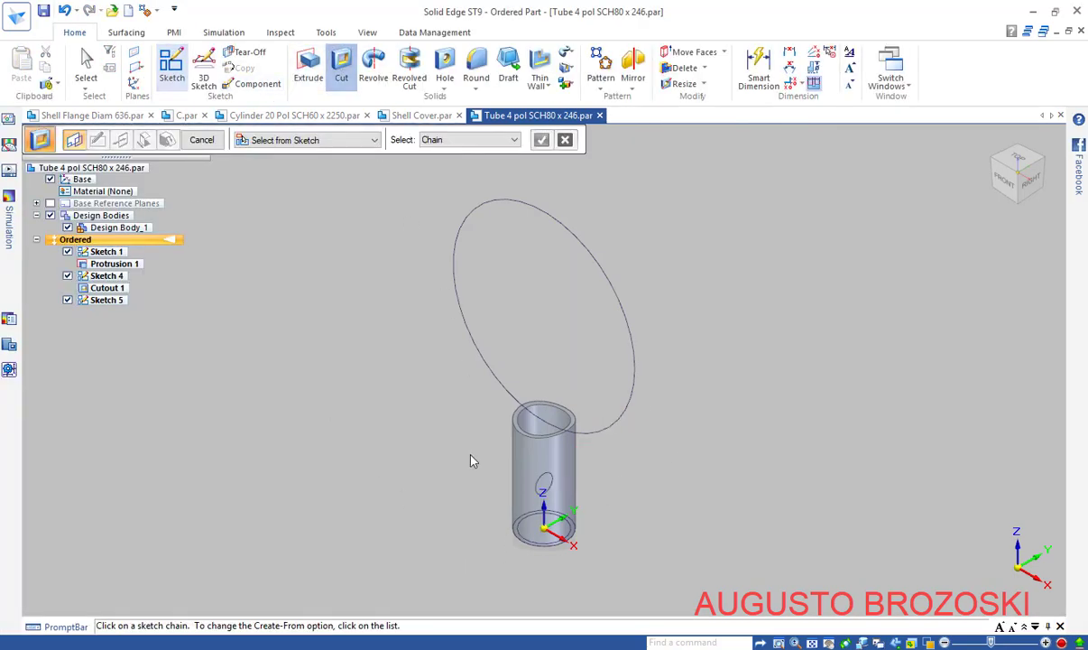
pyautogui.click(542, 485)
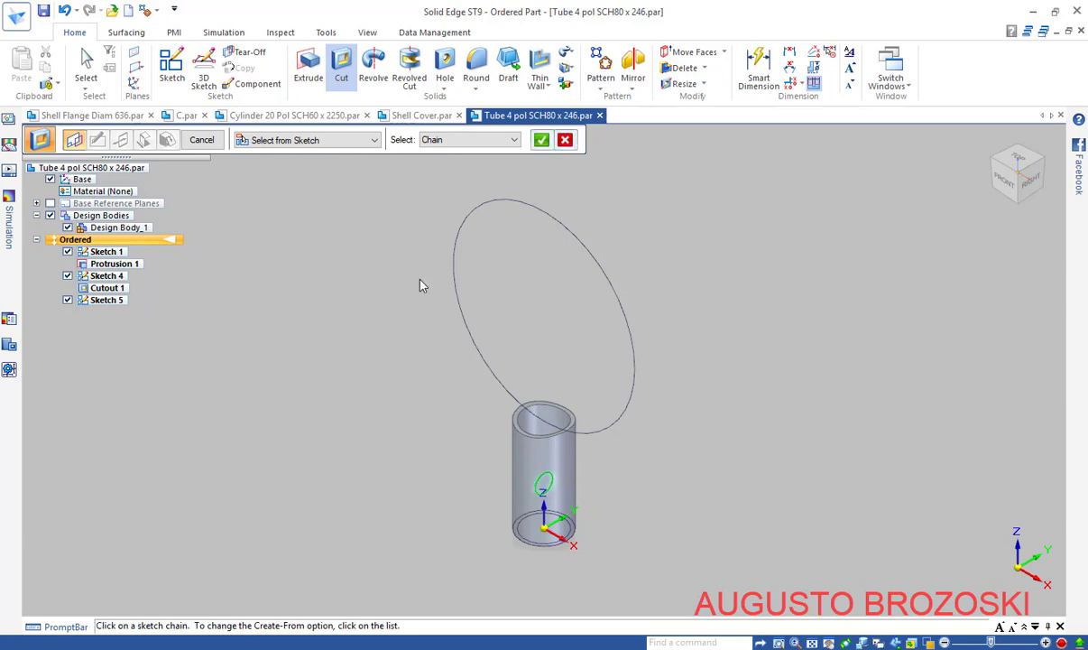
pyautogui.click(543, 139)
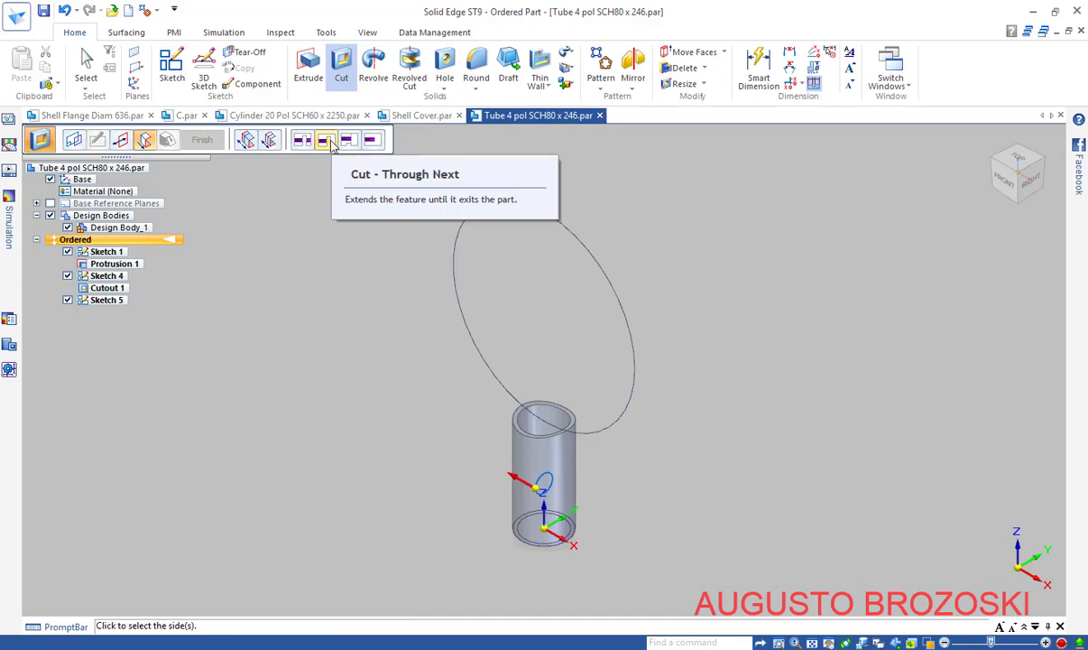
pyautogui.click(327, 142)
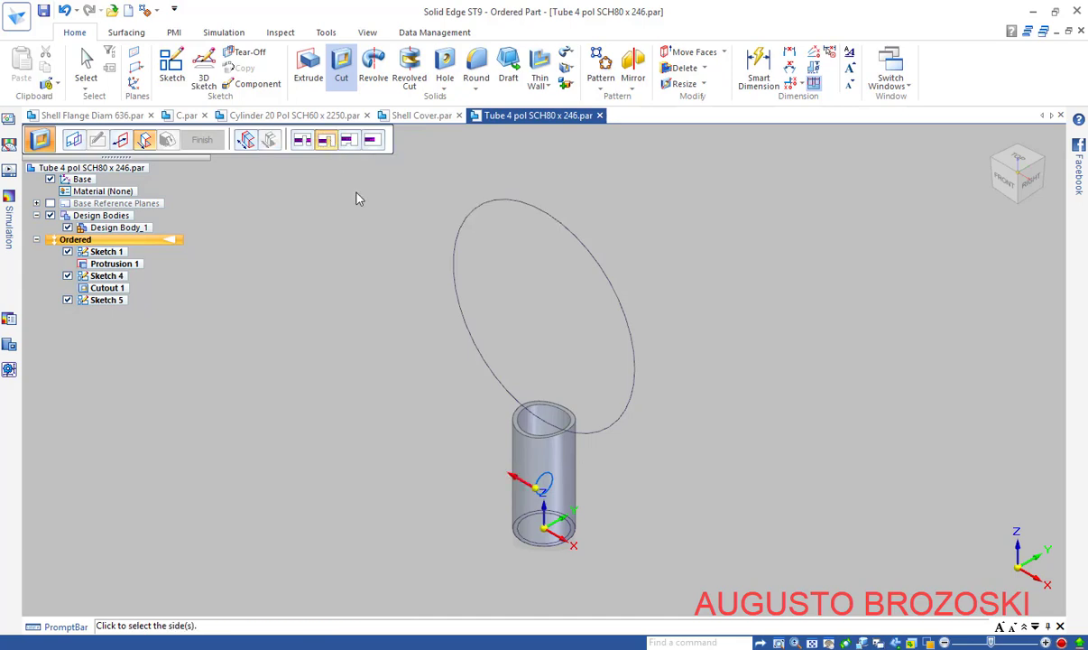
pyautogui.click(662, 519)
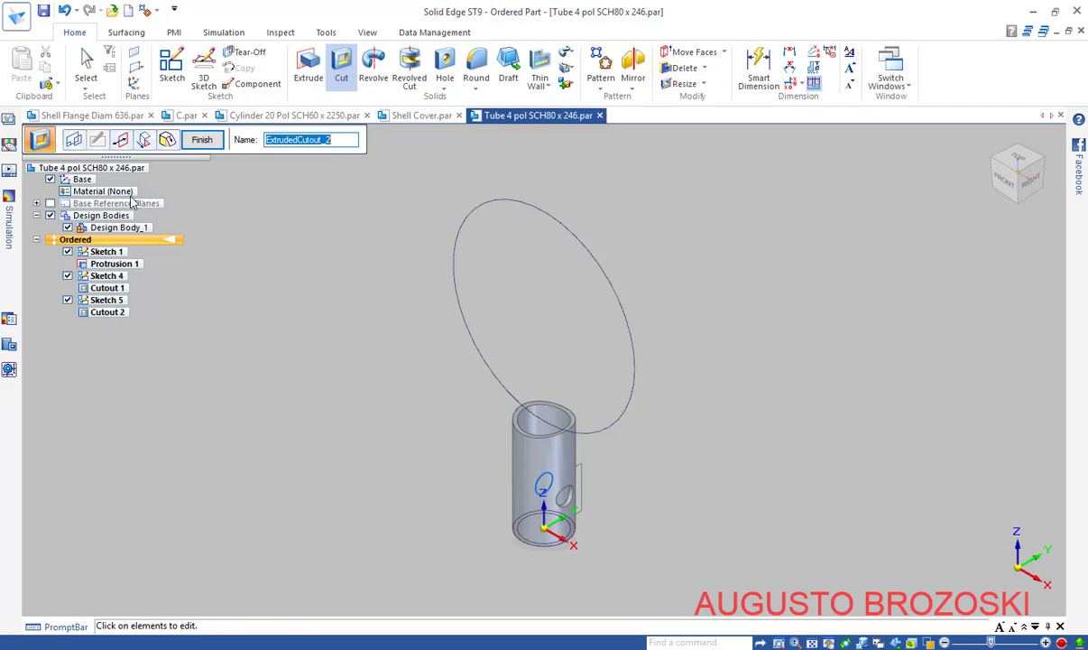
pyautogui.click(202, 140)
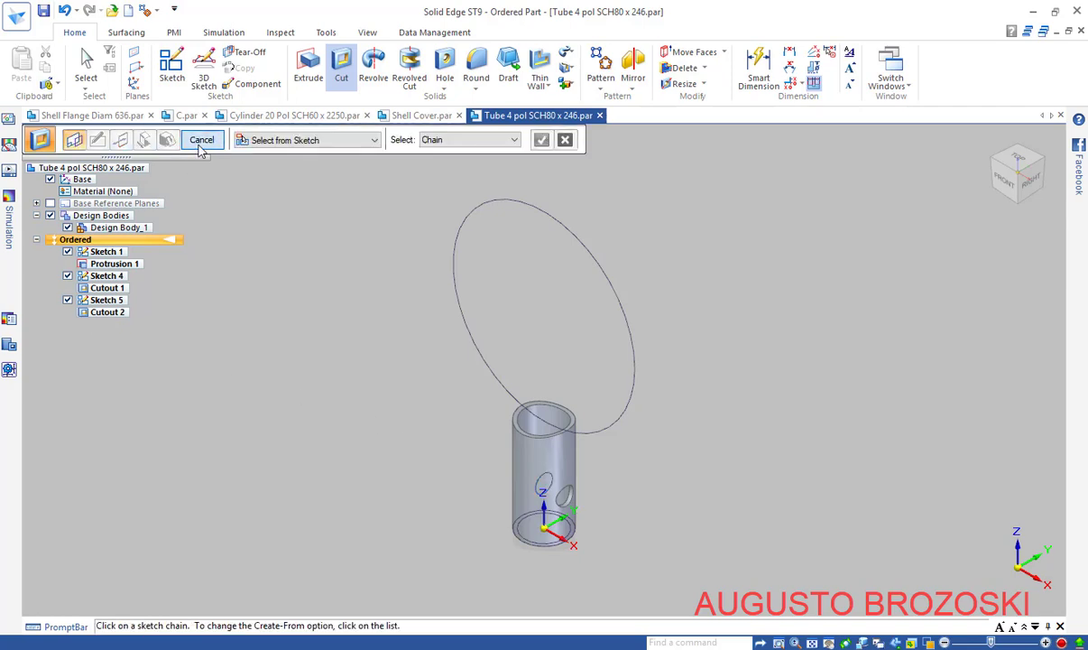
pyautogui.click(200, 142)
# Hide Sketch 5, Sketch 4 and Sketch 1
pyautogui.click(68, 300)
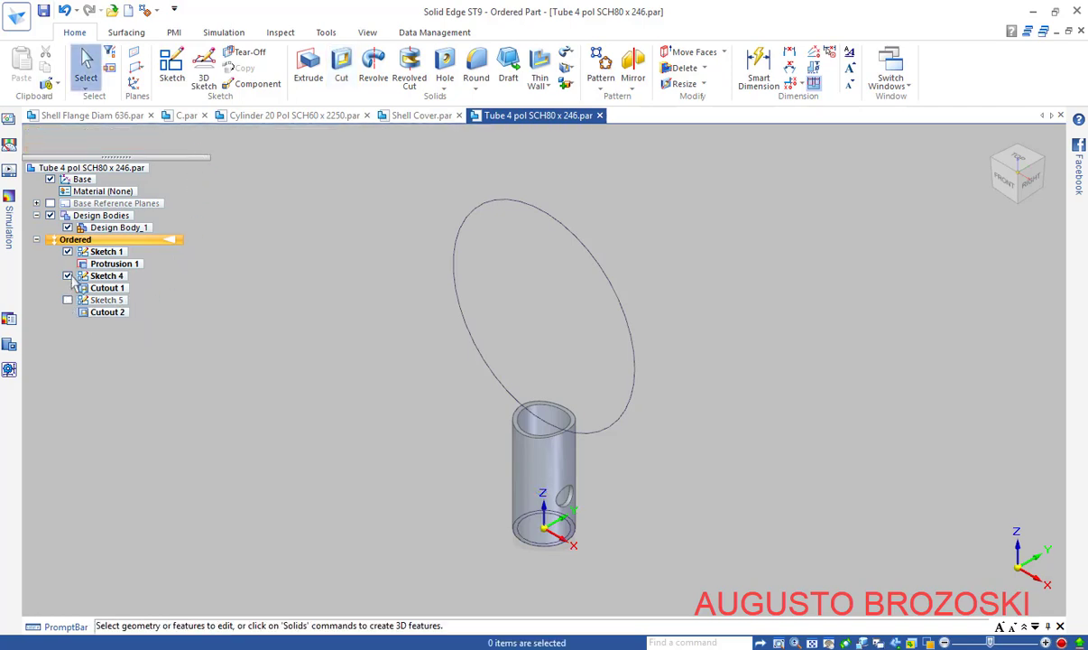
pyautogui.click(67, 275)
pyautogui.click(67, 250)
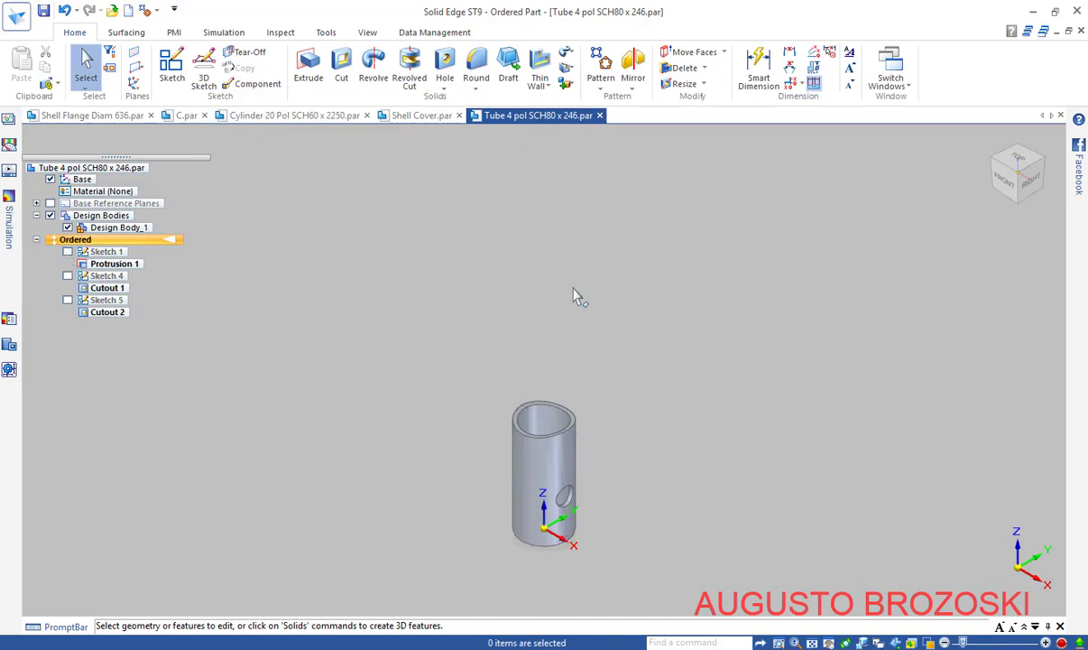
# Save the tube part, then pan the PDF drawing to show the parts list table
pyautogui.click(812, 643)
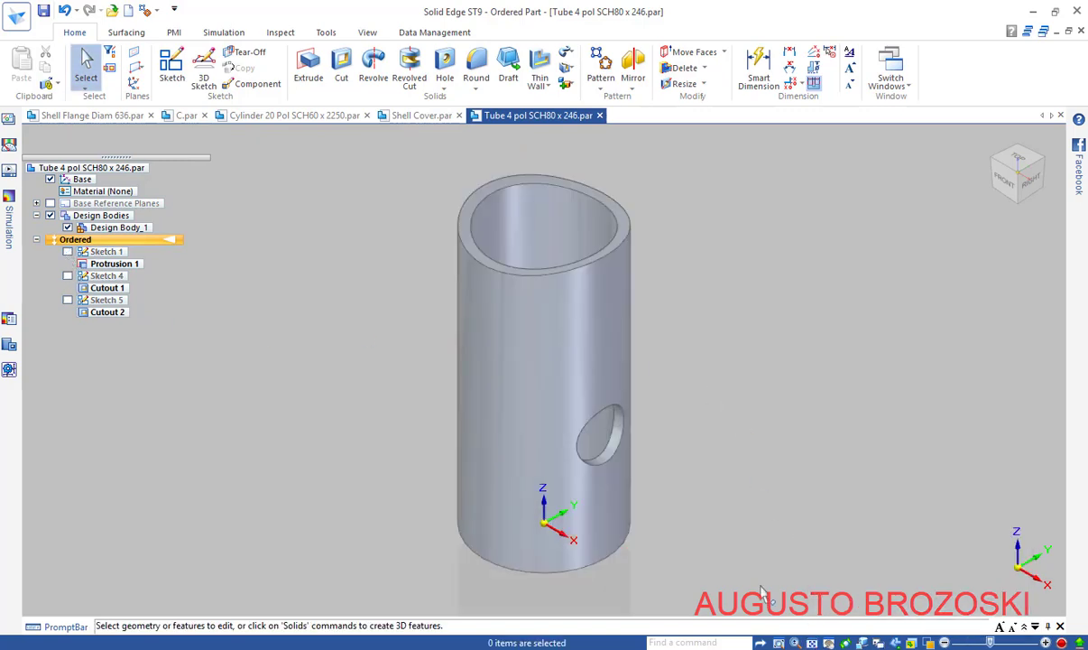
pyautogui.click(44, 11)
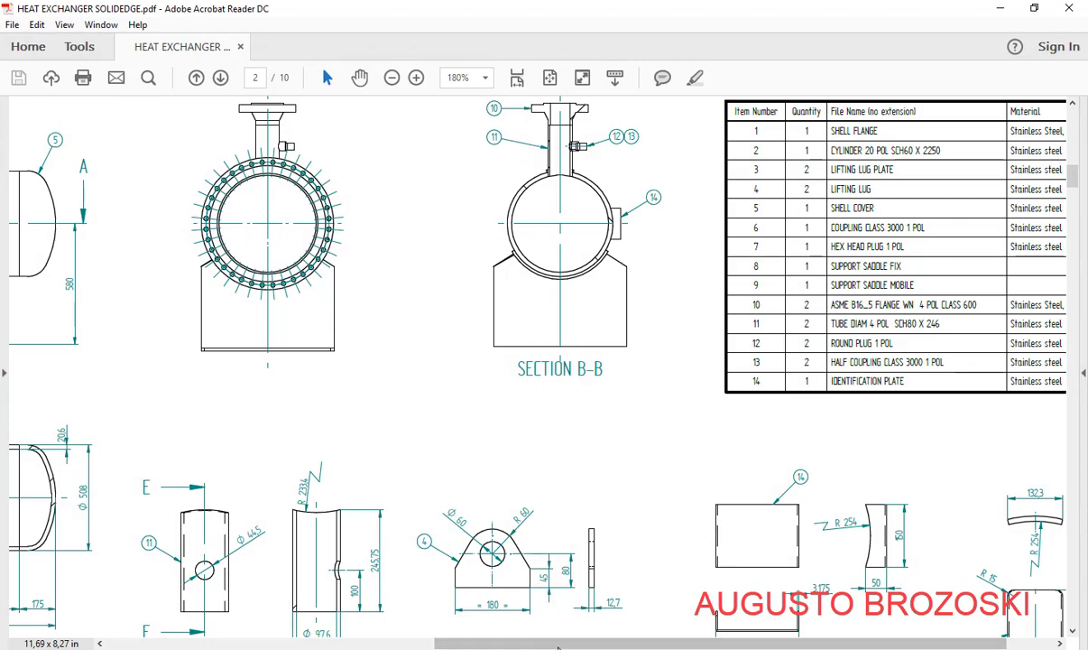
pyautogui.moveTo(548, 645); pyautogui.dragTo(398, 643)
pyautogui.scroll(1, 221, 297)
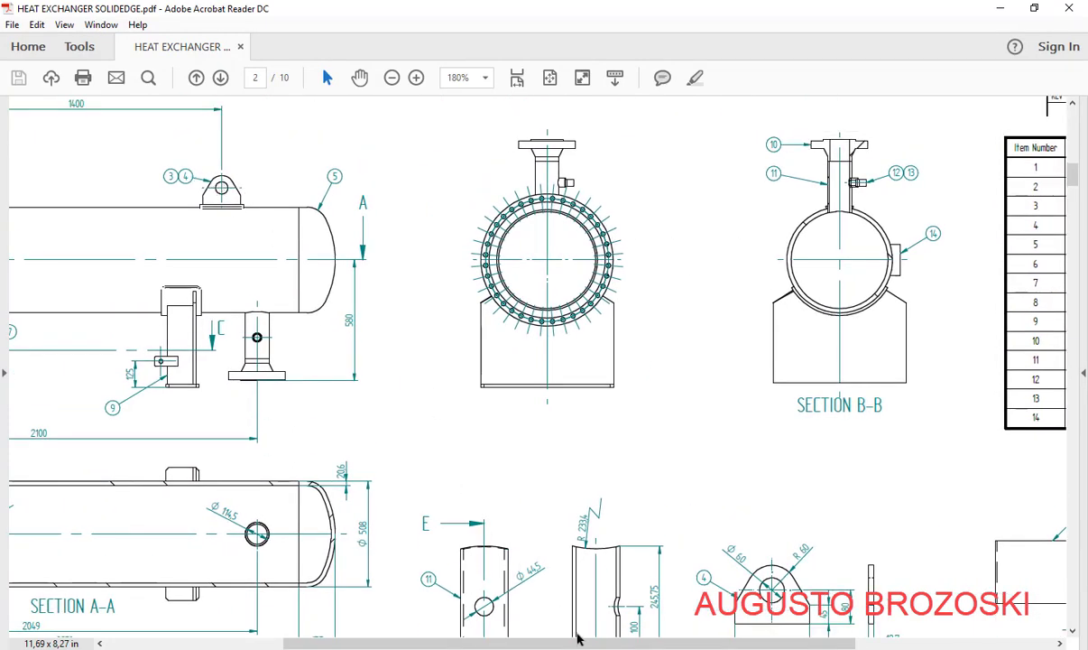
pyautogui.moveTo(582, 642); pyautogui.dragTo(788, 640)
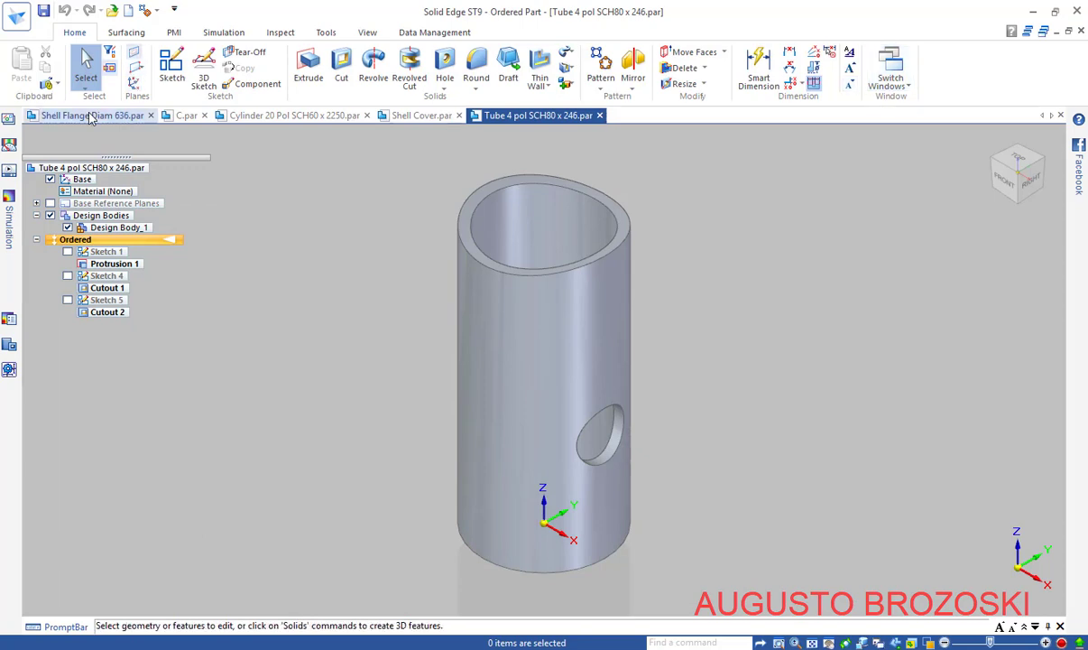
# Create a new part from iso metric part.par and save it as Lifting lug.par
pyautogui.click(127, 10)
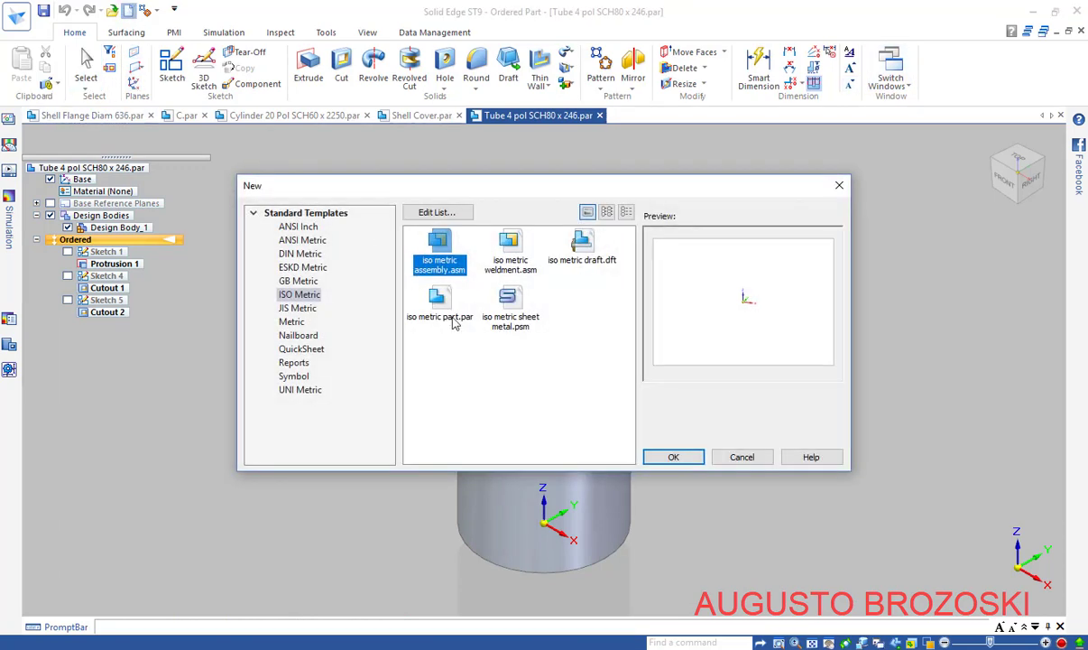
pyautogui.click(443, 307)
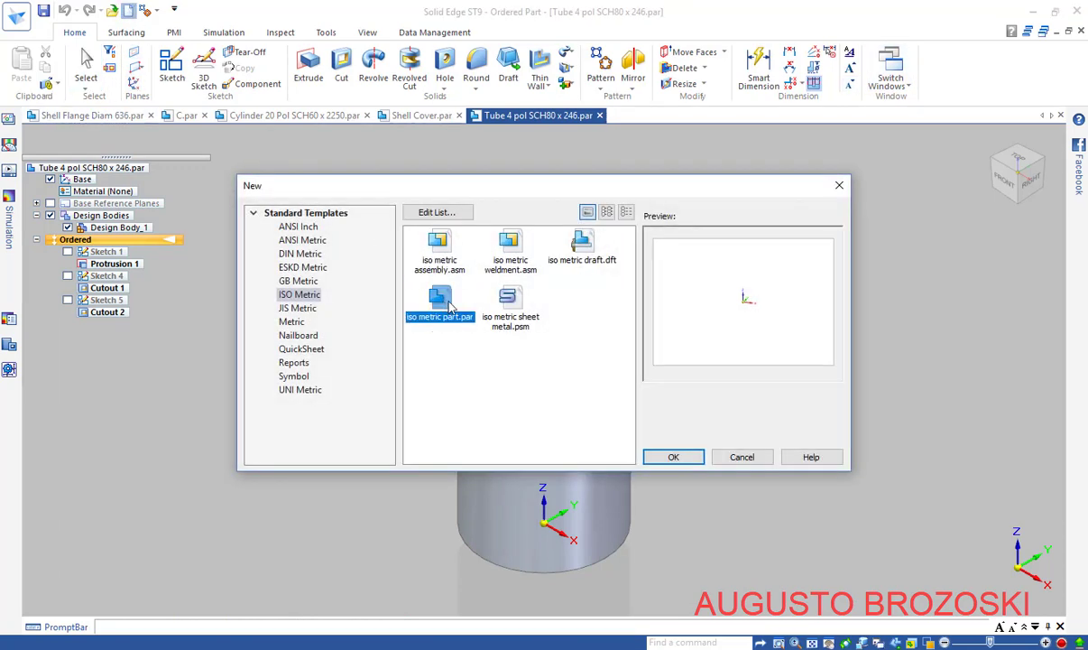
pyautogui.click(671, 456)
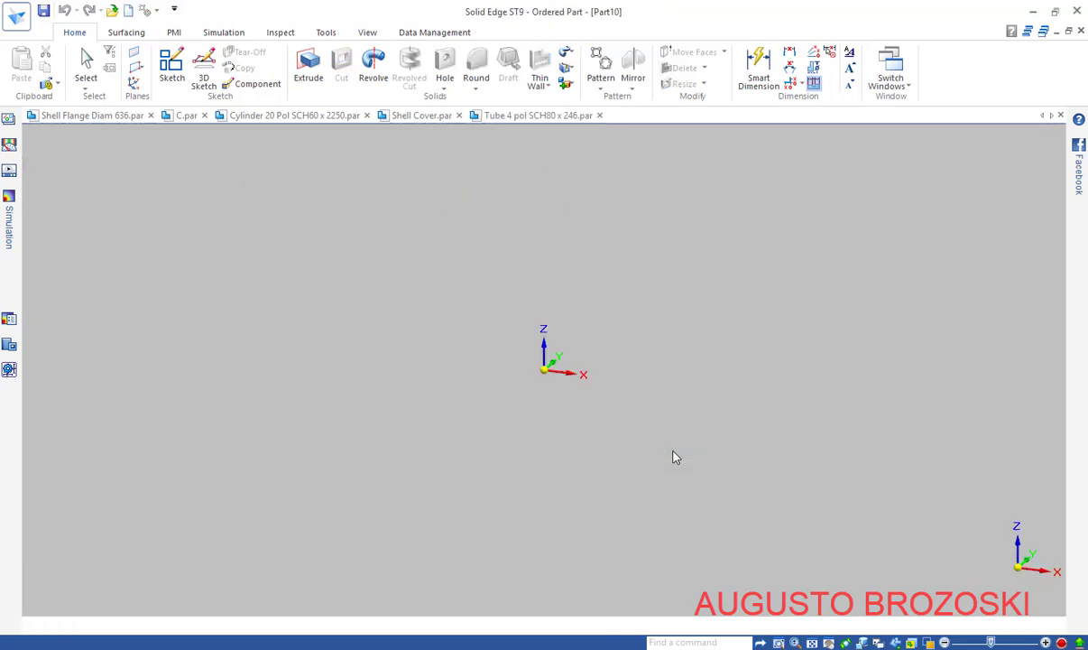
pyautogui.click(43, 10)
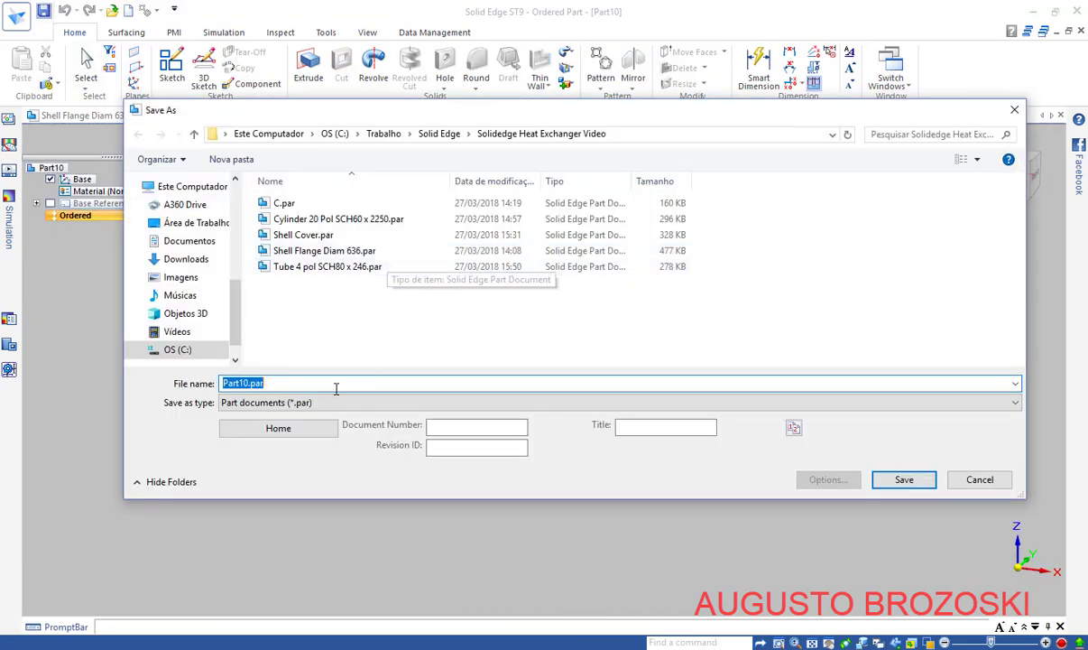
pyautogui.write('Lifting lug')
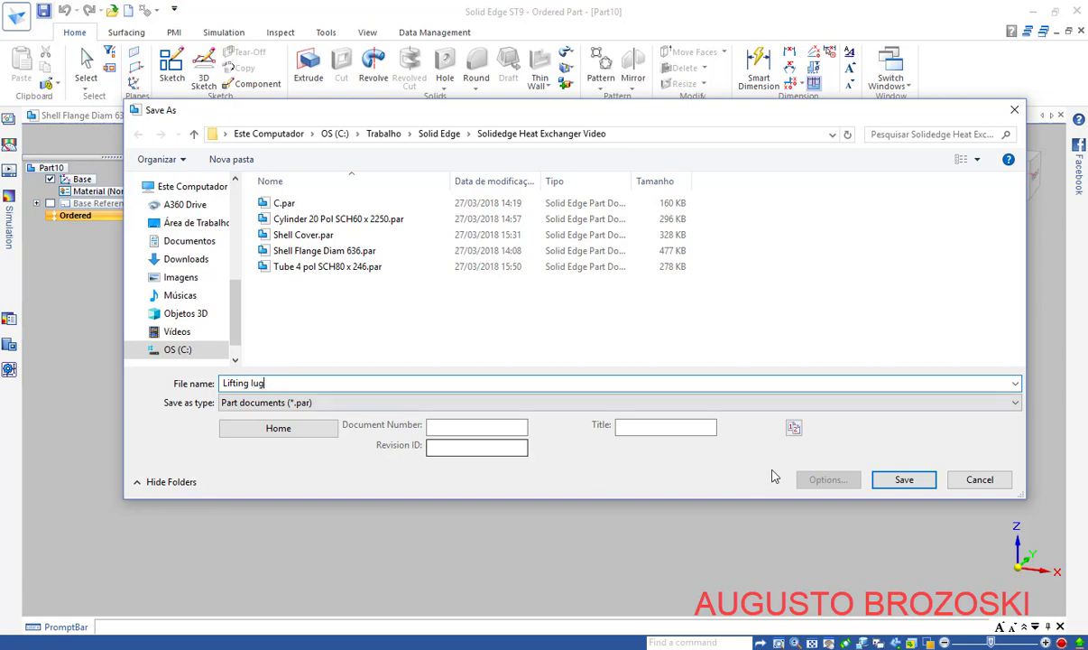
pyautogui.click(901, 479)
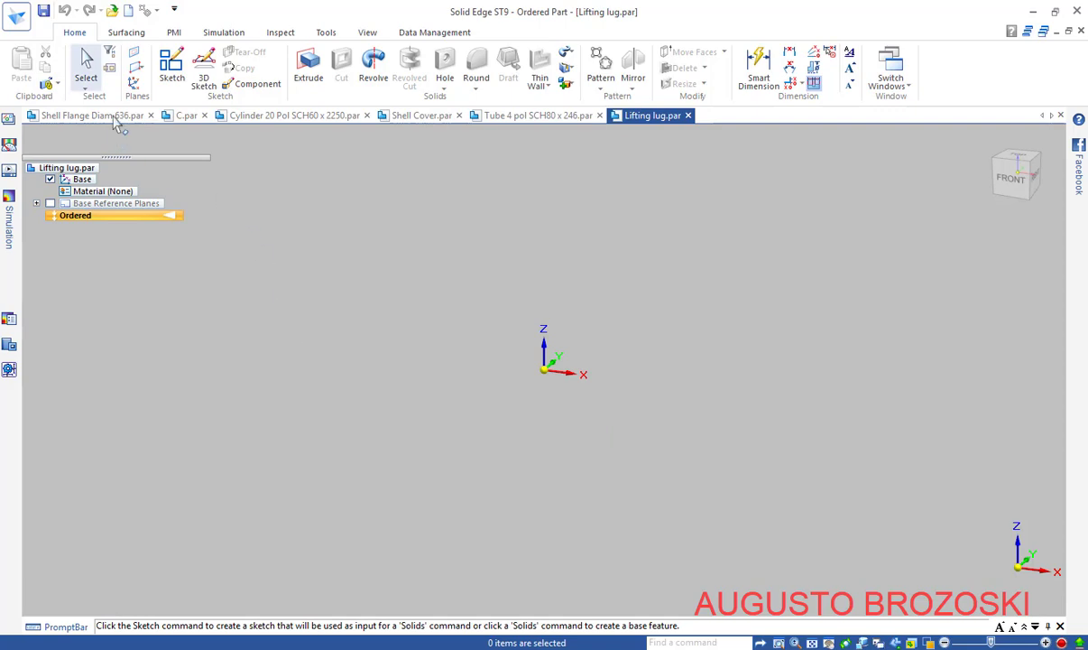
# Start a sketch on the front plane and check the lug dimensions in the PDF
pyautogui.click(171, 67)
pyautogui.click(571, 351)
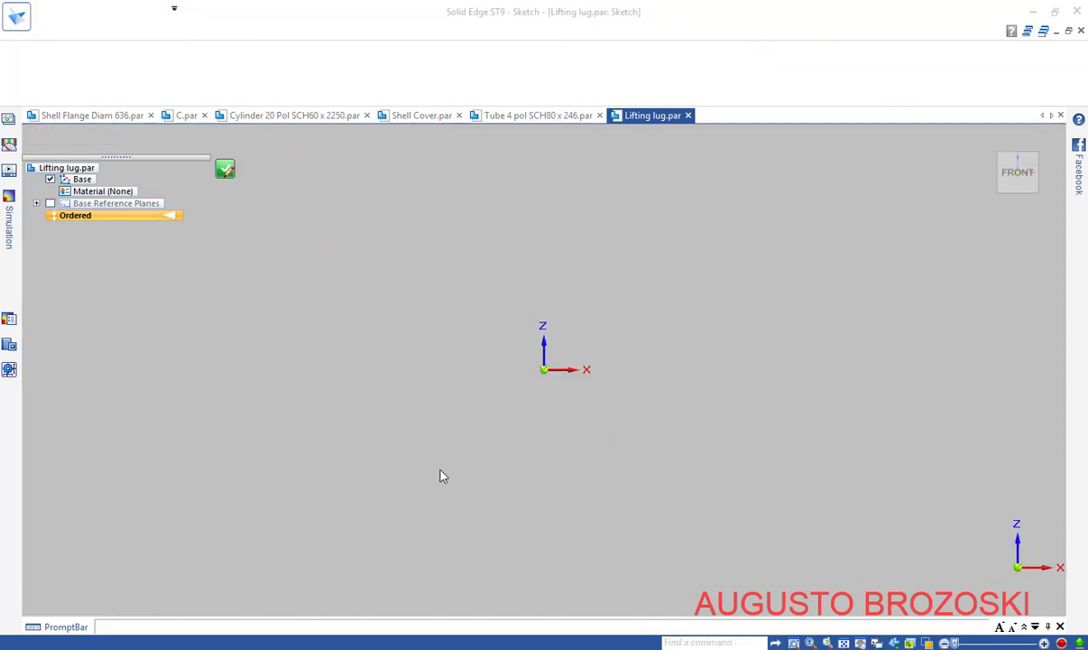
pyautogui.hotkey('alt', 'Tab')
pyautogui.scroll(-6, 550, 436)
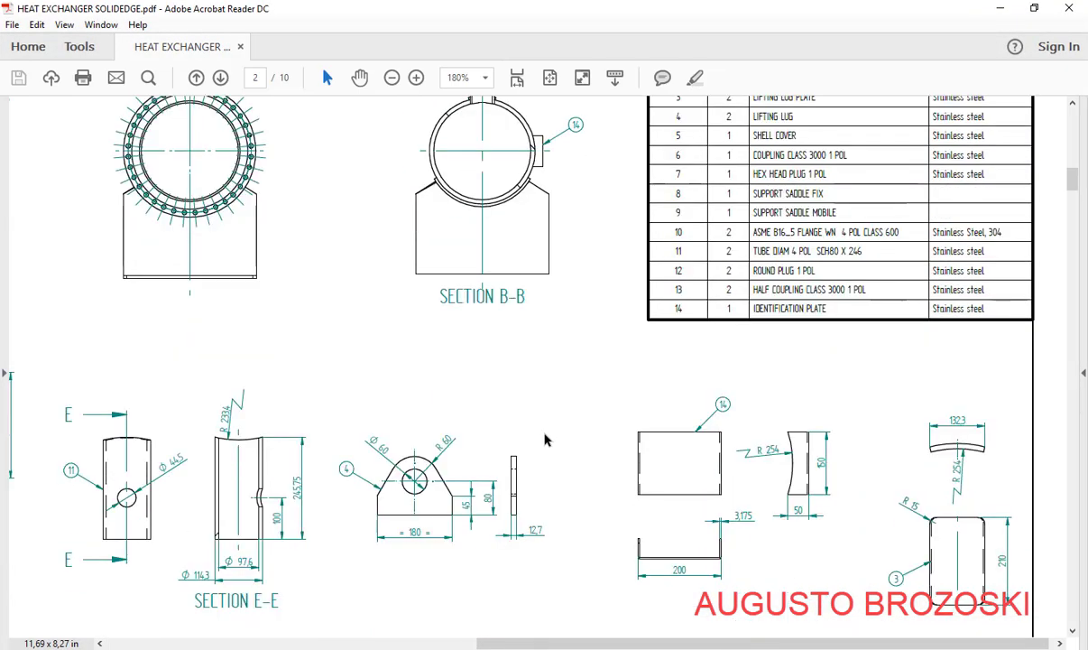
pyautogui.click(415, 78)
pyautogui.click(415, 79)
pyautogui.click(415, 78)
pyautogui.scroll(-3, 468, 377)
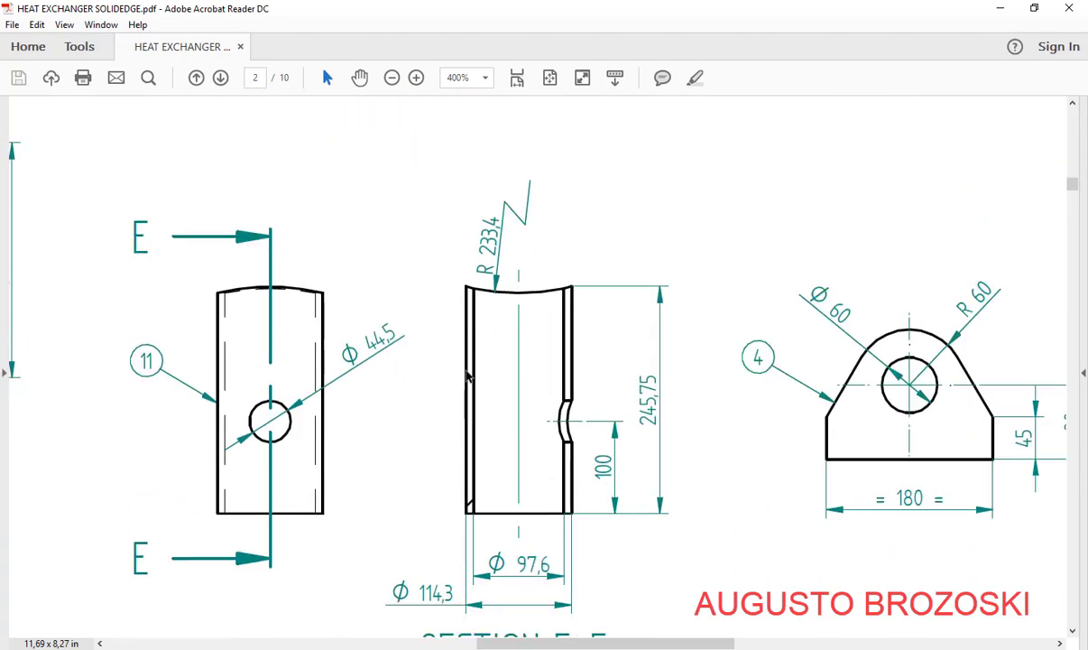
pyautogui.scroll(-1, 467, 377)
pyautogui.moveTo(564, 643)
pyautogui.mouseDown()
pyautogui.moveTo(674, 632)
pyautogui.moveTo(638, 623)
pyautogui.mouseUp()
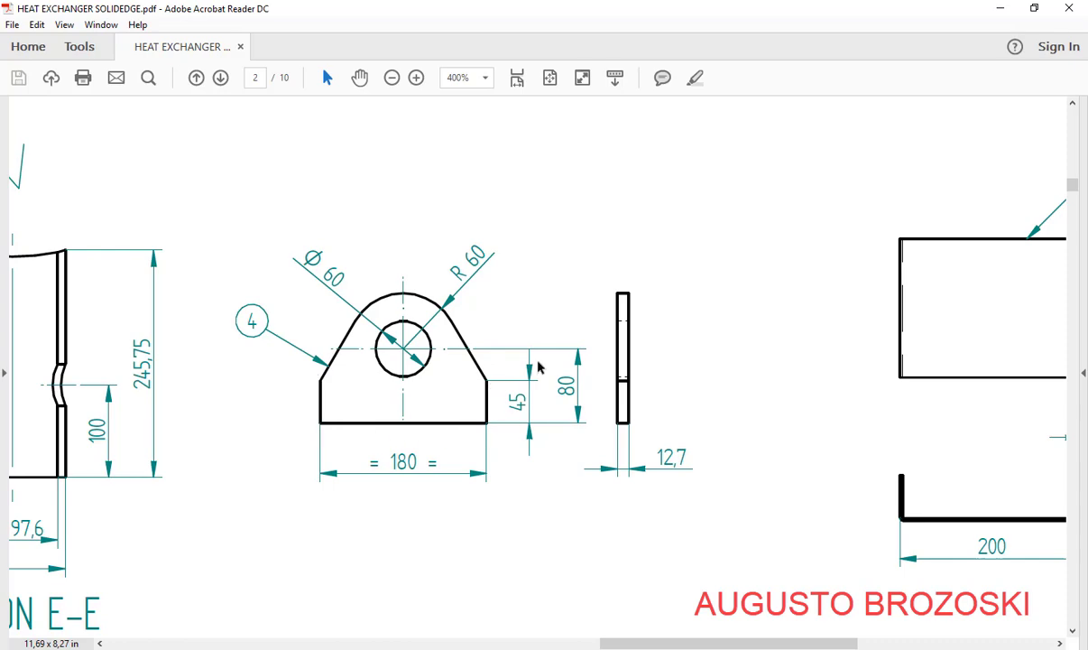
pyautogui.click(999, 11)
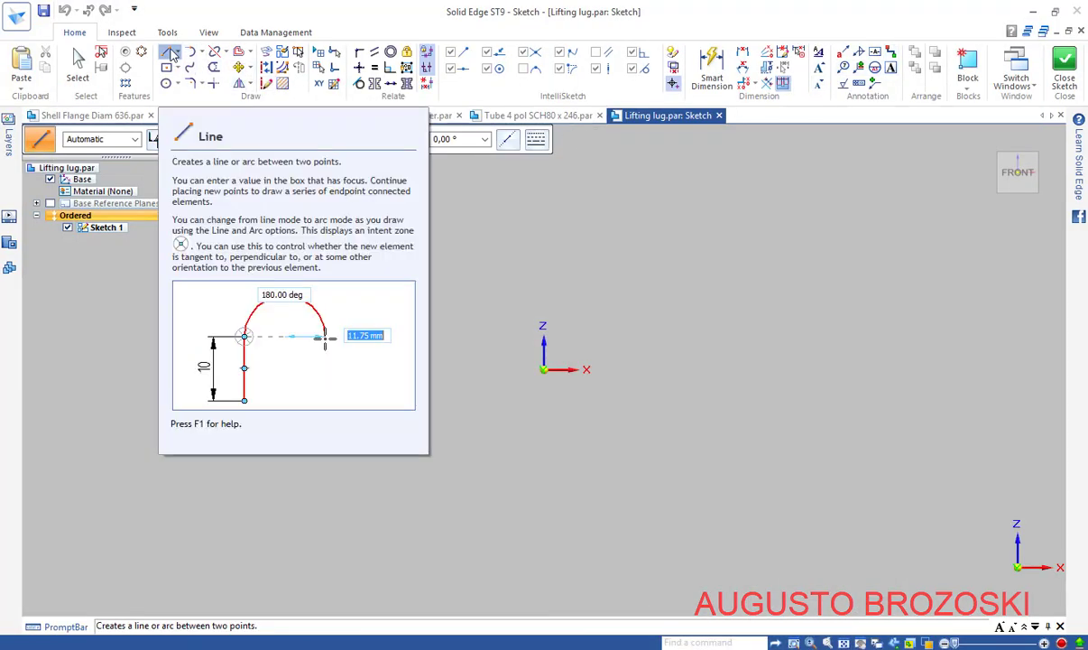
# Draw a left upright, a bottom base line and a right upright line
pyautogui.click(434, 294)
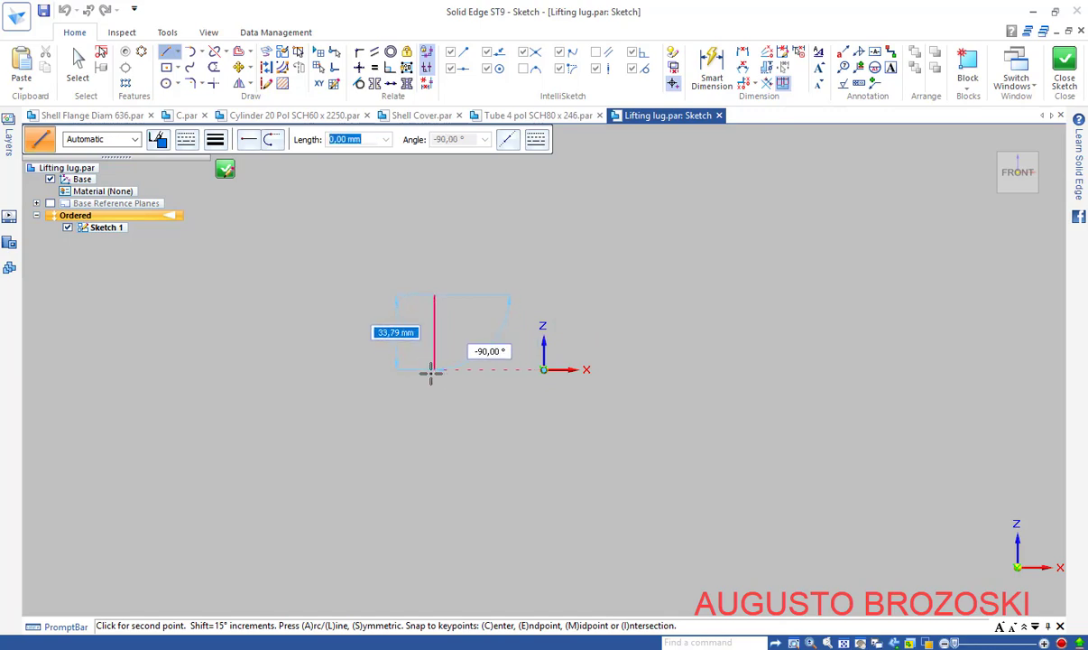
pyautogui.click(432, 371)
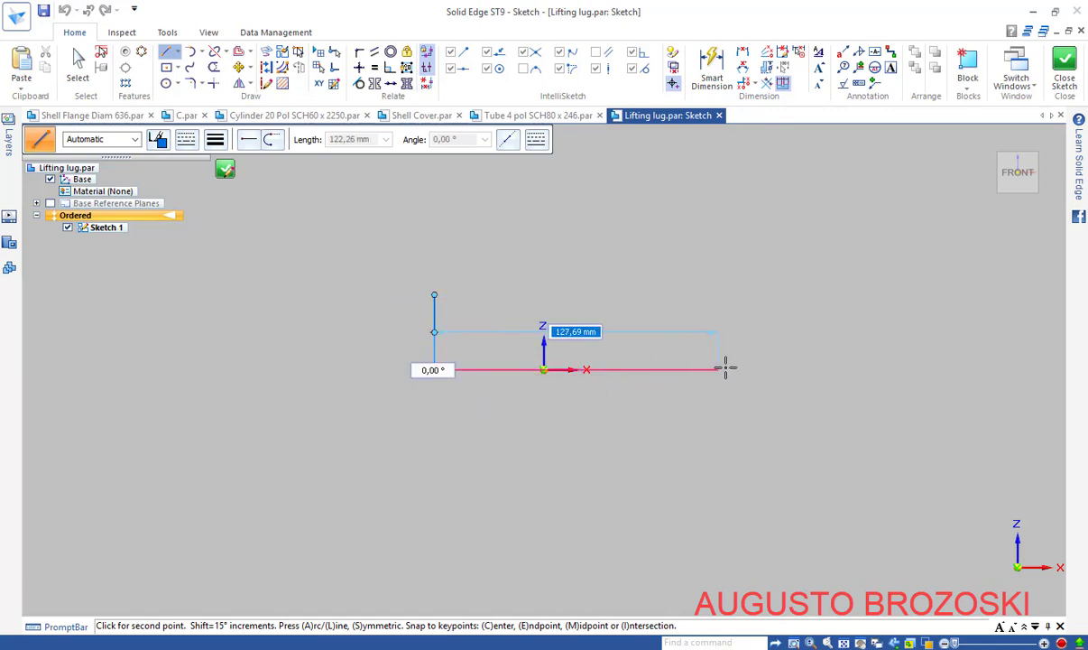
pyautogui.click(725, 370)
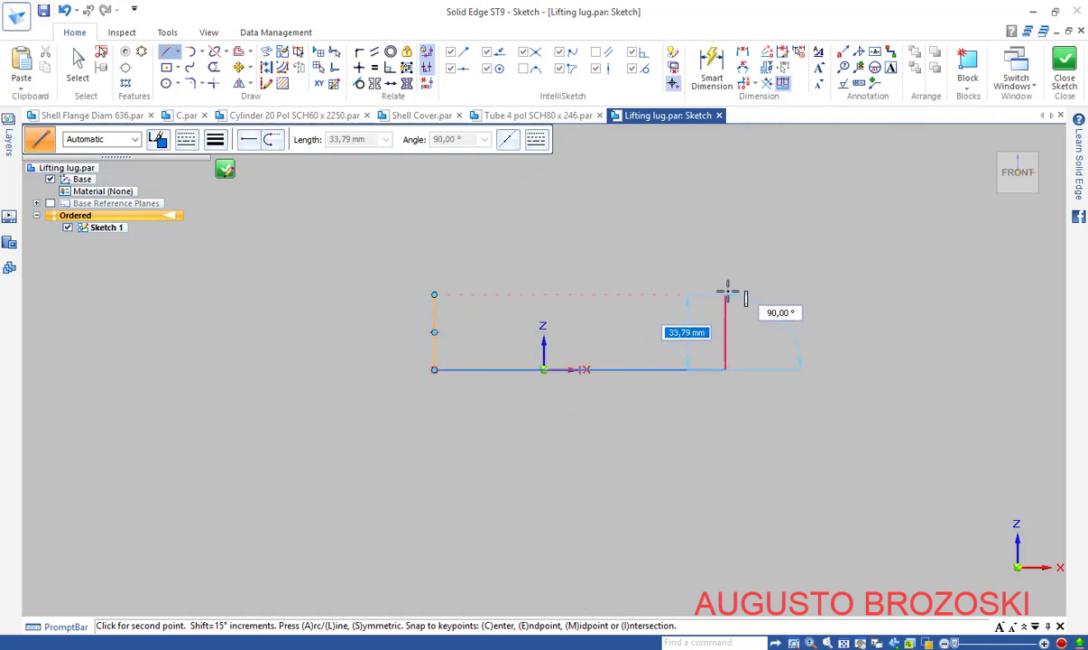
pyautogui.click(766, 288)
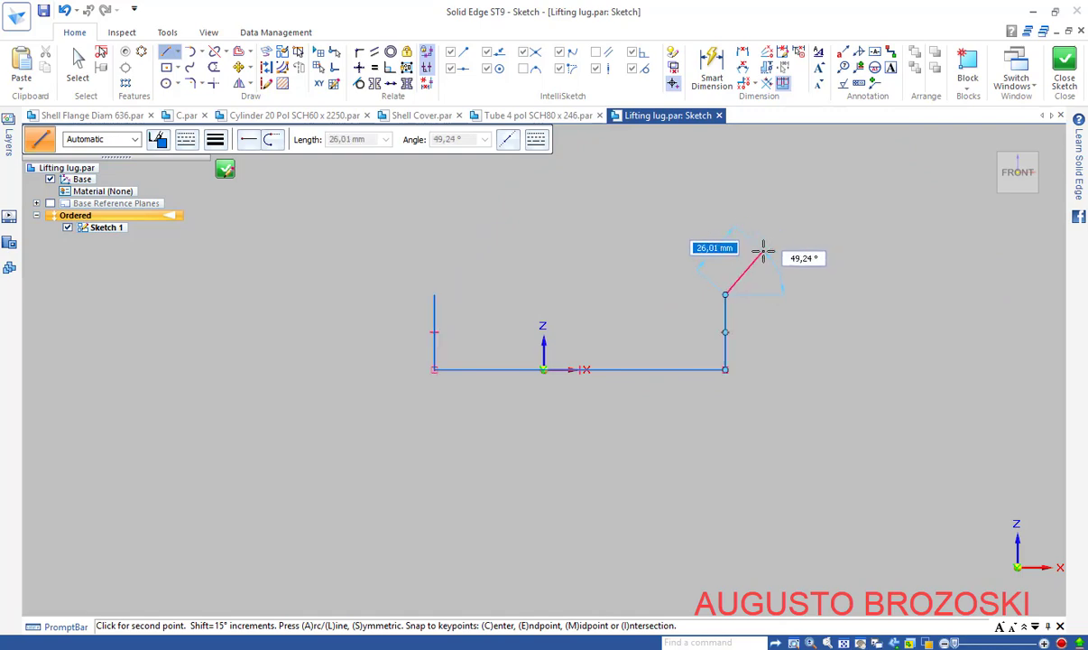
pyautogui.press('Escape')
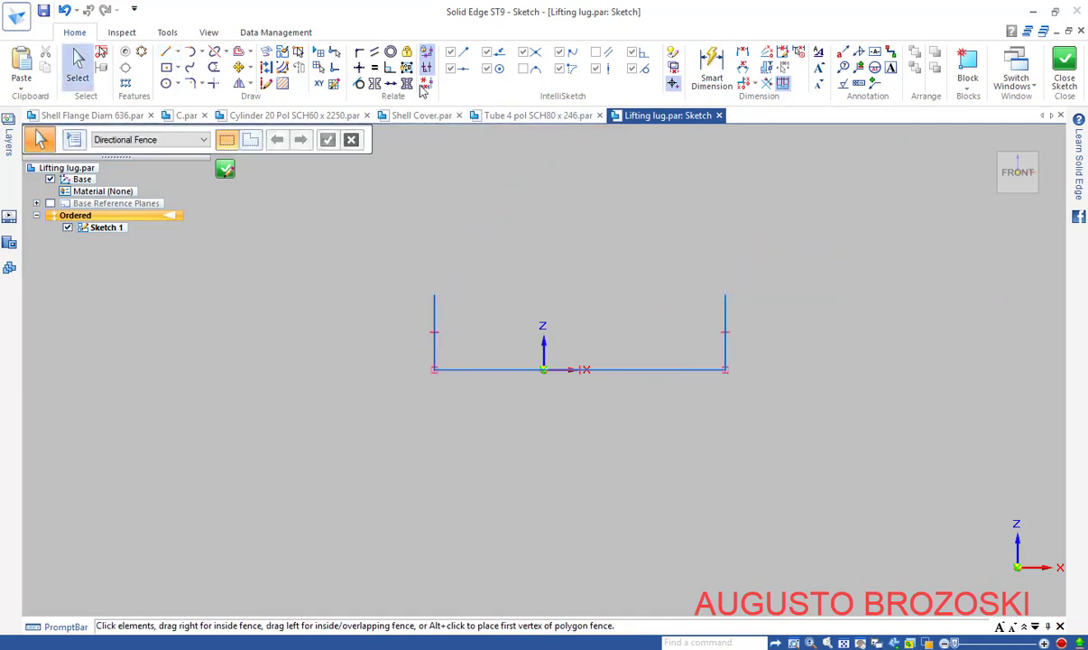
# Connect the bottom line's midpoint to the origin
pyautogui.click(359, 51)
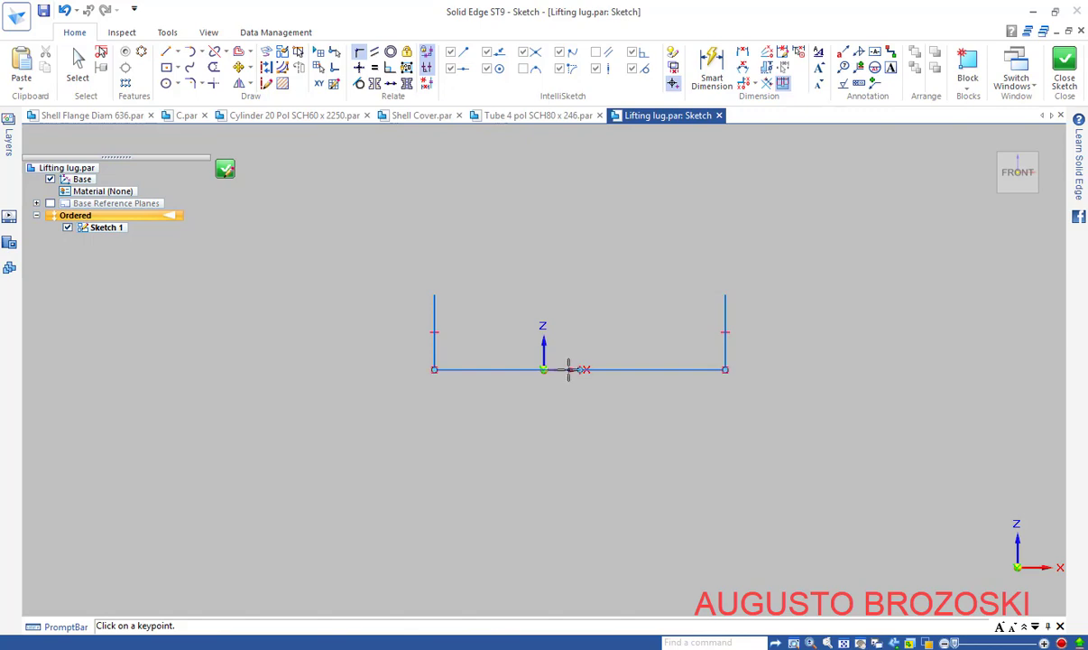
pyautogui.scroll(3, 568, 368)
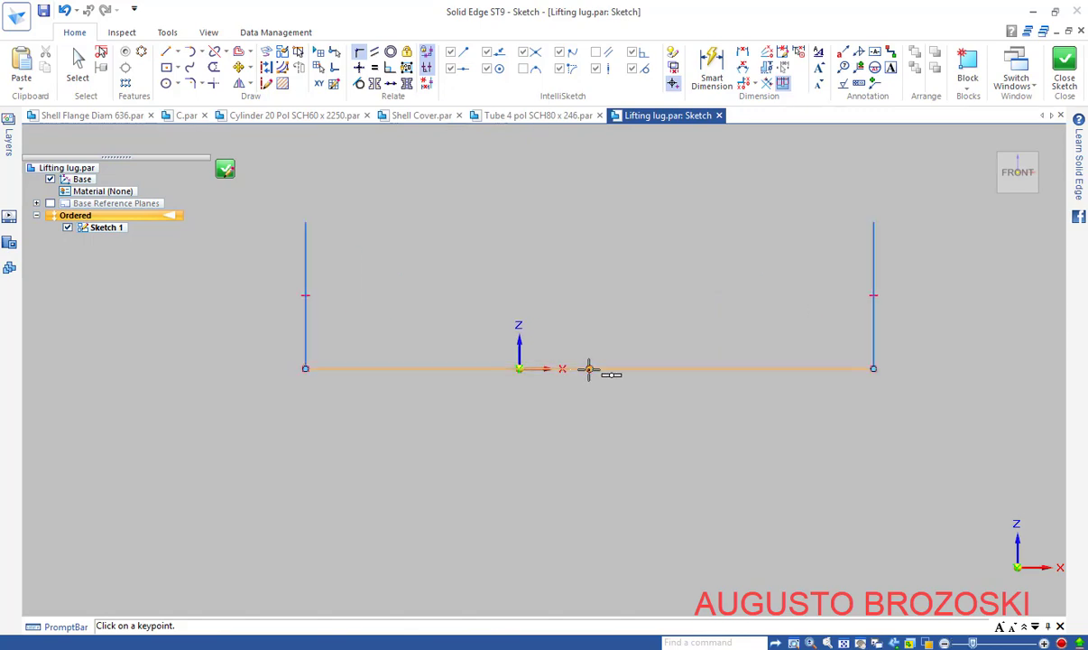
pyautogui.click(589, 368)
pyautogui.click(516, 369)
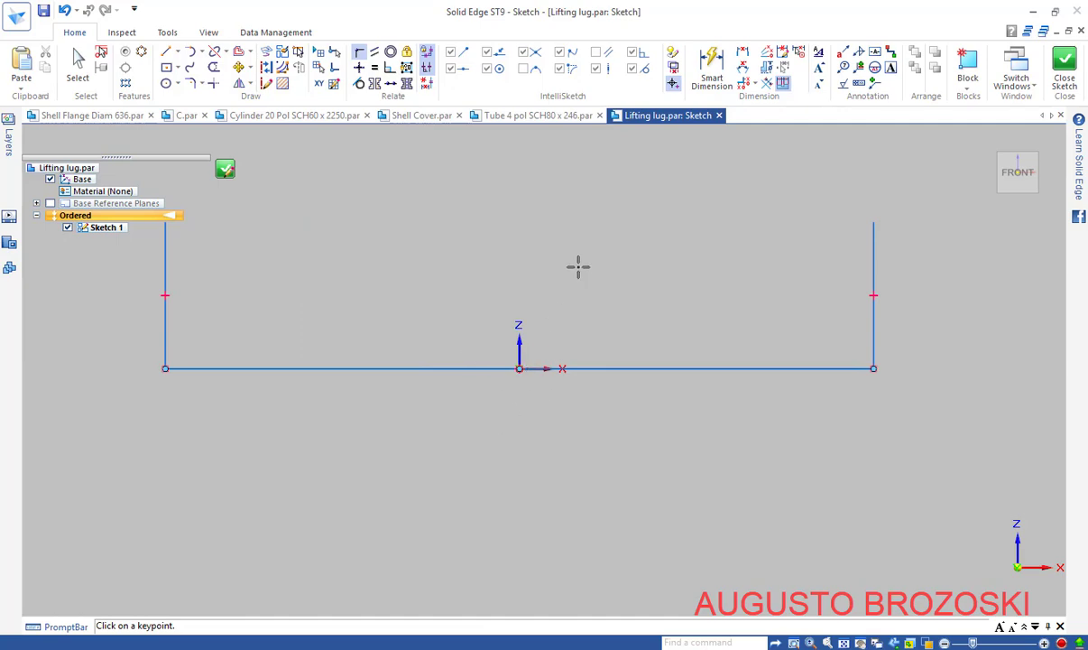
# Dimension the bottom line to 180 and the right upright to 45
pyautogui.click(712, 72)
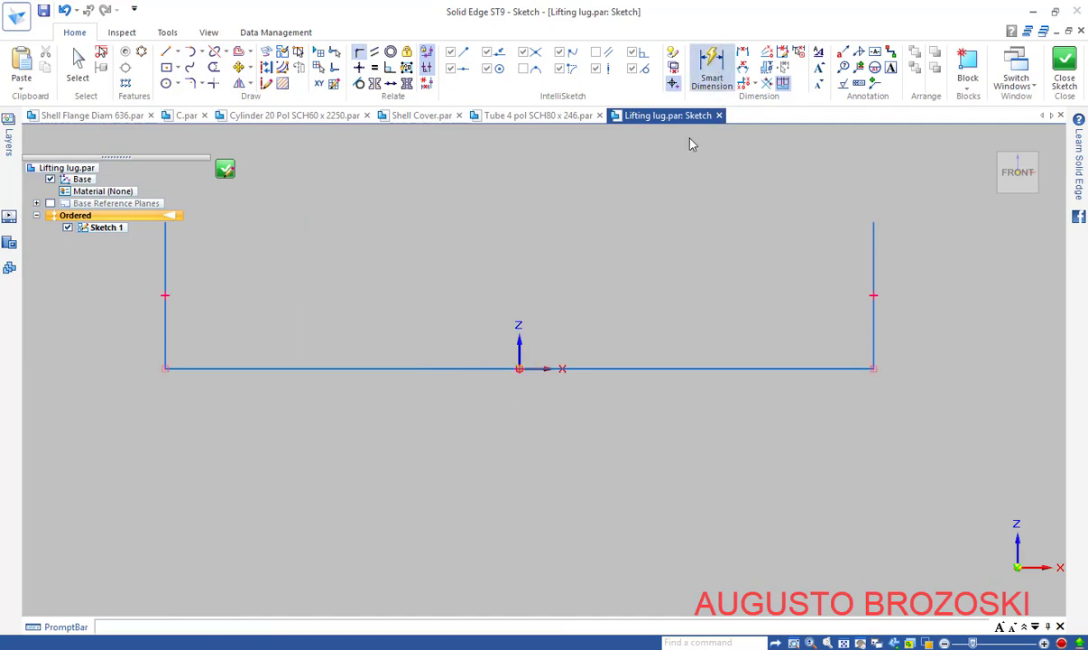
pyautogui.click(594, 366)
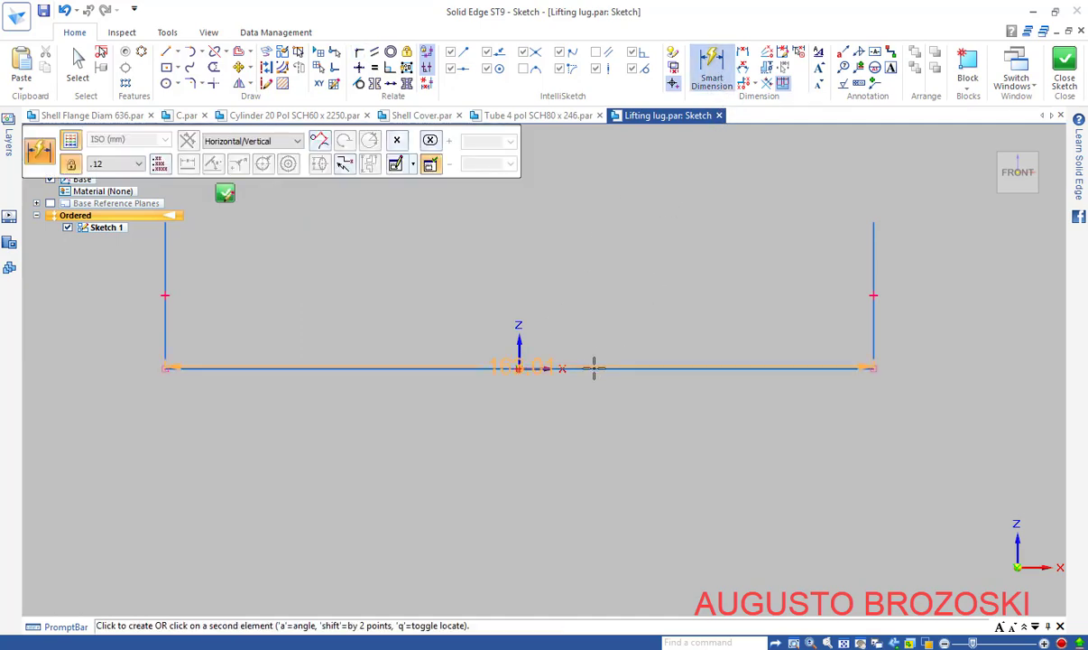
pyautogui.click(537, 410)
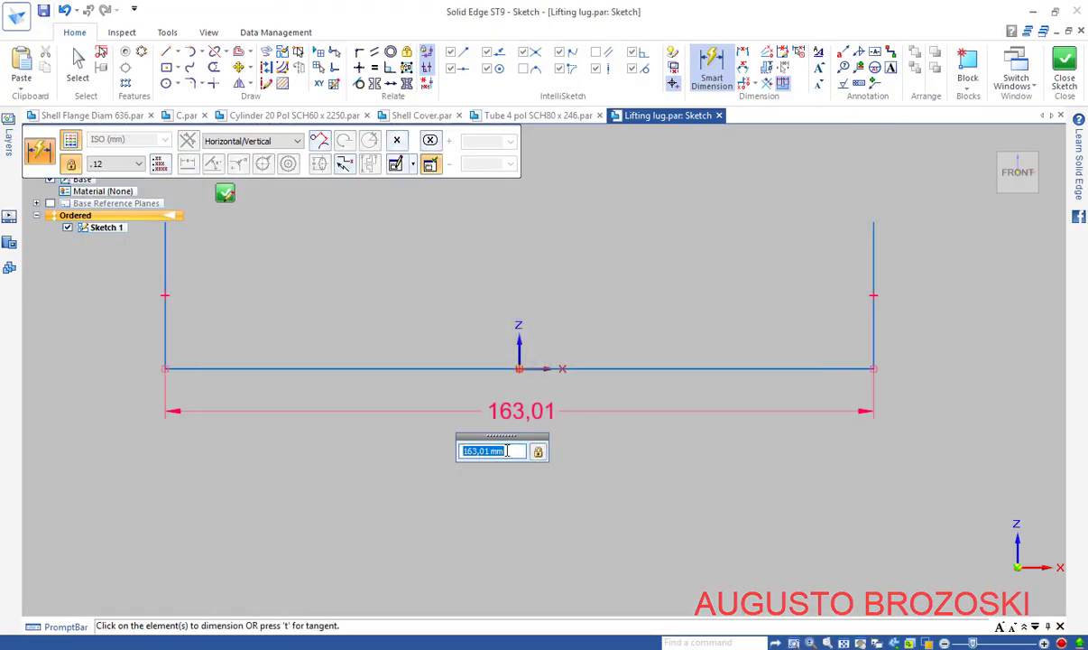
pyautogui.press('Return')
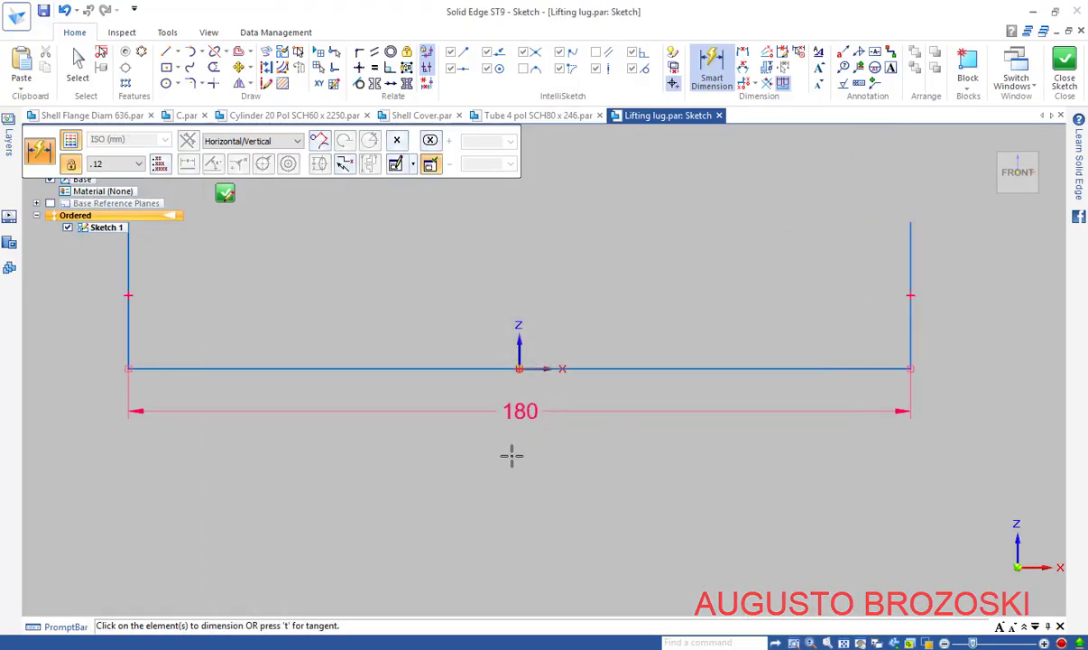
pyautogui.scroll(-2, 541, 432)
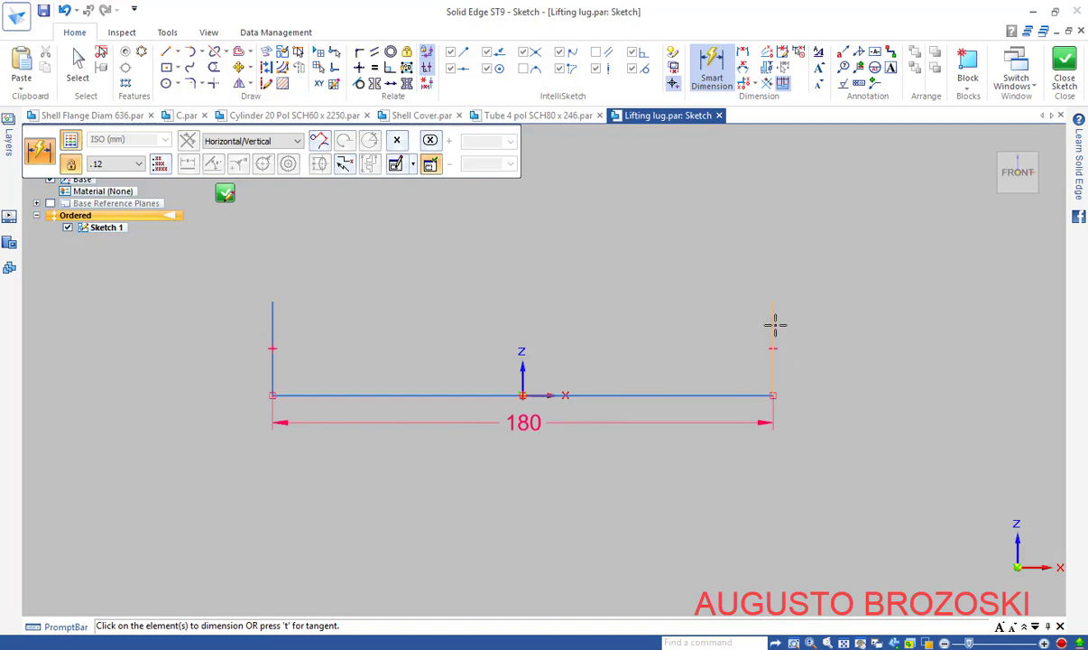
pyautogui.click(775, 324)
pyautogui.click(844, 327)
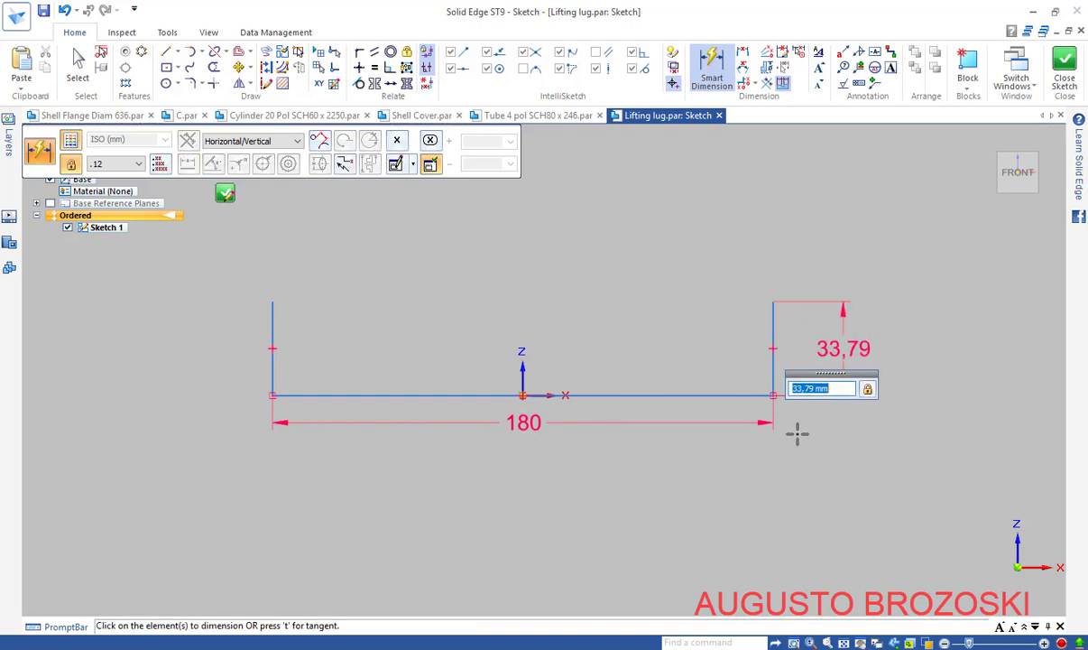
pyautogui.press('Return')
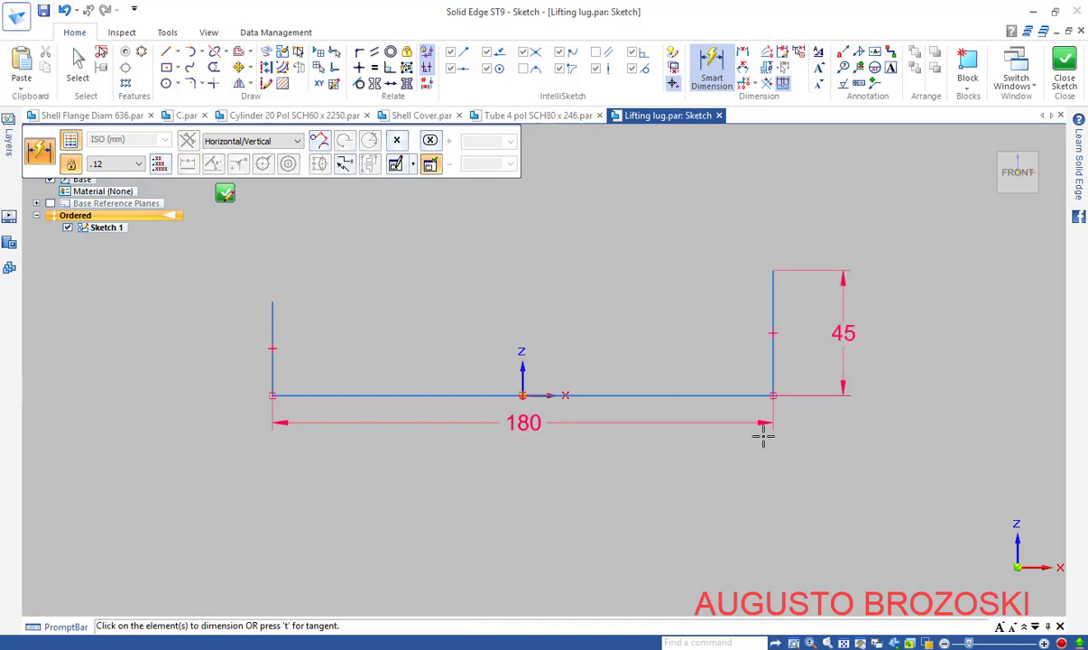
pyautogui.press('Escape')
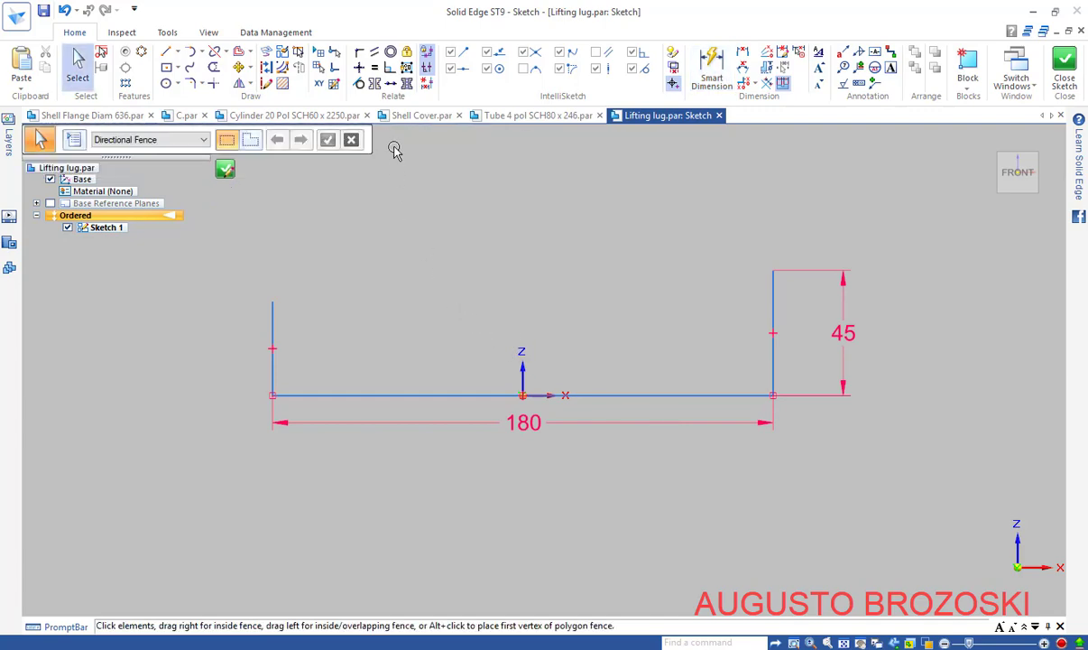
# Make the left upright equal in length to the right upright
pyautogui.click(376, 69)
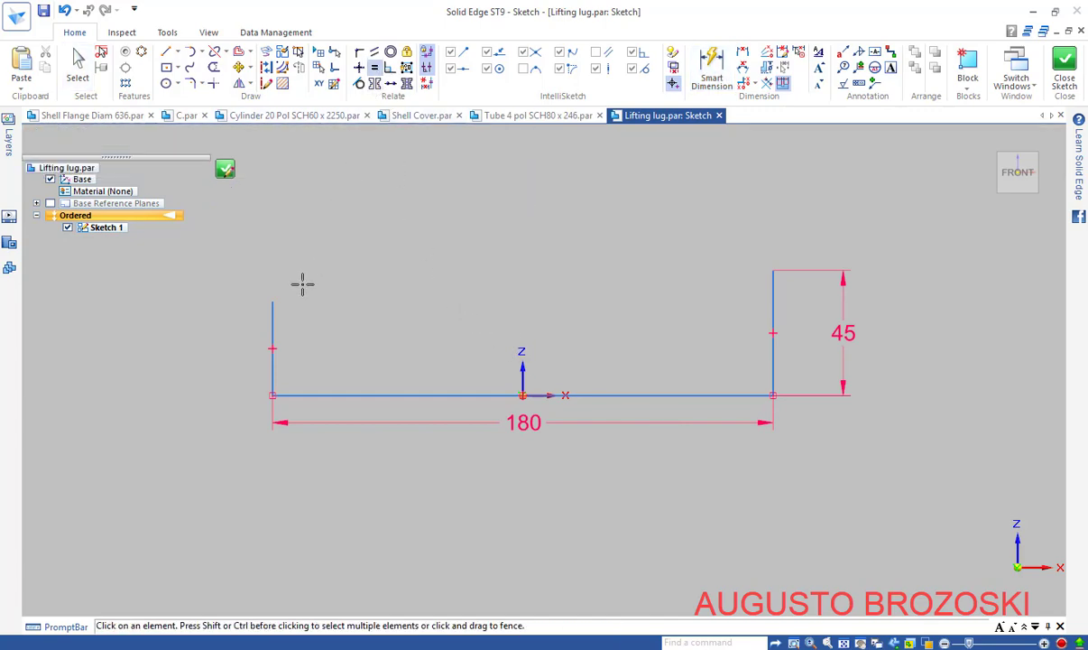
pyautogui.click(273, 313)
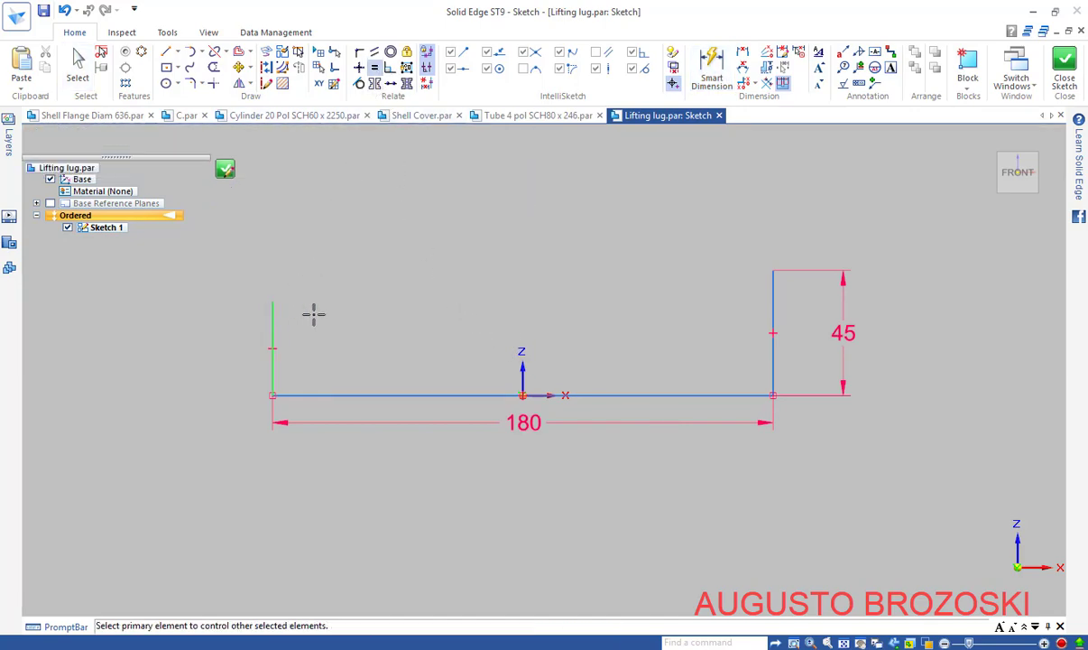
pyautogui.click(772, 297)
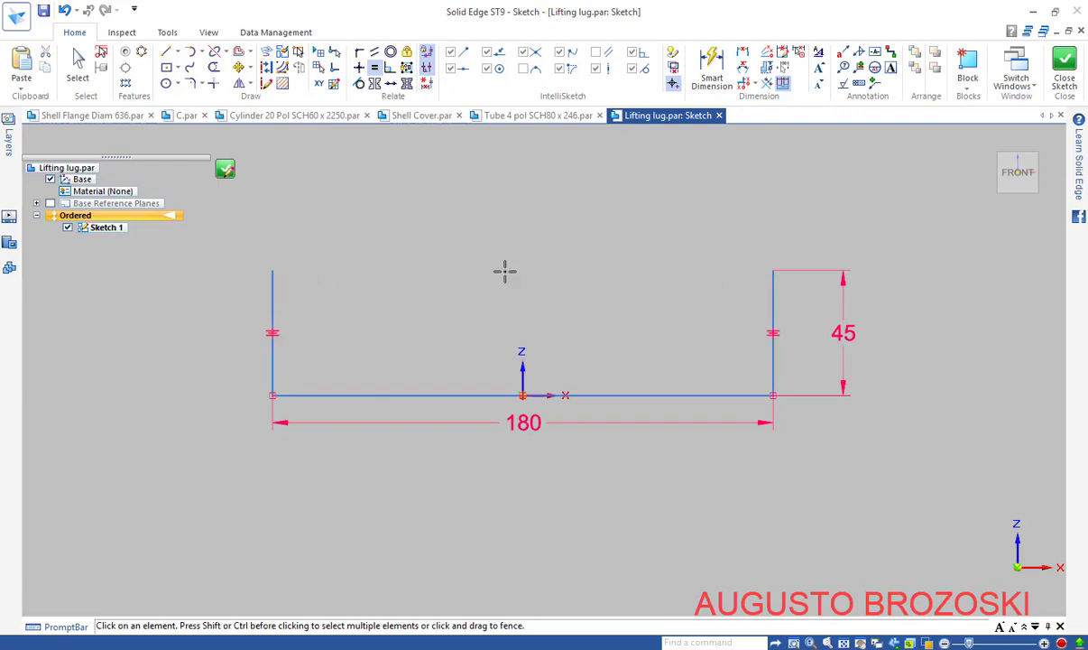
pyautogui.scroll(-2, 477, 377)
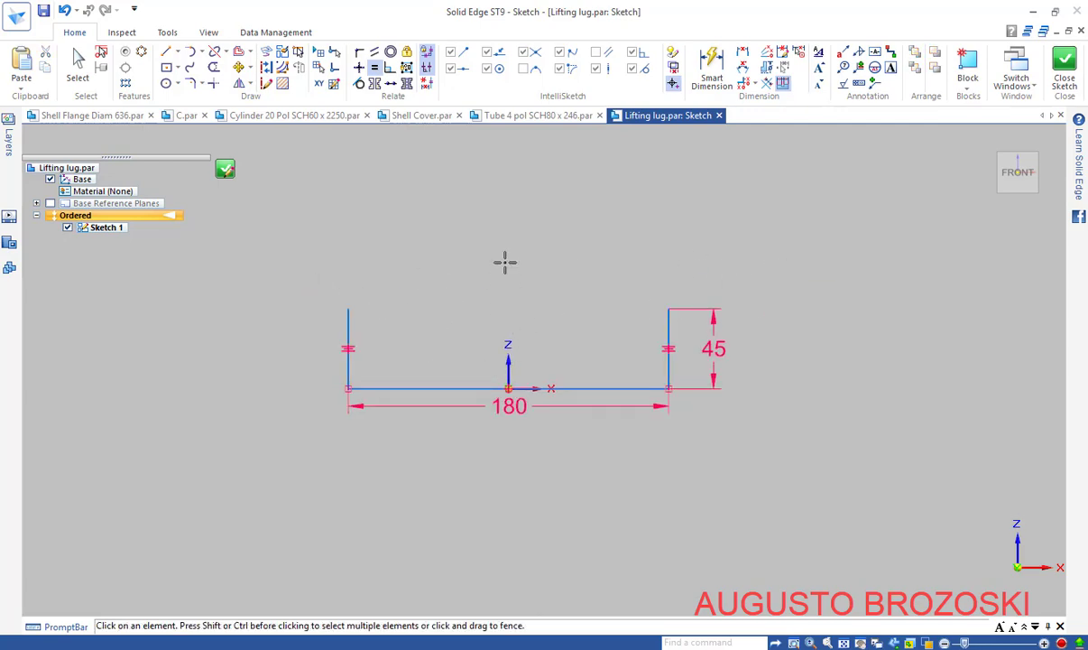
# Draw a circle centred on the vertical axis above the base
pyautogui.click(166, 83)
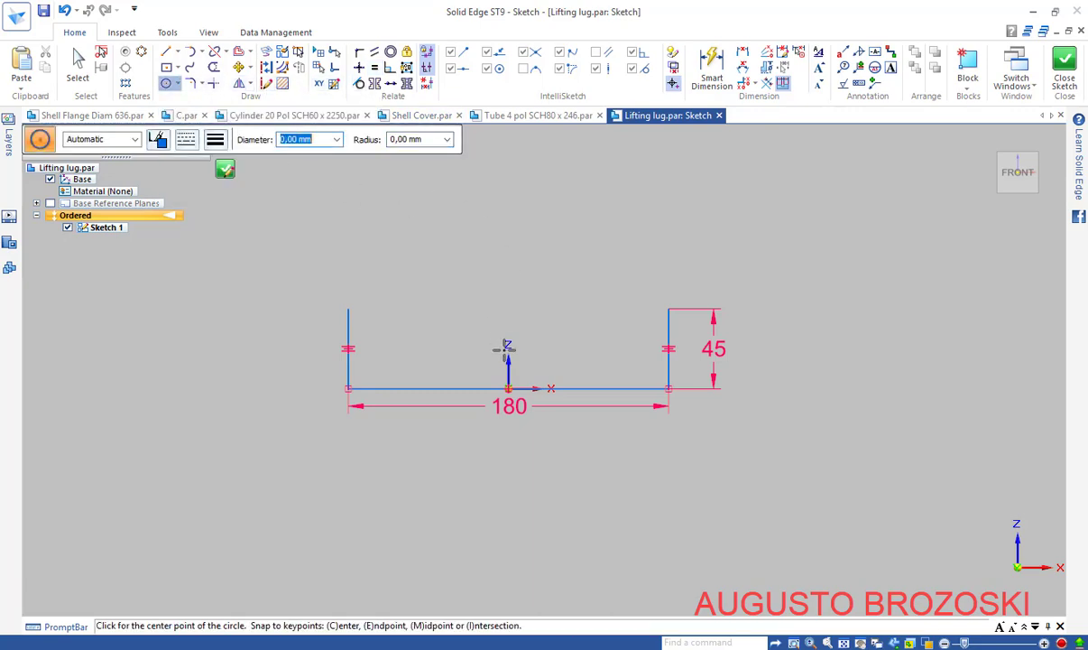
pyautogui.click(512, 192)
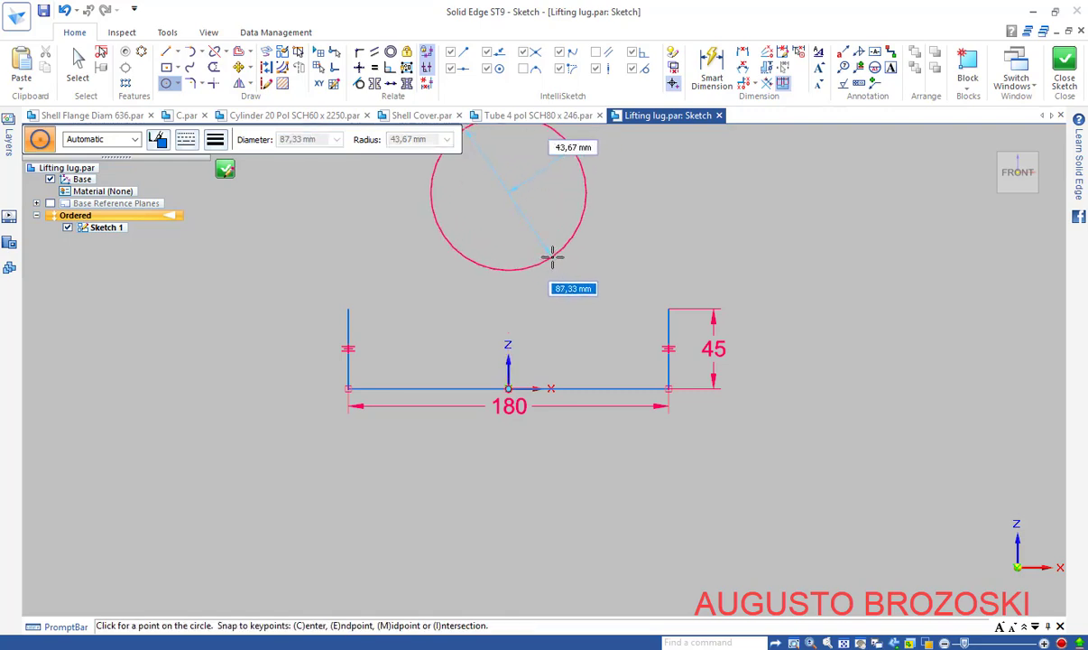
pyautogui.click(554, 254)
pyautogui.press('Escape')
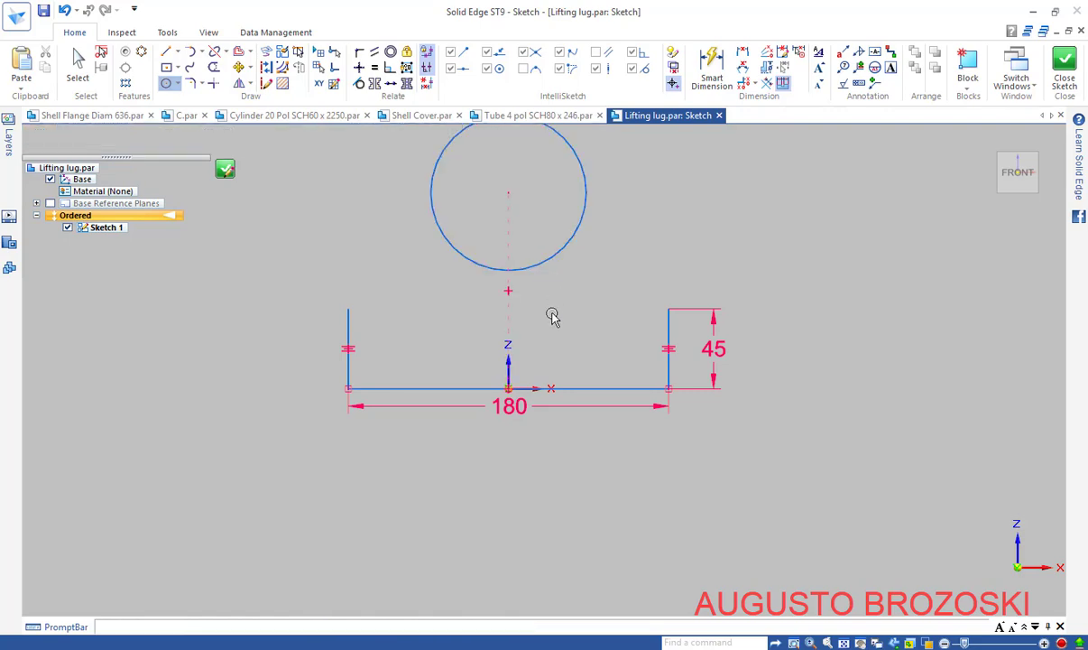
pyautogui.scroll(-3, 547, 330)
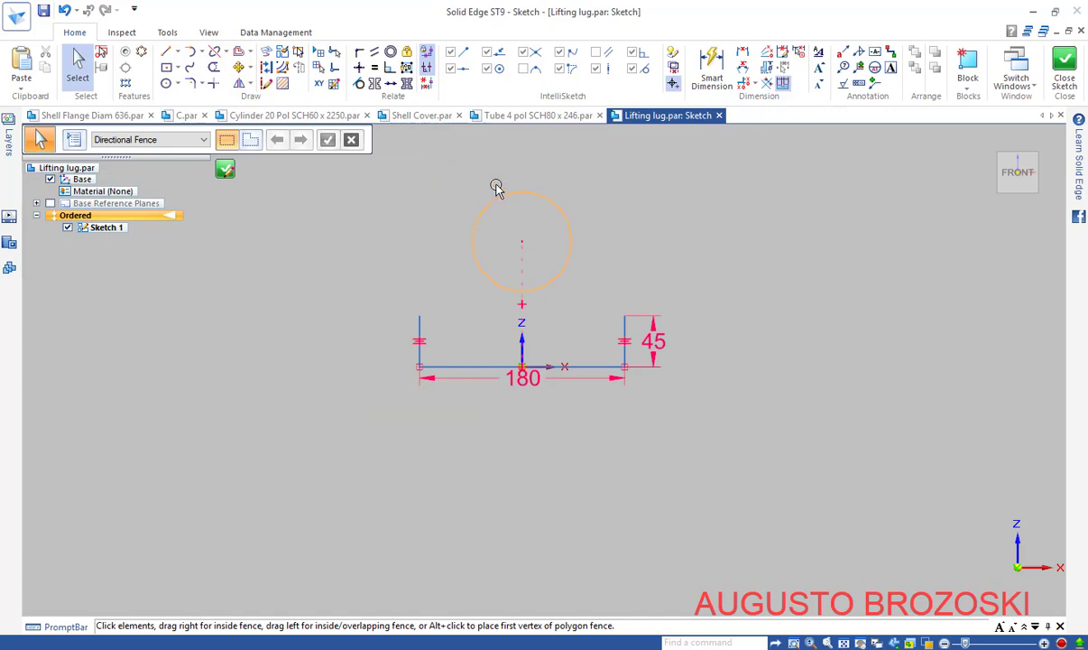
# Draw sloping lines from each upright's top to tangent points on the circle
pyautogui.click(167, 56)
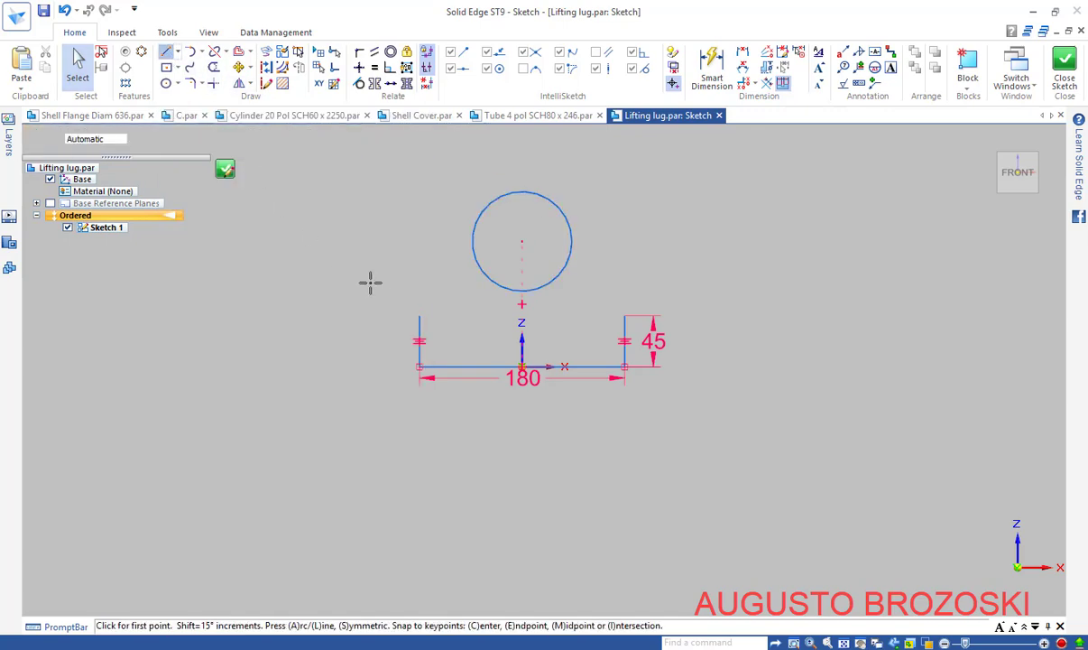
pyautogui.click(418, 315)
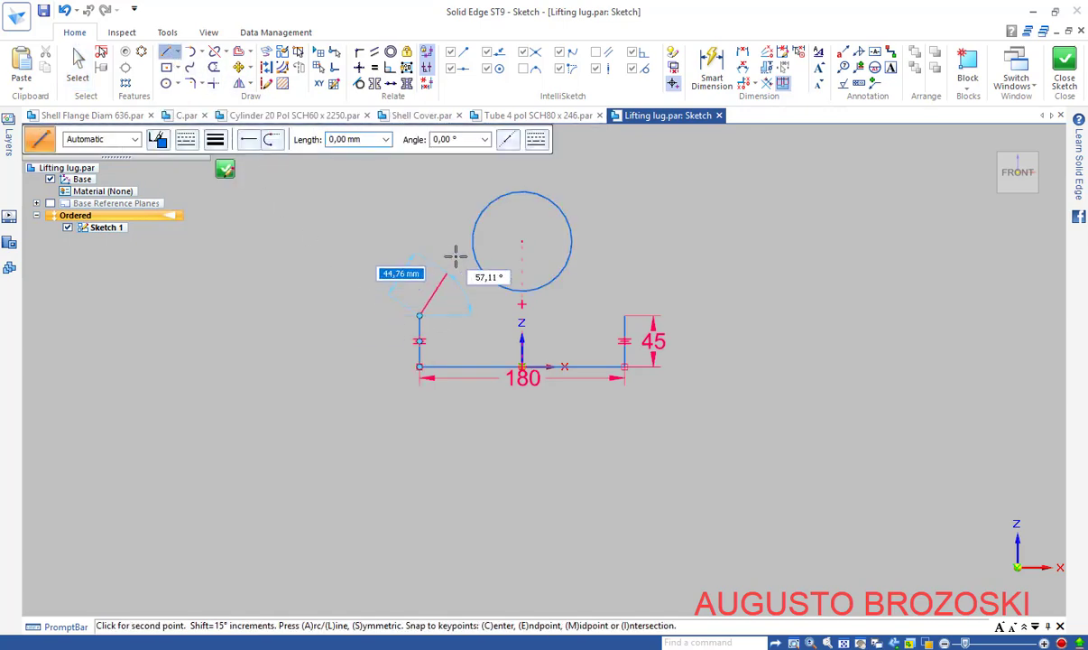
pyautogui.click(479, 213)
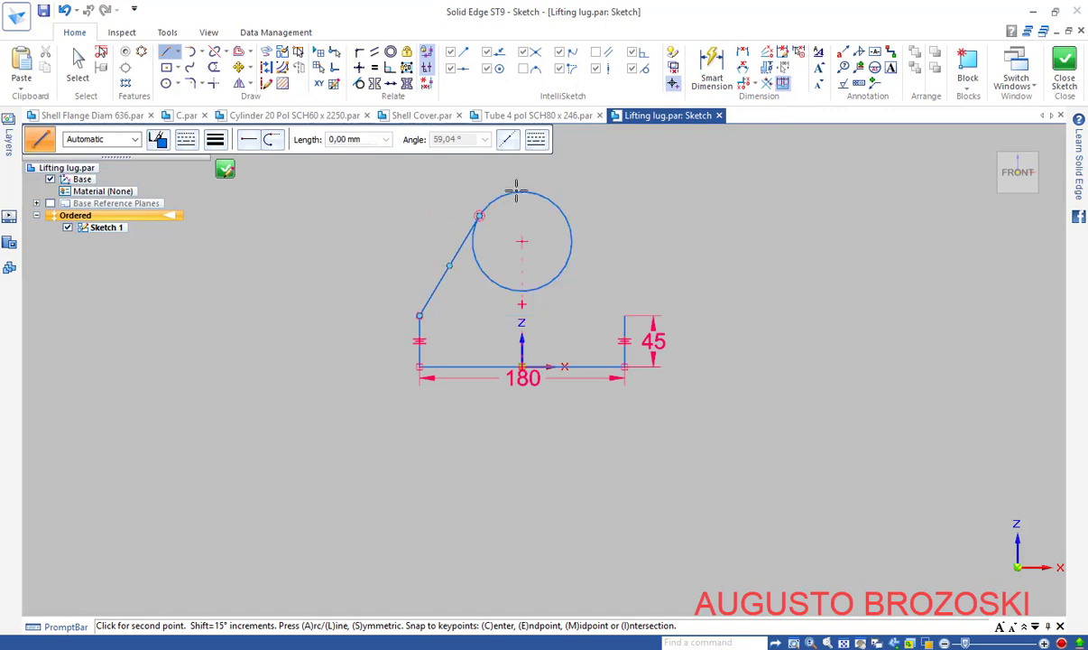
pyautogui.rightClick(607, 174)
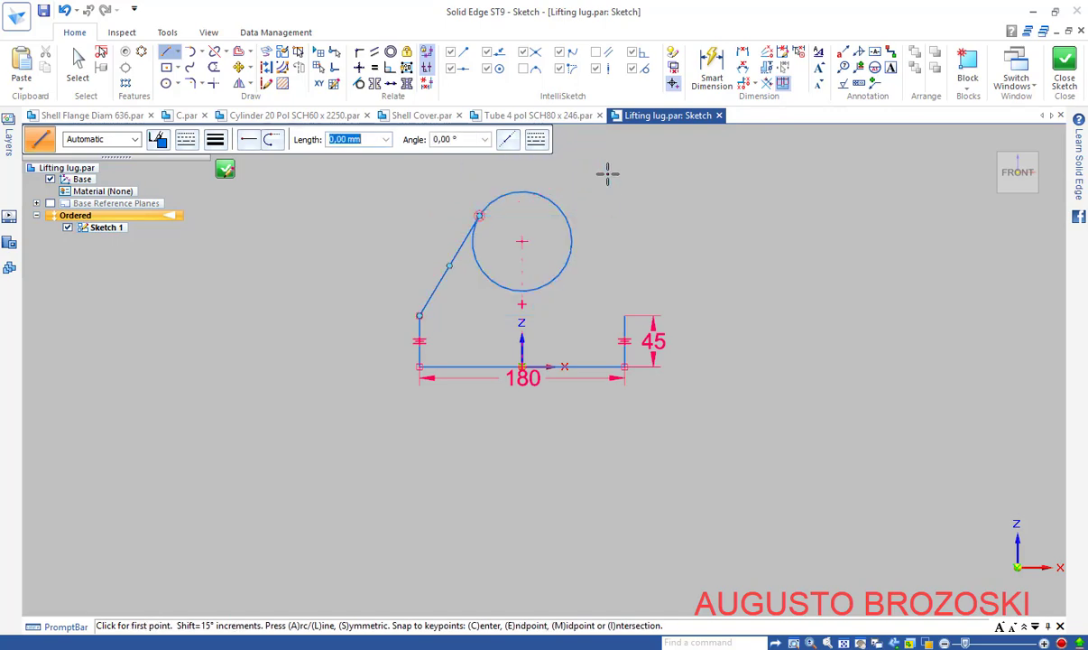
pyautogui.click(624, 315)
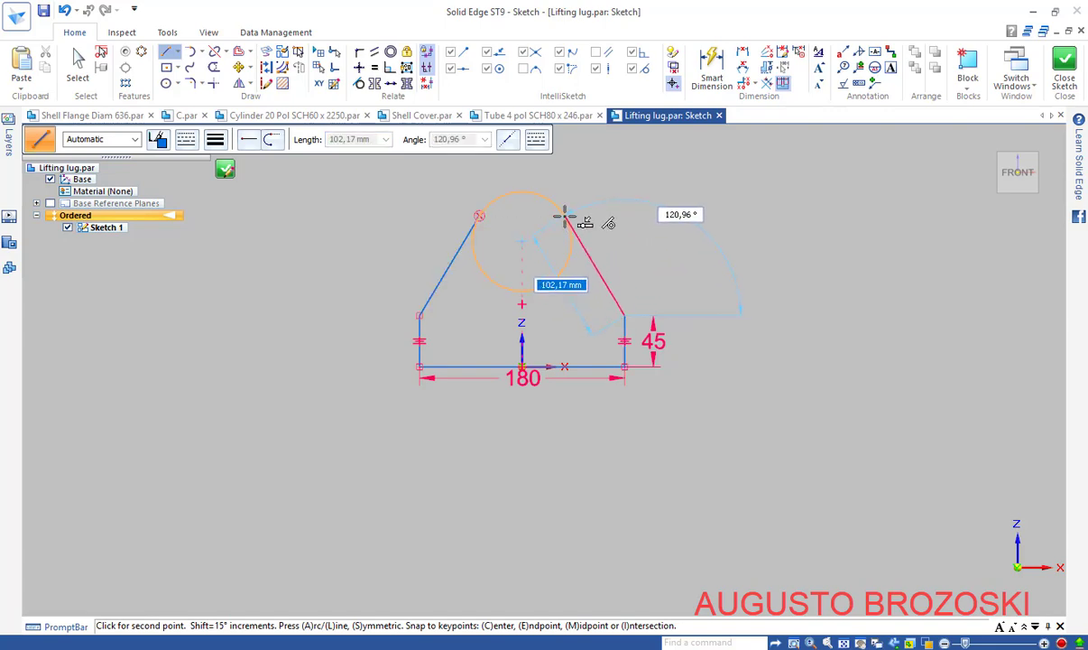
pyautogui.click(565, 216)
pyautogui.rightClick(649, 184)
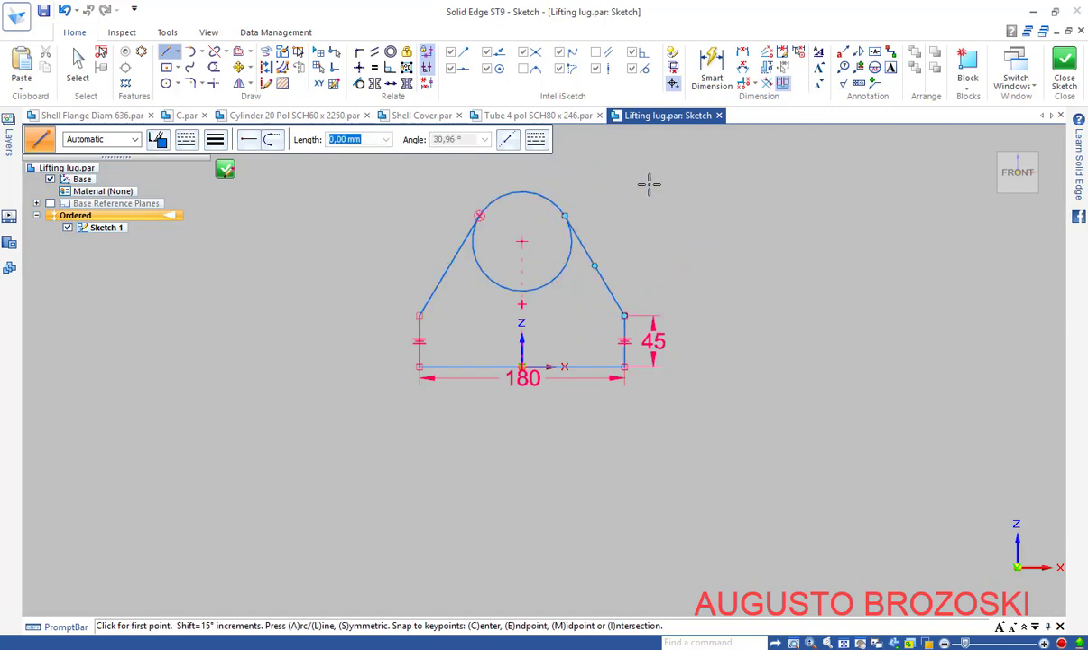
# Trim away the circle's lower part, leaving the rounded top arc
pyautogui.scroll(2, 464, 204)
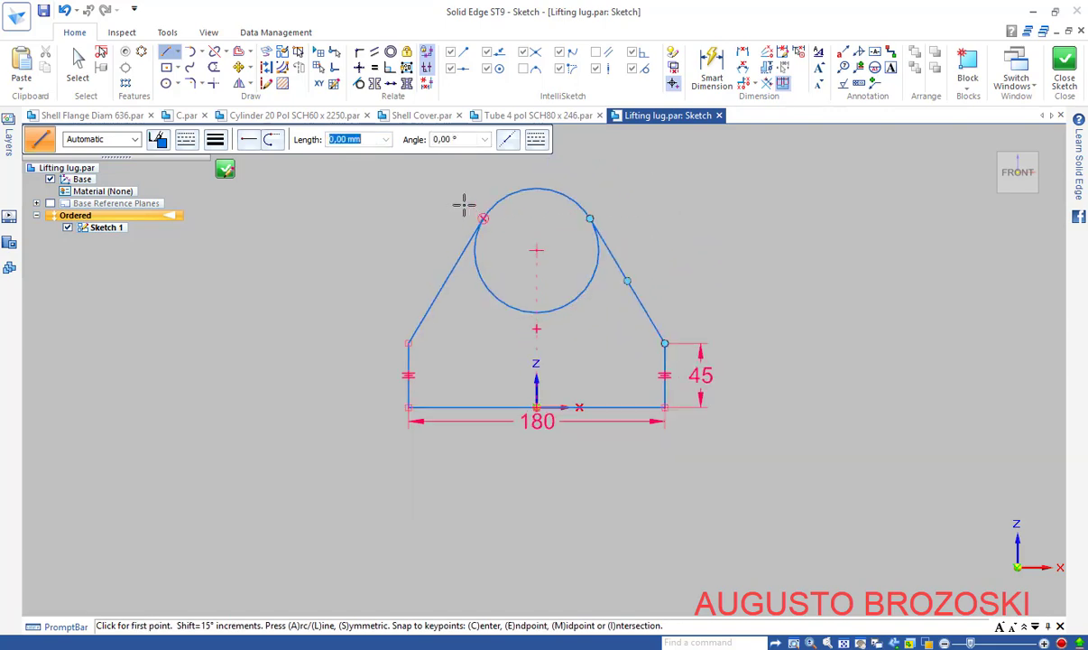
pyautogui.click(827, 642)
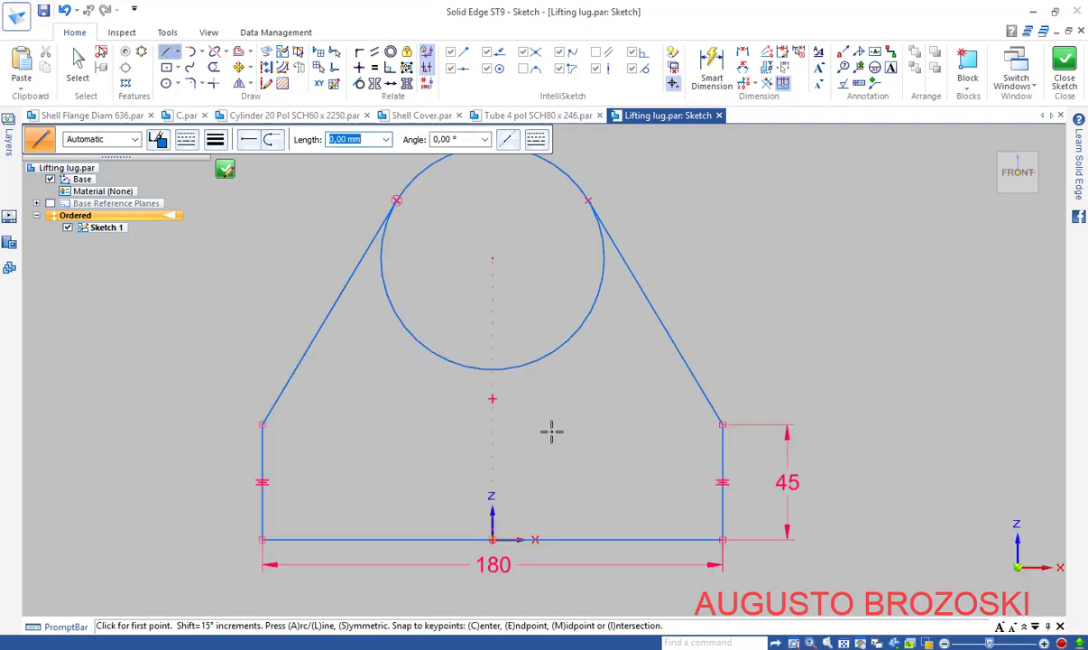
pyautogui.click(214, 66)
pyautogui.moveTo(430, 287)
pyautogui.mouseDown()
pyautogui.moveTo(394, 340)
pyautogui.moveTo(405, 352)
pyautogui.mouseUp()
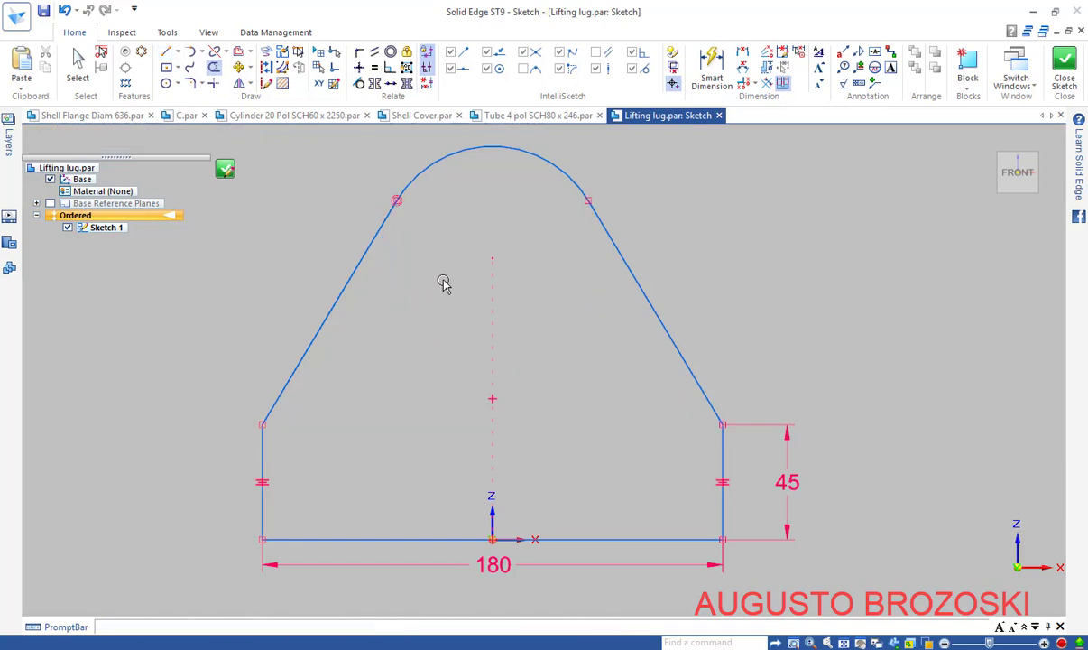
# Dimension the top arc to radius 60, checking the PDF drawing
pyautogui.press('Escape')
pyautogui.click(712, 60)
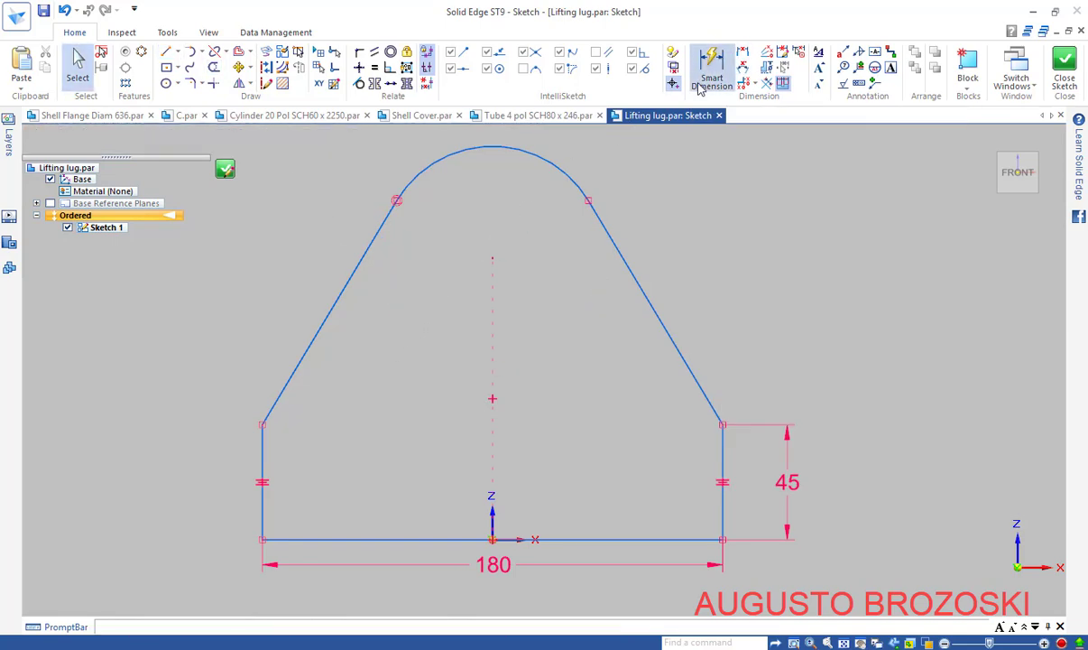
pyautogui.click(545, 163)
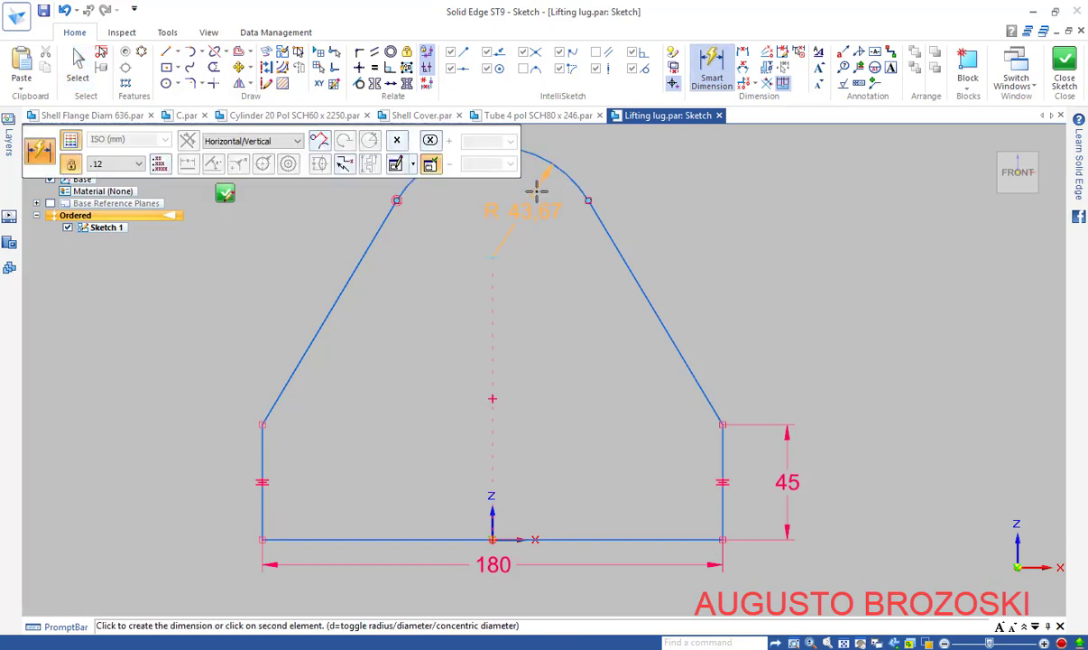
pyautogui.click(534, 217)
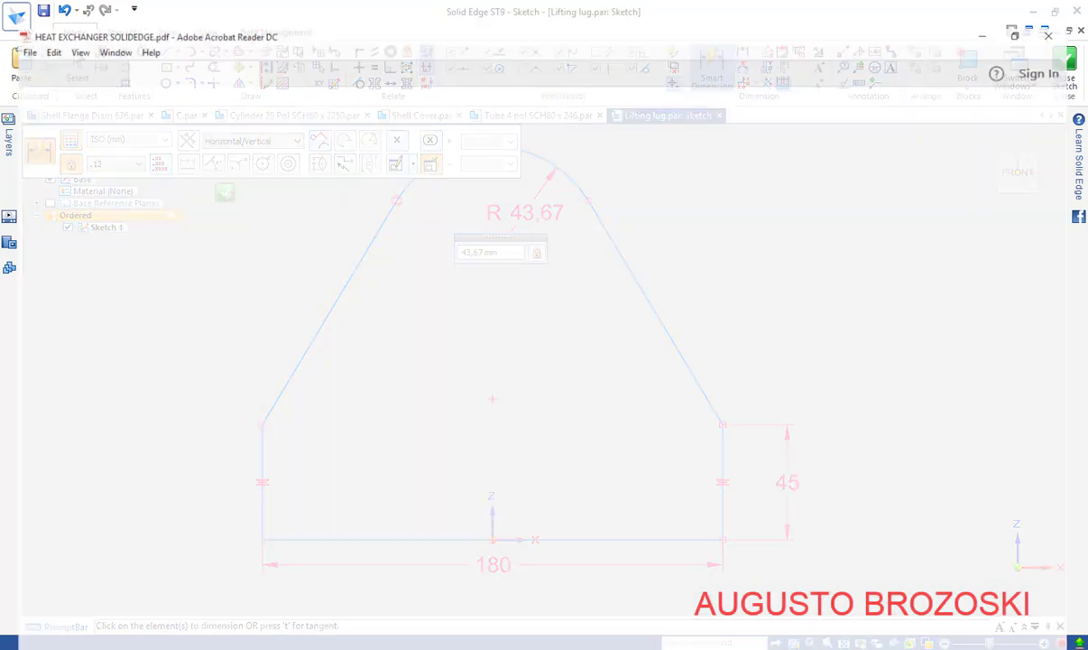
pyautogui.click(477, 640)
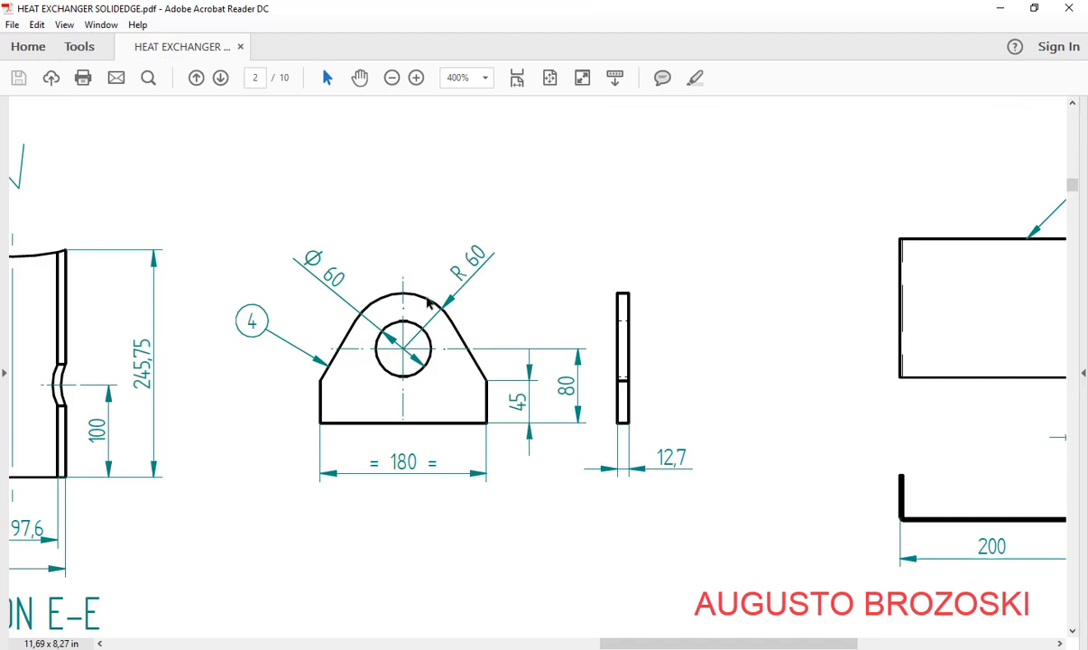
pyautogui.click(999, 12)
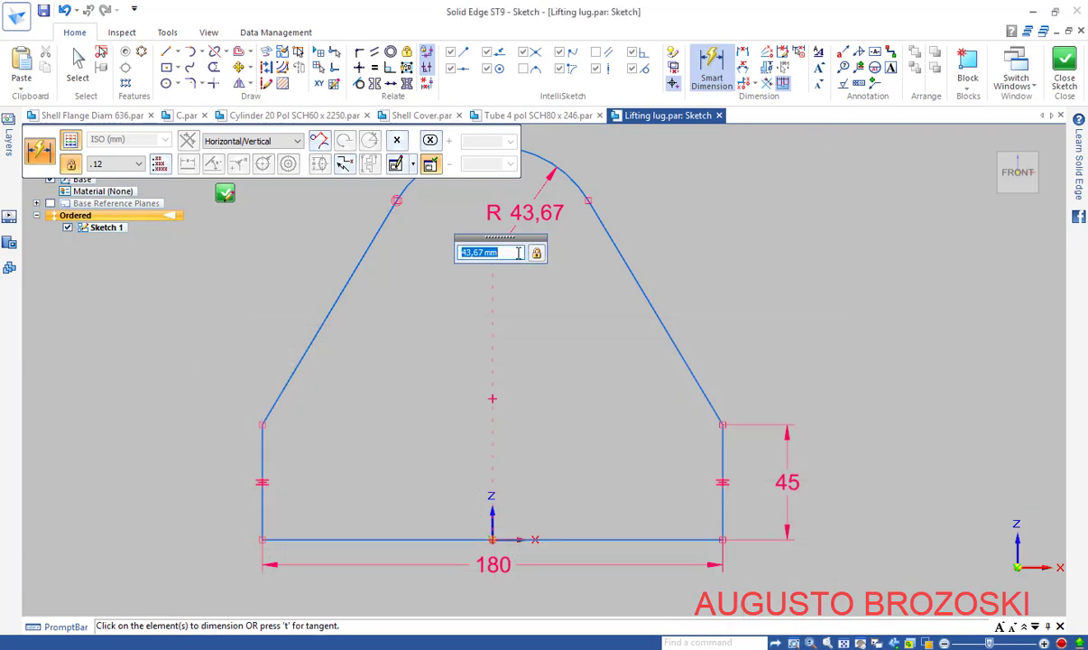
pyautogui.write('60')
pyautogui.press('Return')
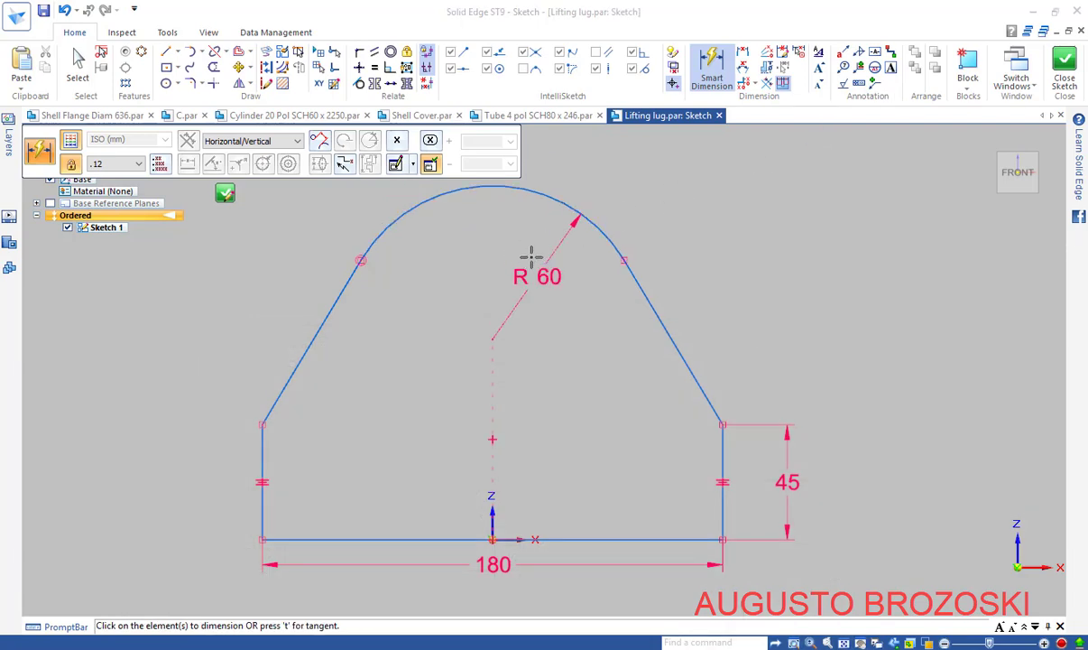
# Fix the arc centre 80 above the base line
pyautogui.click(554, 198)
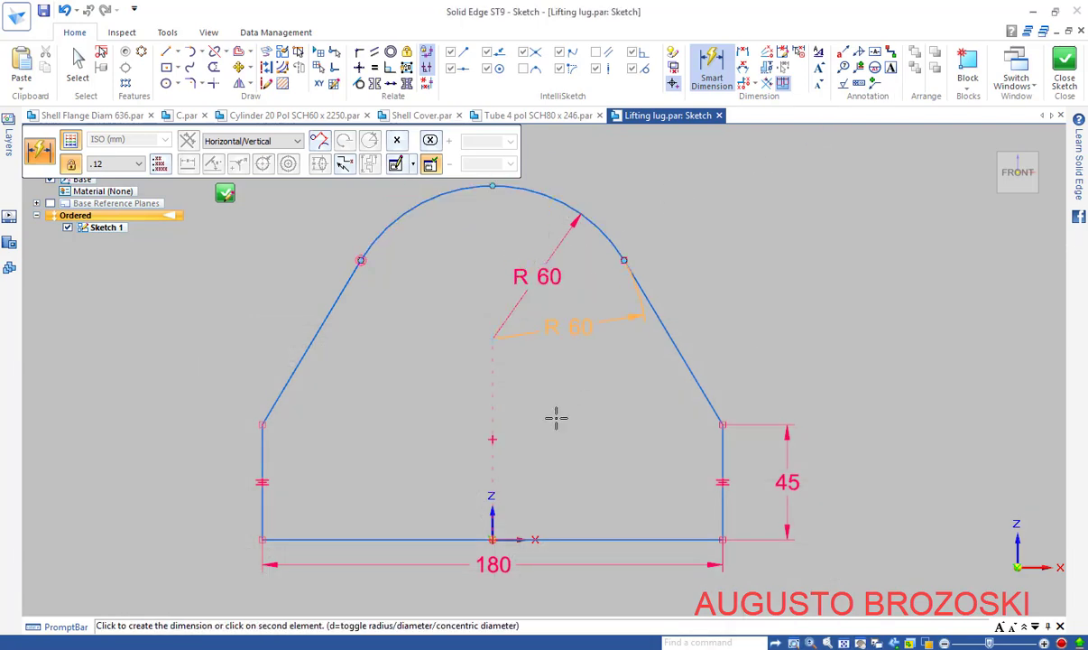
pyautogui.click(491, 534)
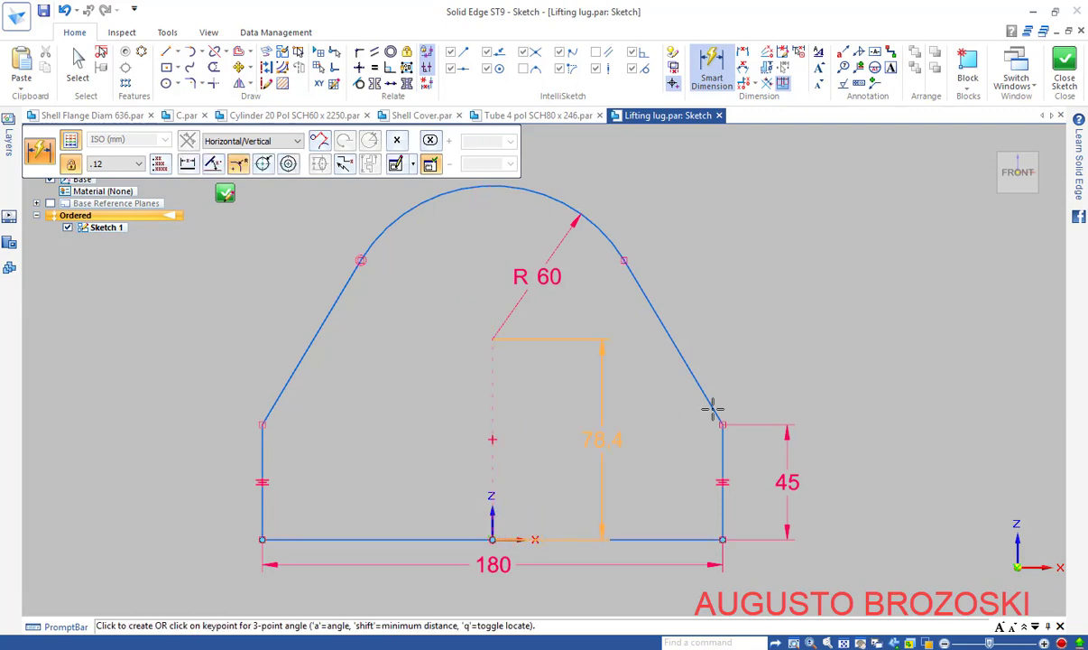
pyautogui.click(865, 404)
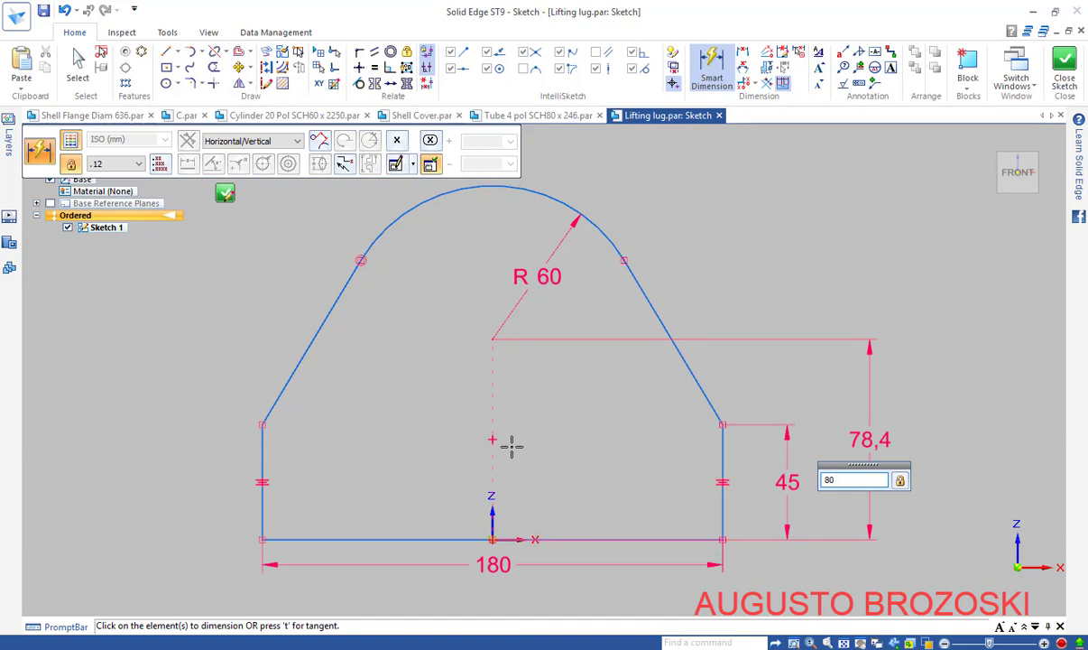
pyautogui.press('Return')
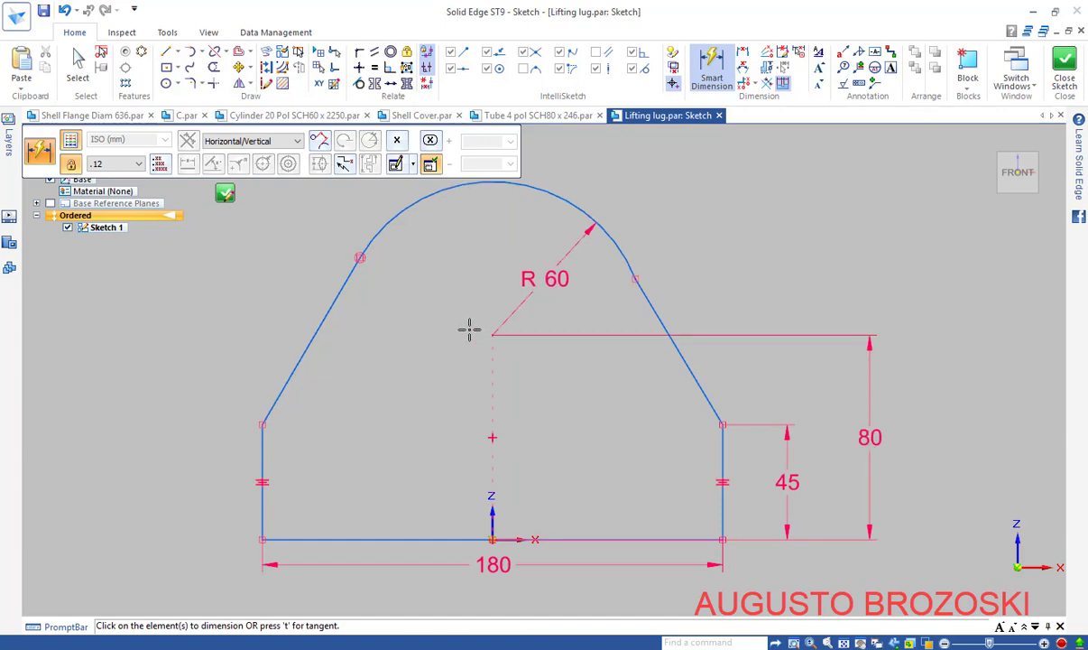
pyautogui.press('Escape')
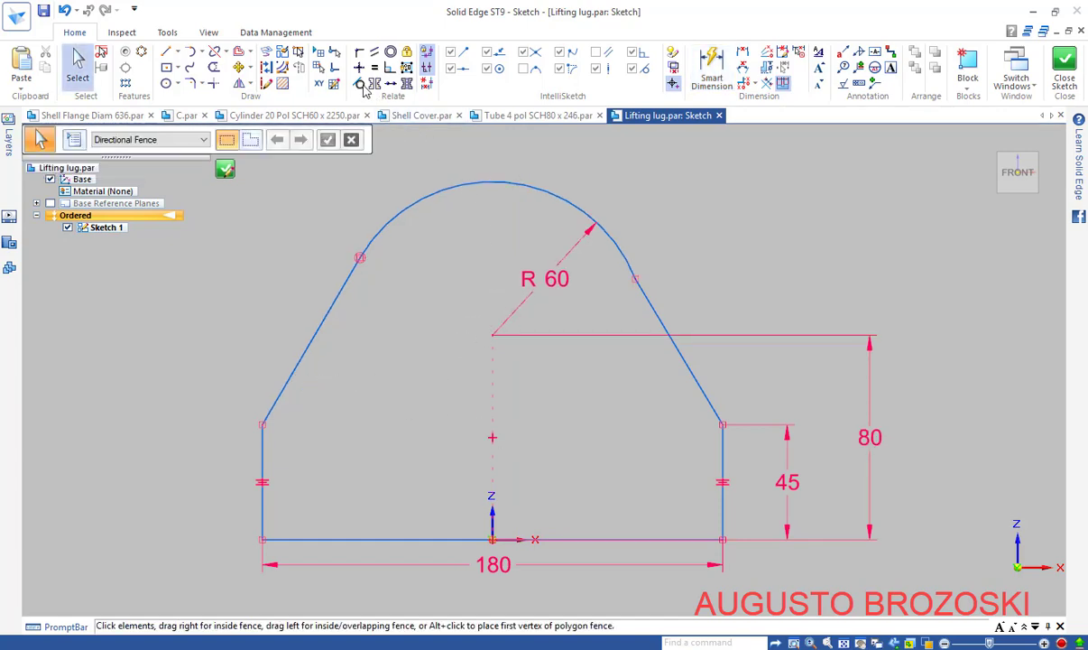
# Add tangent relations between the sloping sides and the R 60 arc, dismissing the conflict warning
pyautogui.click(360, 83)
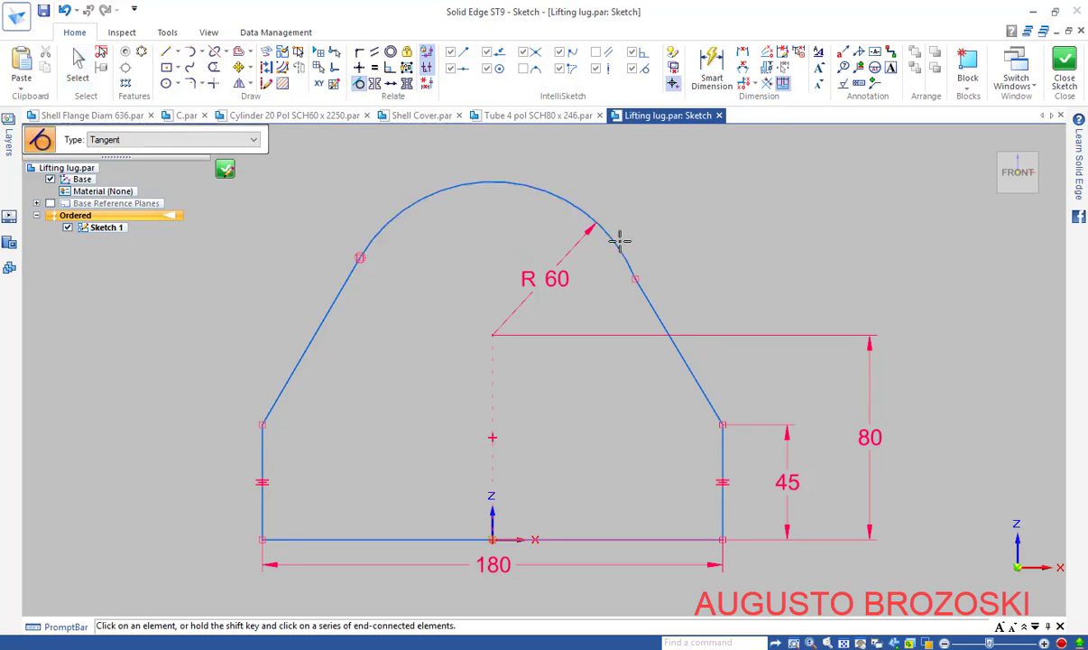
pyautogui.click(644, 288)
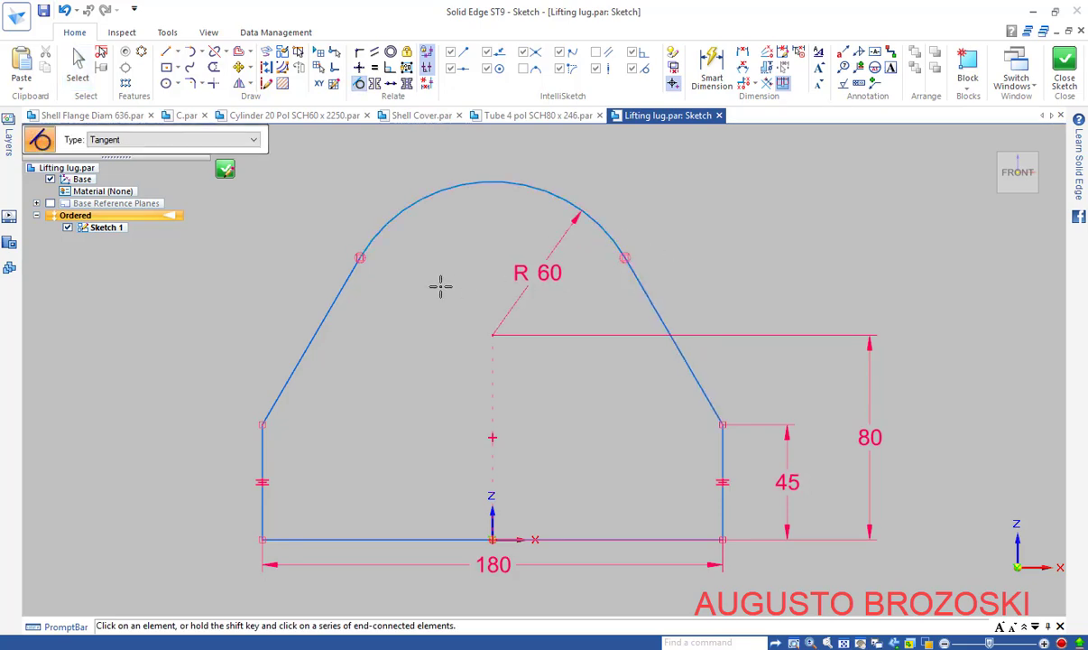
pyautogui.click(377, 236)
pyautogui.click(355, 277)
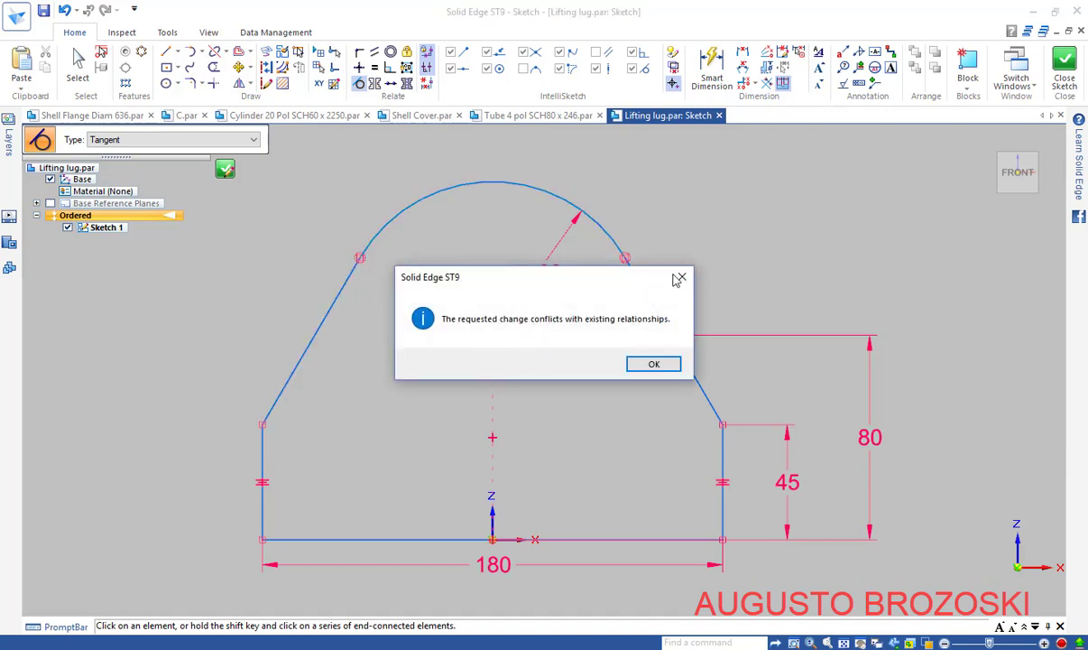
pyautogui.click(679, 277)
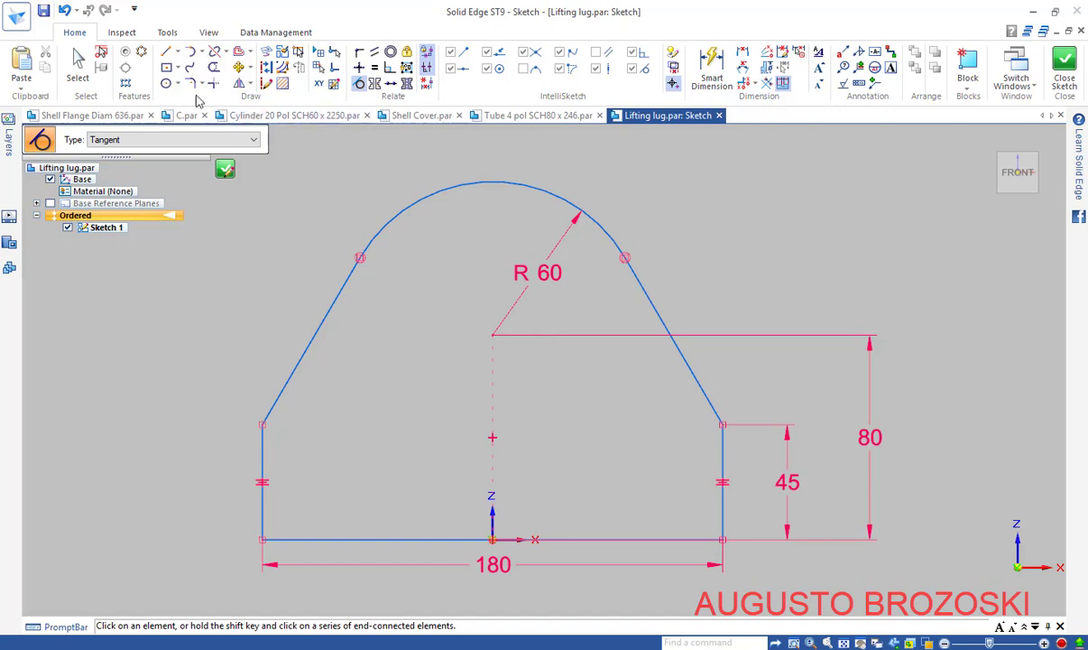
pyautogui.click(166, 83)
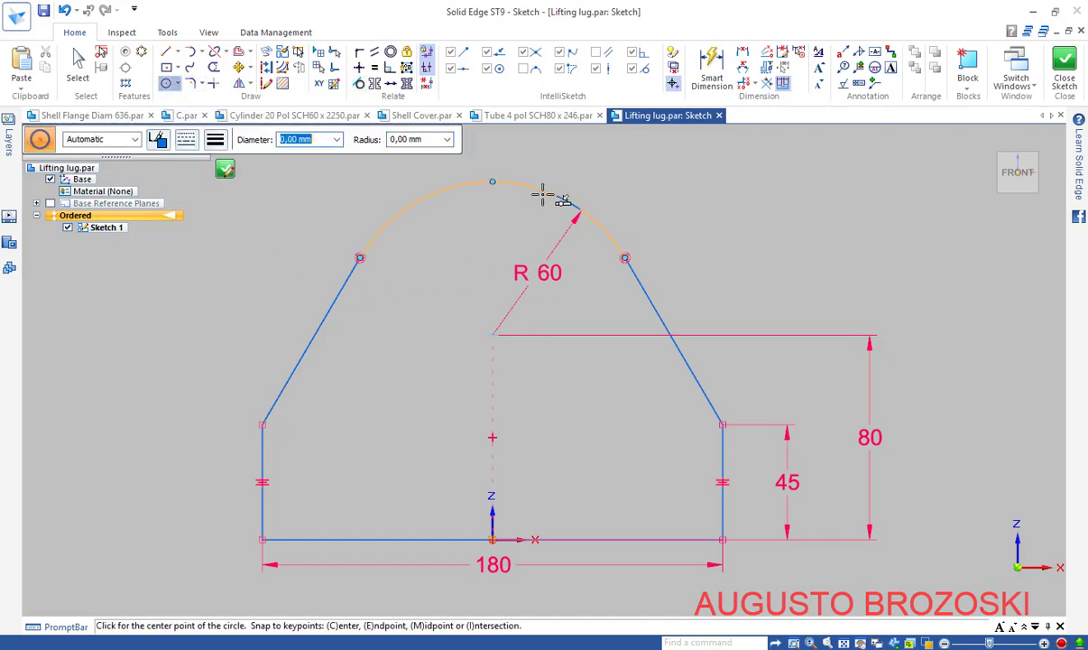
# Draw a circle at the R 60 arc centre, dimension it Ø 60, and close the sketch
pyautogui.click(492, 334)
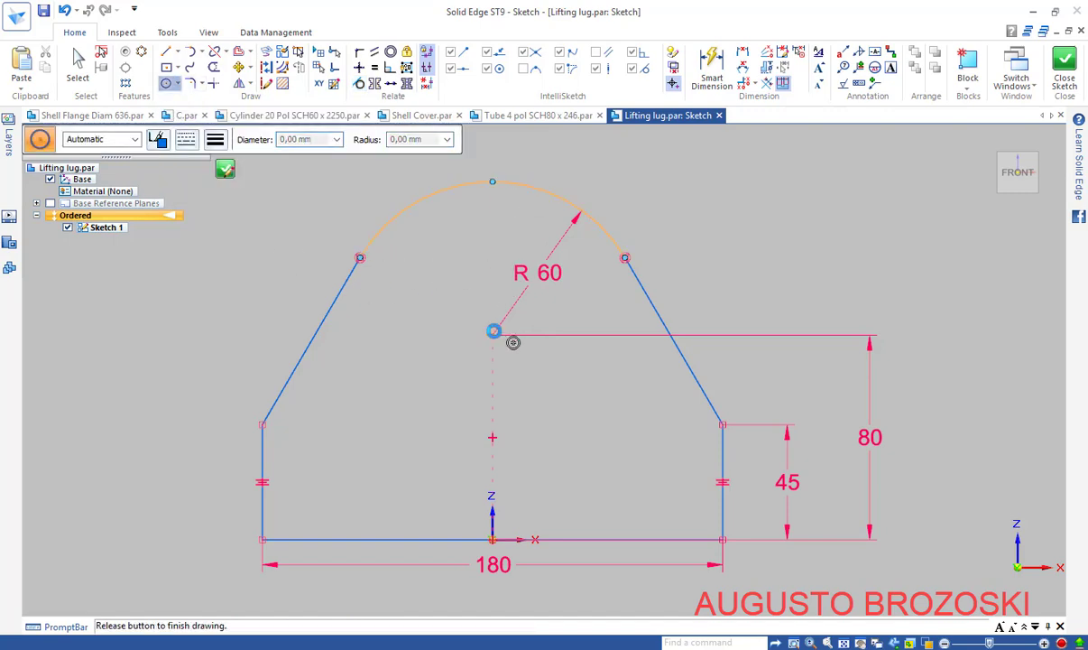
pyautogui.click(481, 256)
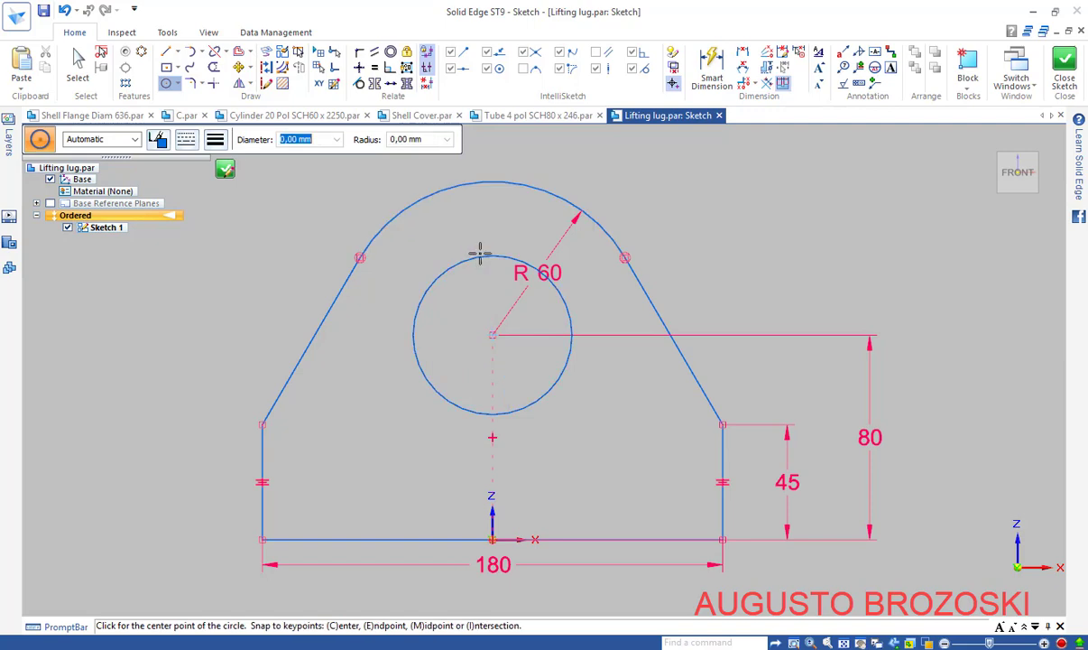
pyautogui.click(711, 65)
pyautogui.click(505, 258)
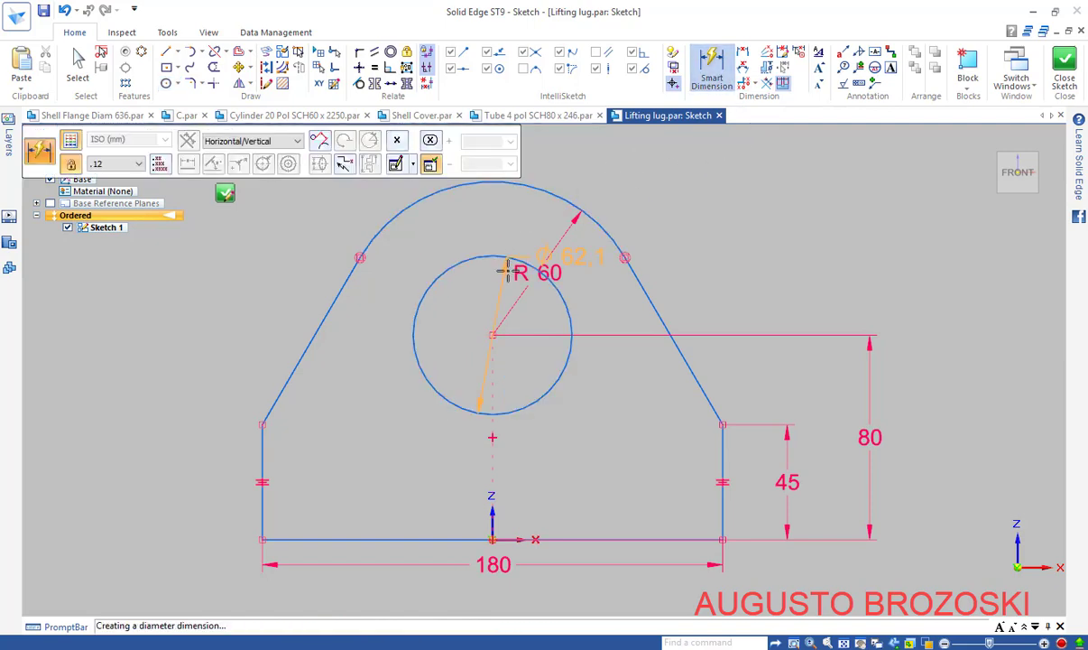
pyautogui.click(483, 298)
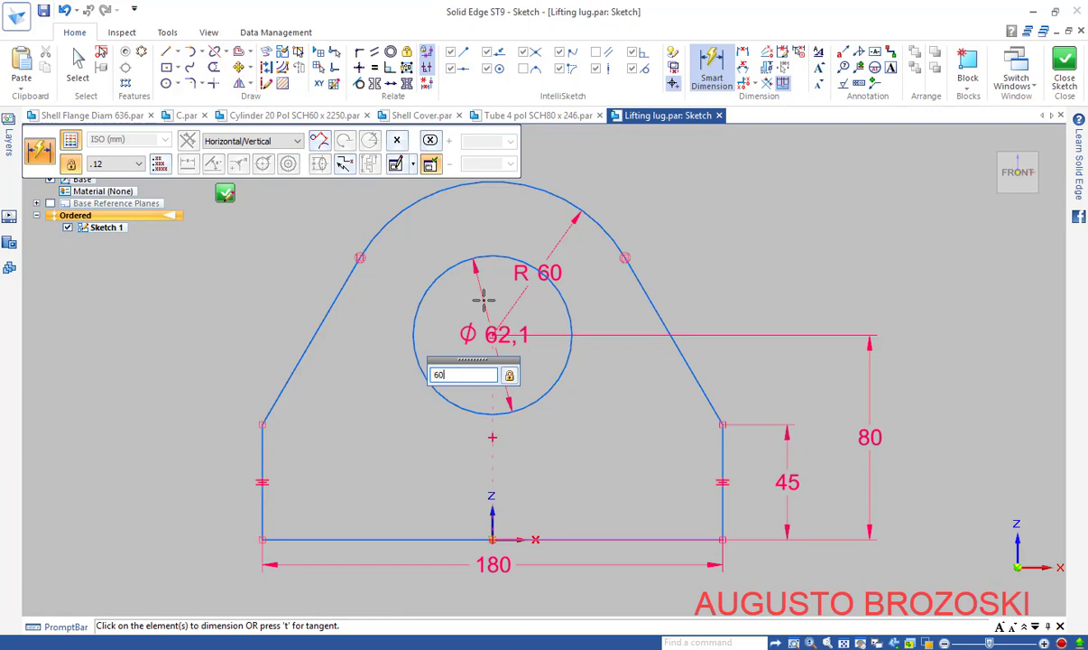
pyautogui.press('Return')
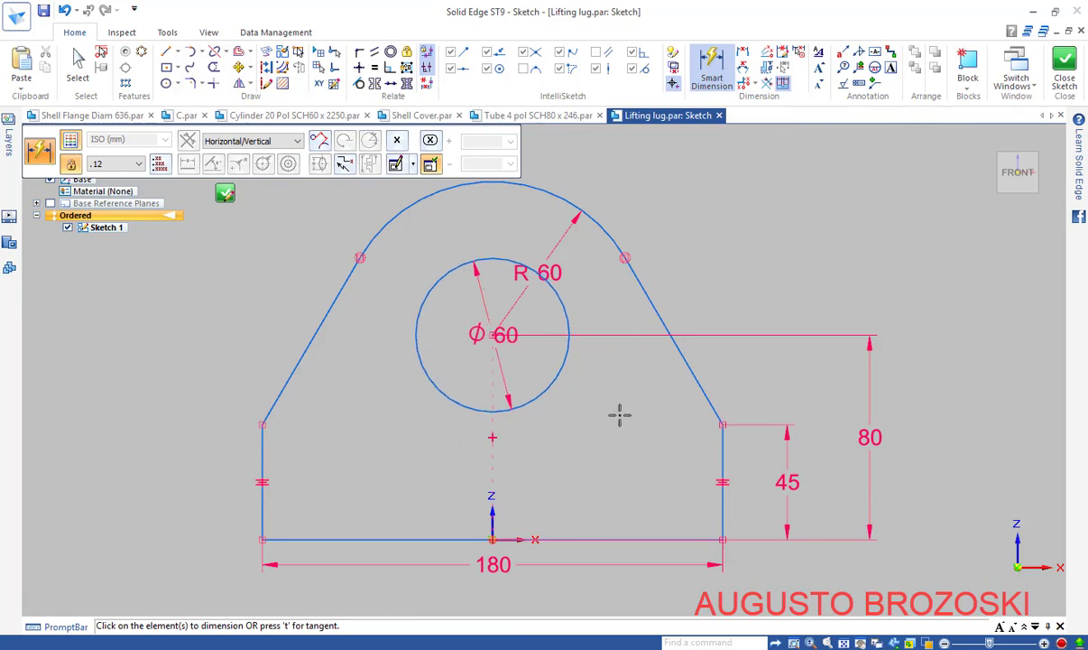
pyautogui.click(227, 195)
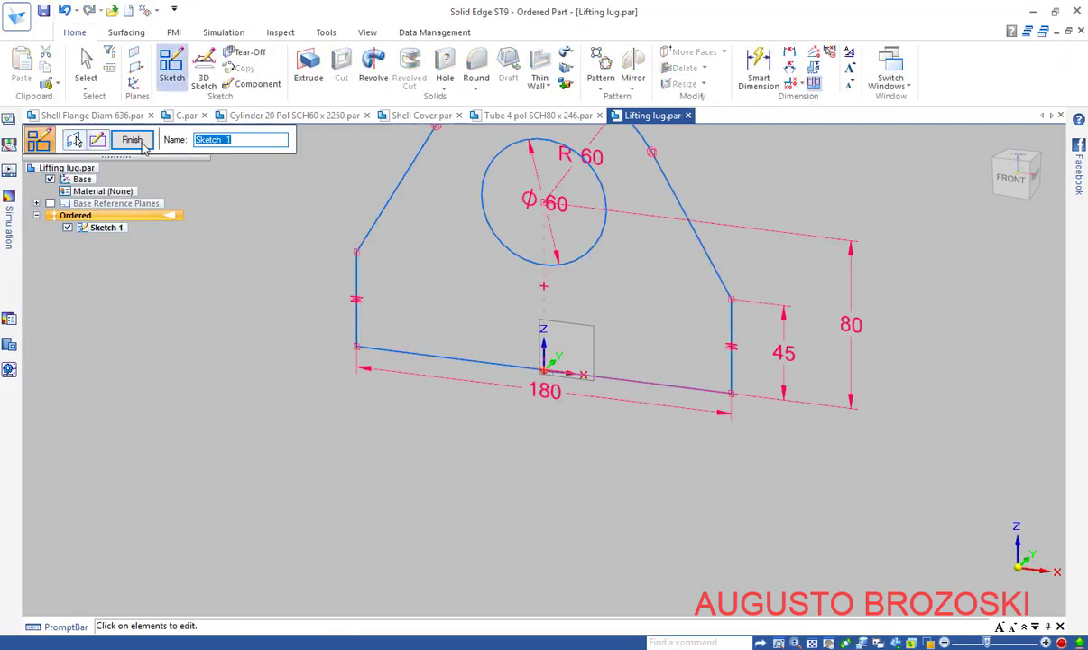
# Finish the sketch and pick the lug outline and hole circle as the extrusion profile
pyautogui.click(141, 144)
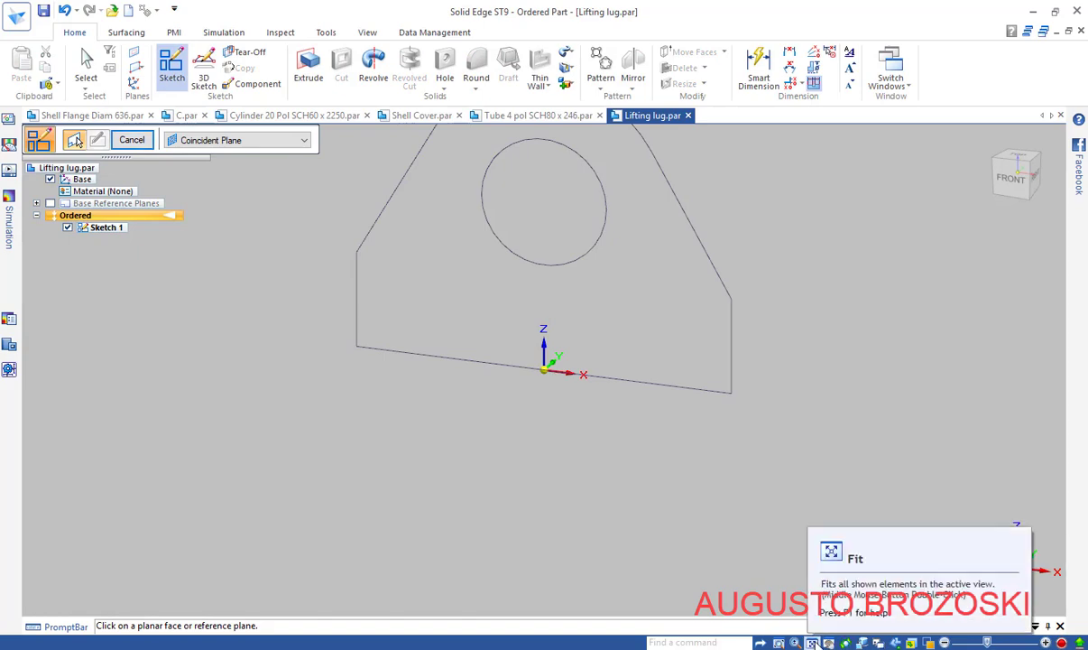
pyautogui.click(813, 642)
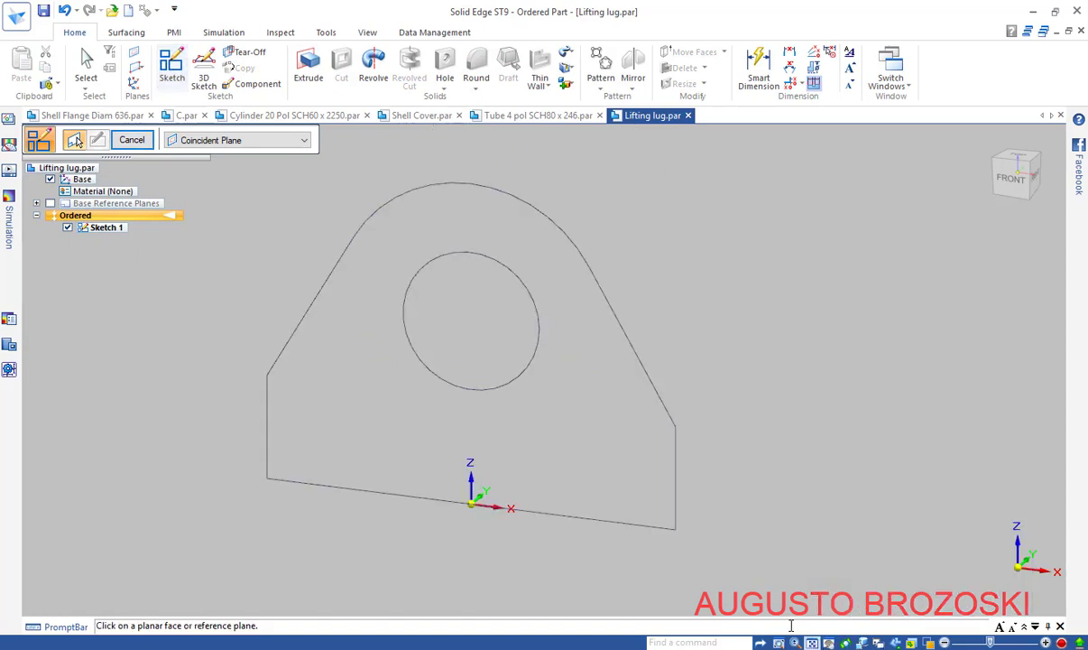
pyautogui.click(132, 141)
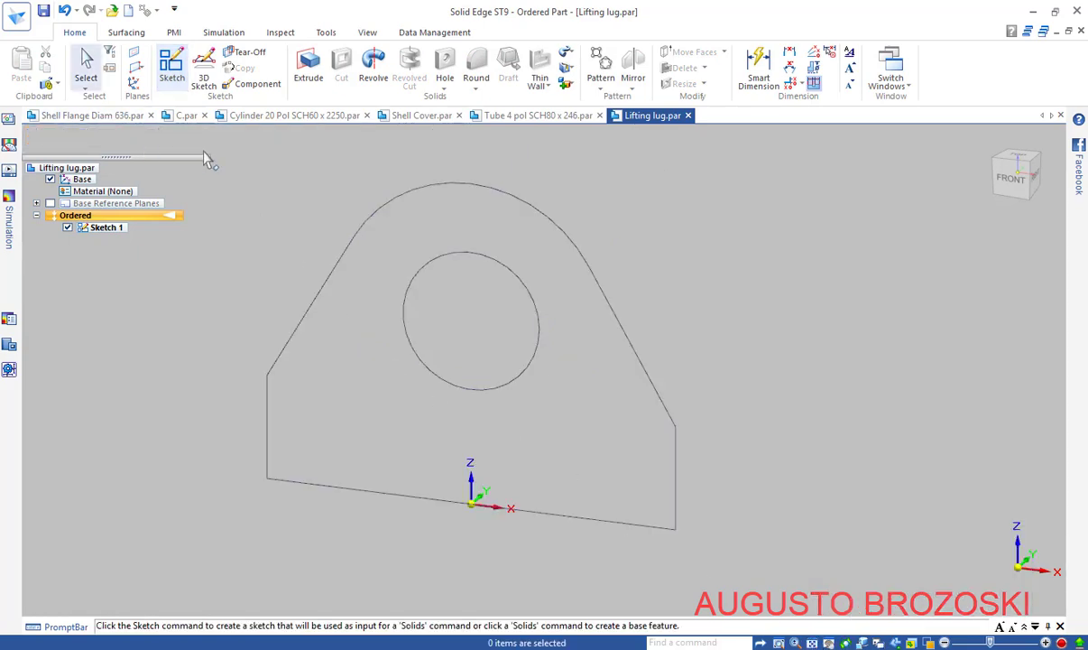
pyautogui.click(308, 70)
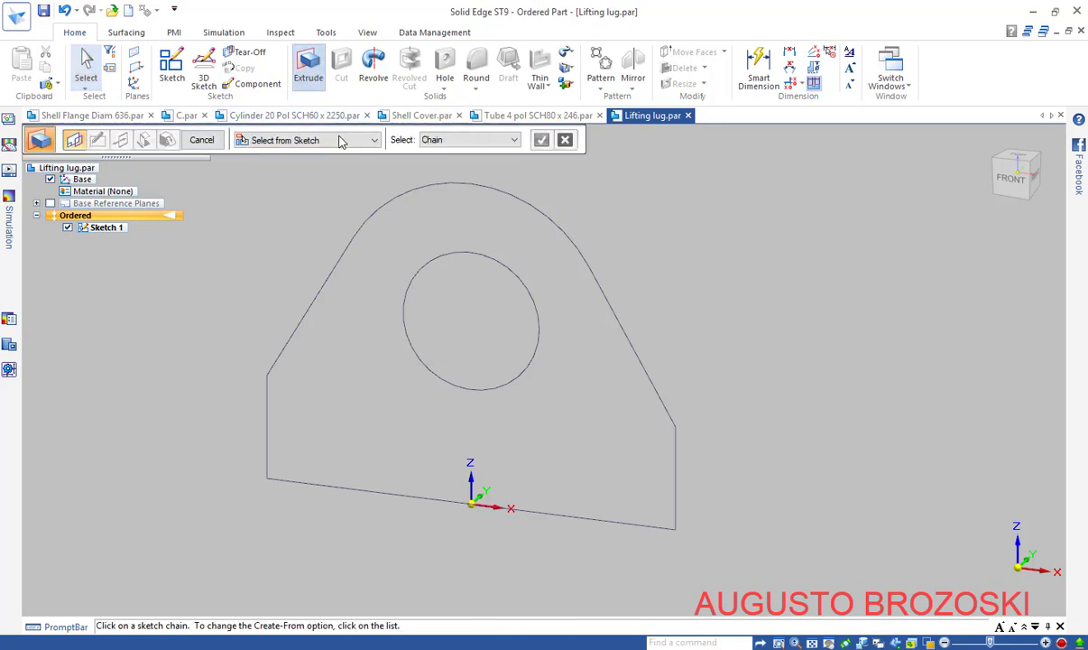
pyautogui.click(394, 199)
pyautogui.click(408, 287)
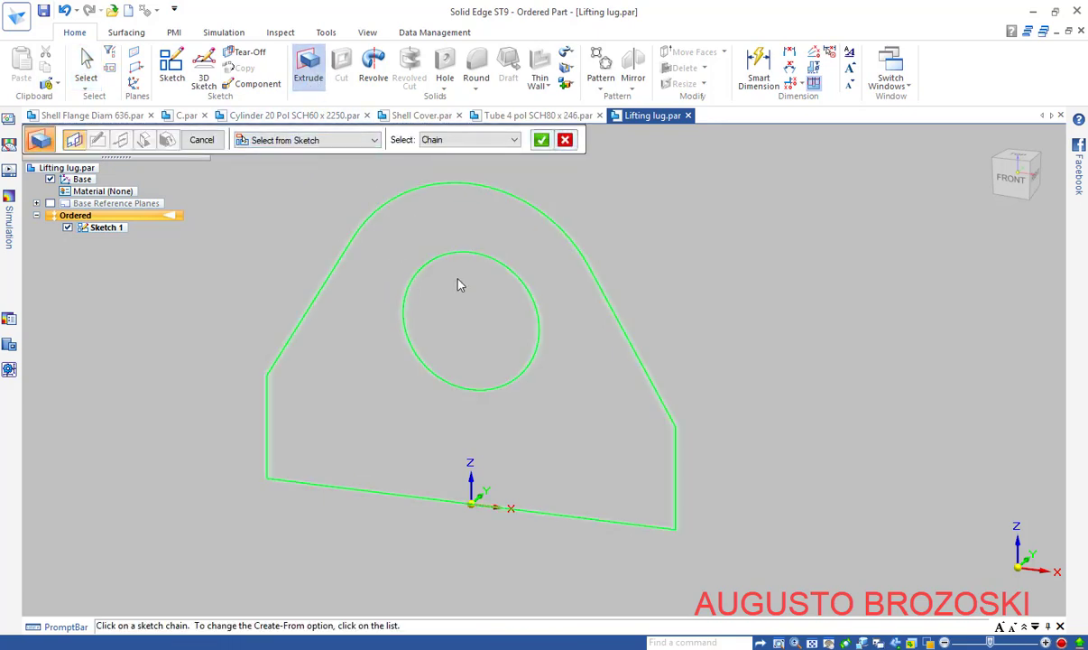
pyautogui.click(544, 142)
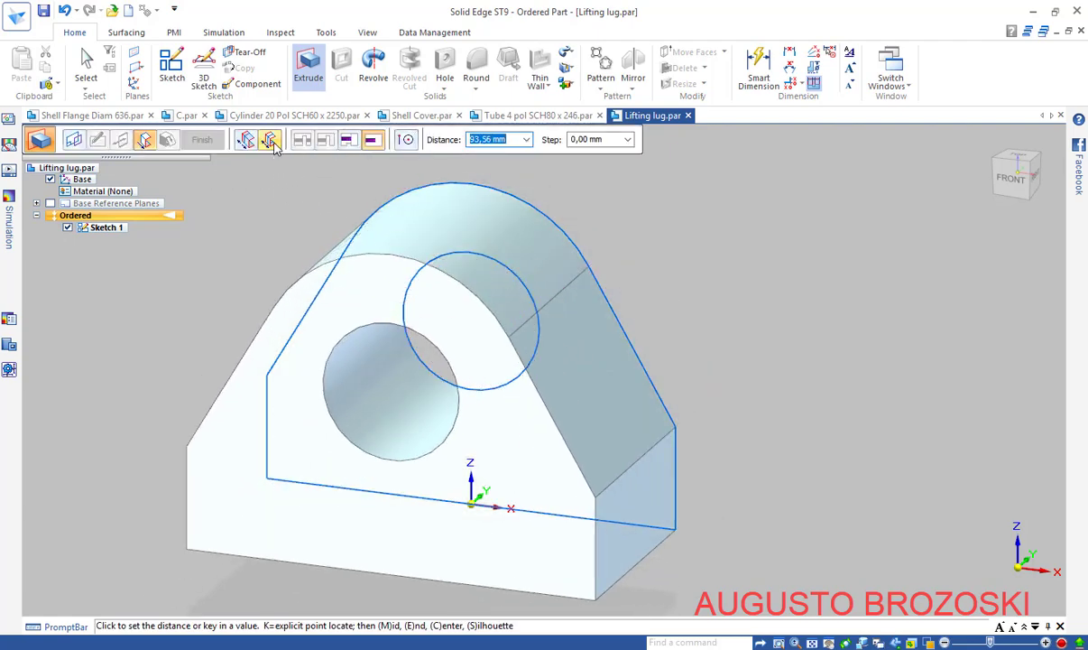
# Make the extrusion symmetric with a finite depth, checking the drawing for the thickness
pyautogui.click(271, 142)
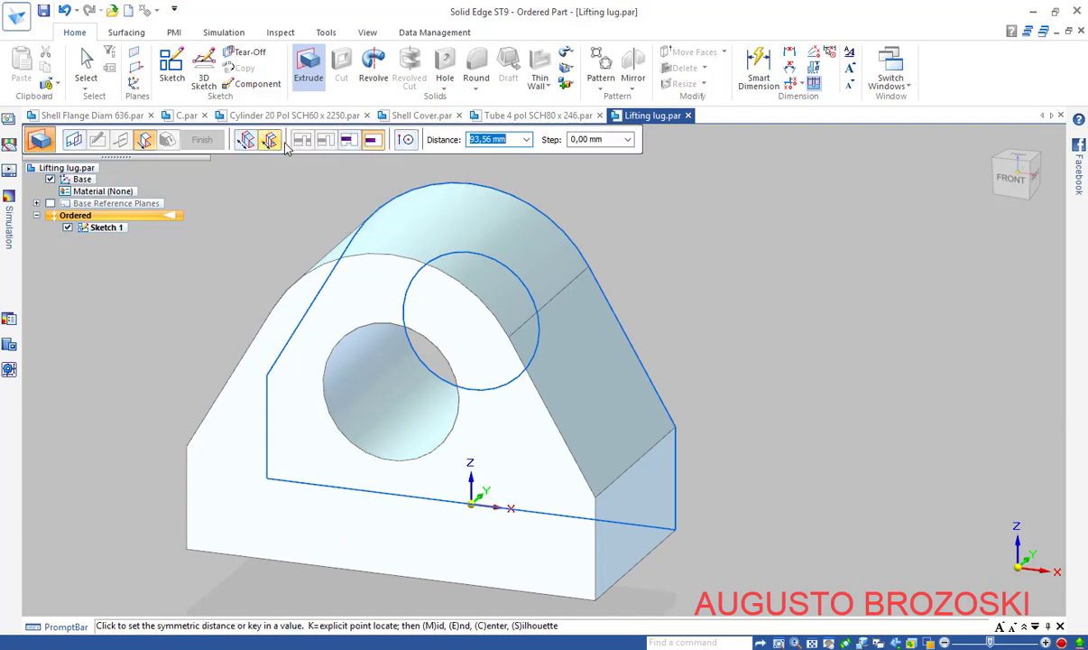
pyautogui.click(372, 144)
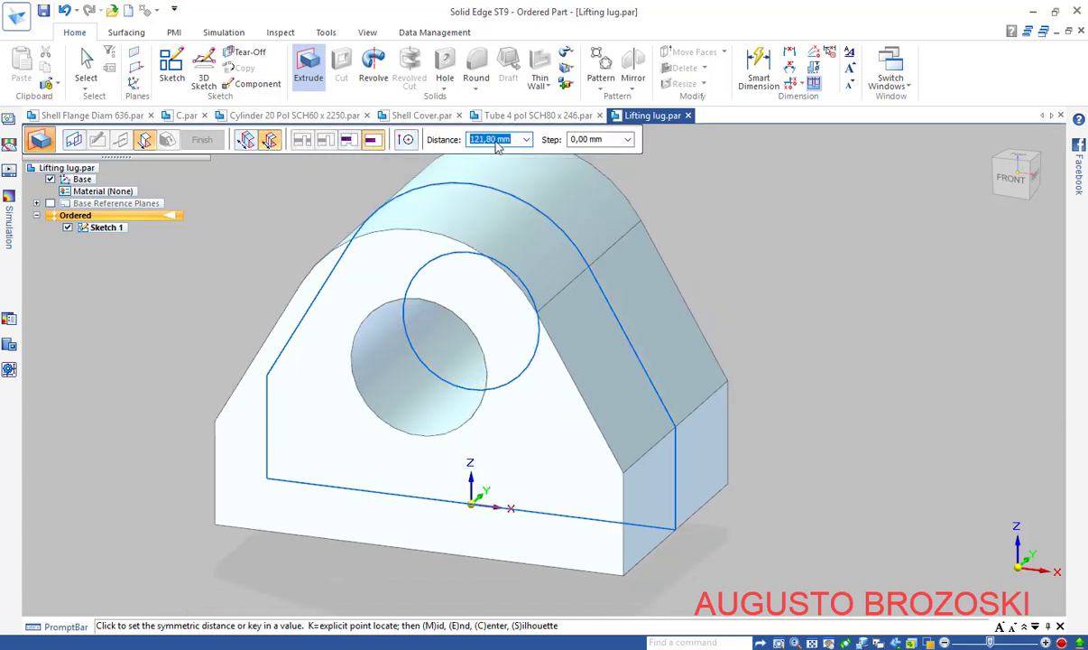
pyautogui.click(469, 648)
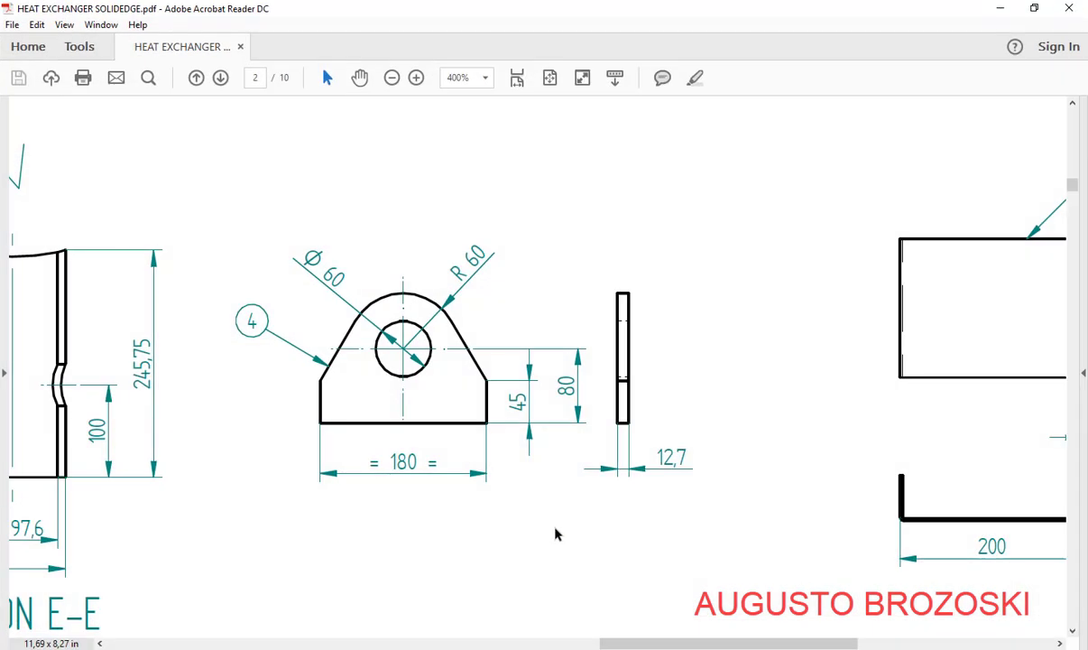
pyautogui.click(998, 10)
# Extrude the lug symmetrically to 12,7 mm thick and return to the isometric view
pyautogui.write('1')
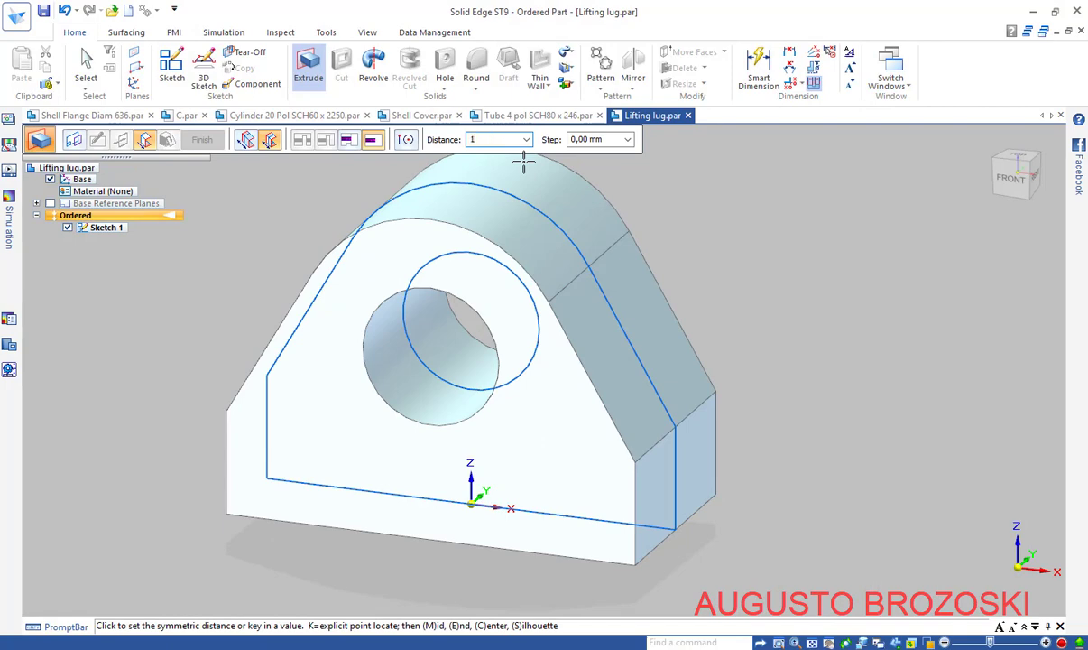
pyautogui.write('2,7')
pyautogui.press('Return')
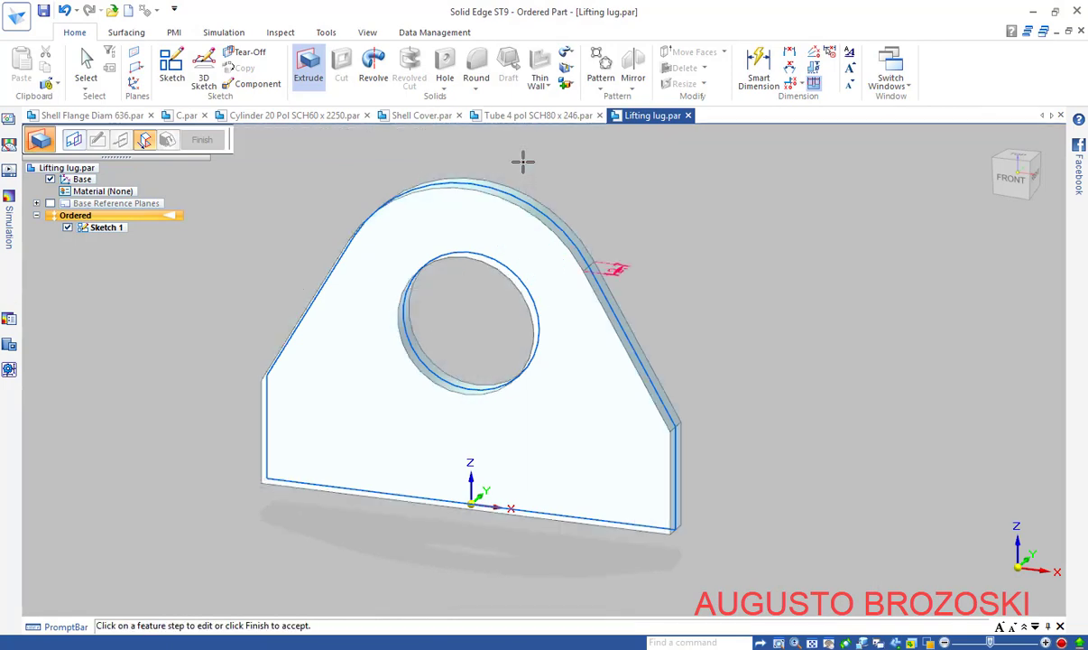
pyautogui.click(201, 140)
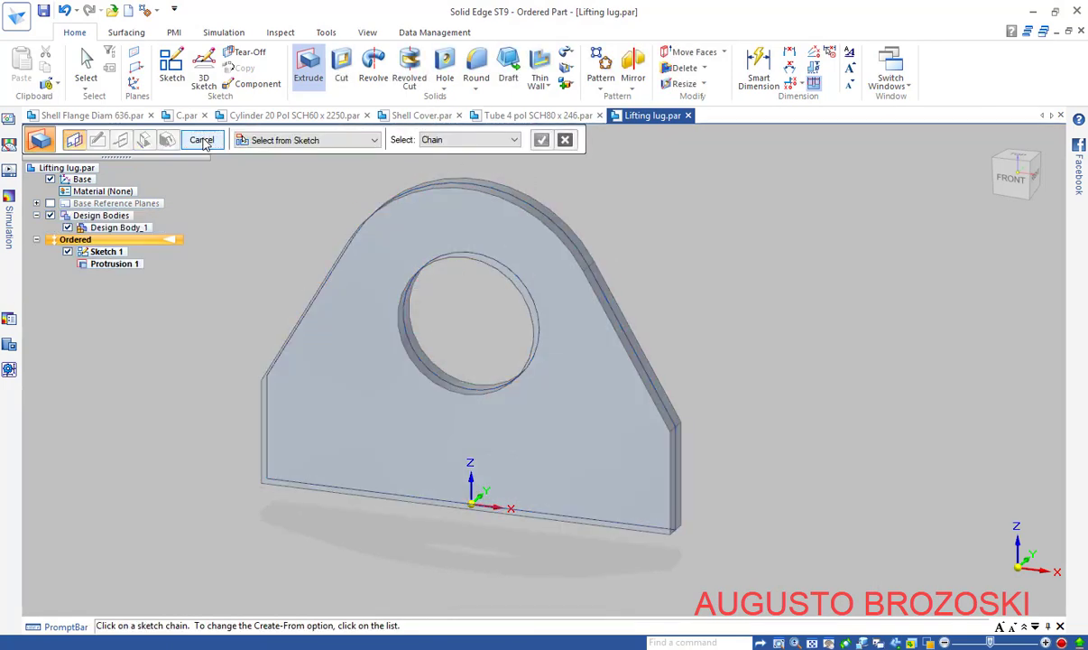
pyautogui.press('Escape')
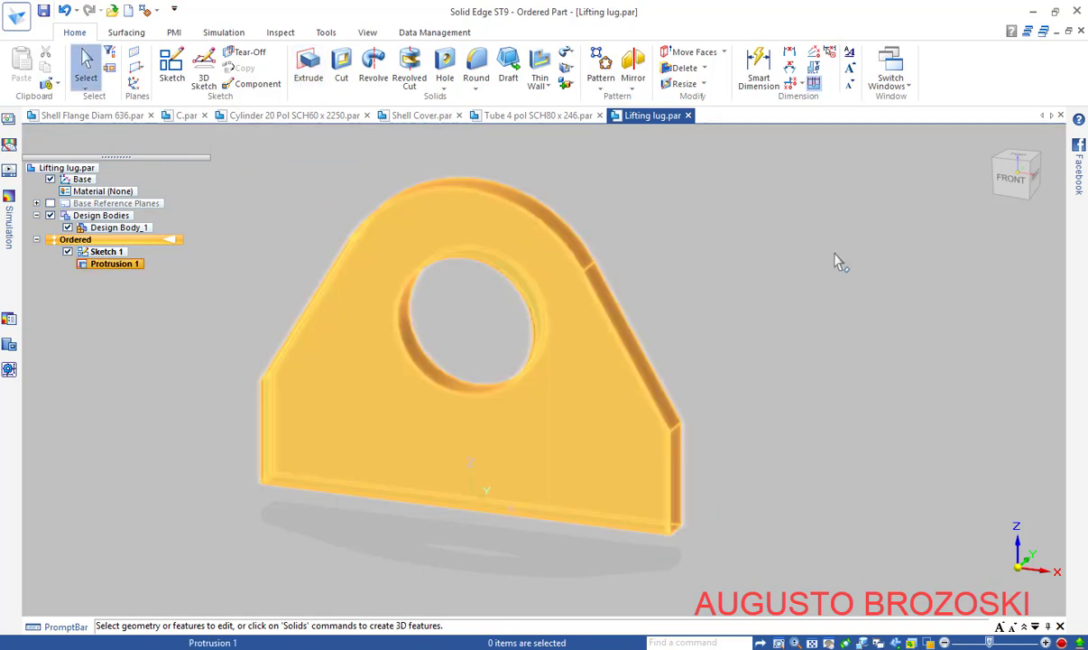
pyautogui.click(990, 207)
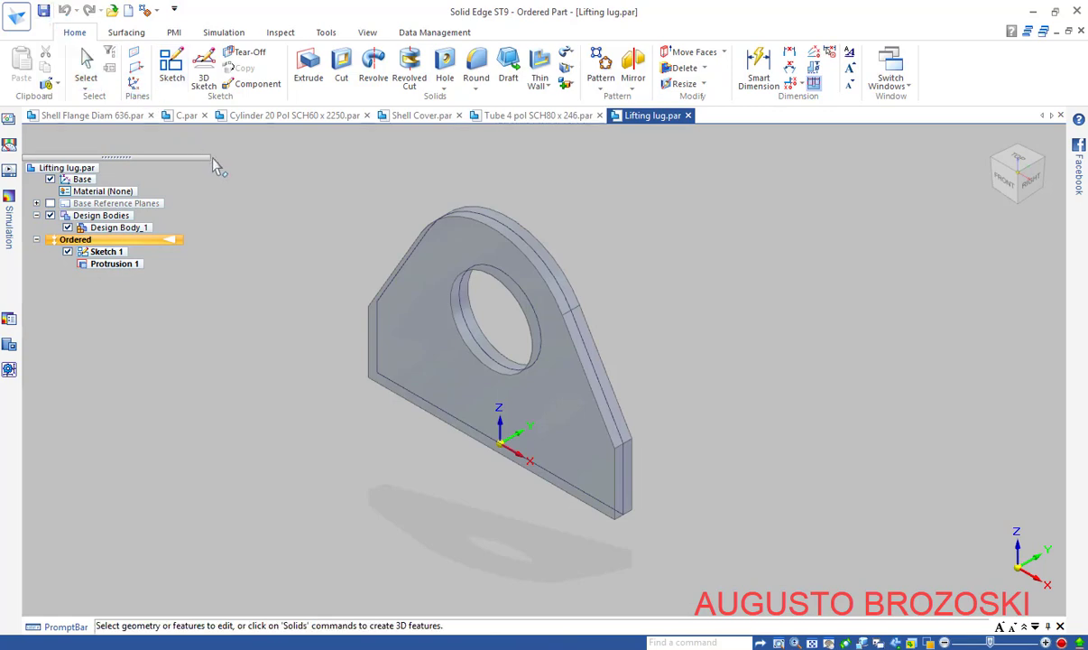
# Assign Stainless Steel, 304 with the Continuous face style to the Lifting lug part
pyautogui.rightClick(68, 169)
pyautogui.click(118, 178)
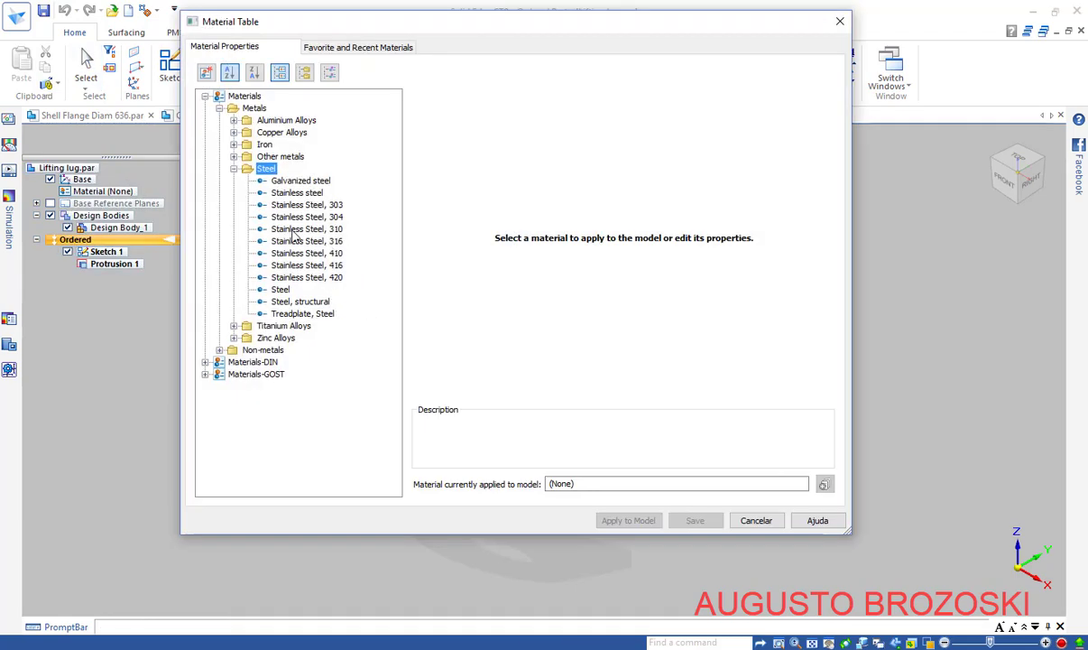
pyautogui.click(307, 217)
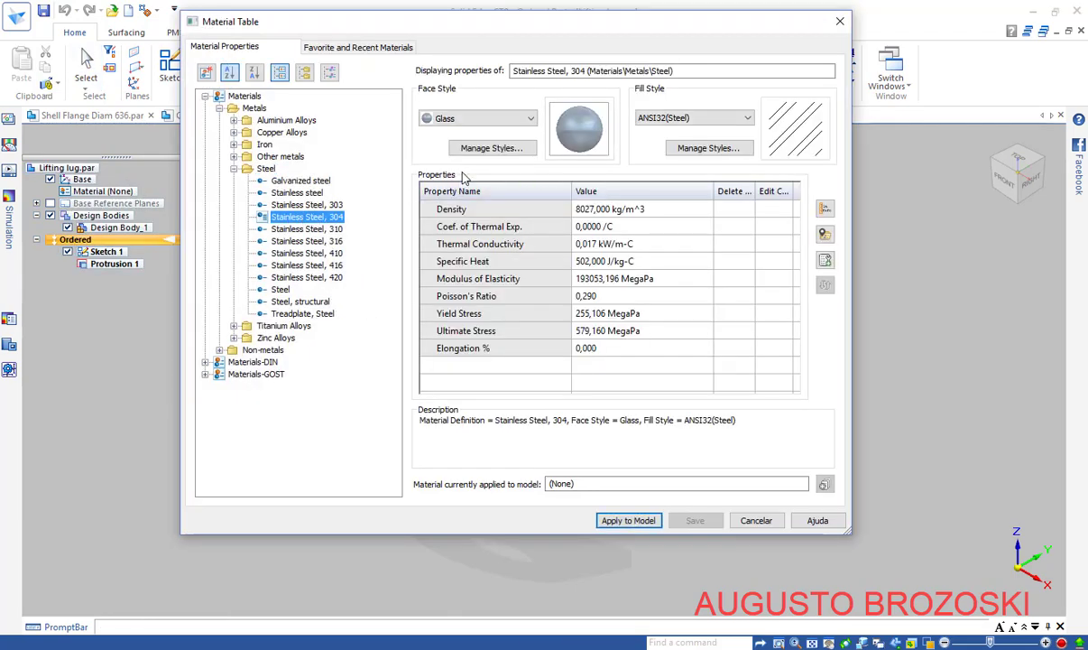
pyautogui.click(525, 119)
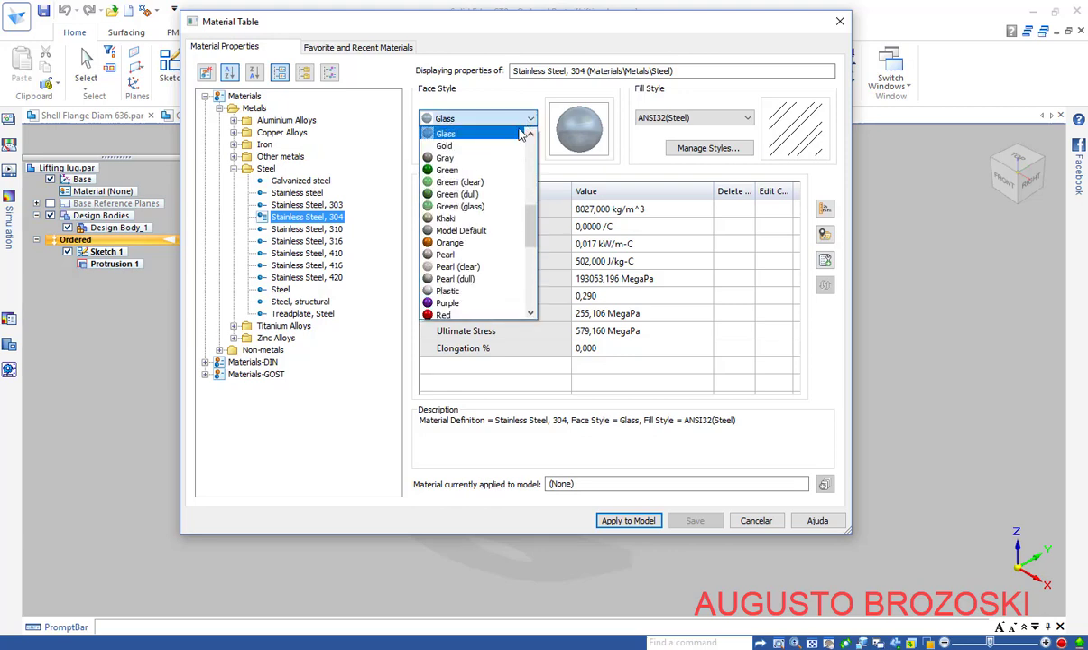
pyautogui.scroll(6, 473, 261)
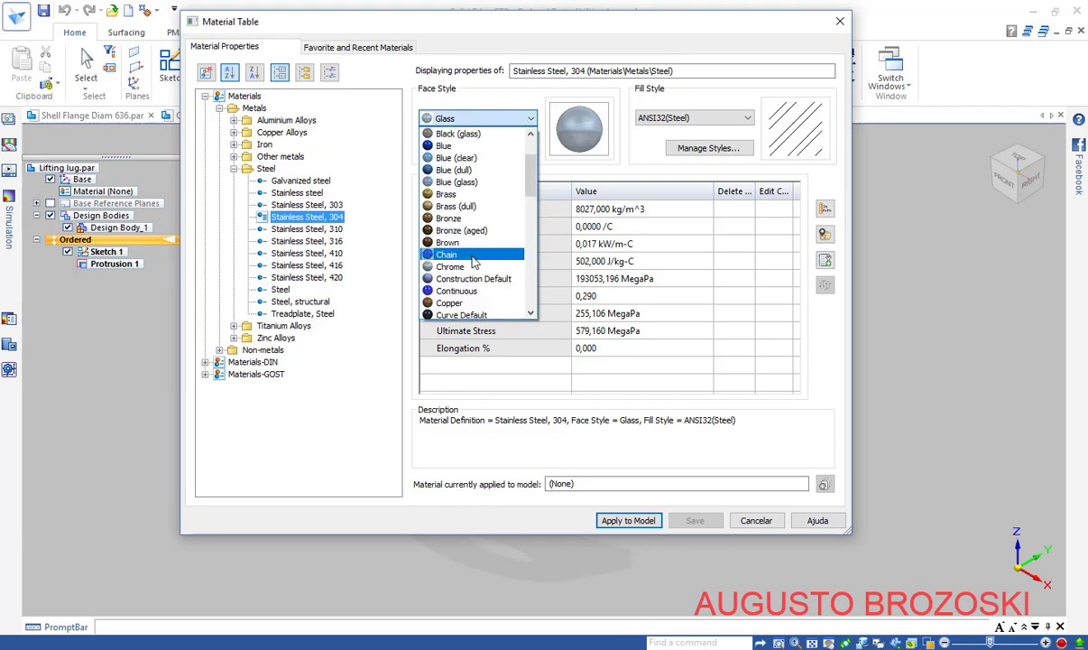
pyautogui.scroll(-1, 471, 261)
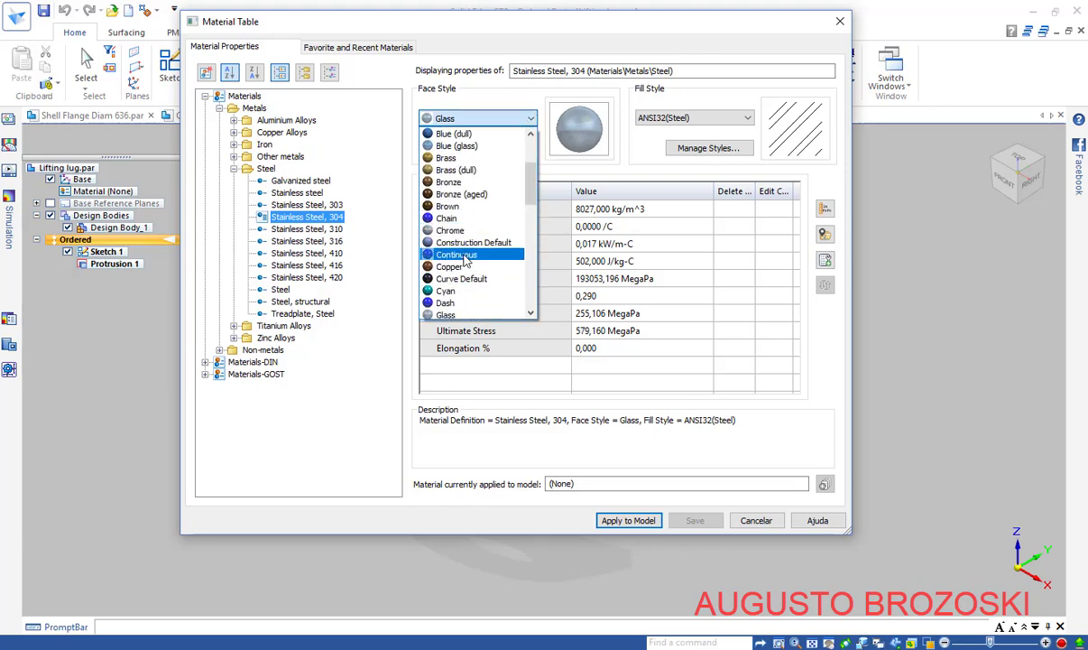
pyautogui.click(465, 256)
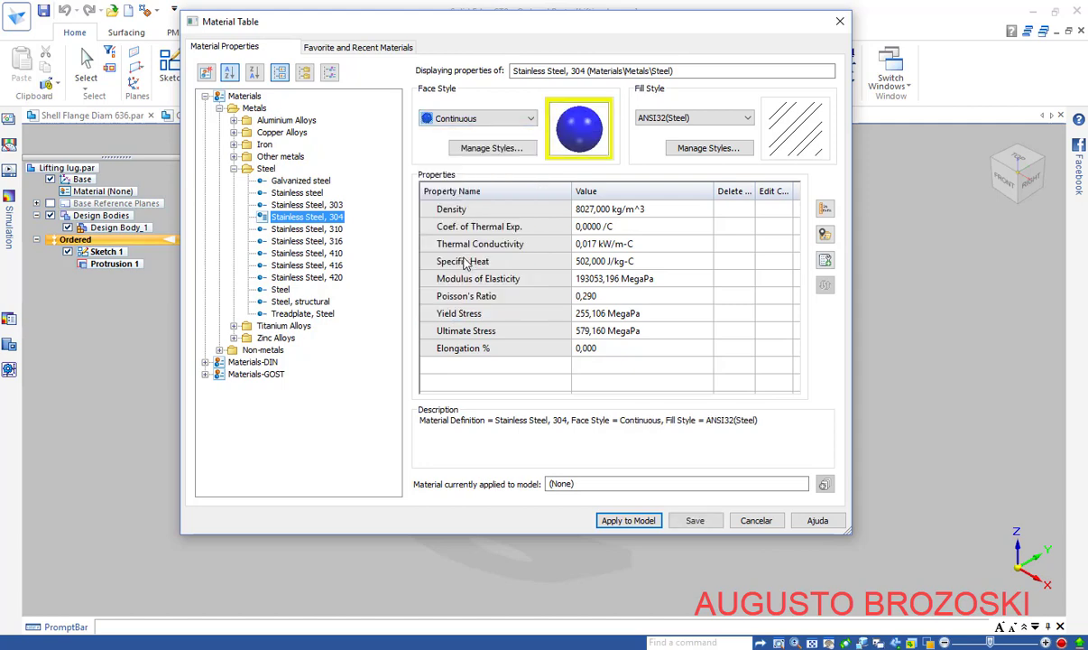
pyautogui.click(629, 520)
pyautogui.click(498, 363)
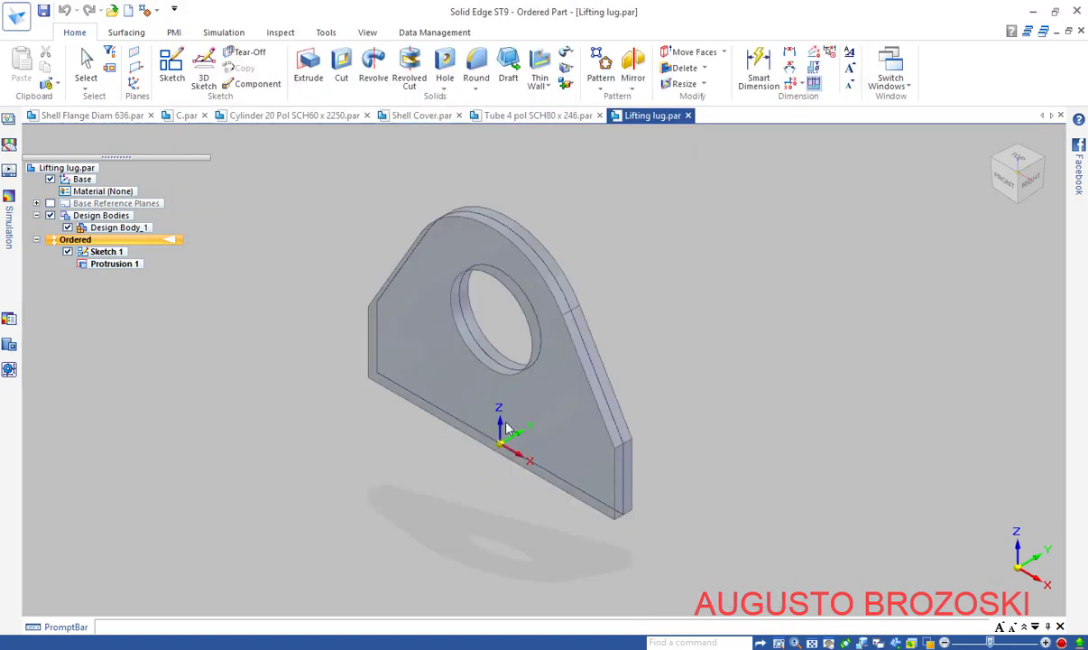
# Hide Sketch 1, save the Lifting lug part, and switch to the heat exchanger drawing
pyautogui.click(67, 251)
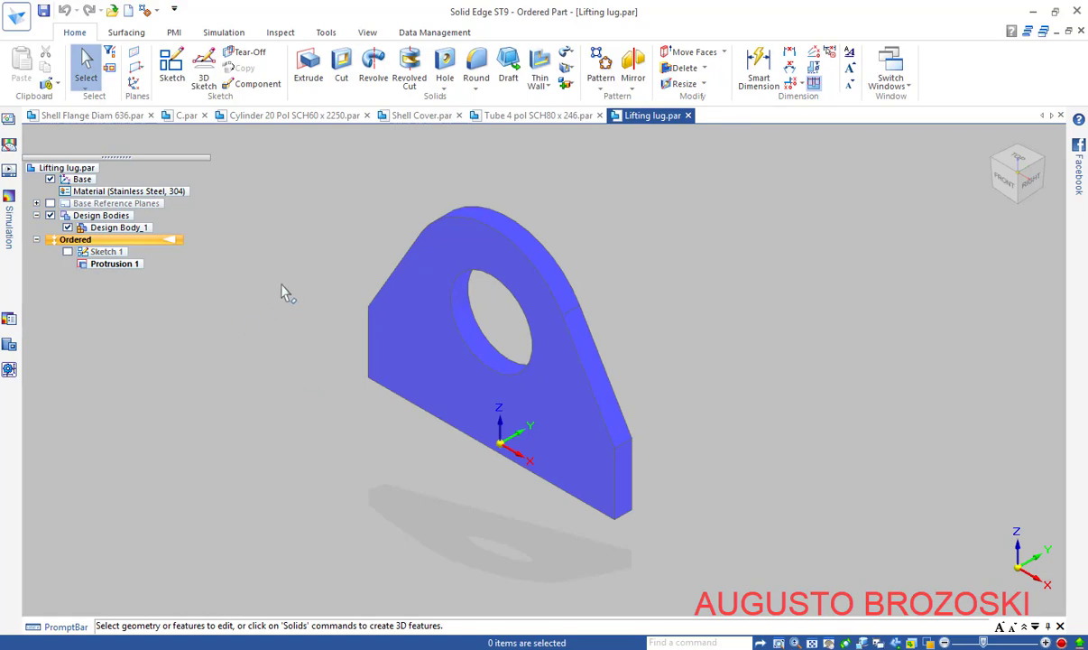
pyautogui.click(43, 11)
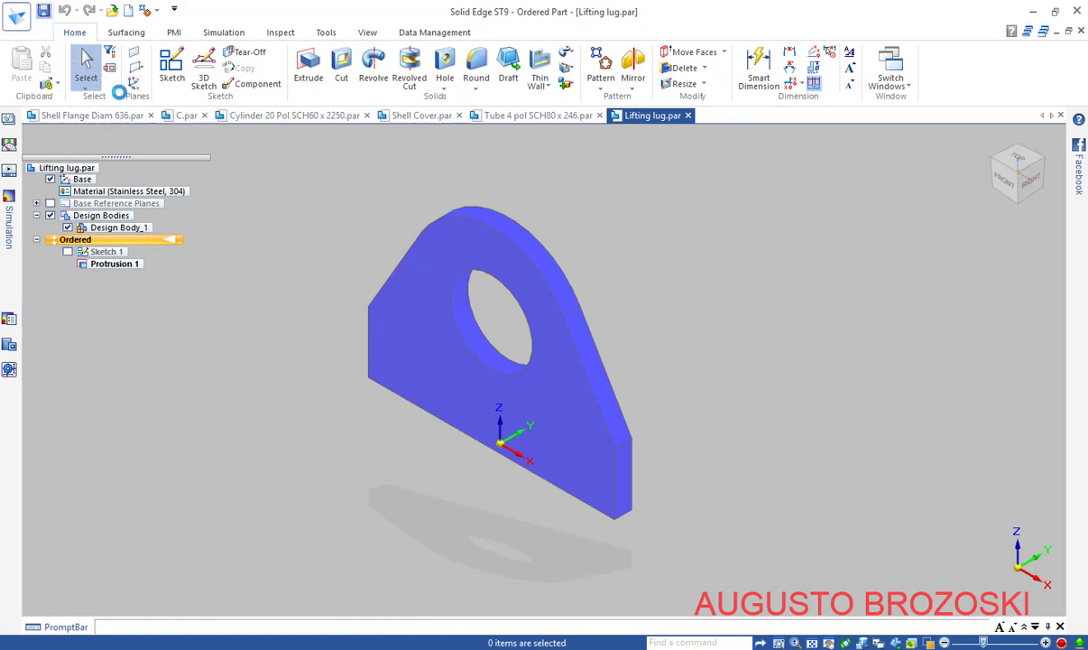
pyautogui.click(420, 649)
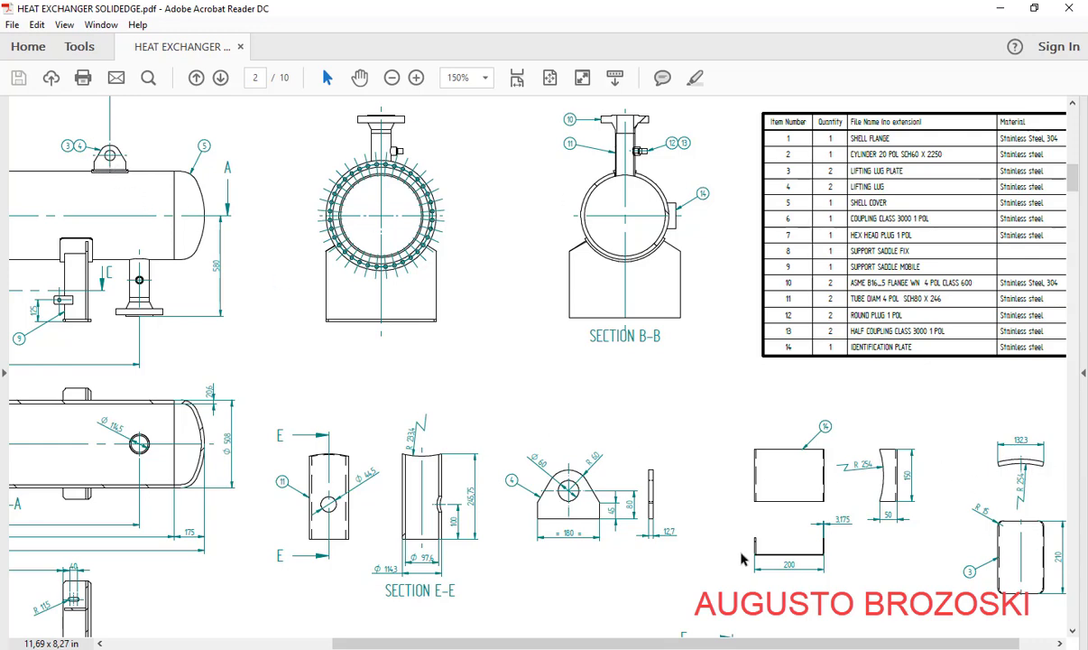
# Scroll across the heat exchanger drawing, then minimize Acrobat to return to the part
pyautogui.moveTo(754, 642); pyautogui.dragTo(789, 642)
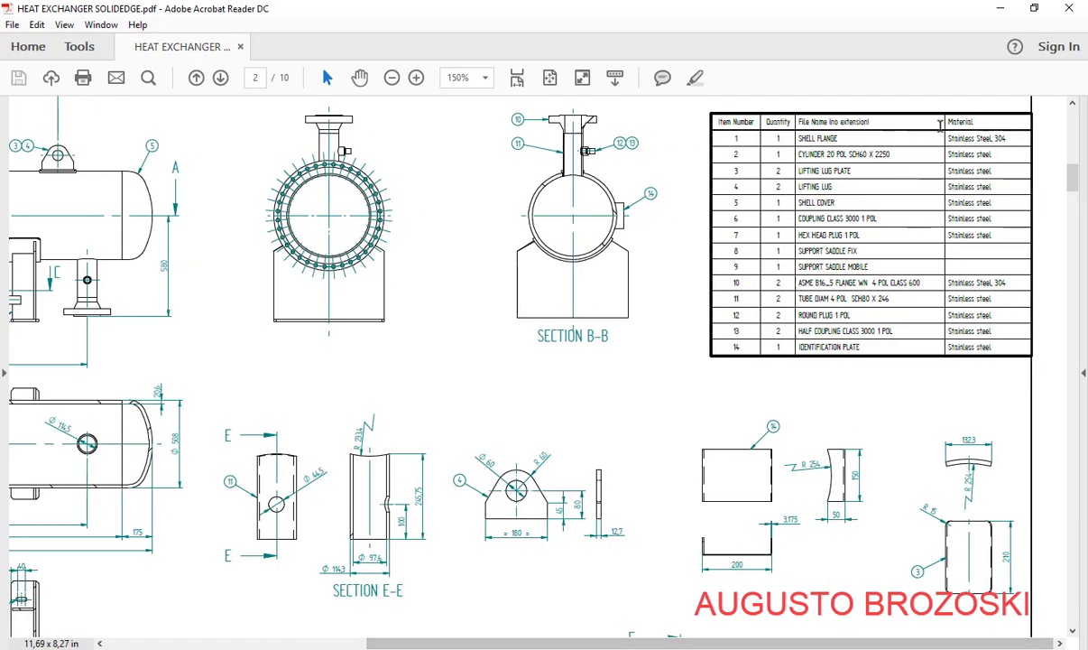
pyautogui.click(998, 11)
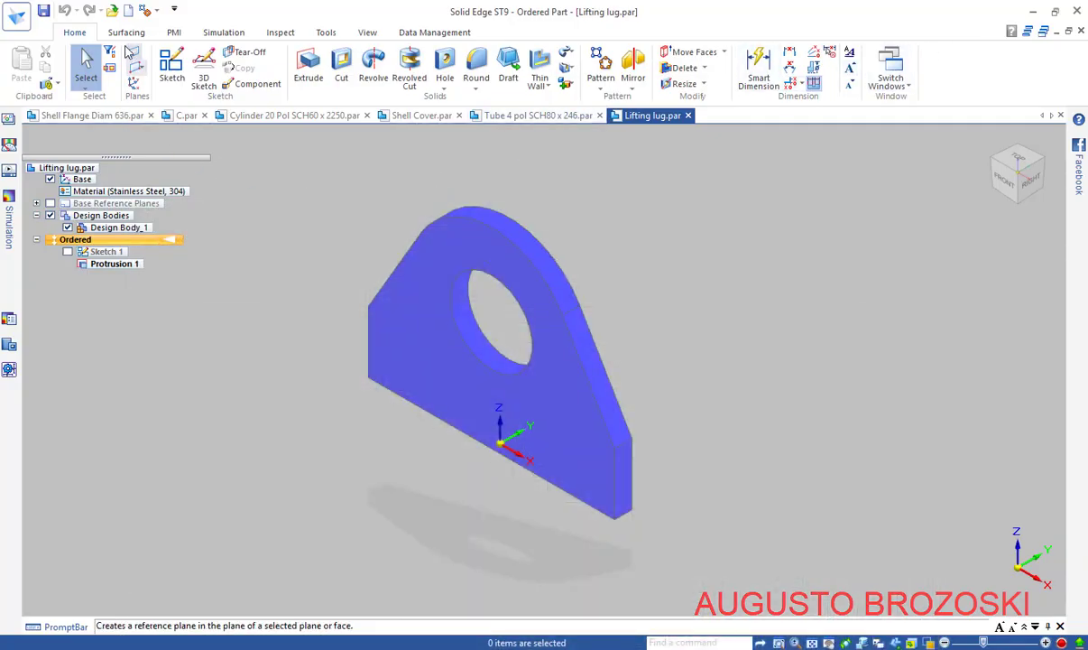
# Create a new part from the iso metric sheet metal.psm template
pyautogui.click(129, 13)
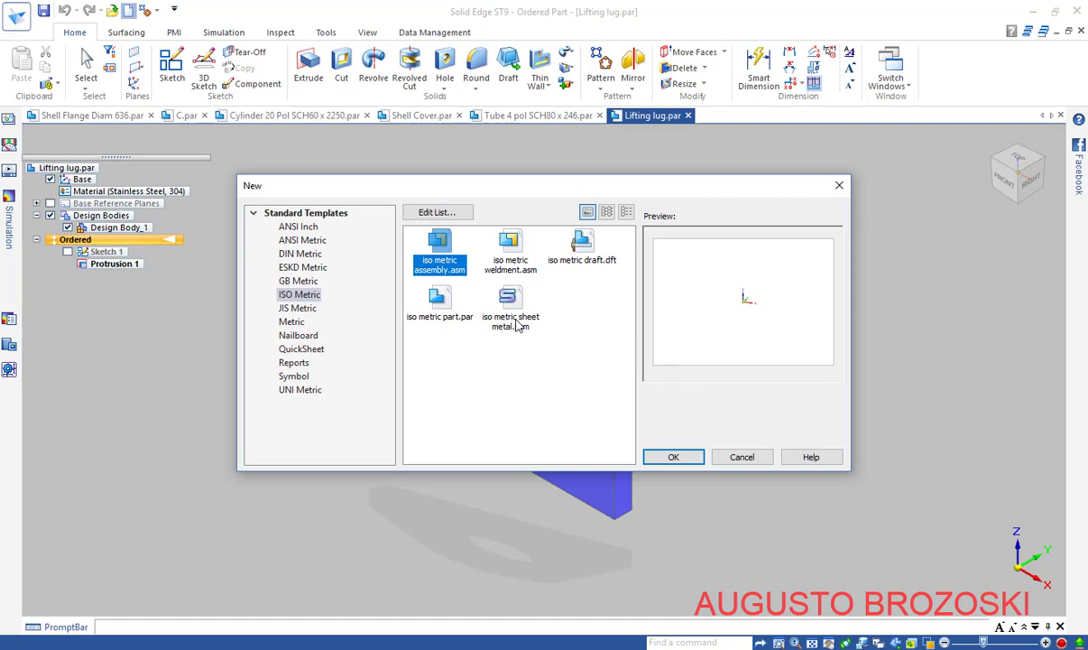
pyautogui.click(508, 304)
pyautogui.click(683, 455)
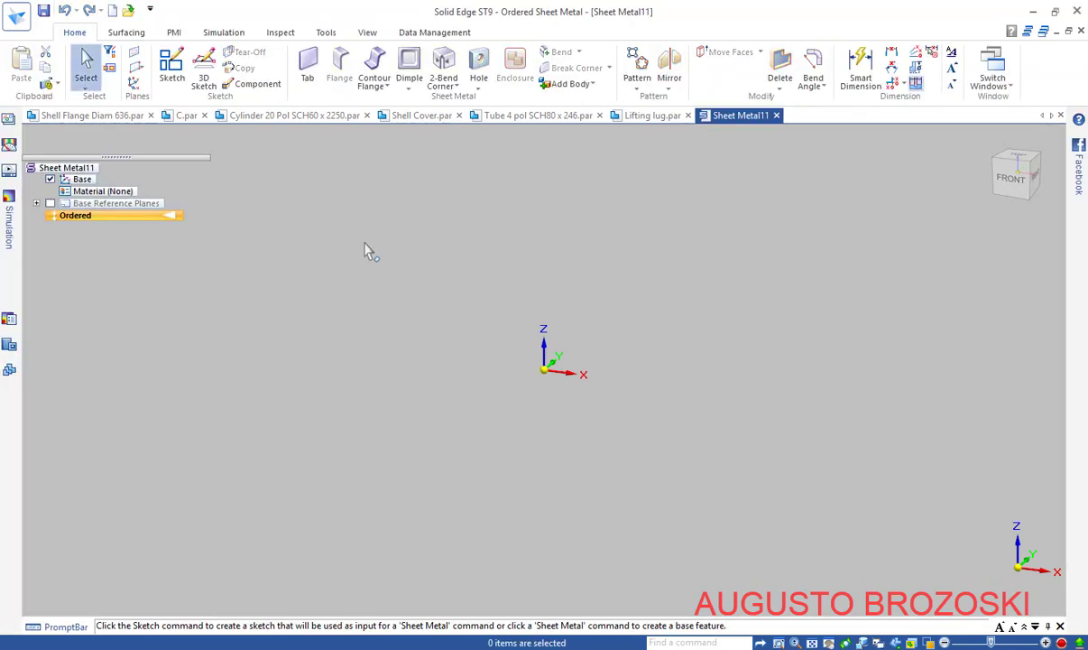
pyautogui.click(170, 63)
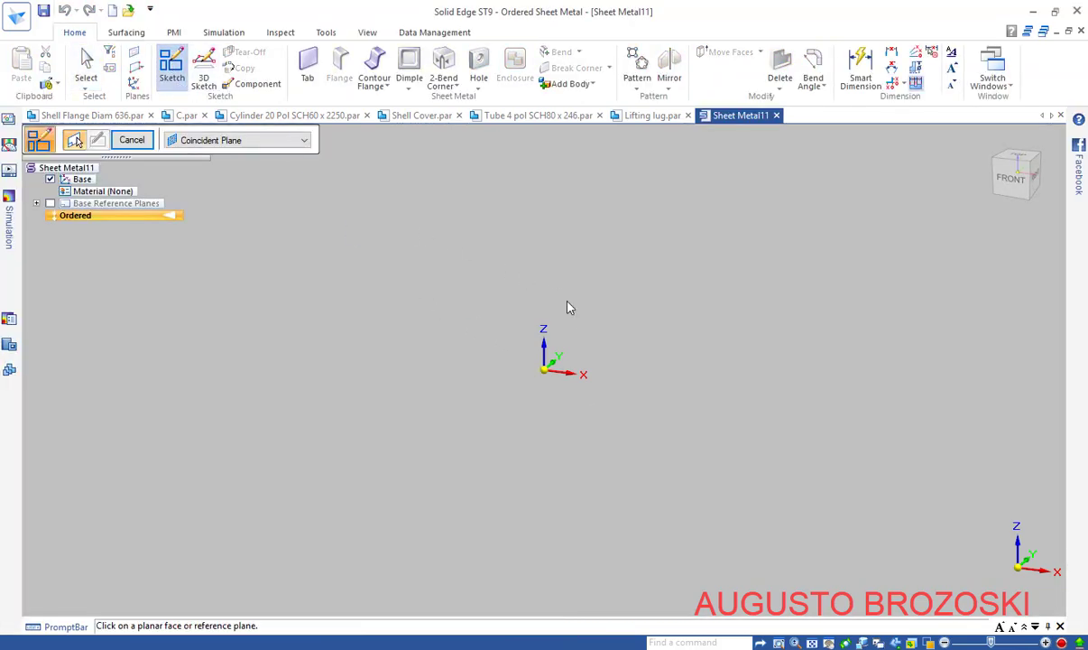
# Sketch on the front plane and place a circle's centre at the origin
pyautogui.click(569, 352)
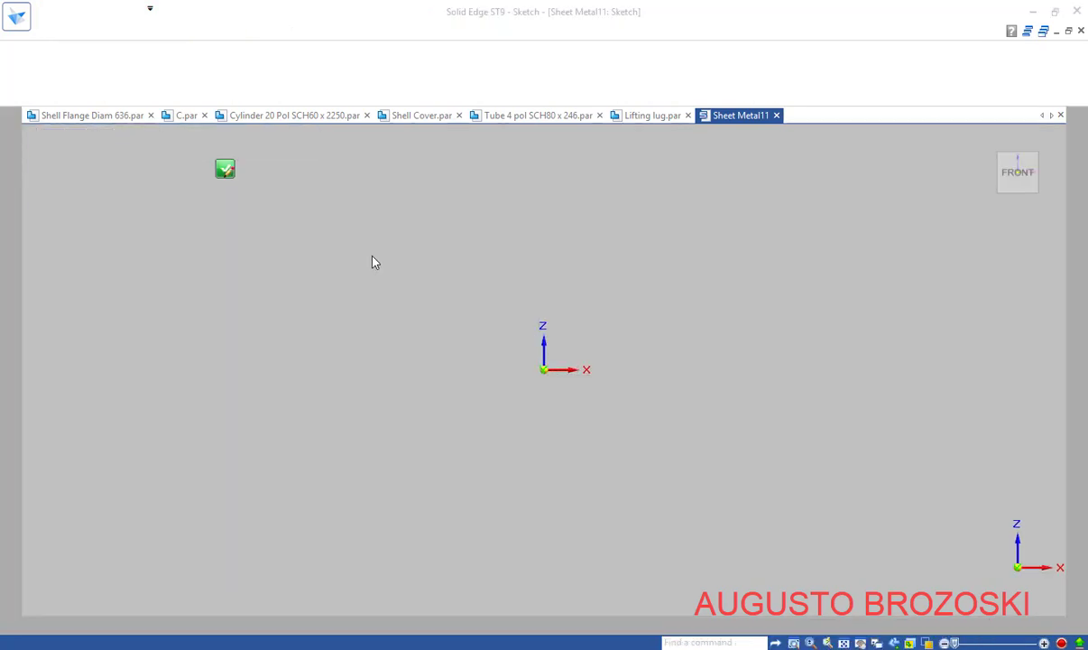
pyautogui.click(166, 83)
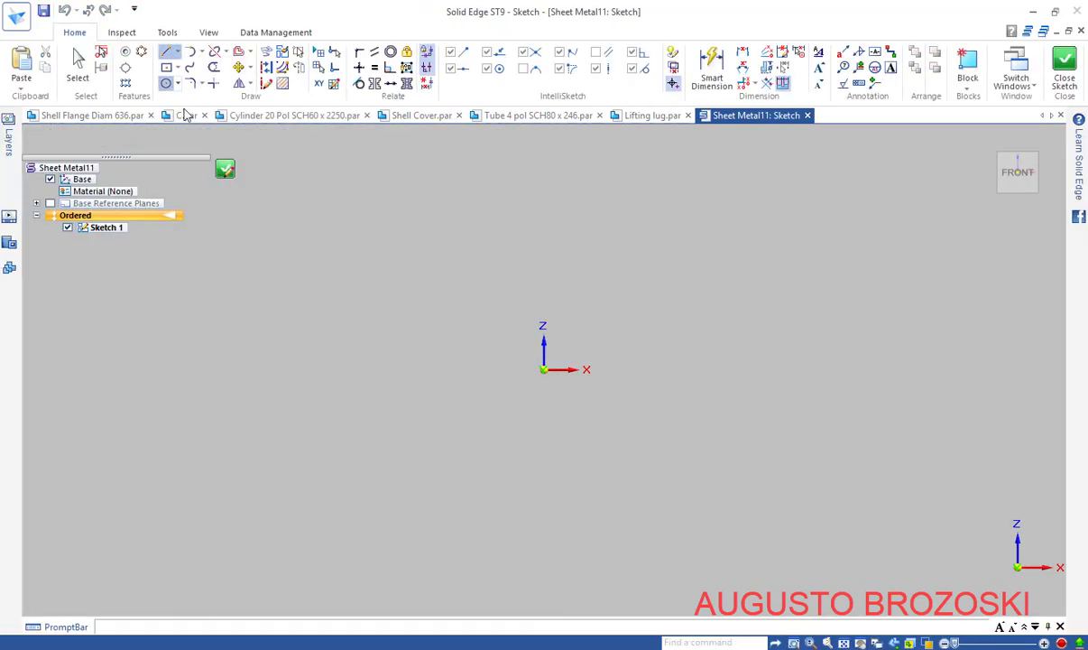
pyautogui.click(543, 369)
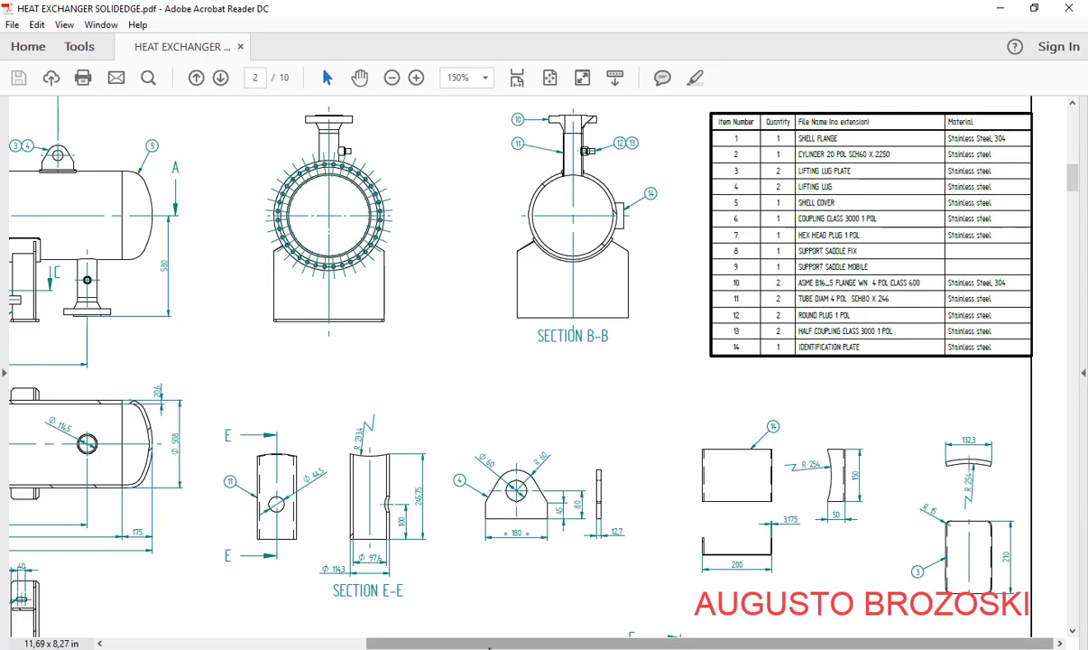
# Zoom the drawing to 300% and scroll to the lifting lug plate detail
pyautogui.click(418, 78)
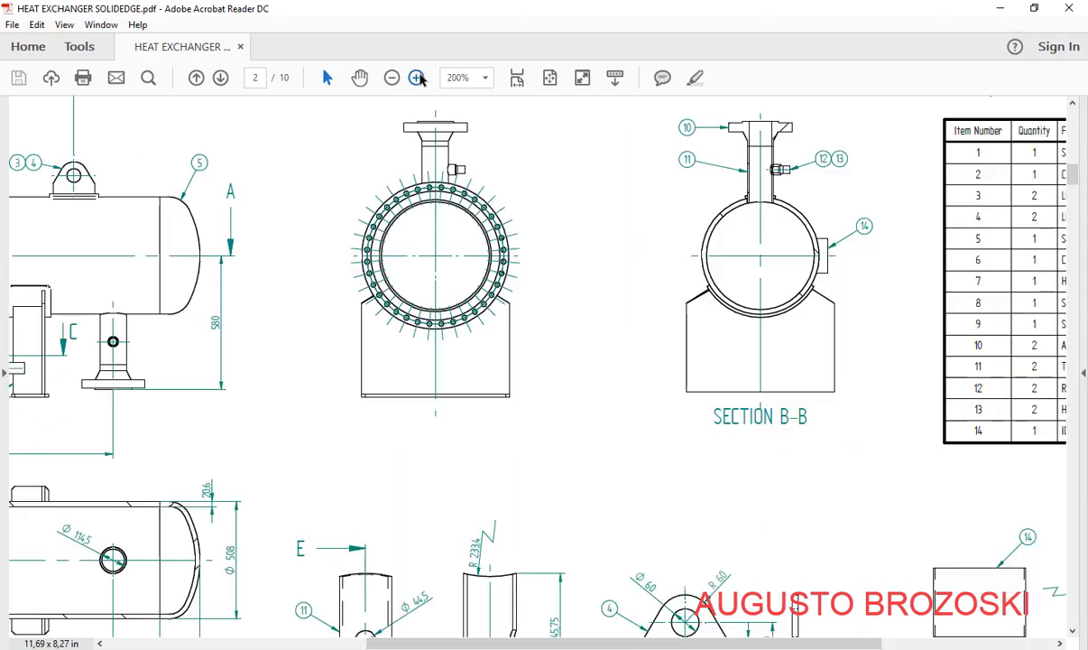
pyautogui.click(418, 78)
pyautogui.moveTo(584, 643); pyautogui.dragTo(913, 643)
pyautogui.scroll(-5, 776, 436)
pyautogui.scroll(-6, 776, 436)
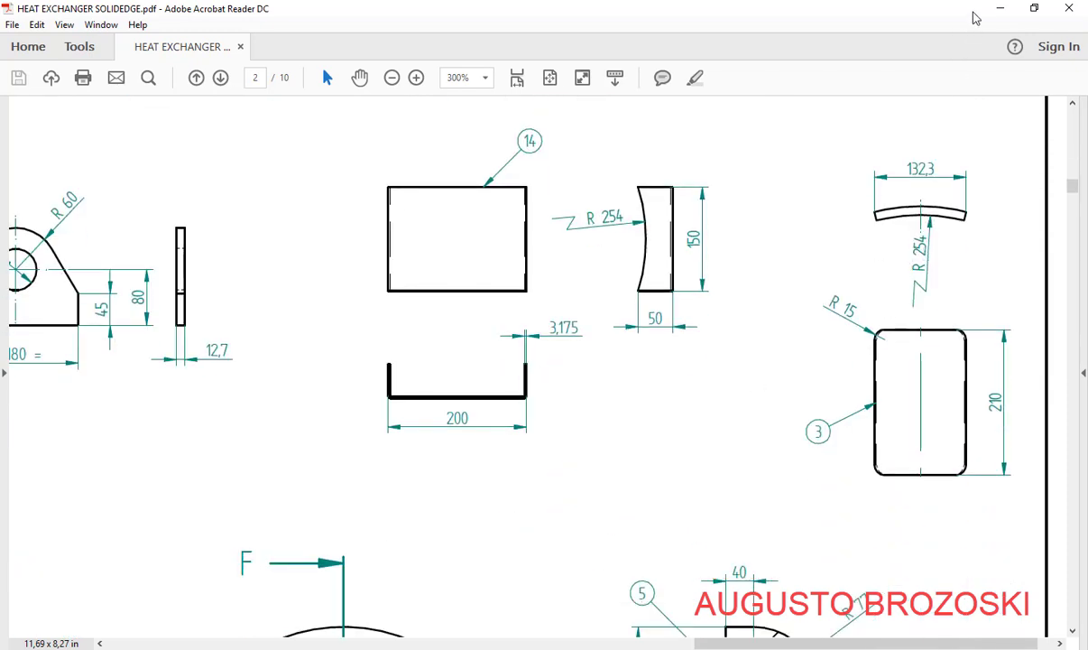
# Complete the origin-centred circle and place a radius dimension on it
pyautogui.click(1000, 8)
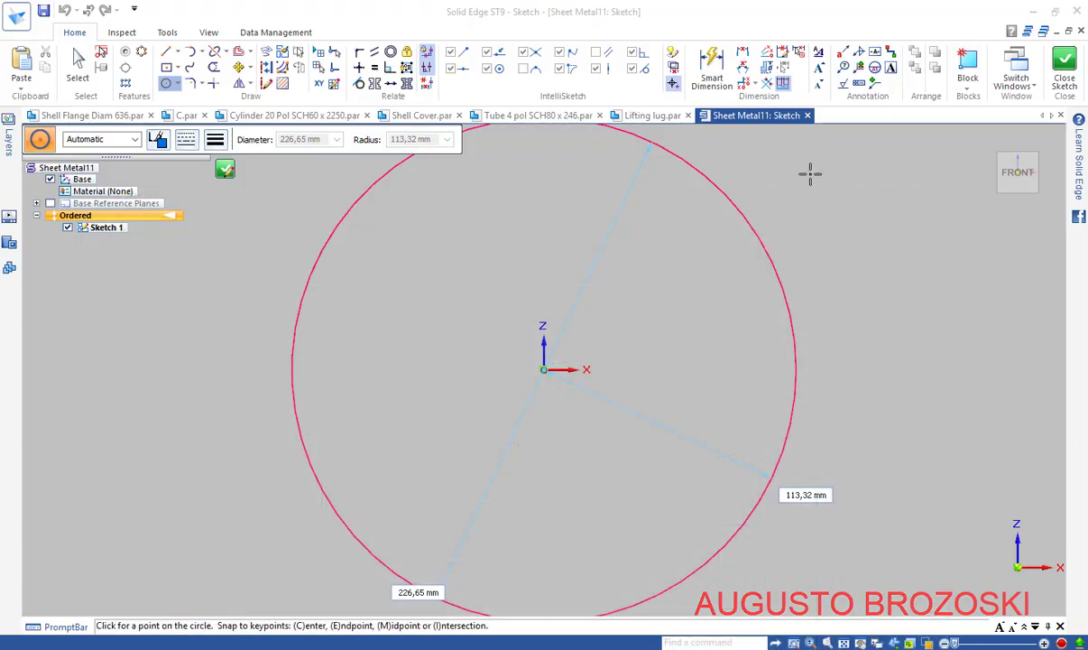
pyautogui.click(639, 245)
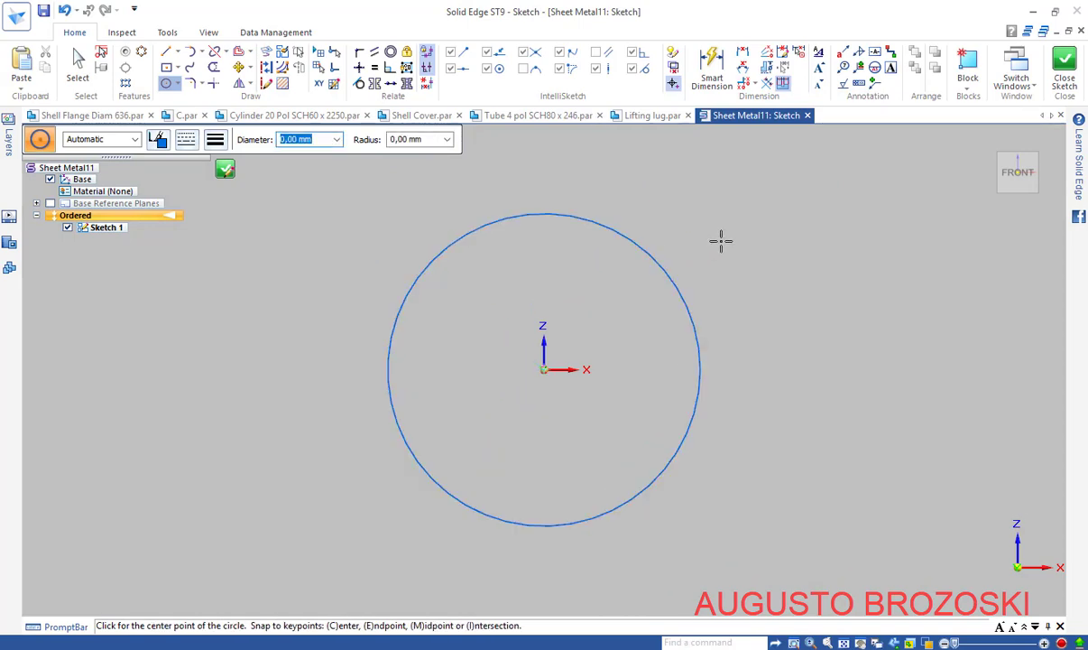
pyautogui.press('Escape')
pyautogui.click(711, 69)
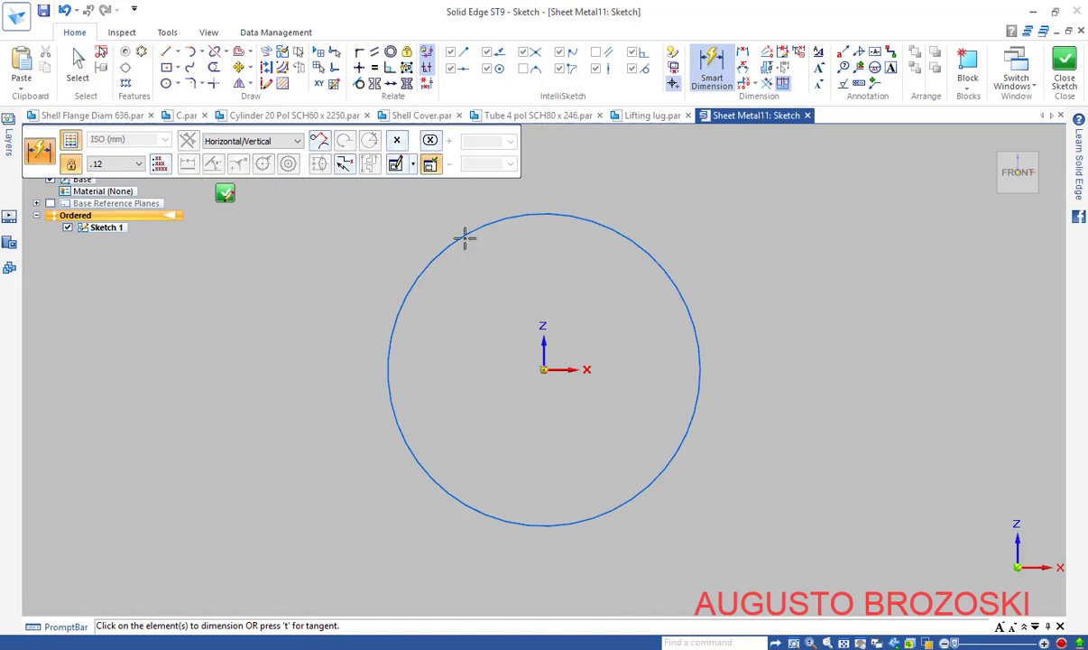
pyautogui.click(599, 231)
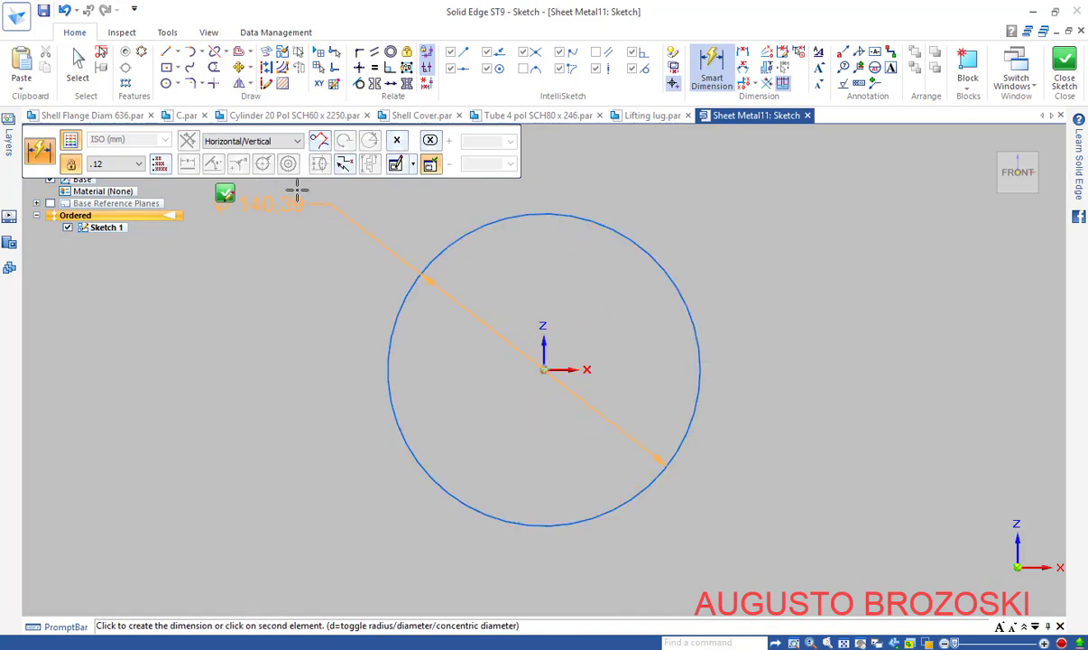
pyautogui.click(264, 163)
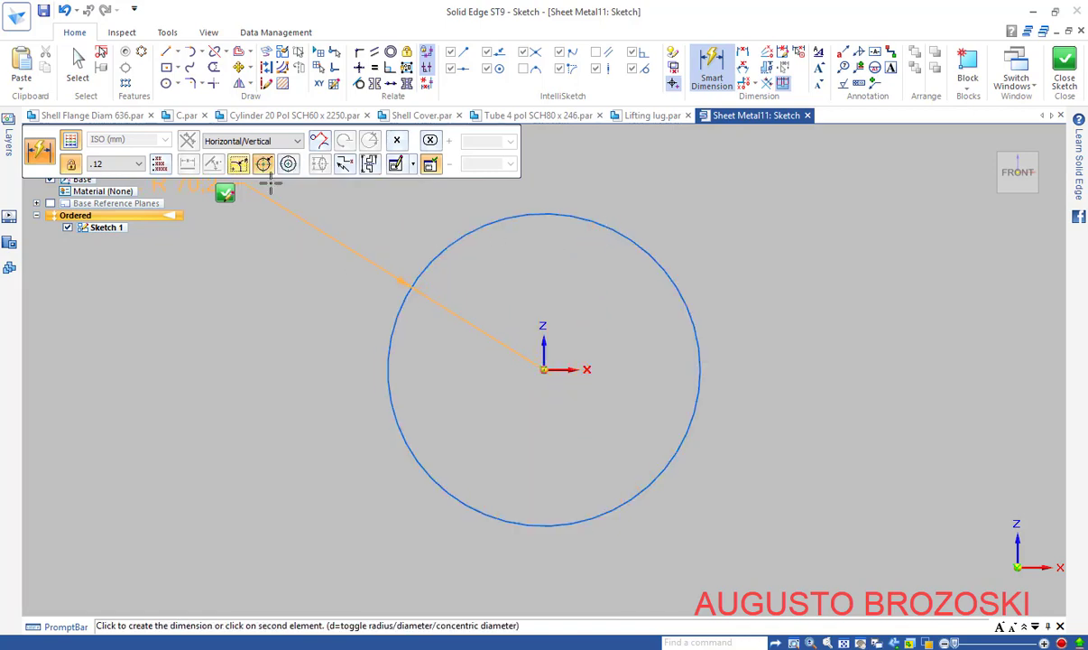
pyautogui.click(566, 264)
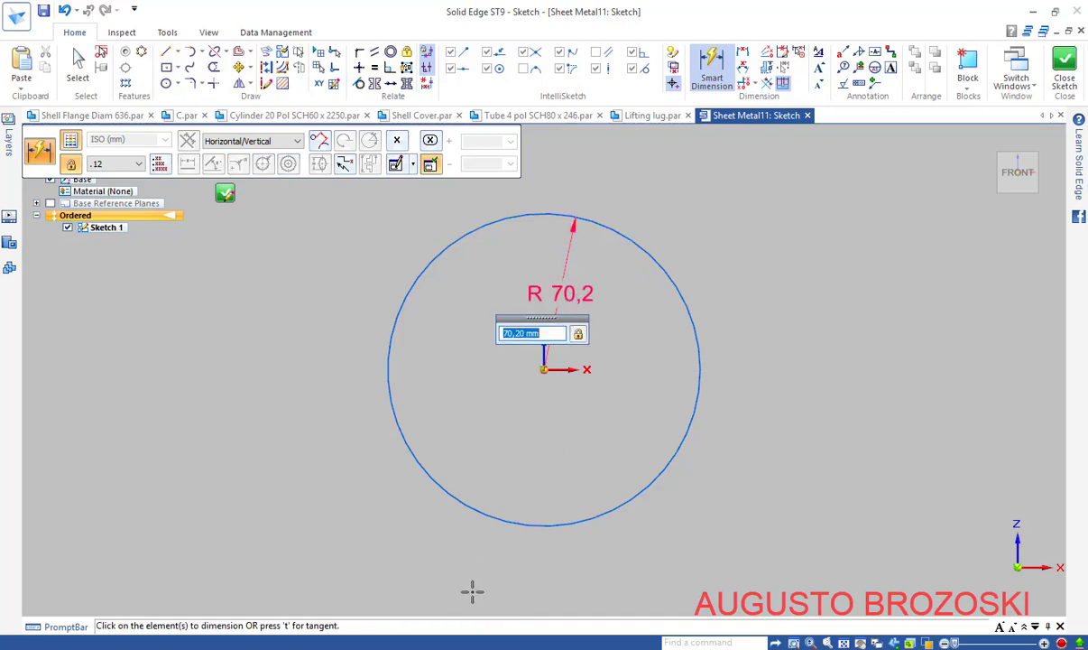
# Check the drawing and set the circle's radius to 254 mm, fitting it in view
pyautogui.hotkey('alt', 'Tab')
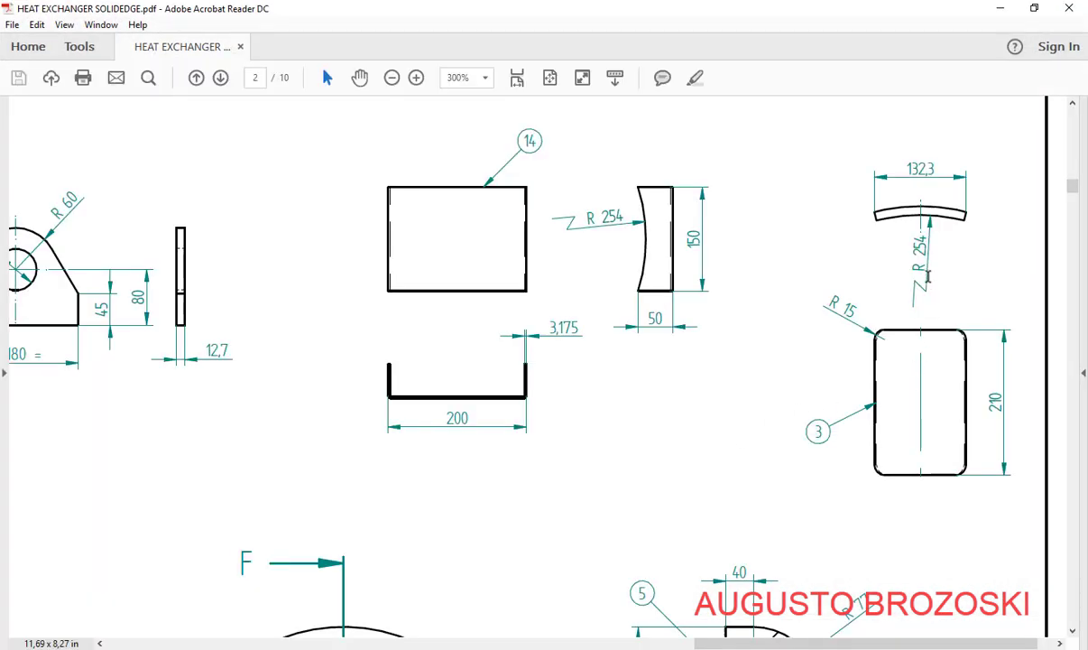
pyautogui.hotkey('alt', 'Tab')
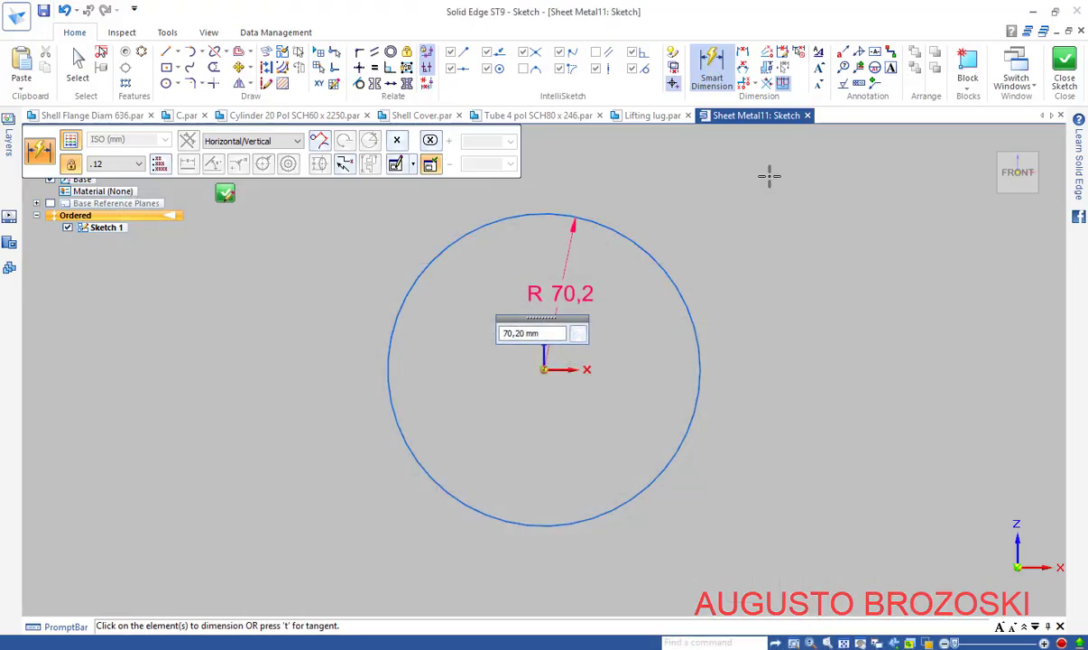
pyautogui.write('254')
pyautogui.press('Return')
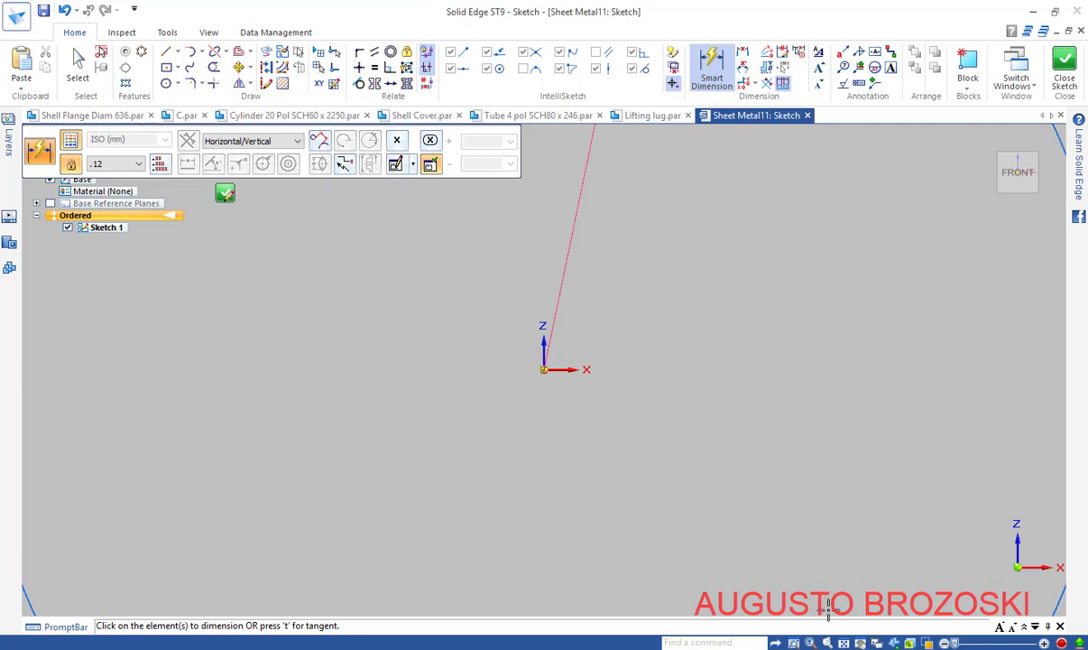
pyautogui.click(844, 643)
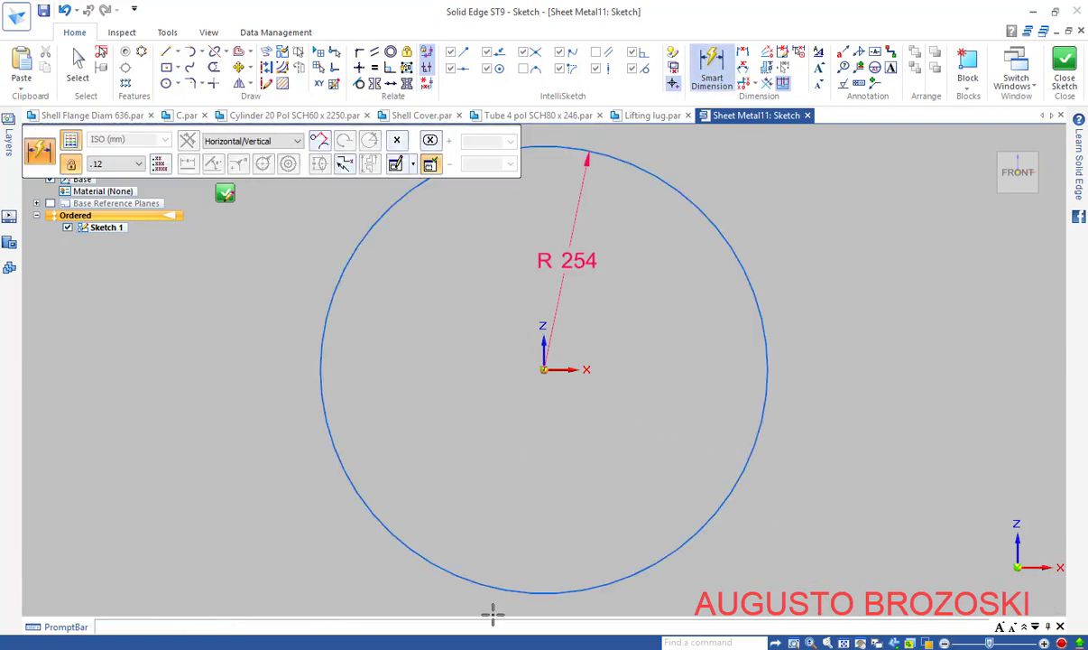
pyautogui.hotkey('alt', 'Tab')
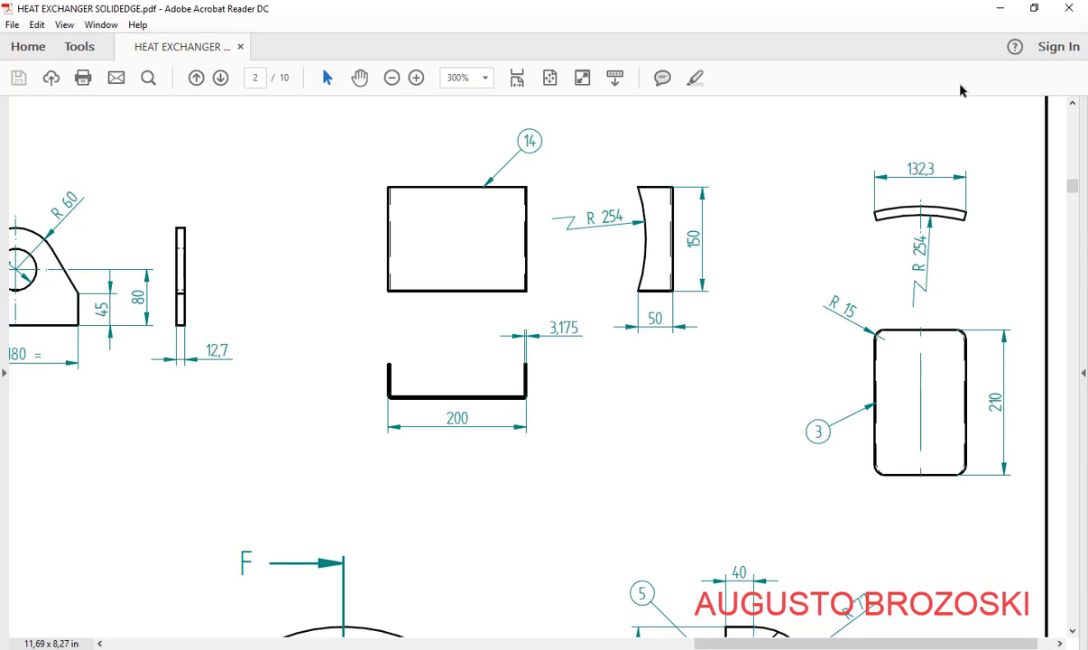
pyautogui.hotkey('alt', 'Tab')
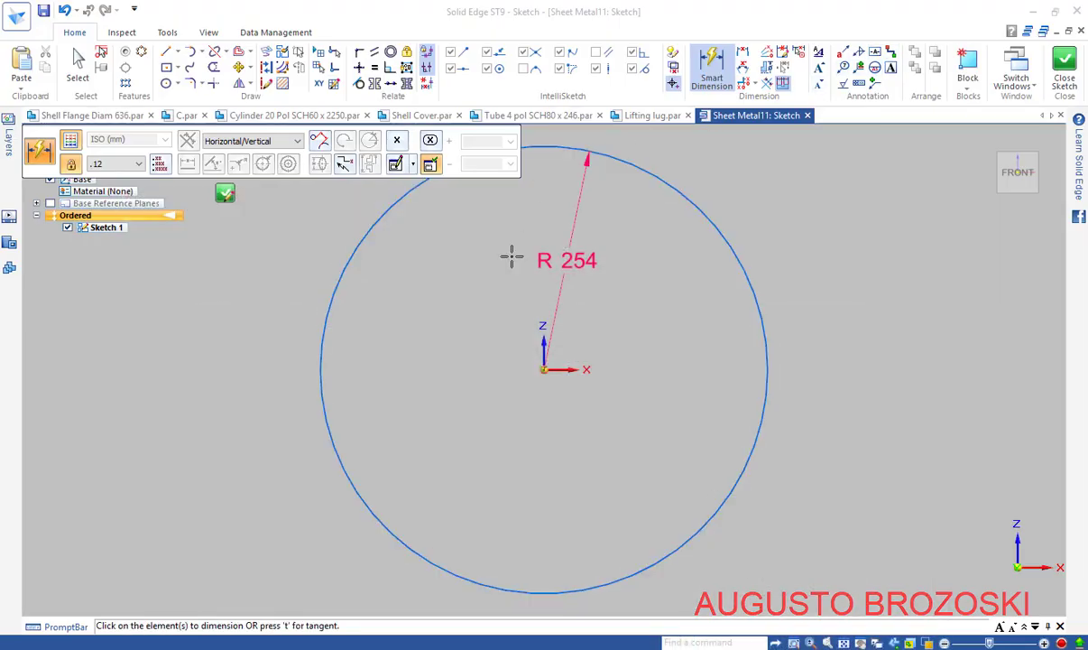
pyautogui.scroll(-3, 510, 257)
pyautogui.scroll(3, 533, 253)
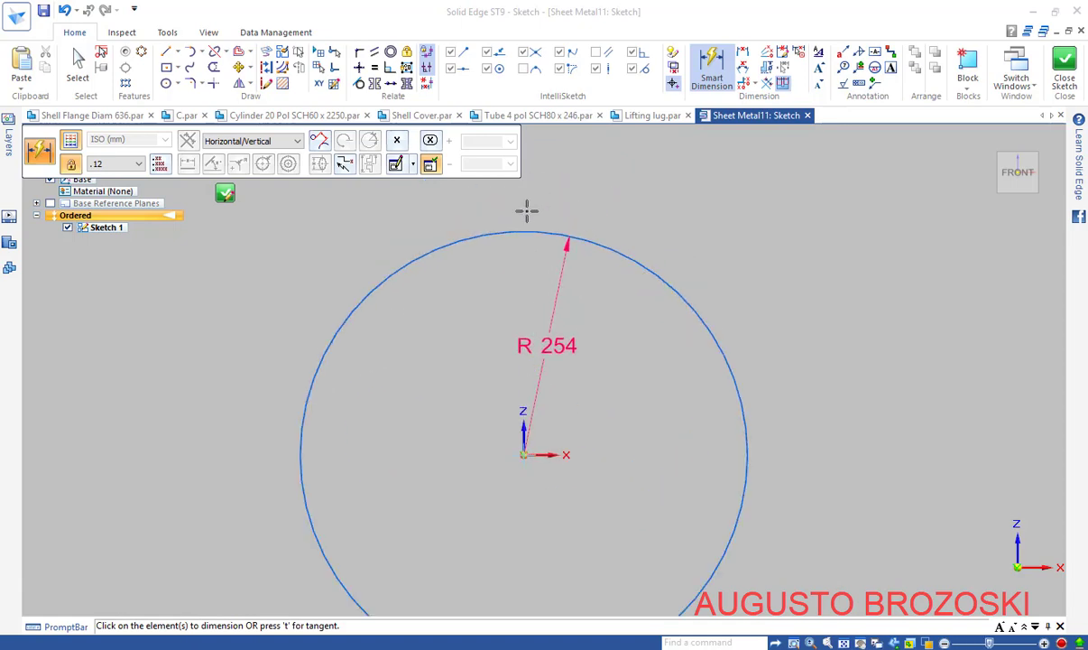
# Draw two radial lines from the circle's centre to its upper left and upper right
pyautogui.click(170, 51)
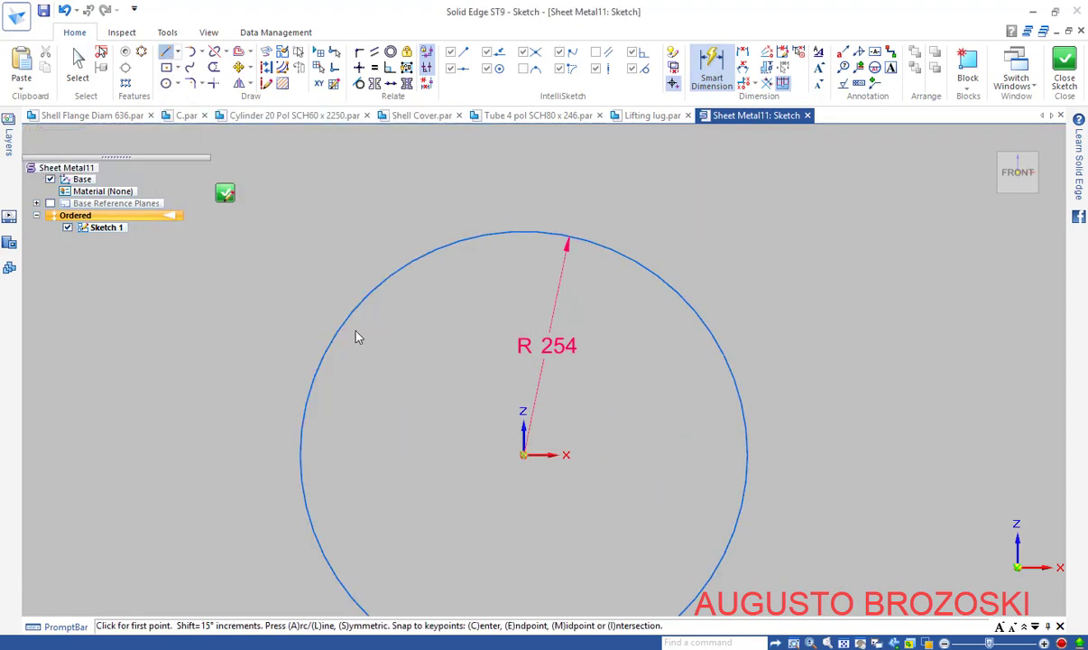
pyautogui.click(524, 454)
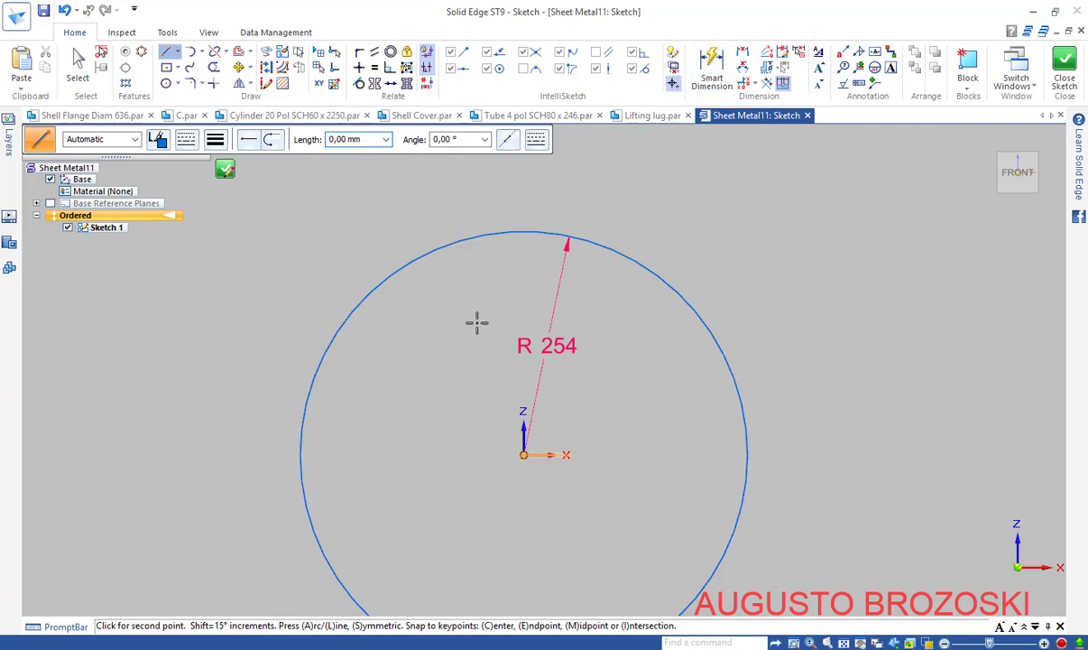
pyautogui.click(452, 255)
pyautogui.rightClick(538, 200)
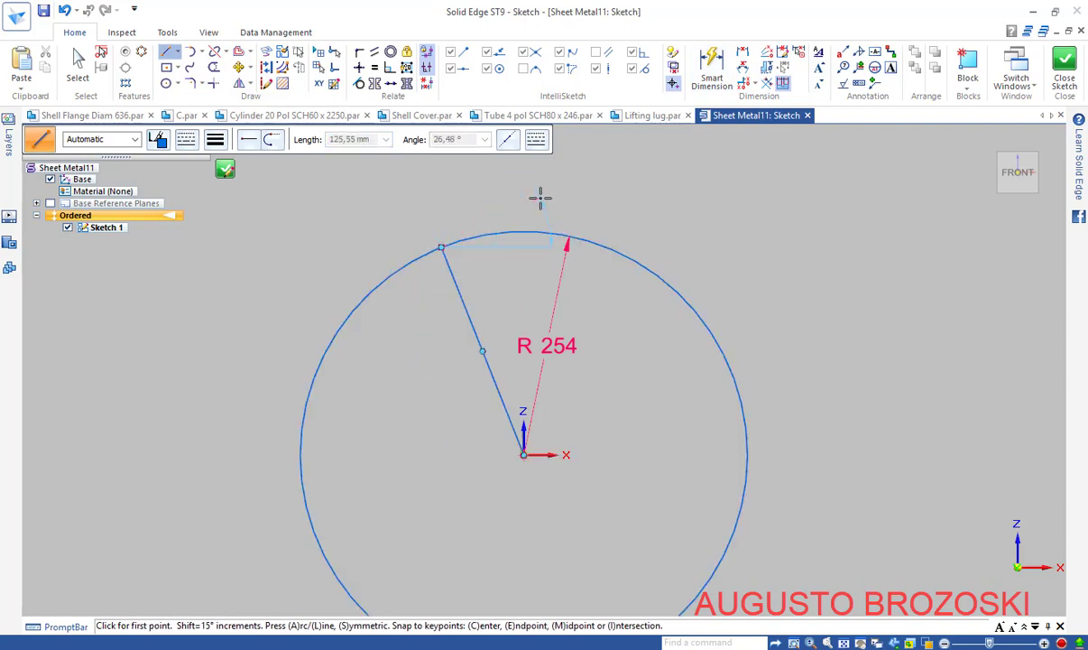
pyautogui.click(524, 453)
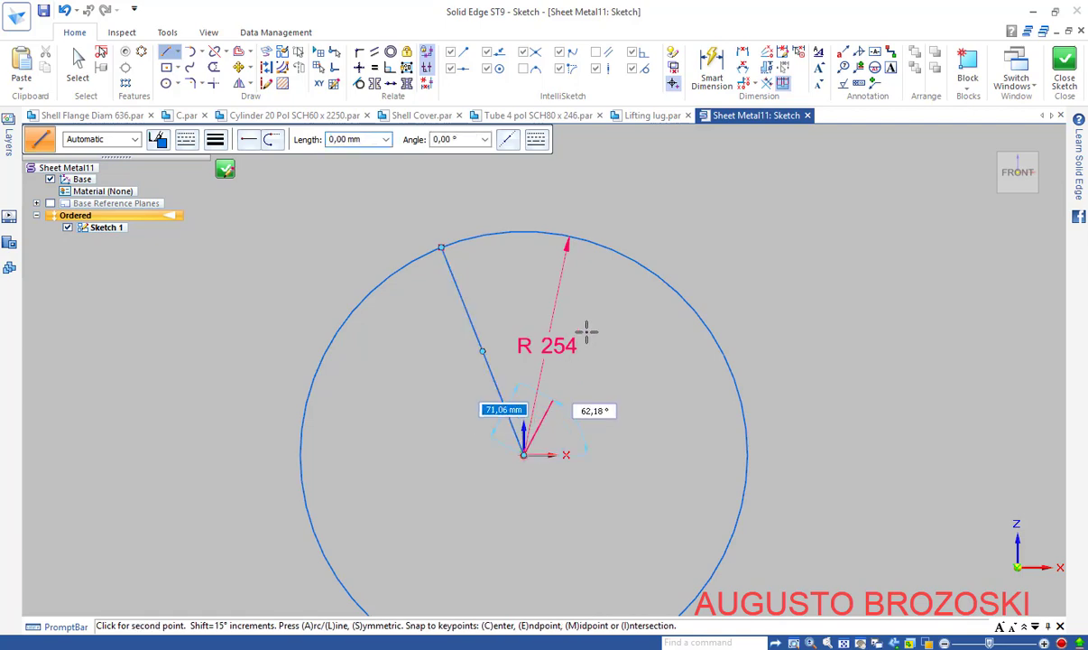
pyautogui.click(625, 259)
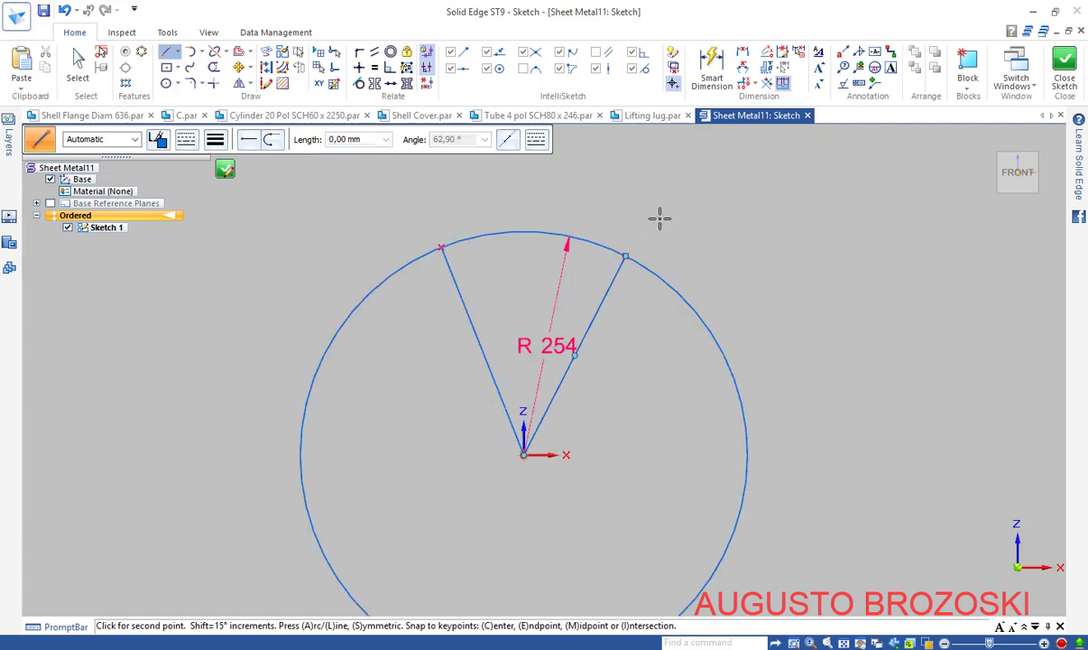
pyautogui.rightClick(738, 200)
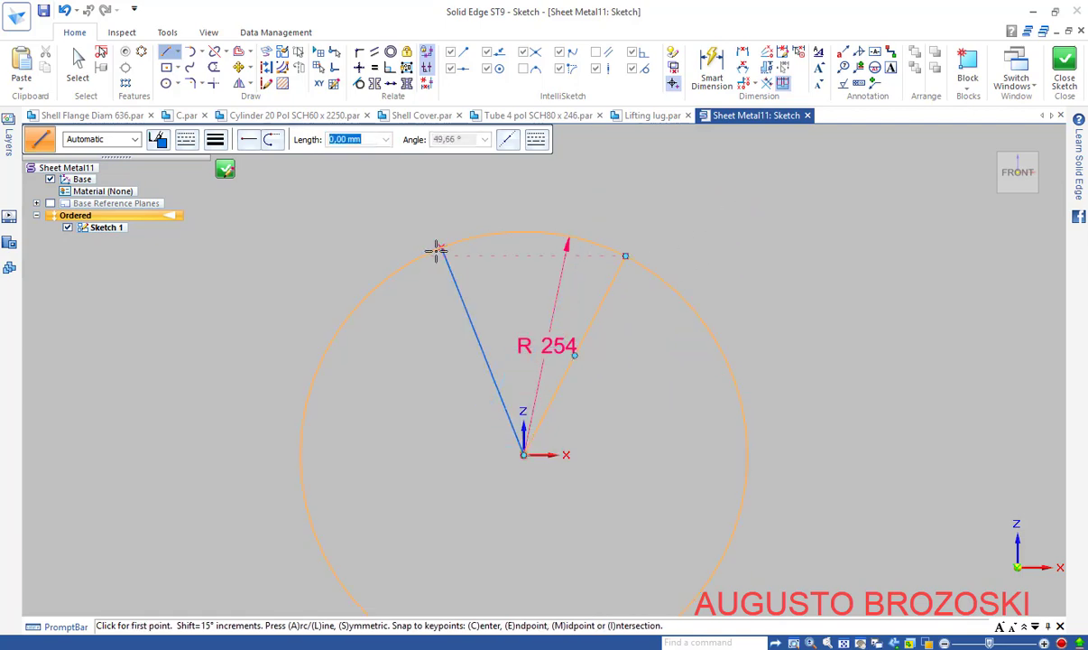
pyautogui.press('Escape')
# Convert both radial lines to construction geometry
pyautogui.click(475, 305)
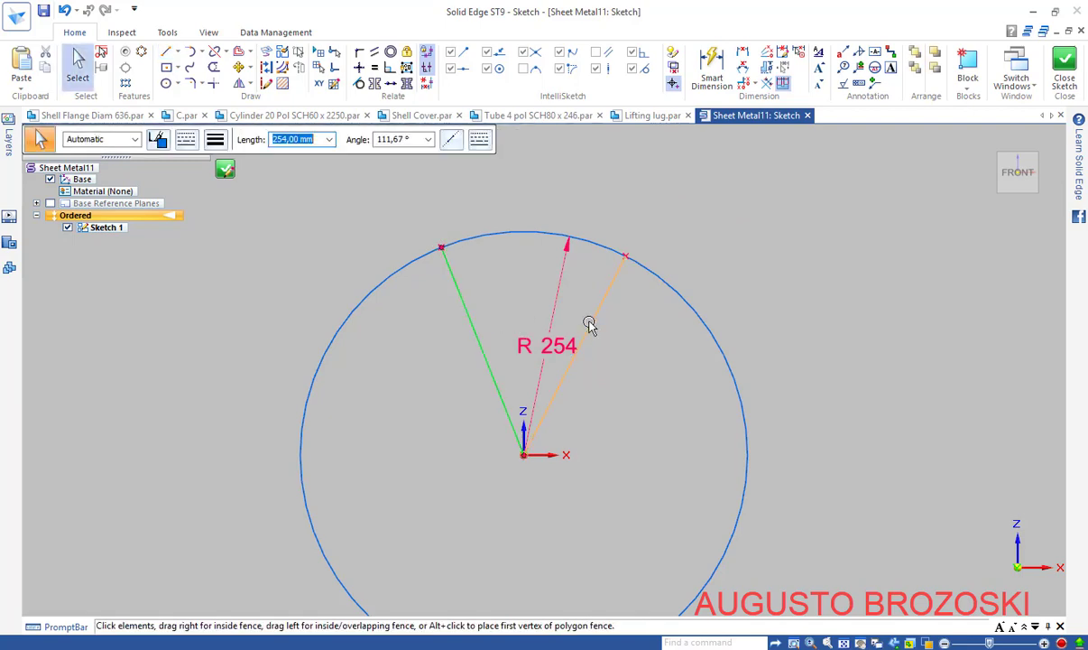
pyautogui.keyDown('ctrl'); pyautogui.click(598, 314); pyautogui.keyUp('ctrl')
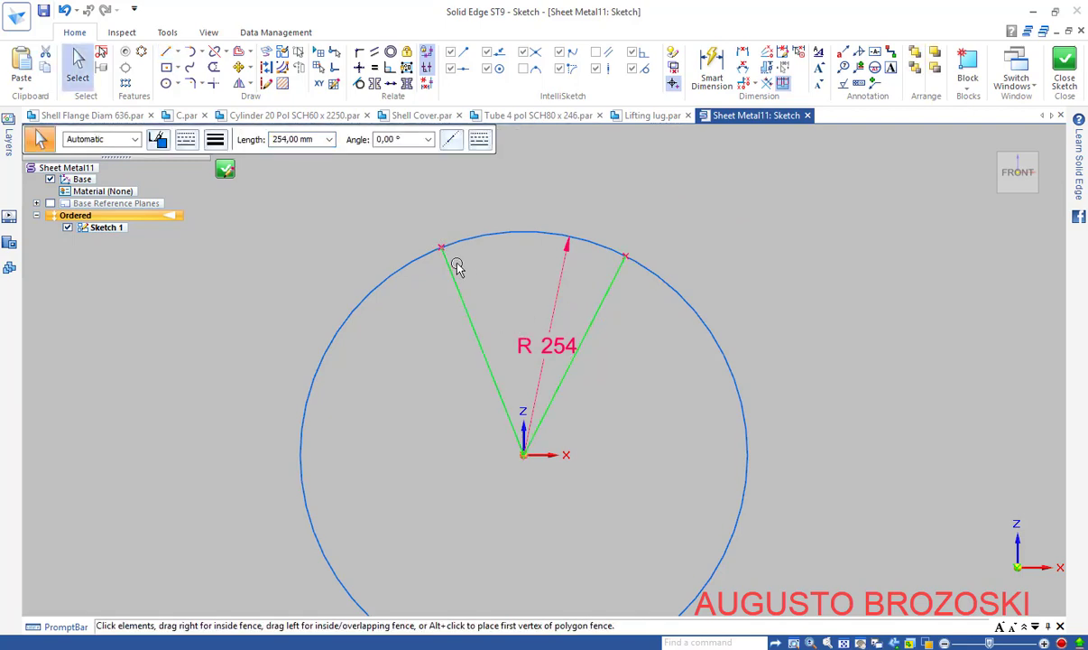
pyautogui.click(266, 68)
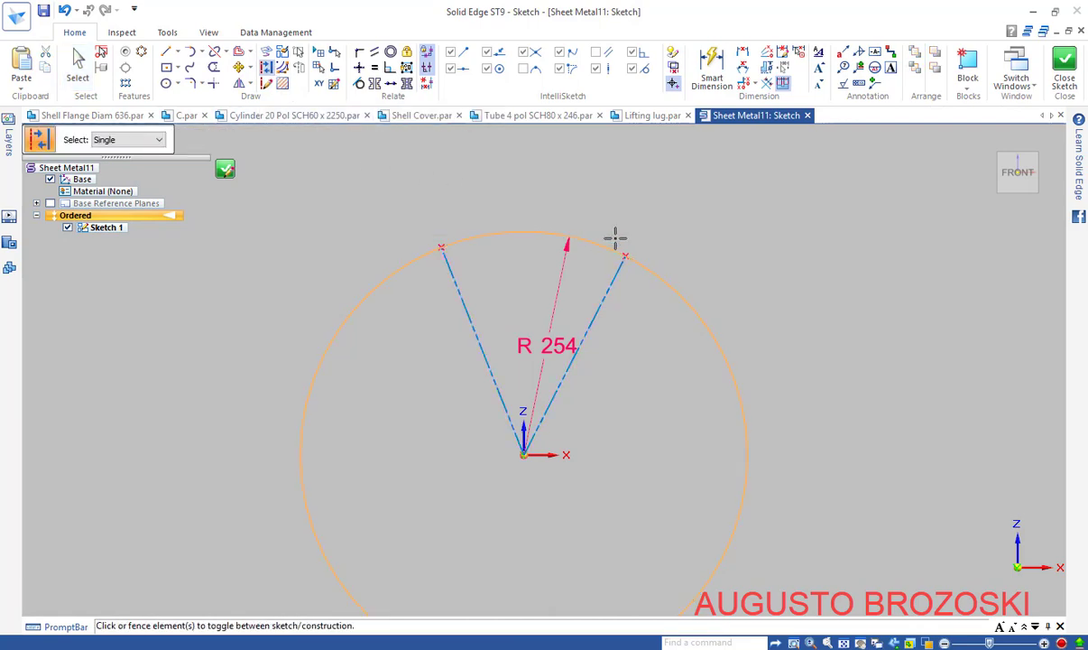
pyautogui.press('Escape')
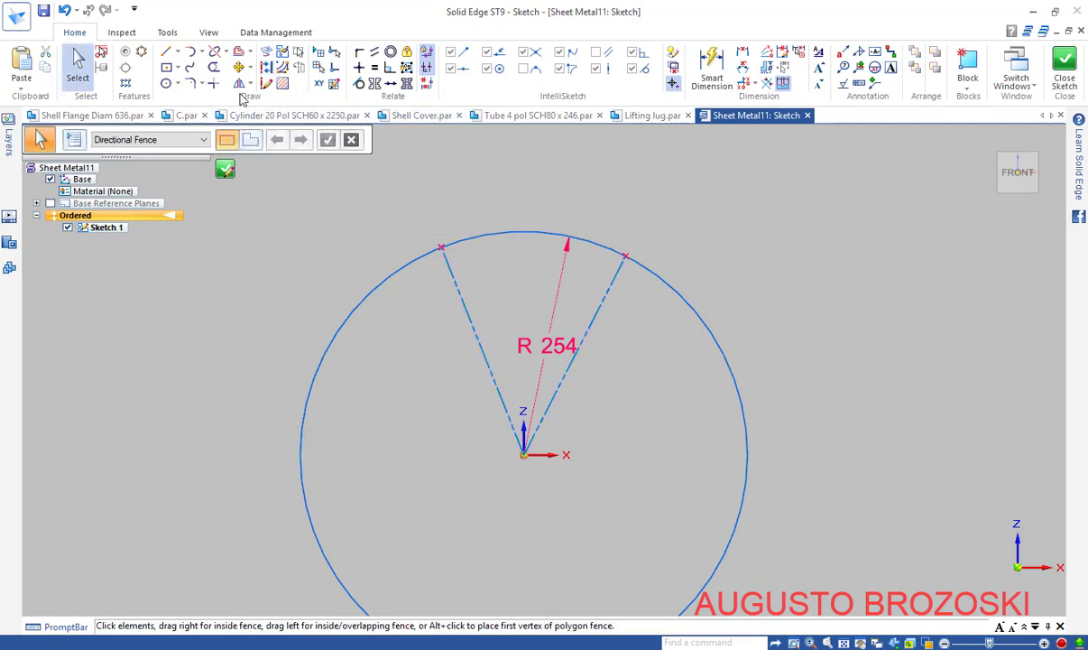
# Trim the R 254 circle to the top arc and connect its centre to the lines' vertex
pyautogui.click(214, 68)
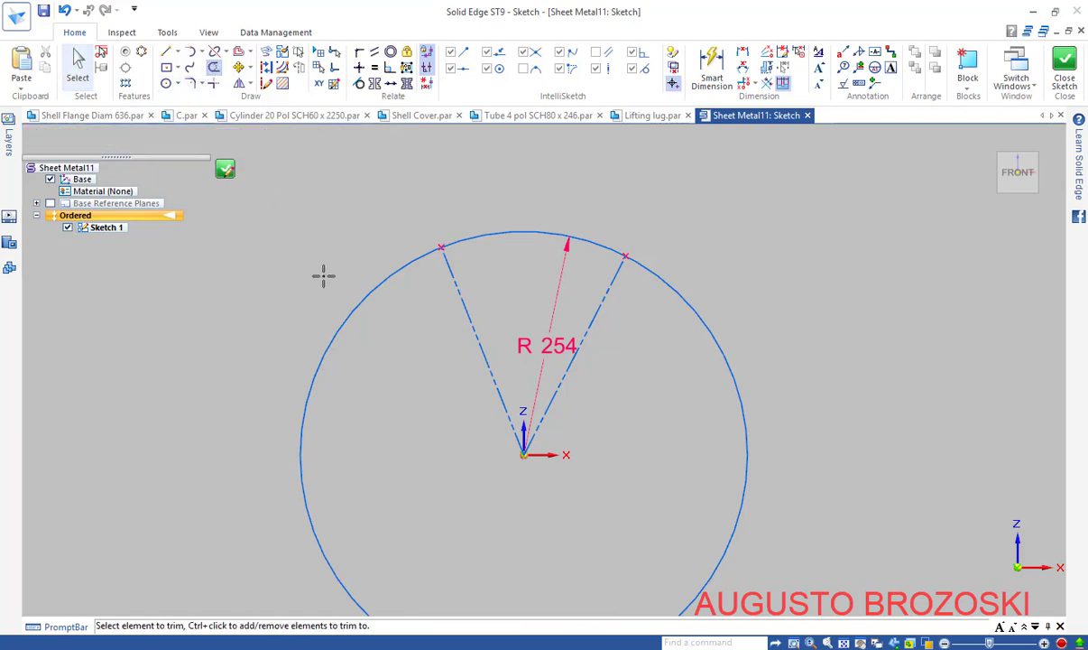
pyautogui.moveTo(323, 275)
pyautogui.mouseDown()
pyautogui.moveTo(389, 329)
pyautogui.moveTo(386, 308)
pyautogui.mouseUp()
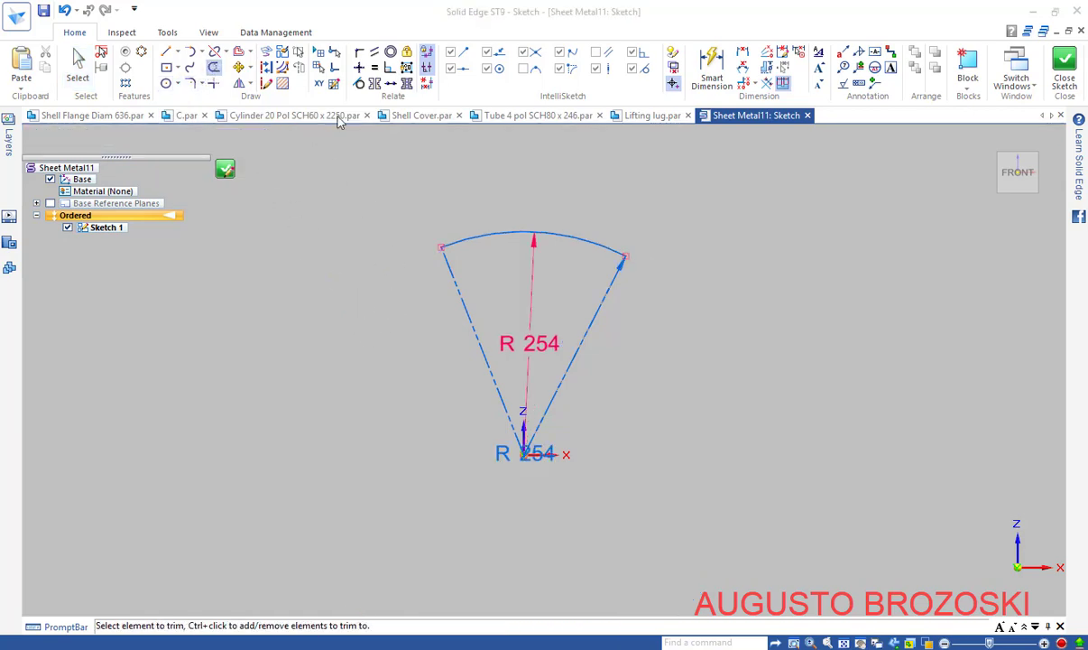
pyautogui.click(359, 68)
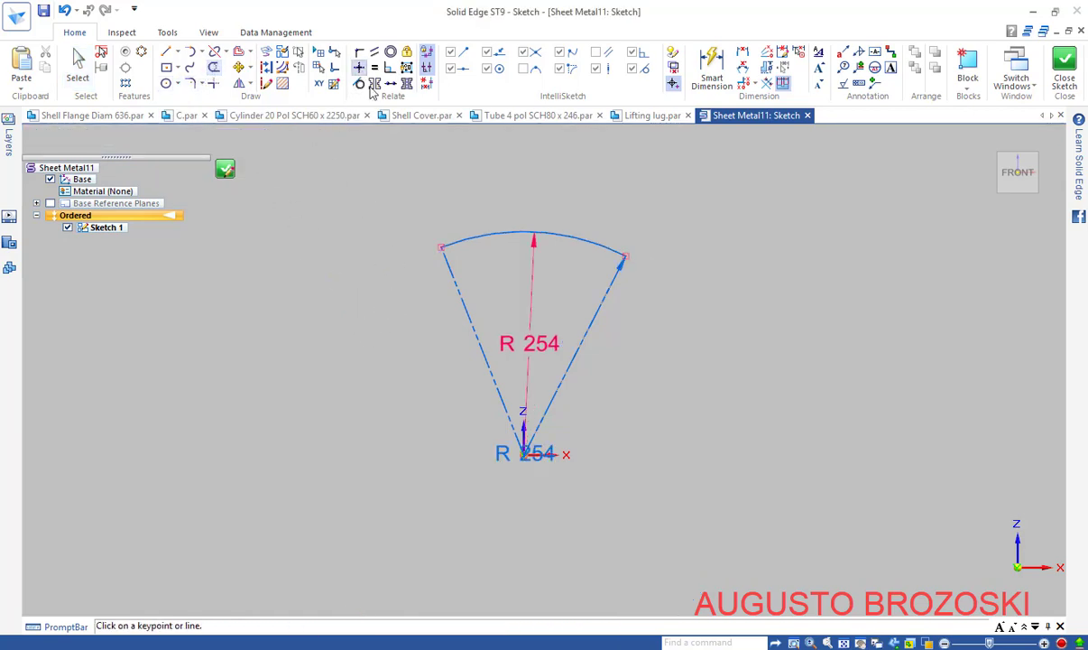
pyautogui.click(531, 232)
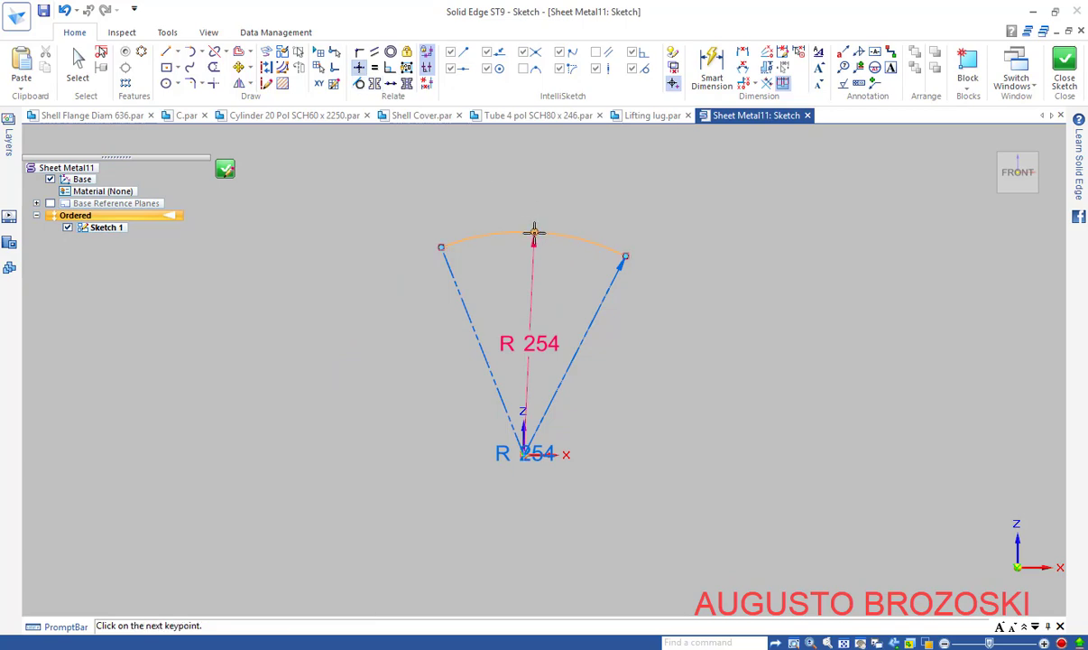
pyautogui.click(524, 451)
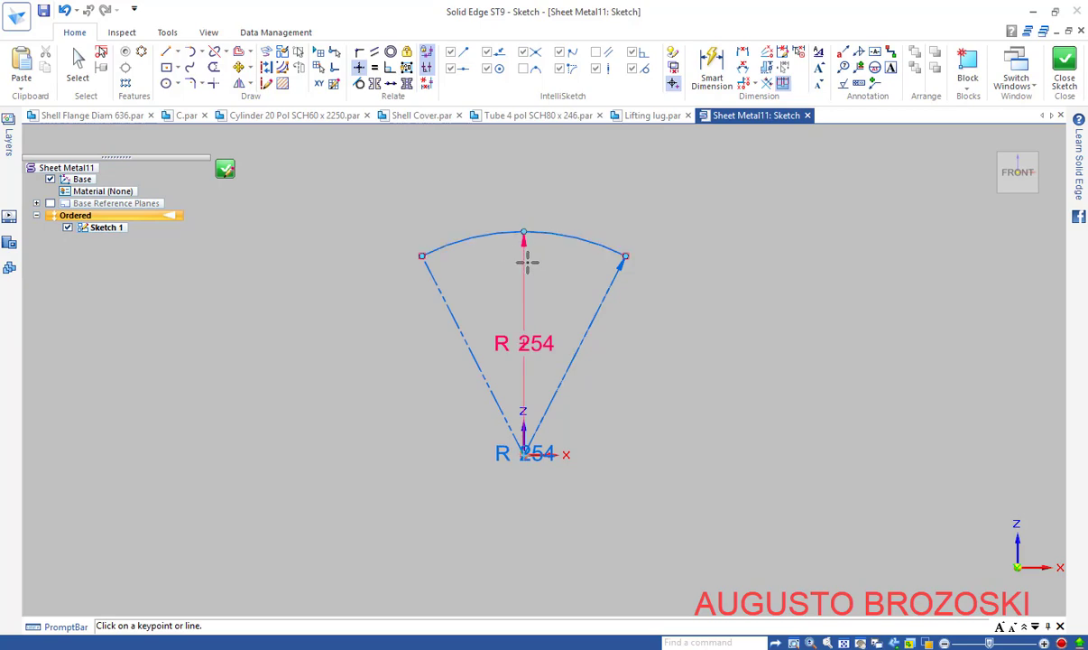
# Dimension the R 254 arc's endpoint-to-endpoint span as 132,3 mm, then close Sketch 1 in the home view
pyautogui.click(744, 56)
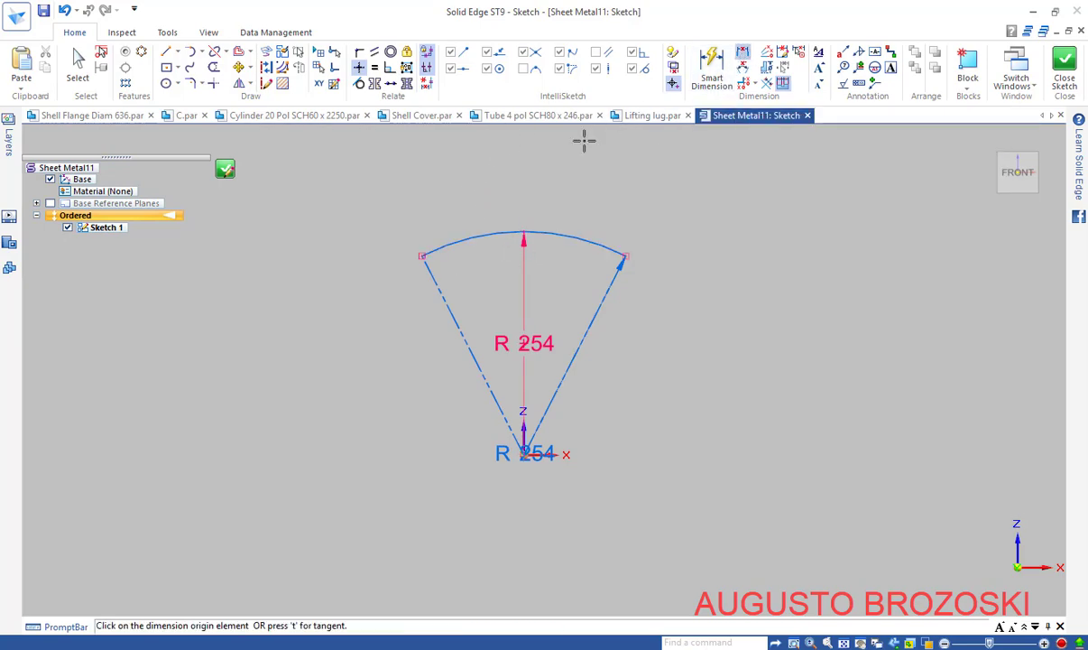
pyautogui.click(421, 253)
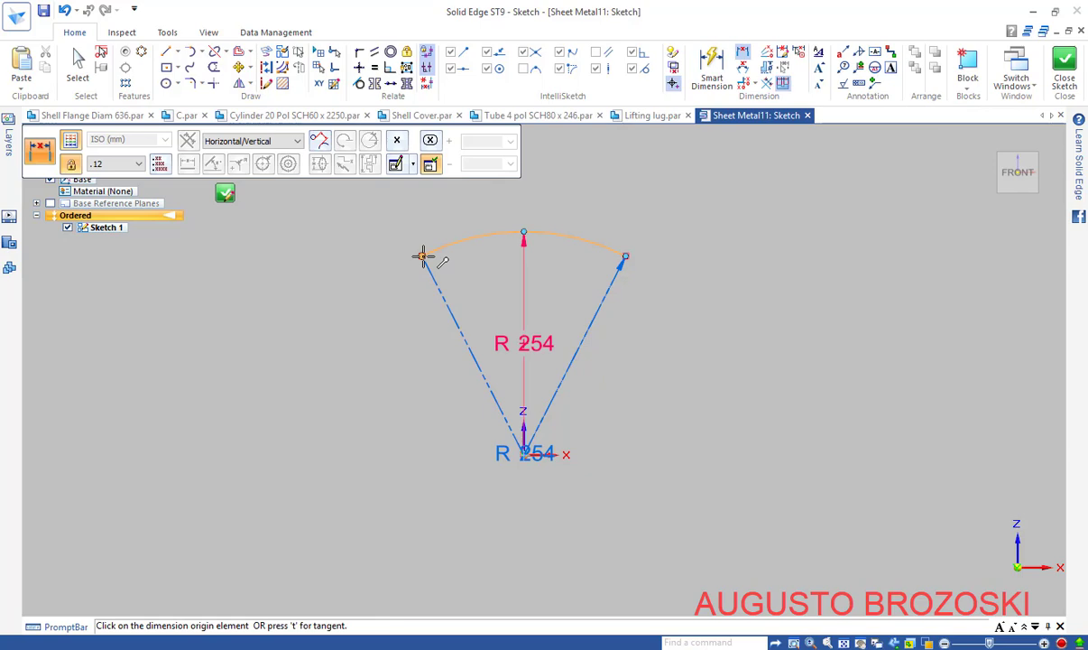
pyautogui.click(625, 257)
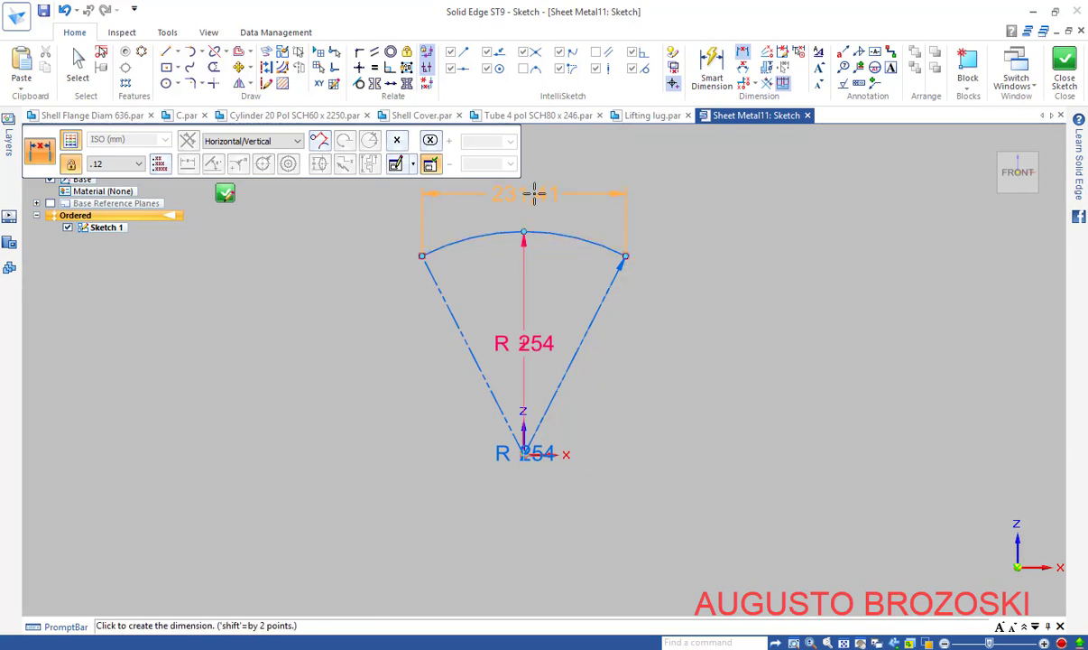
pyautogui.click(535, 193)
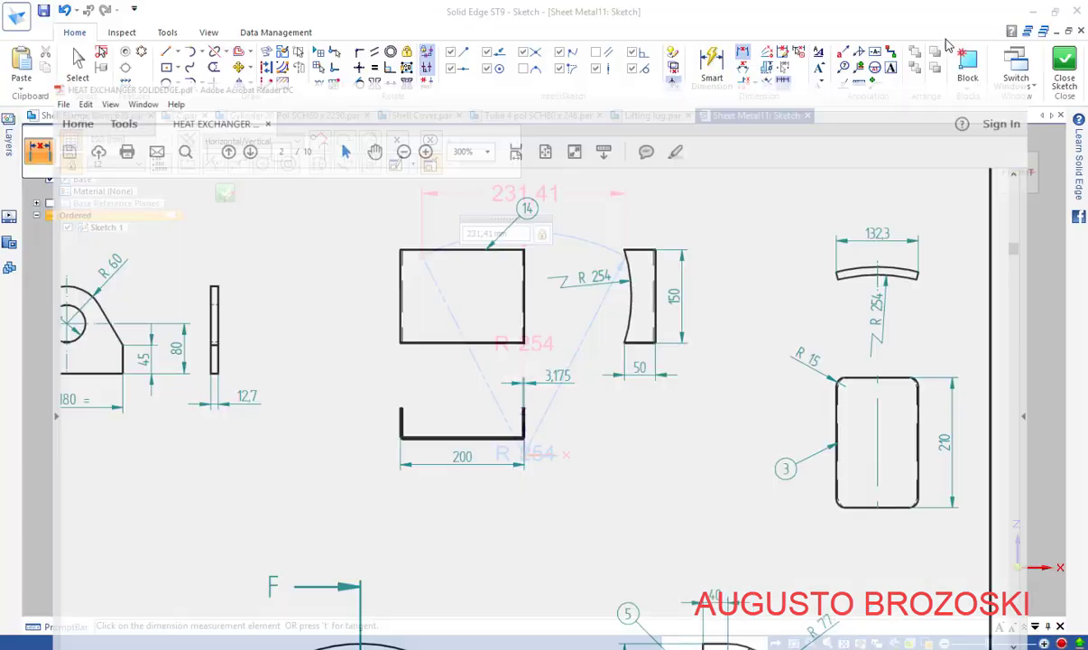
pyautogui.write('132,3')
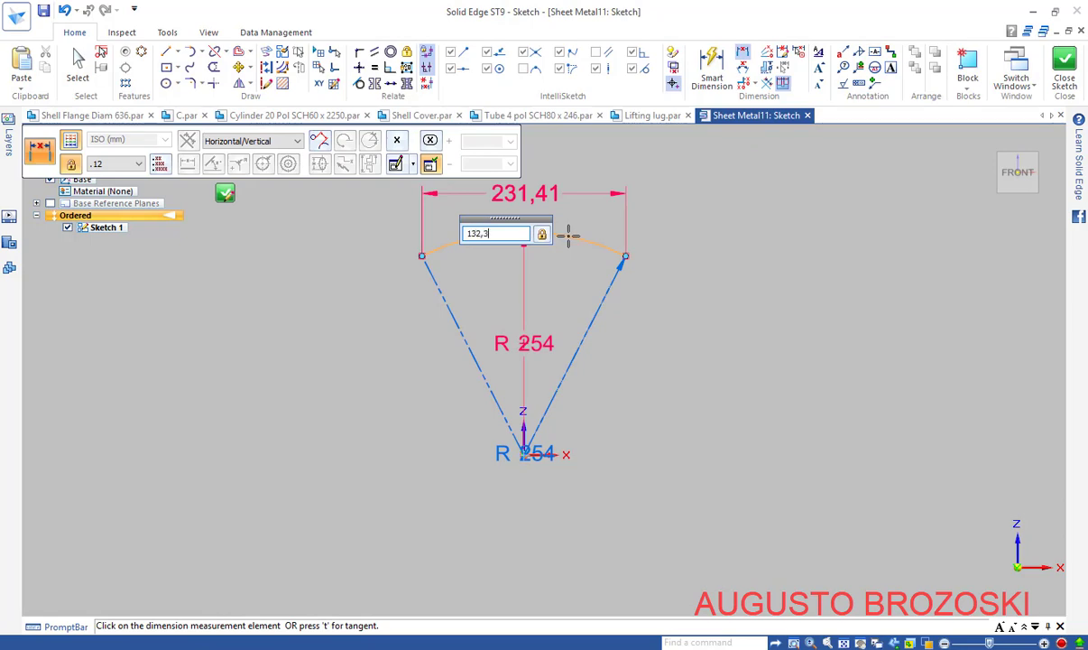
pyautogui.press('Return')
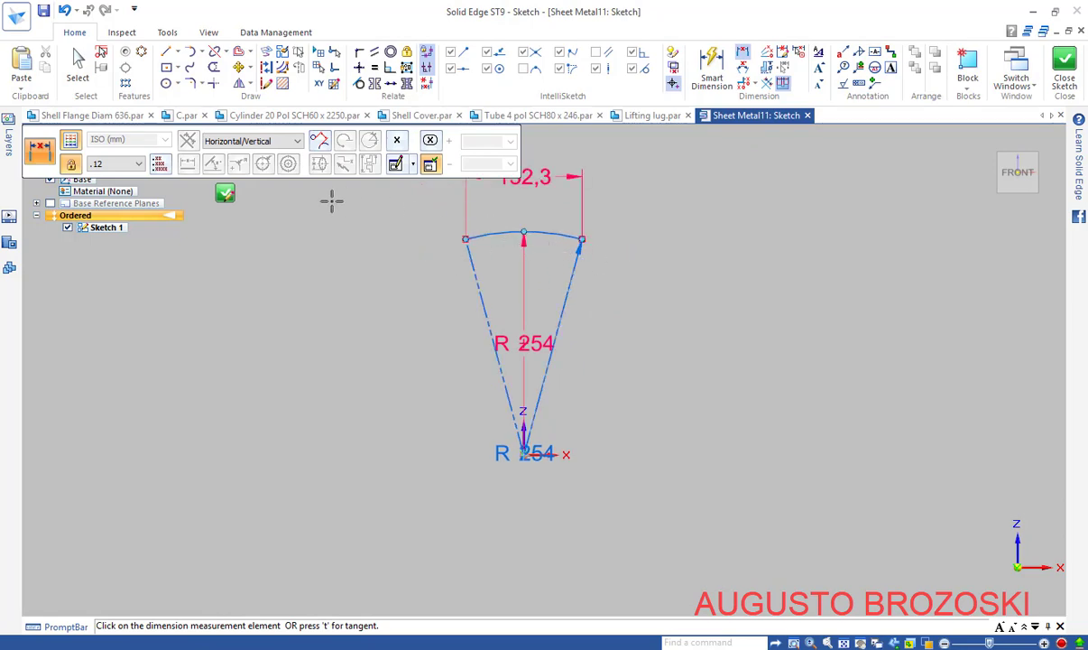
pyautogui.click(226, 195)
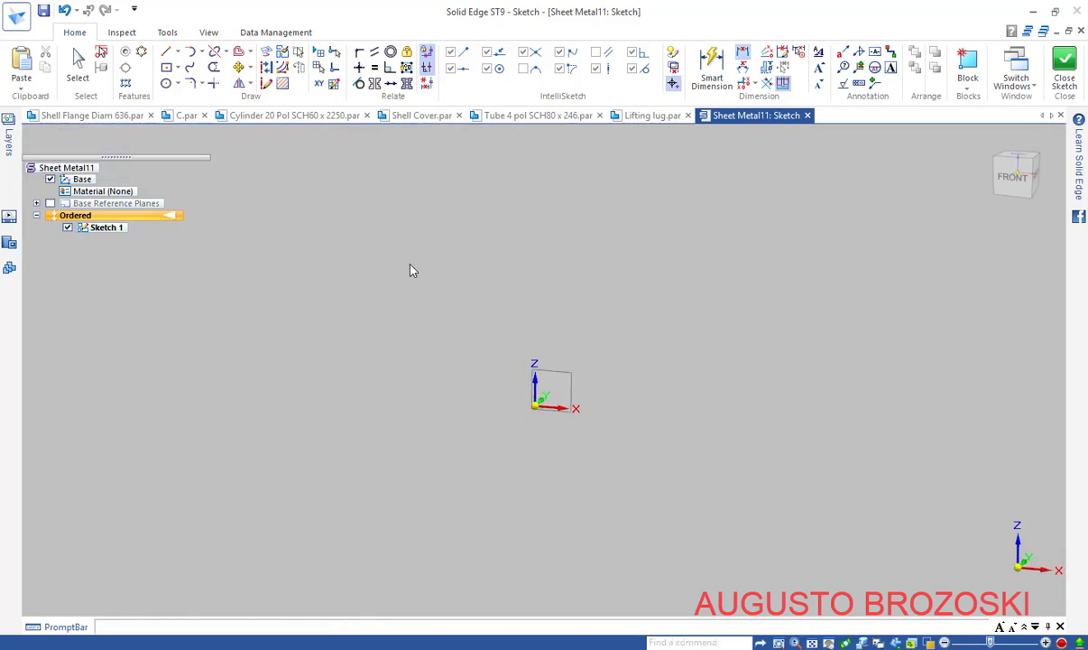
pyautogui.click(991, 208)
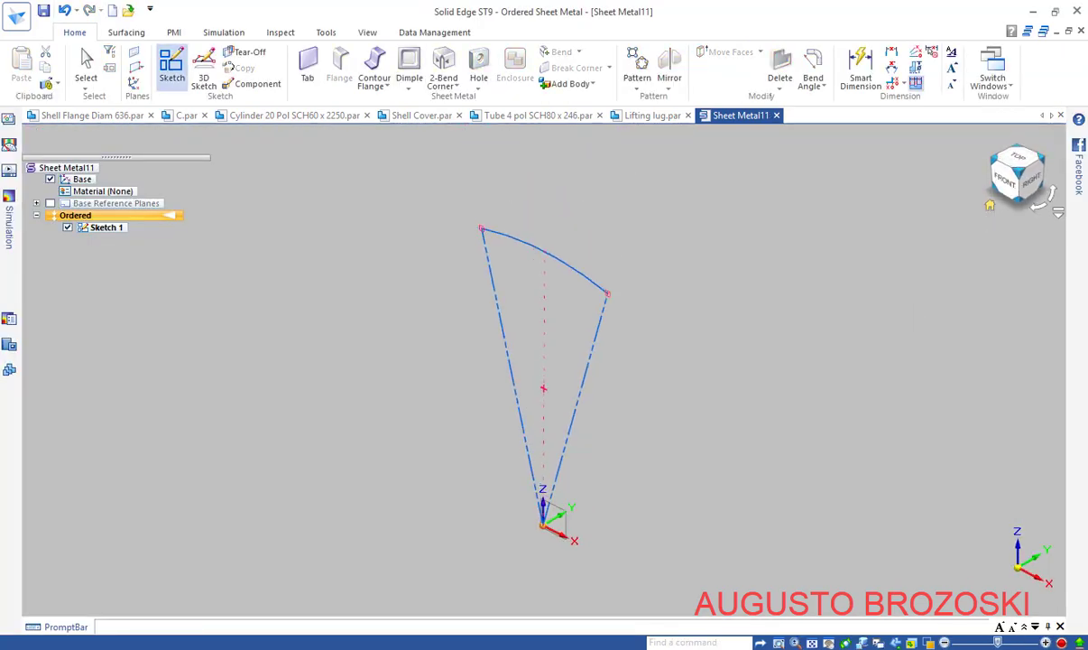
# Finish the sketch and save the part as 'Lifting Lug Plate'
pyautogui.click(133, 141)
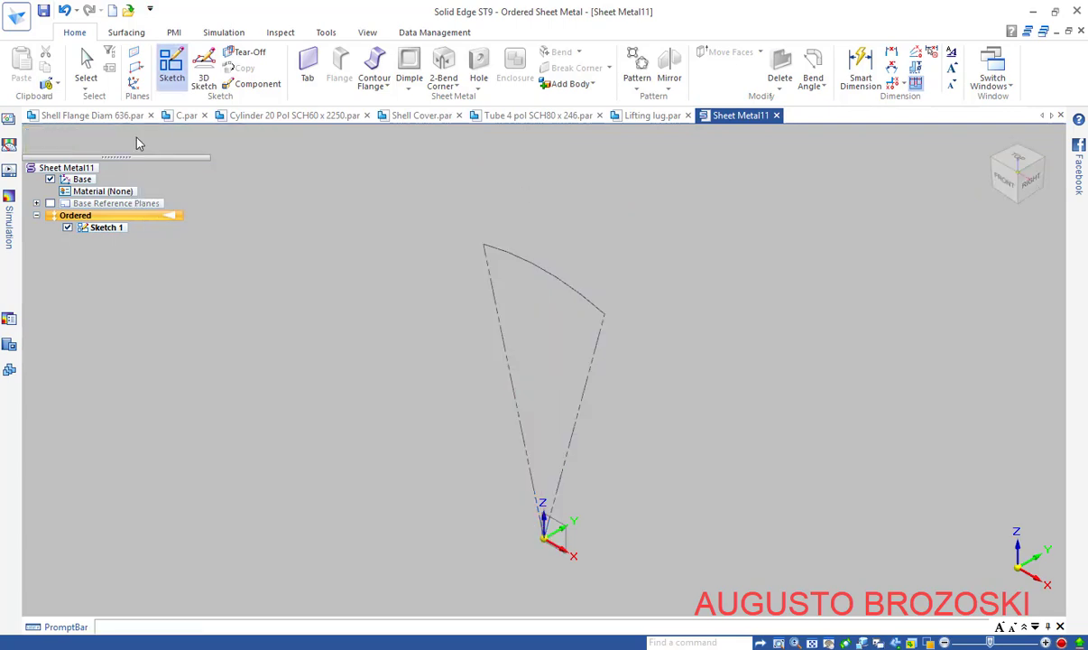
pyautogui.click(43, 13)
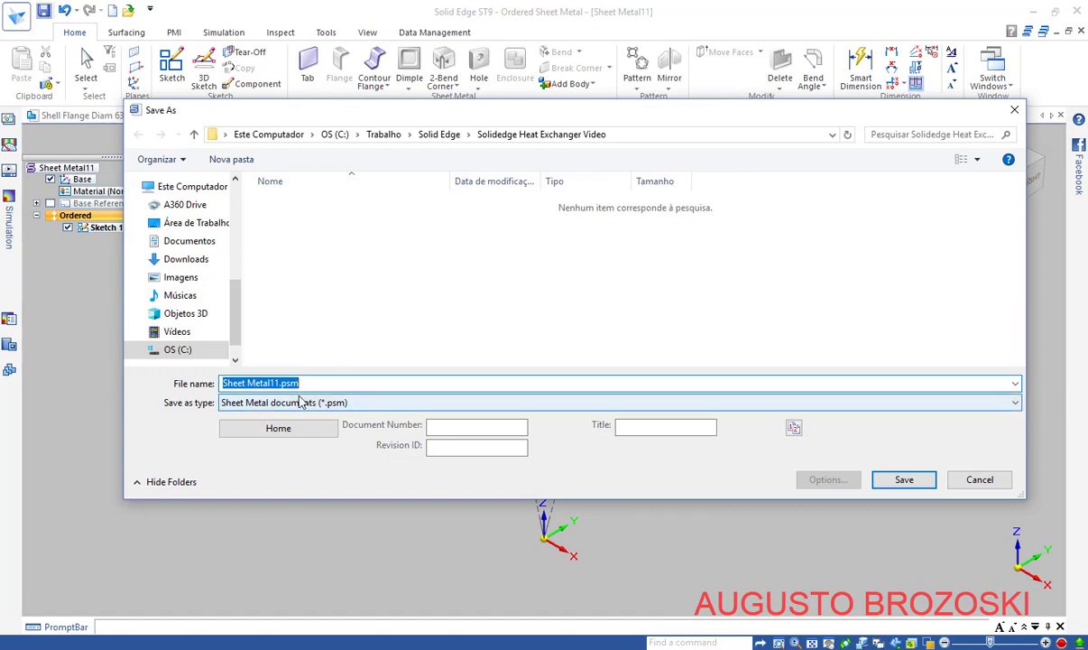
pyautogui.write('Lif')
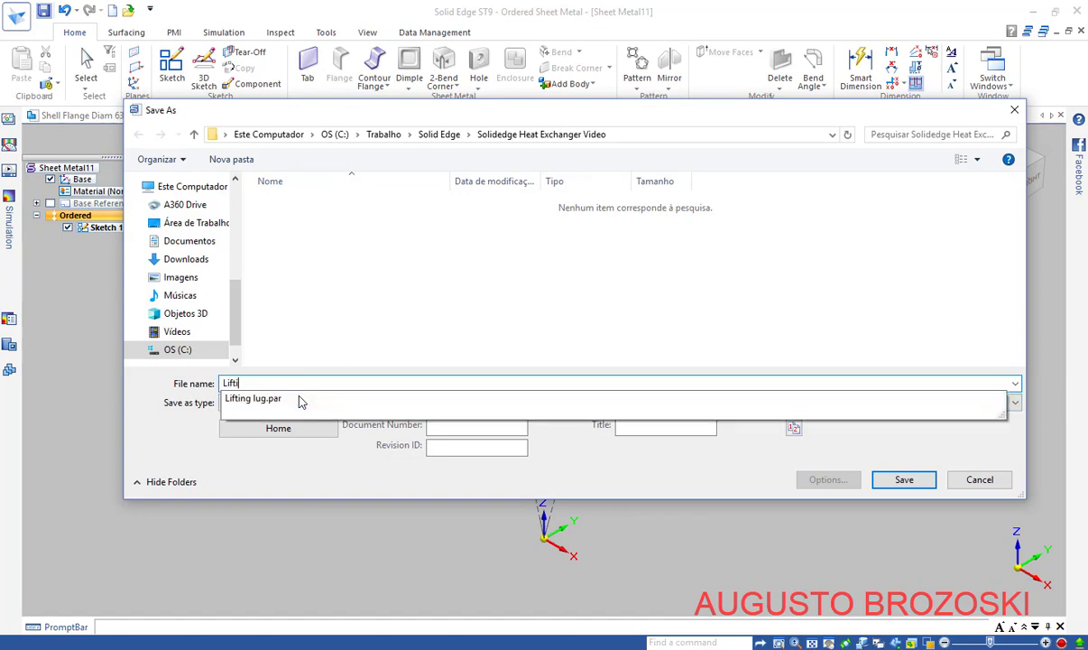
pyautogui.write('ting Lug Pla')
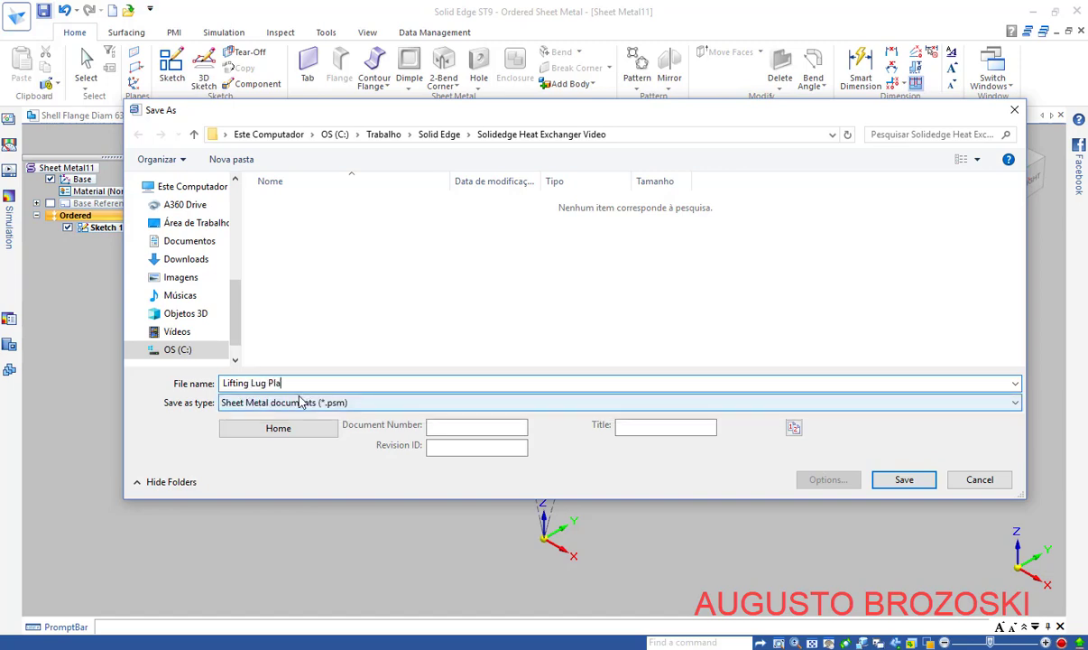
pyautogui.write('te')
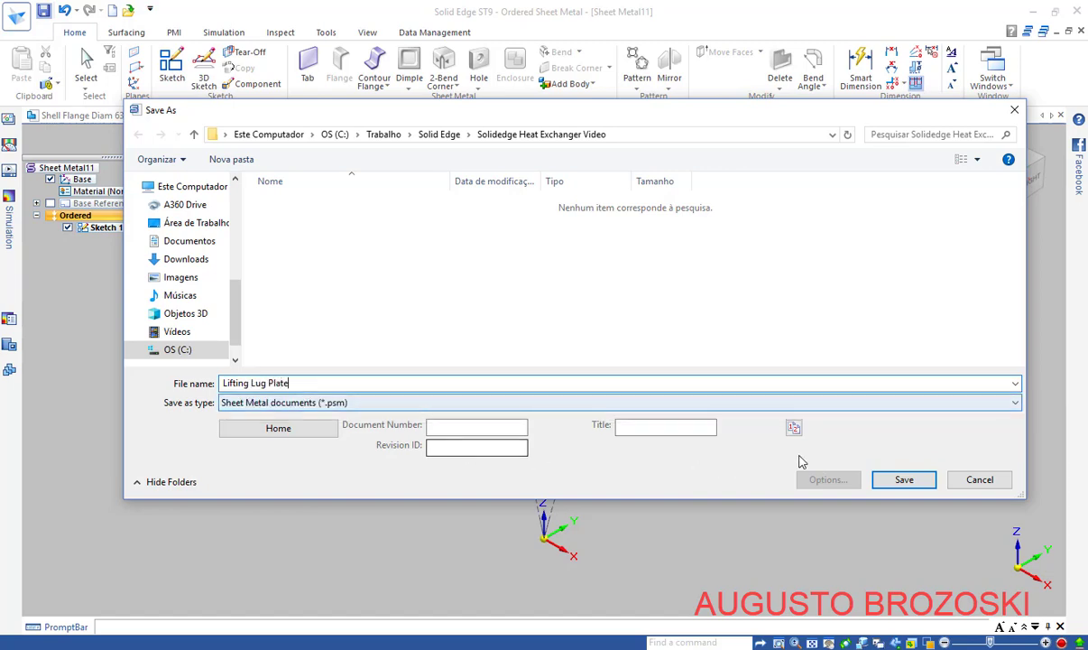
pyautogui.click(903, 479)
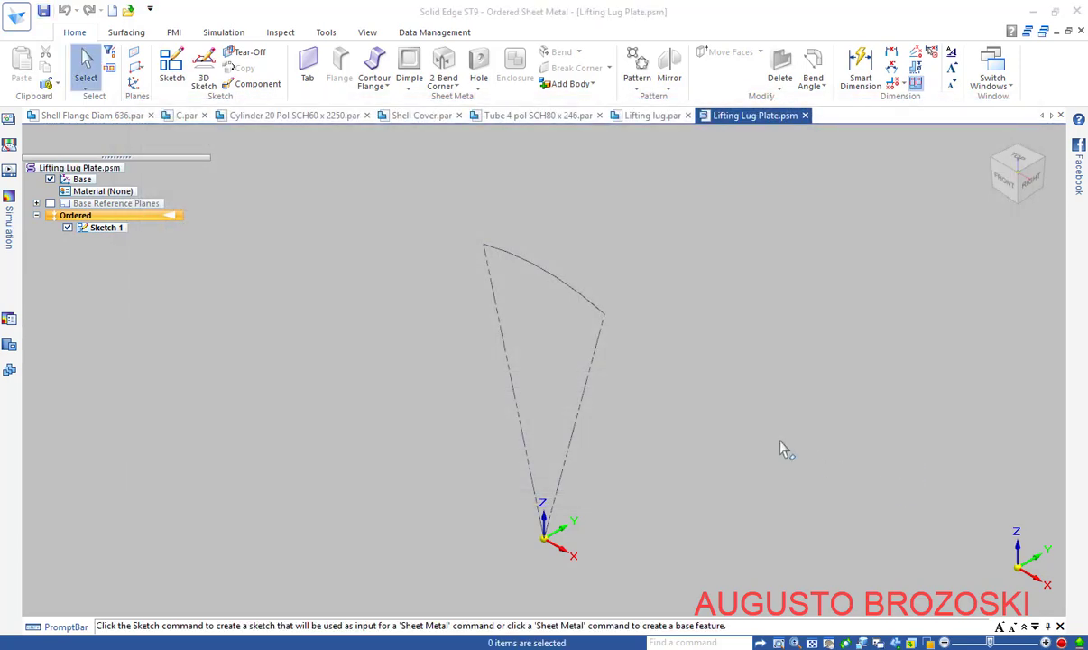
# Build a symmetric Contour Flange from the arc profile with a 210 mm length
pyautogui.click(374, 67)
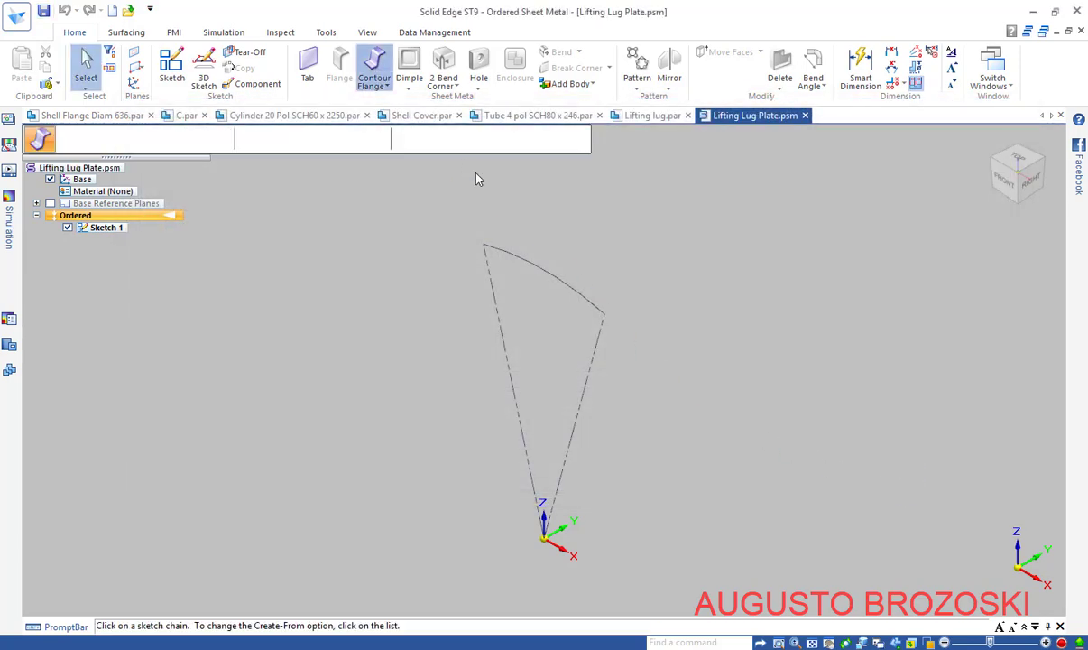
pyautogui.click(544, 272)
pyautogui.click(547, 140)
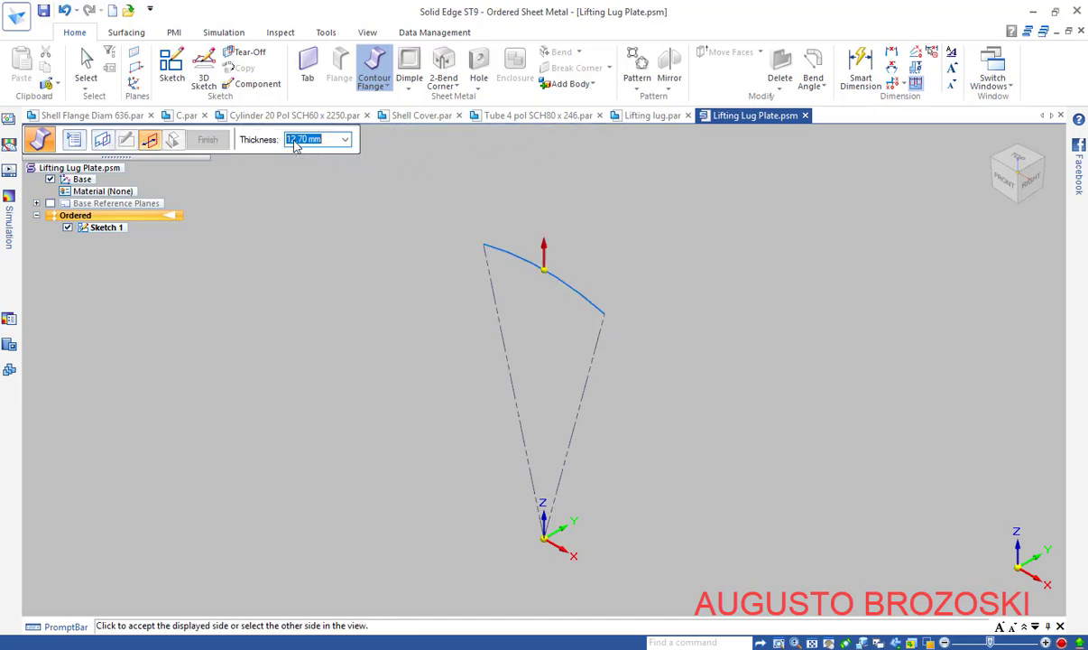
pyautogui.click(544, 184)
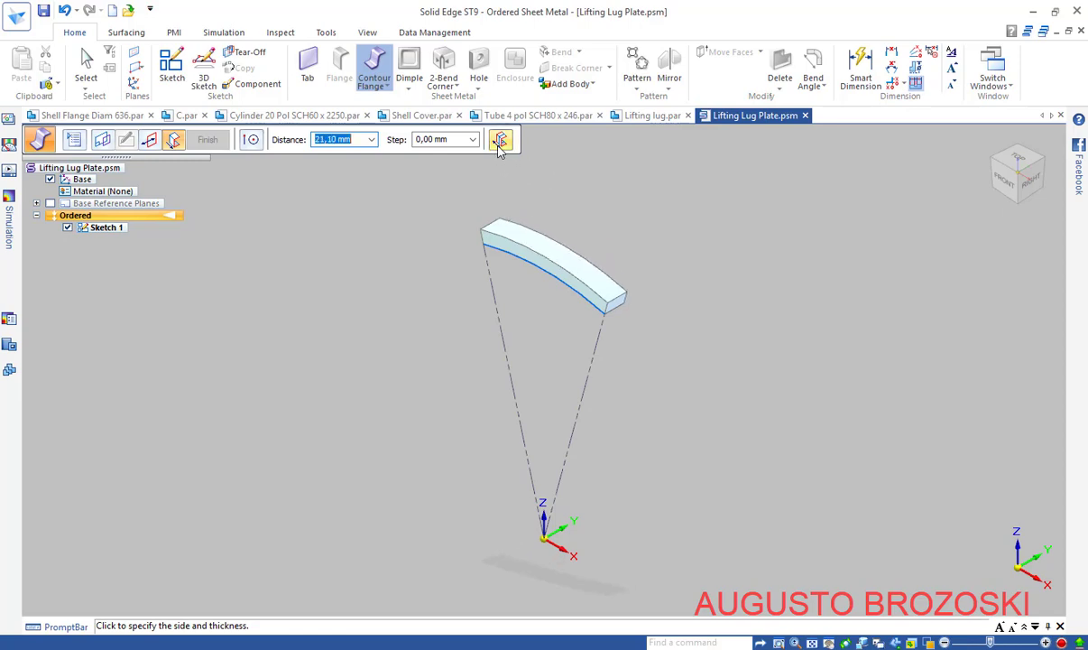
pyautogui.click(500, 142)
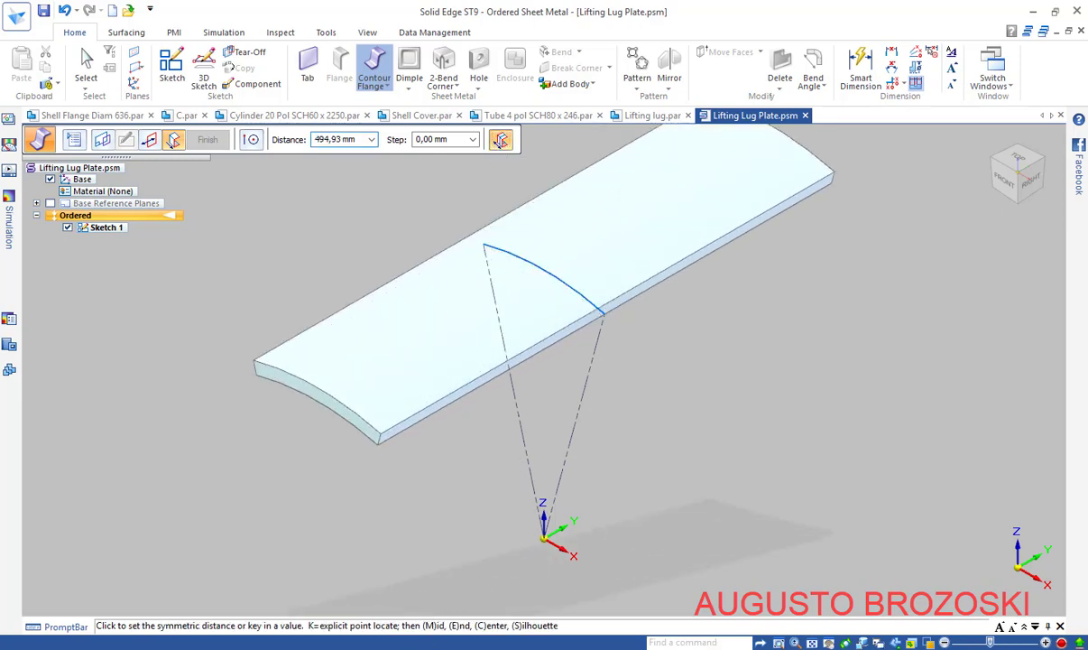
pyautogui.hotkey('alt', 'Tab')
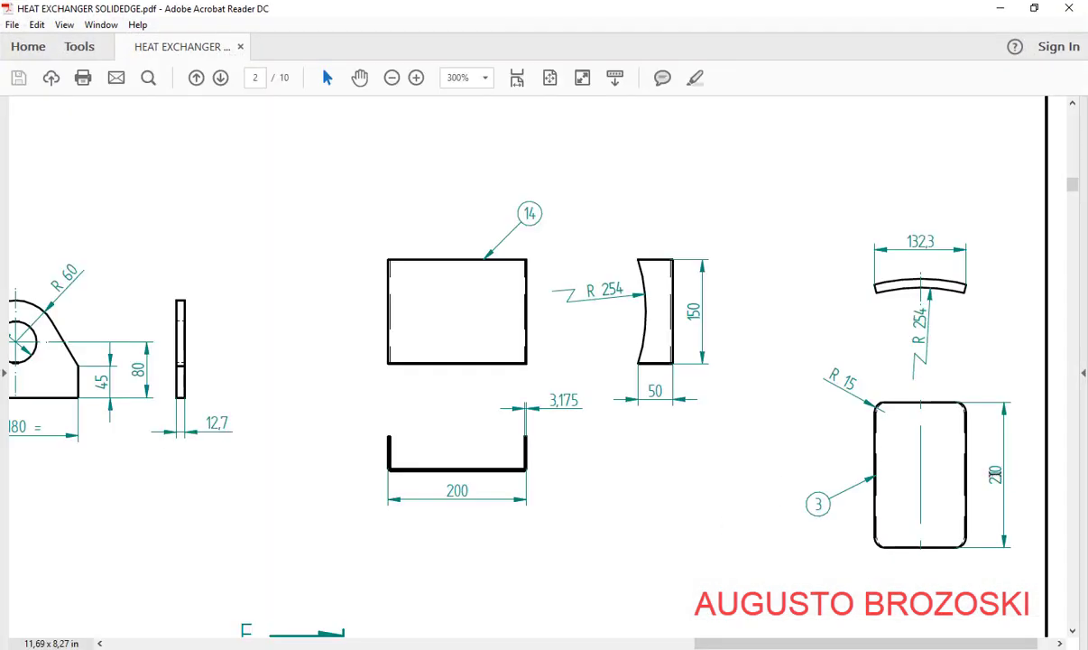
pyautogui.hotkey('alt', 'Tab')
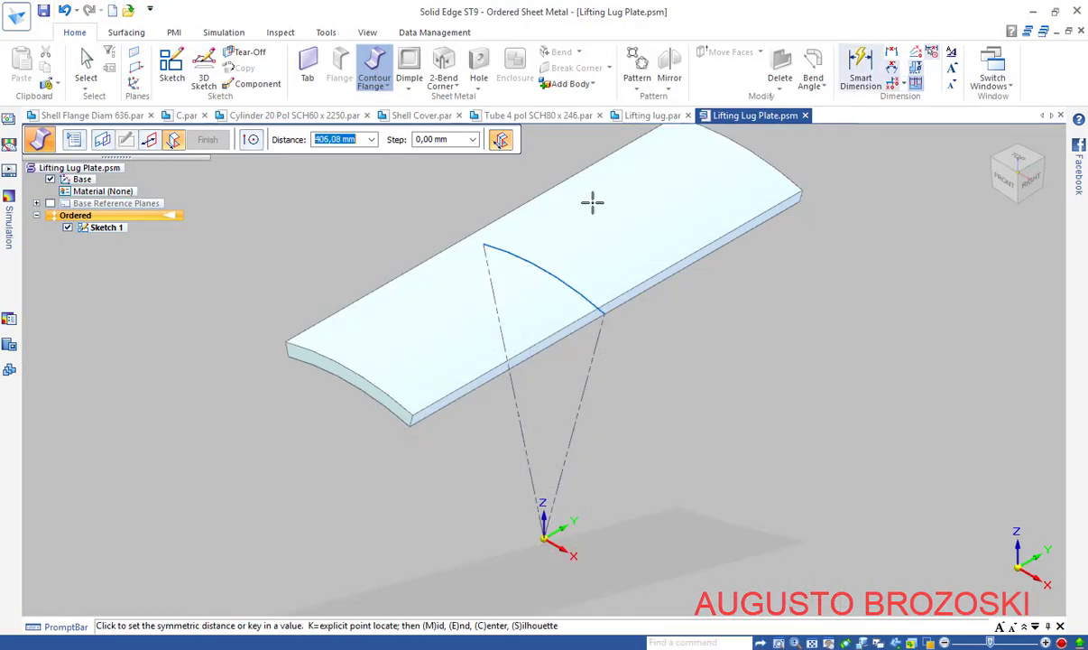
pyautogui.write('21')
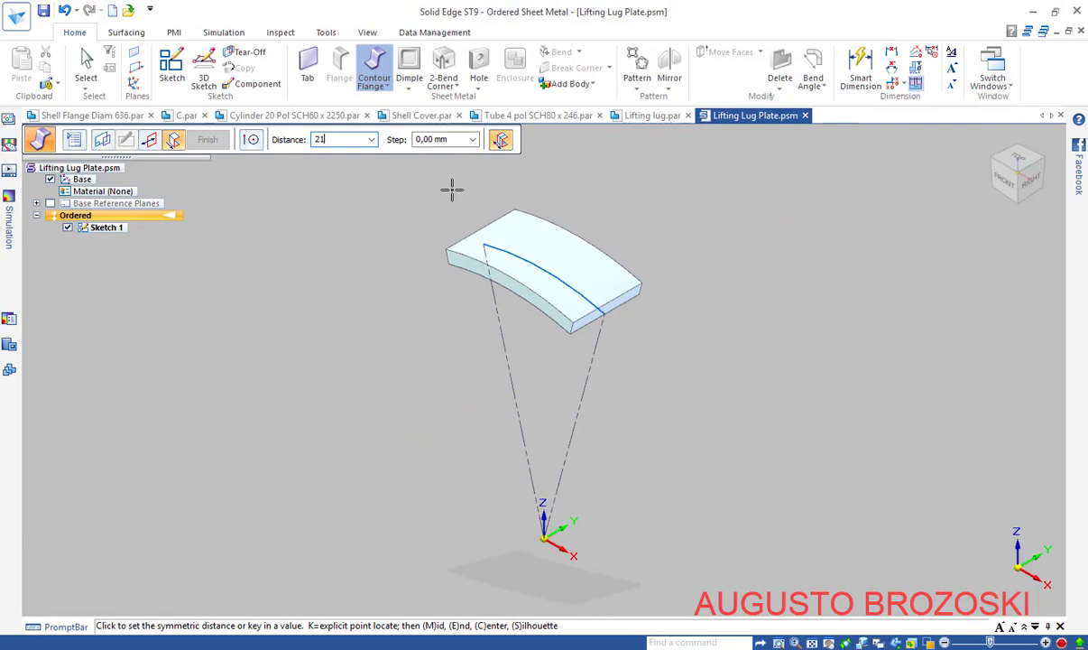
pyautogui.write('0')
pyautogui.press('Return')
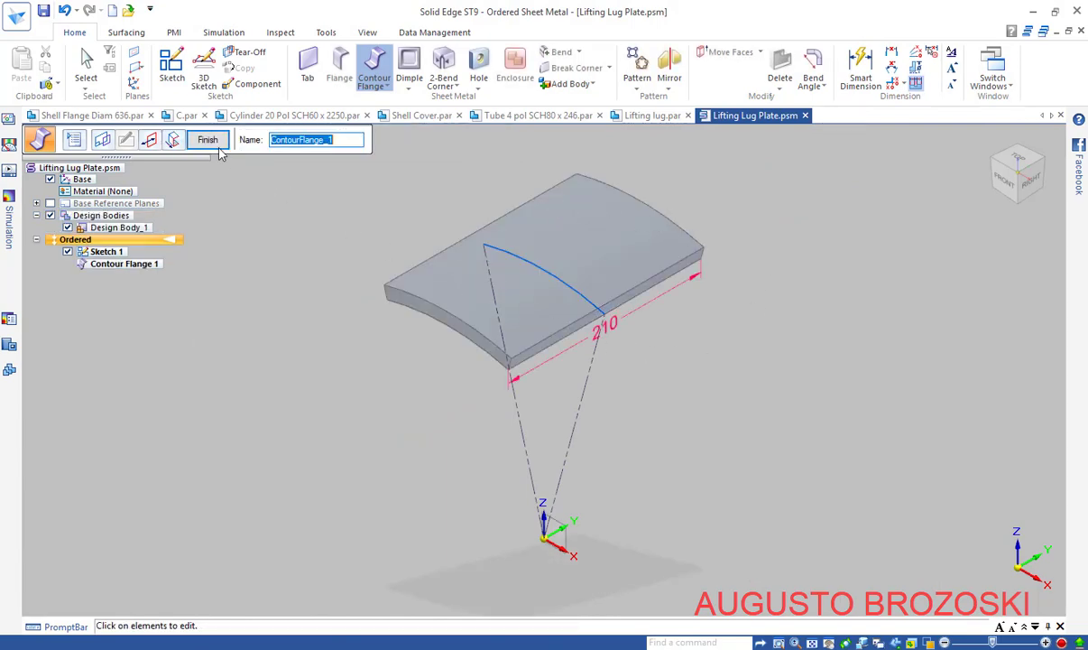
pyautogui.click(208, 140)
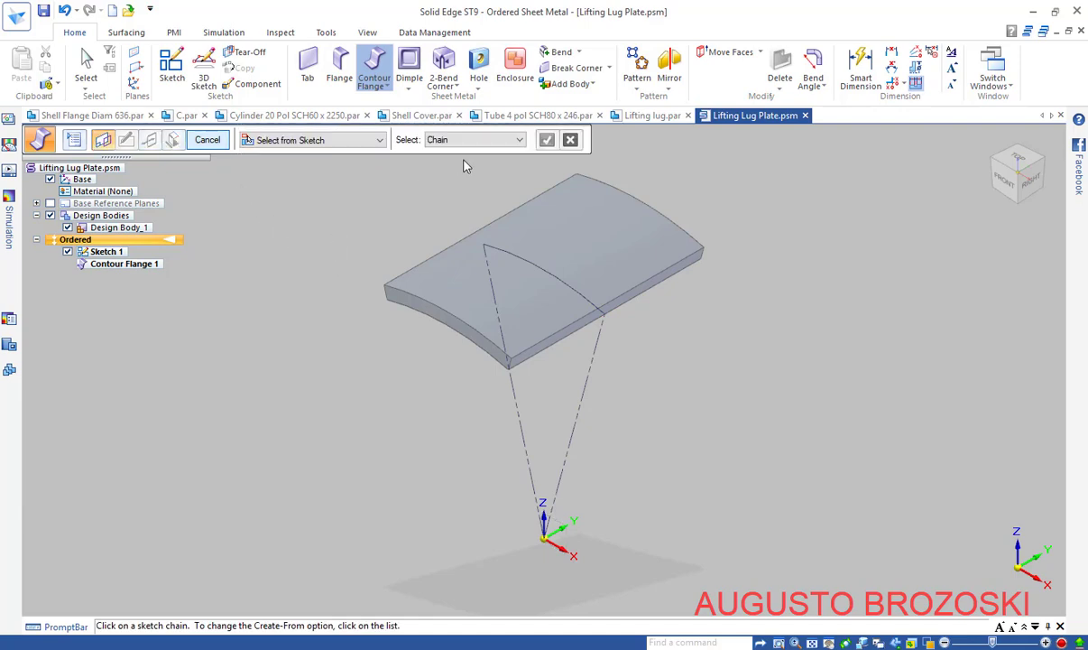
pyautogui.click(207, 140)
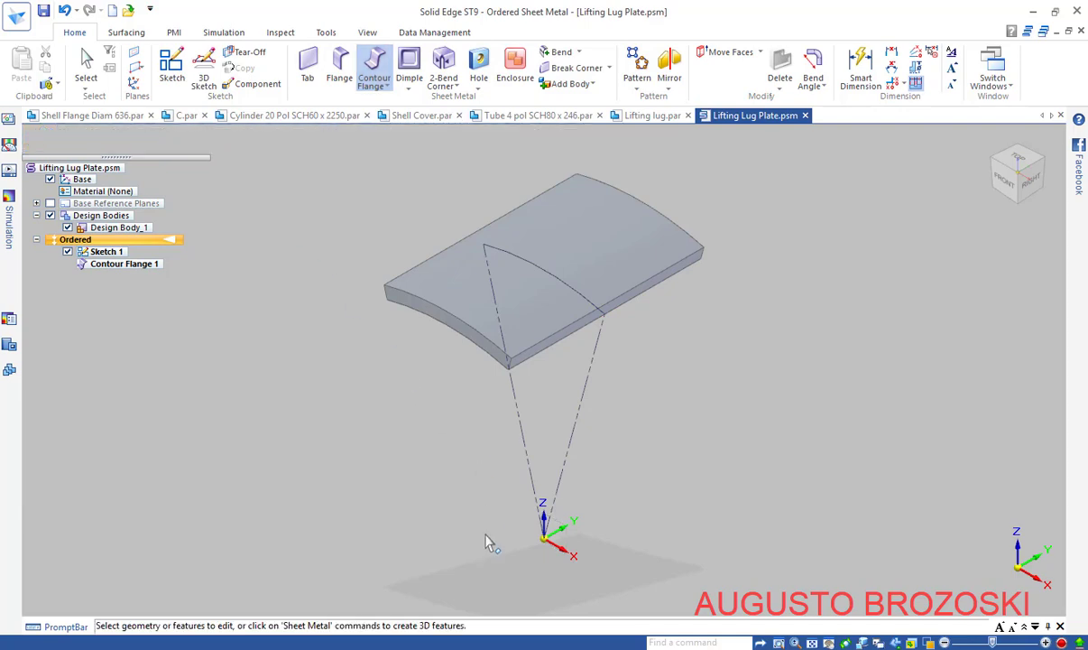
pyautogui.click(428, 647)
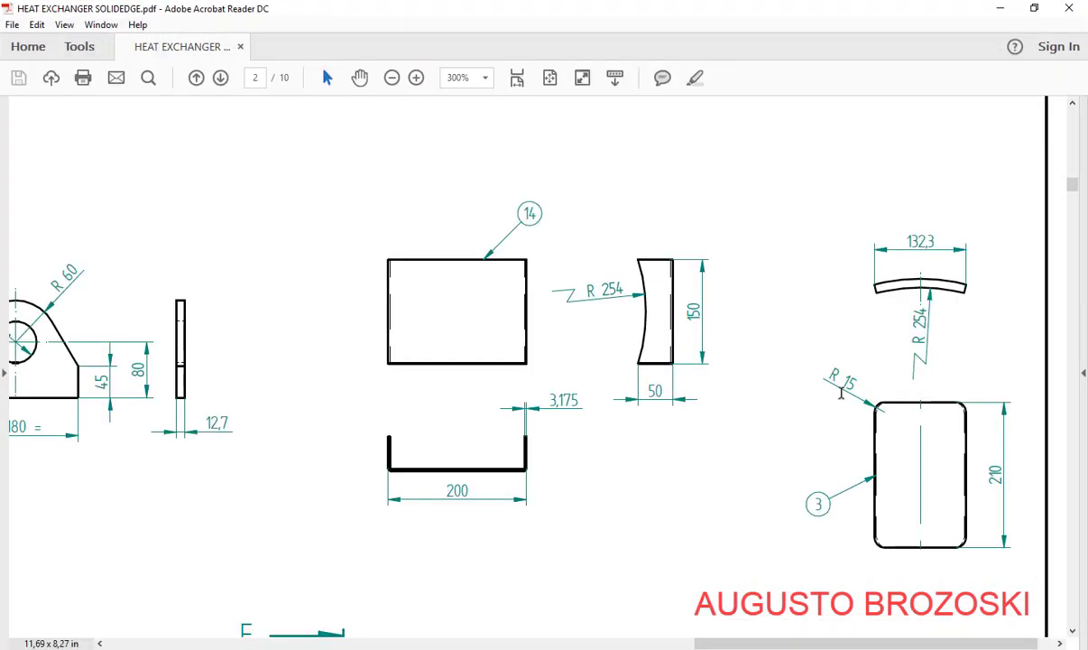
pyautogui.click(996, 10)
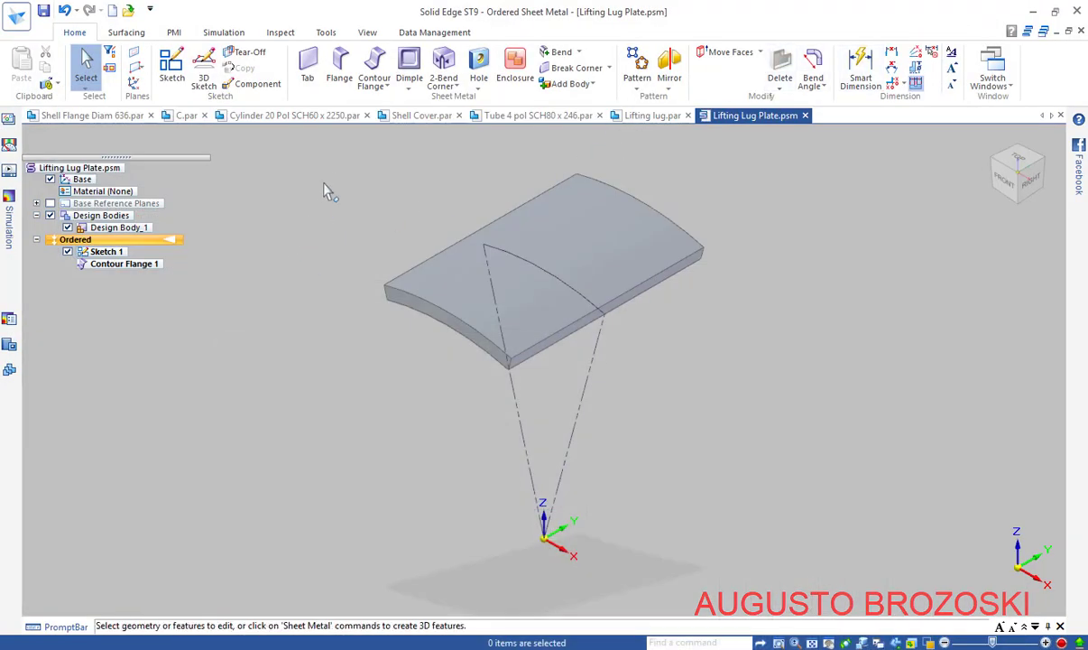
# Start a Break Corner set to radius corners, selecting by corner
pyautogui.click(560, 69)
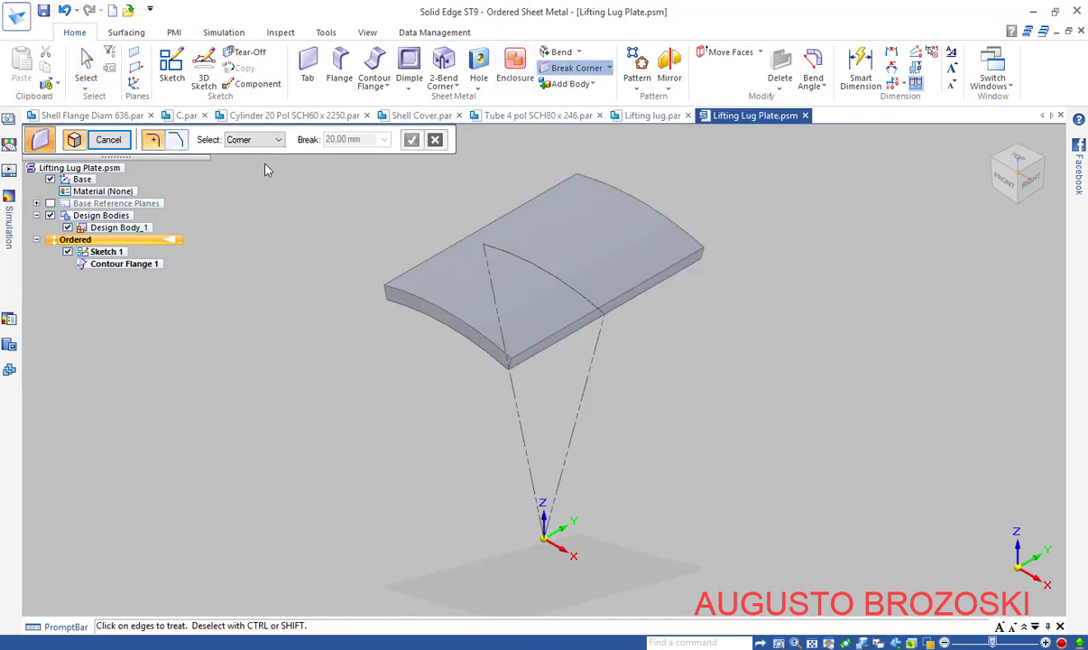
pyautogui.click(176, 140)
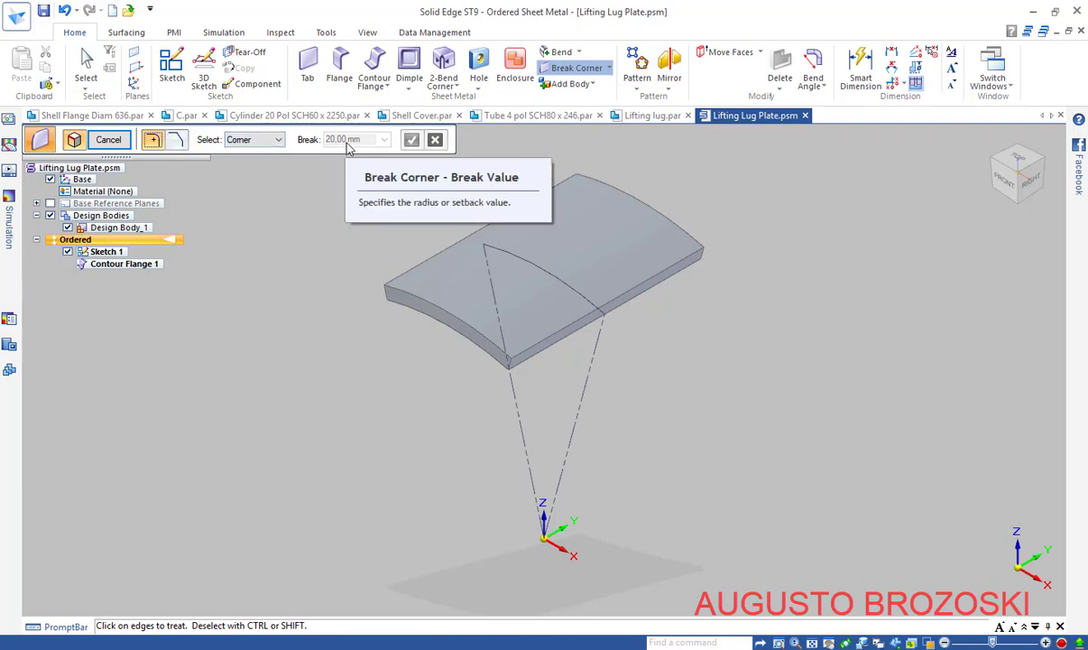
pyautogui.click(278, 142)
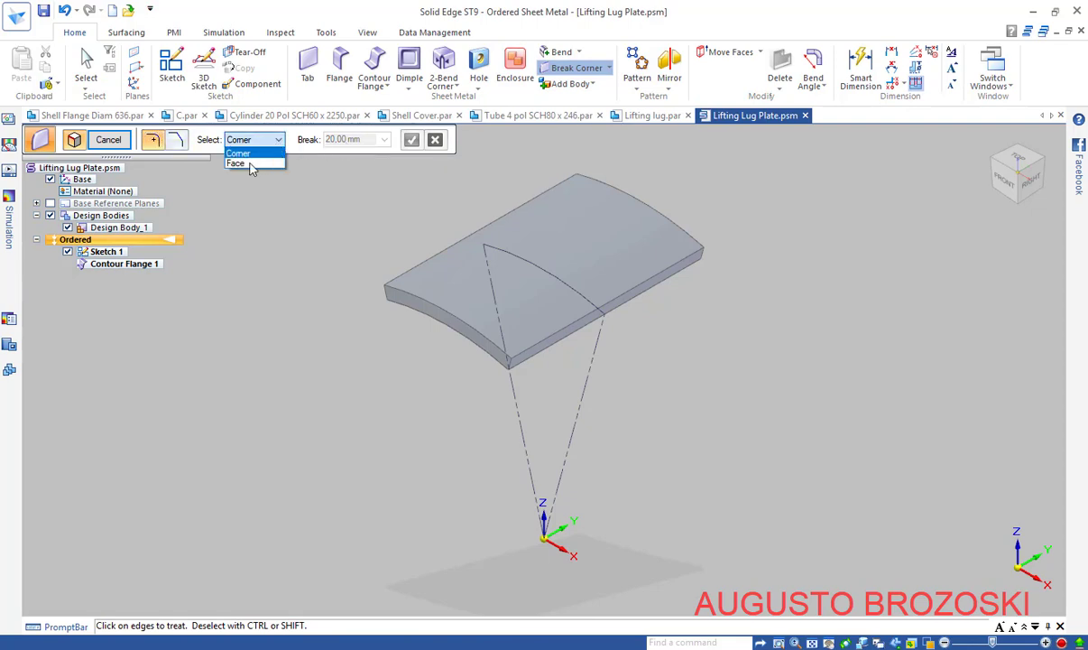
pyautogui.click(256, 153)
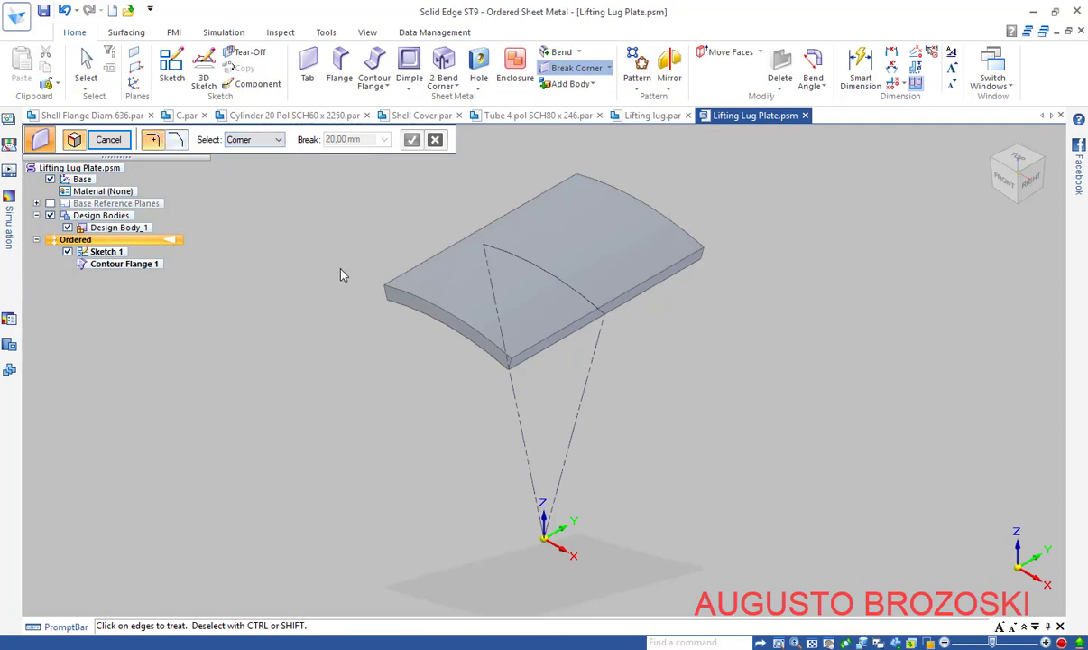
# Round the plate's four corners with a 15 mm radius and save the part
pyautogui.click(388, 295)
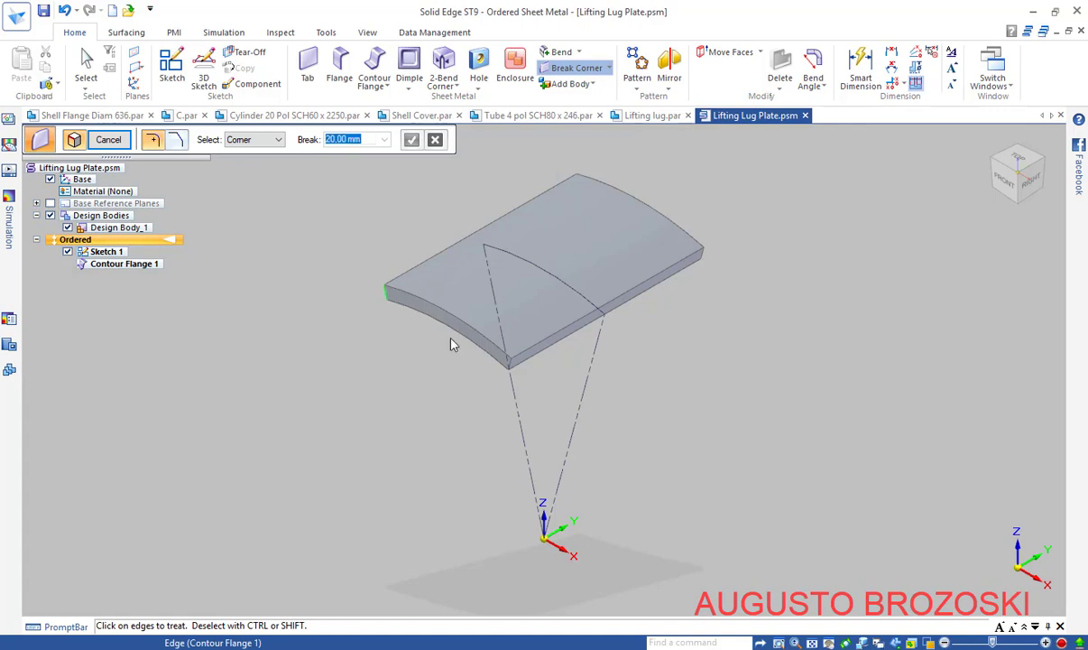
pyautogui.click(511, 363)
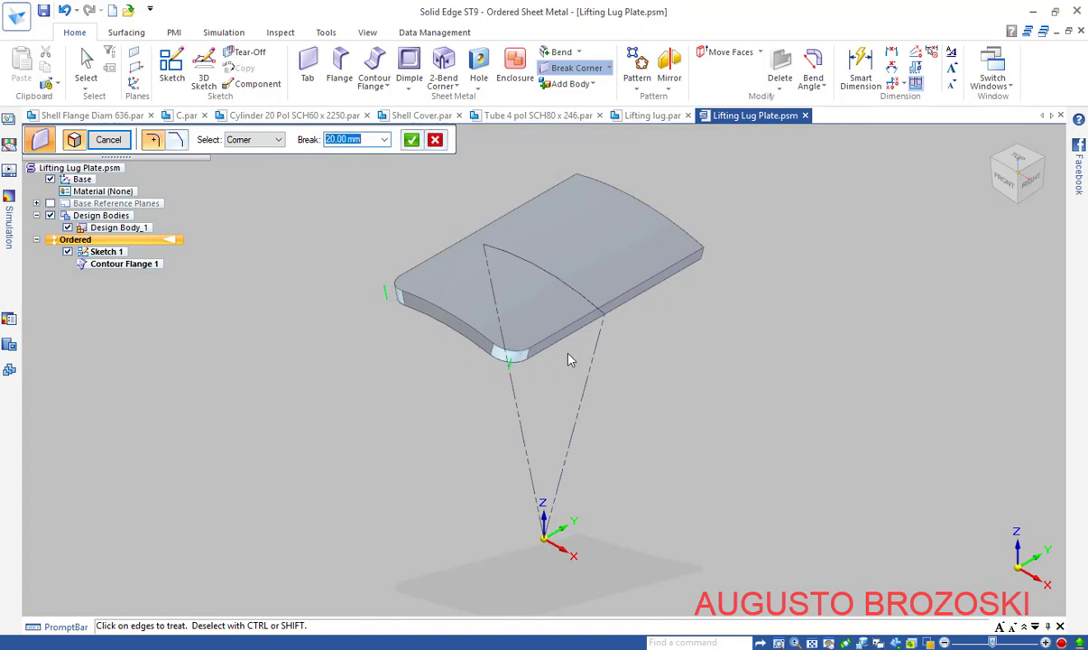
pyautogui.click(704, 258)
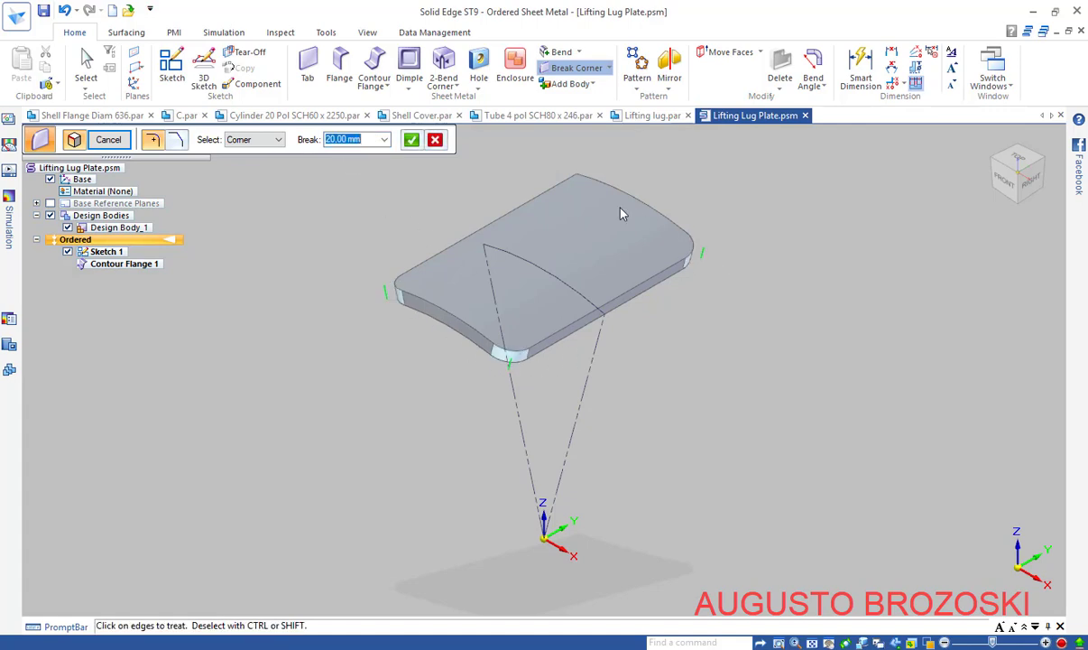
pyautogui.click(578, 181)
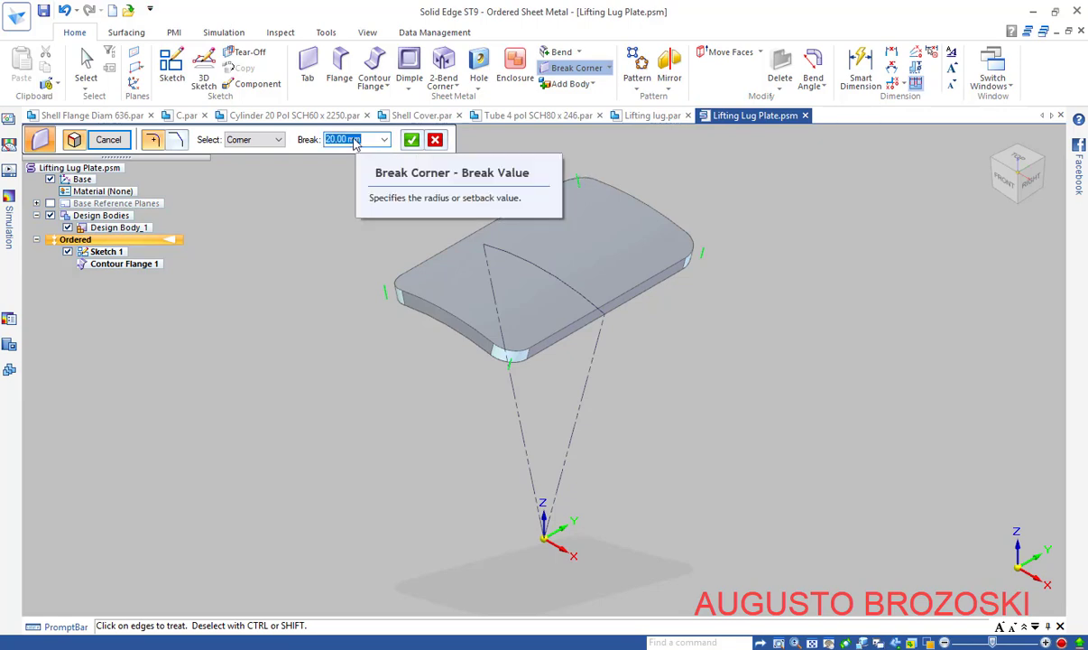
pyautogui.write('15')
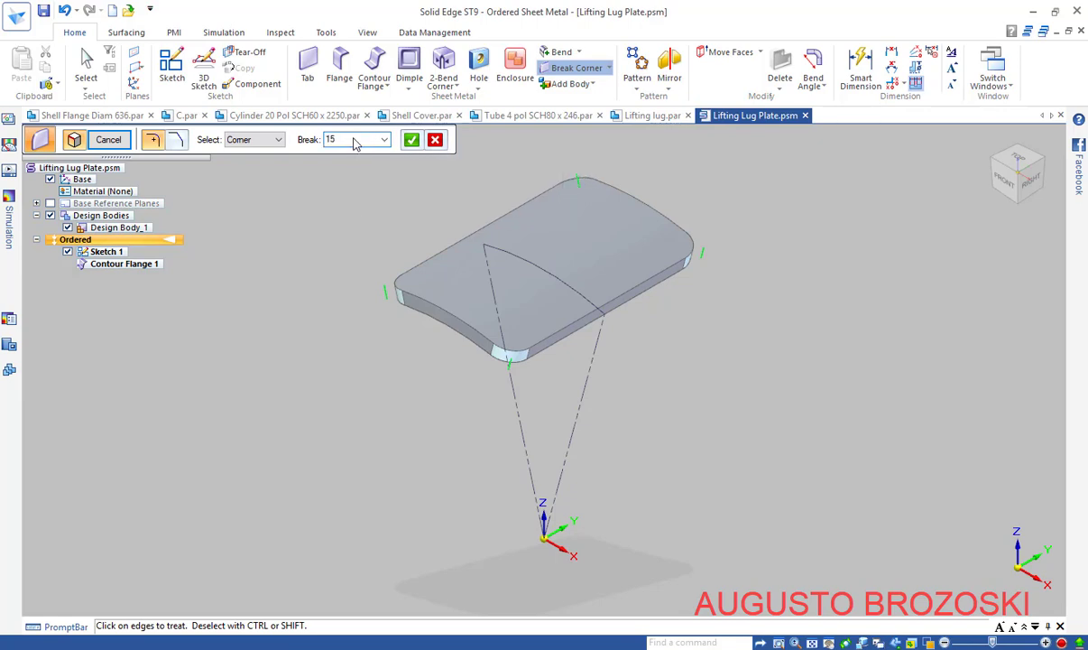
pyautogui.click(410, 141)
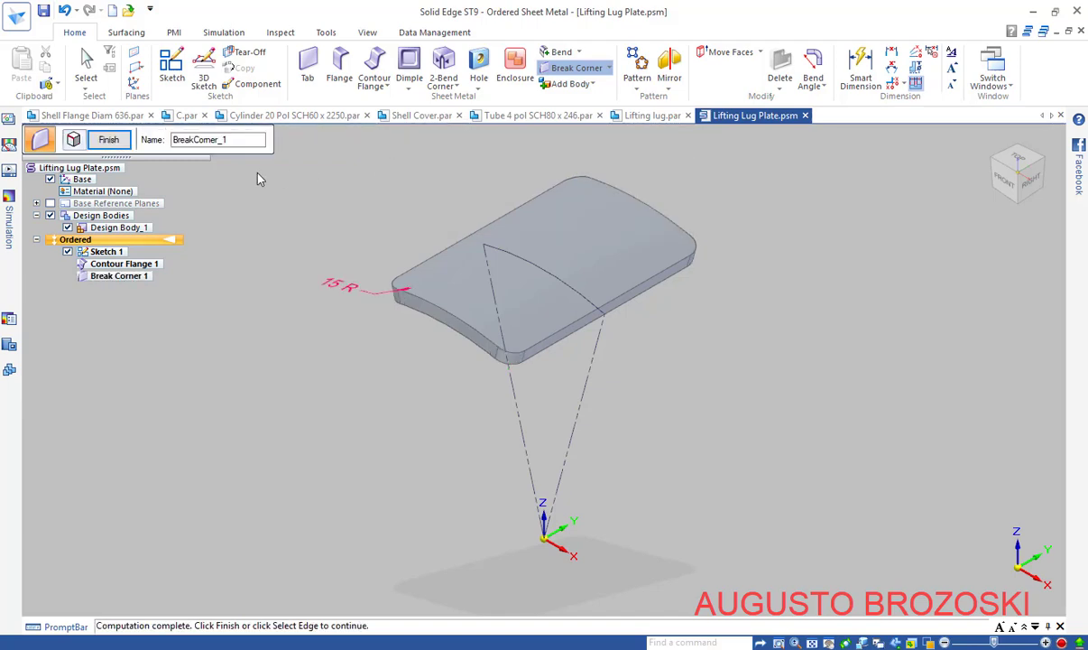
pyautogui.click(108, 140)
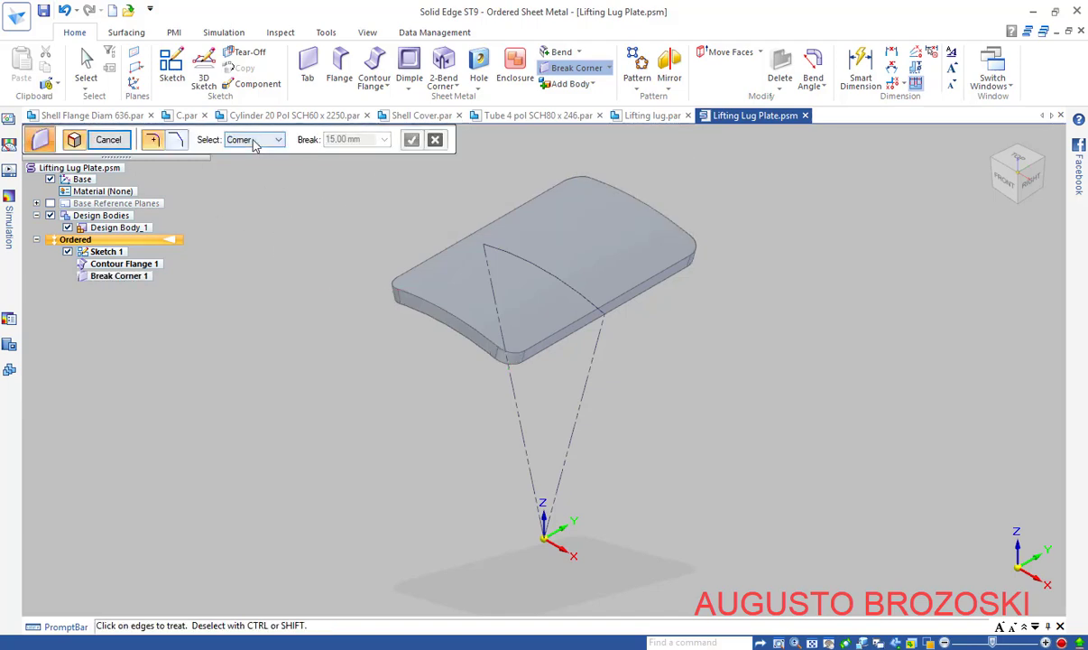
pyautogui.click(119, 140)
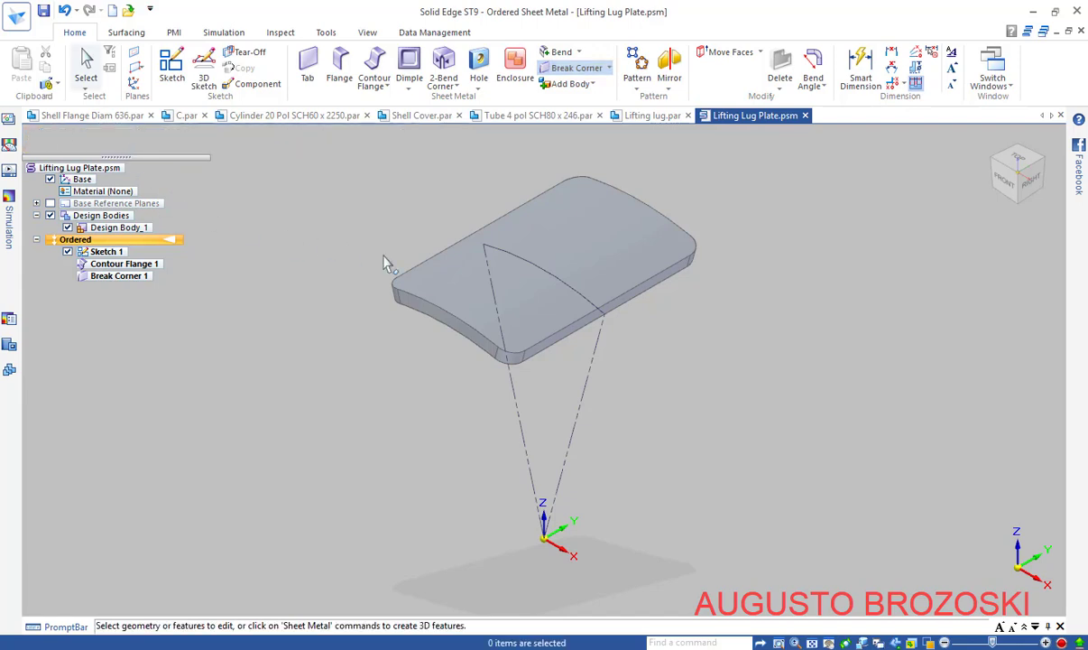
pyautogui.click(43, 11)
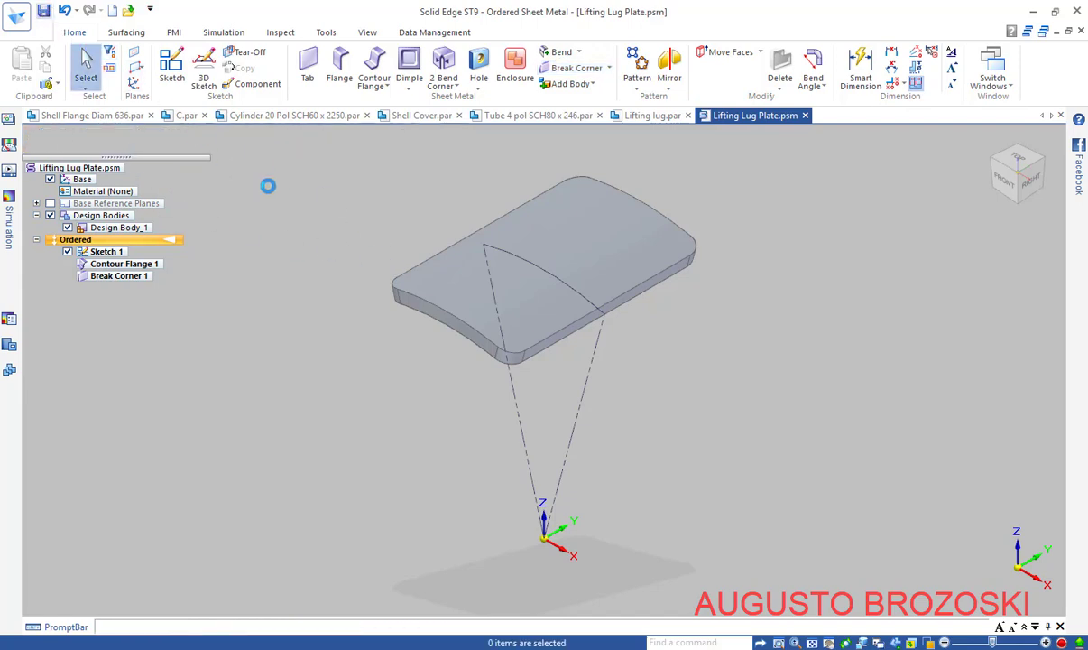
# Apply Stainless Steel, 304 from the Material Table to the whole part
pyautogui.rightClick(113, 170)
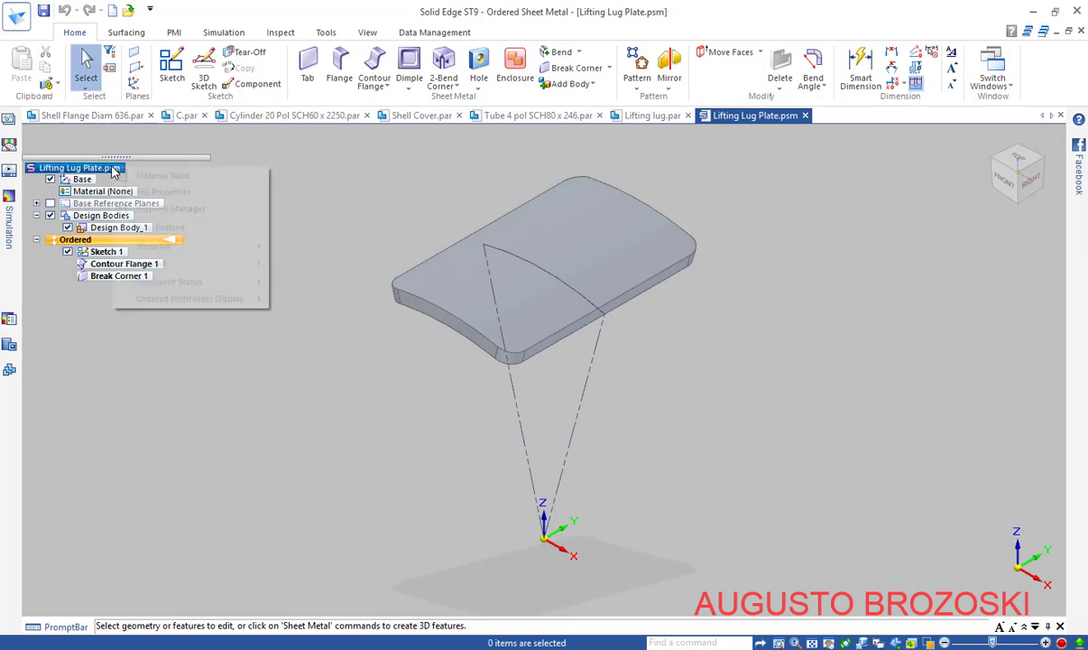
pyautogui.click(160, 175)
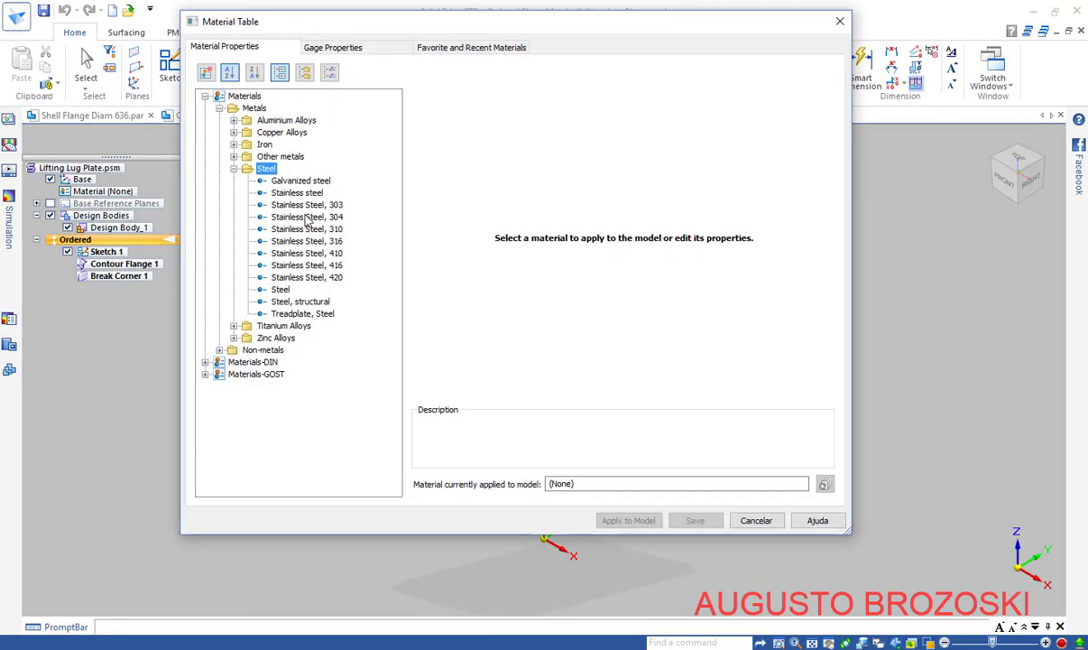
pyautogui.click(290, 216)
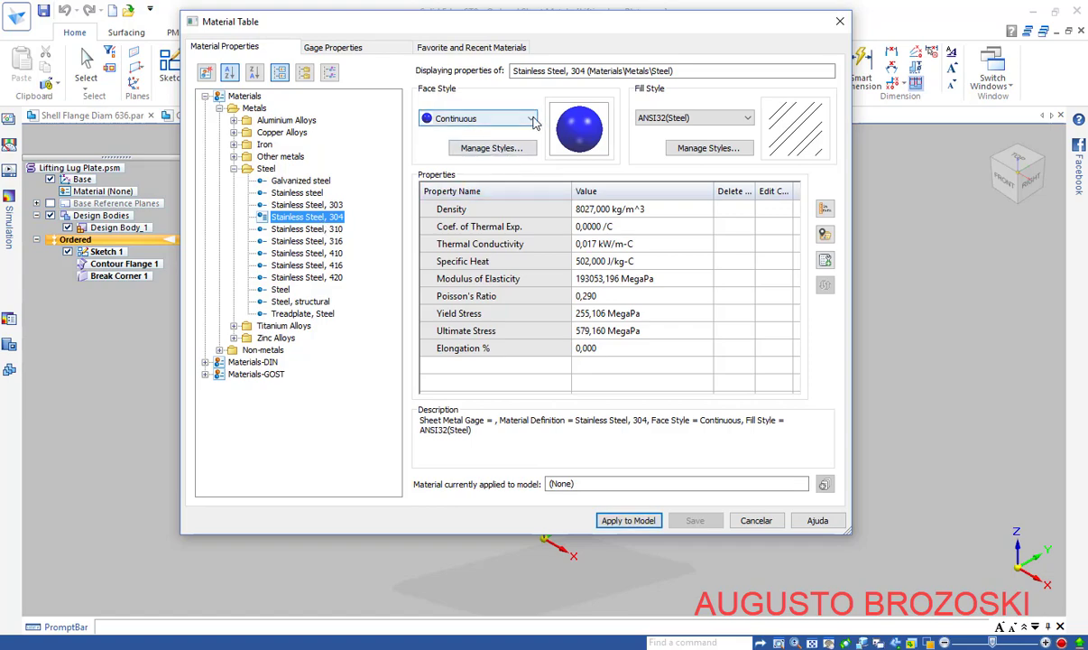
pyautogui.click(637, 522)
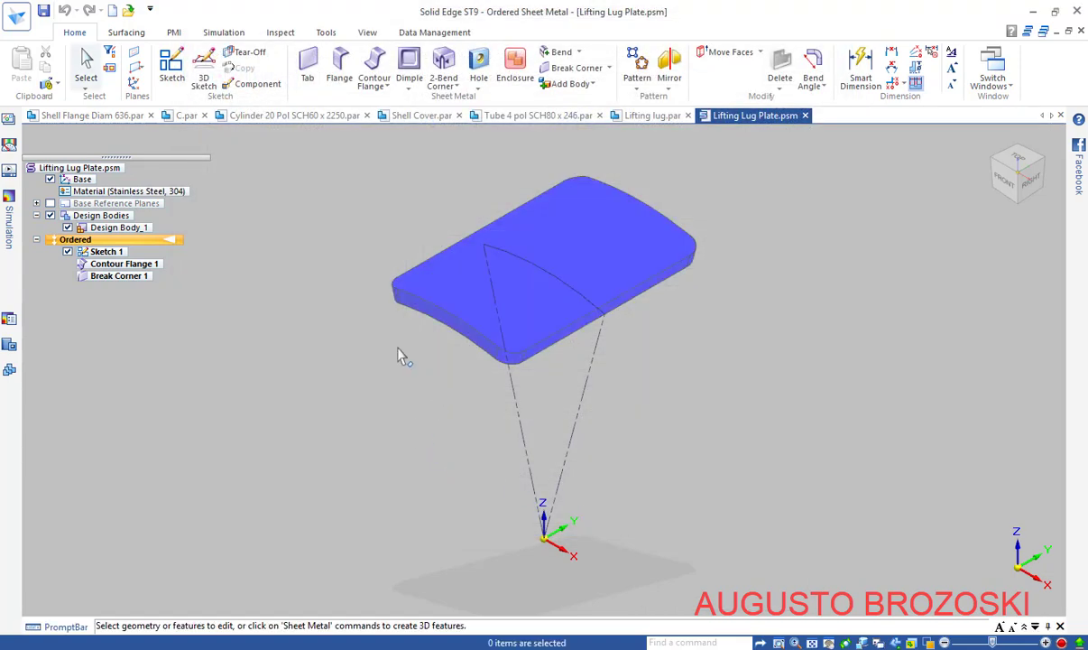
# Hide Sketch 1, fit the plate to the window, and save the part
pyautogui.click(67, 251)
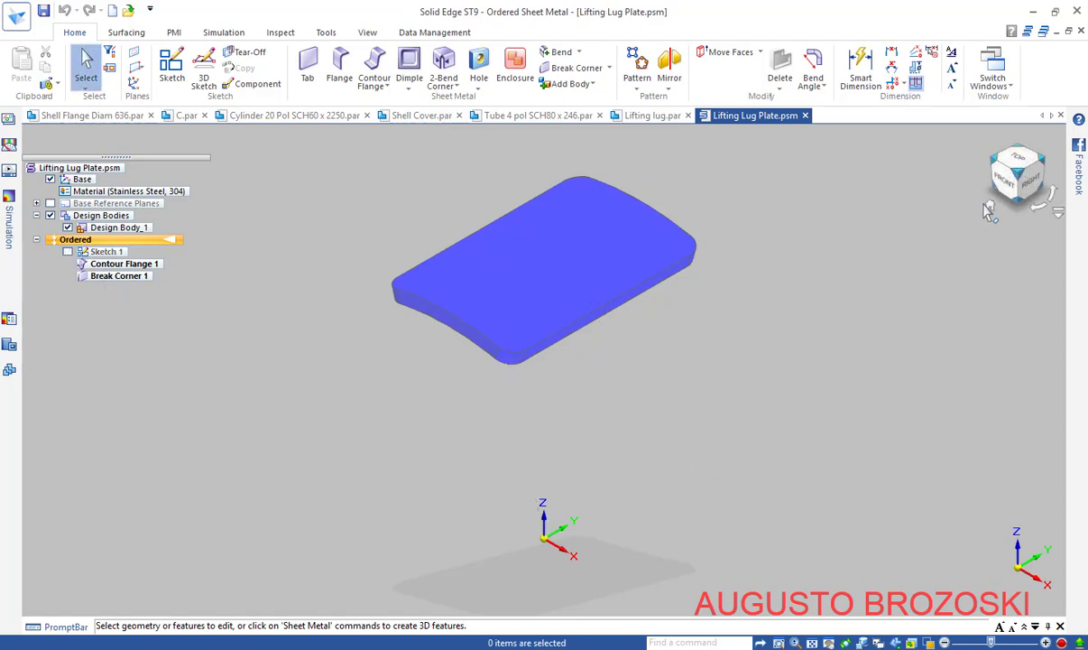
pyautogui.click(812, 642)
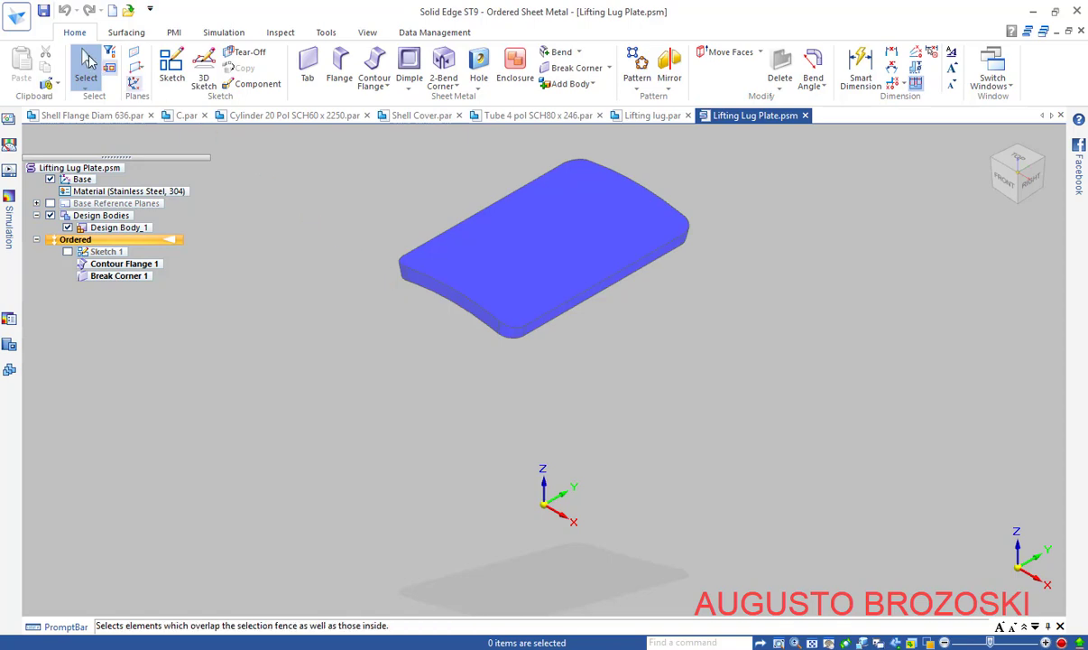
pyautogui.click(44, 11)
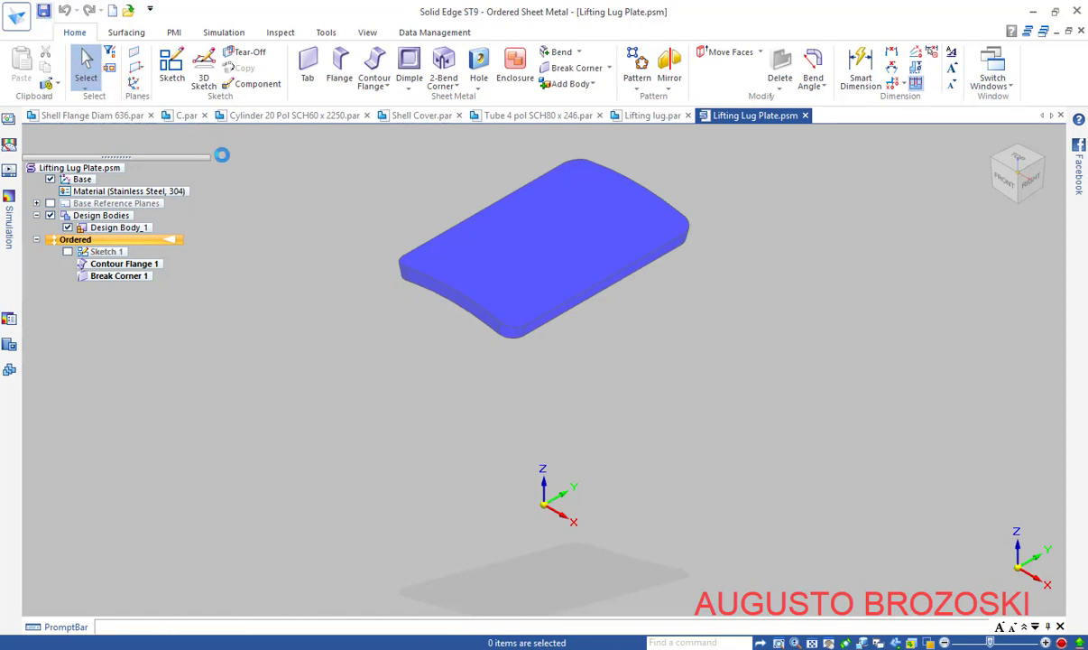